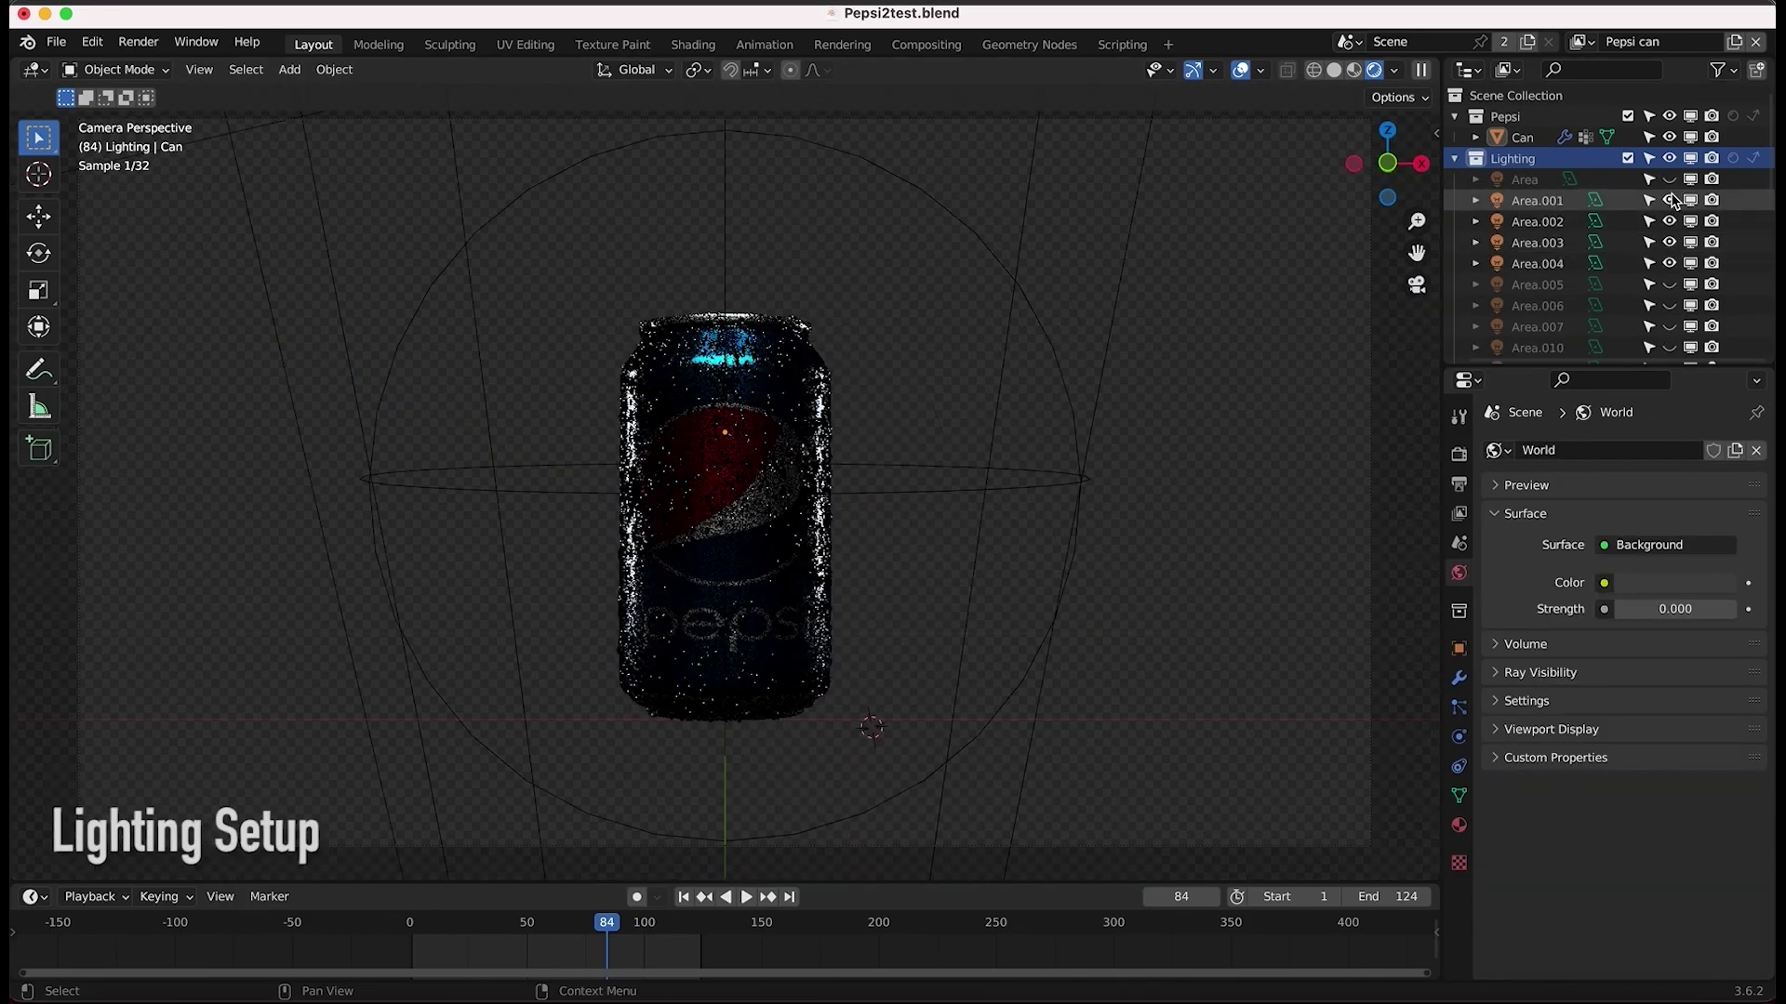
- Collapse the Lighting collection and unhide the CycWall collection
click(1473, 153)
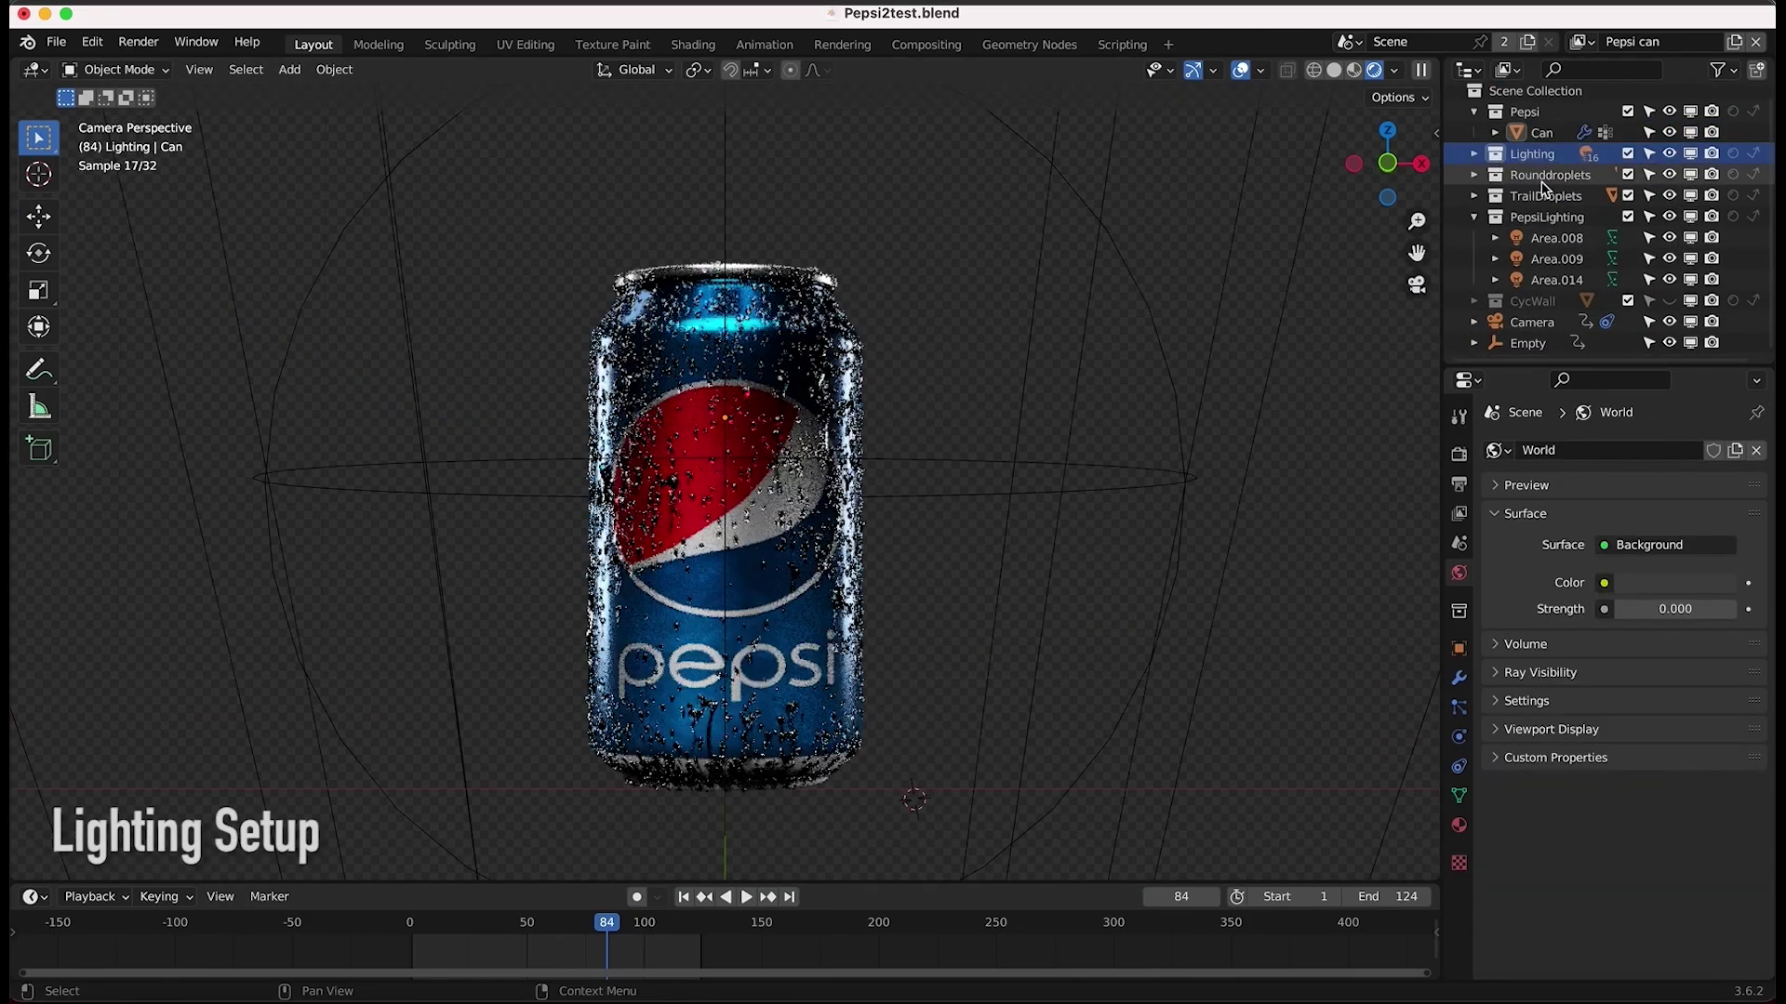
click(1670, 301)
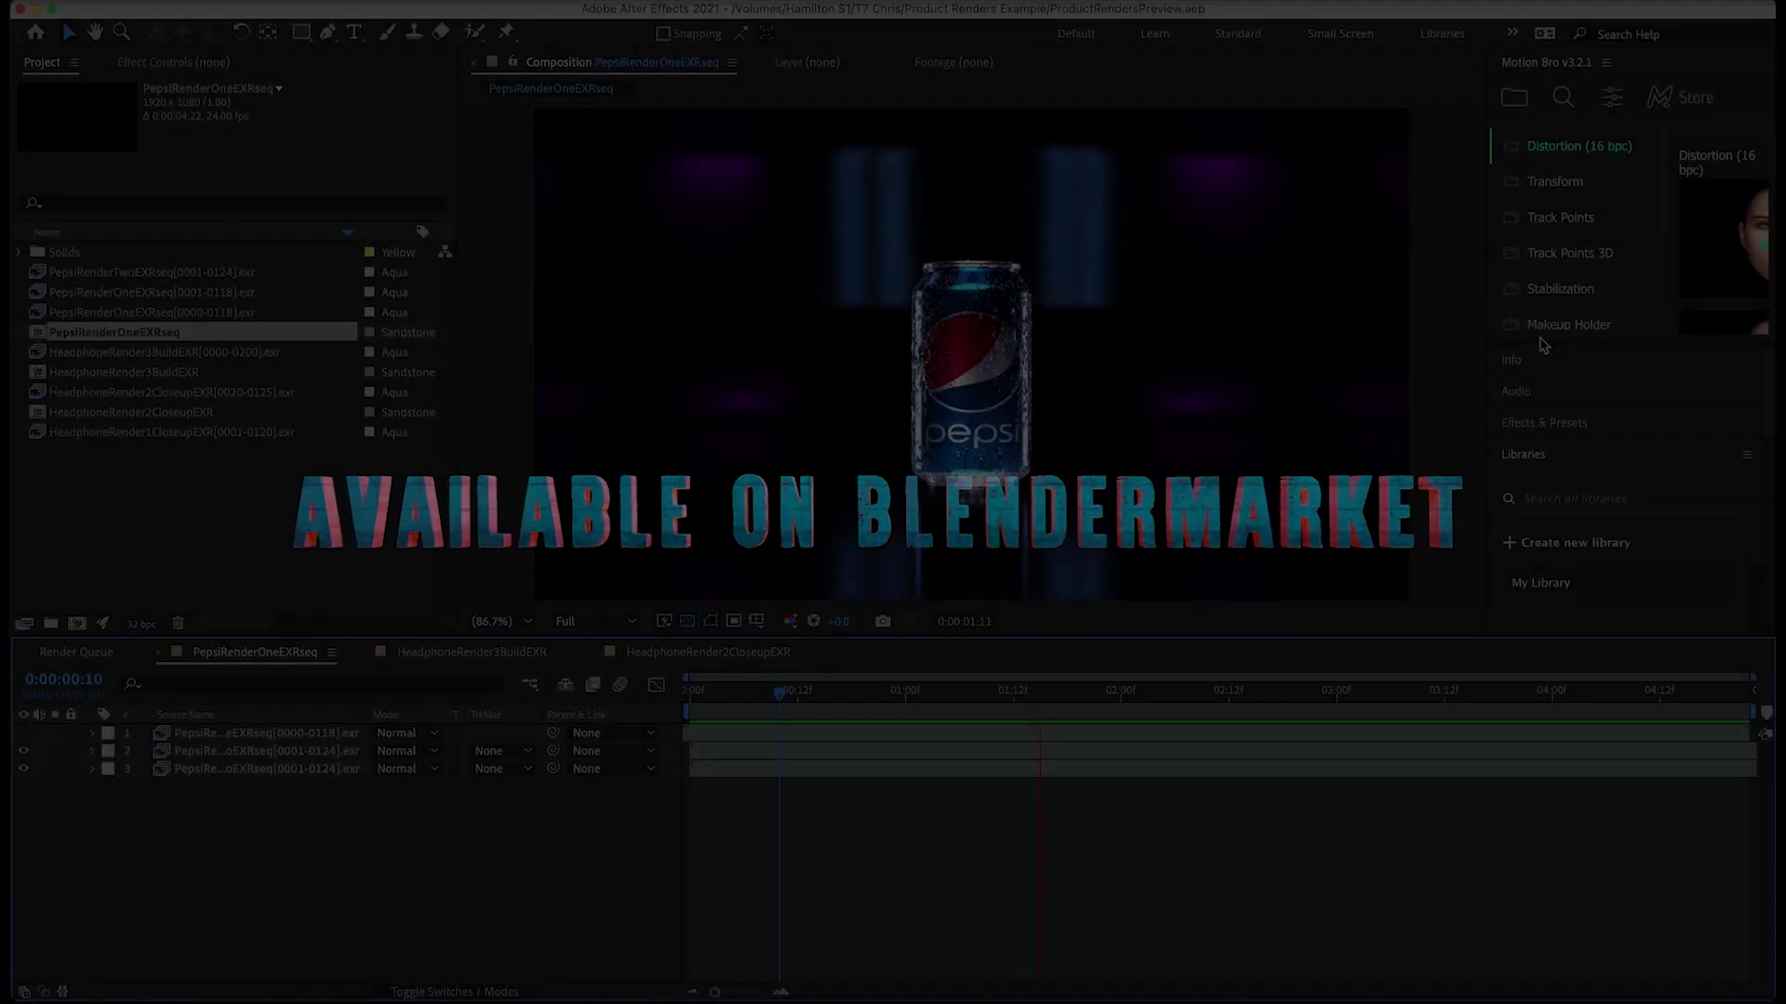
- Switch to After Effects and view the PepsiRenderOneEXRseq composition with its preview maximized
key(grave)
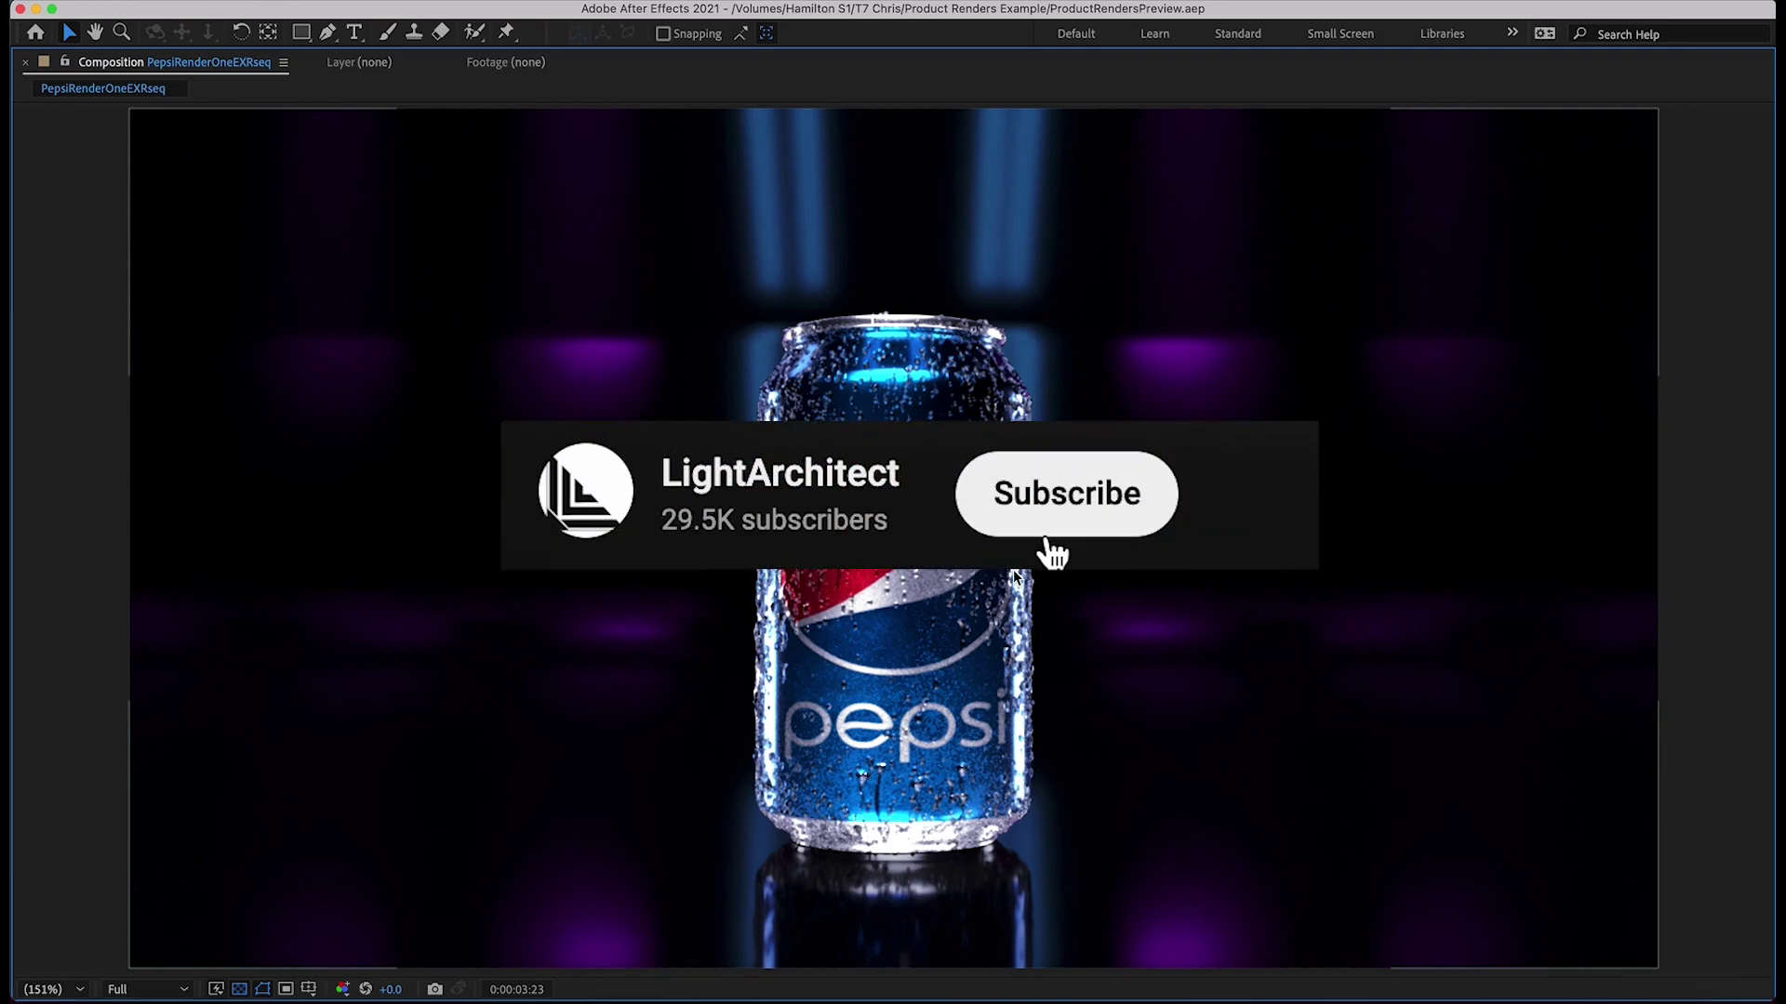
key(grave)
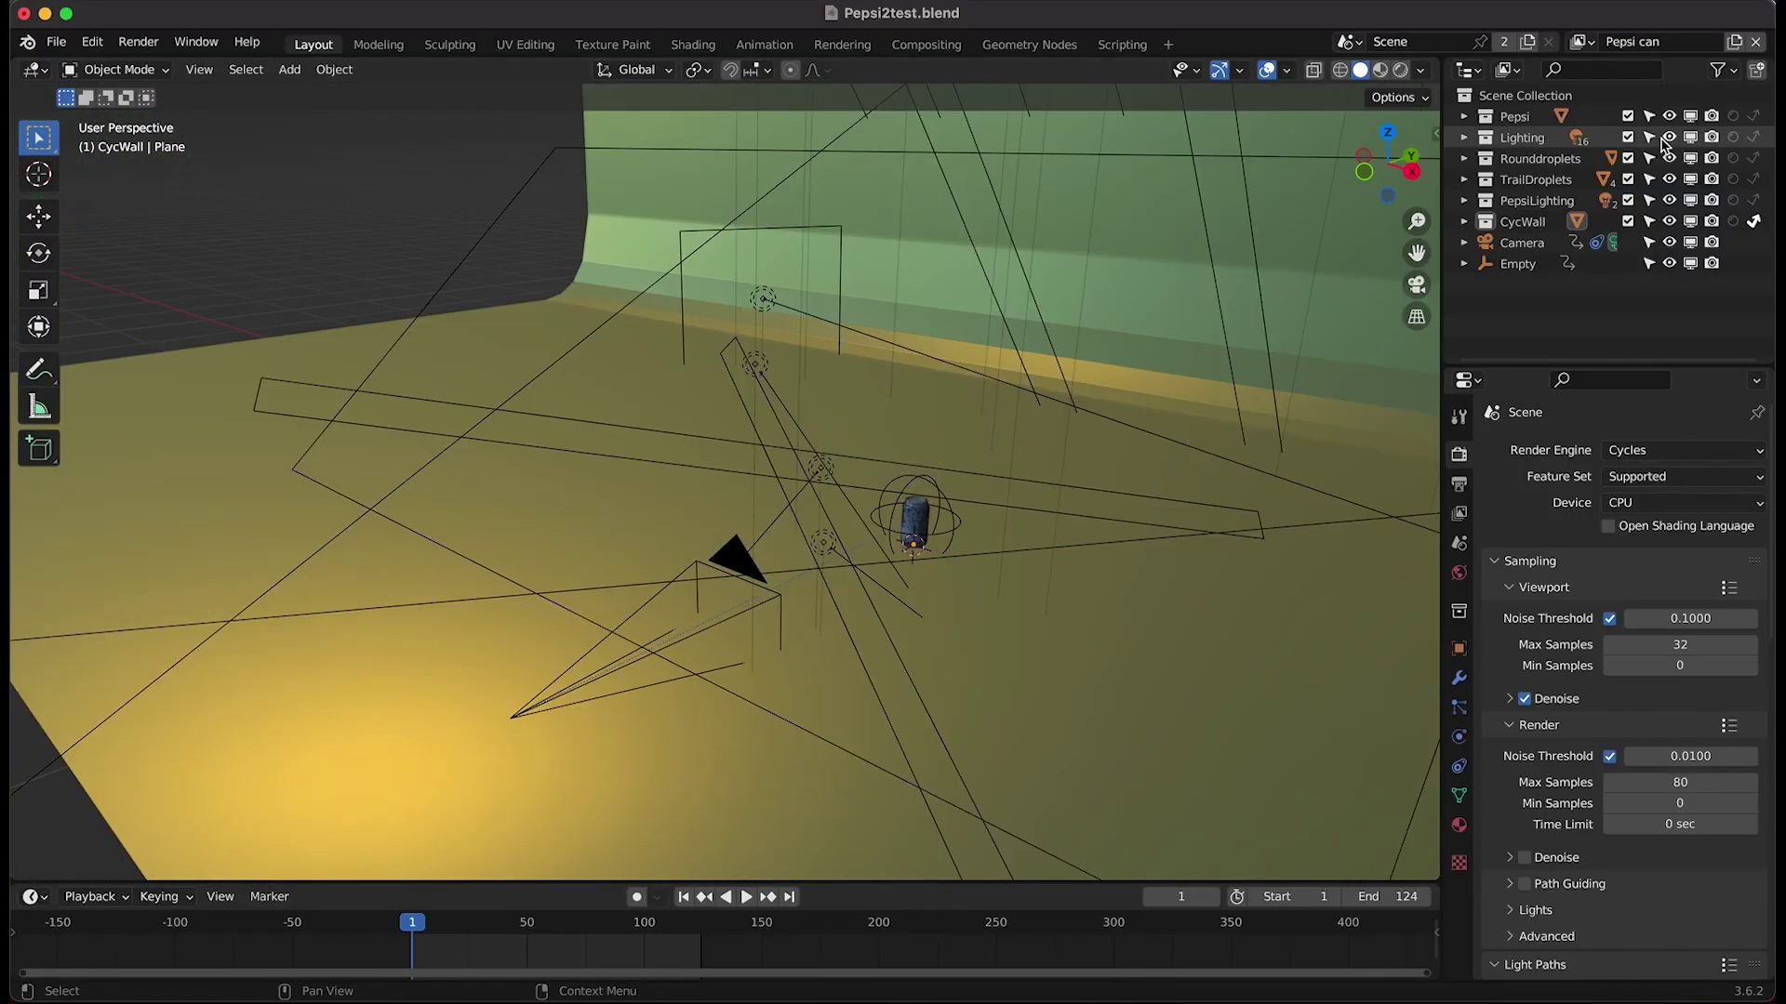
- Hide the Lighting and PepsiLighting collections and select the curved backdrop plane
click(1669, 138)
click(1669, 201)
scroll(1084, 491, left, 10)
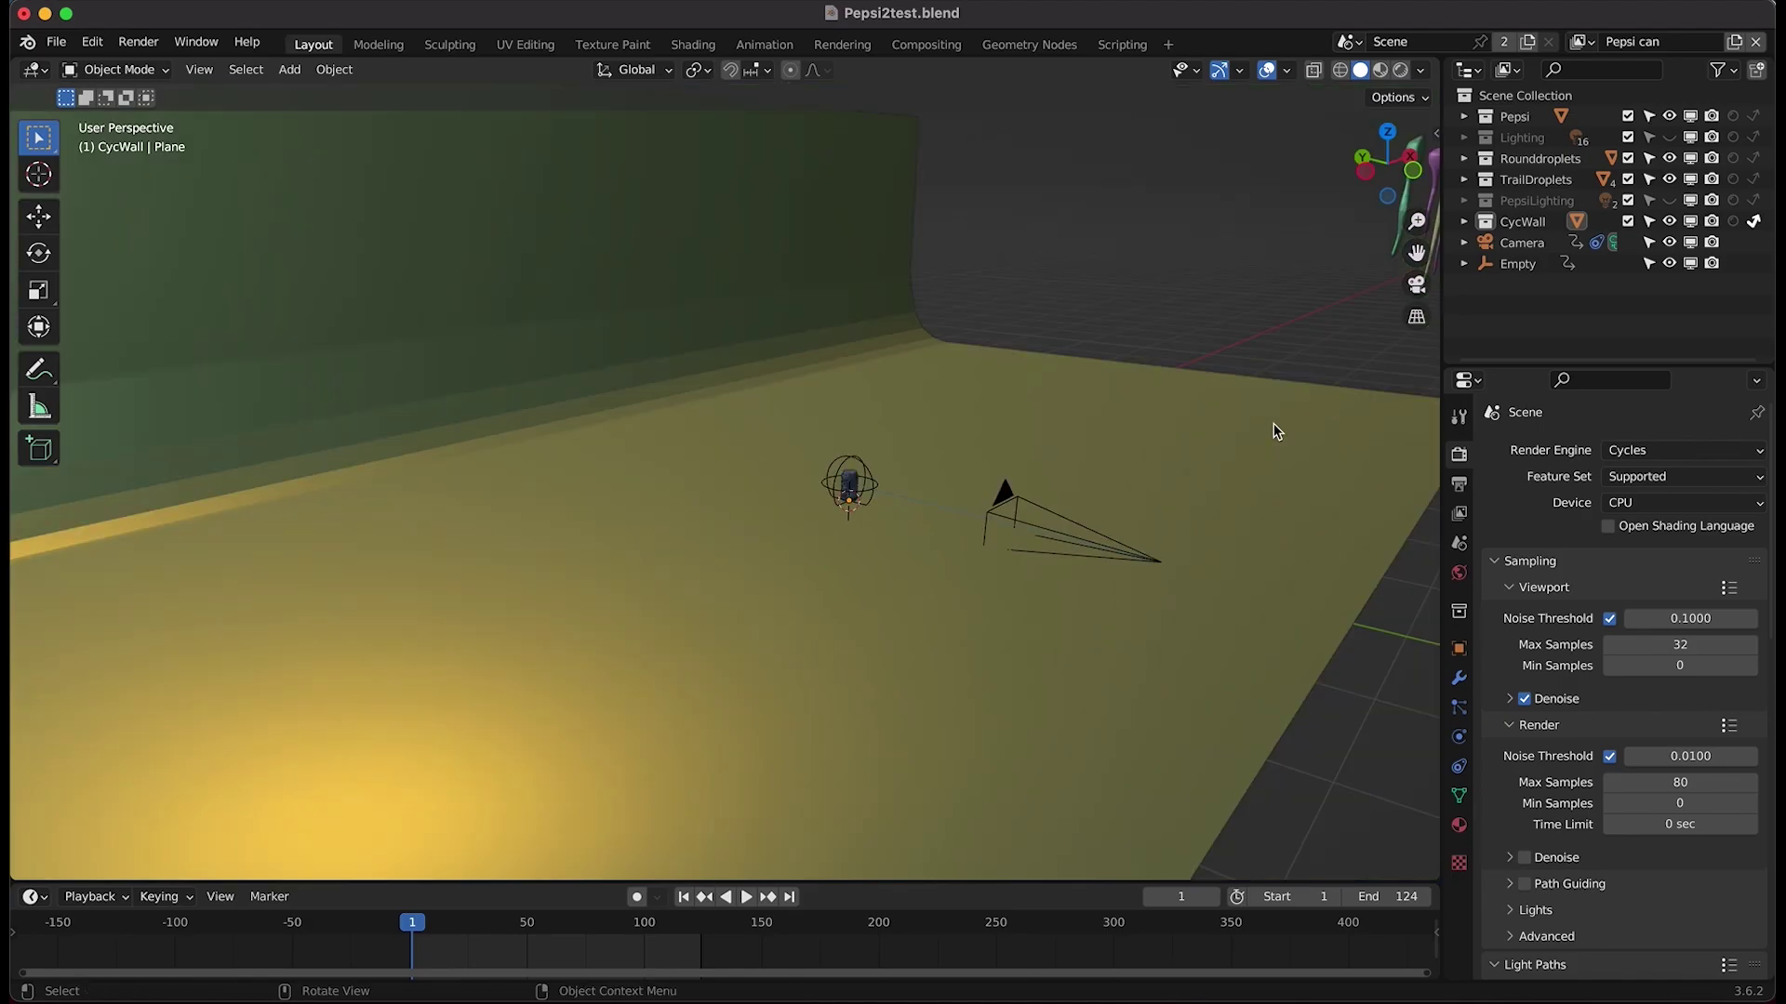
ctrl+scroll(1275, 431, down, 5)
shift+scroll(1277, 431, left, 5)
click(715, 332)
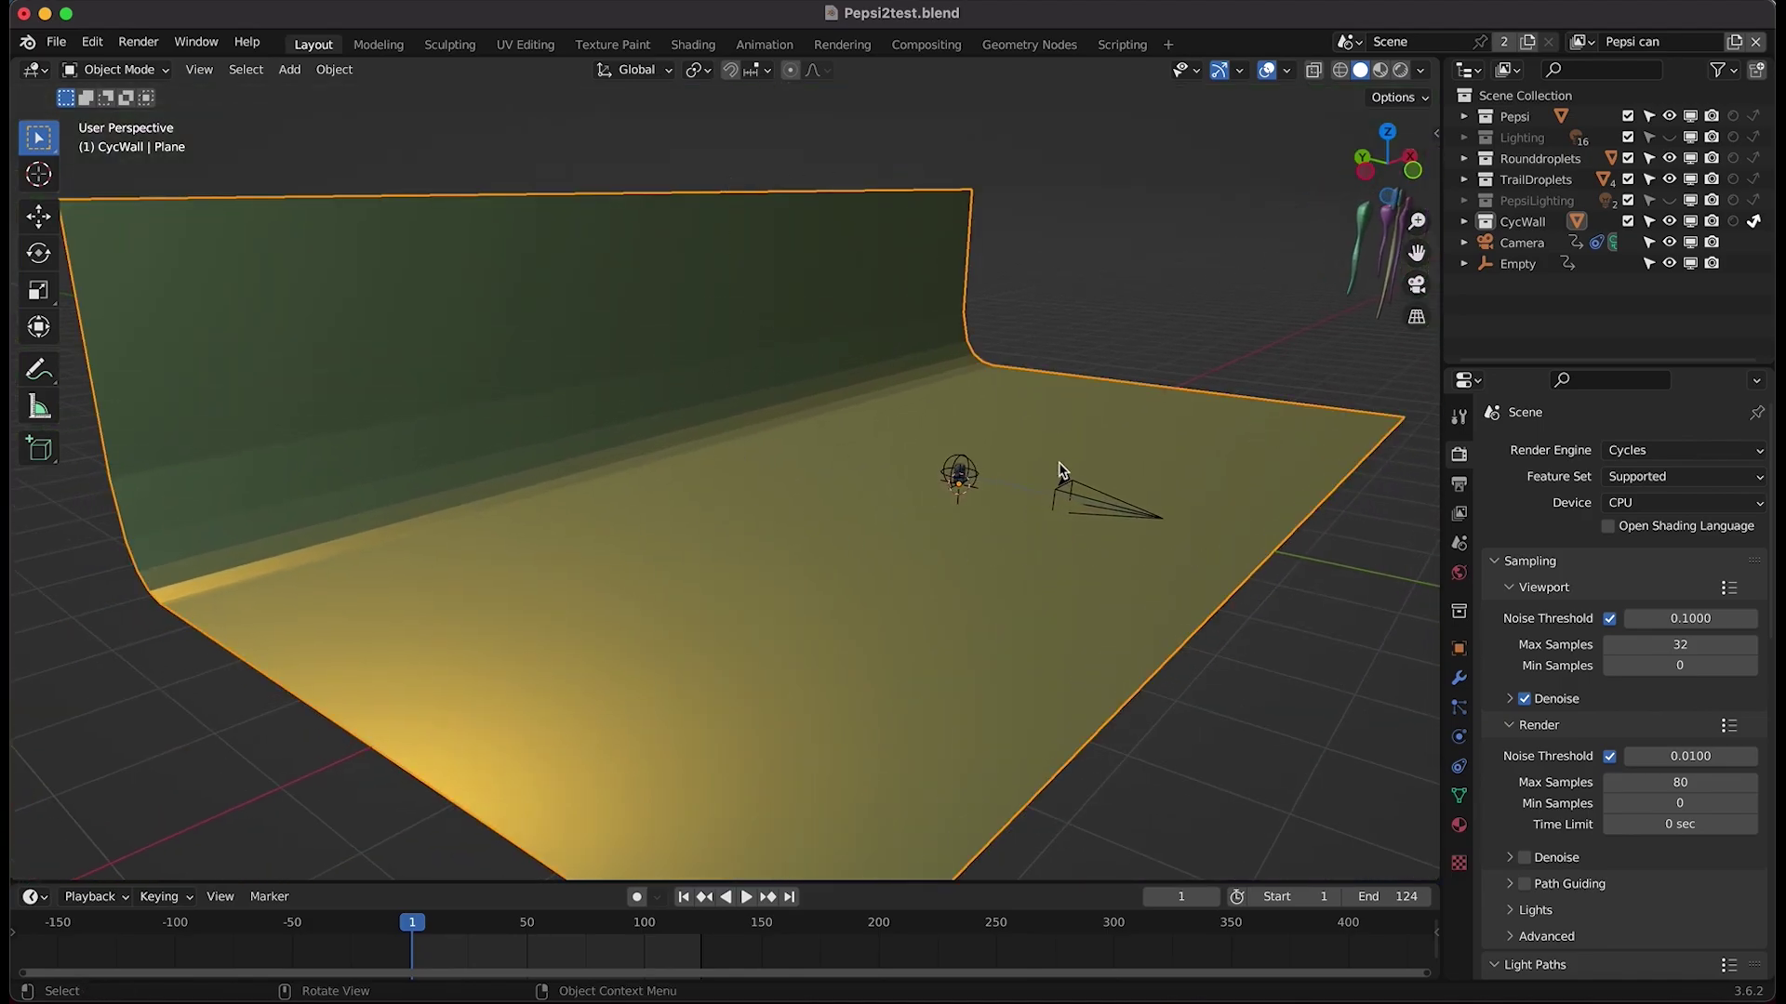
- Select the can standing on the backdrop and examine its placement in the scene
ctrl+scroll(1058, 463, up, 5)
shift+scroll(1058, 463, right, 5)
ctrl+scroll(1058, 465, up, 3)
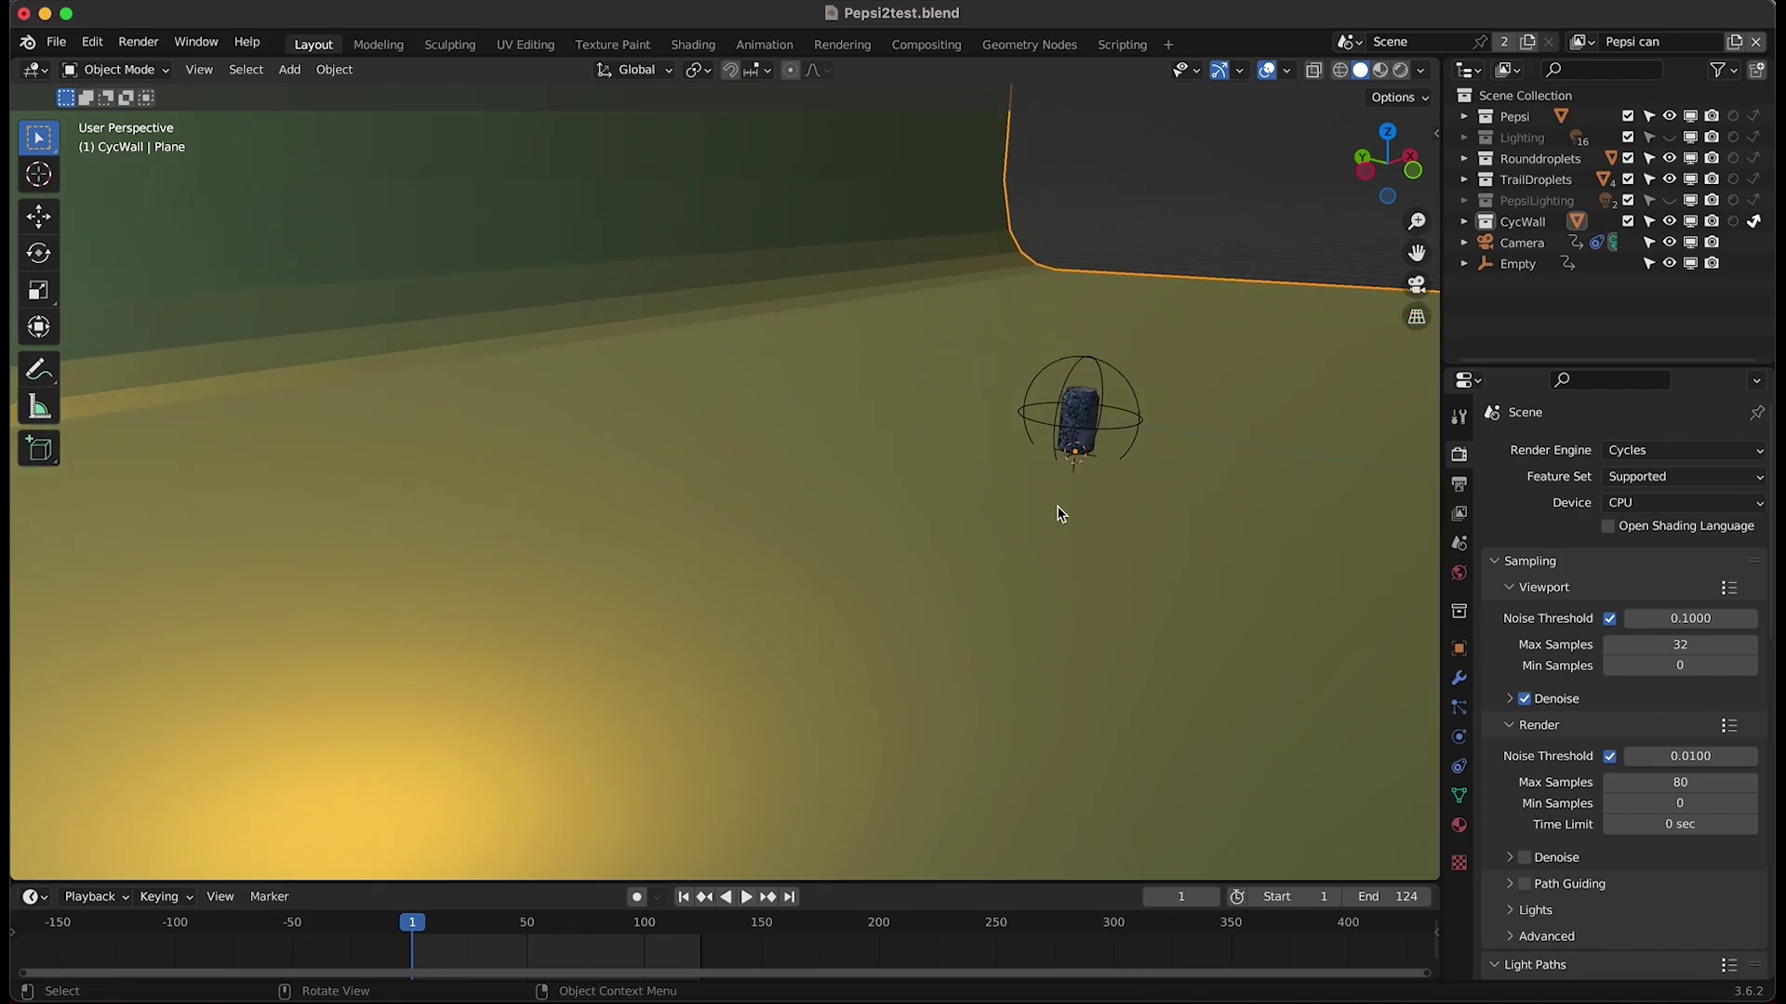
shift+scroll(1058, 507, right, 5)
click(823, 426)
ctrl+scroll(823, 426, up, 3)
shift+scroll(824, 427, right, 4)
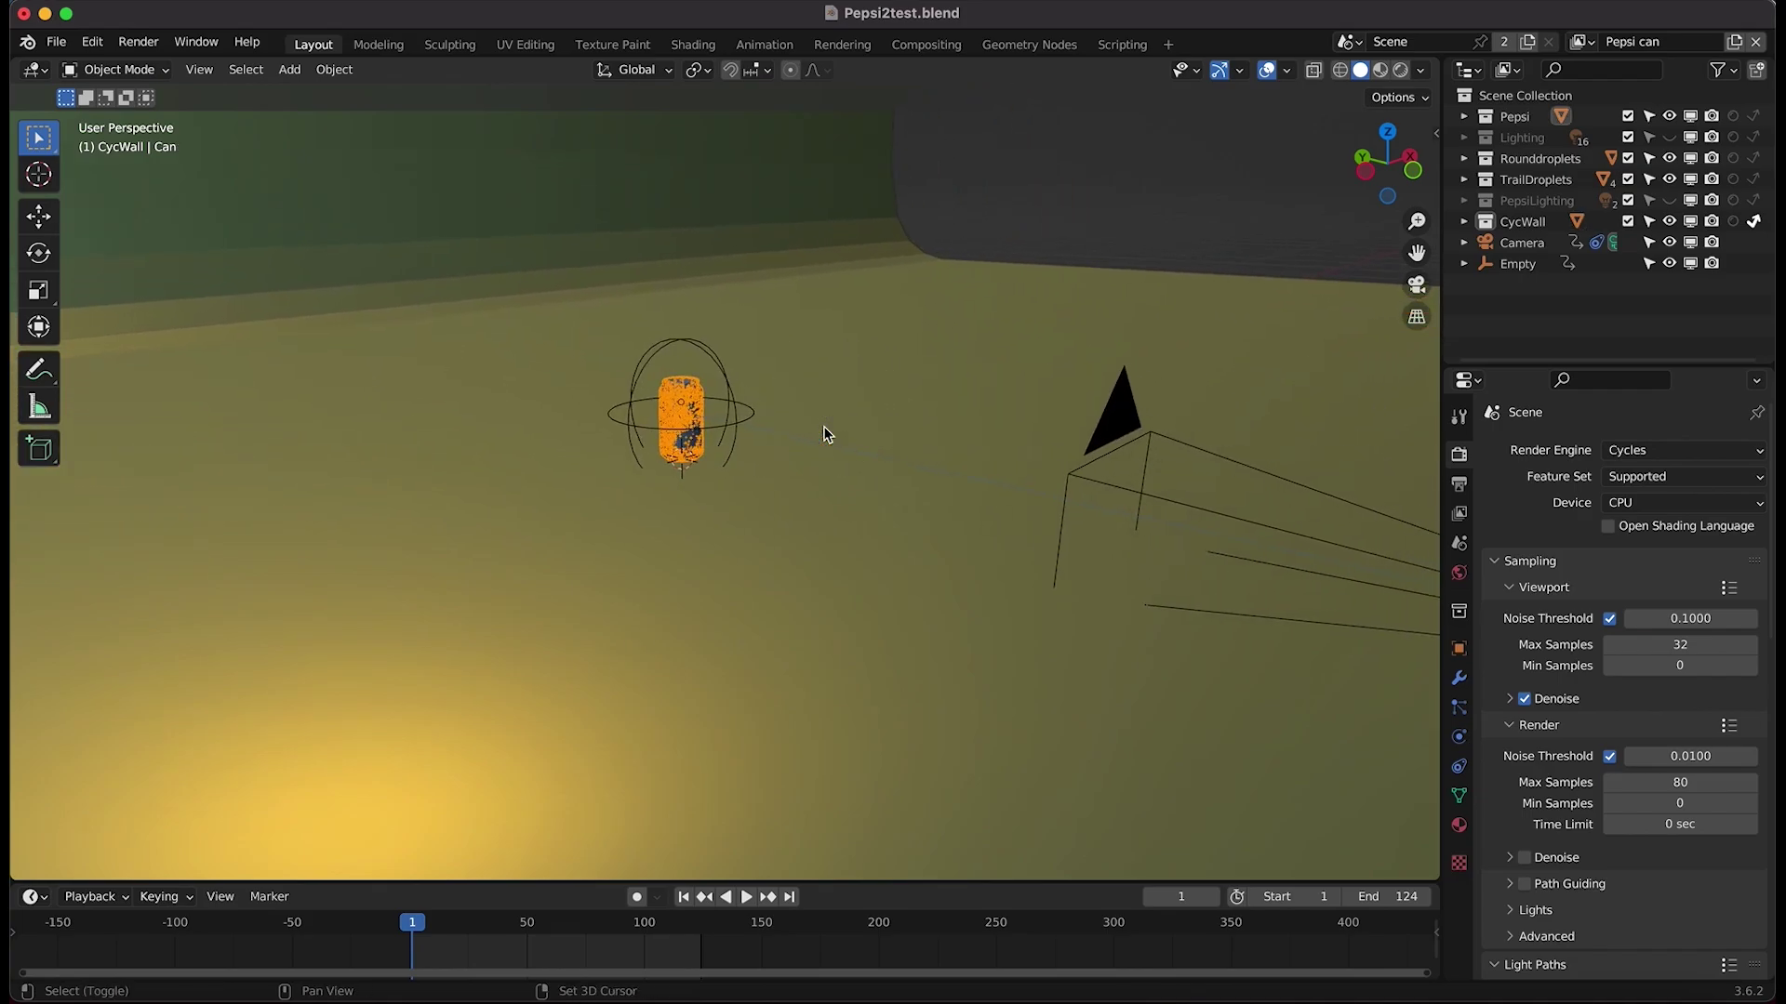
- Select the camera and play its animation from the first frame to examine its movement toward the can
click(1124, 400)
ctrl+scroll(1097, 437, down, 4)
drag(525, 924, 682, 925)
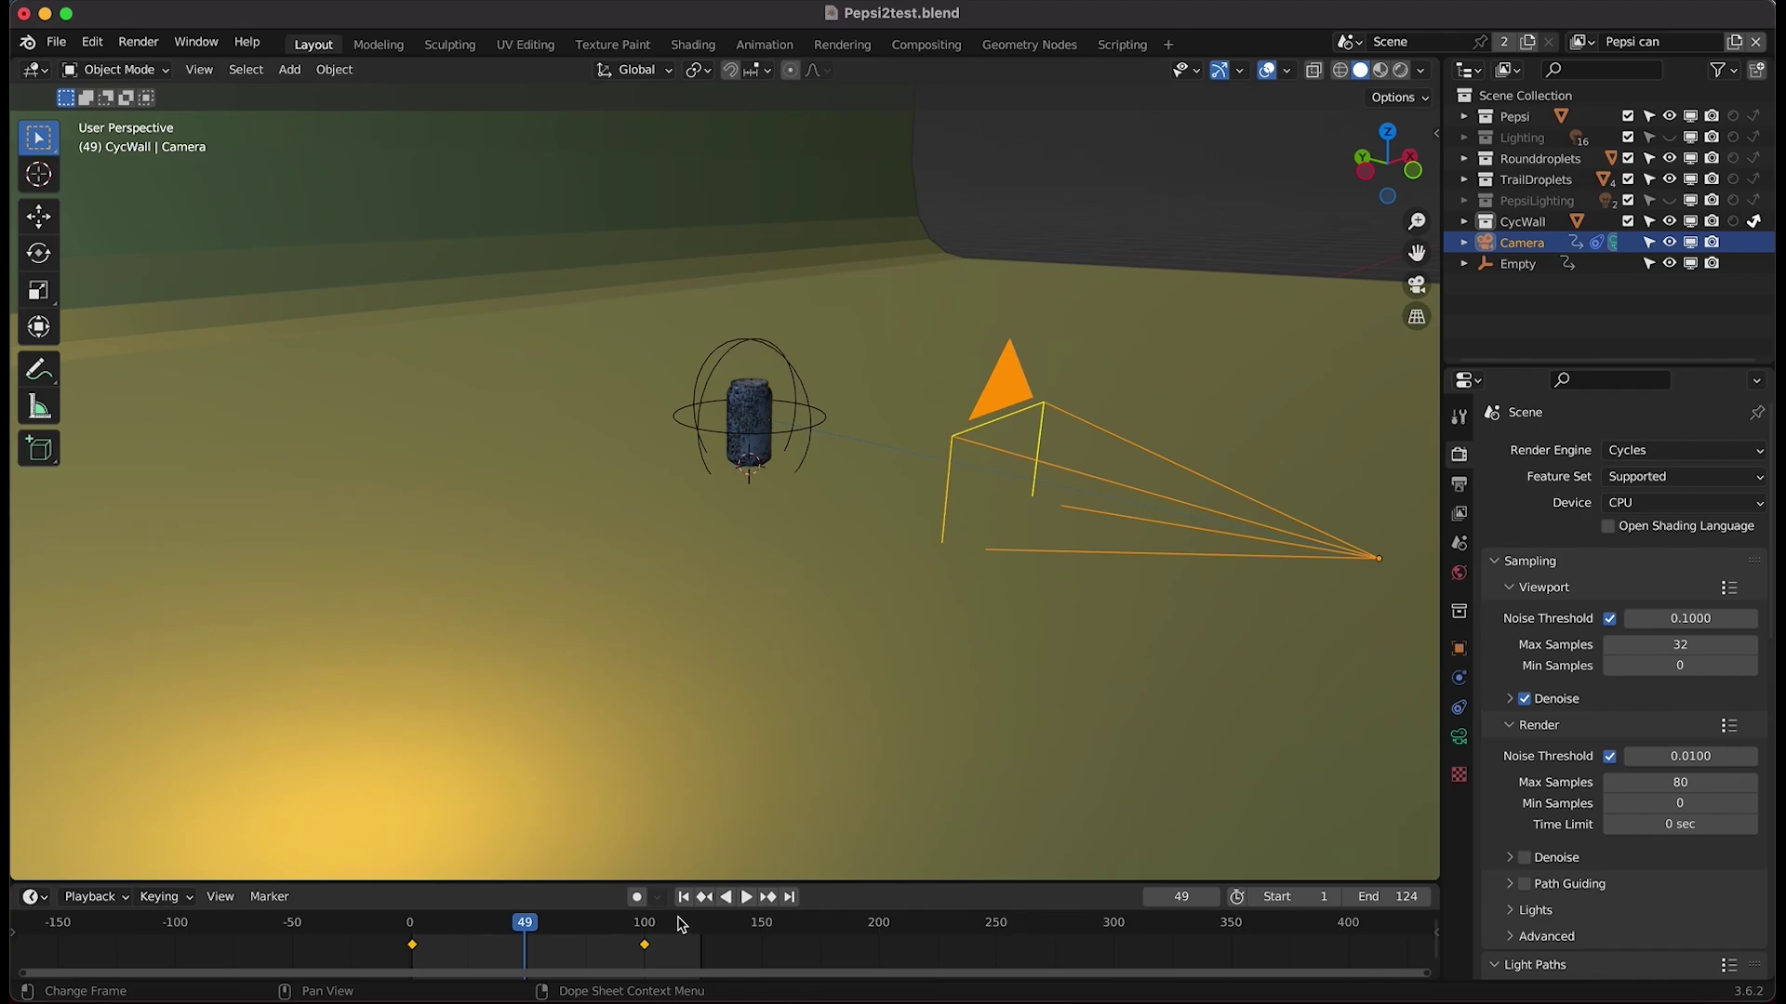
click(682, 896)
key(space)
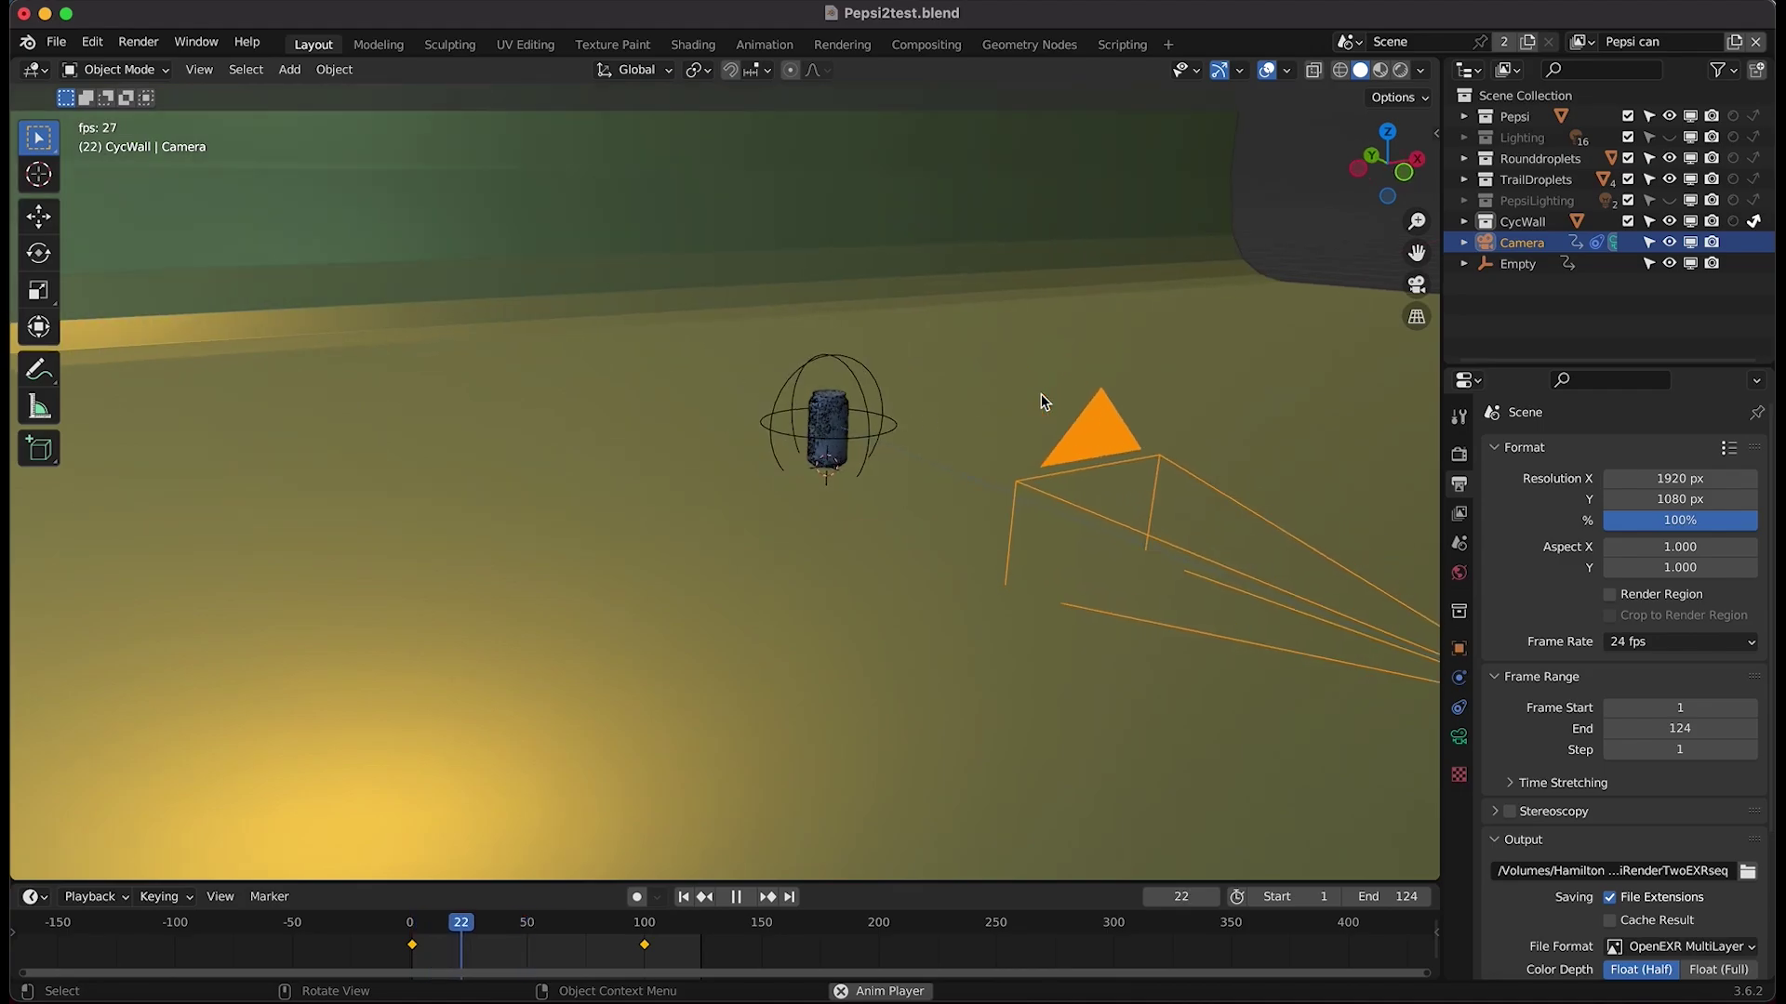
scroll(1040, 394, right, 5)
key(space)
scroll(779, 452, left, 2)
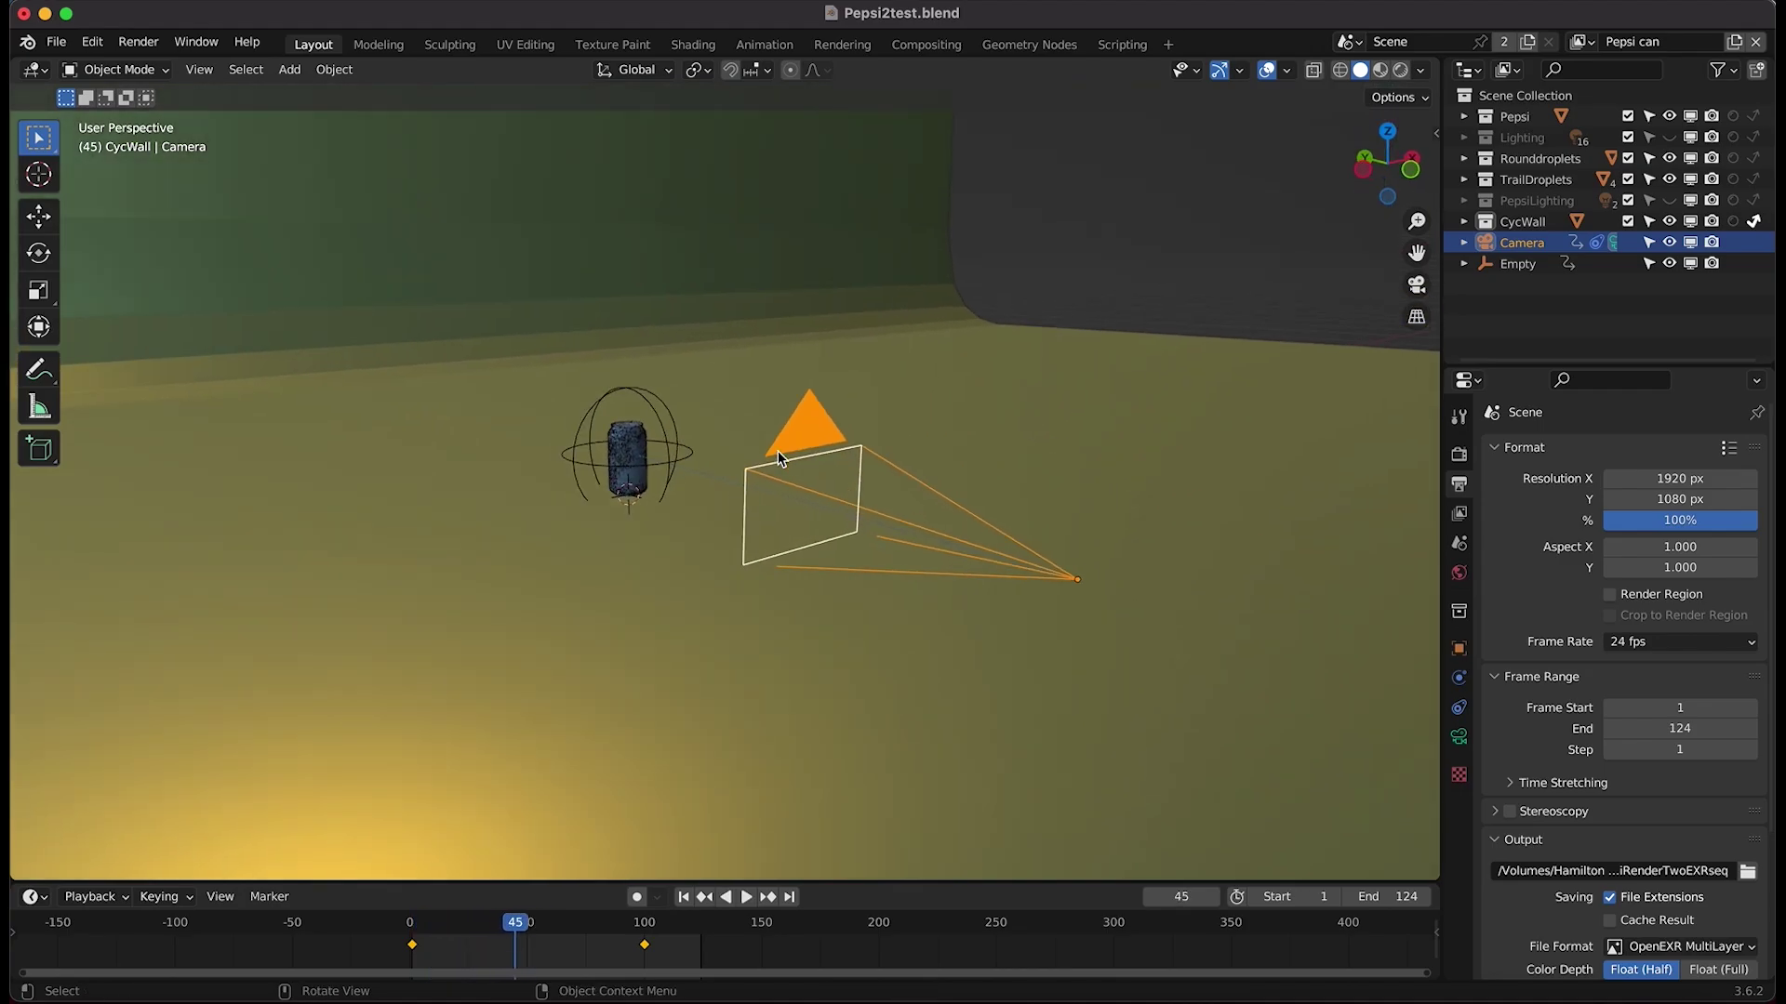
shift+scroll(779, 459, left, 2)
scroll(779, 460, up, 2)
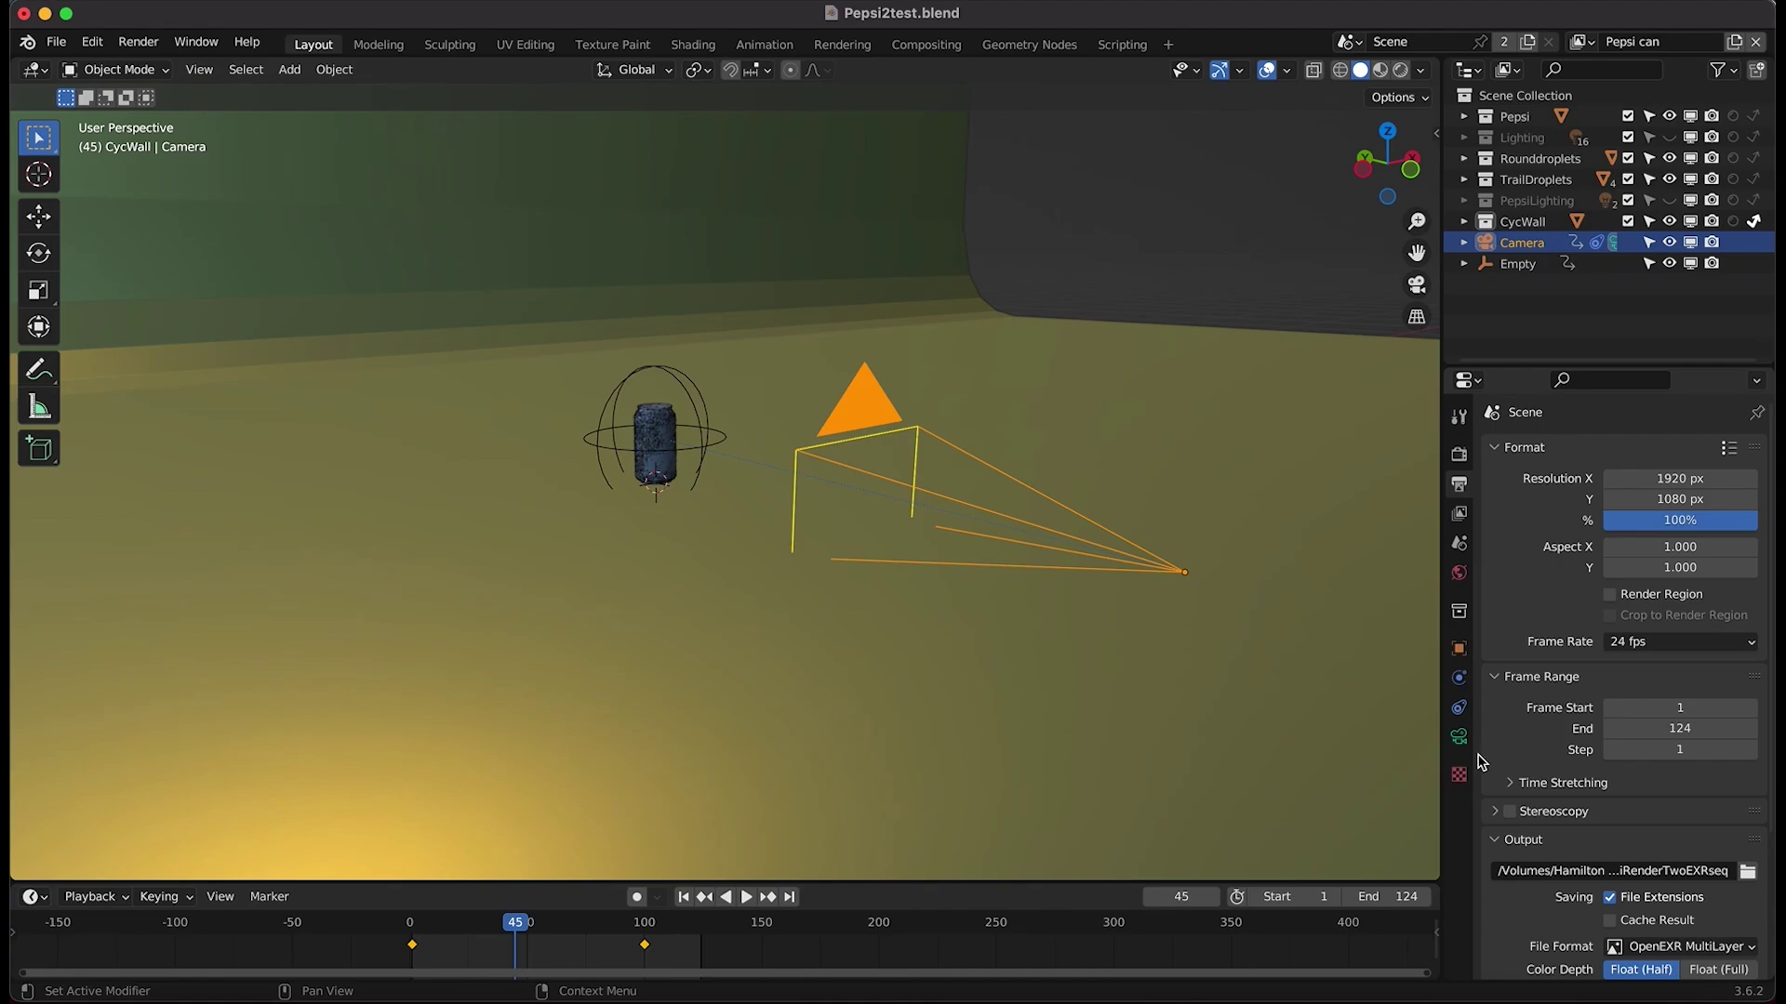
- Display the camera's lens settings and go to frame 1 to check its keyframed focal length
click(1459, 736)
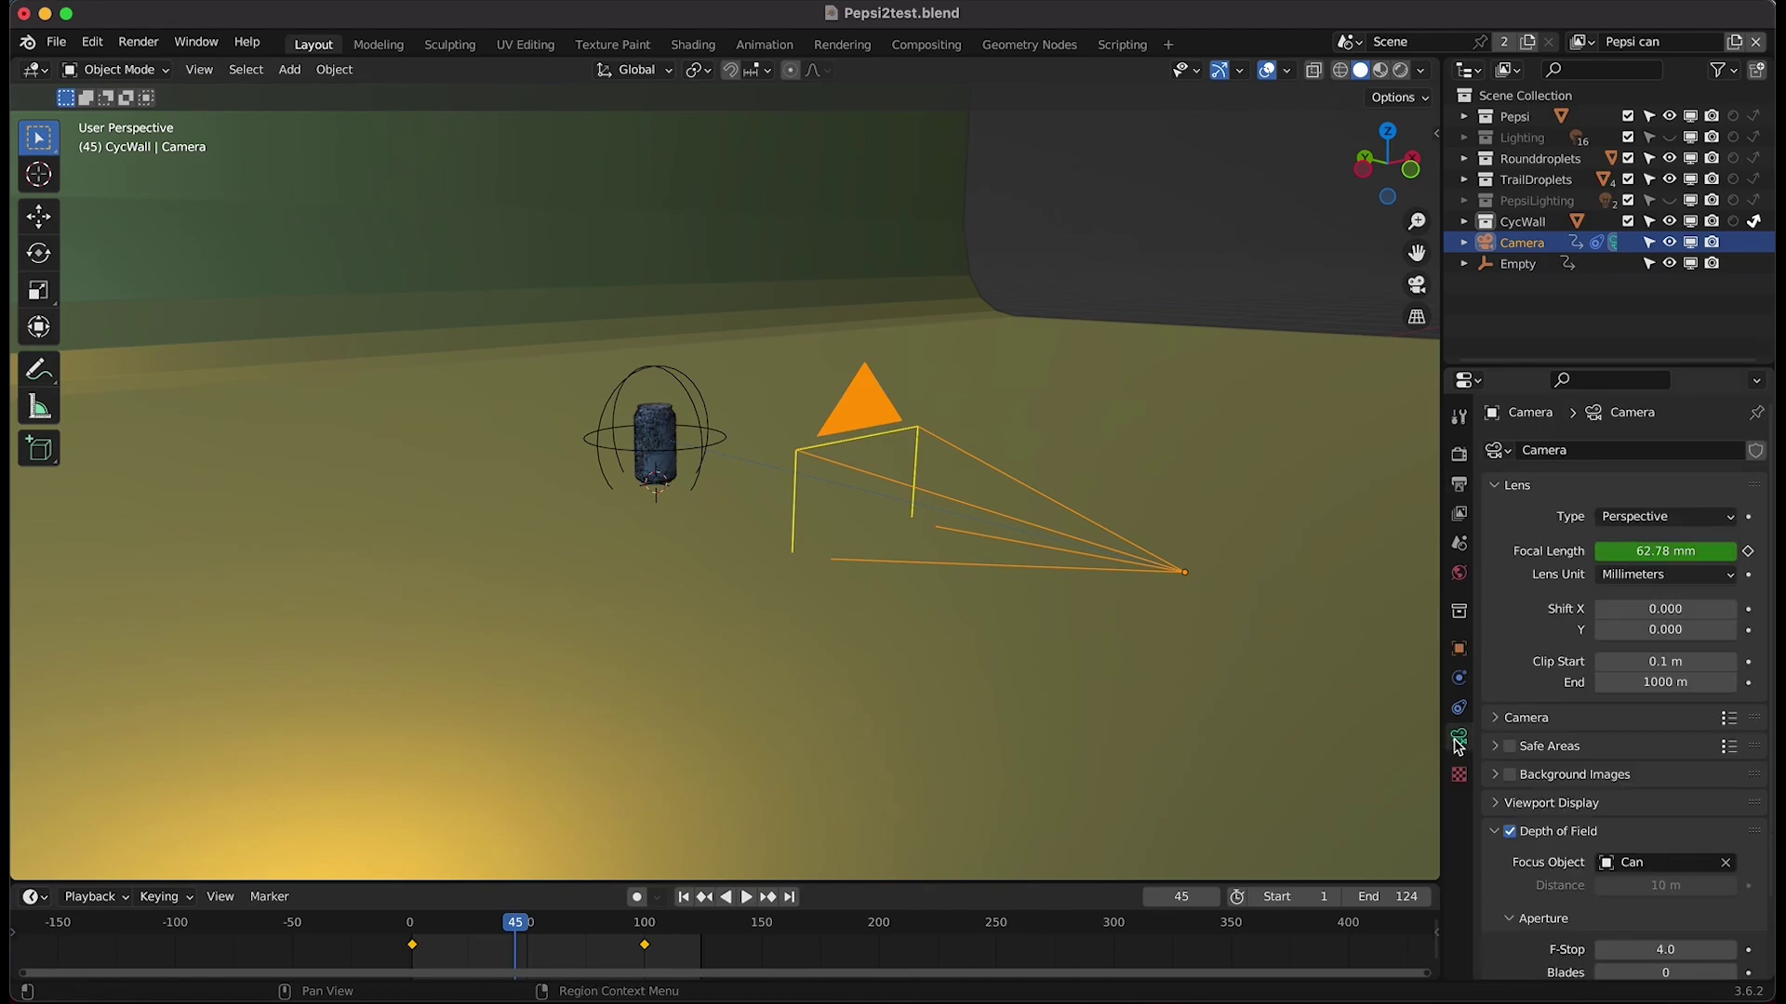
mouse_move(384, 925)
mouse_down()
mouse_move(431, 926)
mouse_move(414, 925)
mouse_up()
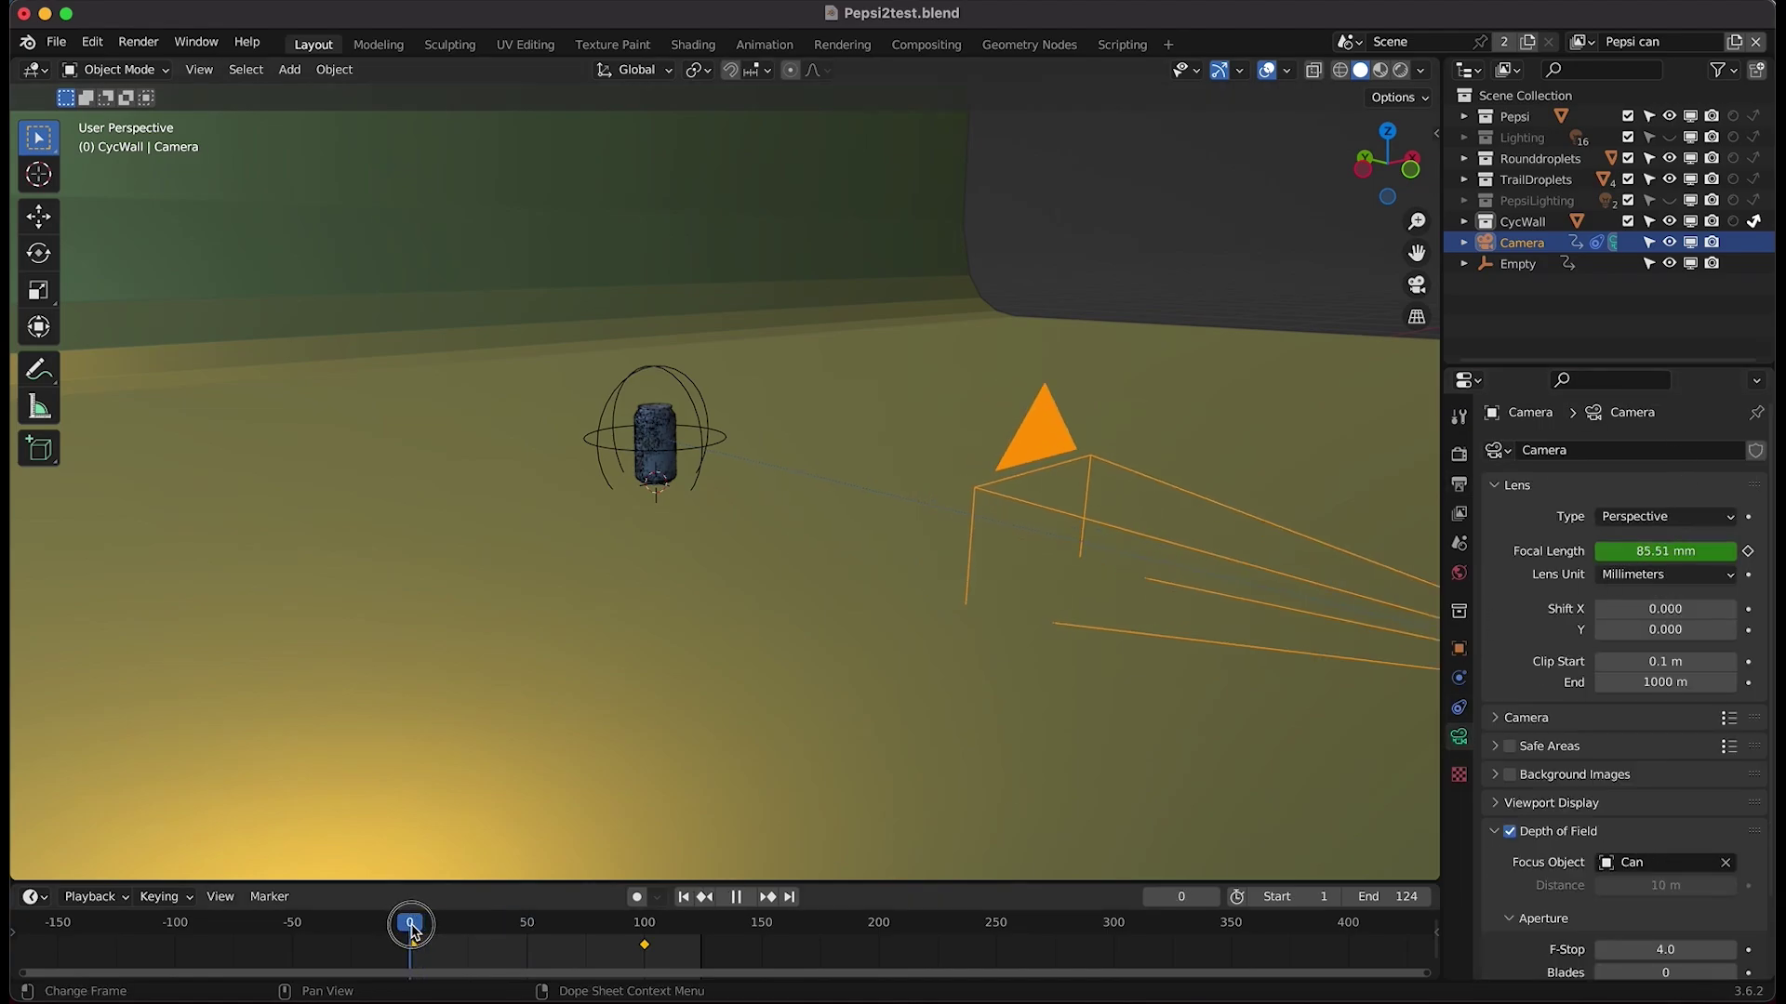
key(Left)
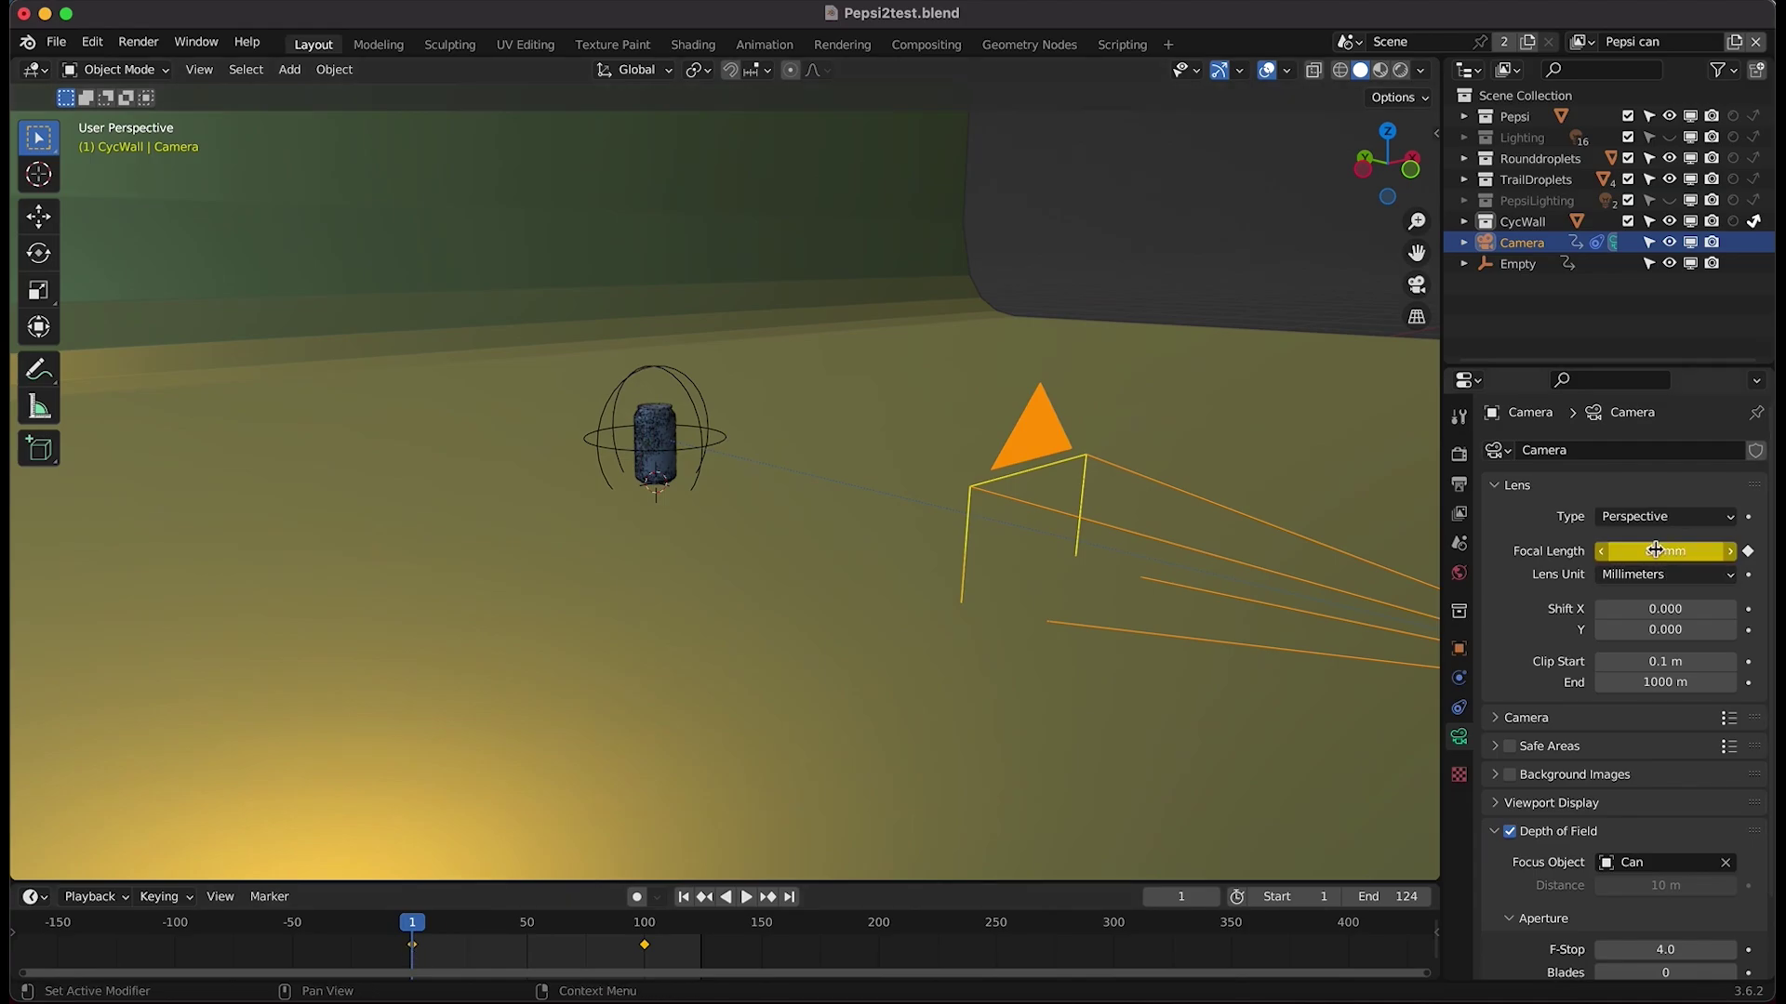
- Split the 3D viewport side by side and show the camera view in the new half
drag(1438, 61, 963, 67)
click(1151, 70)
mouse_move(1348, 331)
click(1436, 348)
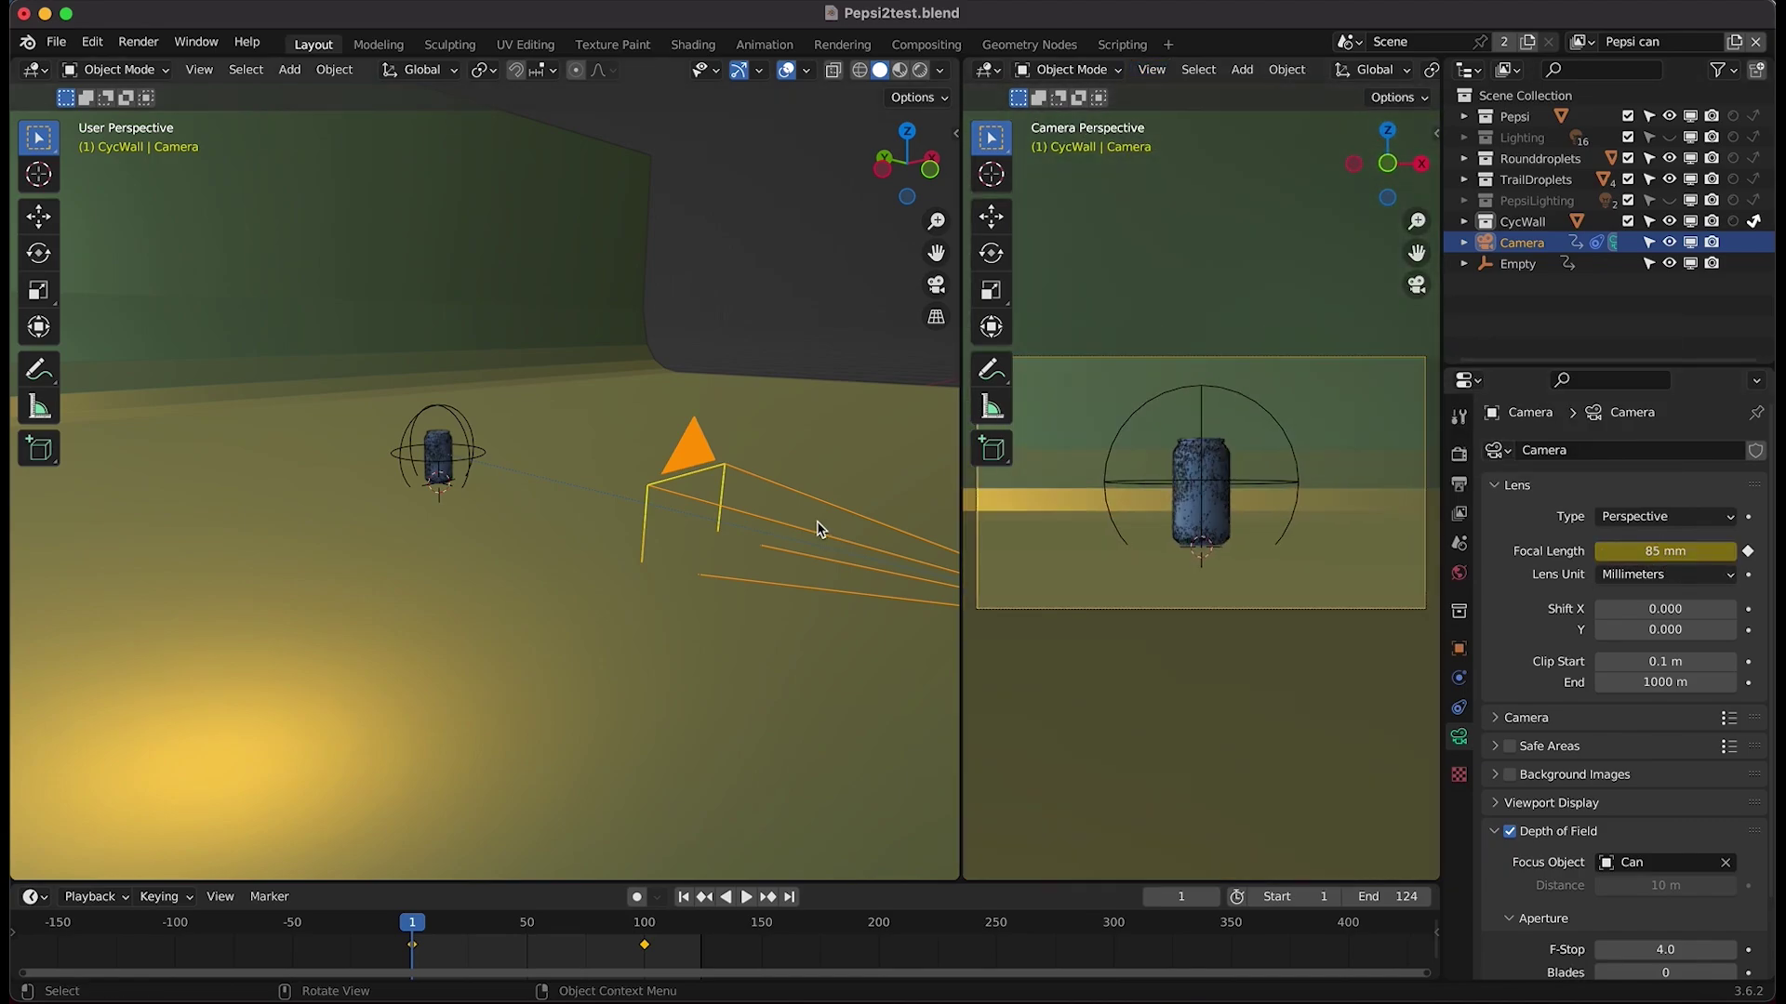
- Go to frame 100 to check the camera's end position and focal length in both views
middle_drag(794, 541, 592, 506)
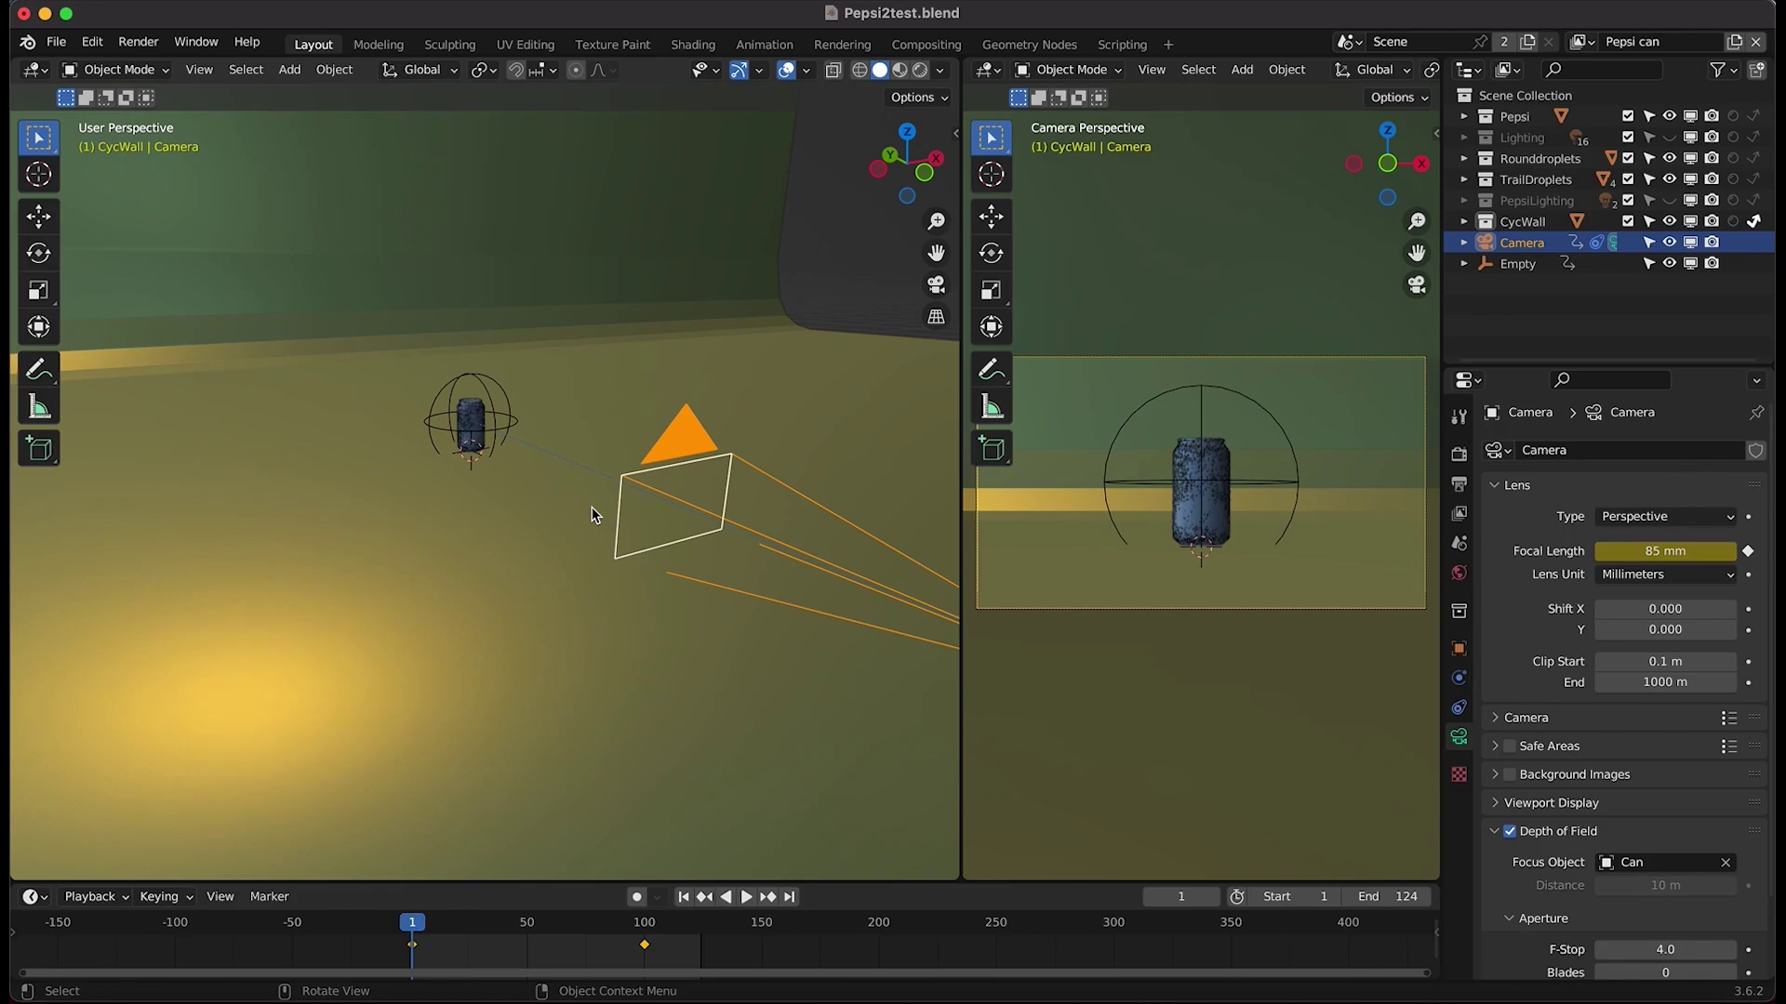
click(644, 931)
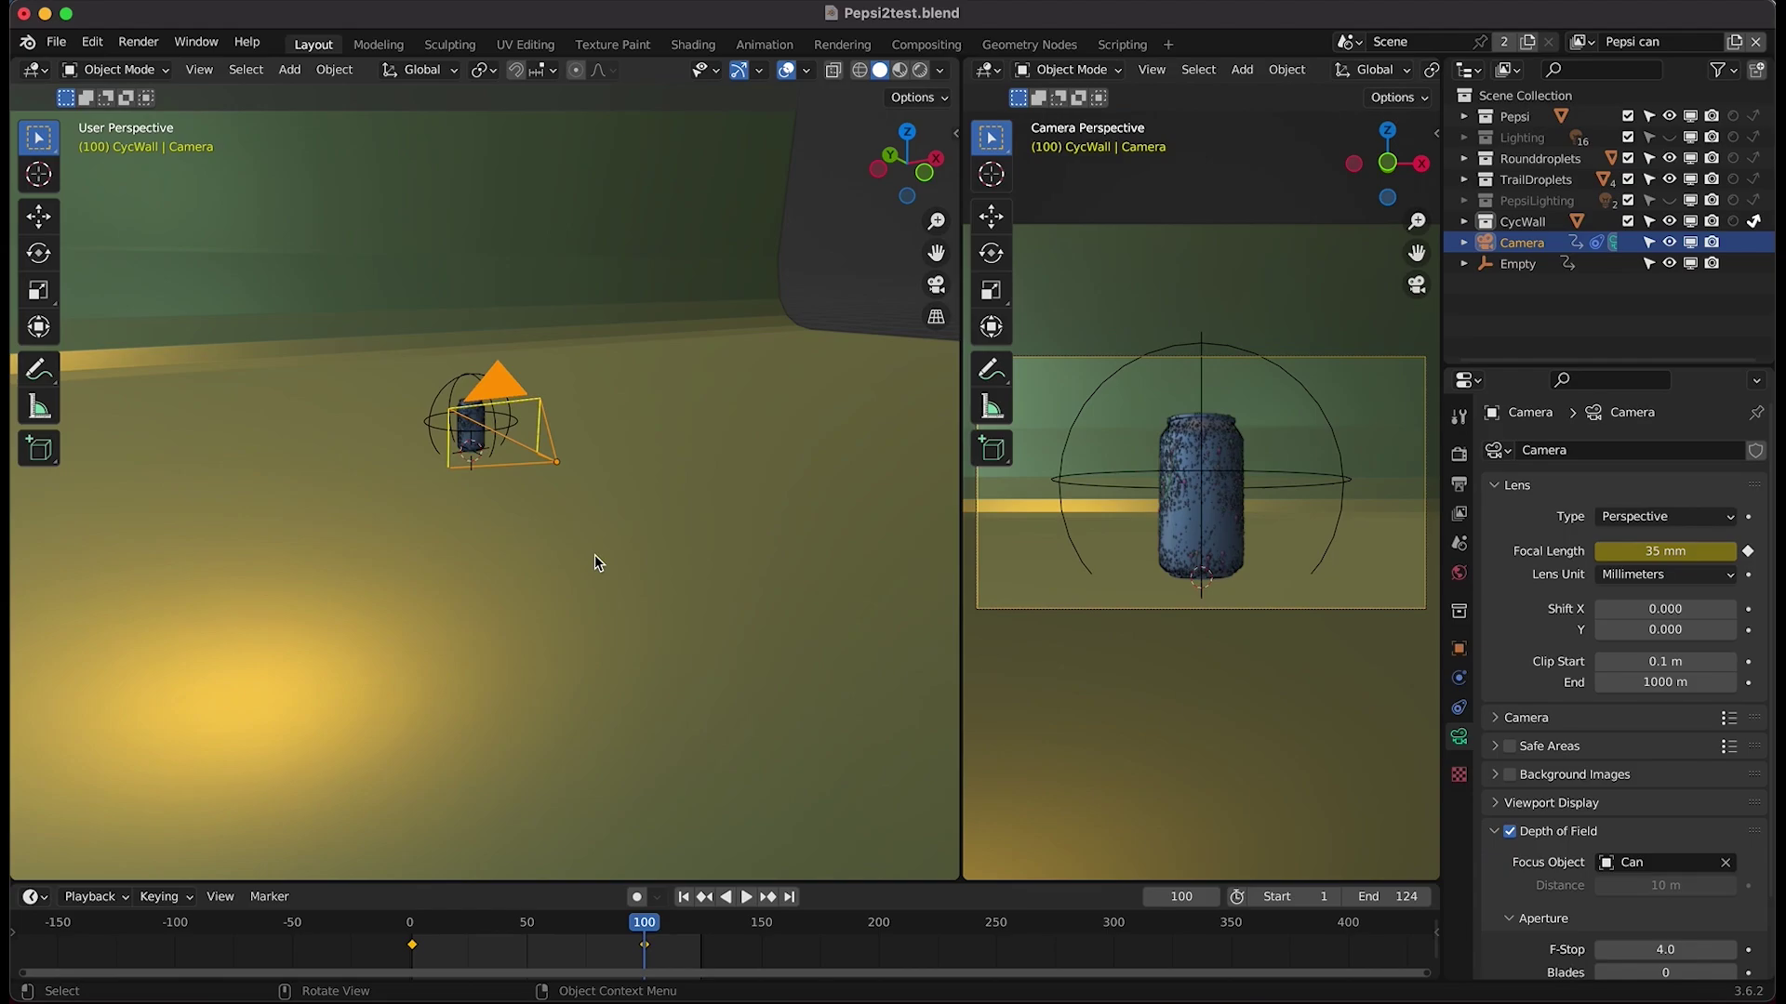
middle_drag(595, 554, 387, 488)
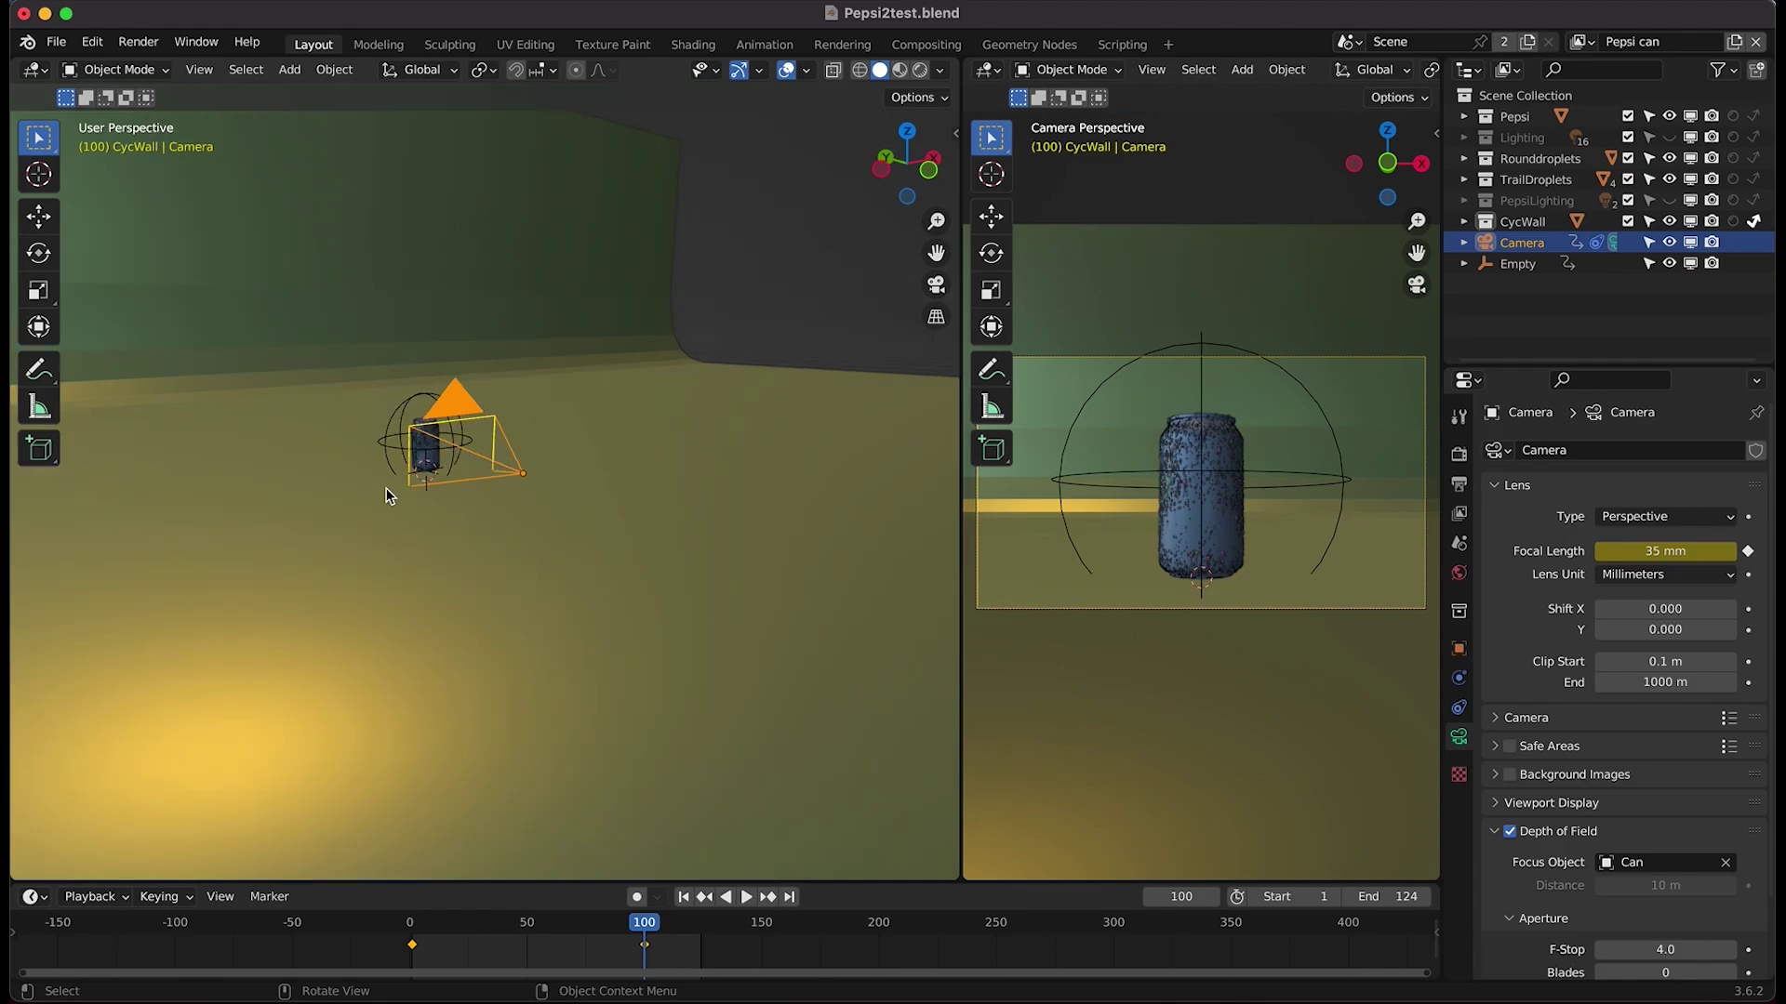
- Play the camera animation and compare the camera's movement with its framing of the can in both viewports
key(space)
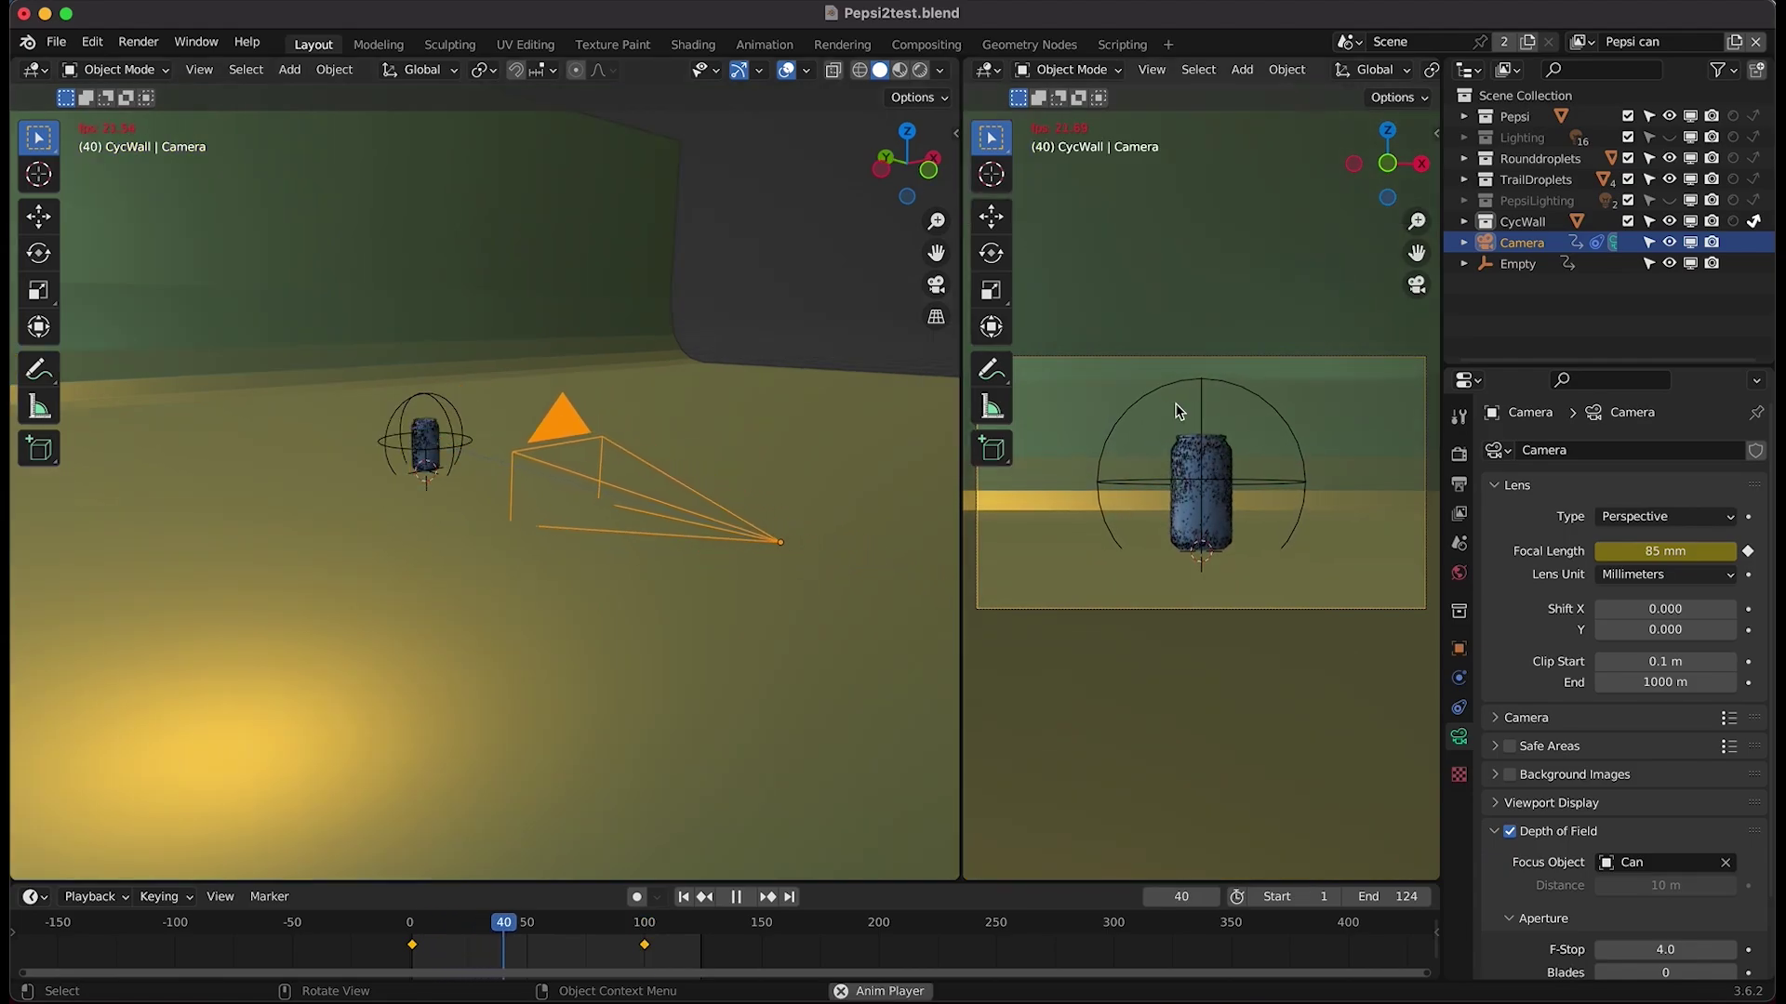
key(space)
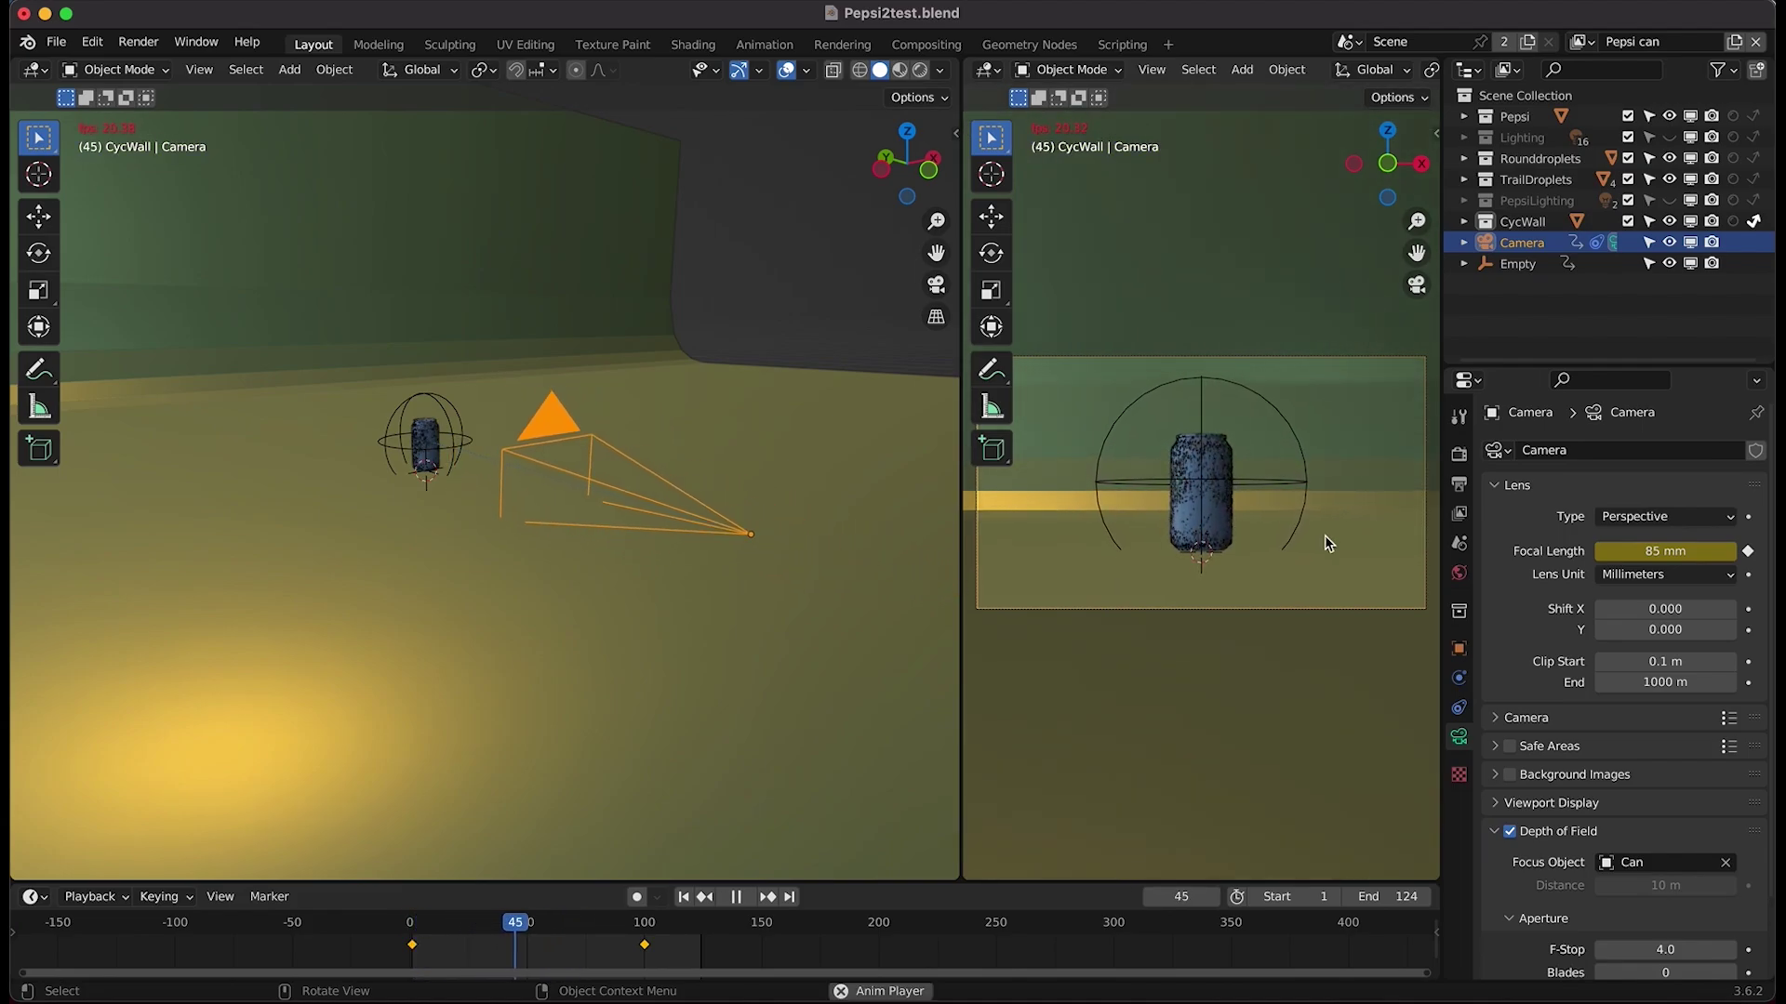
click(1237, 476)
key(space)
click(1272, 428)
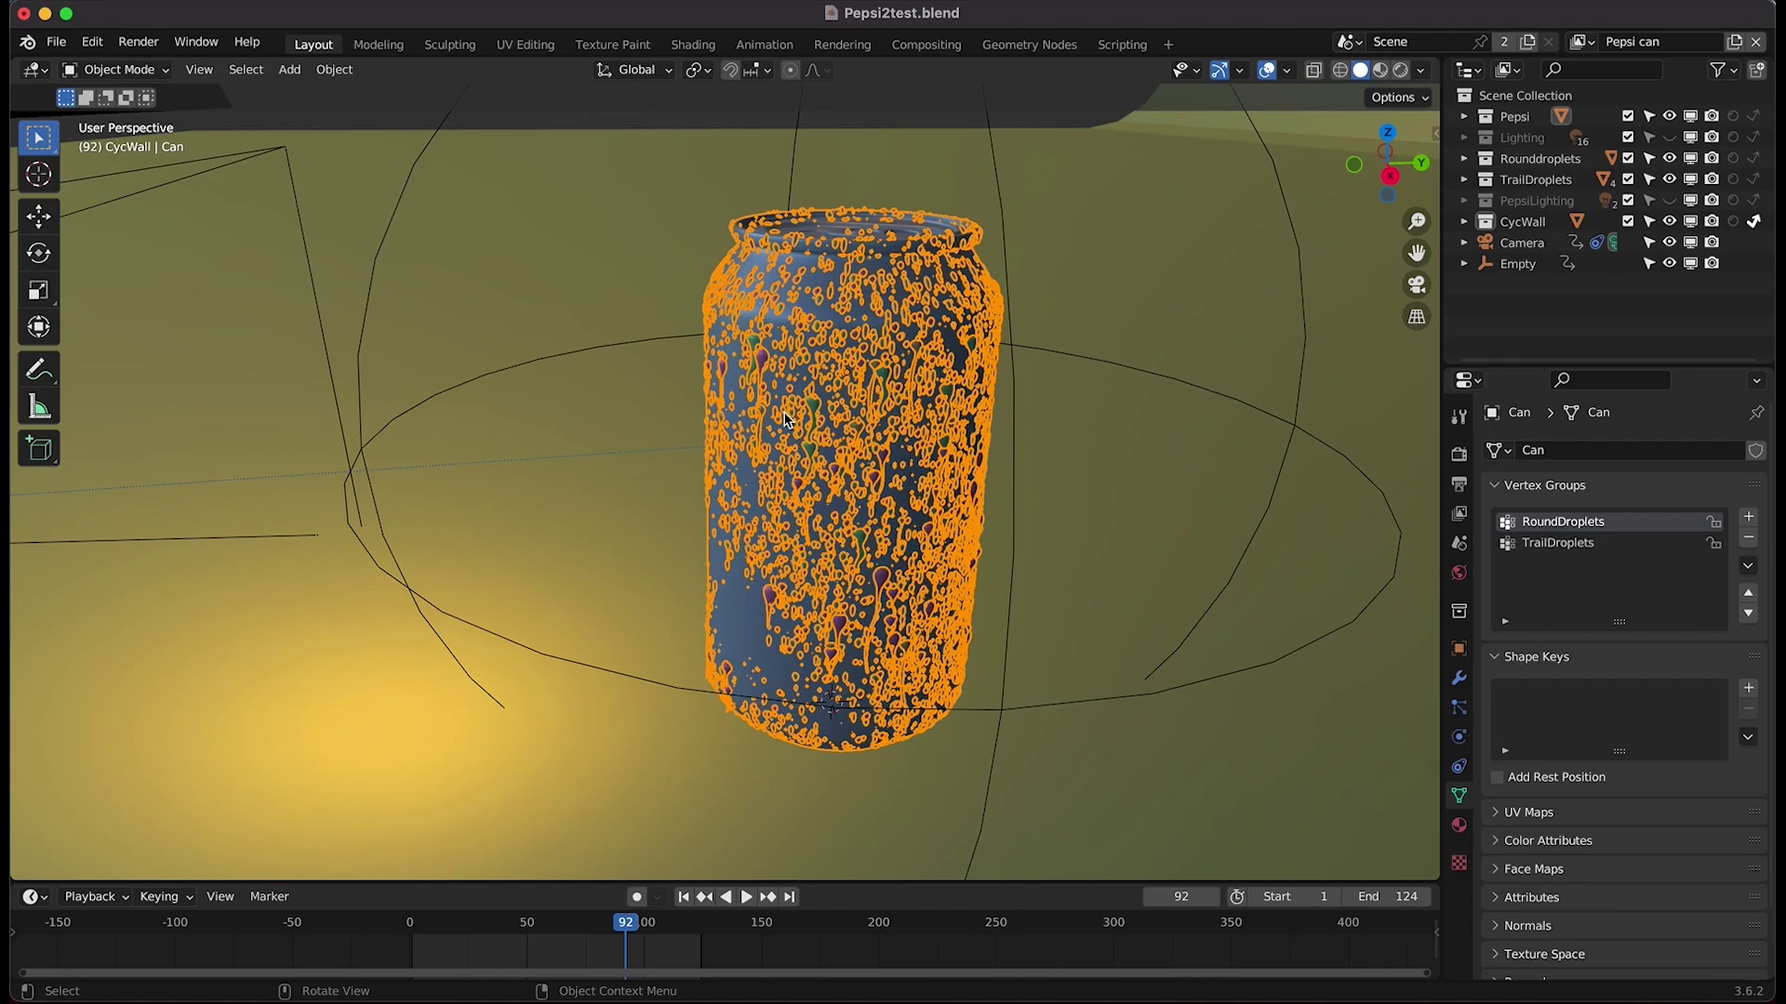
- Hide the can's RoundDropletsSystem and Traildropletsystem particle systems in the viewport
middle_drag(784, 419, 587, 270)
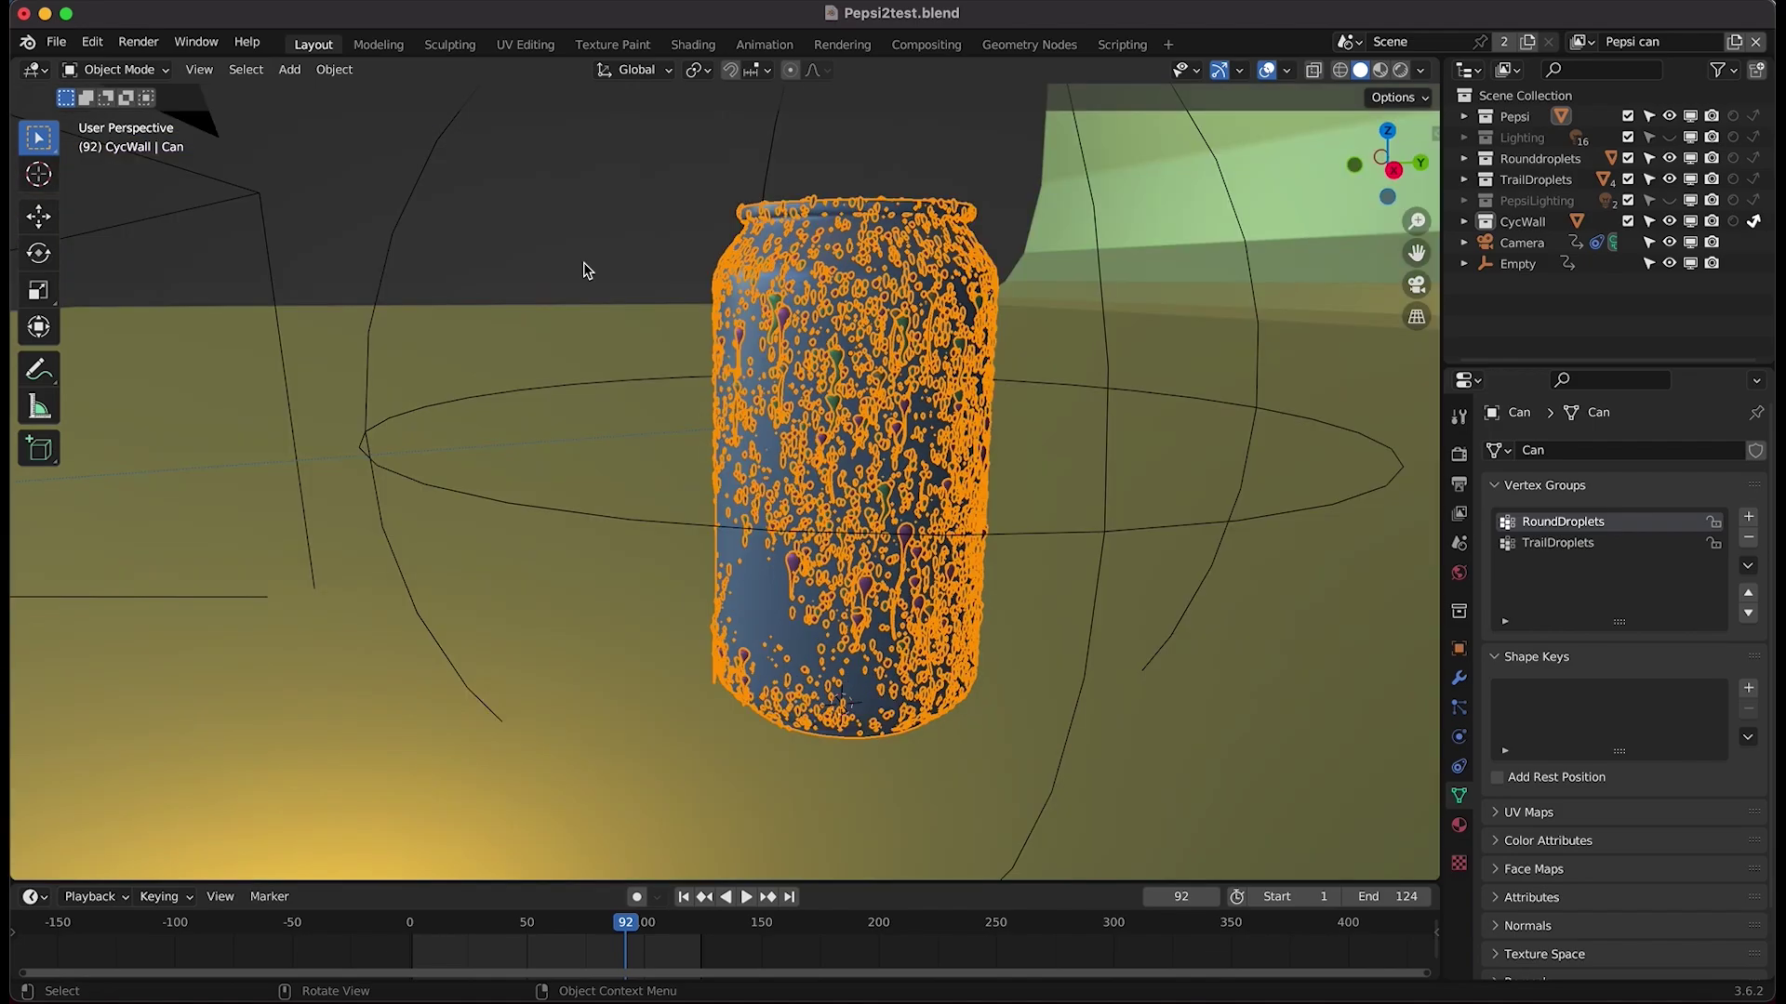
click(656, 184)
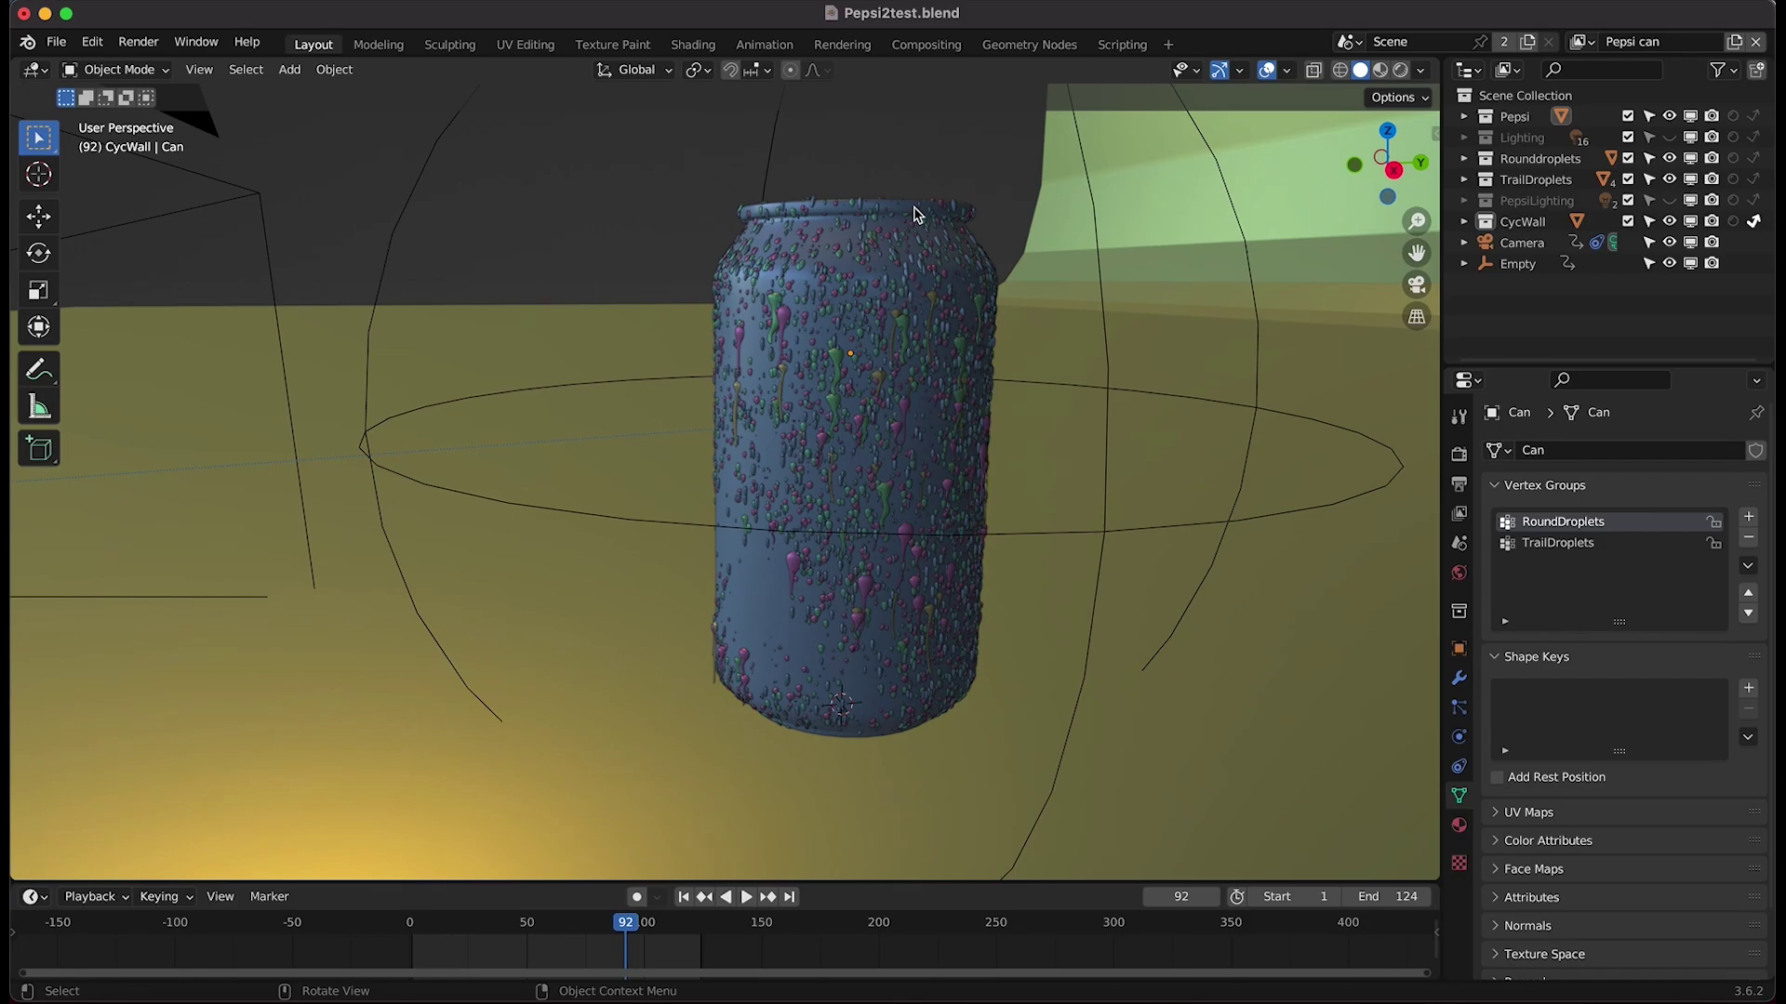
click(842, 339)
click(1458, 707)
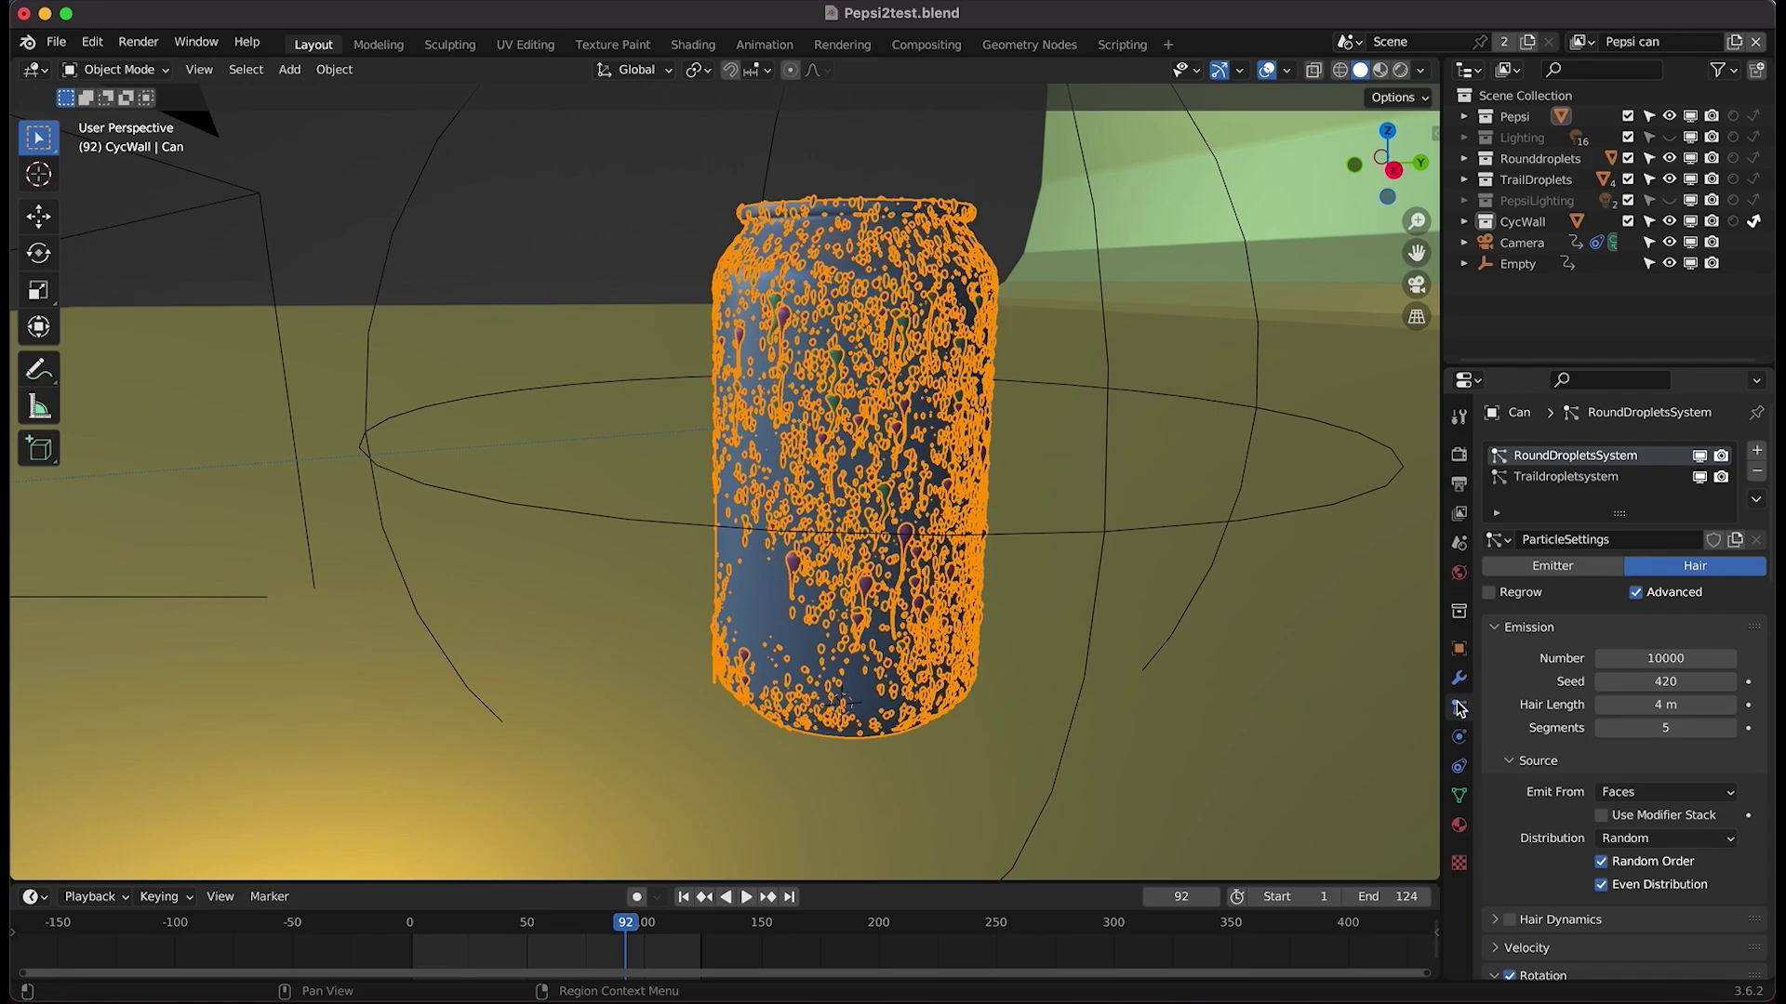
click(1699, 455)
click(1699, 476)
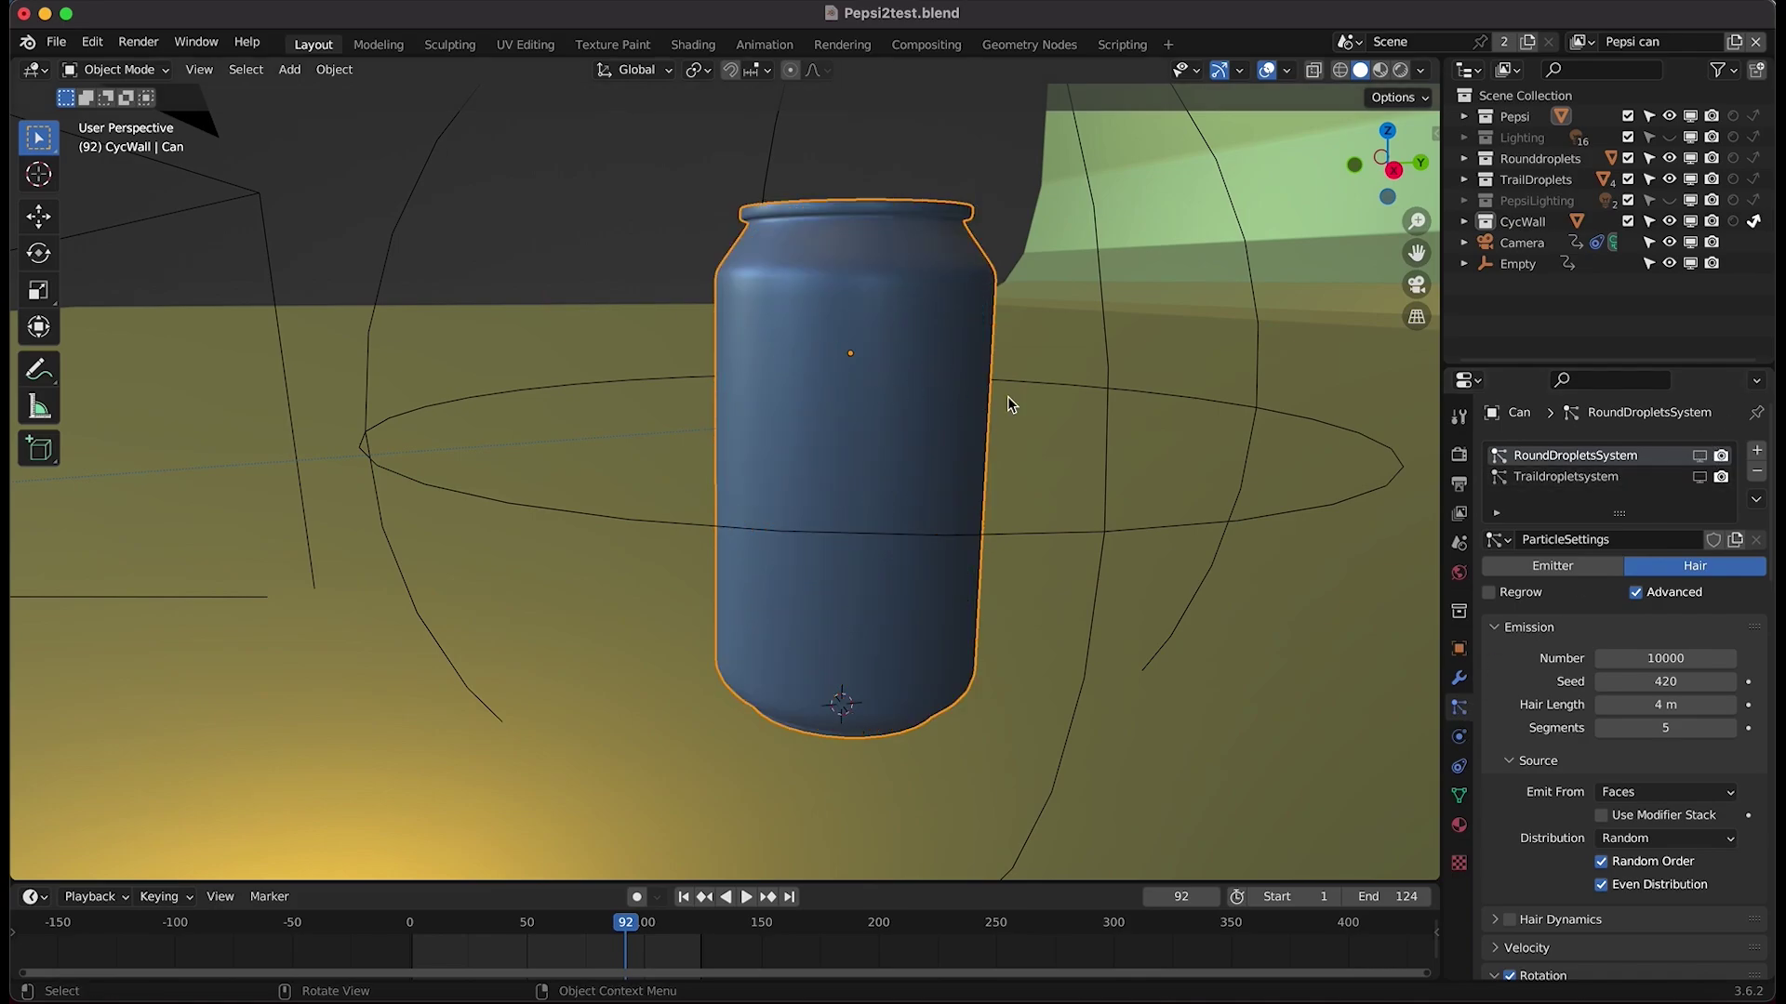
- Switch the viewport to Rendered shading to show the can's materials
scroll(1008, 396, right, 3)
key(z)
click(1003, 277)
- Set the world background strength to 10 to light up the can
click(1459, 573)
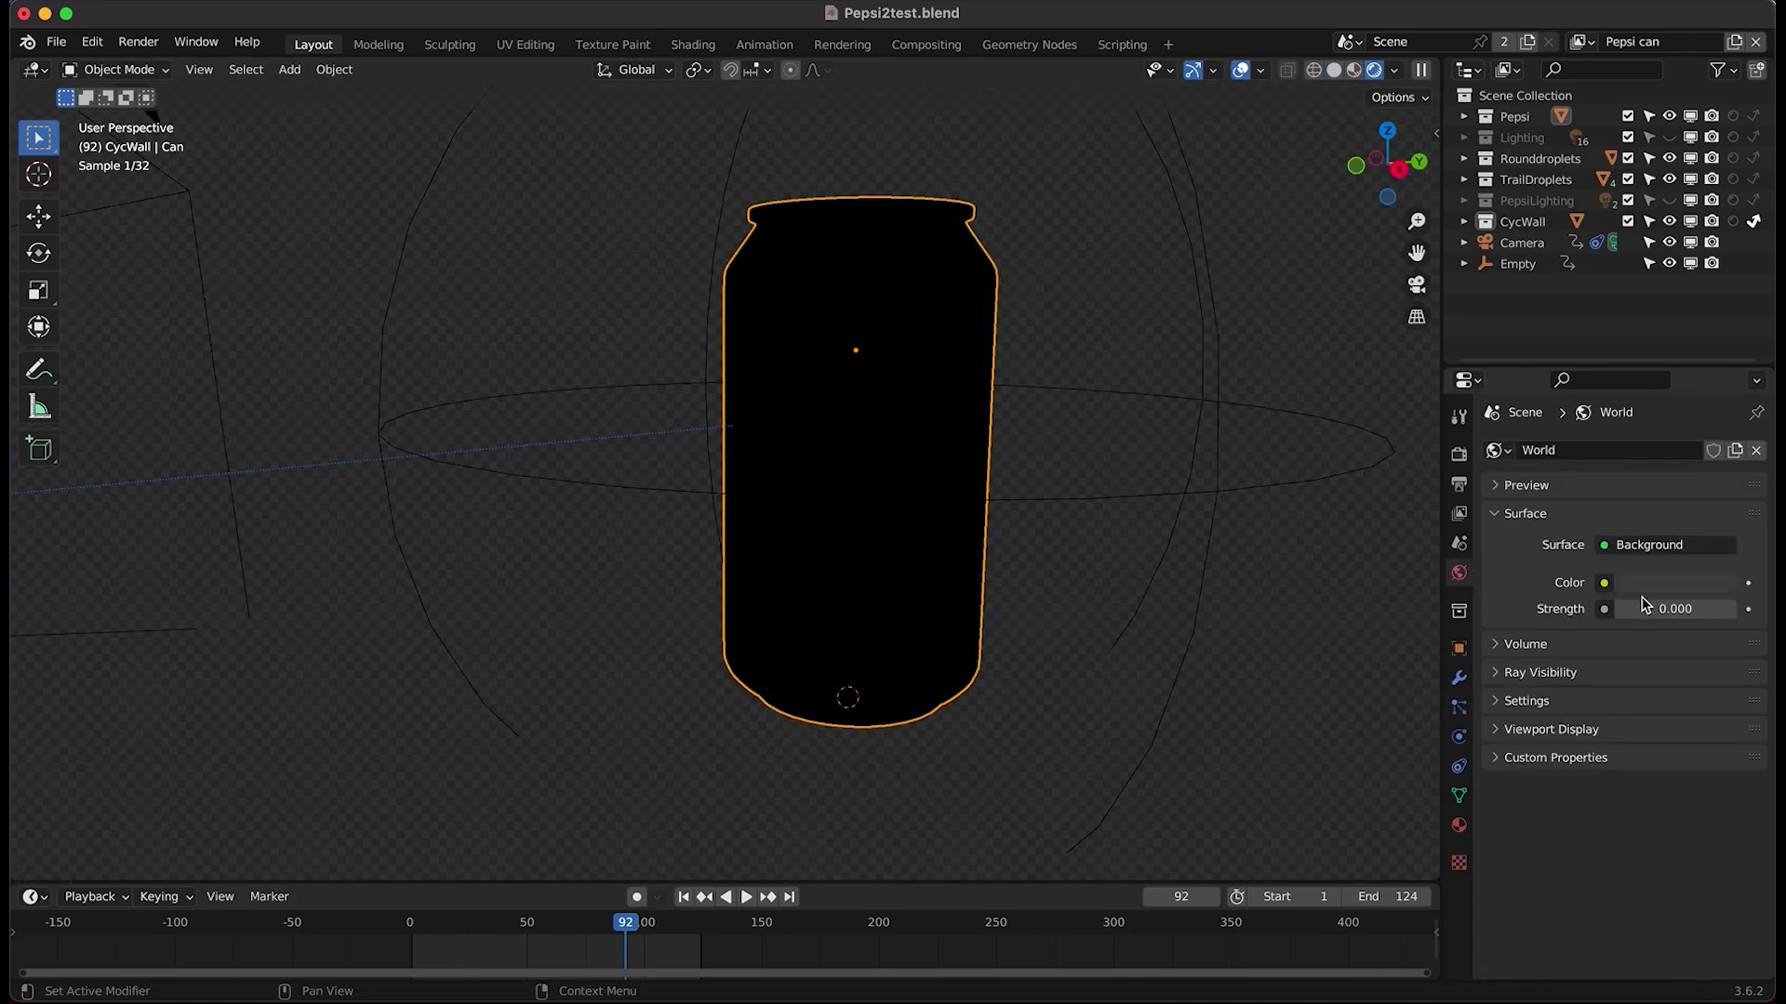
click(1652, 609)
text(1)
key(Return)
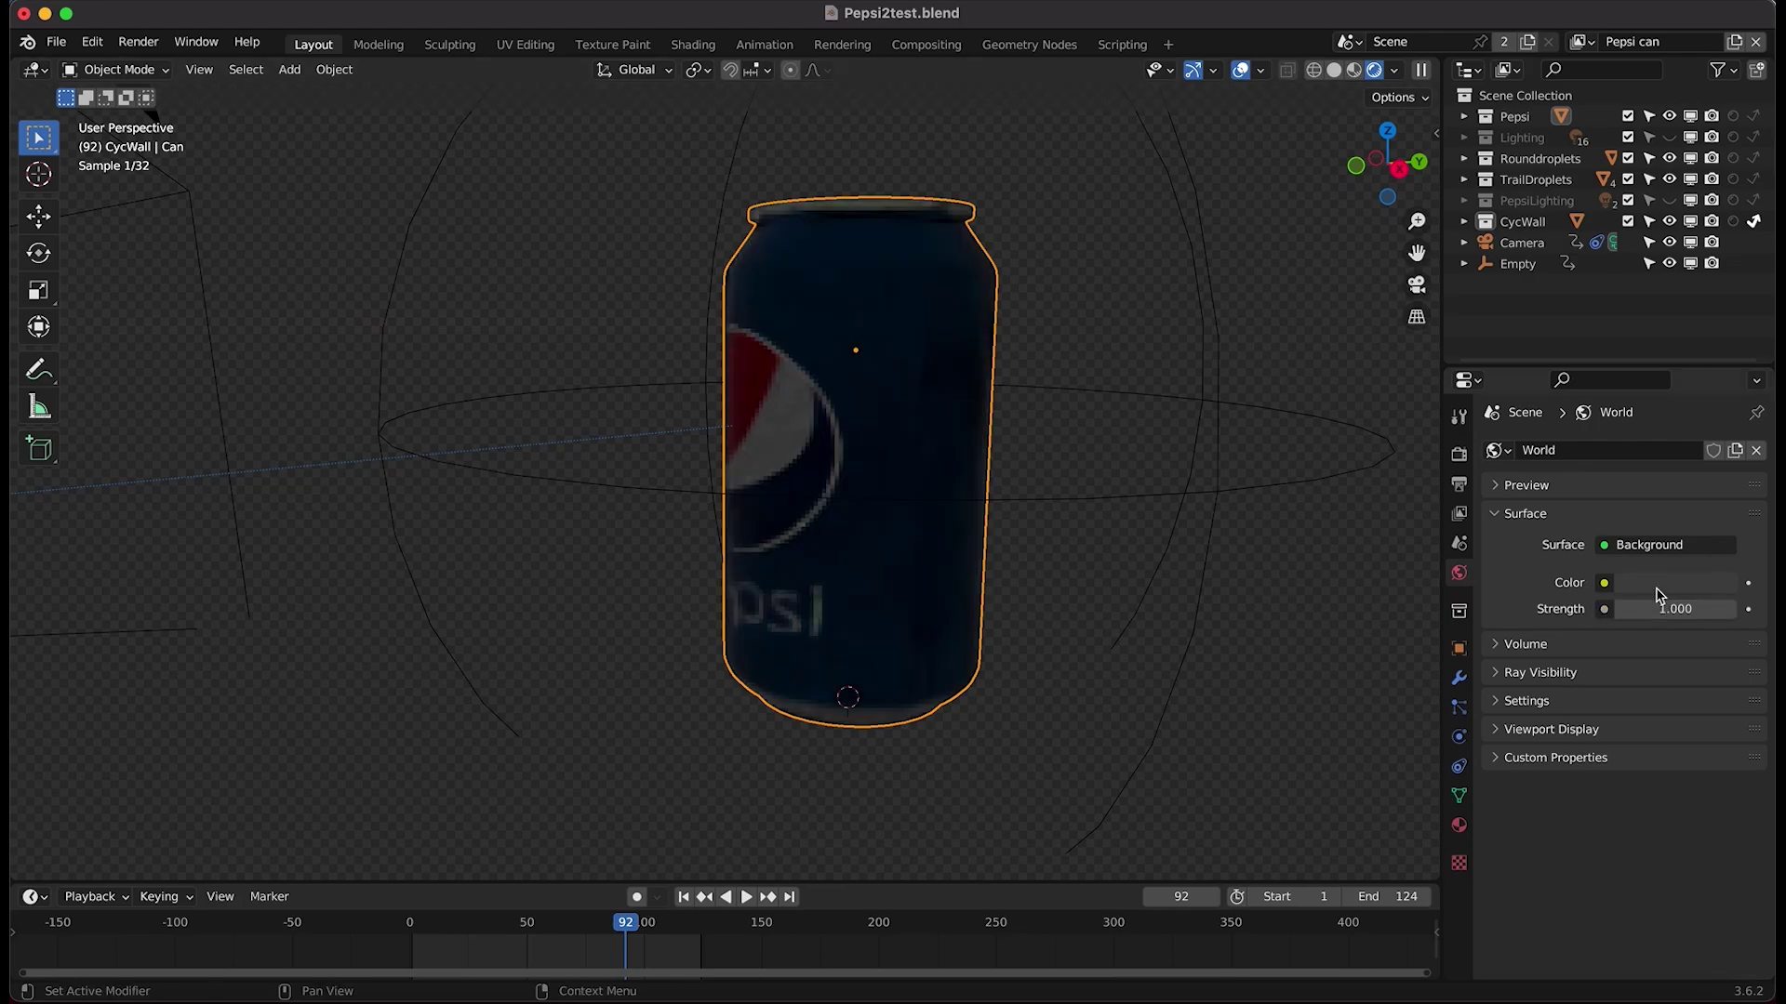
click(1689, 611)
text(10)
key(Return)
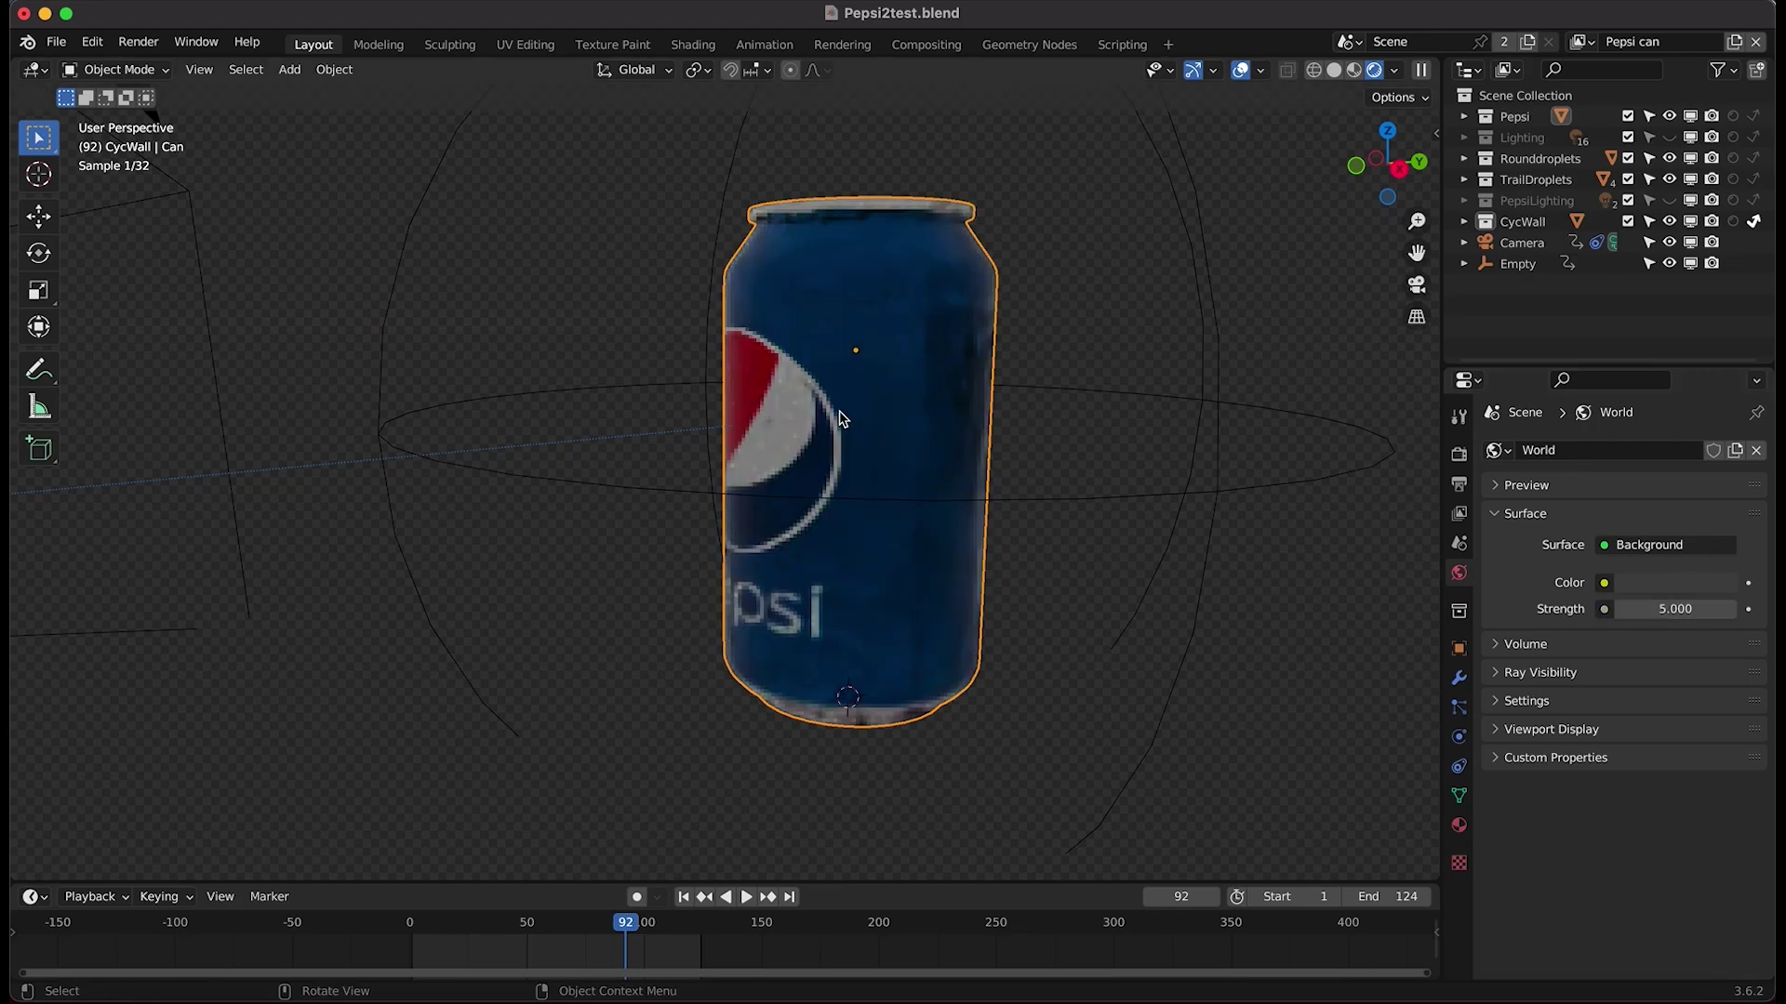
scroll(1035, 518, down, 5)
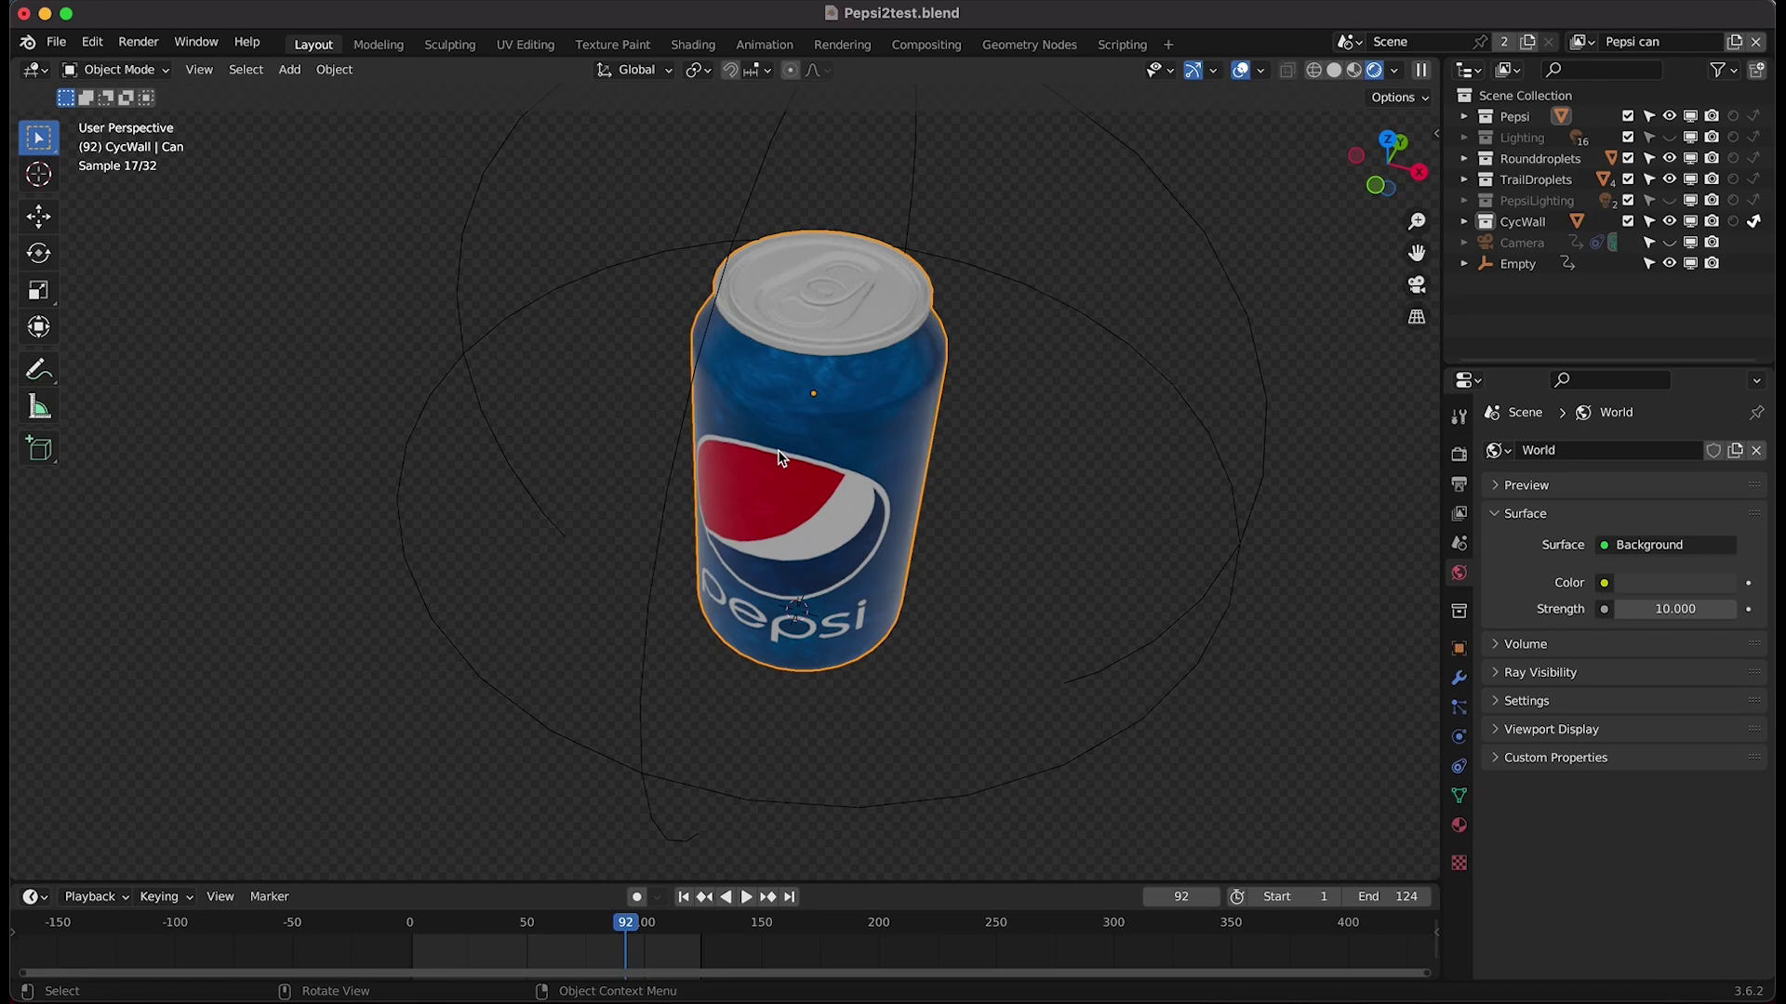
- Select the four trail droplet models beyond the backdrop, viewed in Solid shading
scroll(766, 543, left, 10)
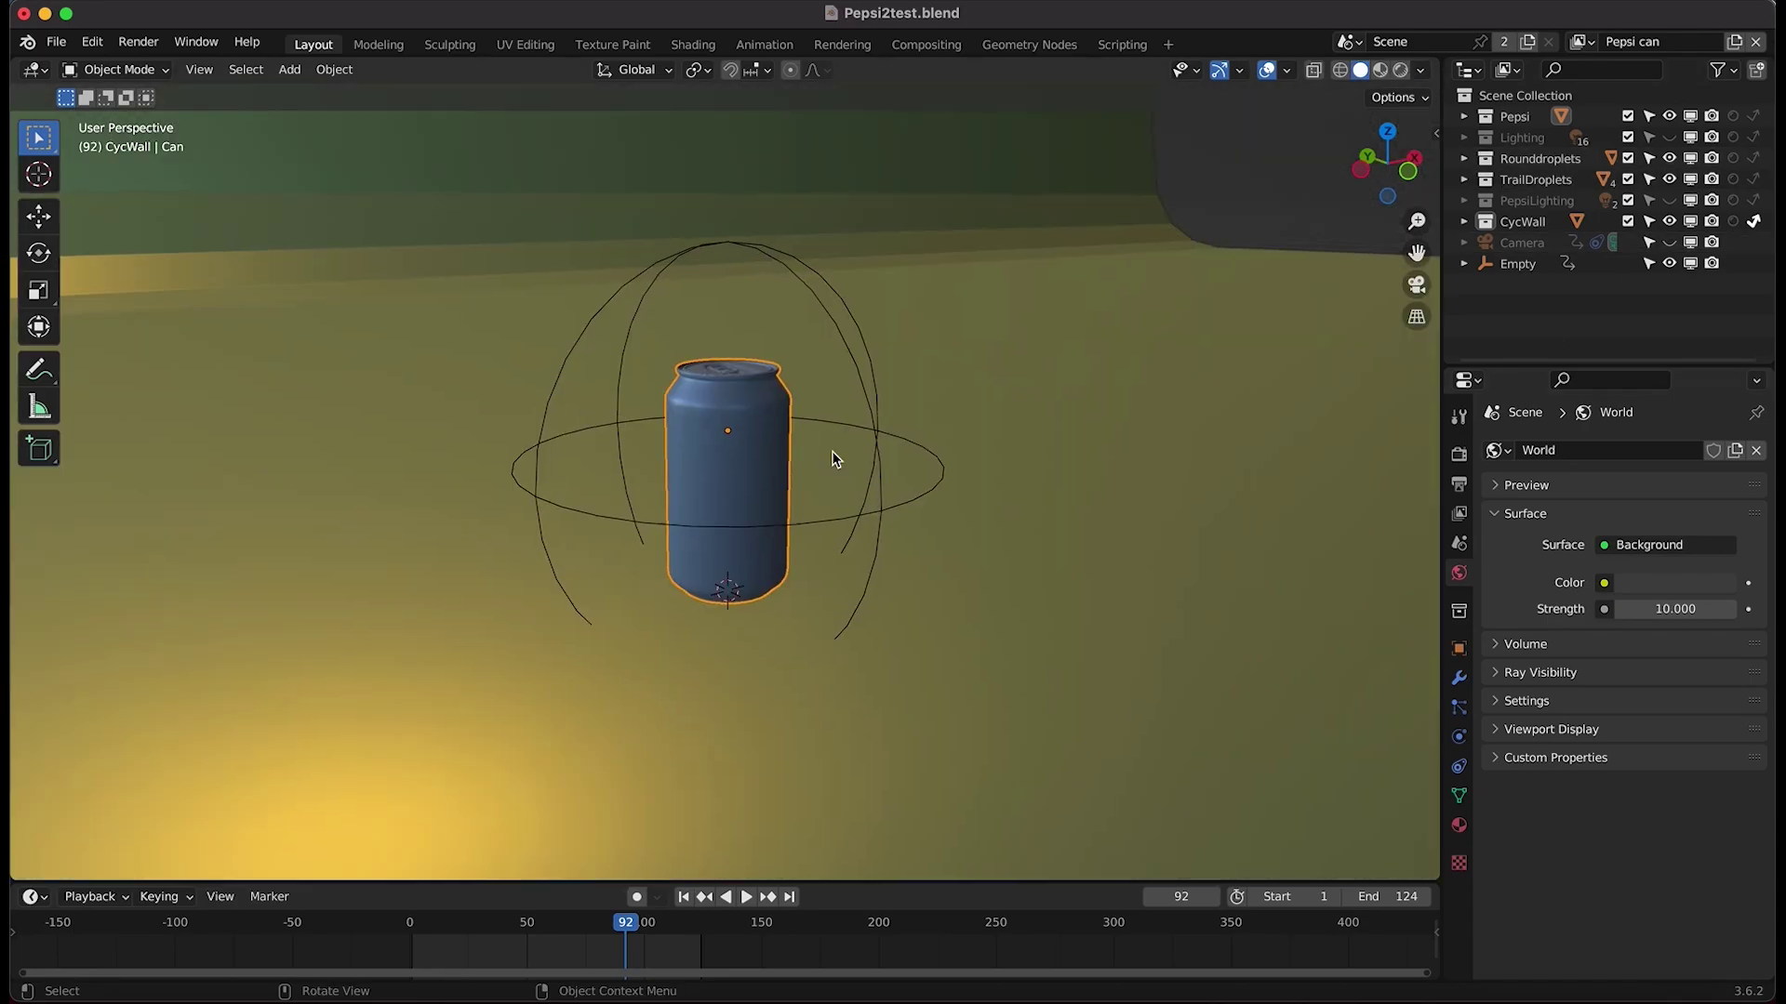
scroll(833, 452, down, 4)
shift+scroll(833, 452, right, 10)
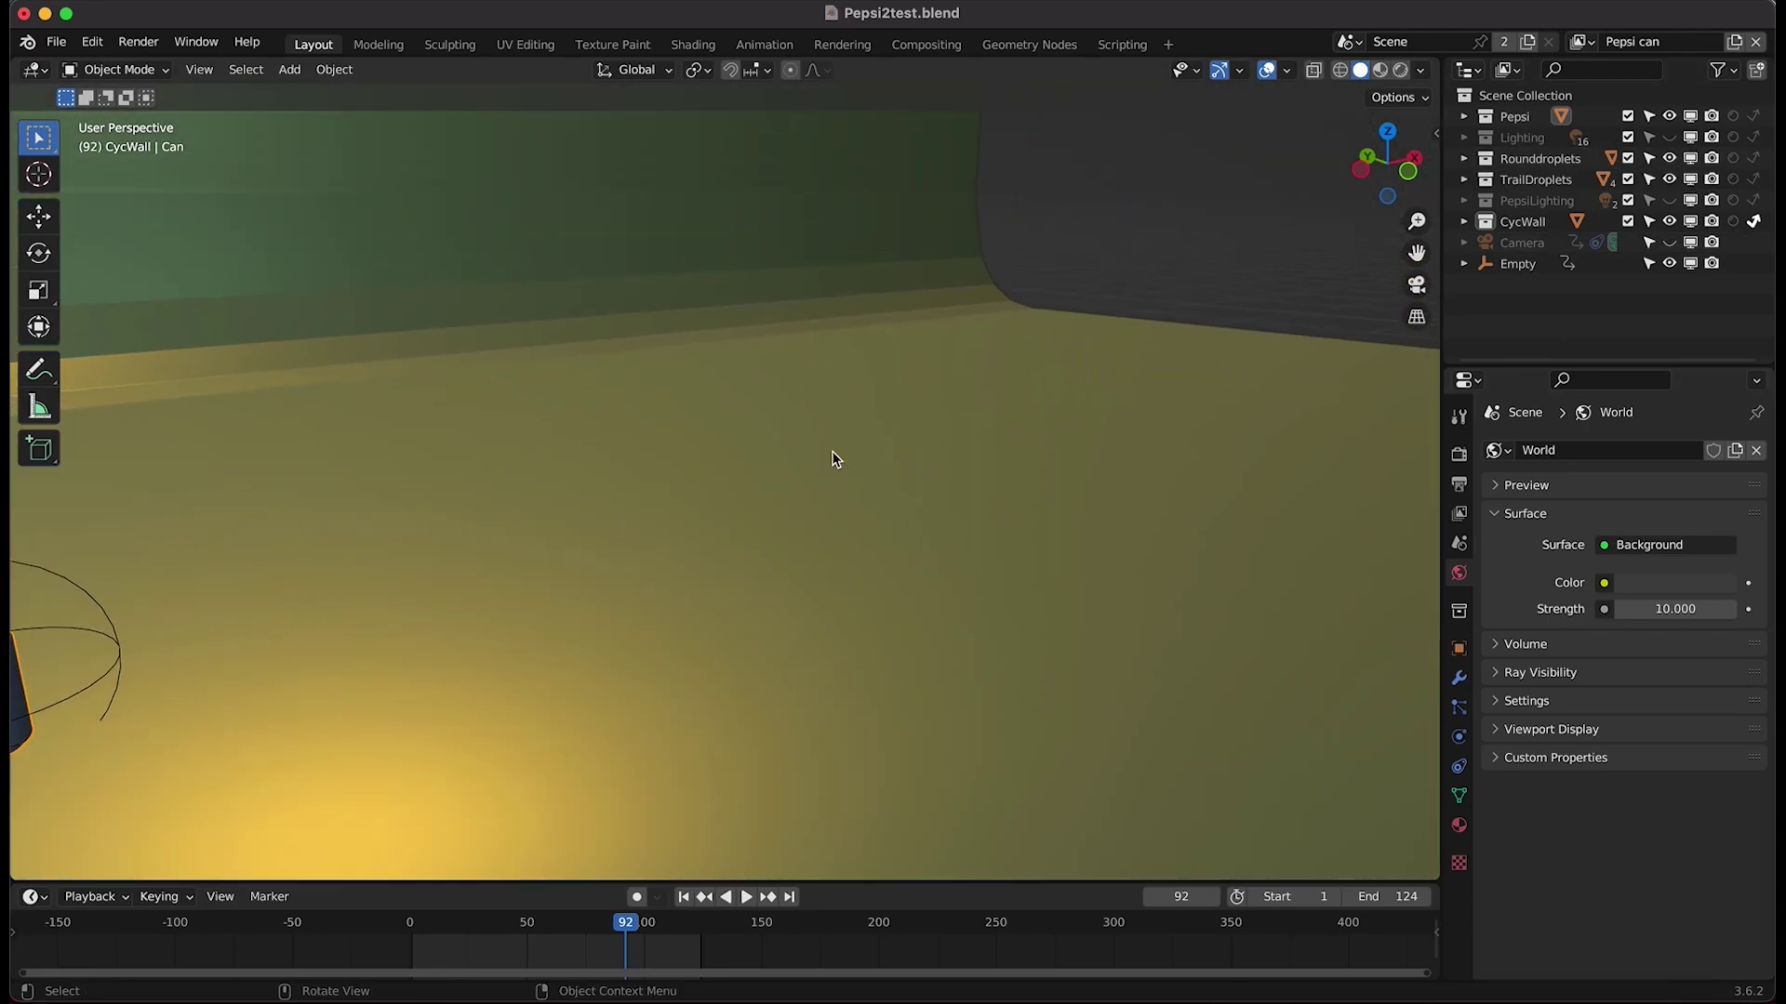
scroll(833, 452, down, 5)
shift+scroll(834, 458, right, 10)
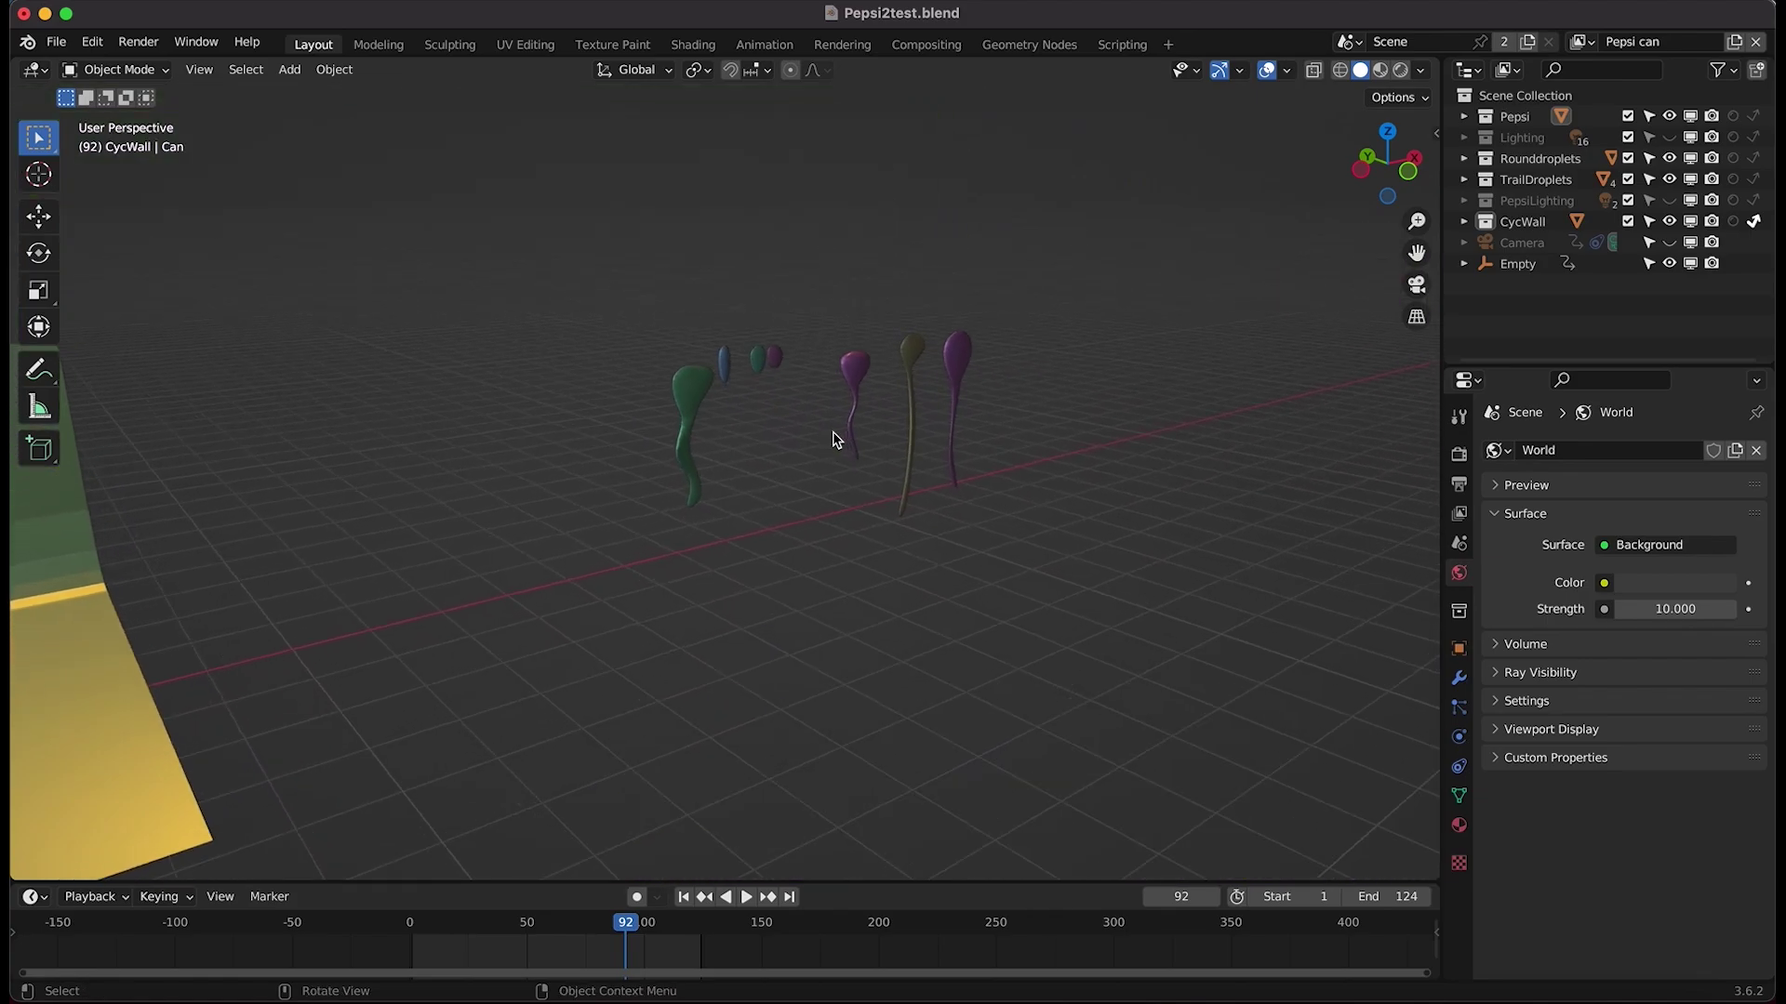
scroll(834, 439, right, 10)
shift+scroll(834, 439, right, 2)
scroll(833, 439, right, 3)
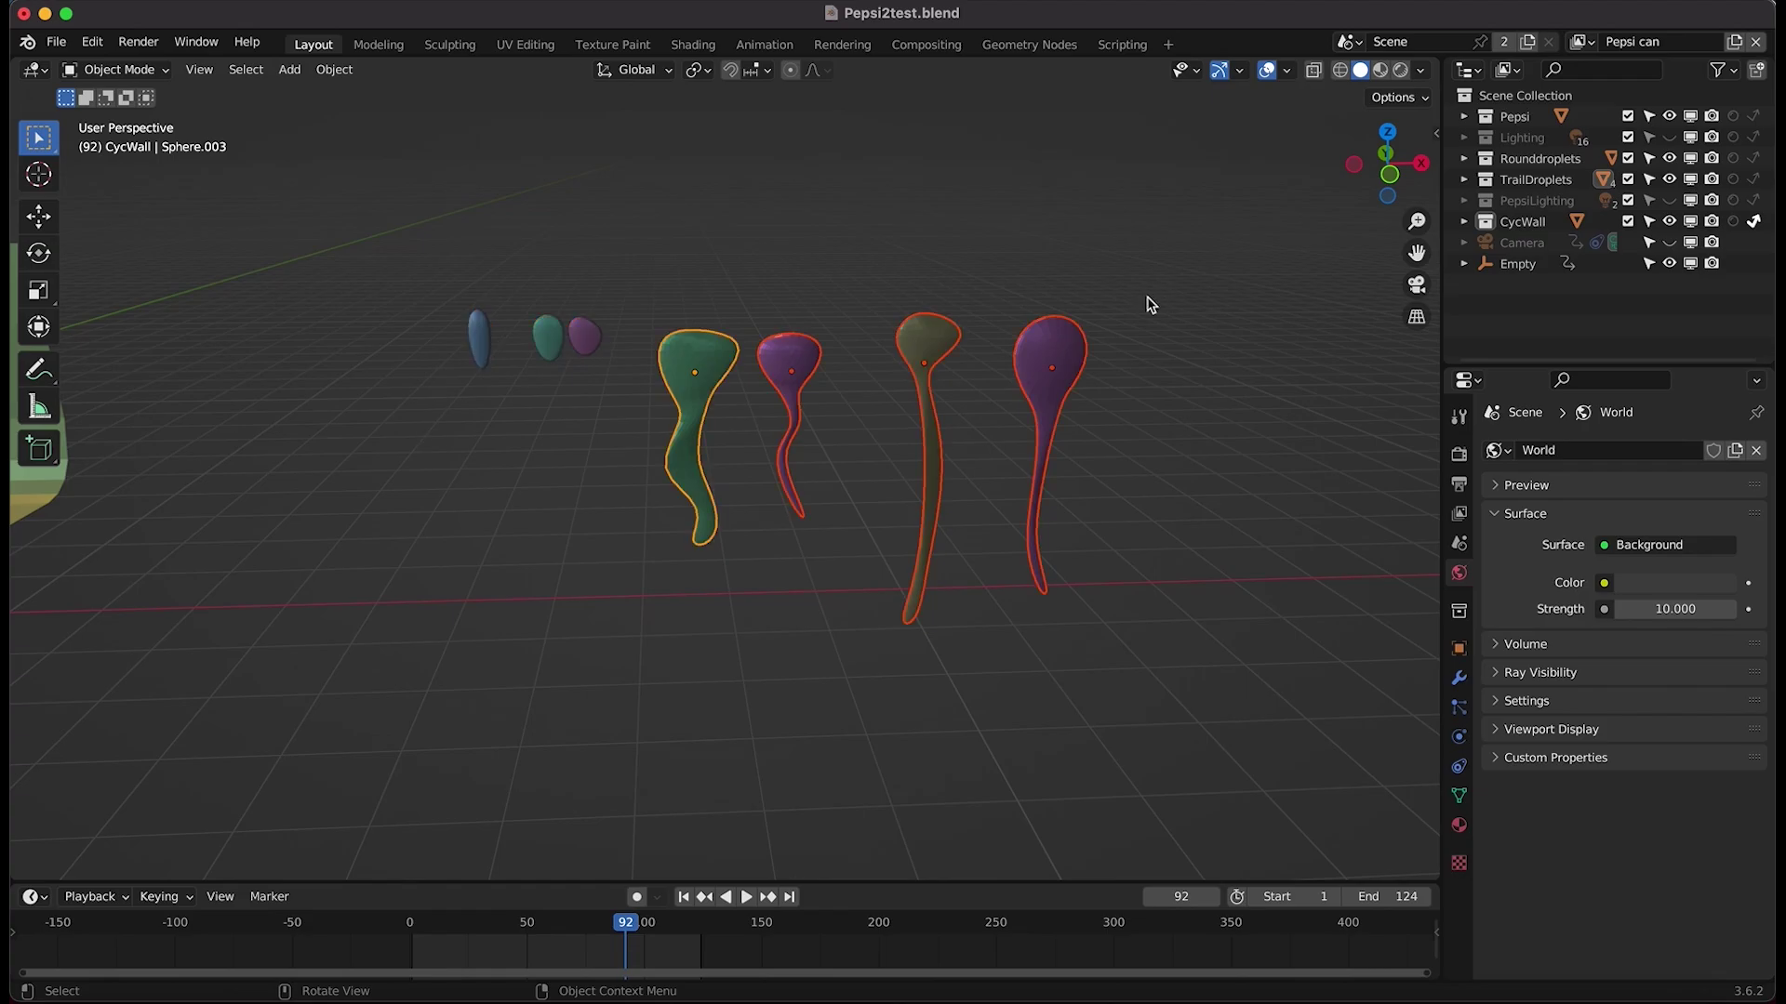
drag(1188, 266, 640, 513)
key(z)
click(1034, 401)
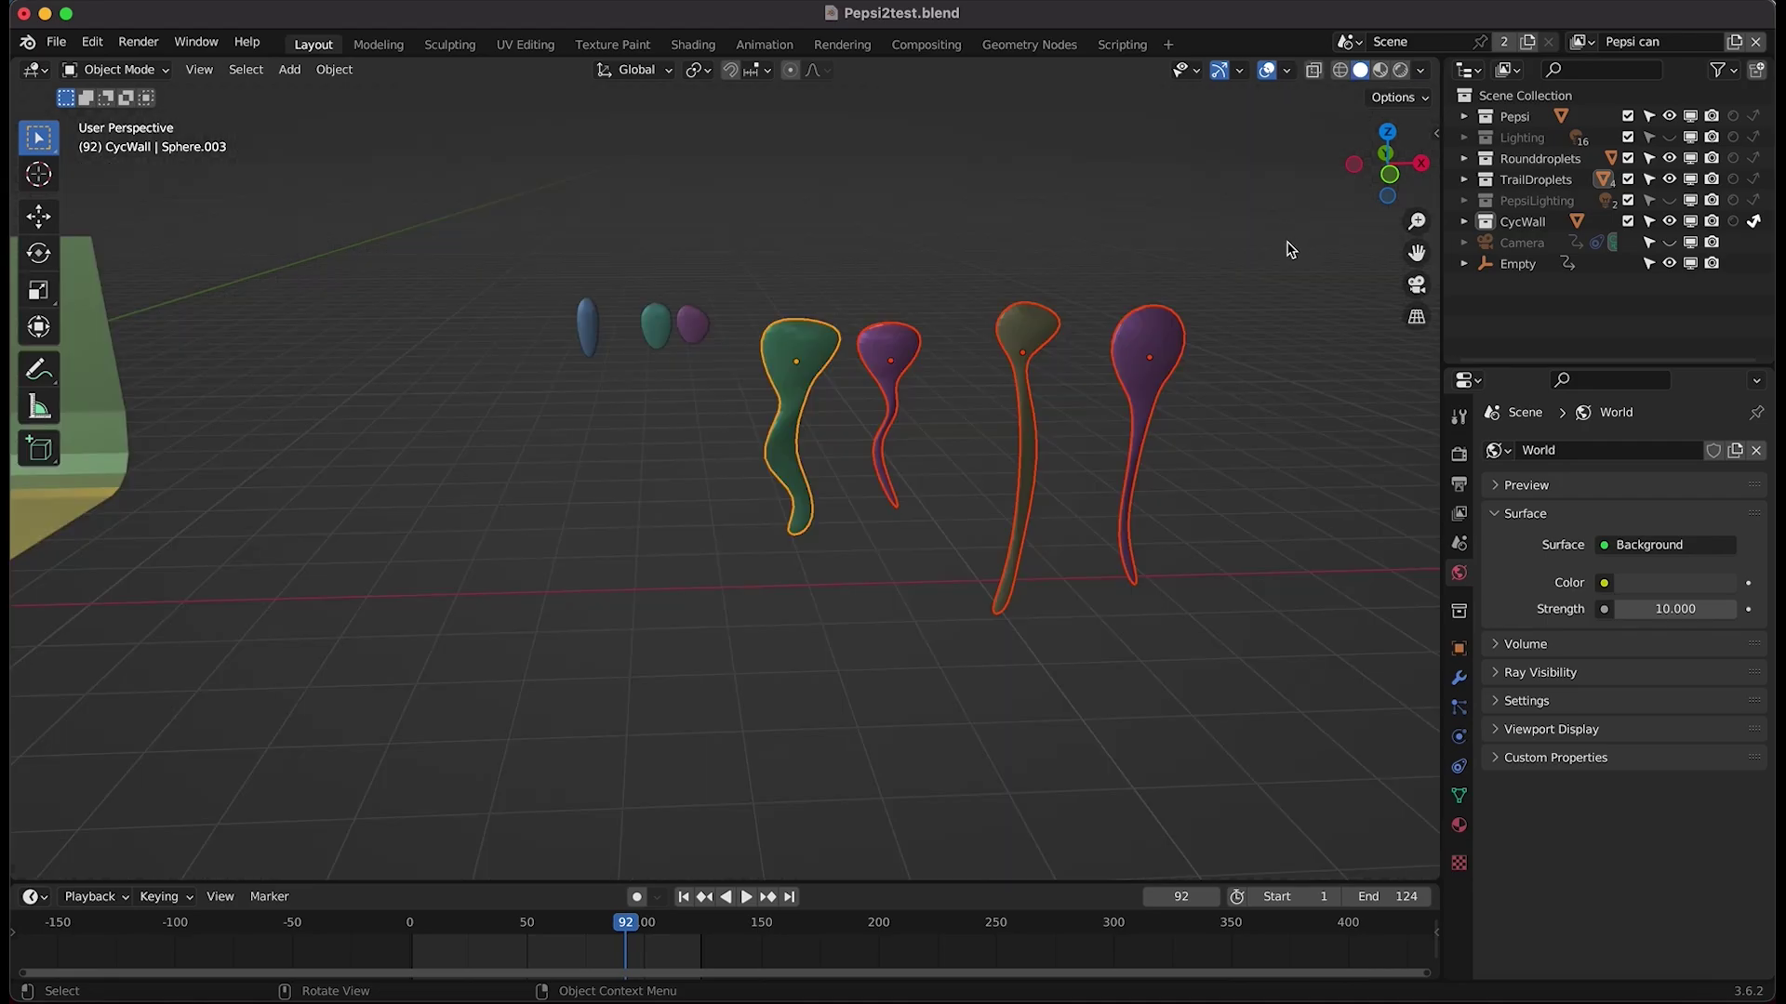
- Make TrailDroplets the active collection and select the three round droplet models beside the trail droplet models
drag(1287, 242, 736, 504)
click(1530, 179)
drag(743, 266, 461, 415)
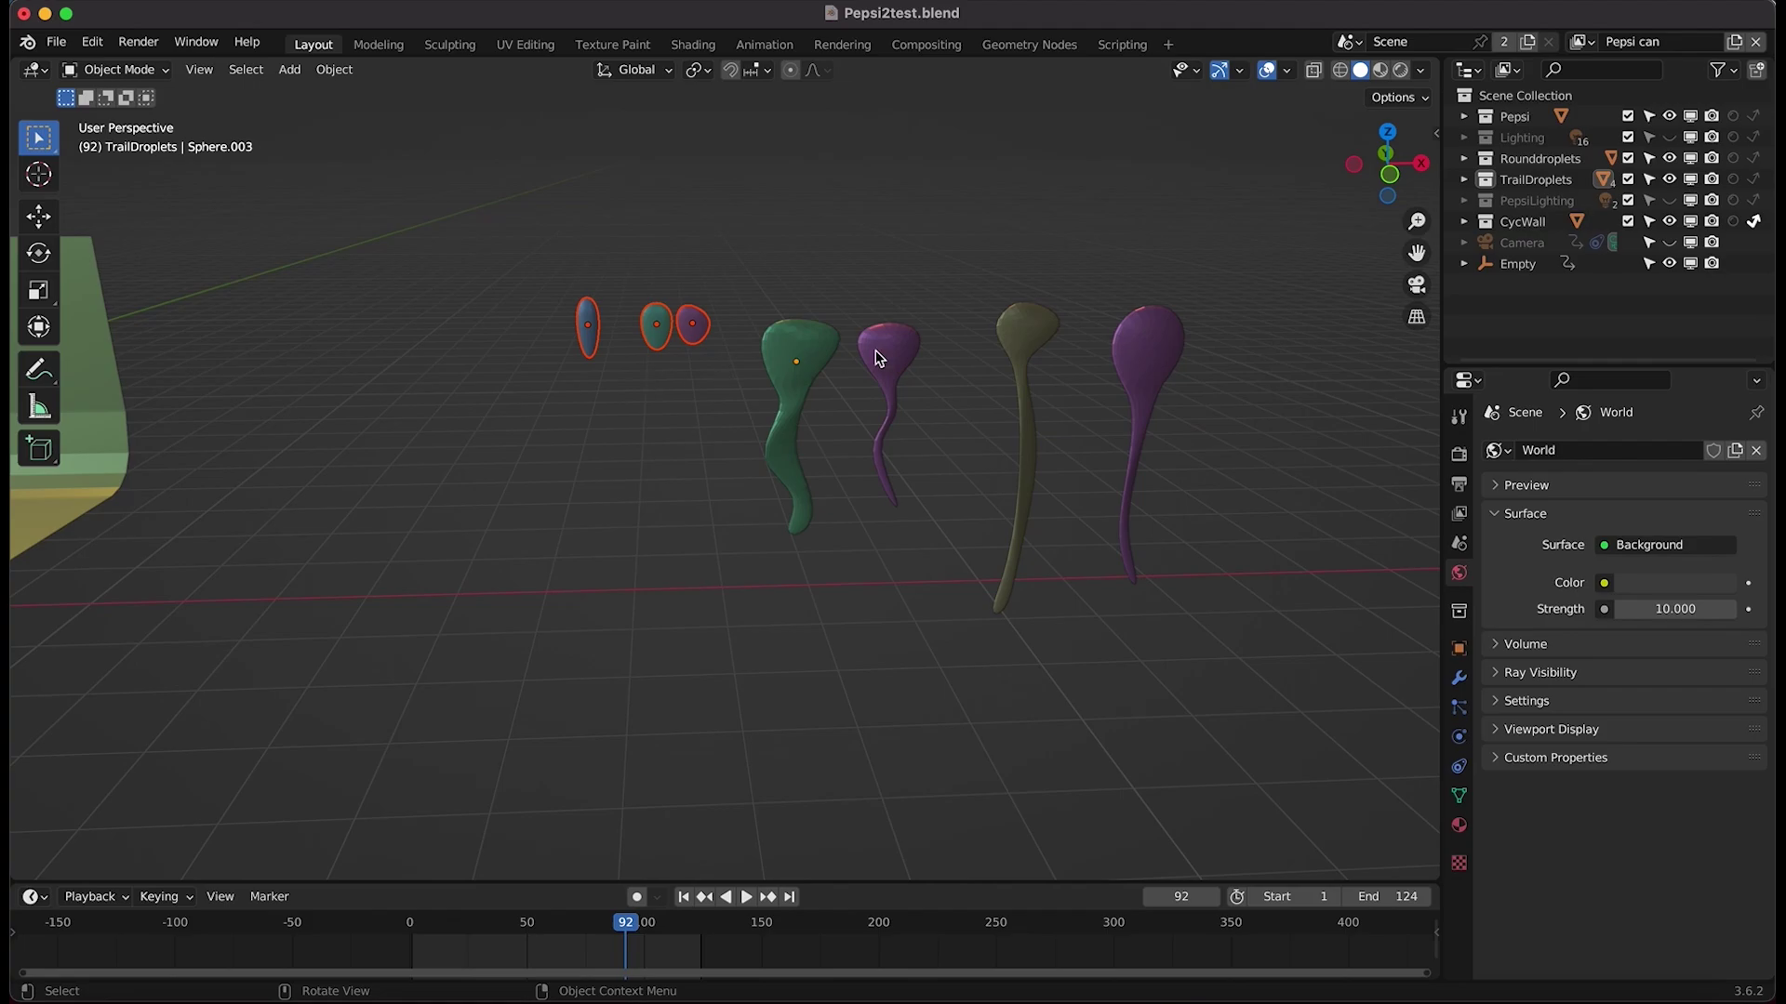
- Select the can and show its Traildropletsystem particle system in the viewport
shift+scroll(578, 461, left, 10)
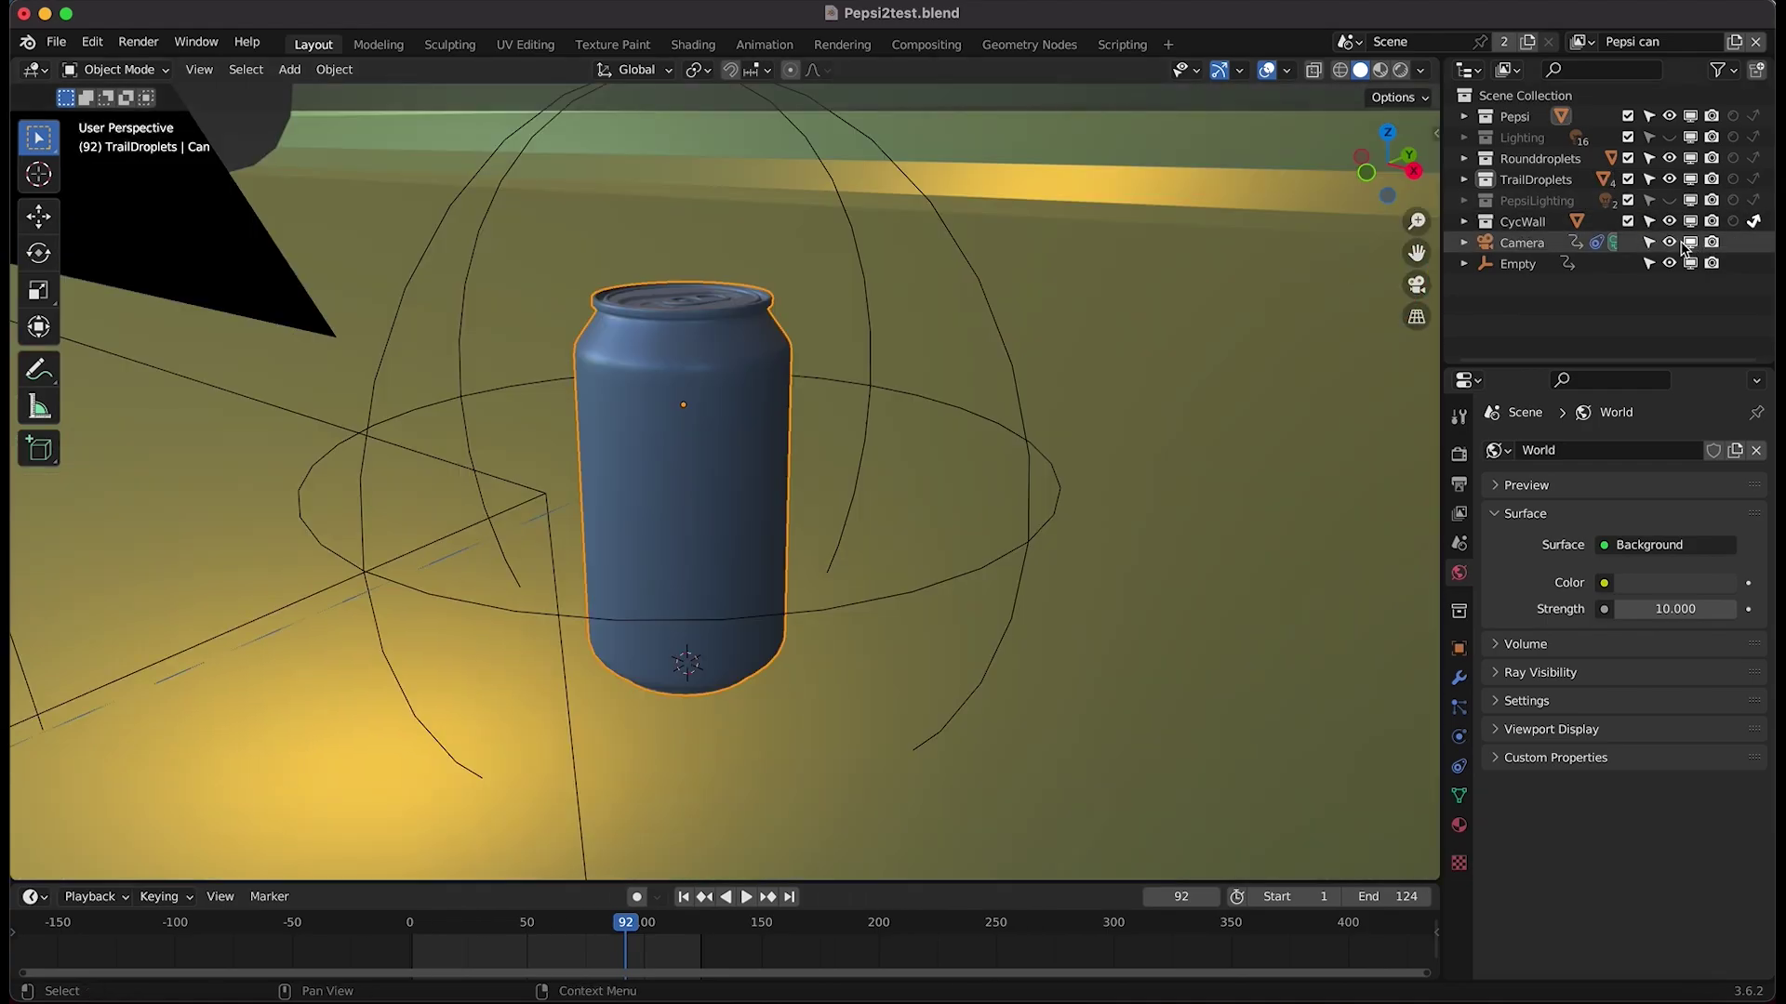
click(1460, 710)
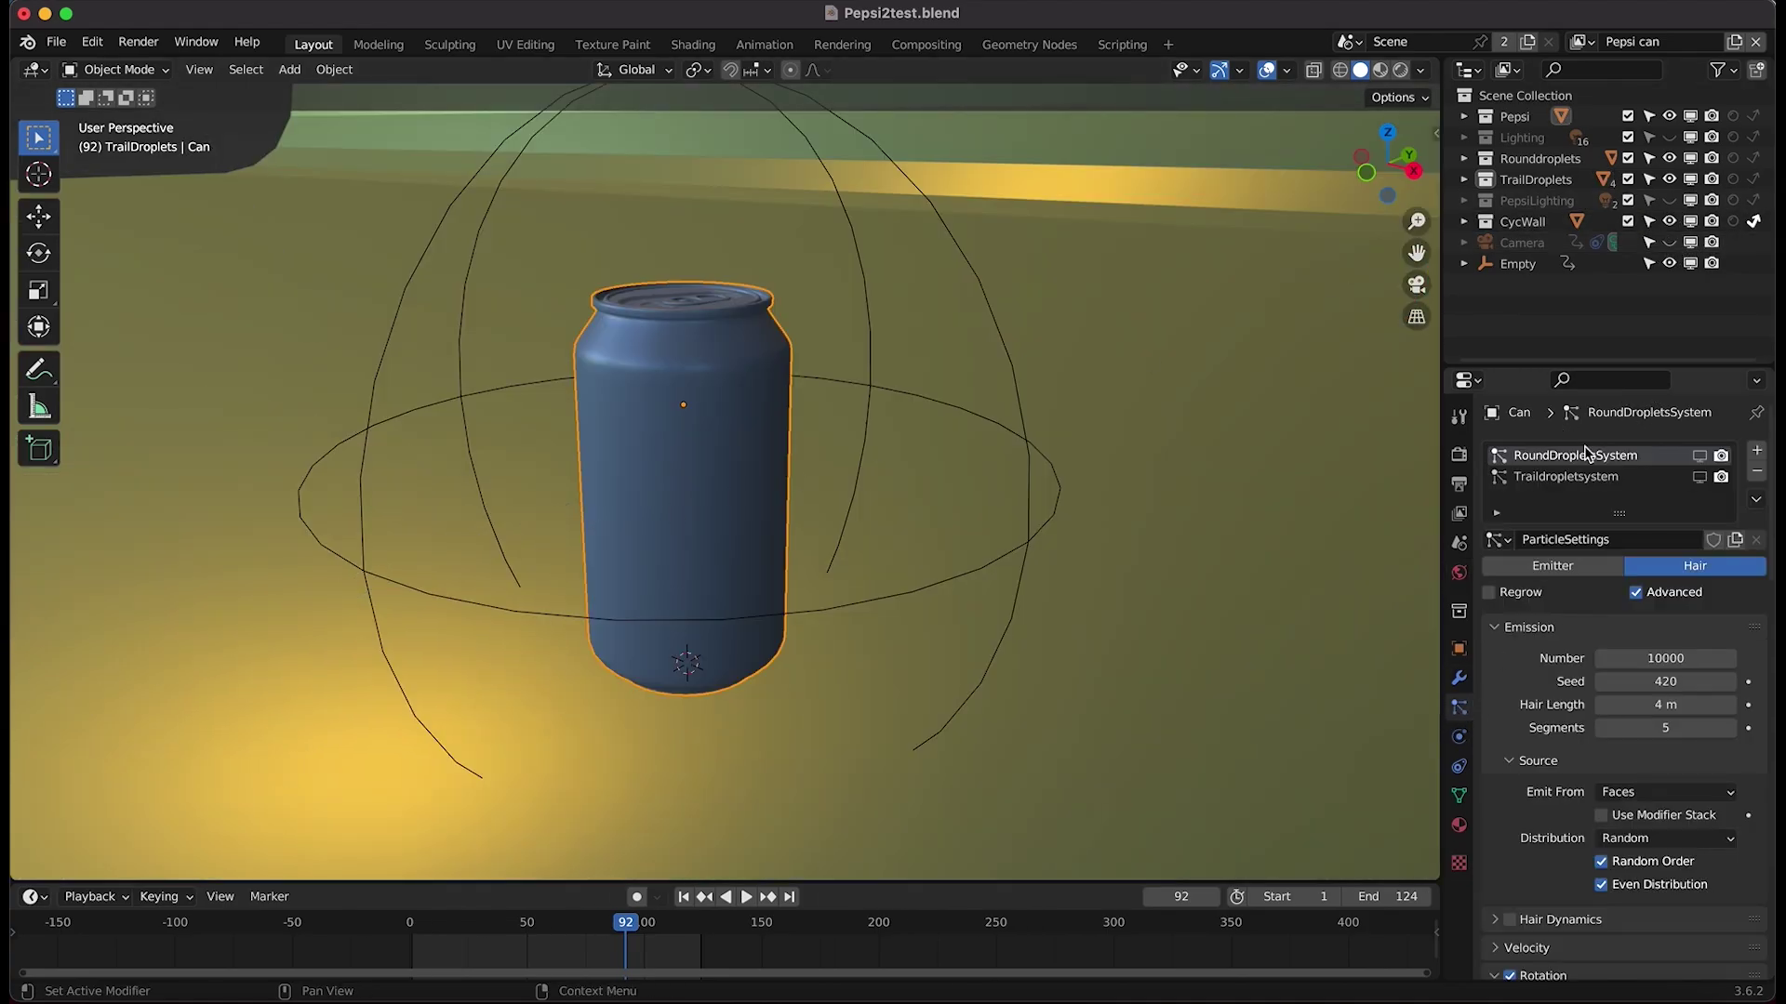
click(1565, 476)
middle_drag(707, 516, 831, 515)
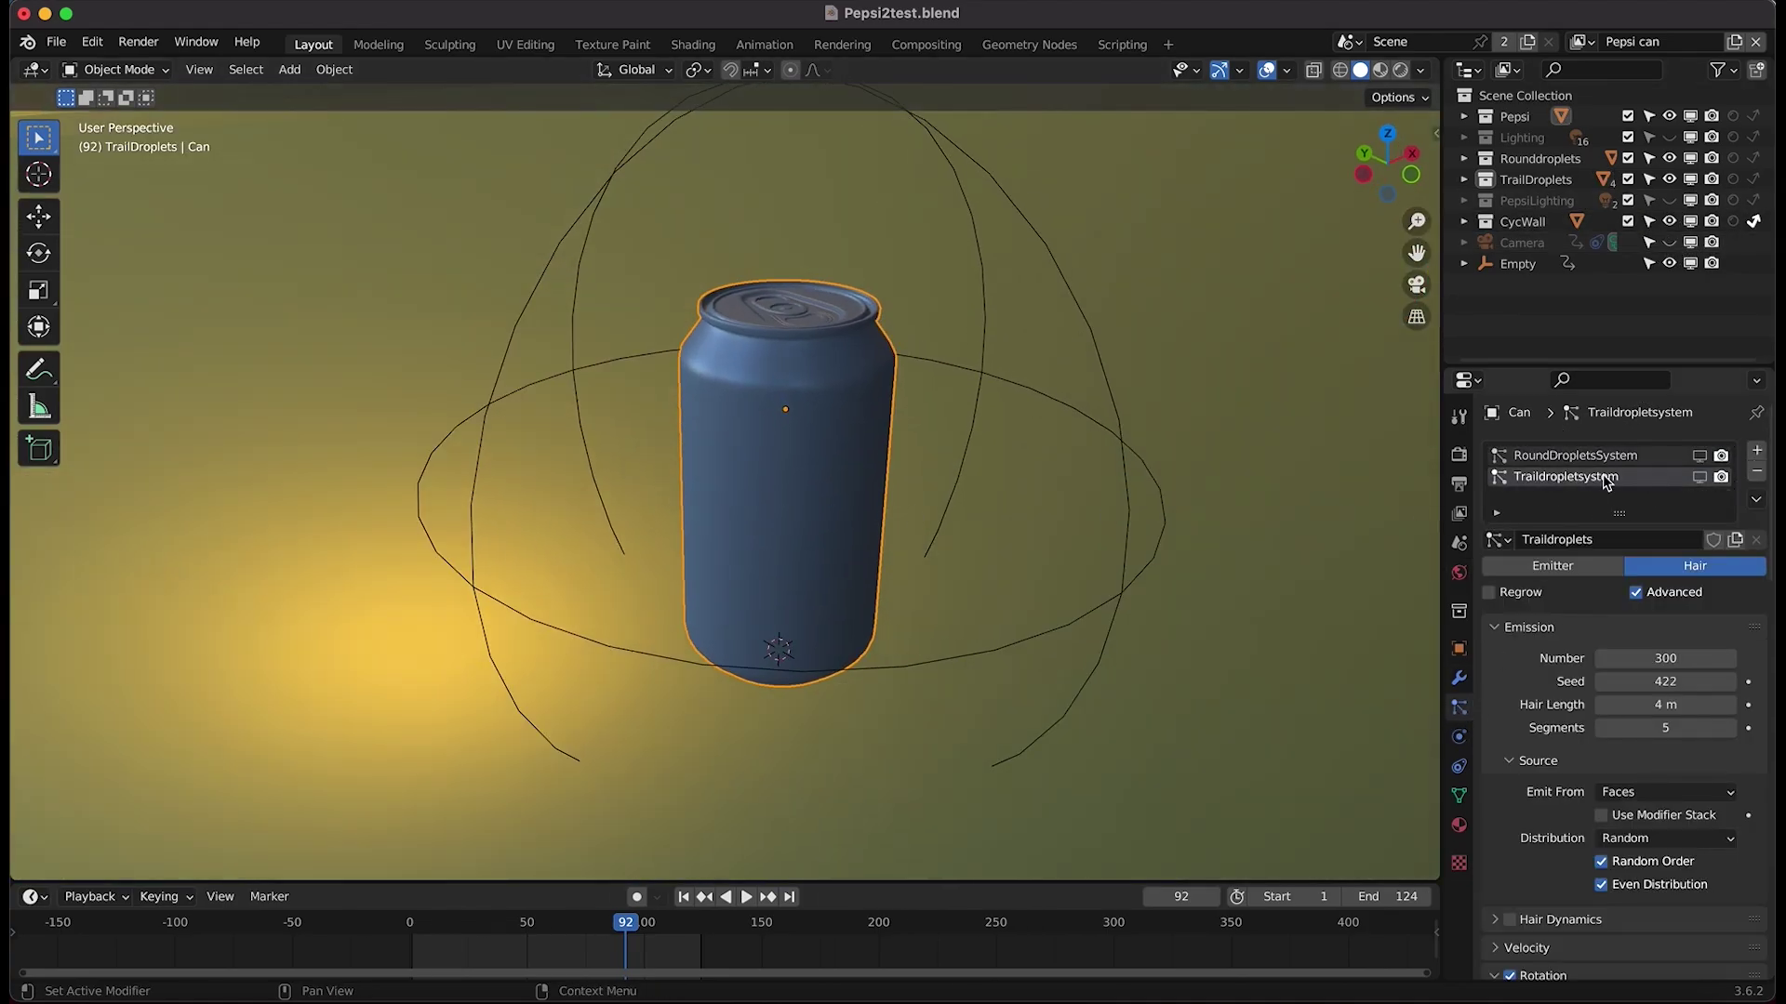
scroll(968, 428, down, 5)
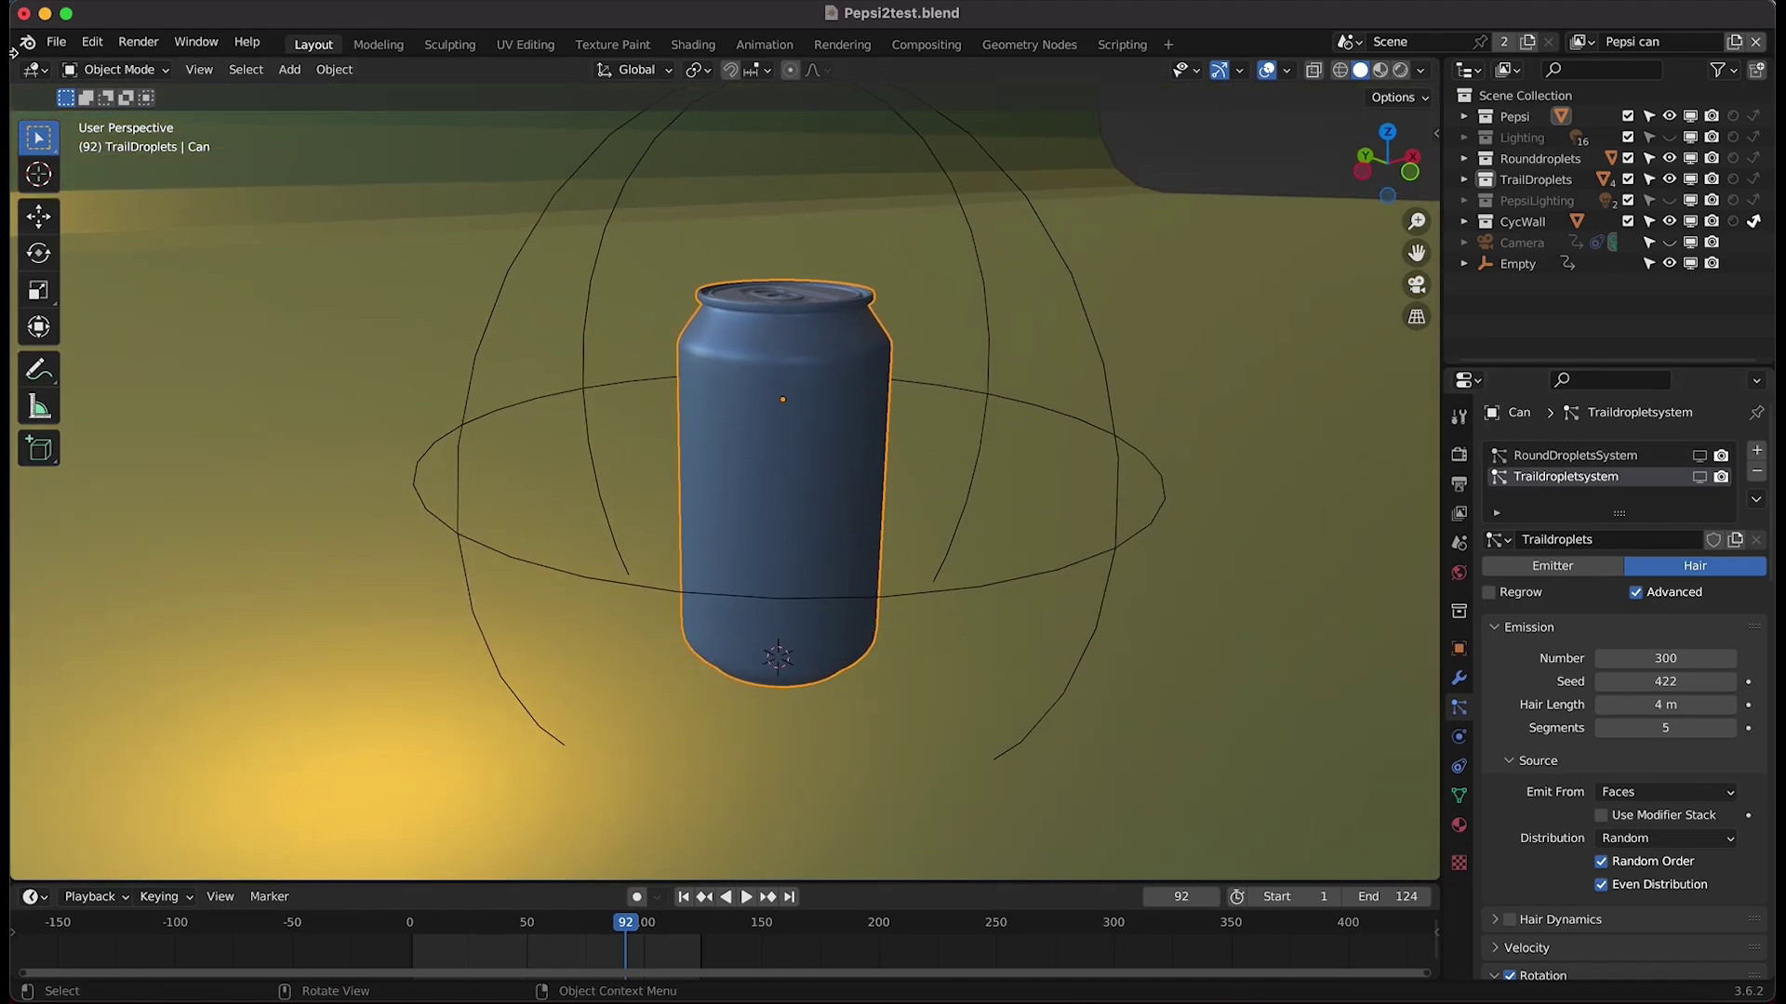
click(1701, 478)
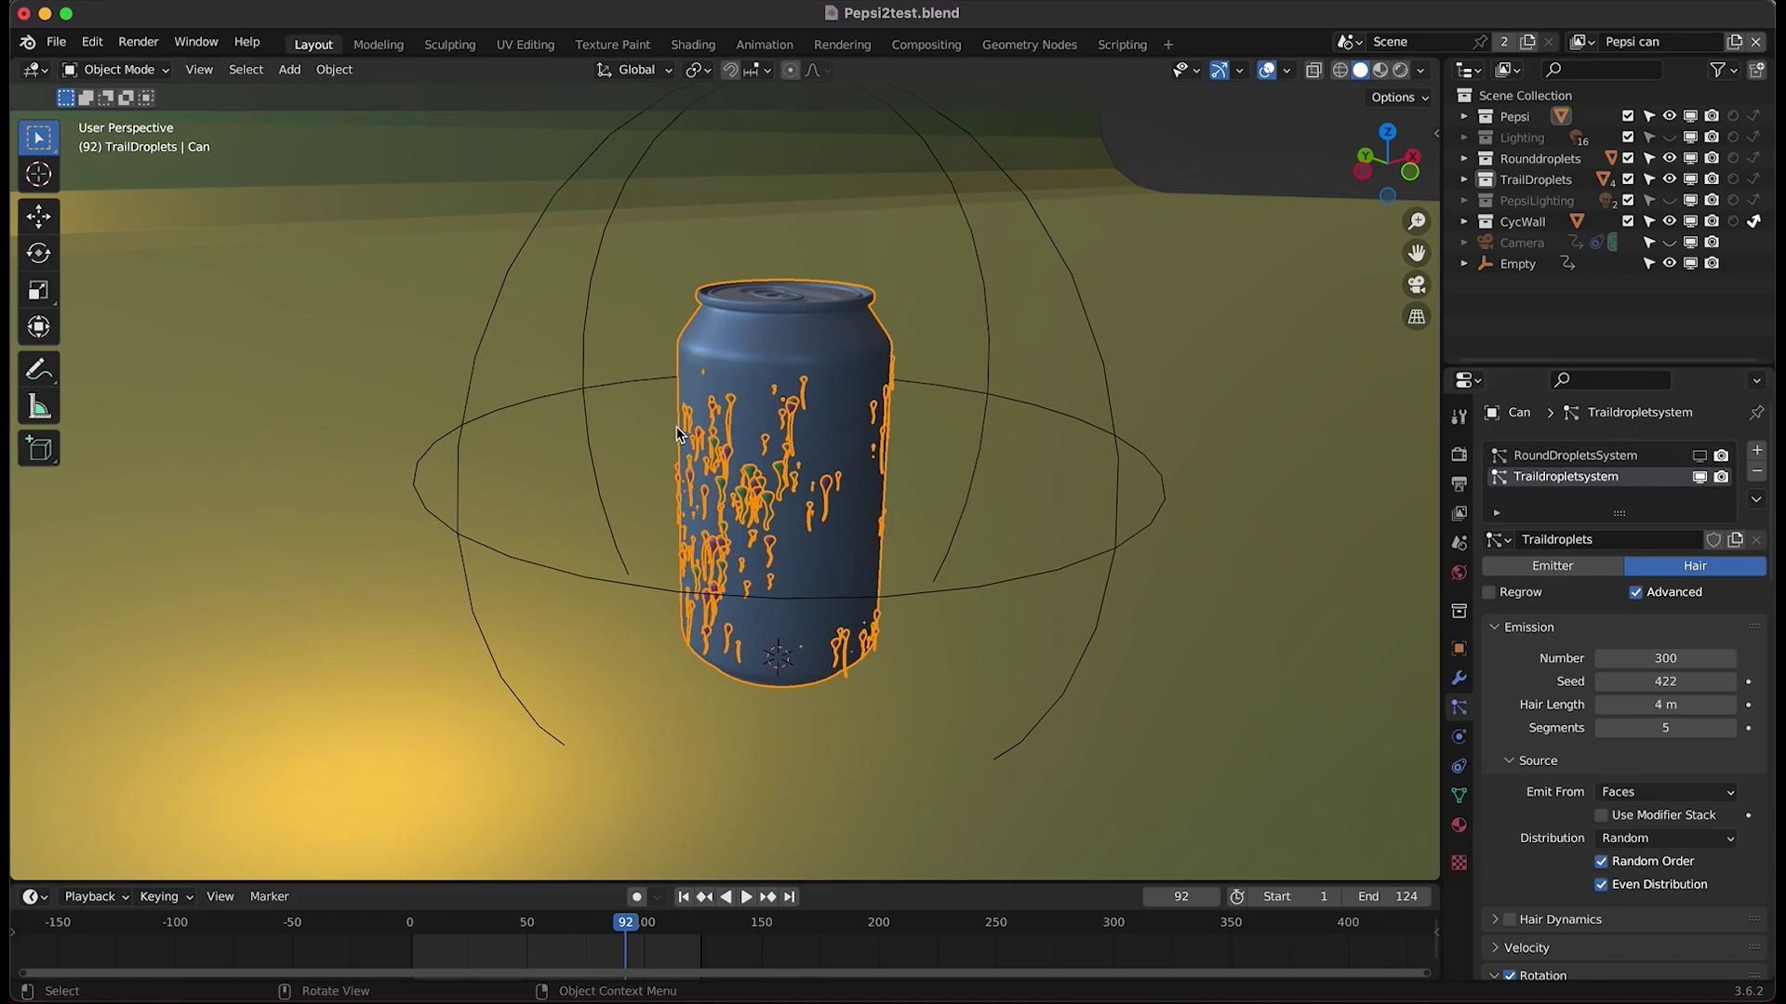
- Deselect the can and view the trail droplets on its side up close
scroll(678, 434, left, 10)
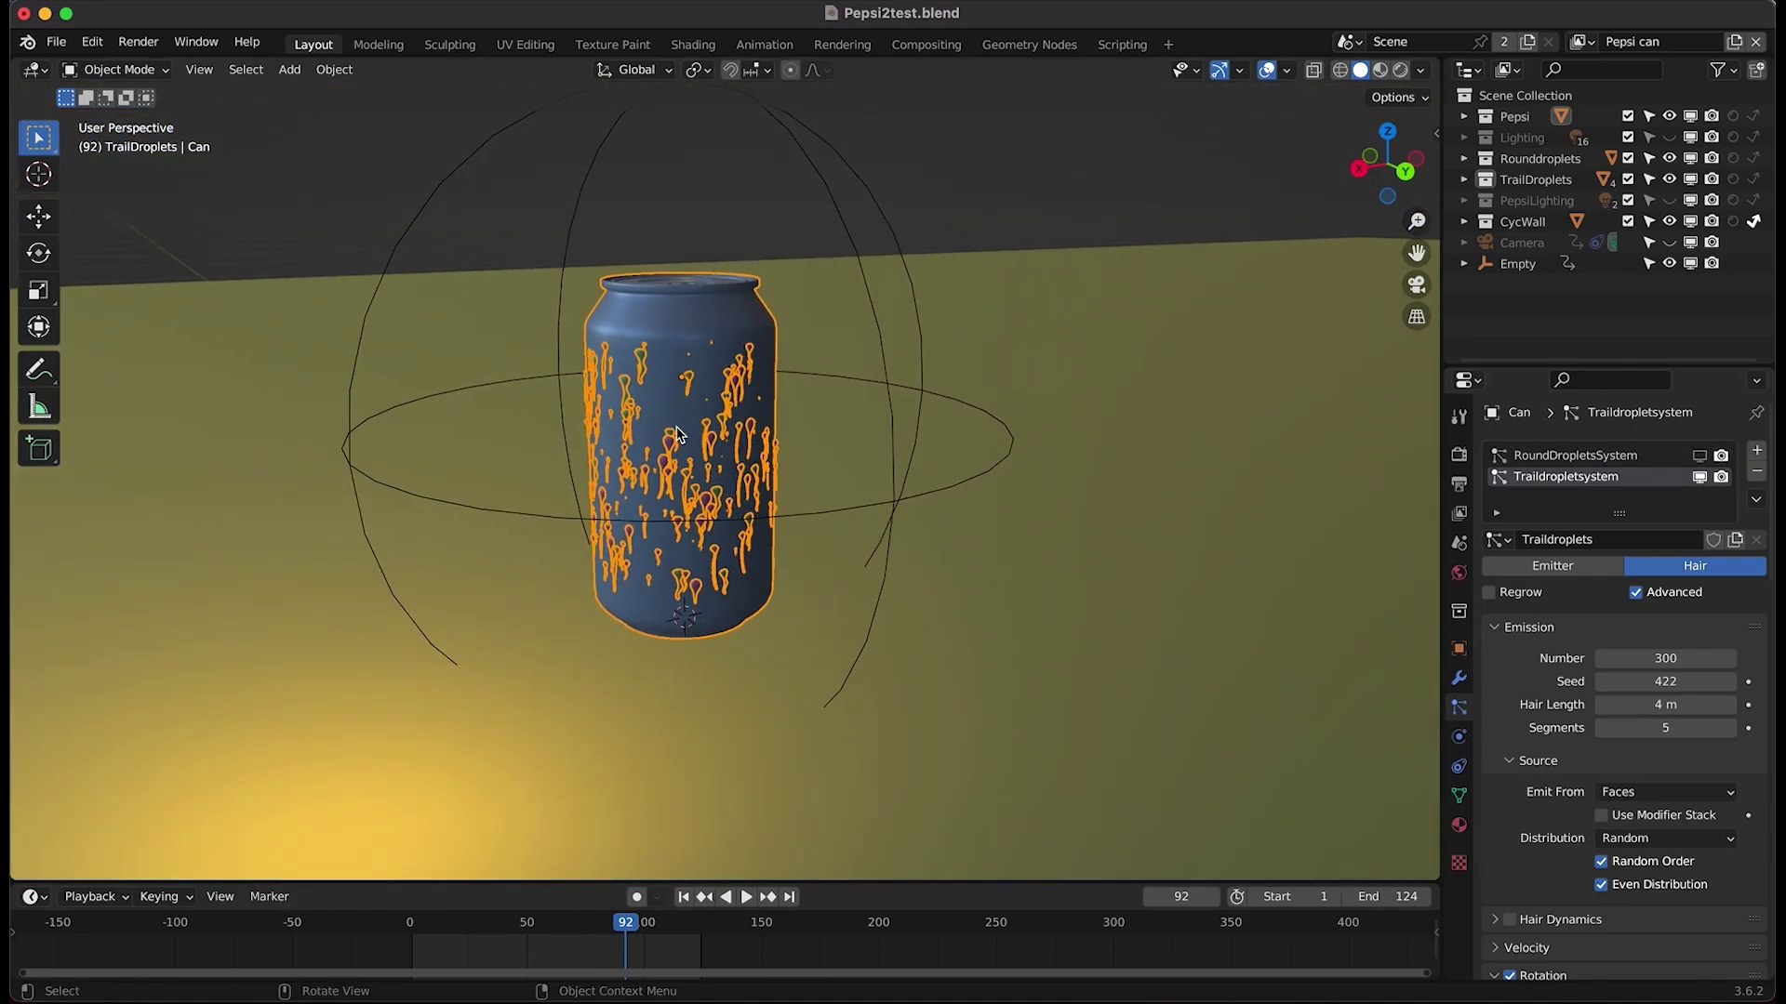
scroll(678, 434, left, 5)
click(903, 247)
scroll(541, 507, up, 3)
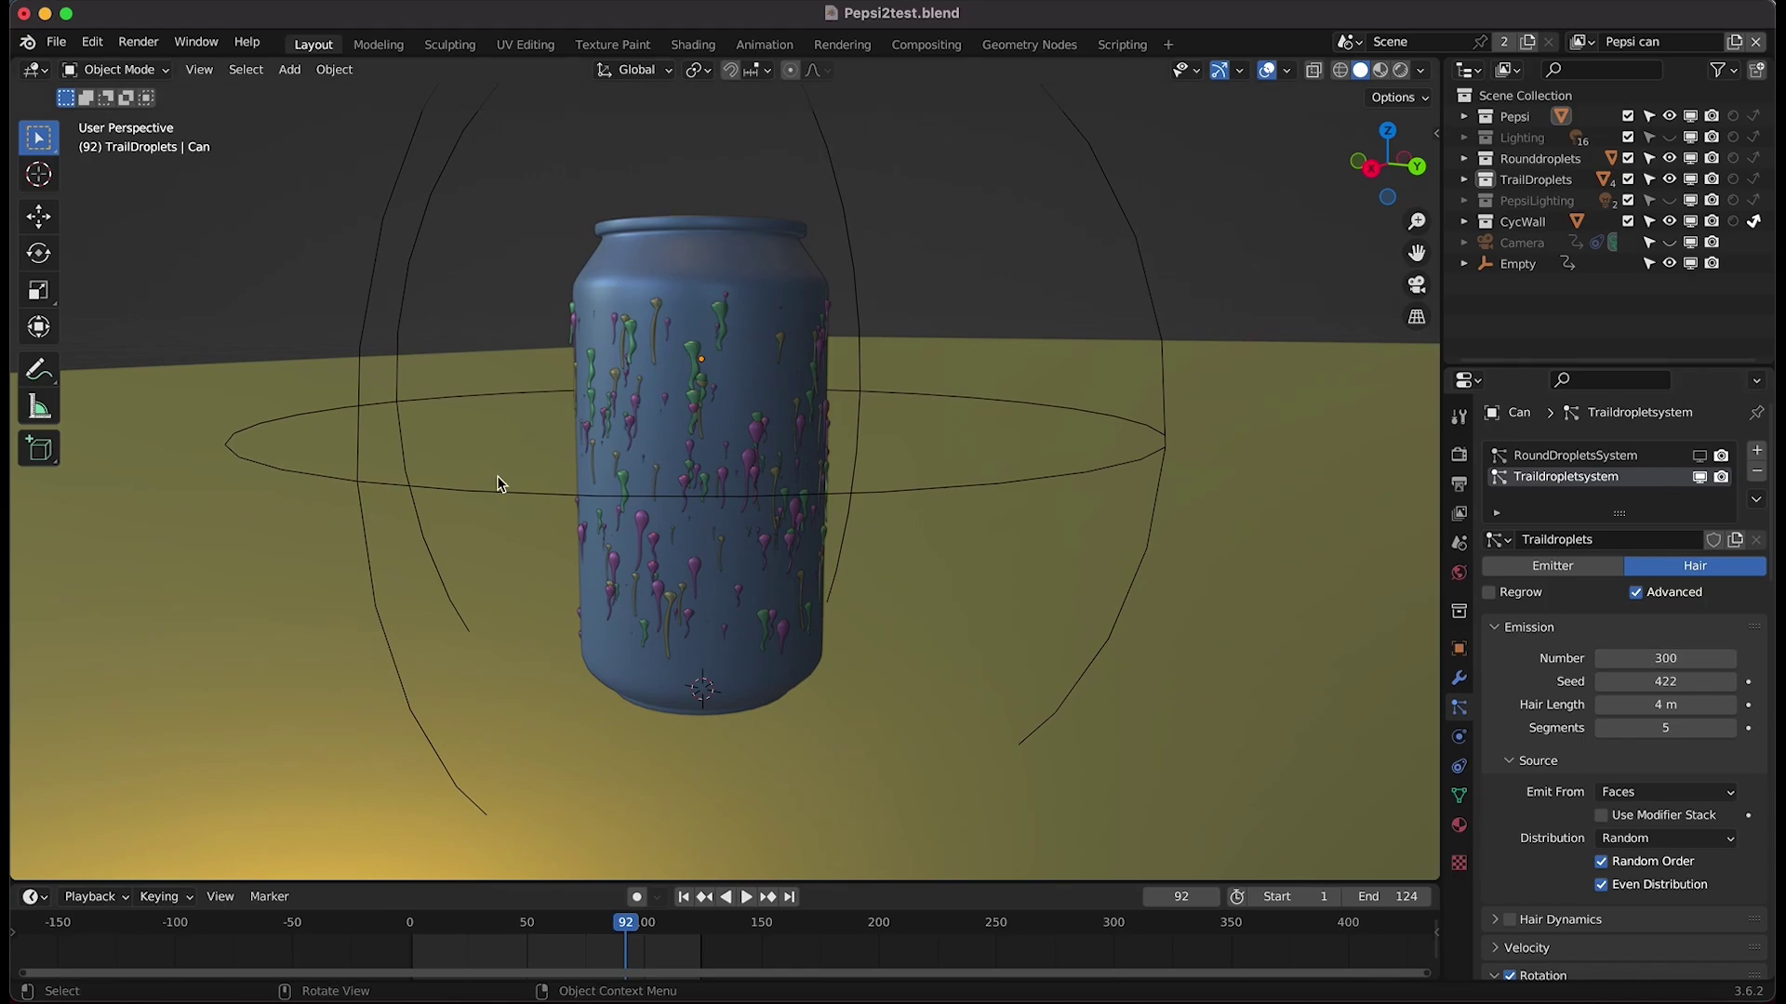
- Examine the Traildropletsystem's rotation, render collection, hair shape and vertex group settings against the droplets on the can
scroll(1547, 774, down, 10)
scroll(1553, 786, up, 5)
scroll(1551, 800, down, 2)
scroll(1547, 828, down, 6)
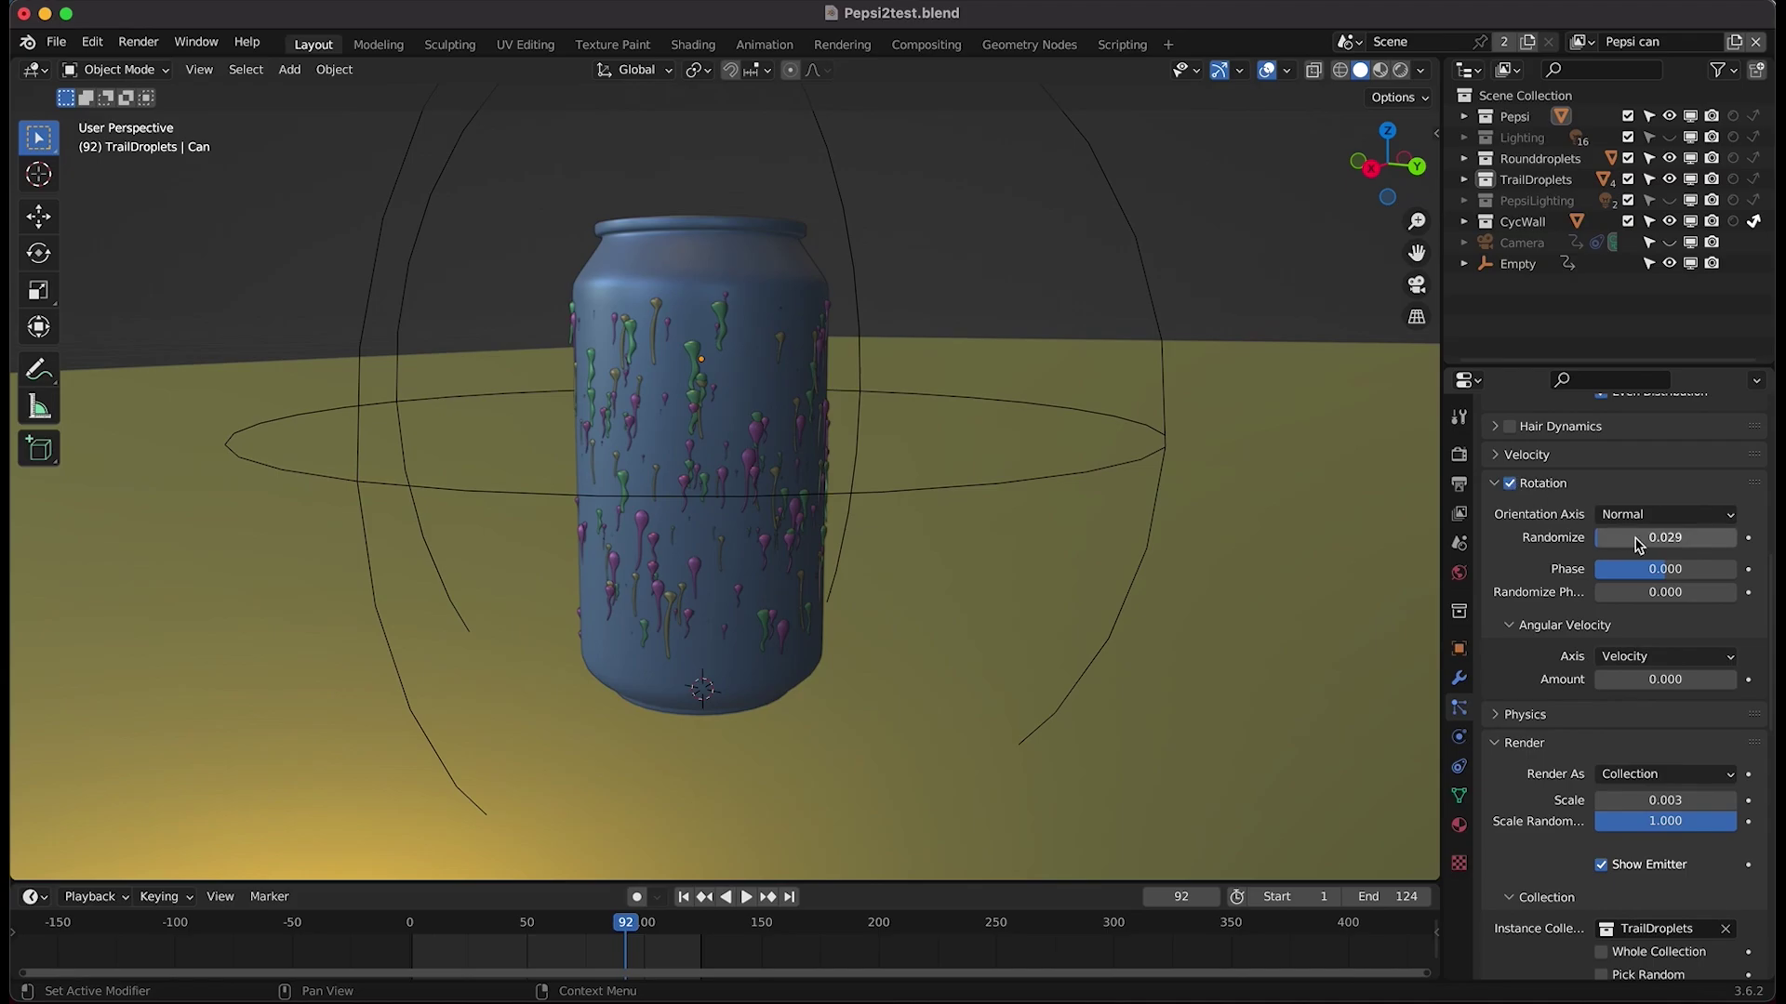
scroll(699, 471, right, 10)
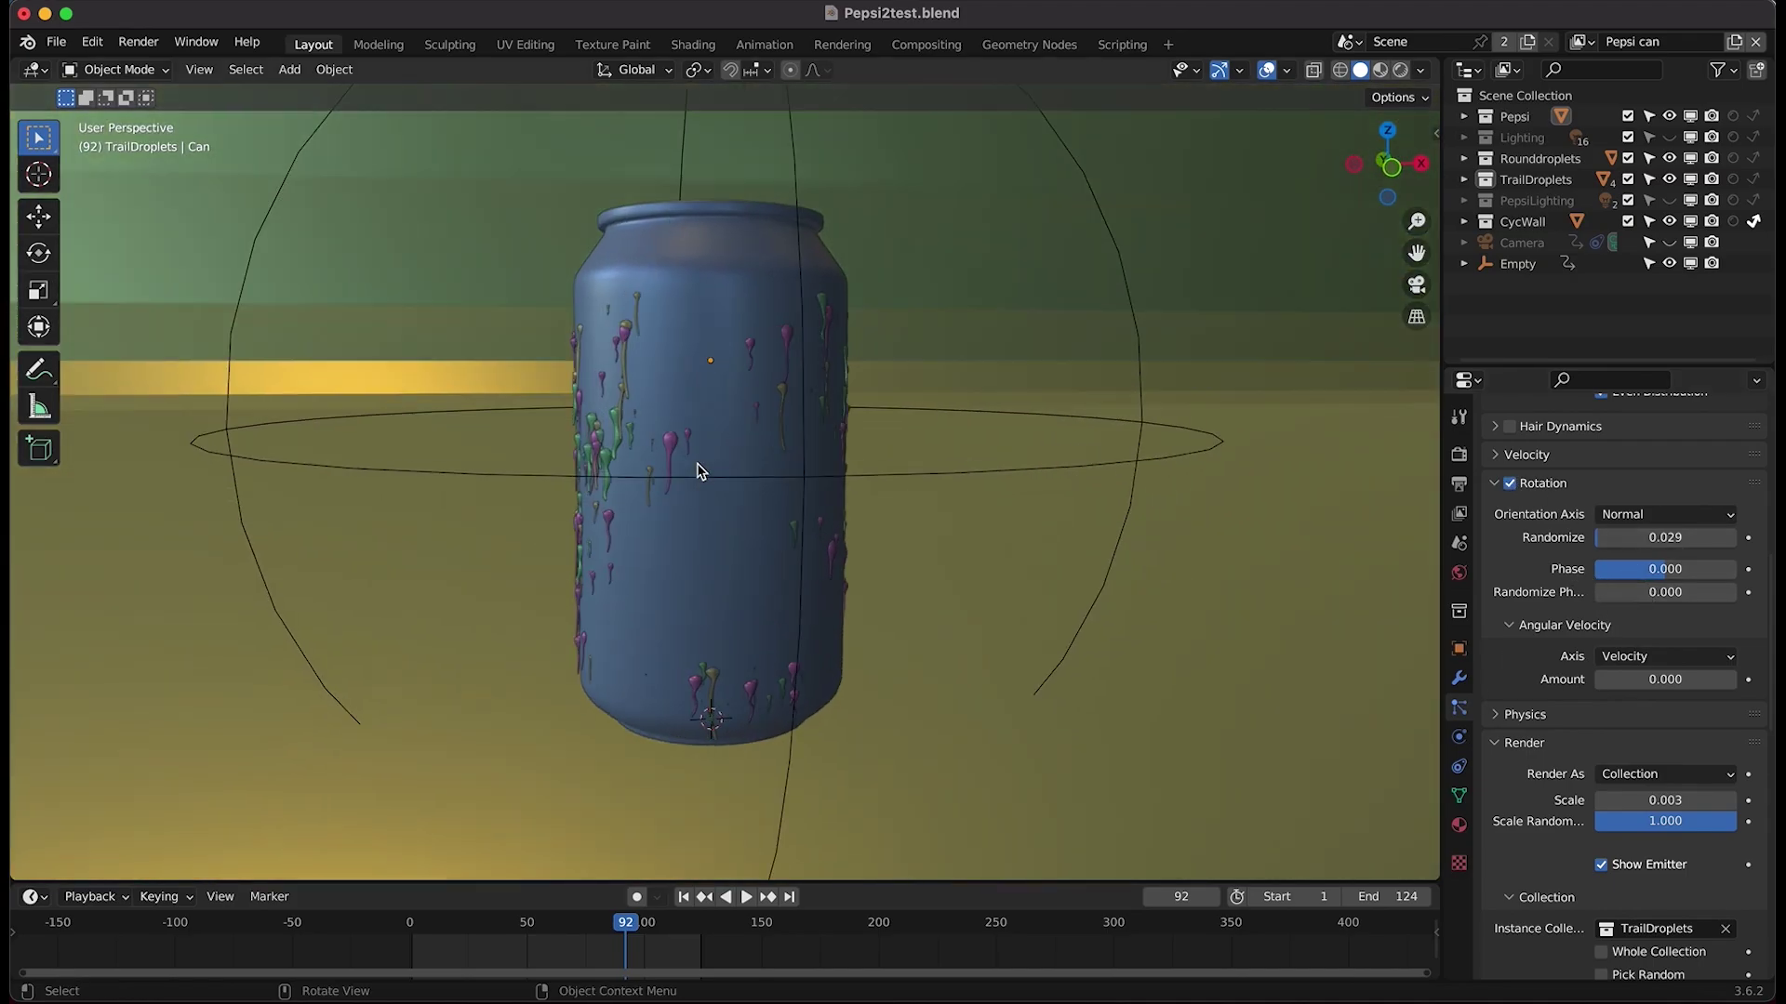
scroll(699, 472, left, 10)
scroll(1637, 837, down, 6)
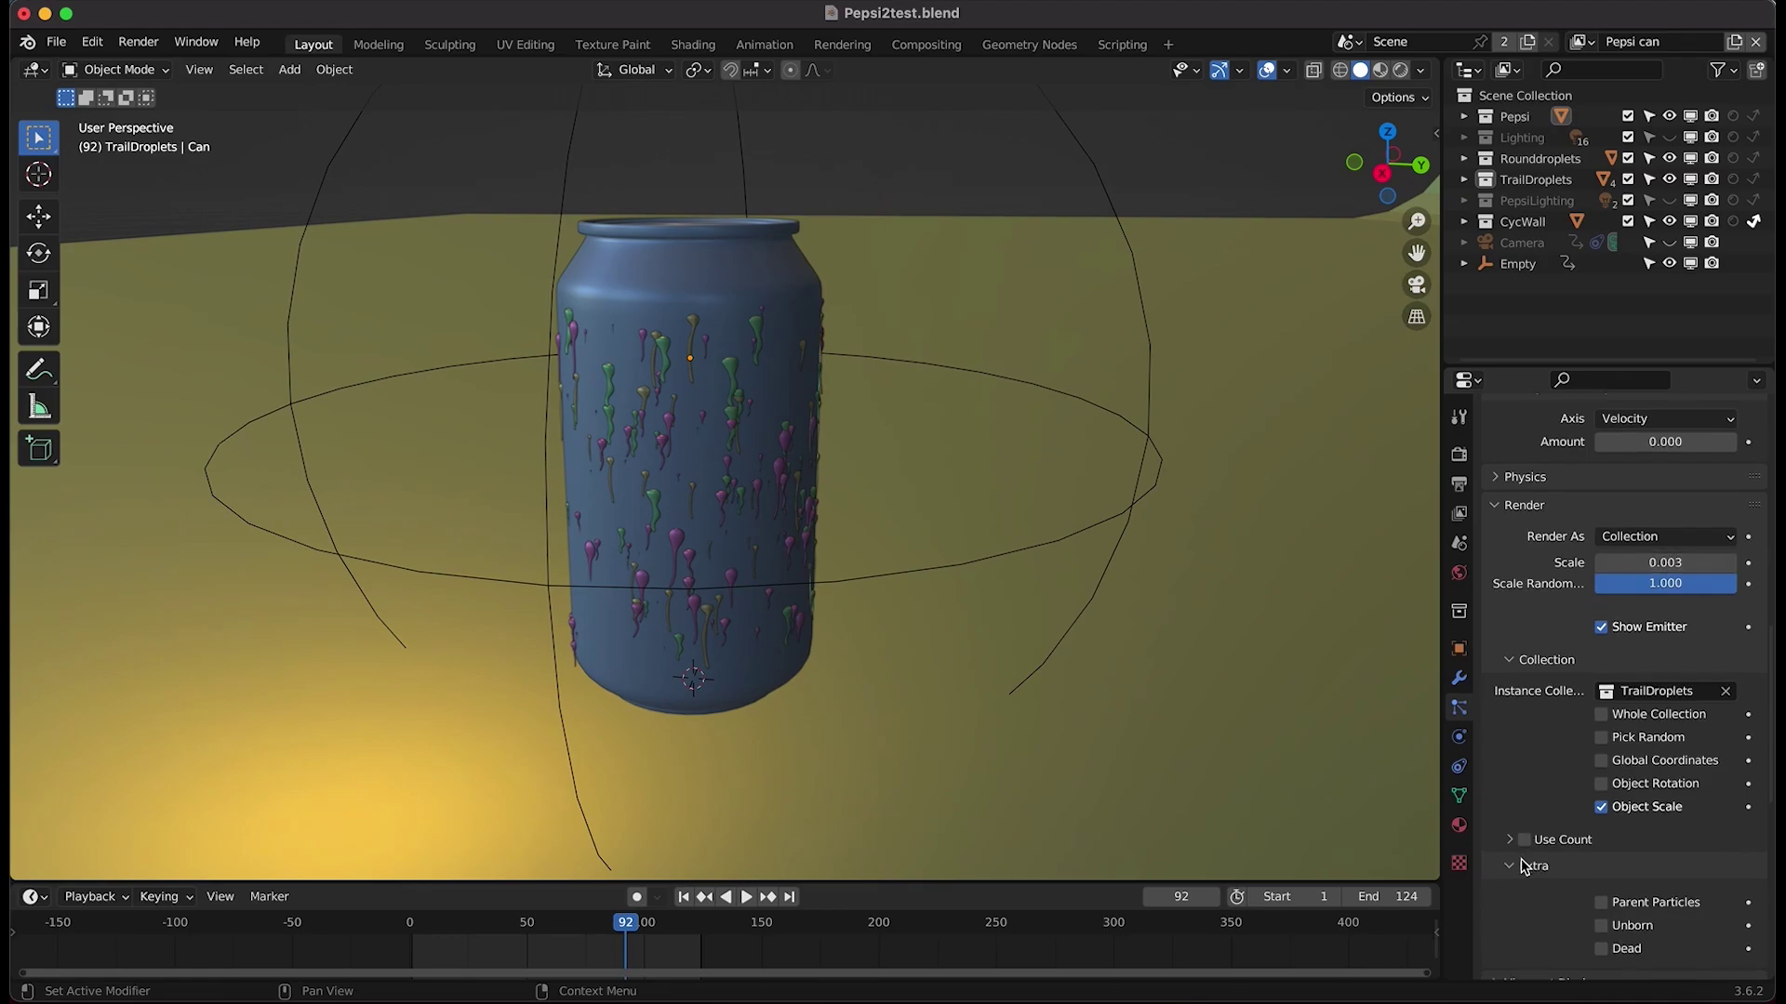
scroll(1598, 742, down, 14)
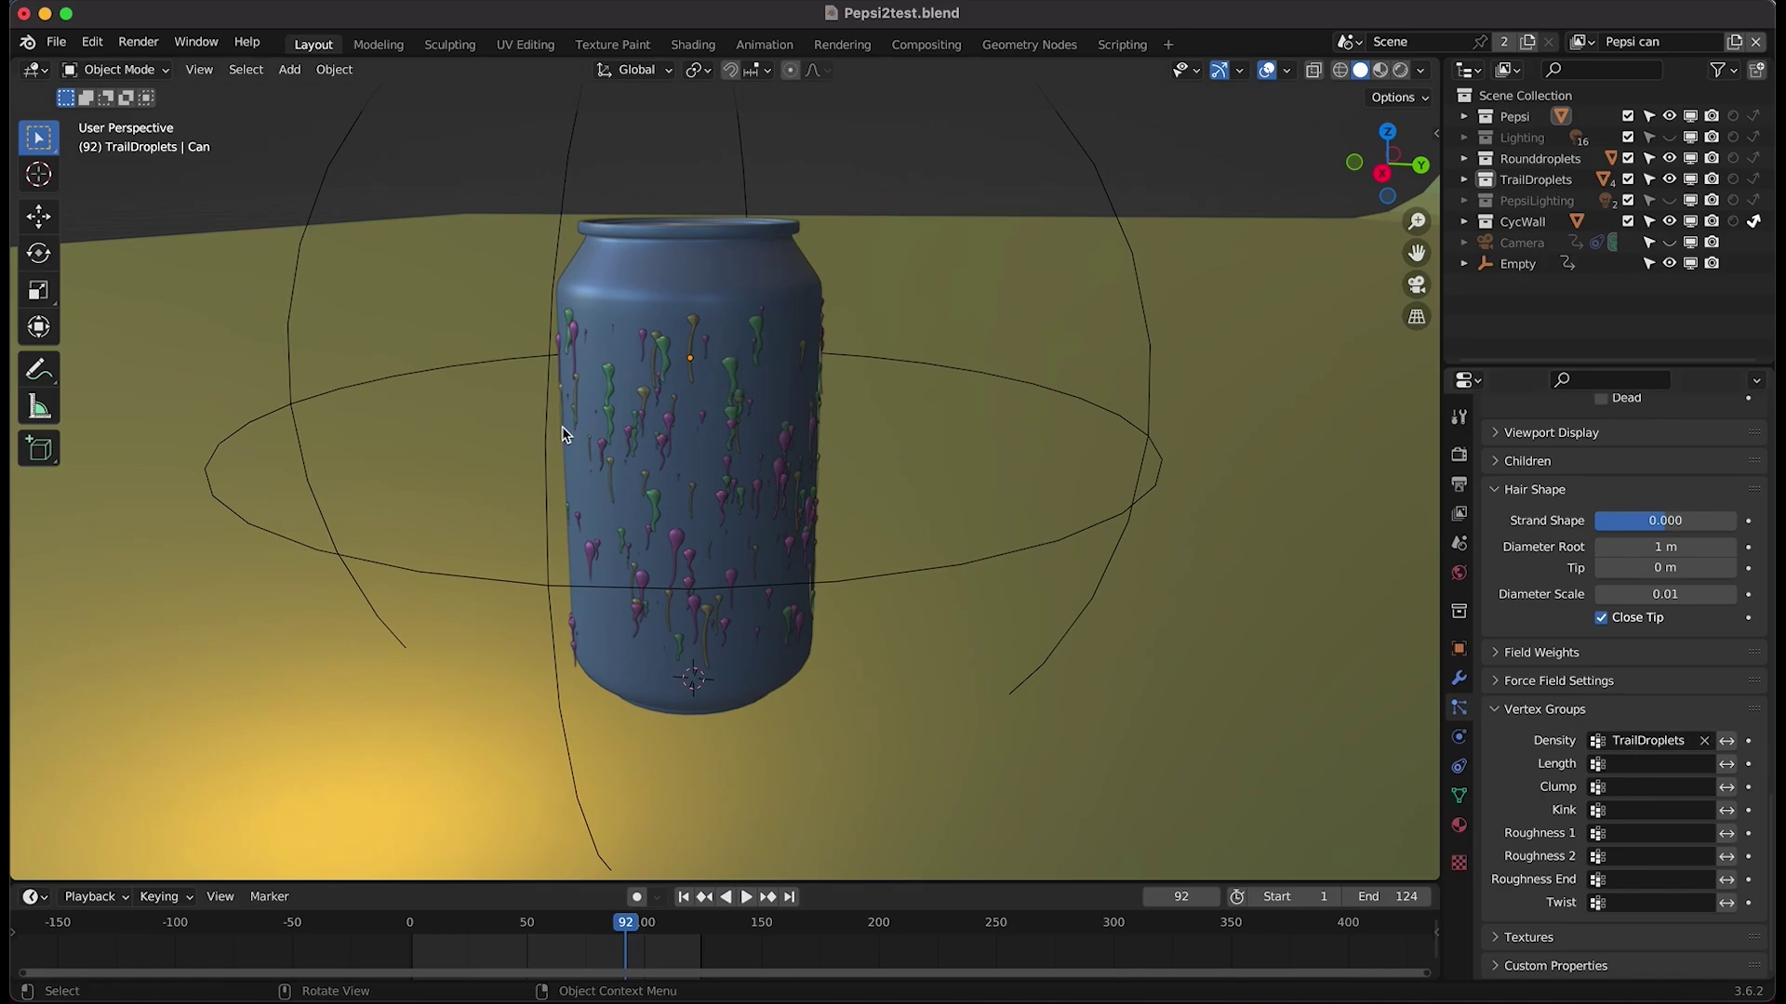
- Invert the TrailDroplets density vertex group of the Traildropletsystem and inspect the droplets around the can's lid and shoulder
click(1726, 741)
scroll(715, 496, up, 8)
scroll(715, 497, left, 8)
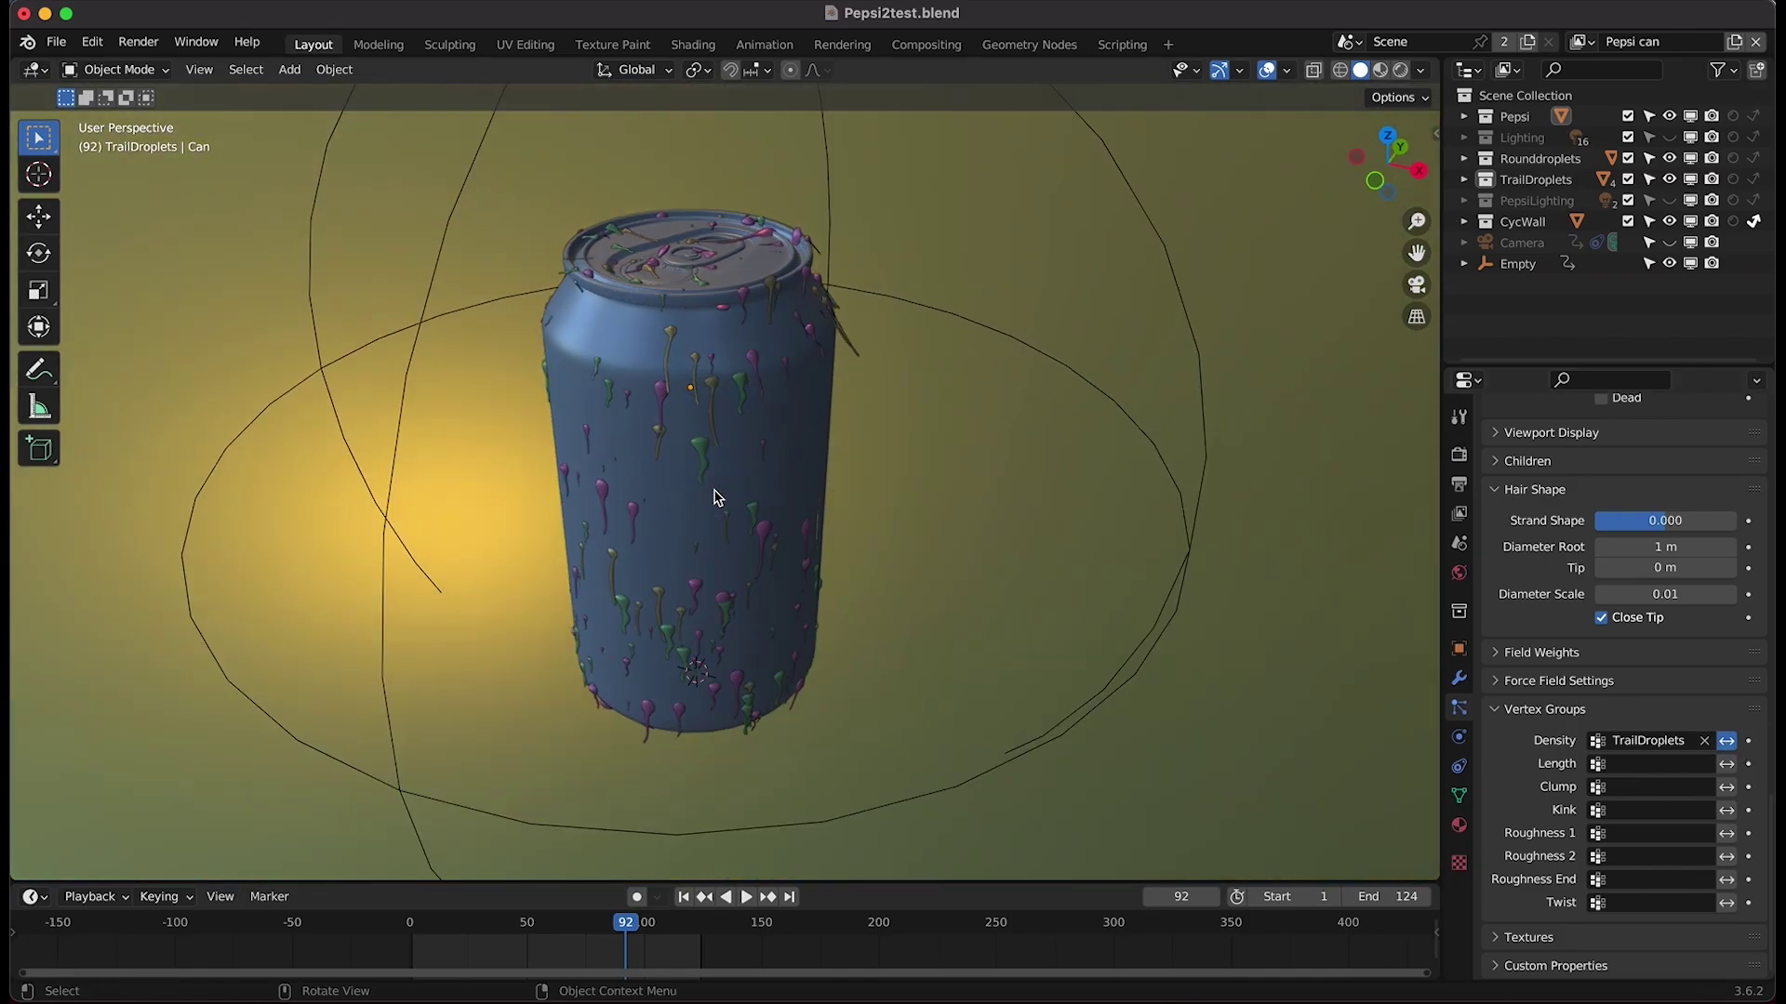
middle_drag(717, 499, 718, 497)
scroll(770, 326, up, 6)
shift+scroll(771, 326, up, 6)
scroll(770, 325, up, 5)
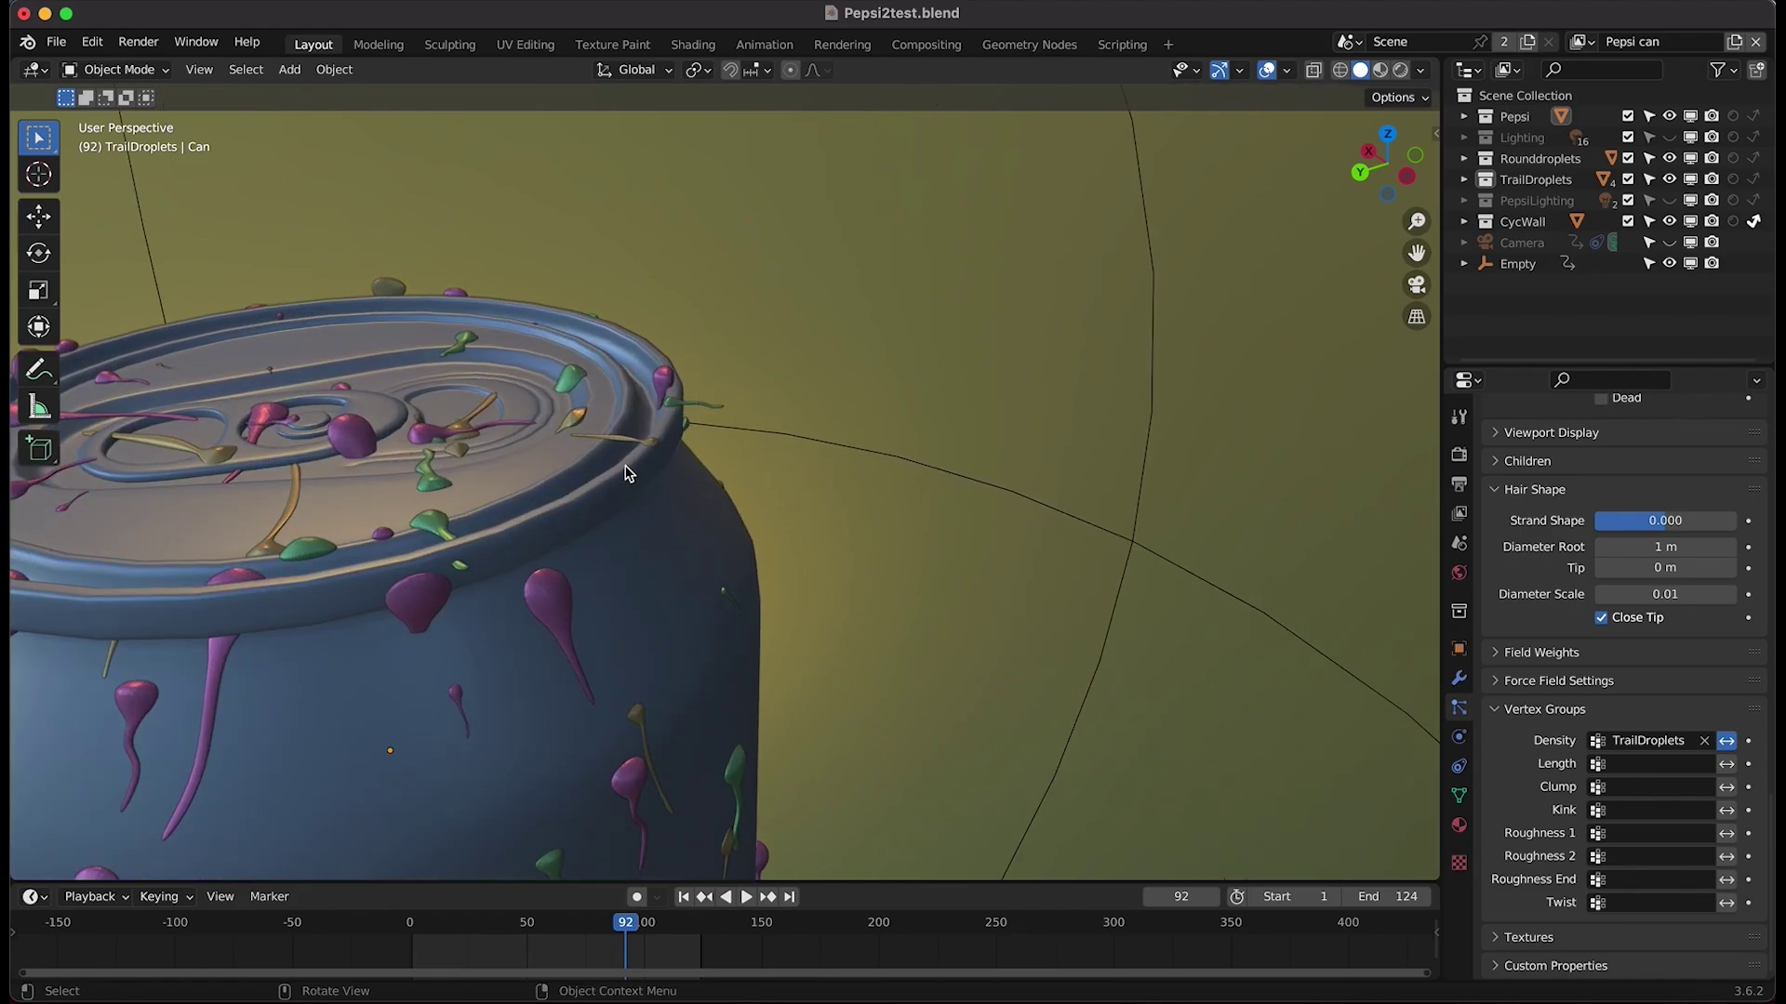
scroll(749, 427, left, 3)
scroll(621, 411, down, 8)
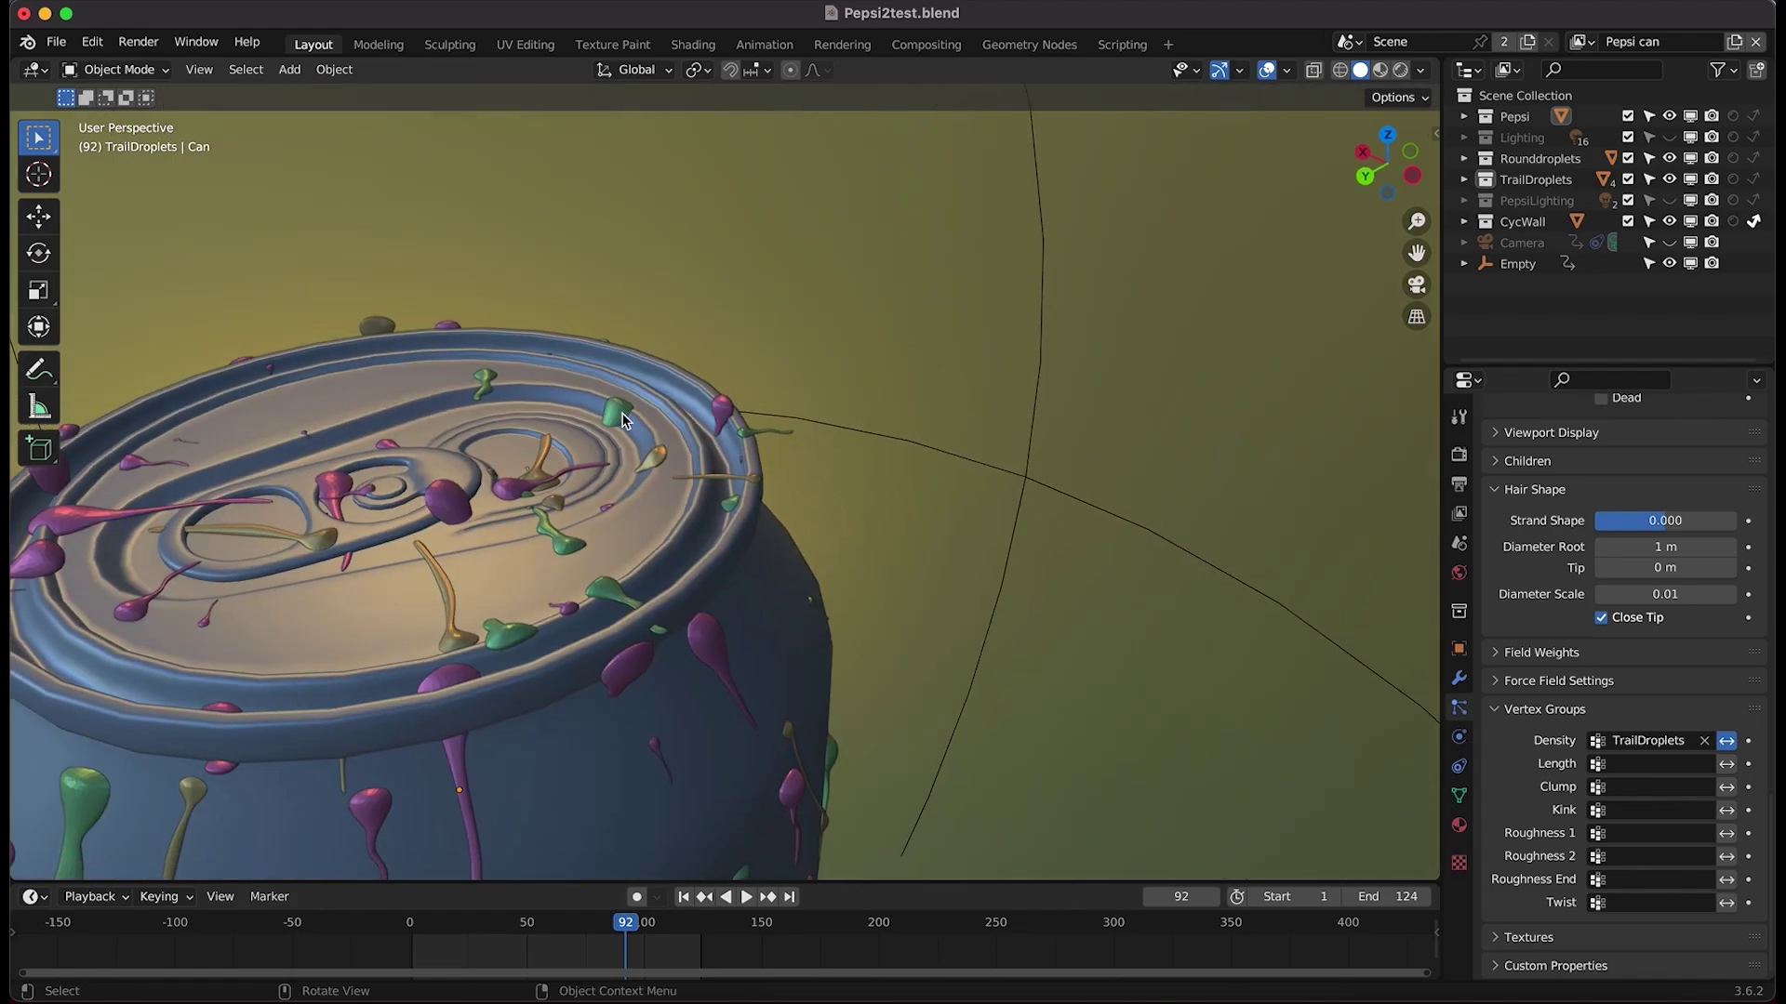
shift+scroll(599, 495, left, 8)
scroll(599, 495, right, 5)
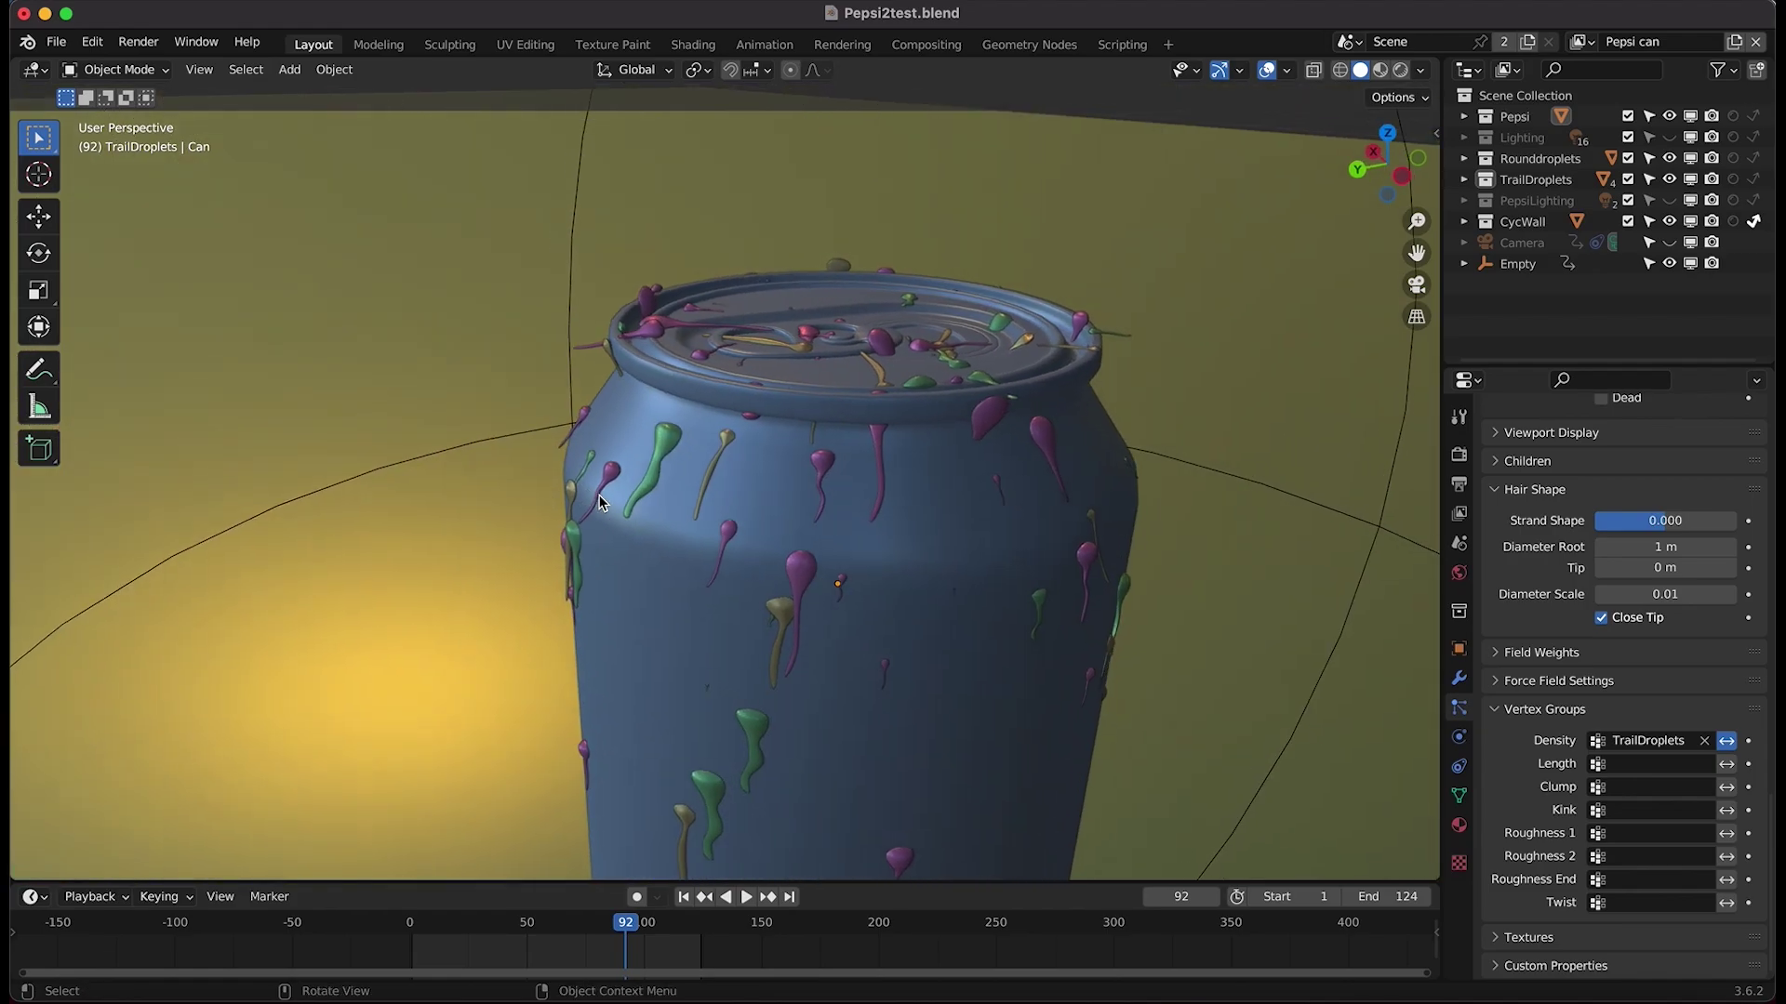
scroll(599, 495, down, 5)
scroll(603, 503, down, 5)
shift+scroll(742, 438, right, 4)
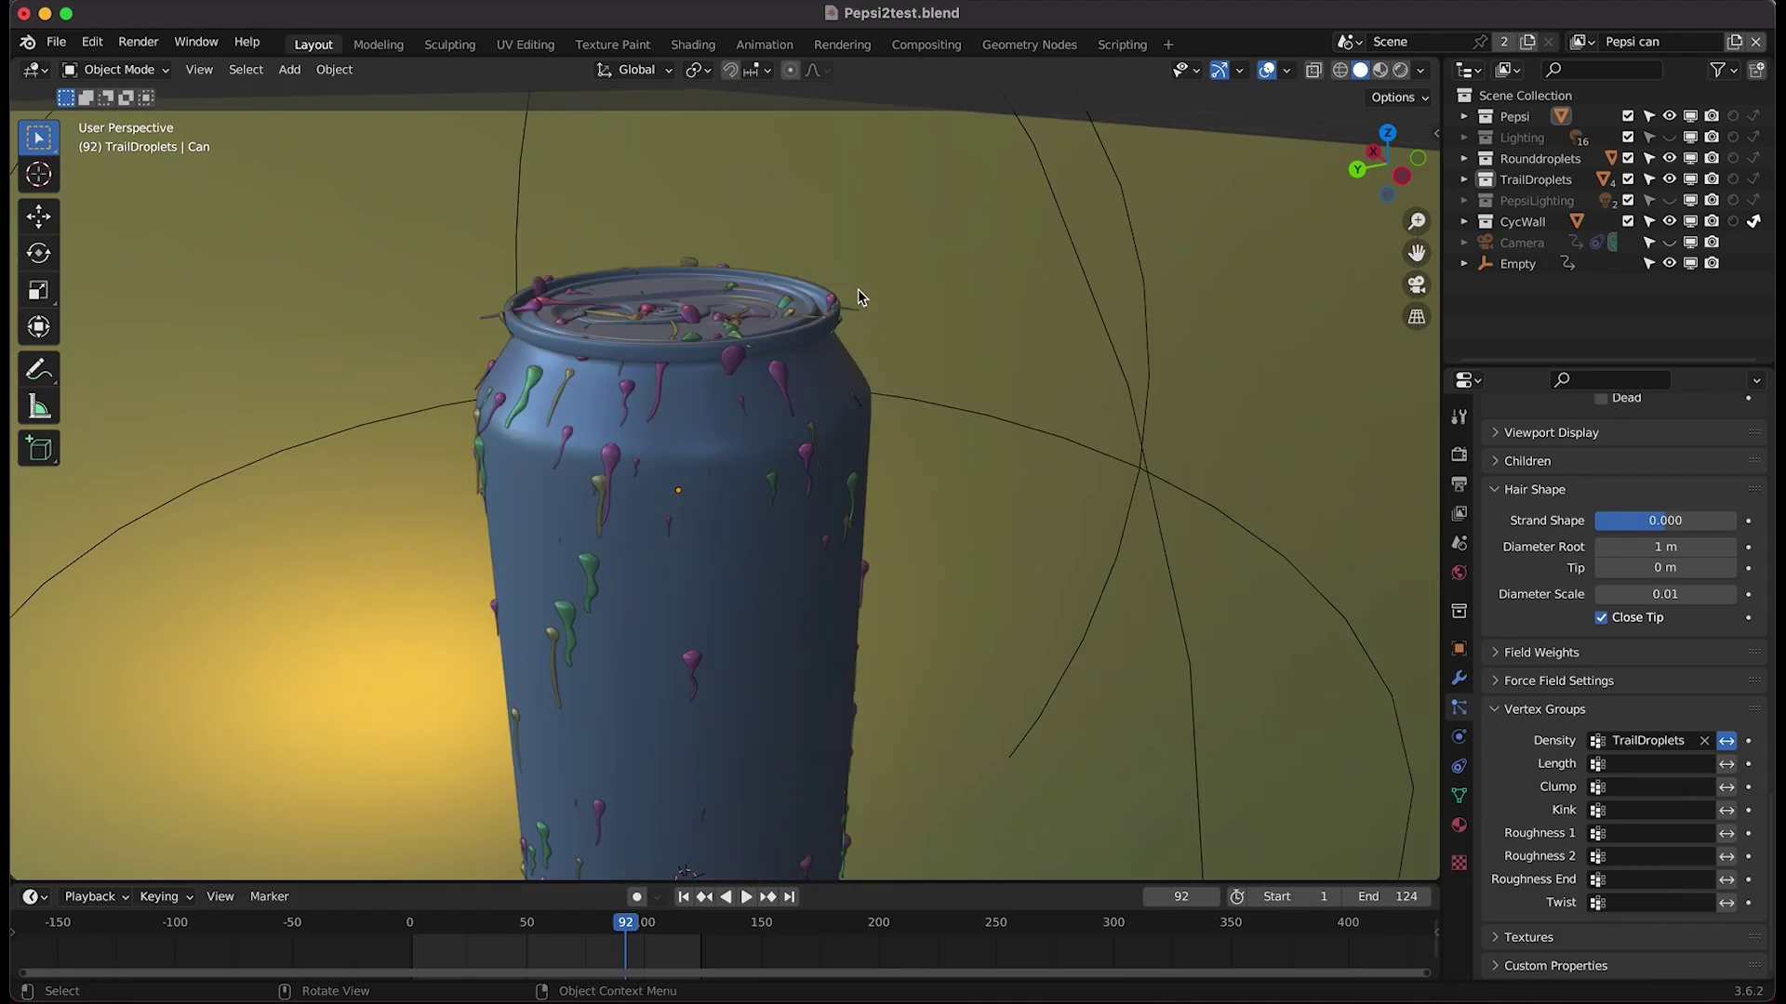
- Turn off the inversion of the TrailDroplets density vertex group and view the droplets on the can's side
click(1726, 740)
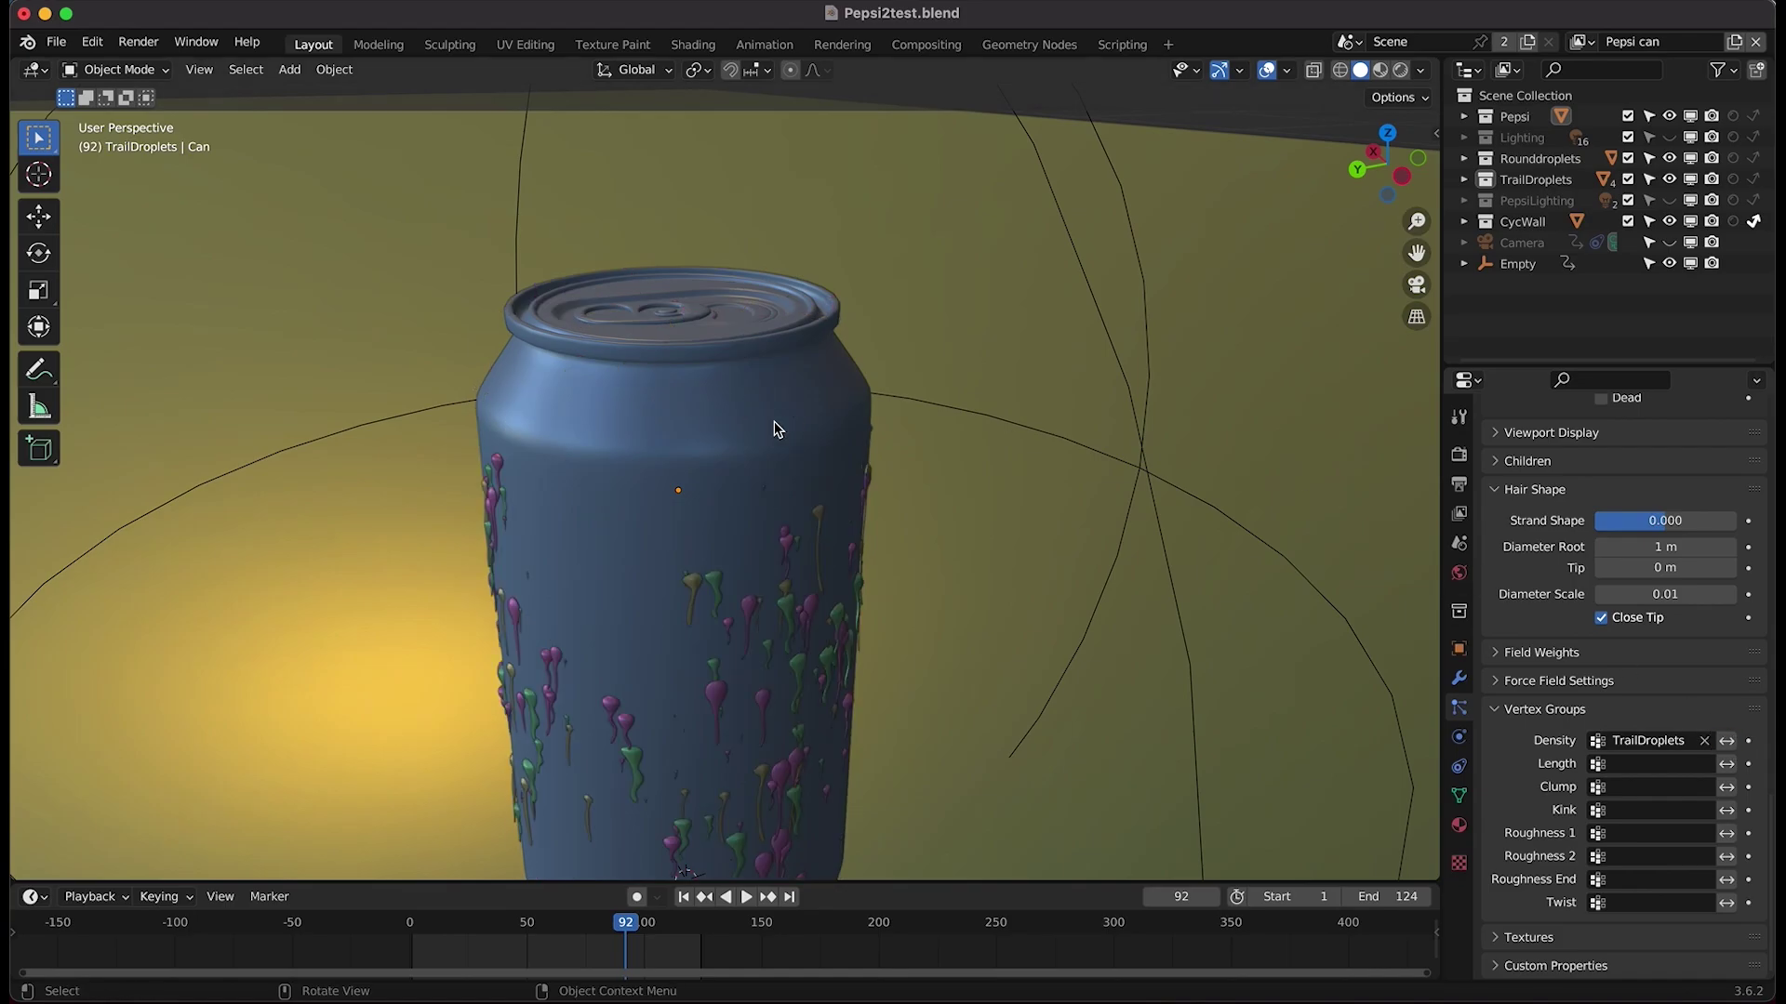
shift+scroll(777, 430, down, 2)
scroll(780, 429, left, 5)
scroll(779, 429, down, 3)
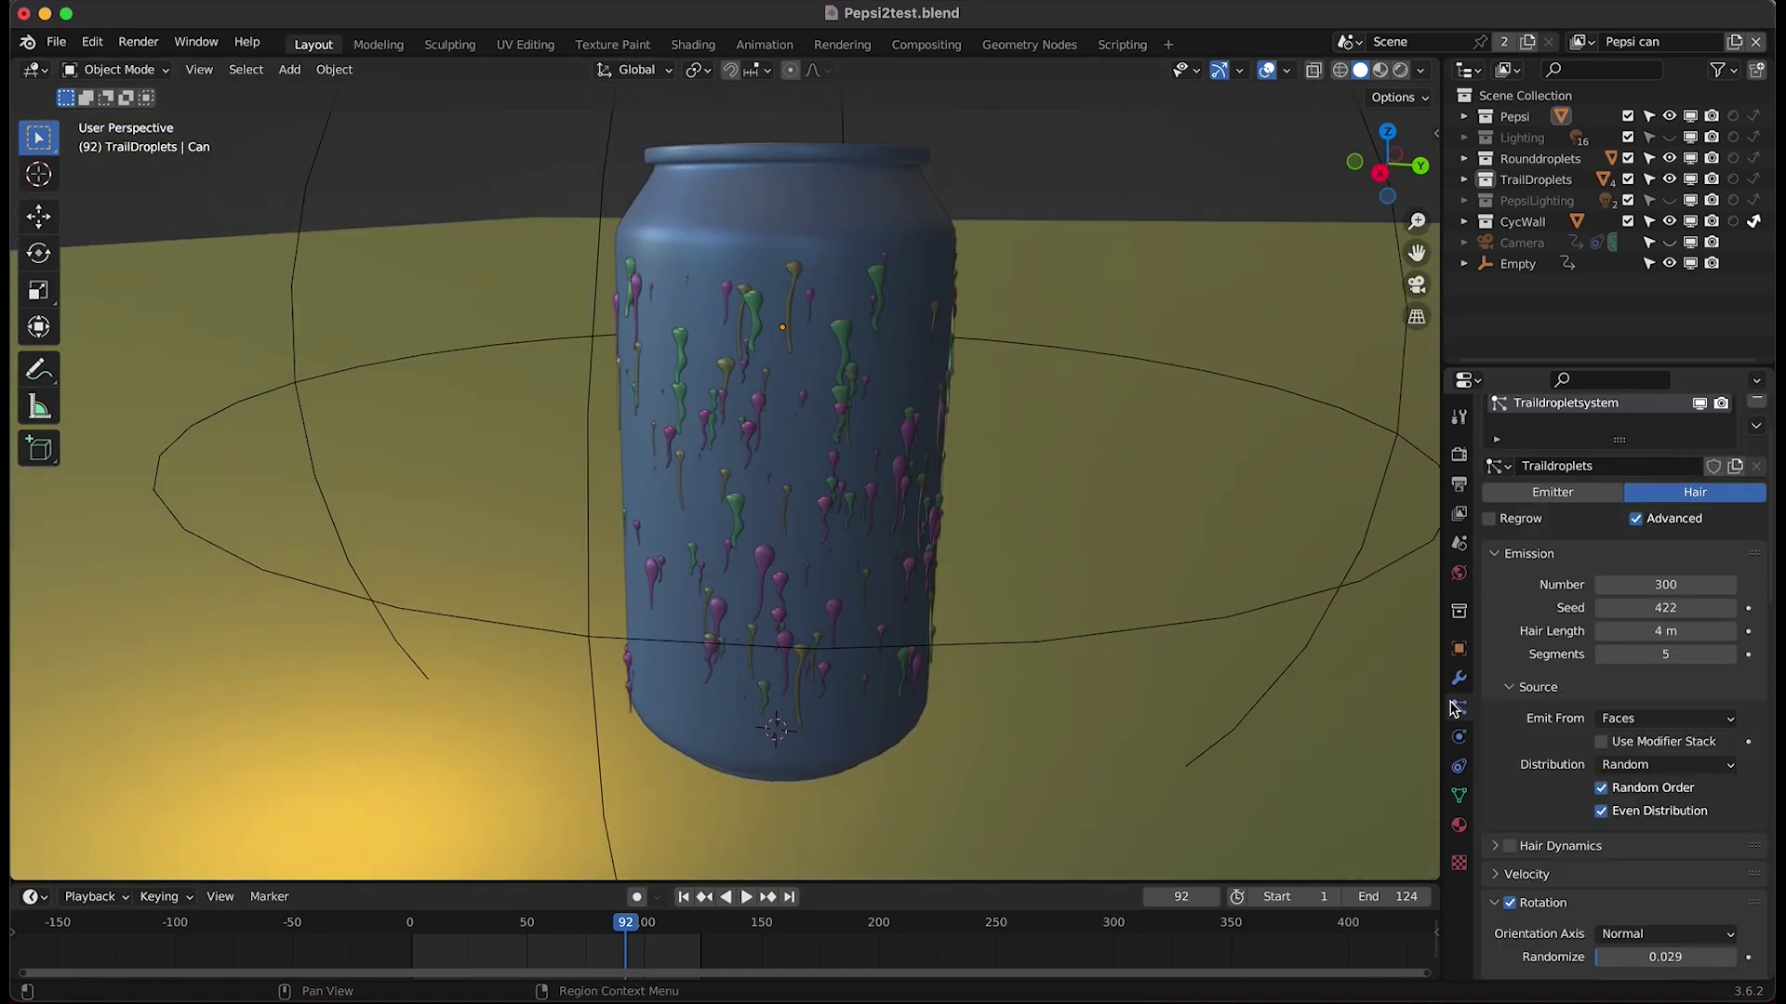
- Switch the can to Weight Paint mode and examine the TrailDroplets vertex group's weights all around it
click(114, 70)
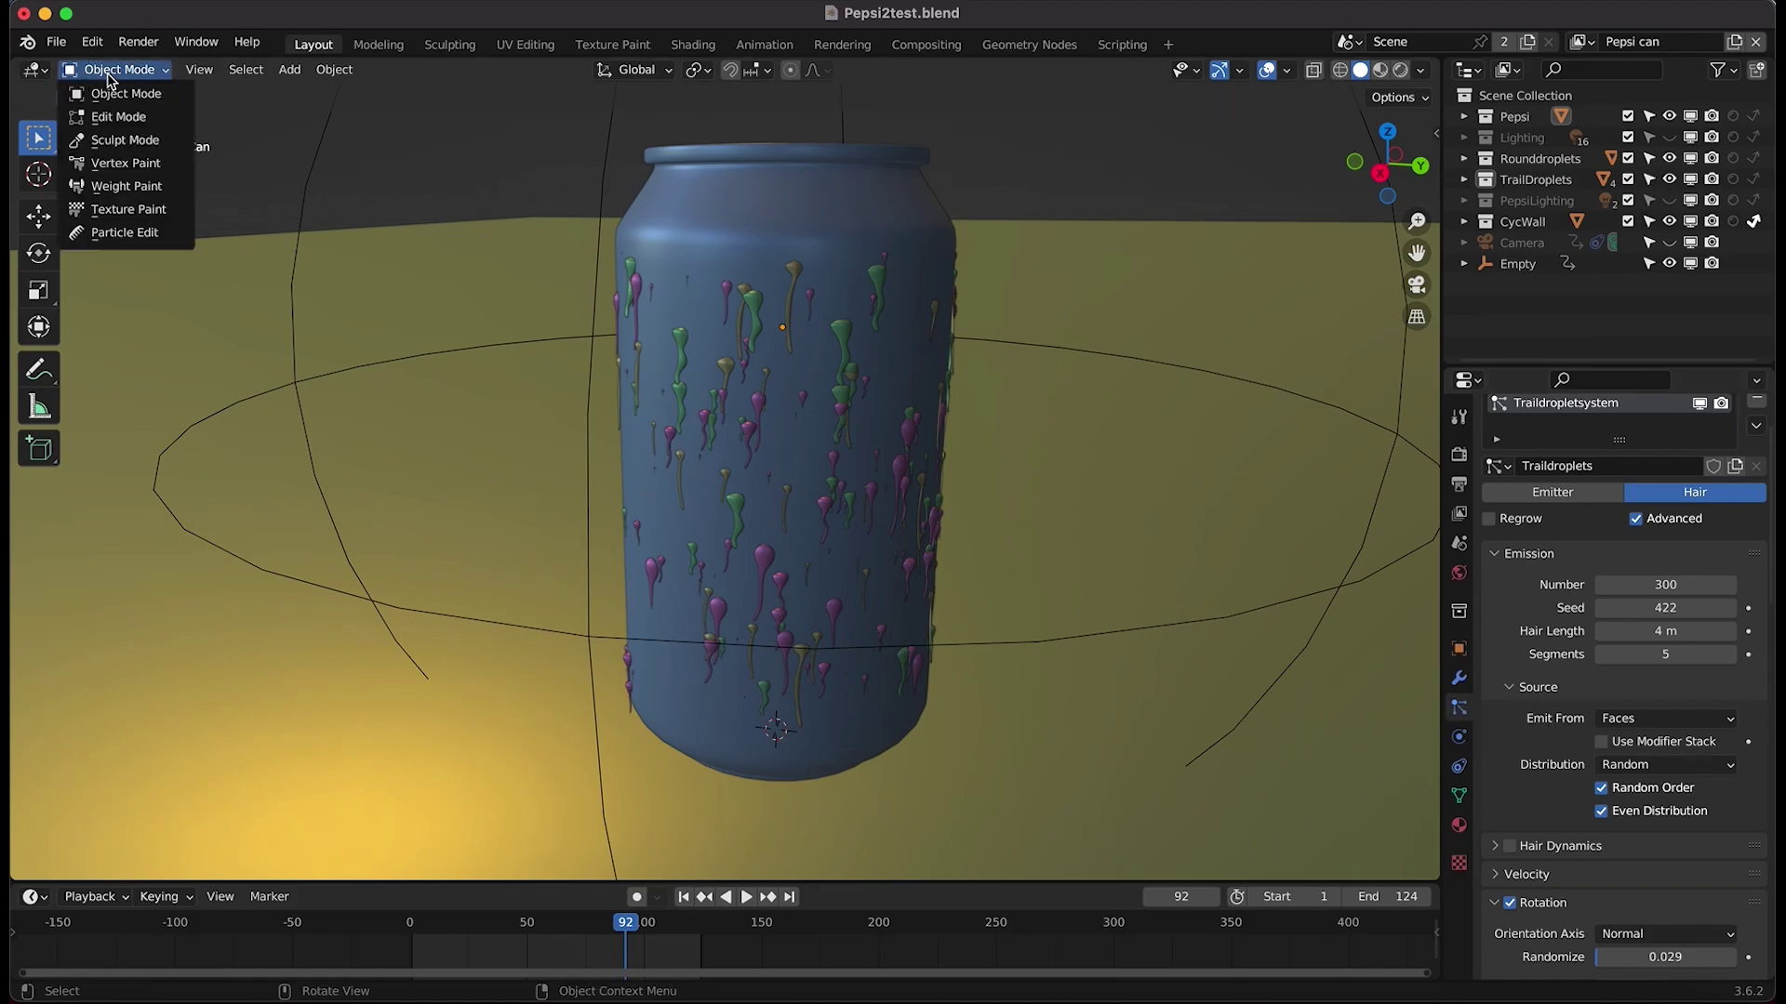
click(126, 186)
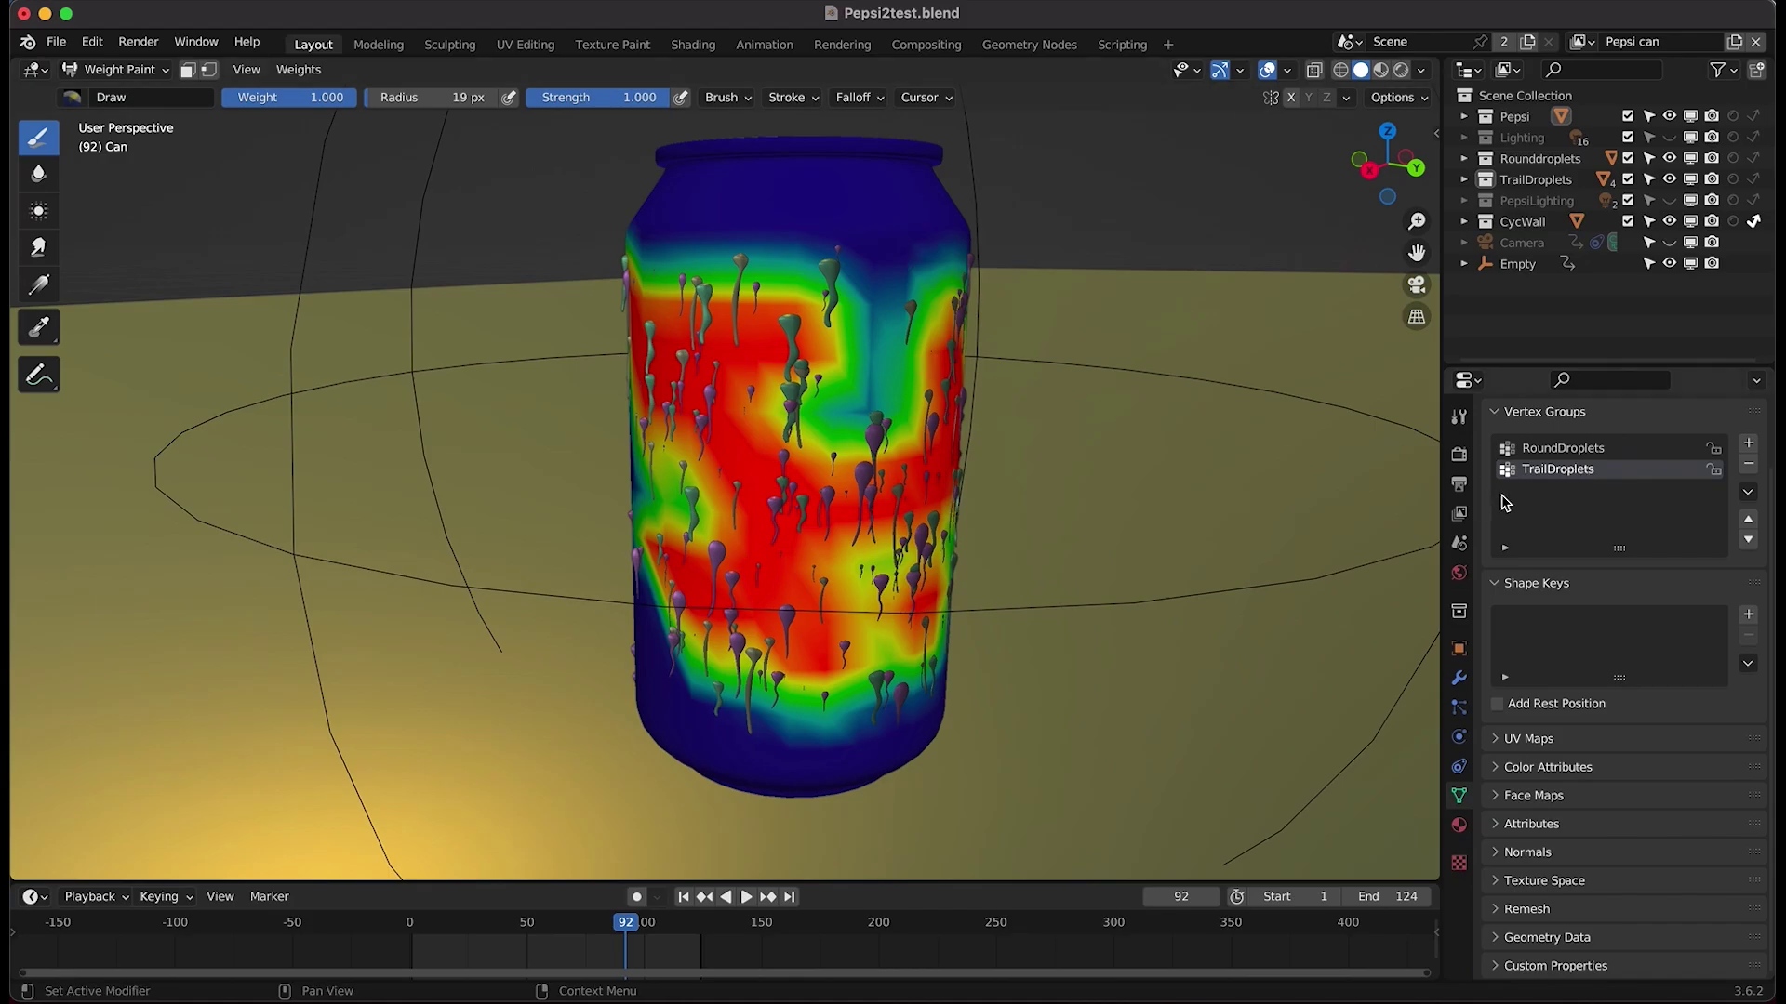
middle_drag(1153, 447, 1048, 449)
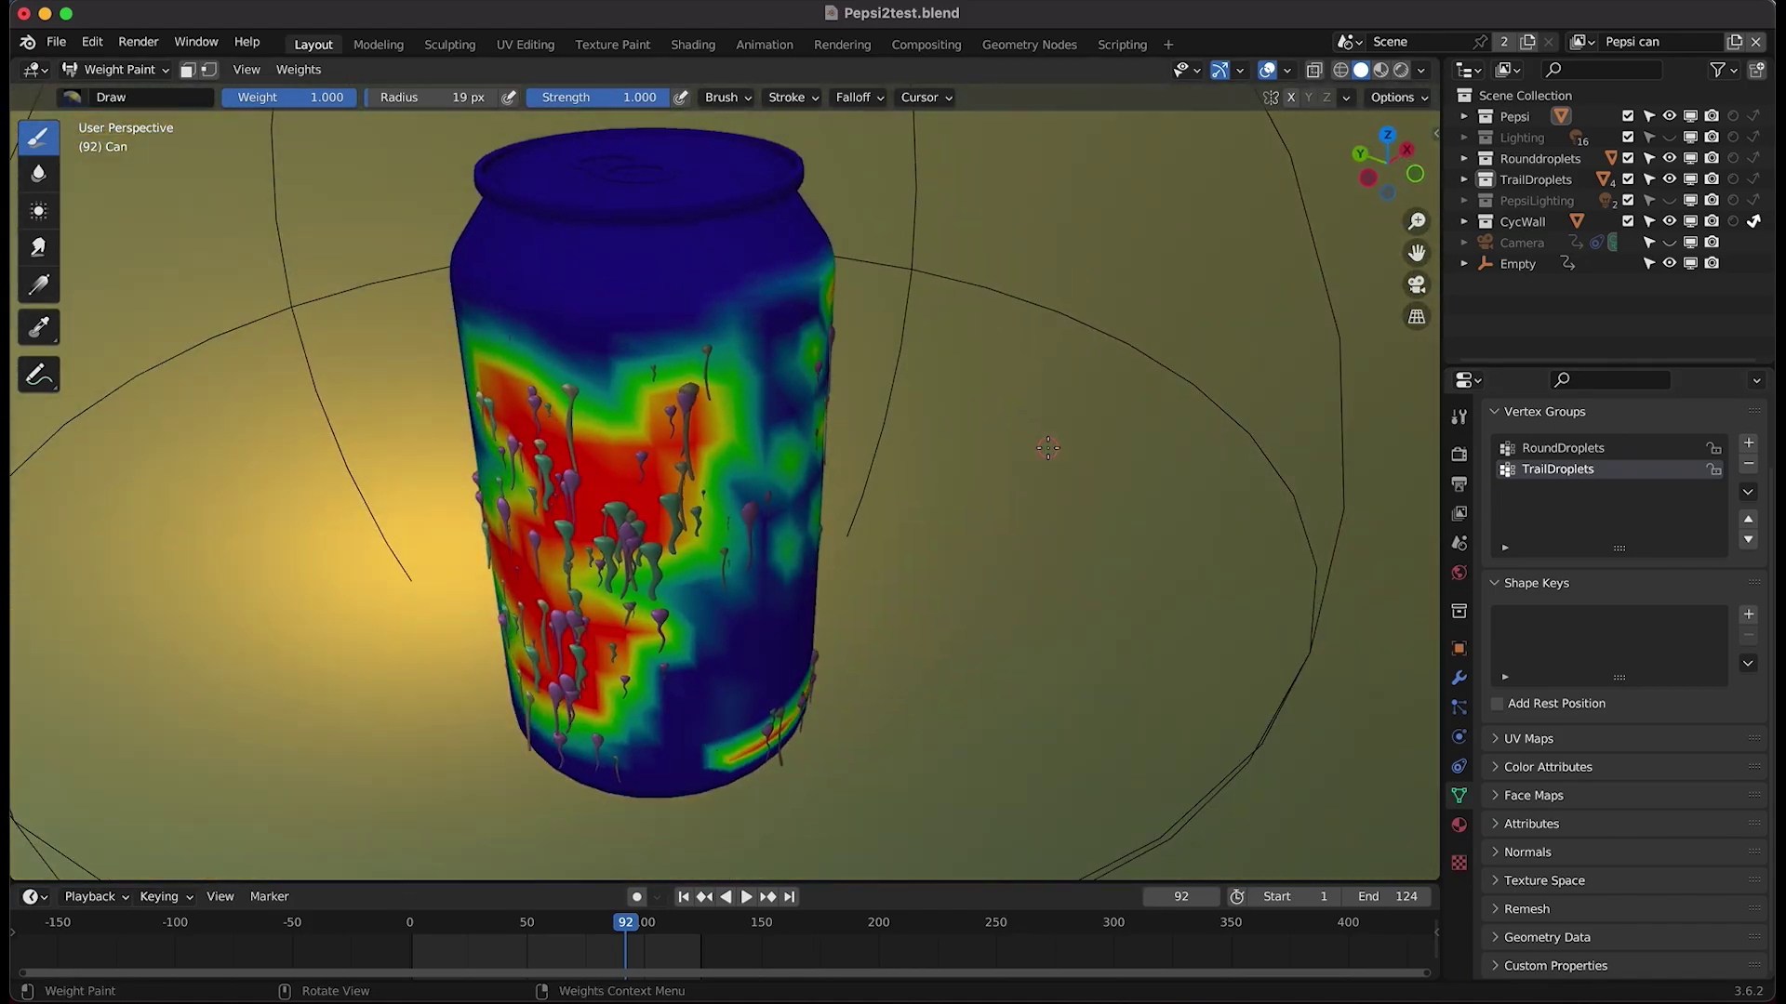
middle_drag(723, 435, 719, 291)
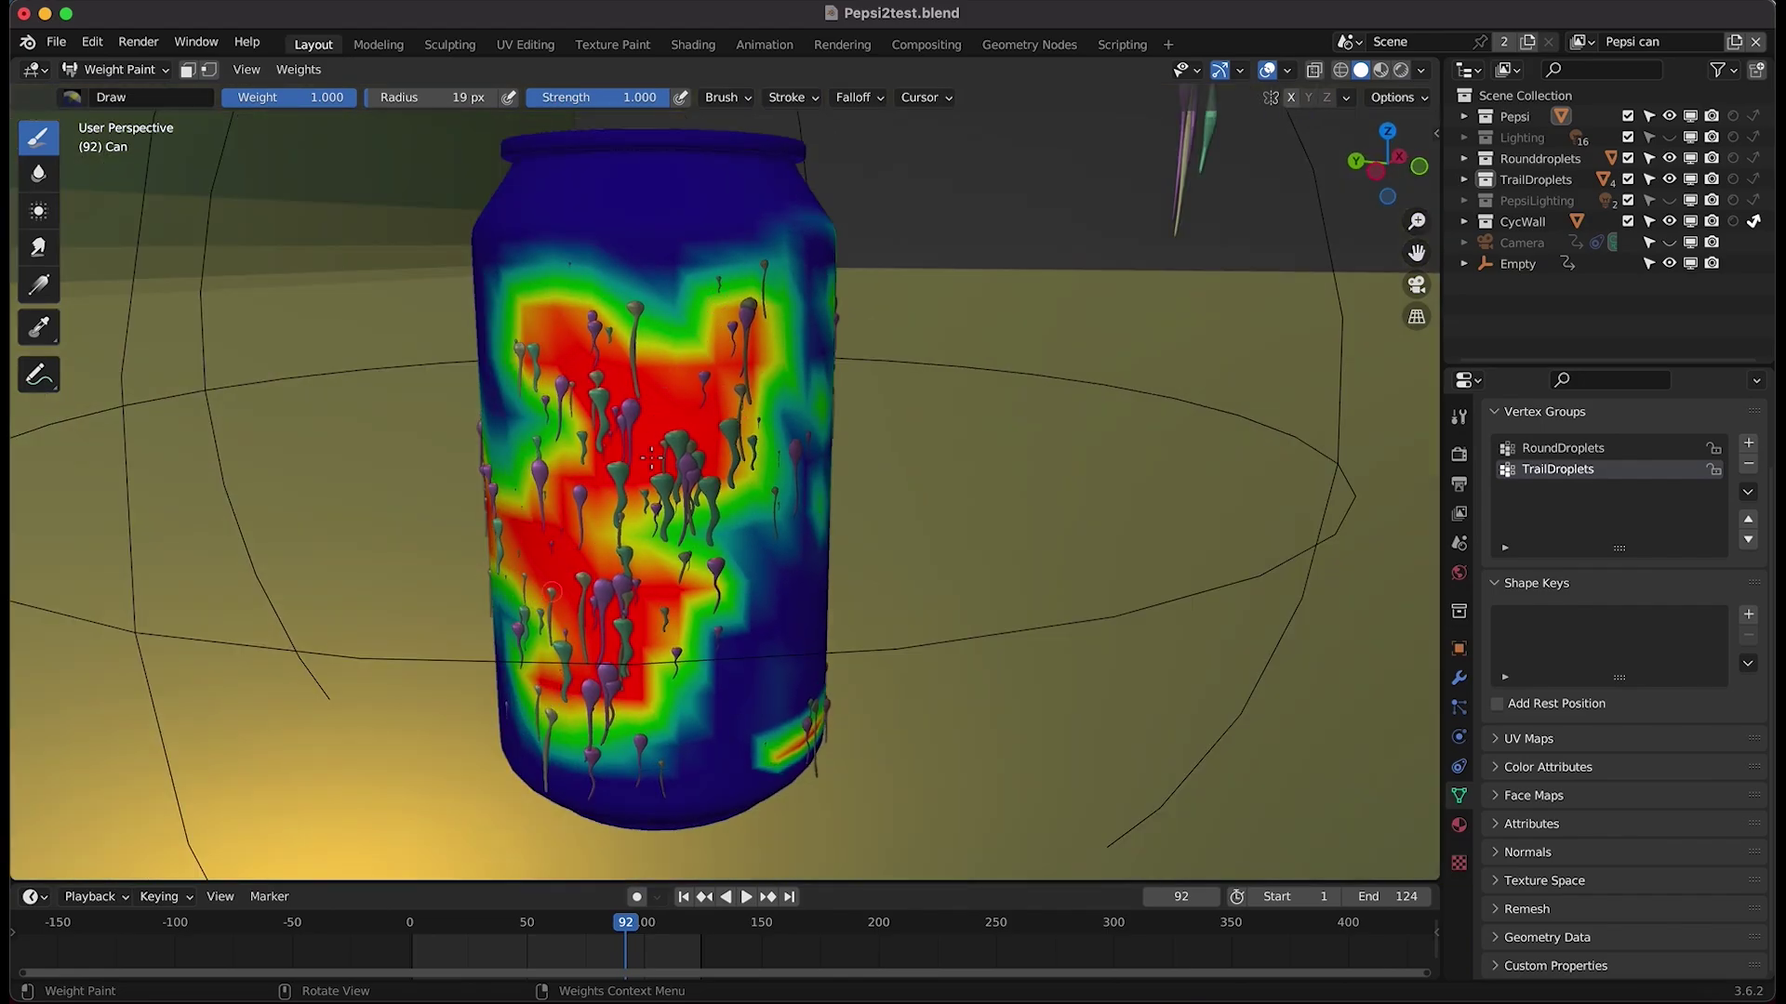
middle_drag(600, 491, 598, 680)
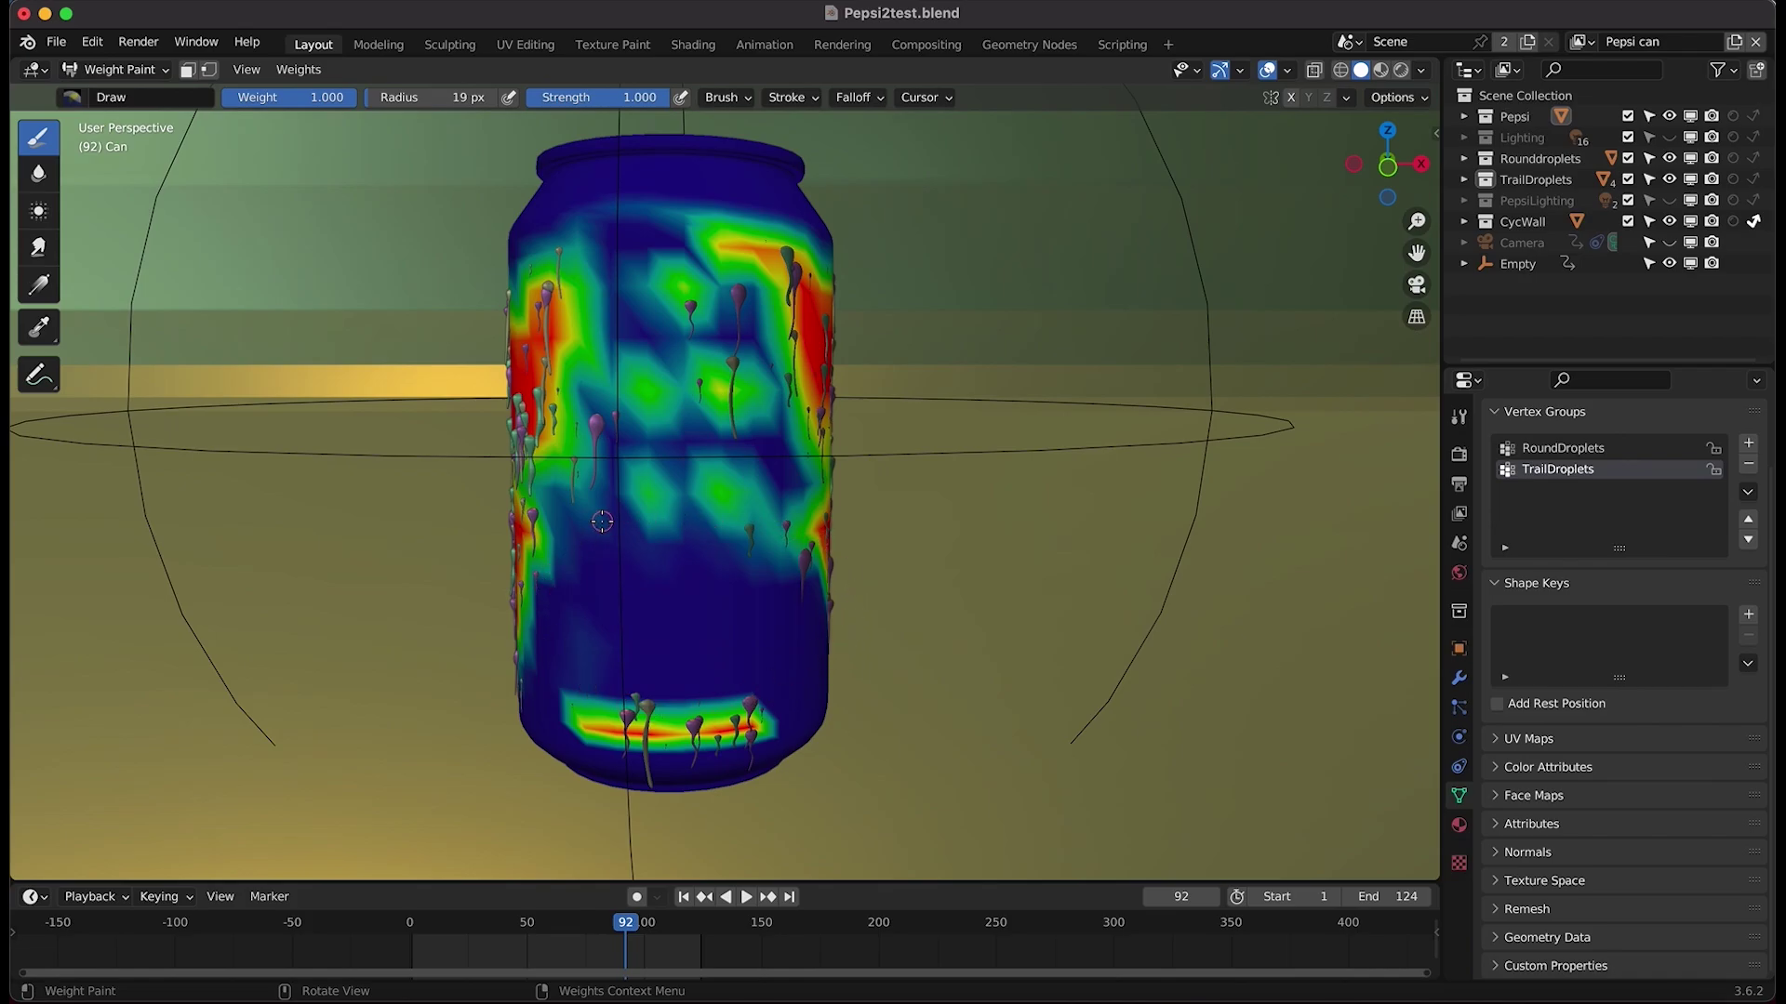
middle_drag(709, 454, 589, 359)
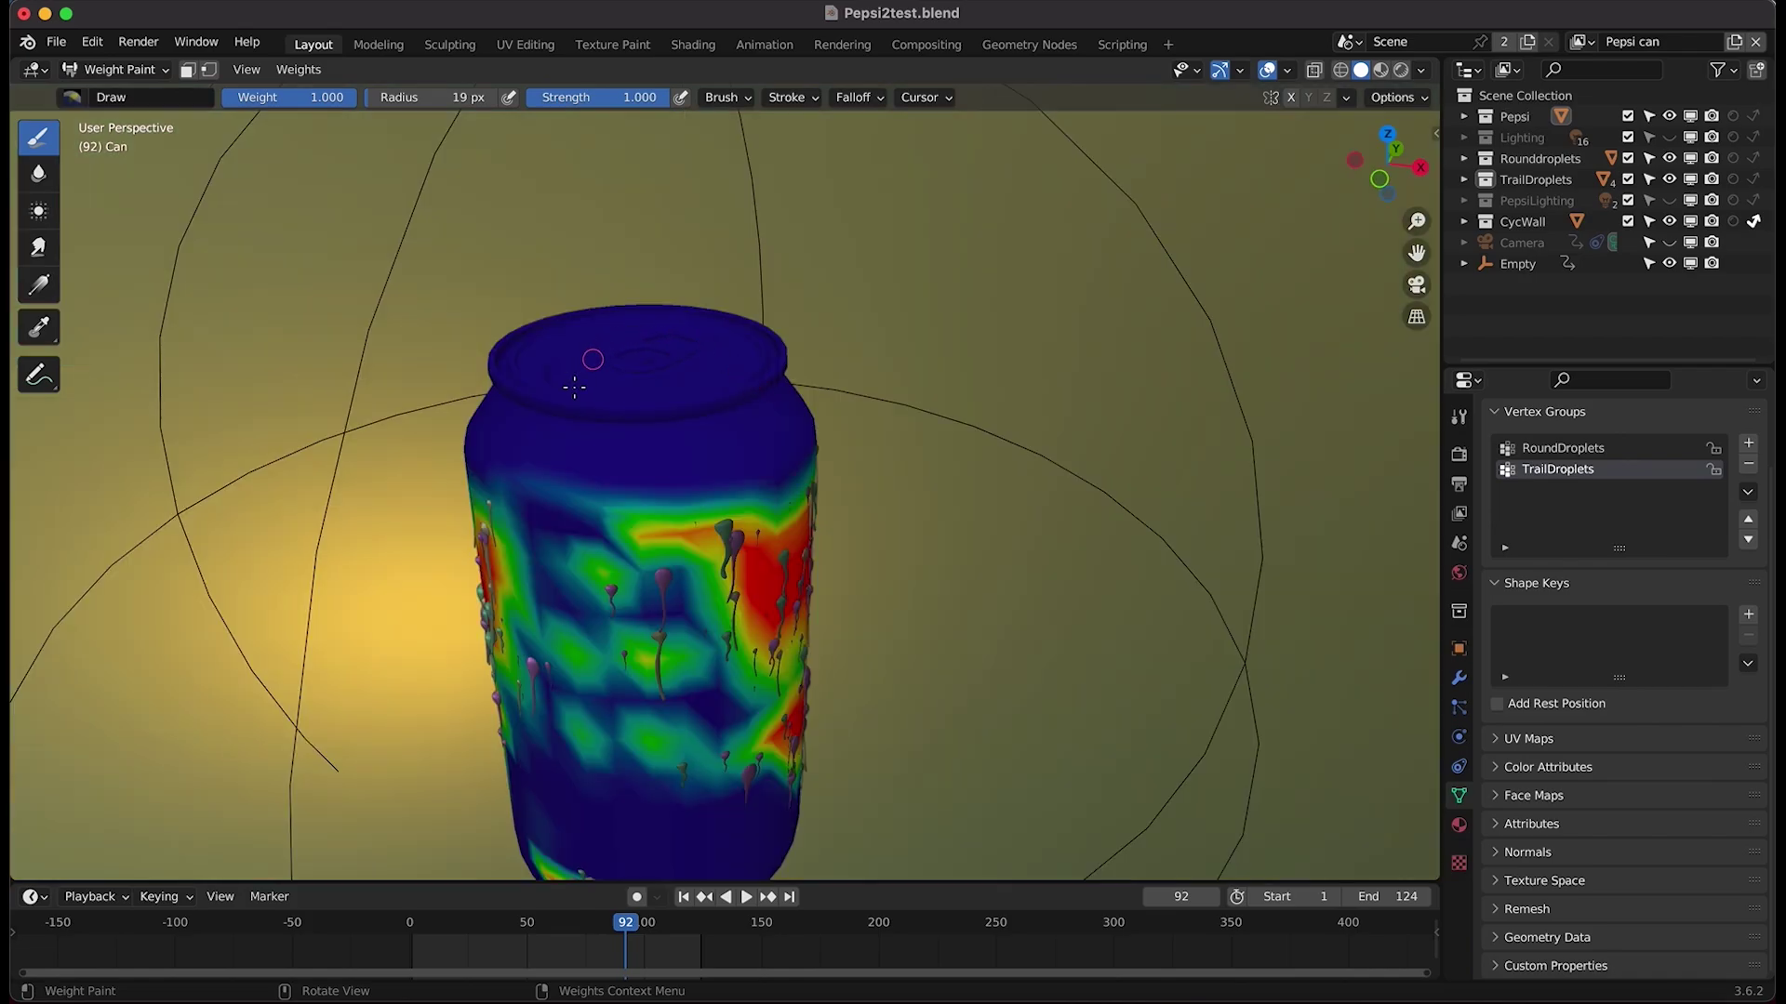
mouse_move(722, 410)
middle_down()
mouse_move(791, 479)
mouse_move(641, 540)
mouse_move(701, 344)
middle_up()
middle_drag(845, 438, 1550, 471)
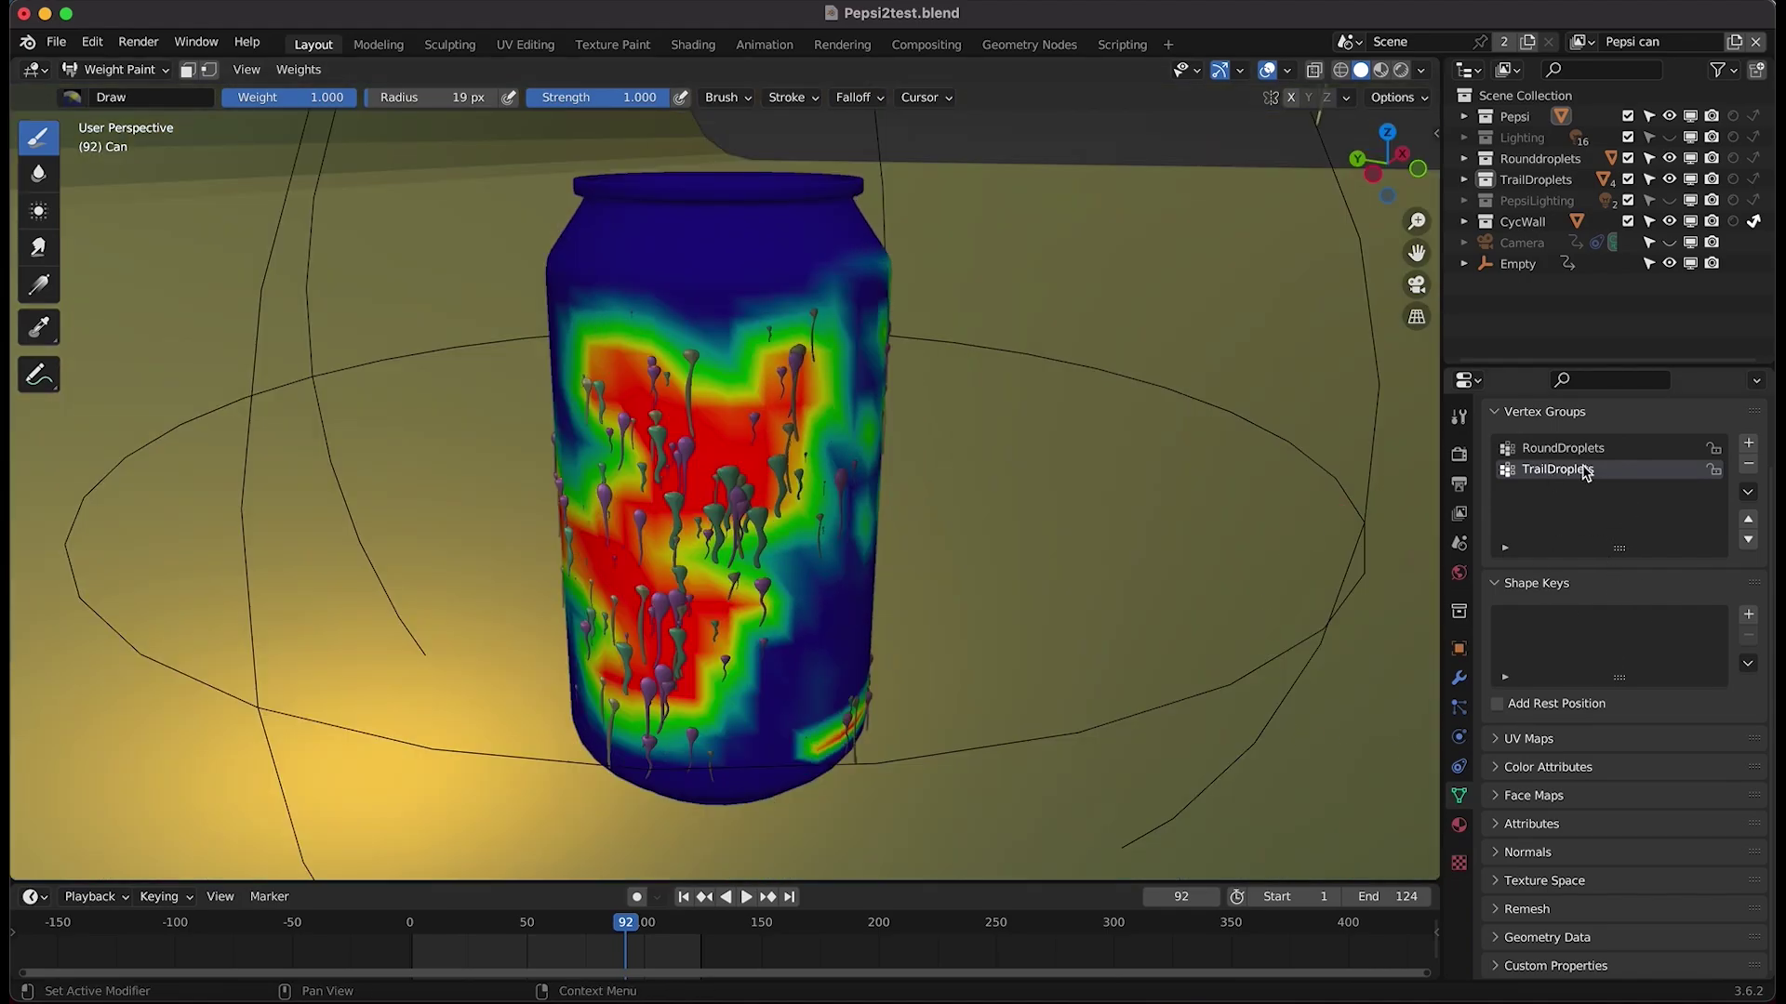
- Select the RoundDroplets vertex group to display its weights on the can
double_click(1586, 472)
key(Escape)
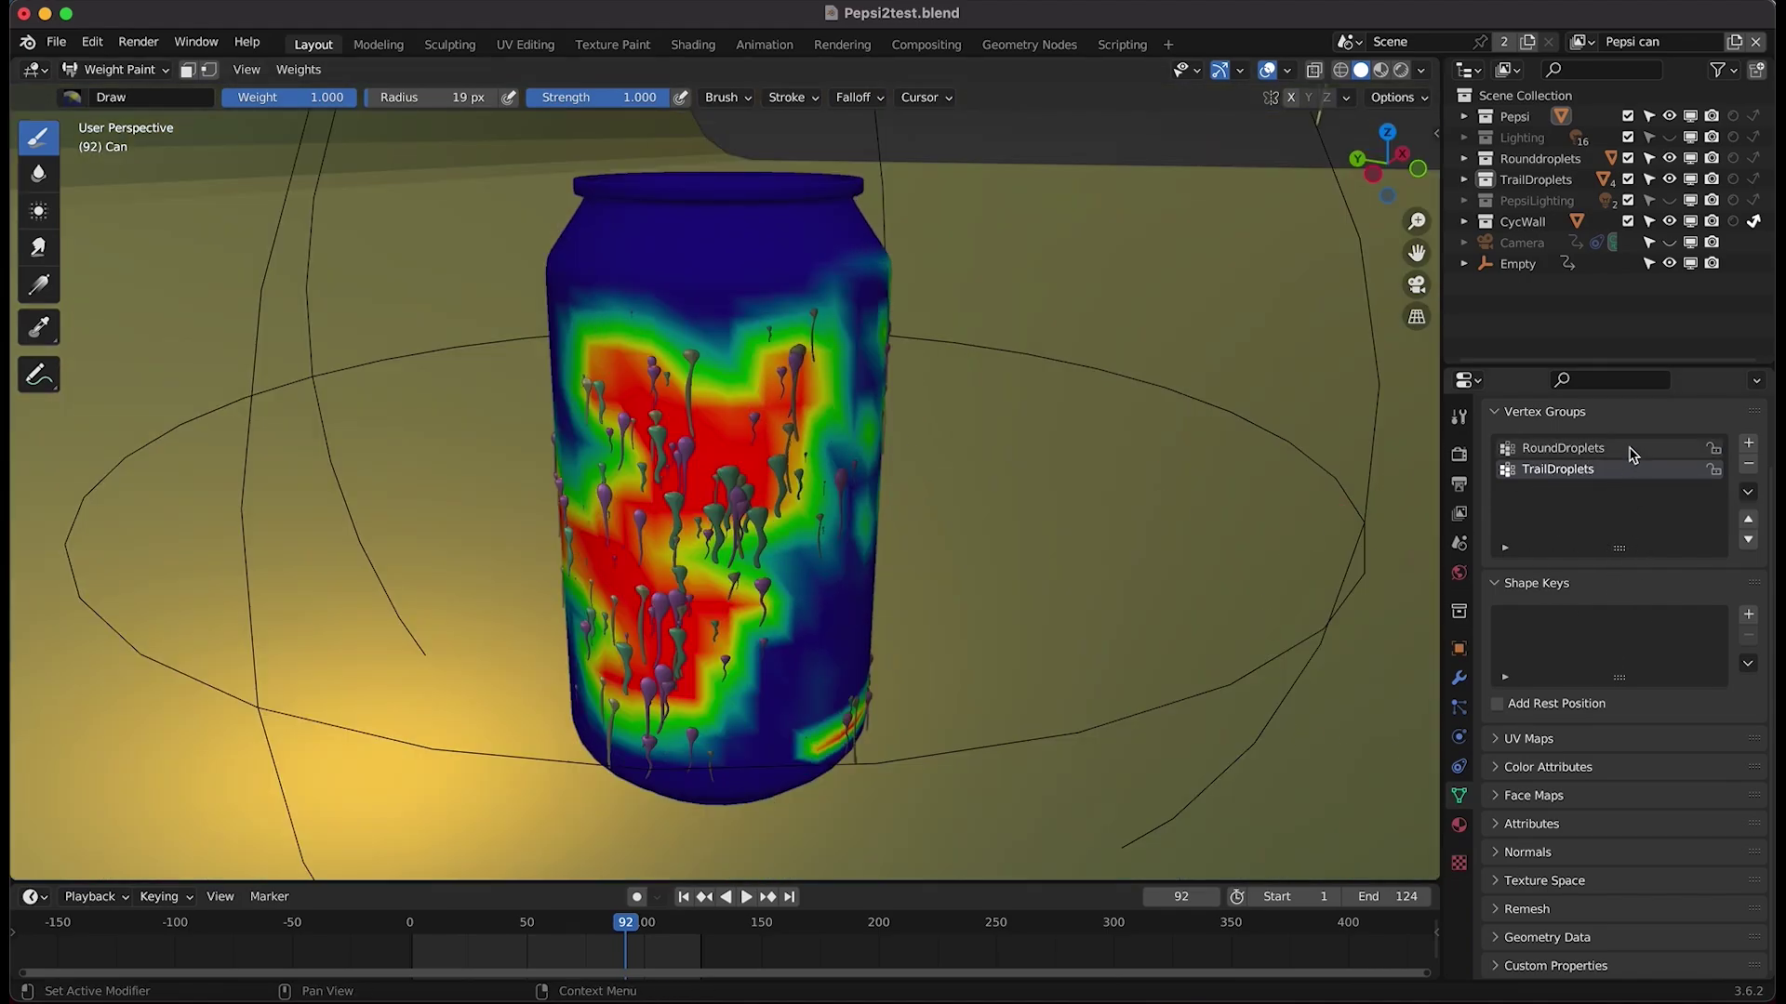
click(1578, 451)
- Activate the can's RoundDropletsSystem and show it in the viewport, hiding the Traildropletsystem
click(1458, 708)
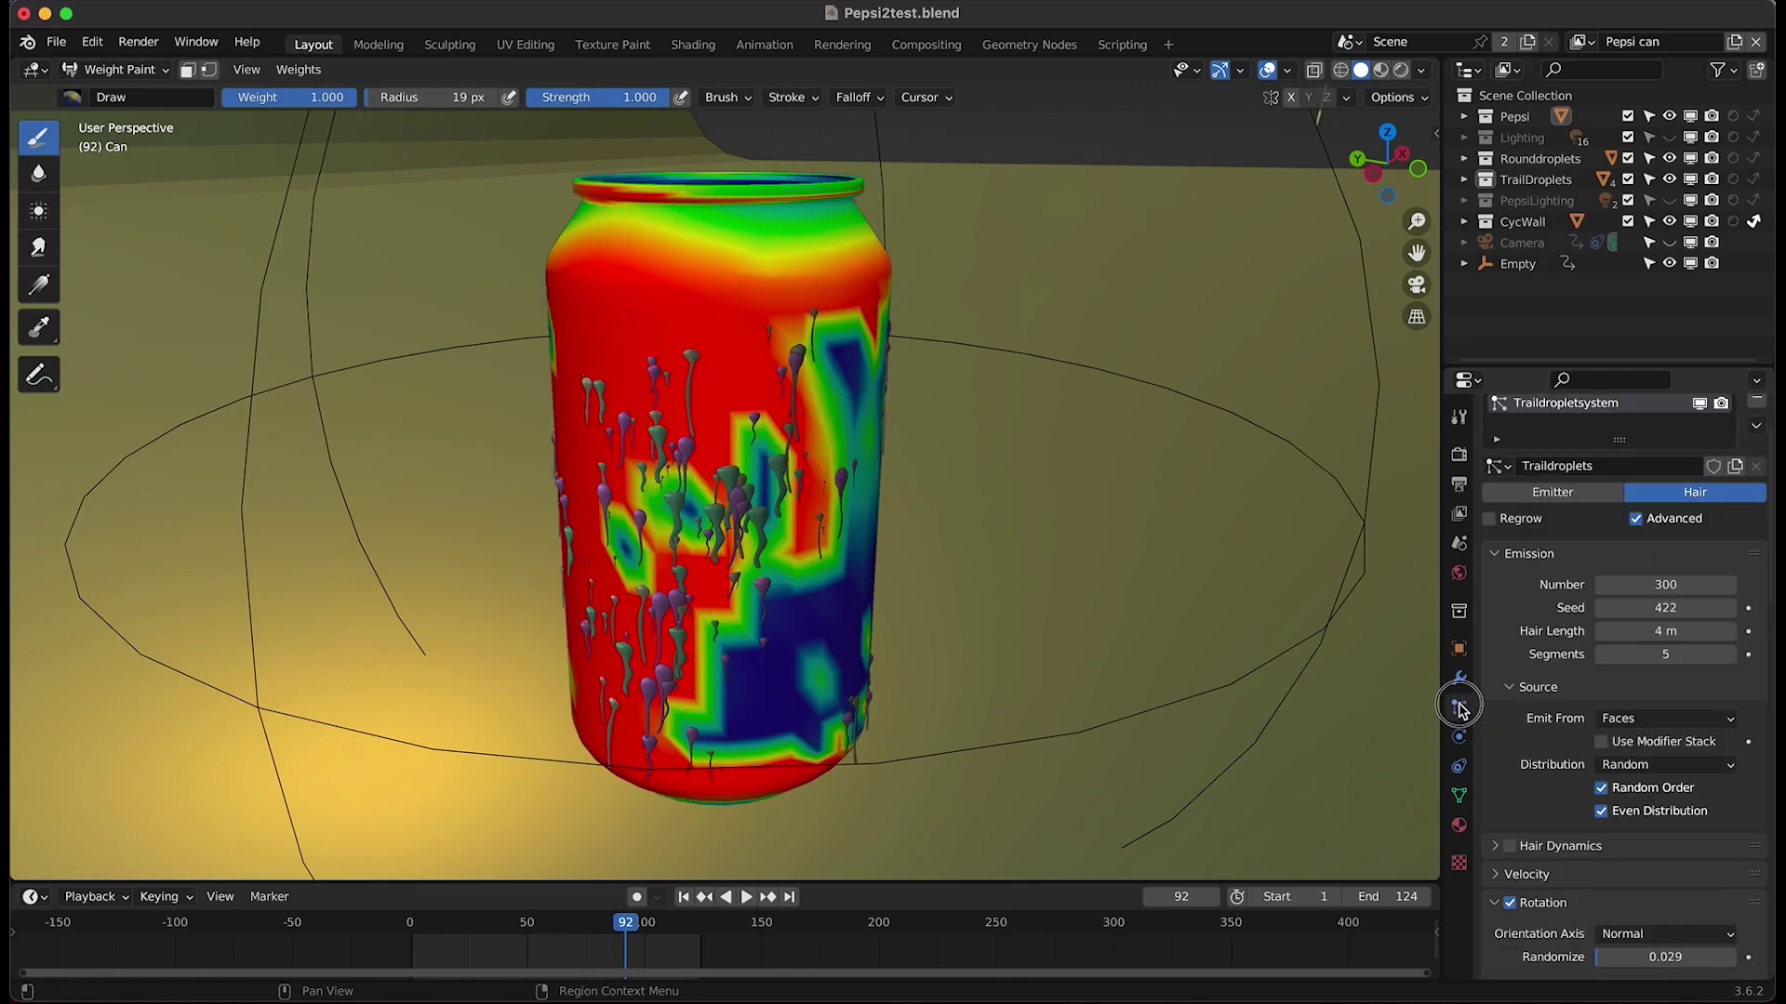
scroll(1690, 385, up, 2)
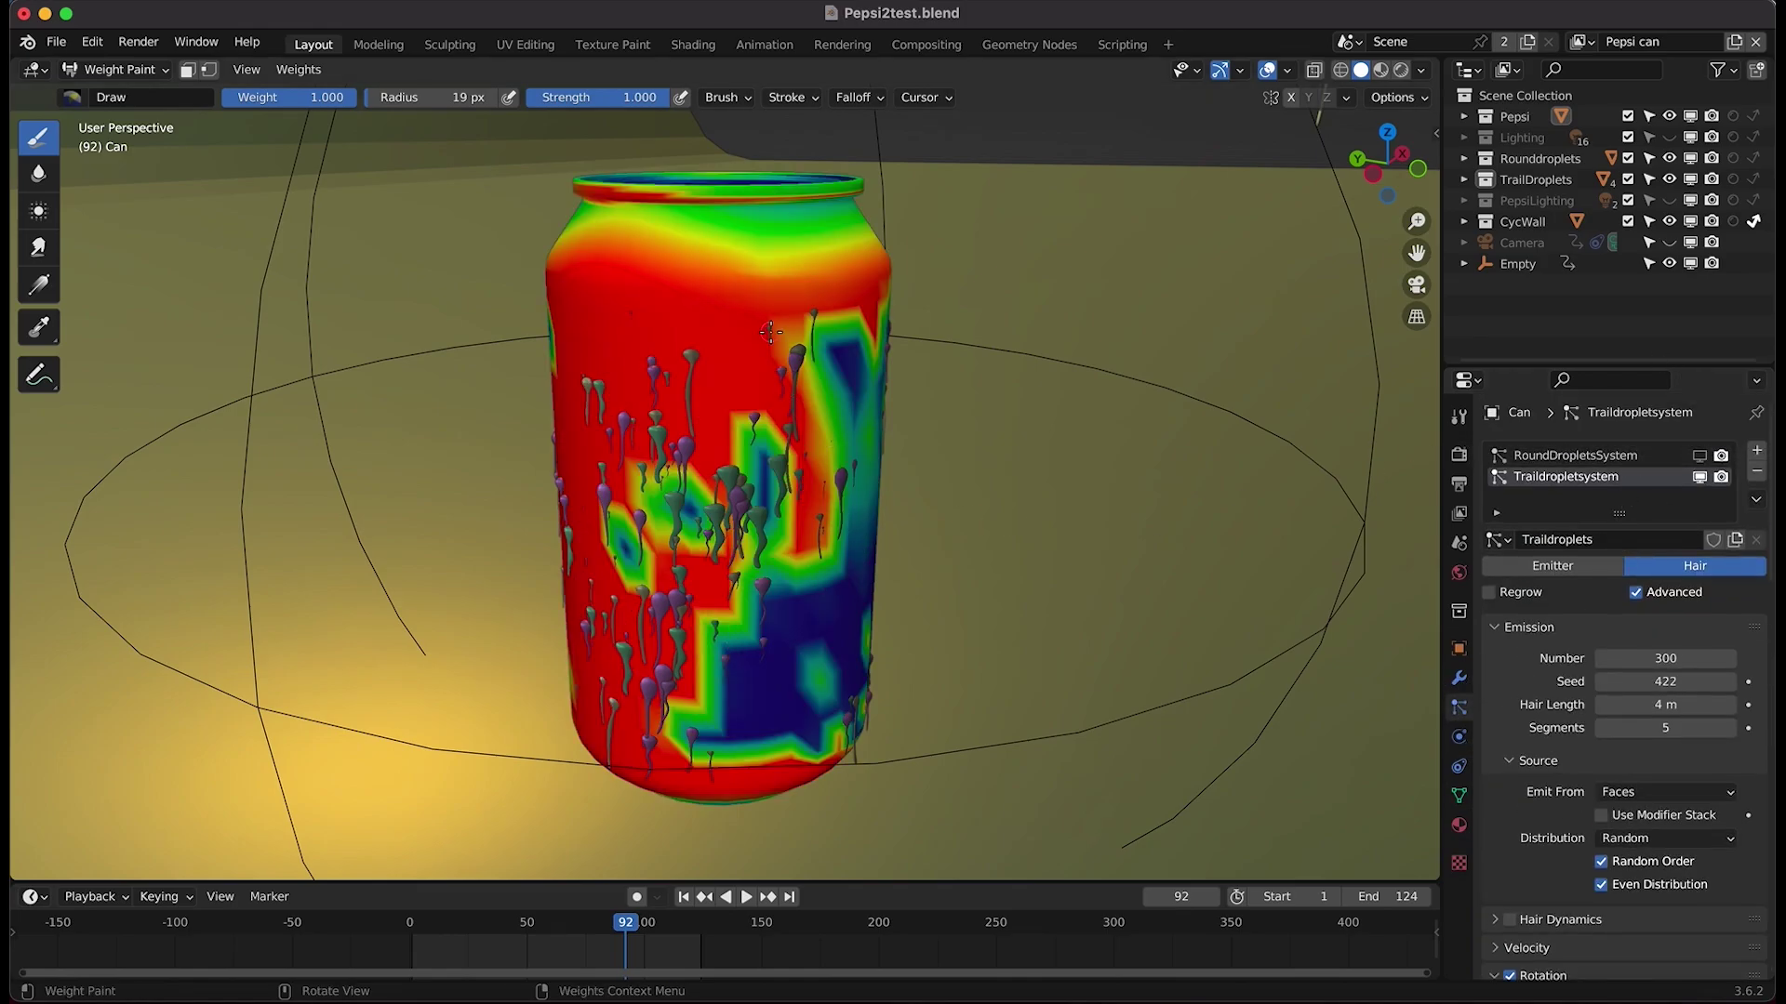
middle_drag(771, 332, 769, 327)
click(1571, 456)
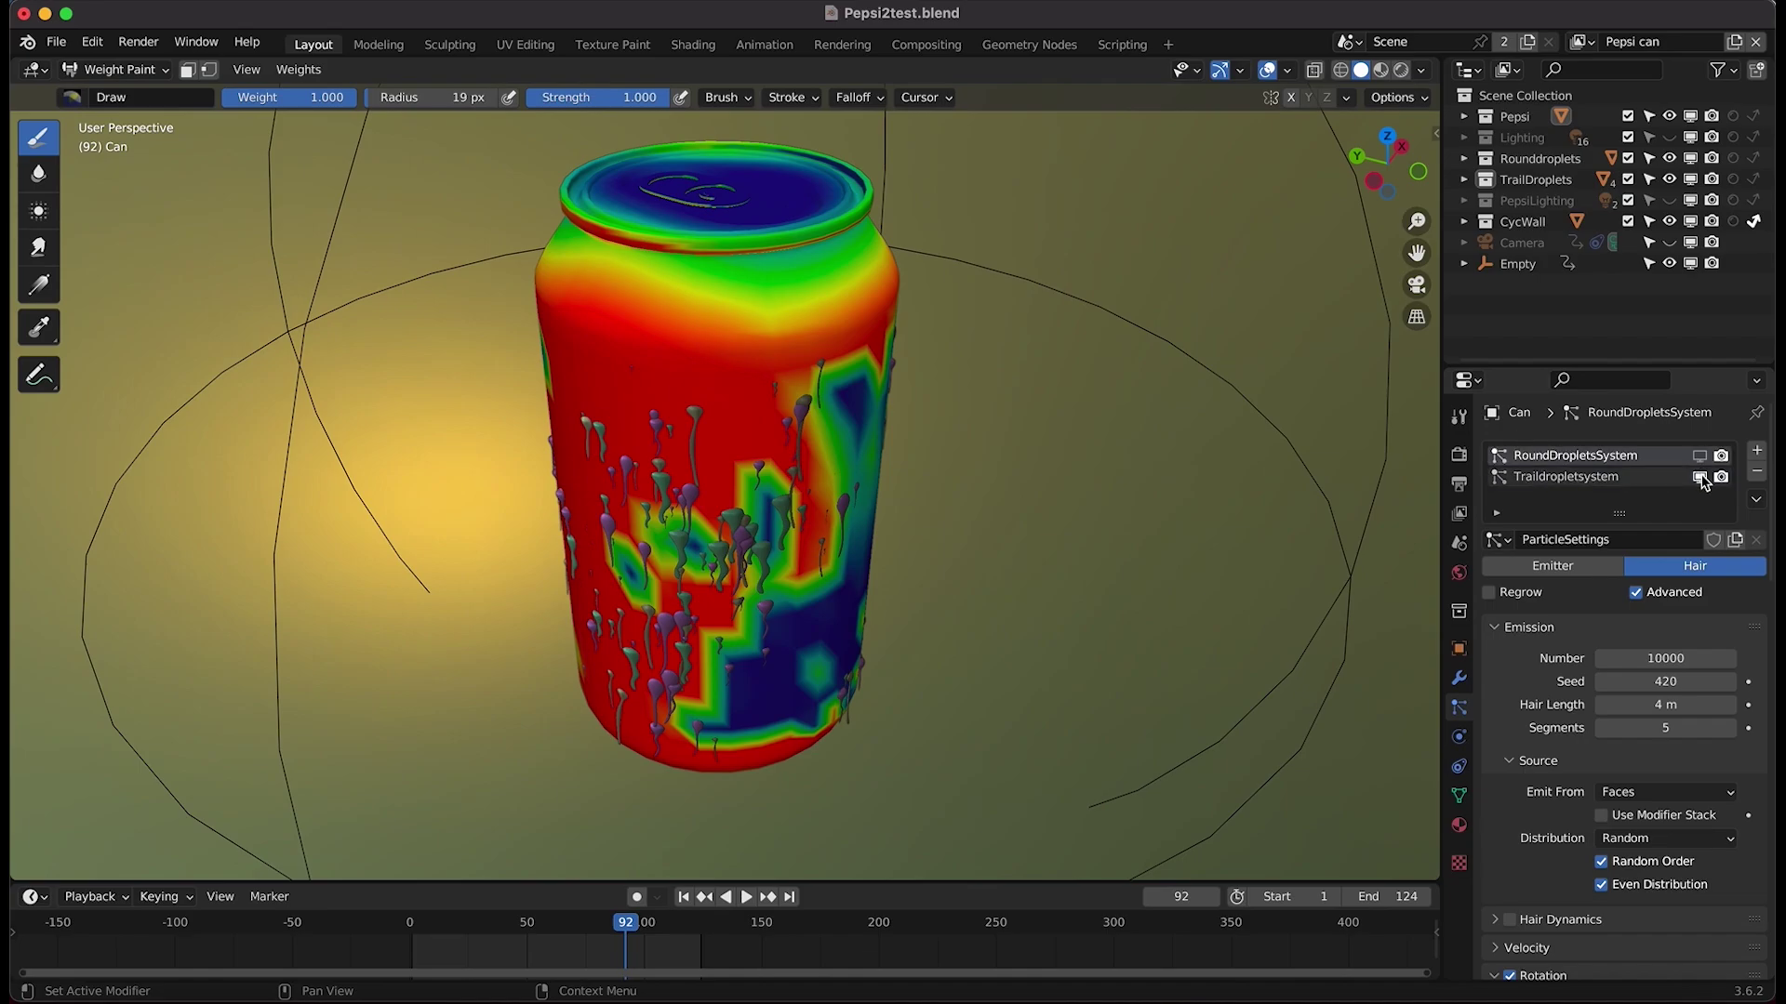
click(1700, 478)
click(1700, 456)
- Examine how the round droplets follow the painted RoundDroplets weights from the can's rim to its base
middle_drag(1000, 404, 782, 379)
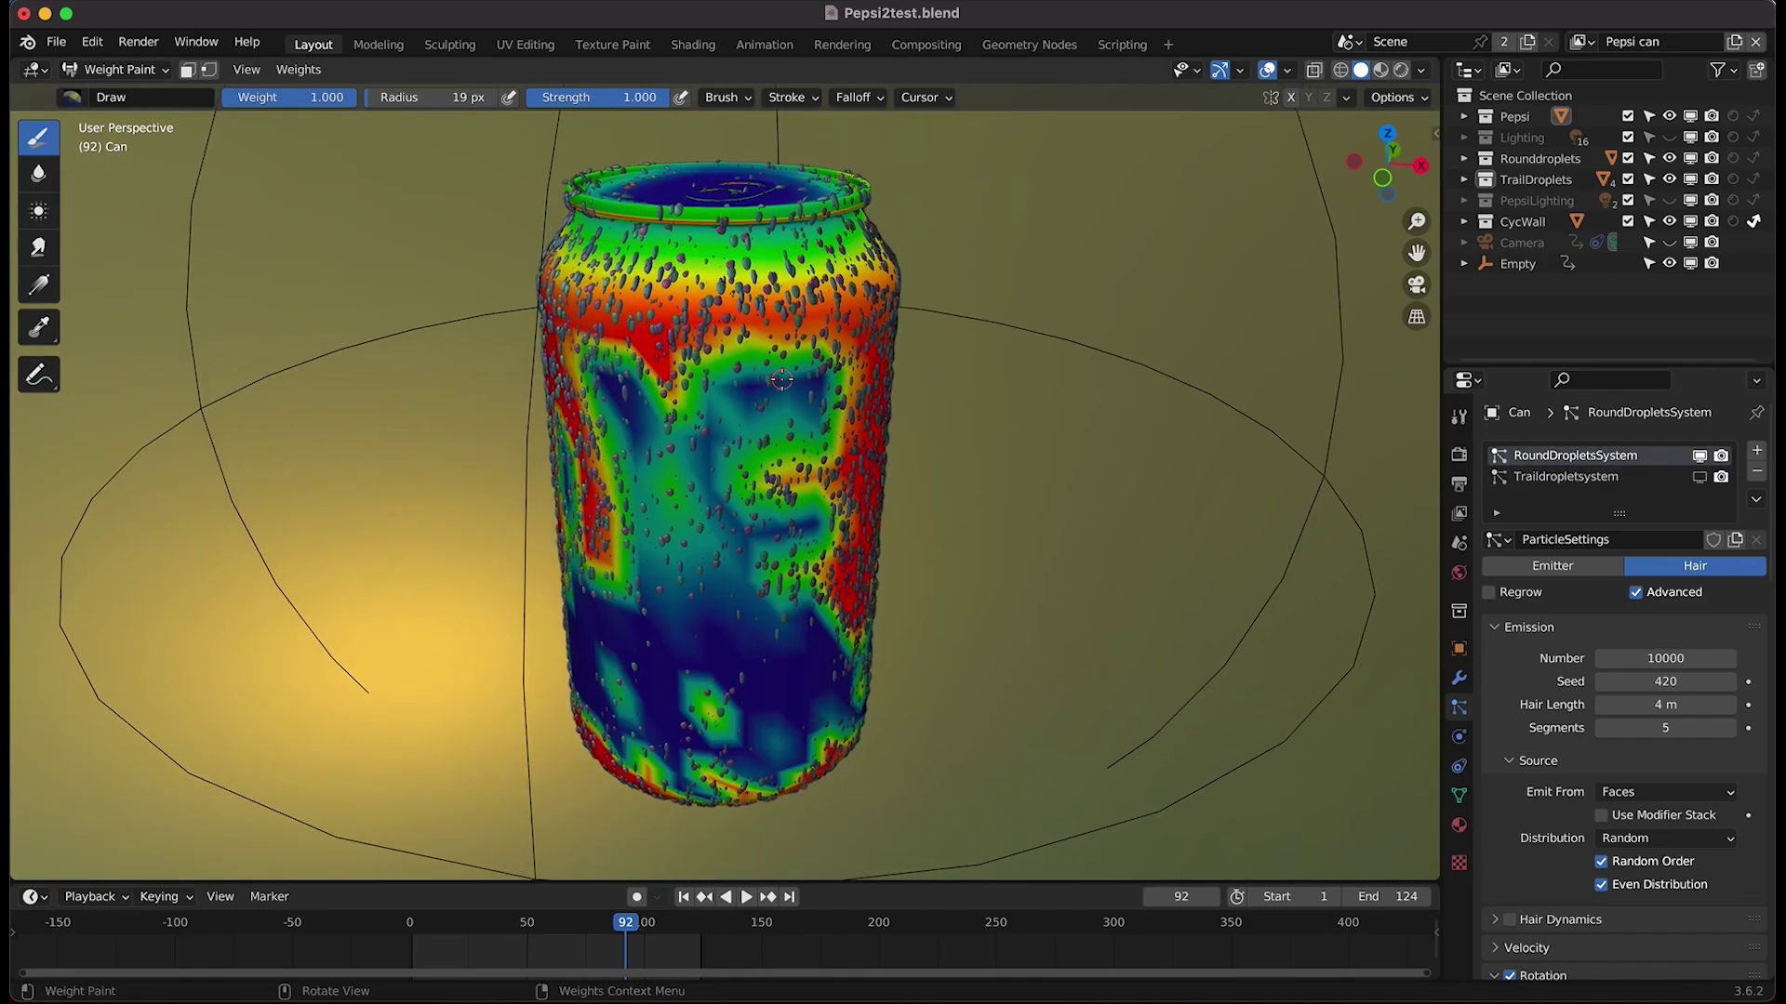
scroll(783, 380, left, 10)
scroll(782, 379, down, 5)
shift+scroll(782, 380, down, 5)
middle_drag(782, 379, 781, 380)
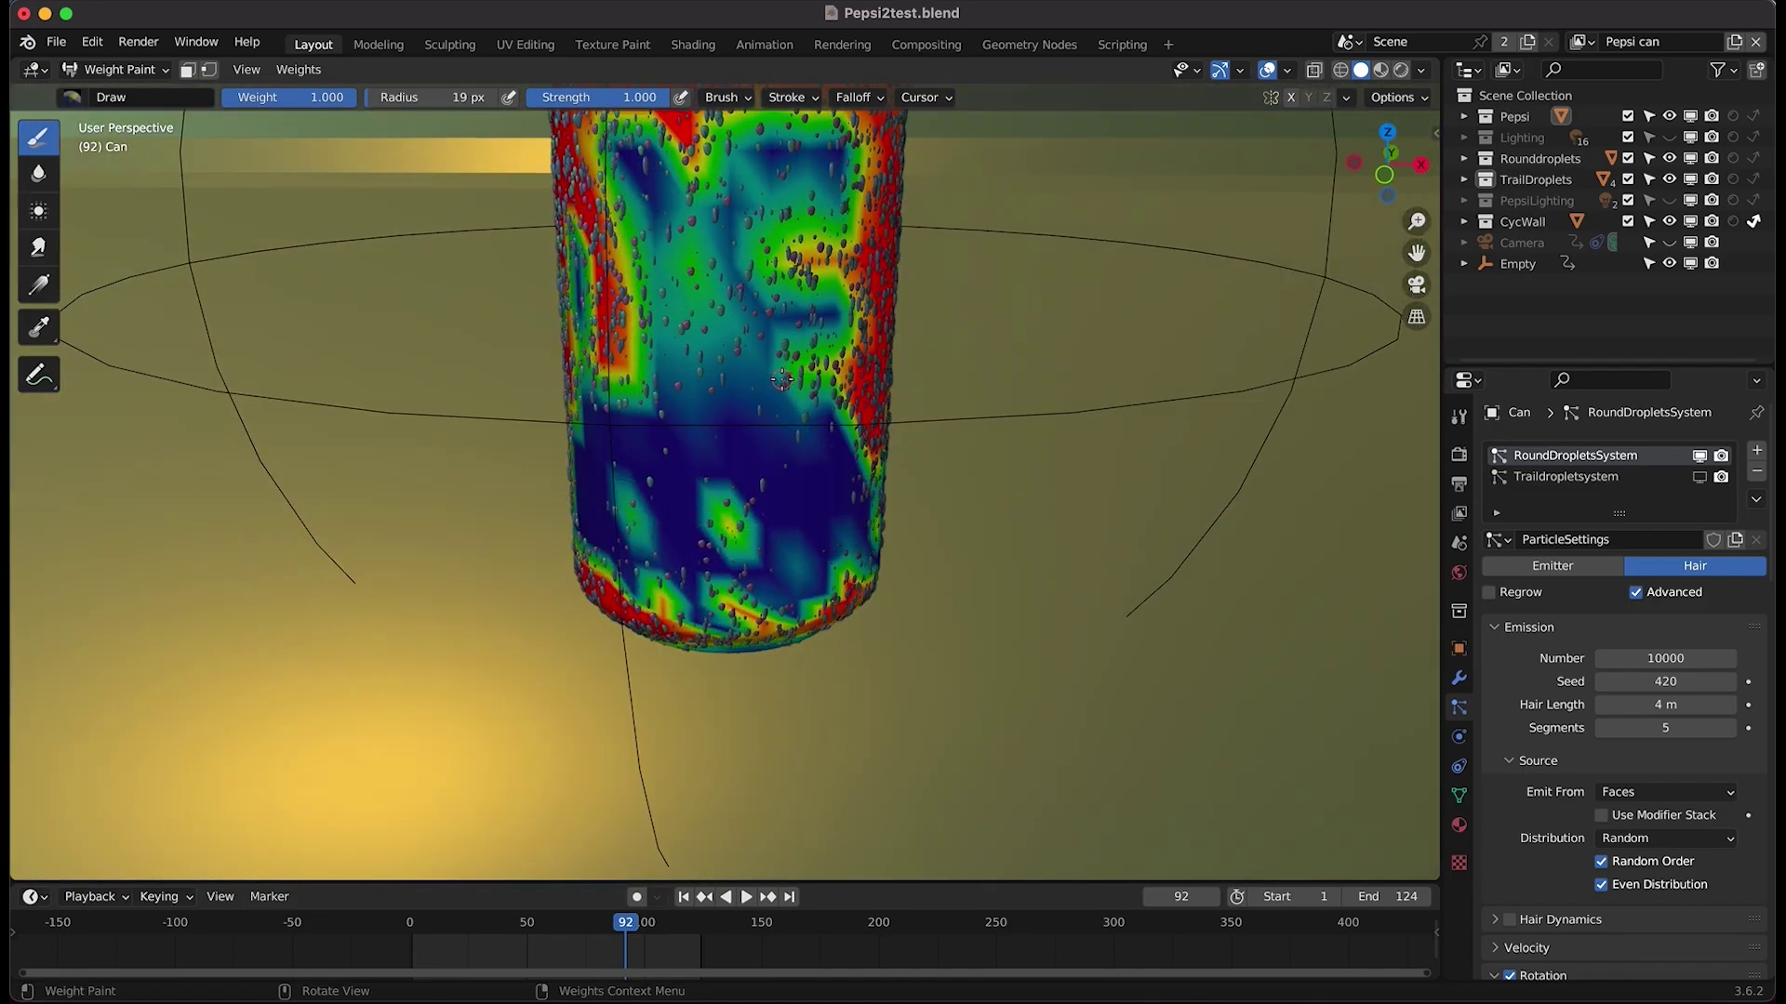
shift+scroll(770, 482, up, 5)
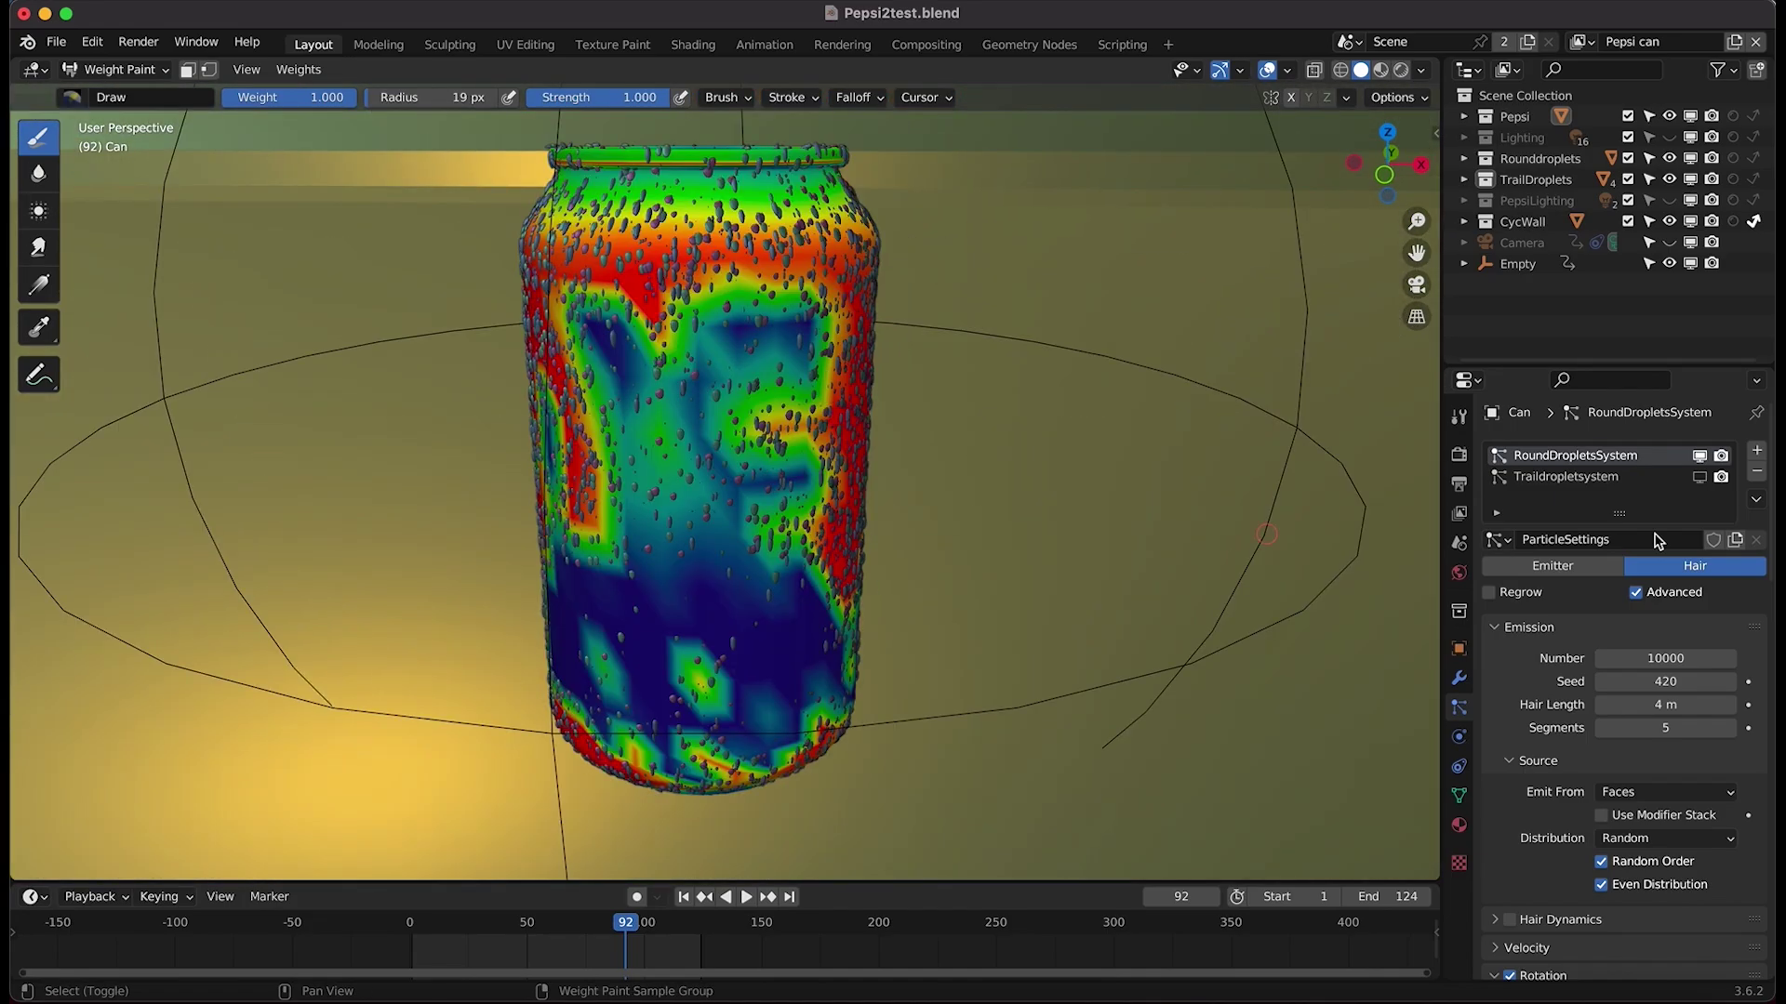
- Return the can to Object Mode and view its round droplets up close with the Traildropletsystem hidden
click(1699, 476)
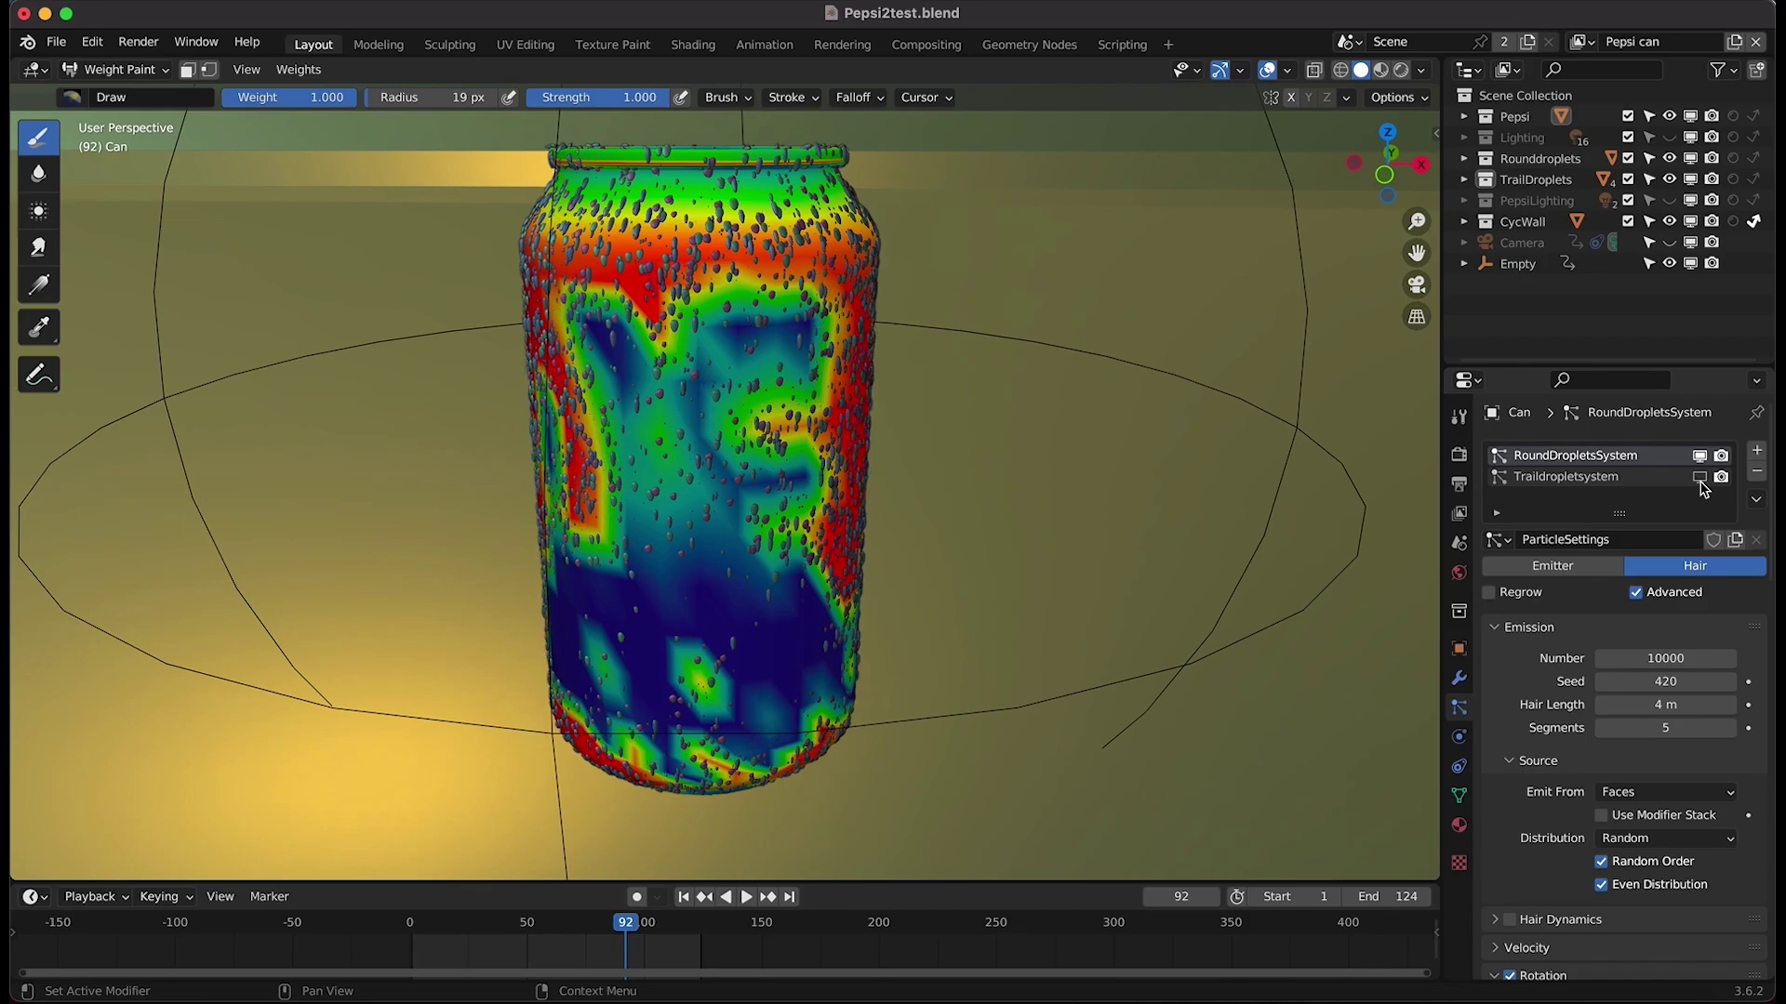
click(1699, 476)
middle_drag(1023, 465, 13, 111)
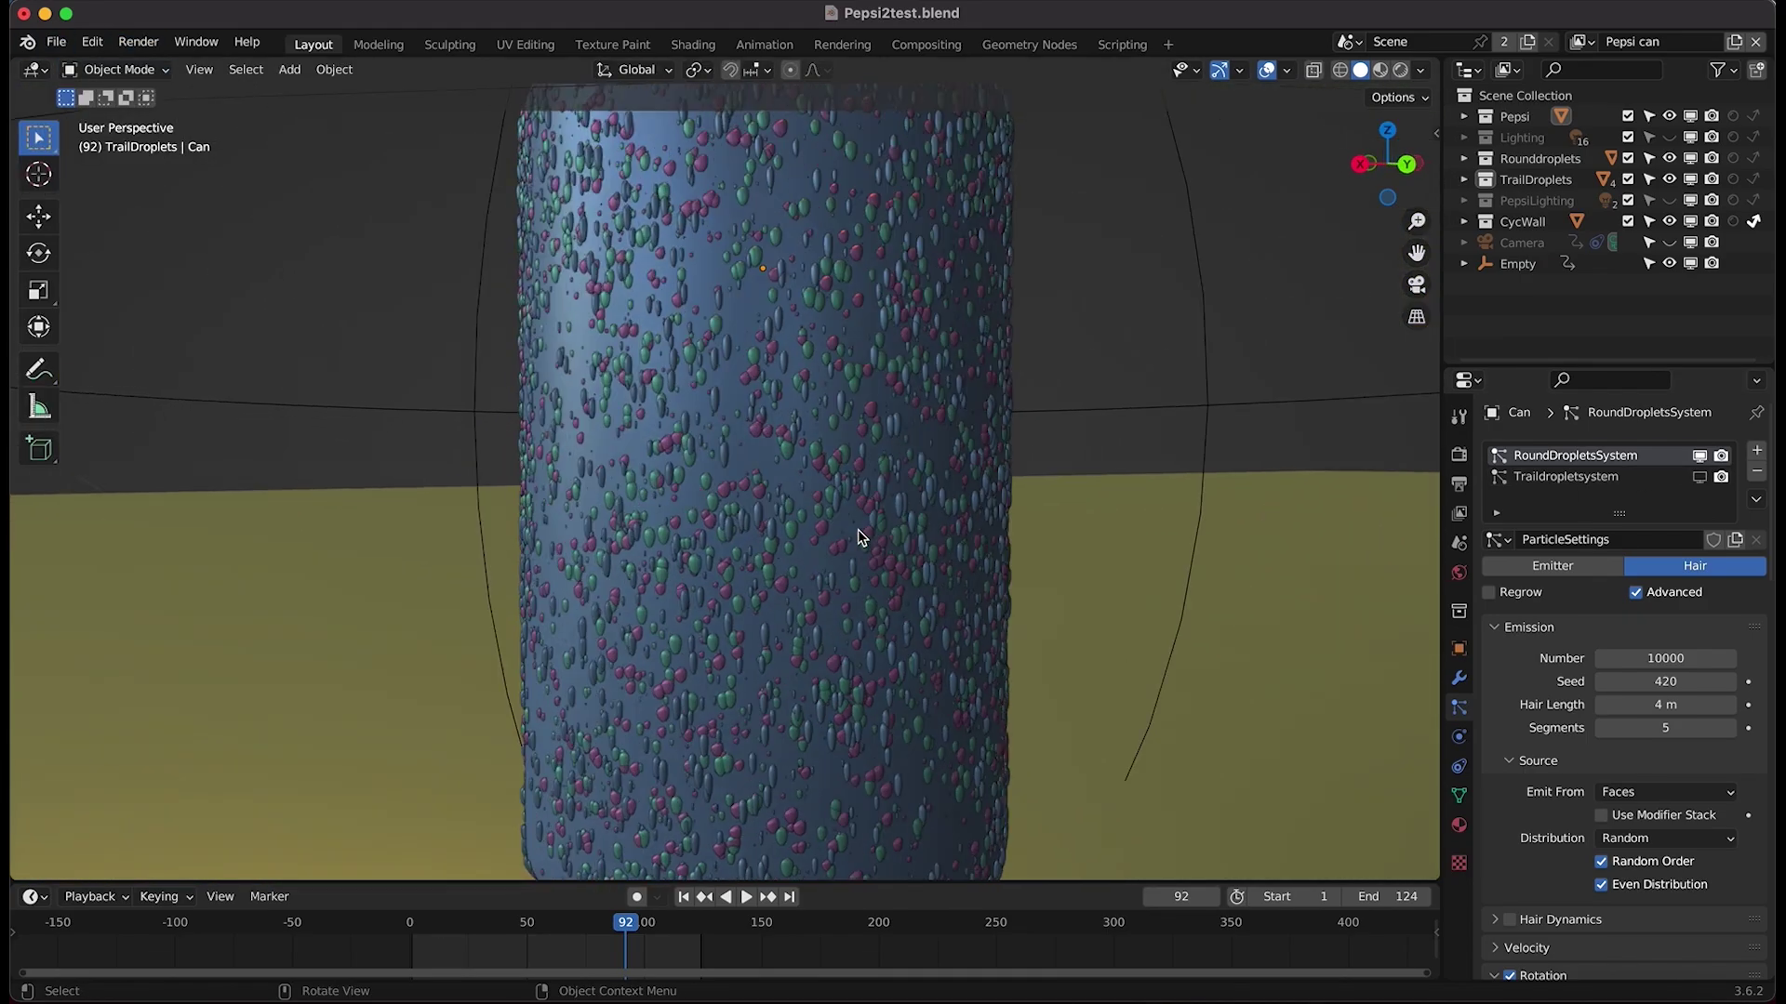
- Show the can's Traildropletsystem in the viewport again together with the round droplets
scroll(857, 528, up, 2)
middle_drag(858, 528, 944, 542)
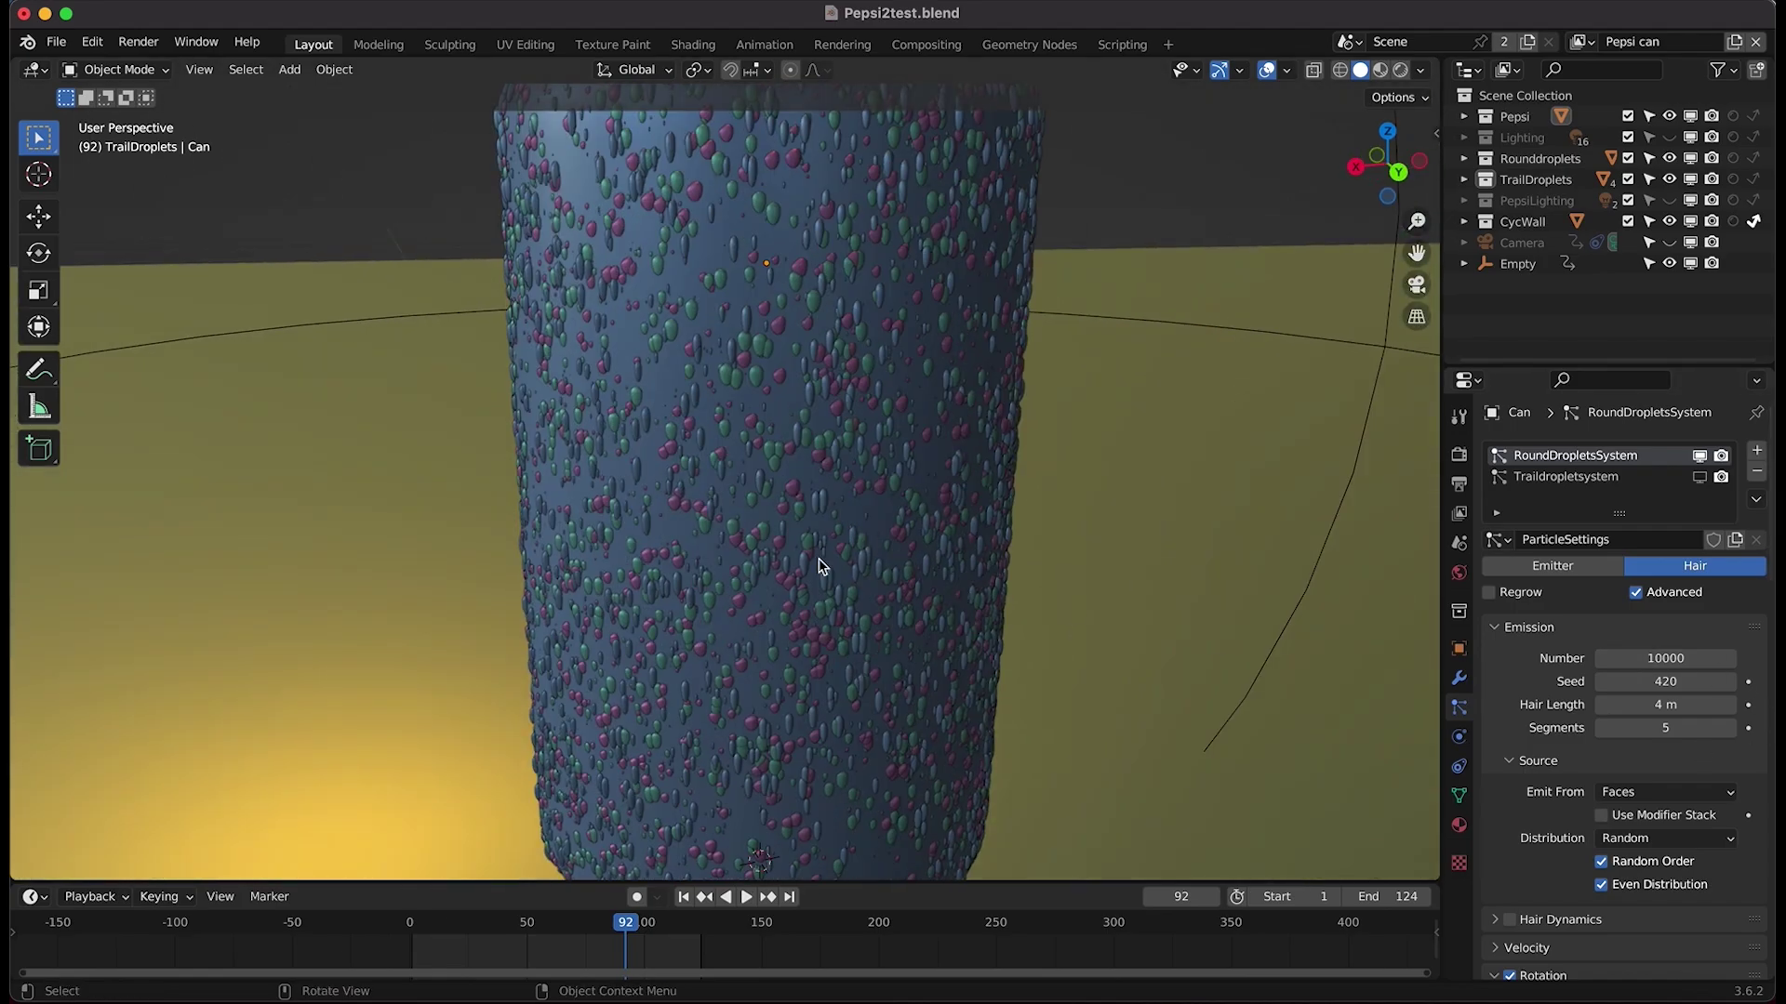
middle_drag(1125, 418, 958, 430)
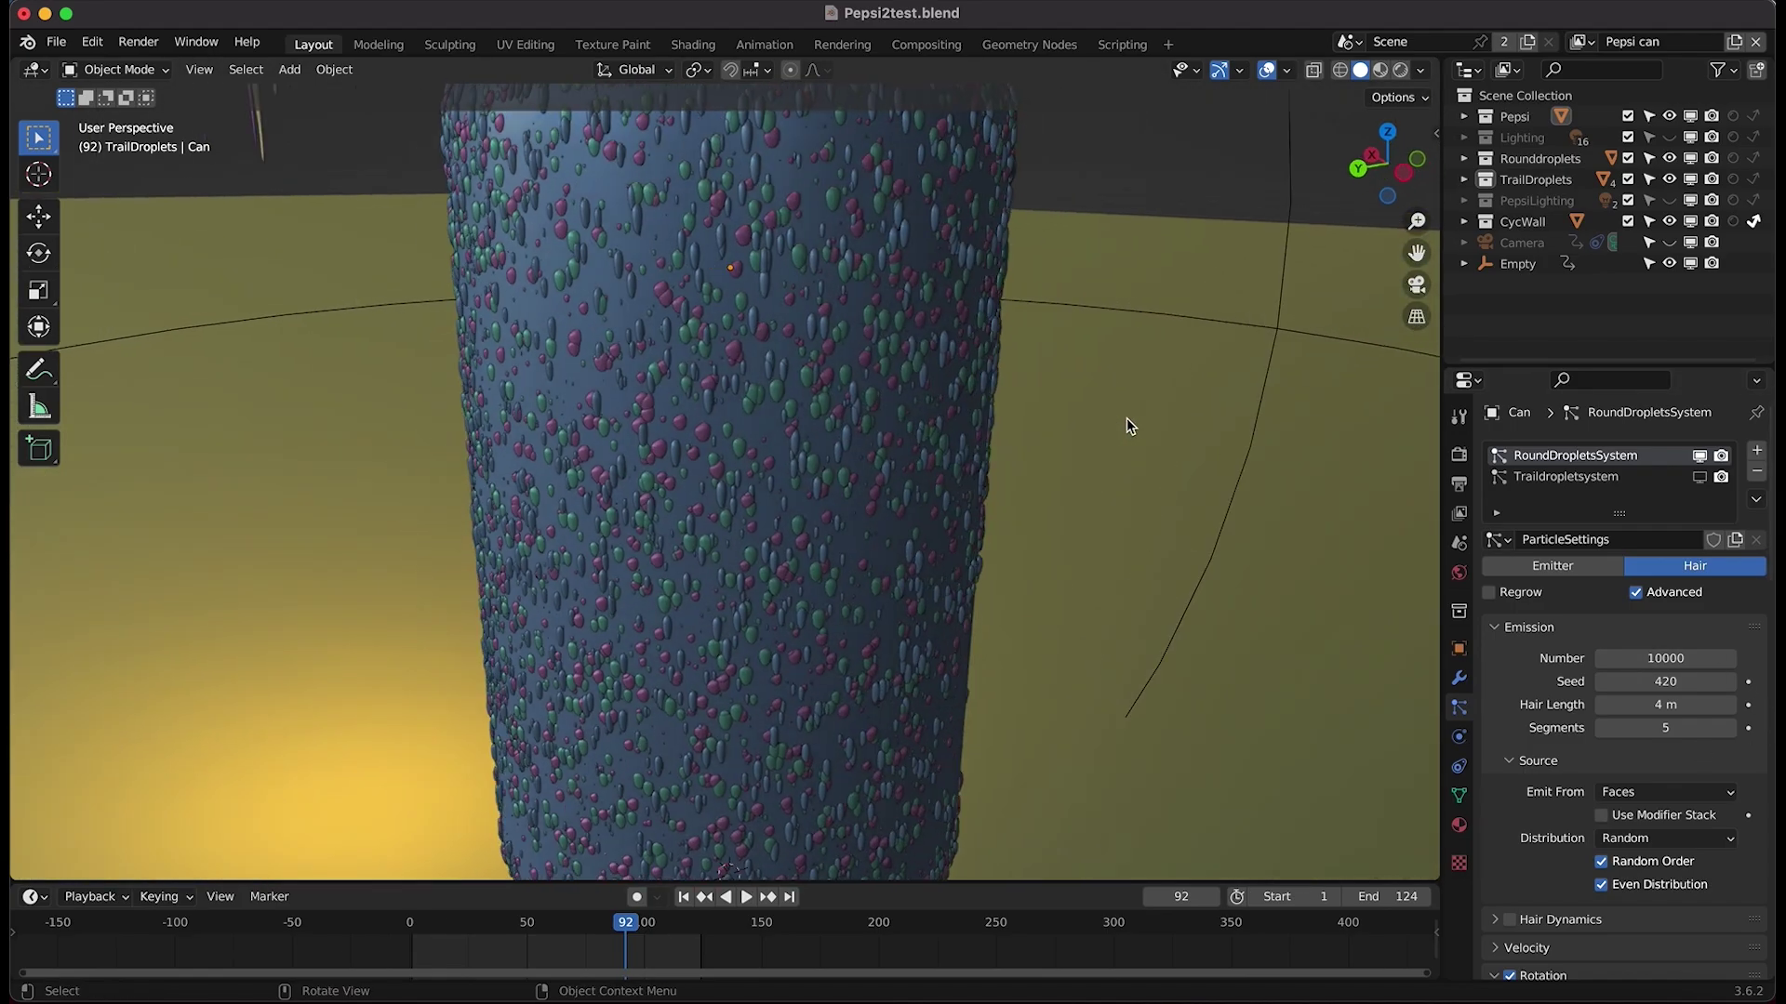
scroll(1127, 426, down, 3)
middle_drag(785, 454, 595, 414)
click(1700, 478)
middle_drag(706, 398, 465, 438)
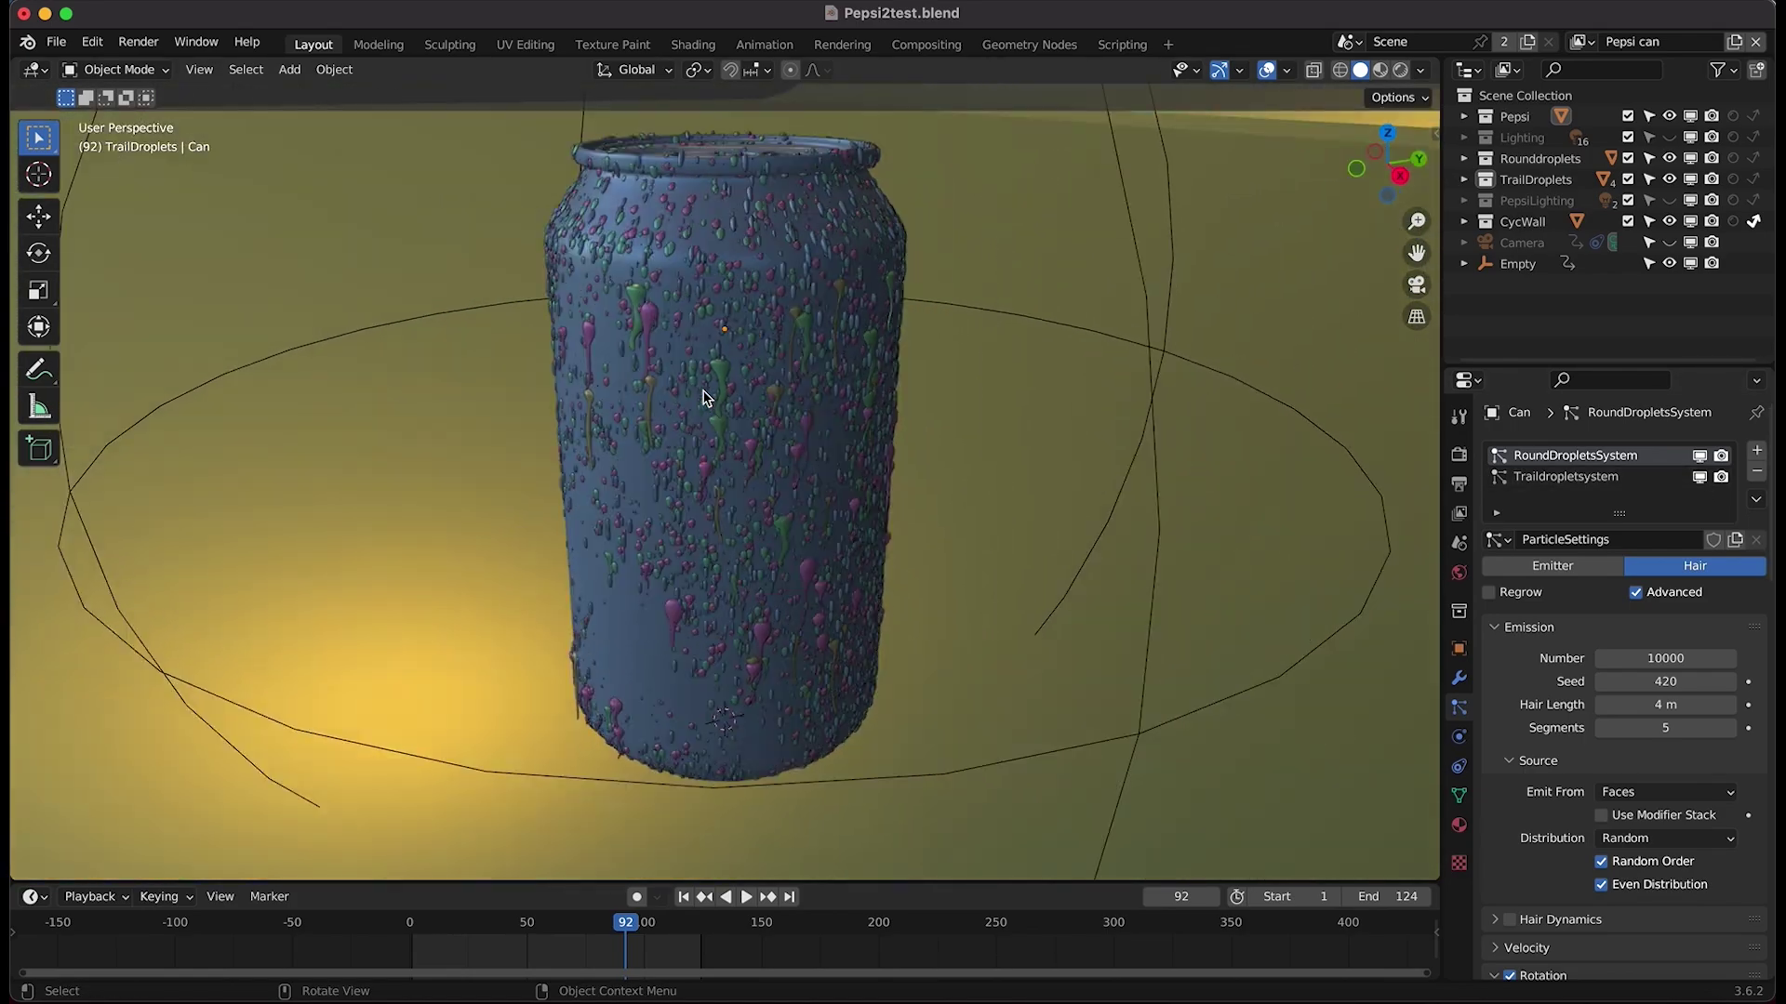
- Display the droplet-covered can in rendered shading
scroll(702, 398, down, 5)
key(x)
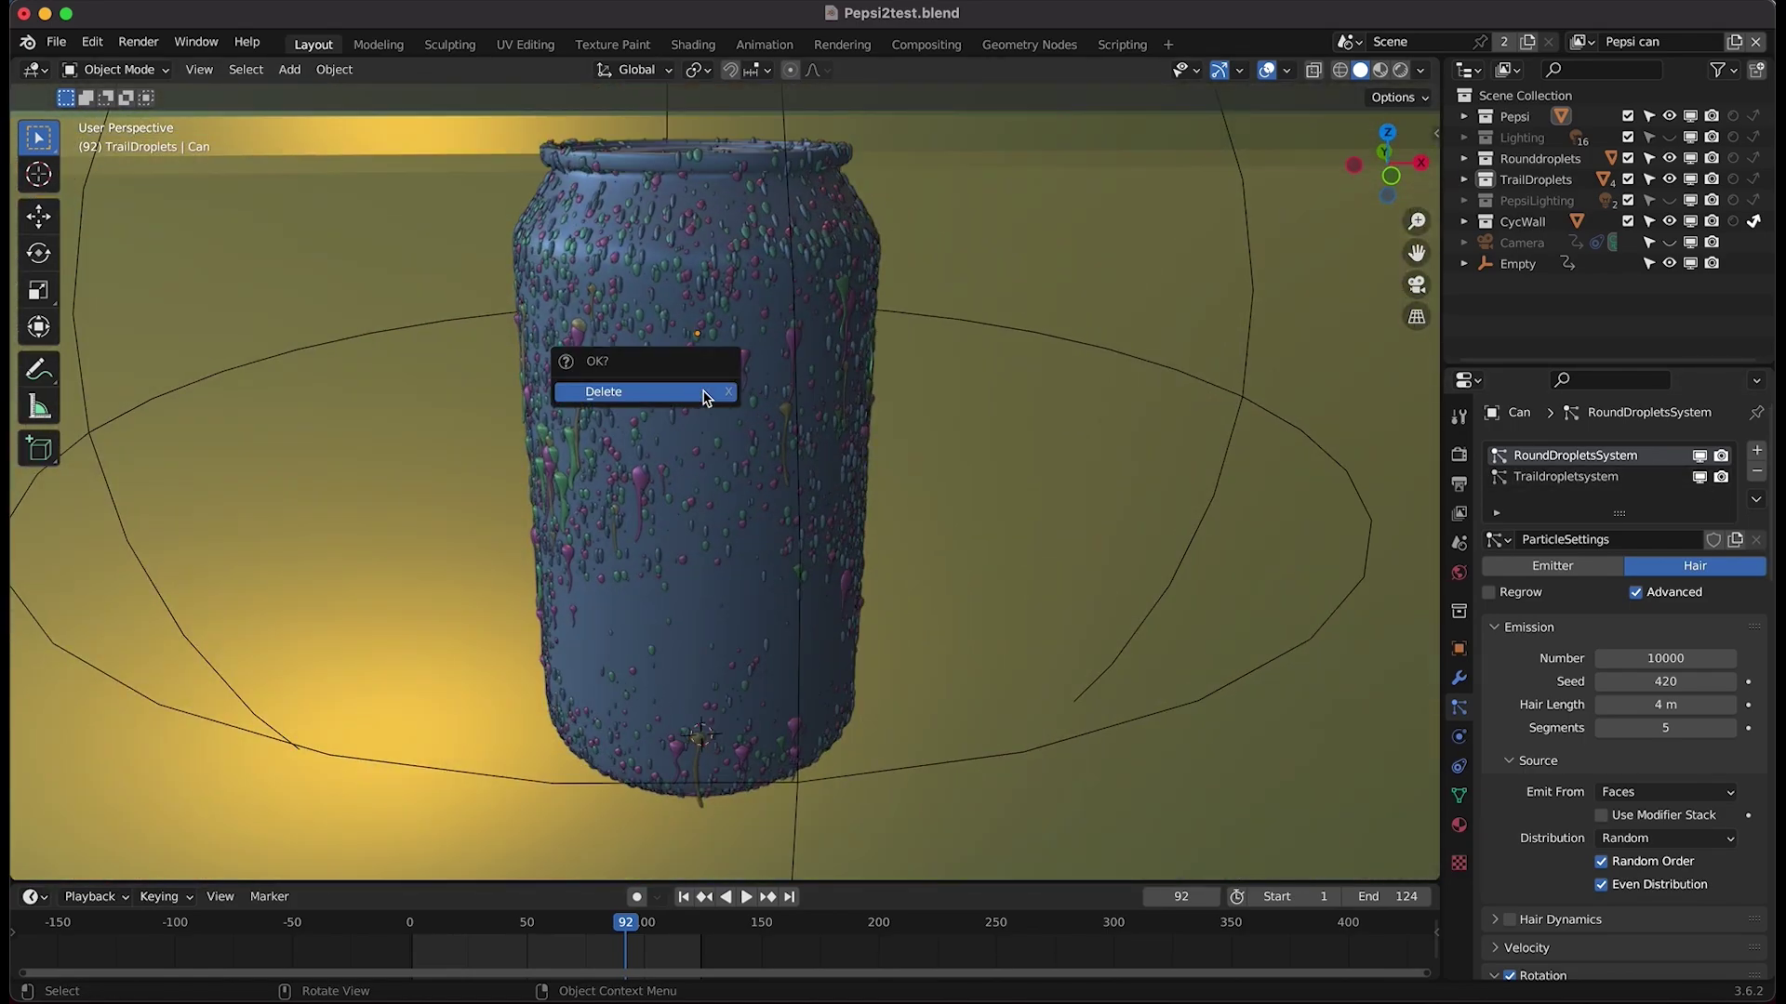
key(z)
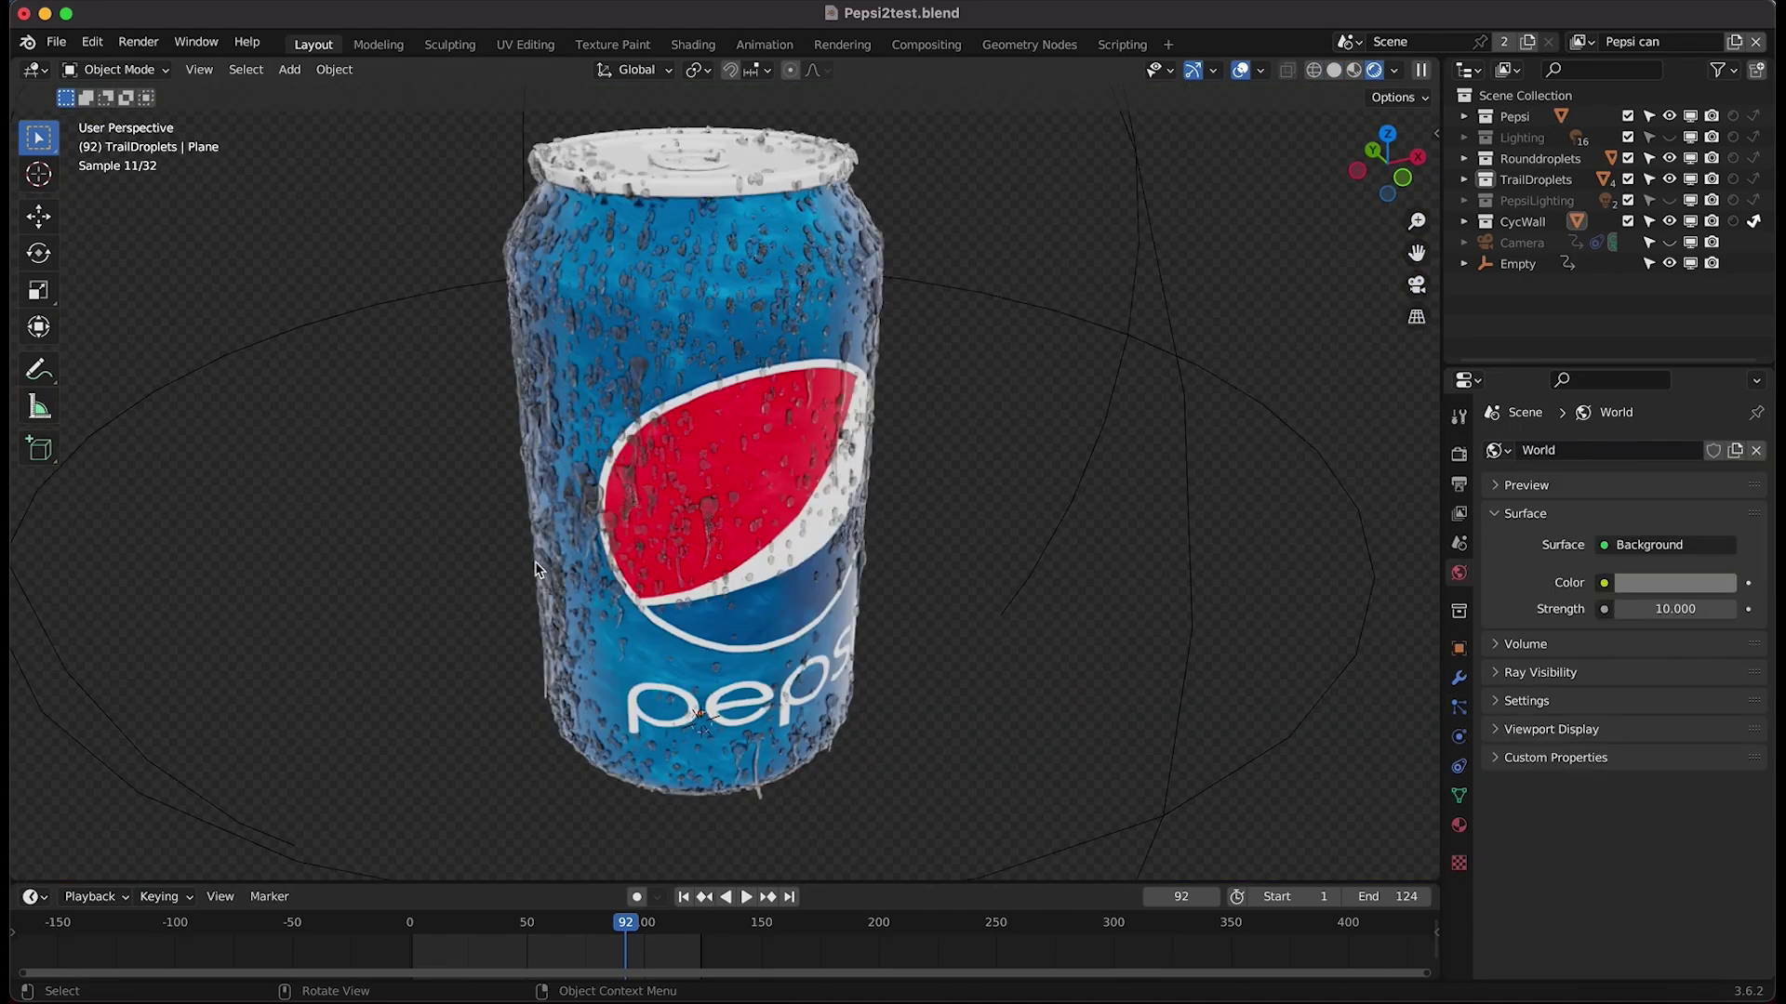
- Select Sphere.002 in the TrailDroplets collection and examine the Glass BSDF settings and colour of its water material
click(1464, 179)
click(1552, 200)
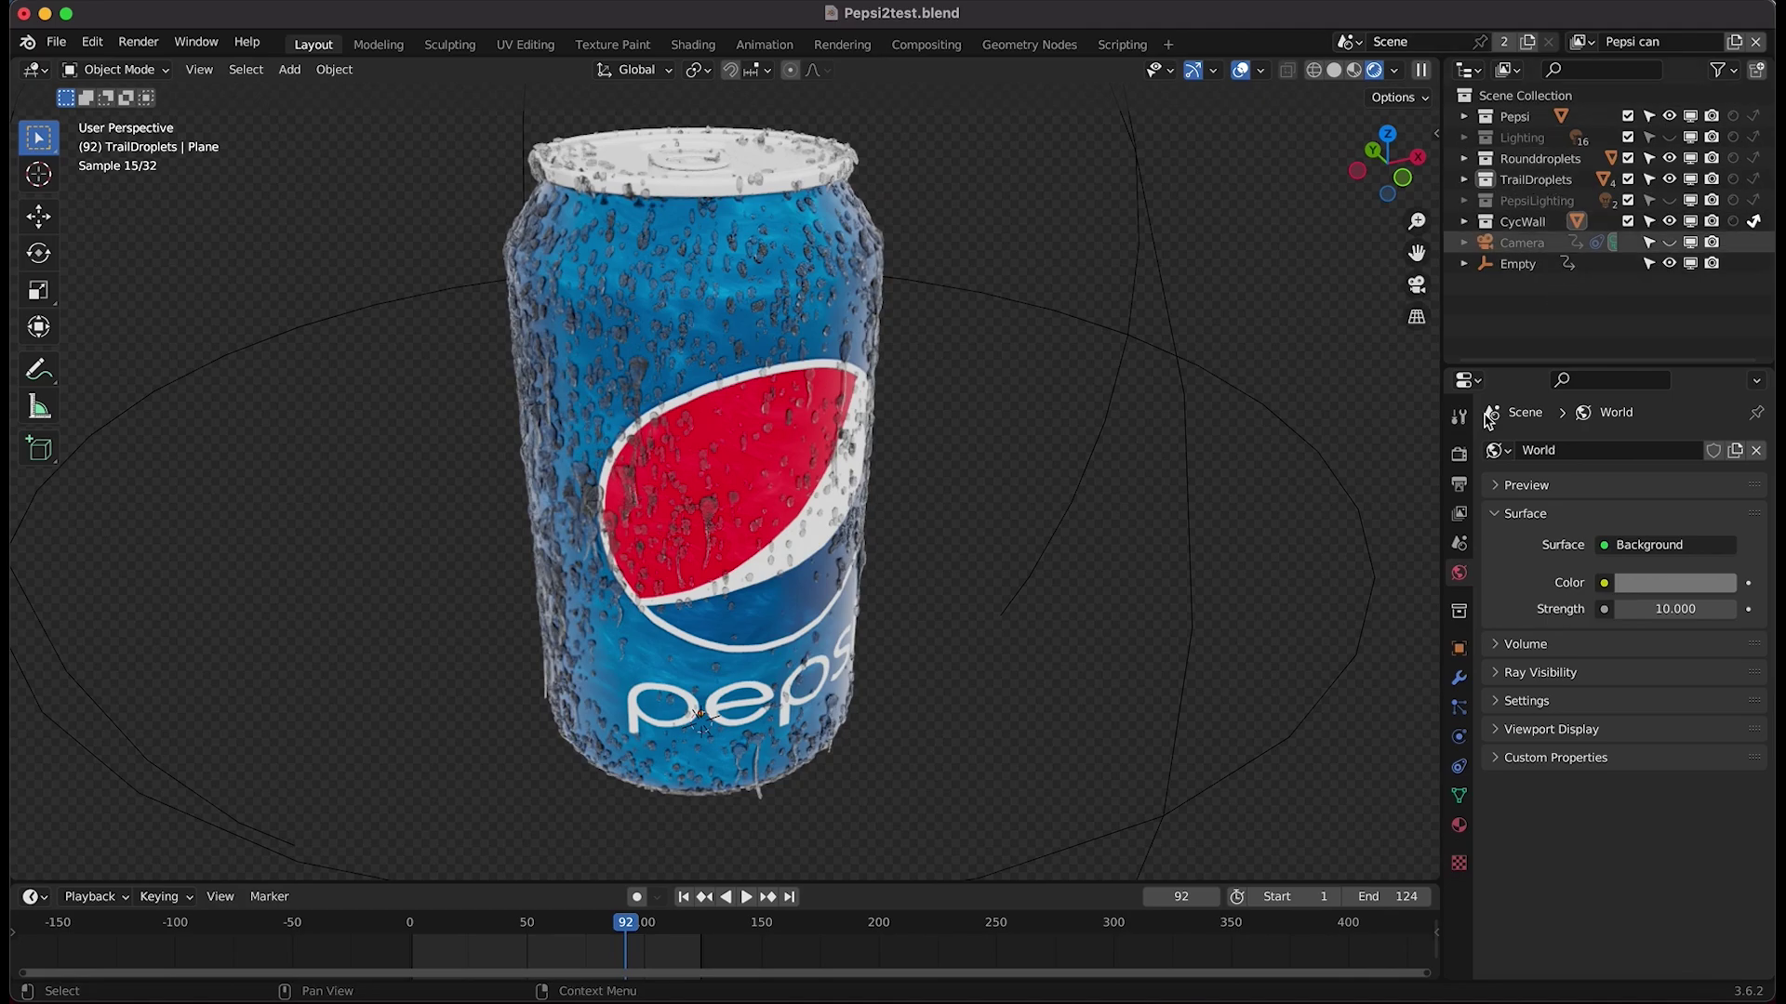
click(1458, 825)
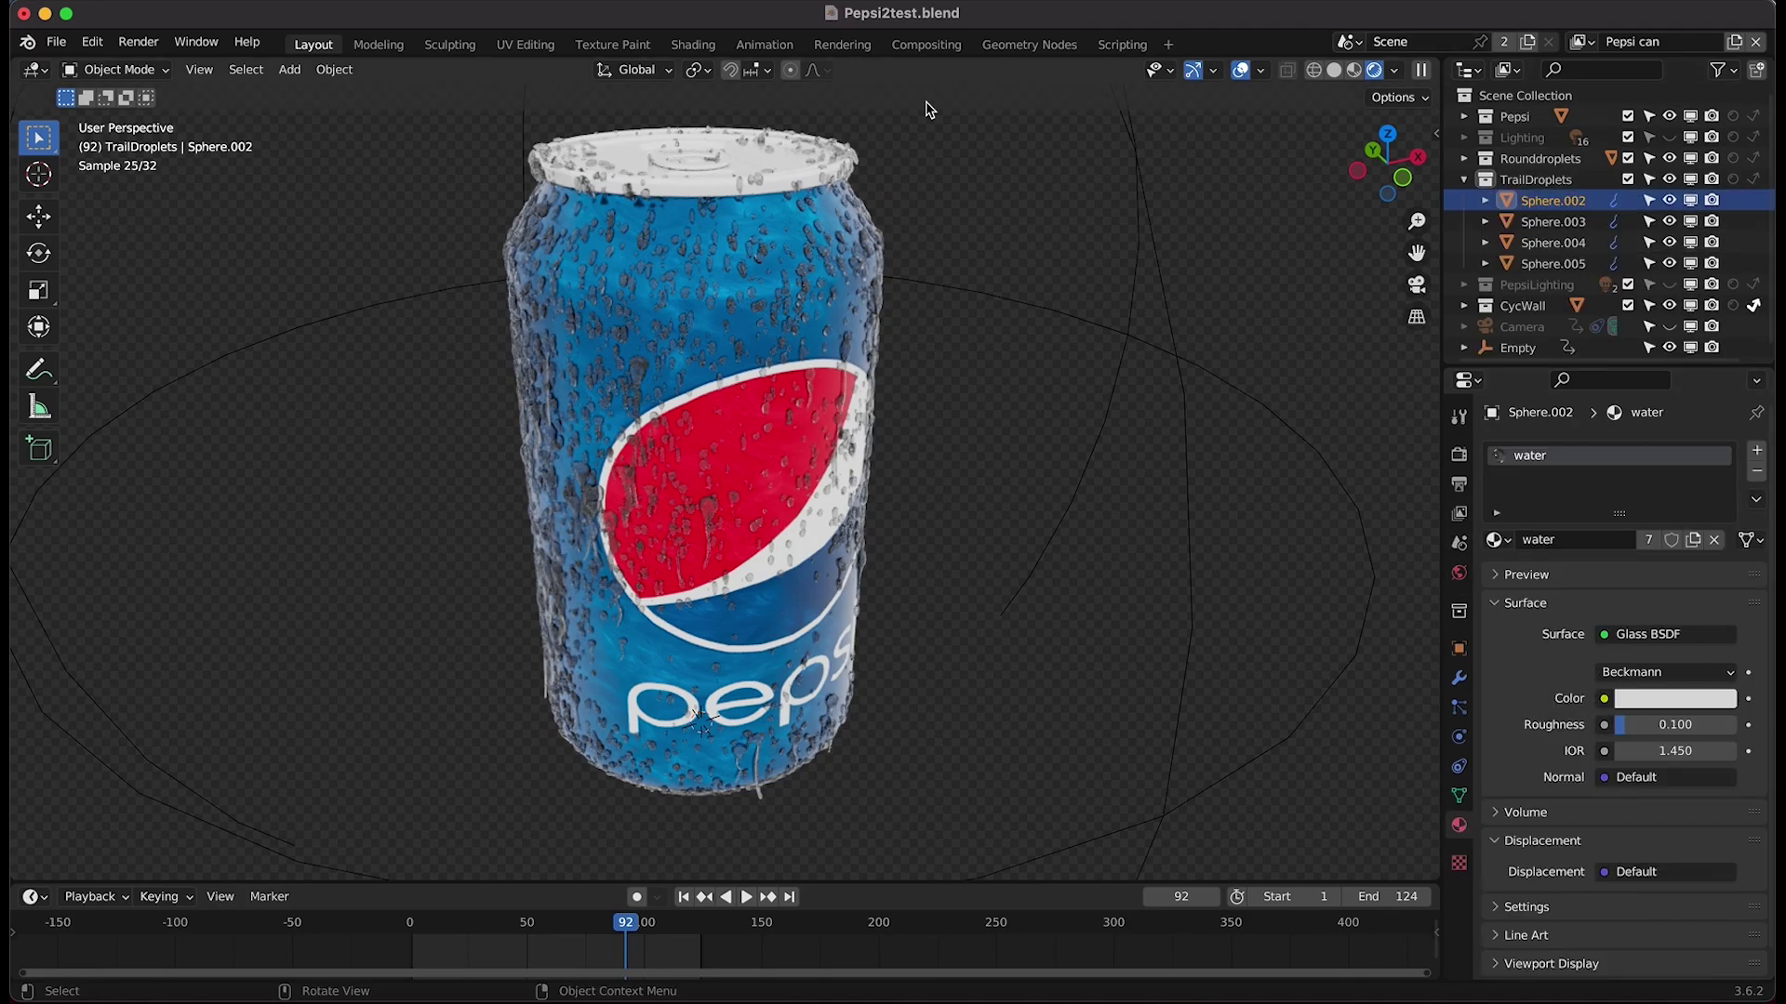
click(1661, 700)
click(1720, 408)
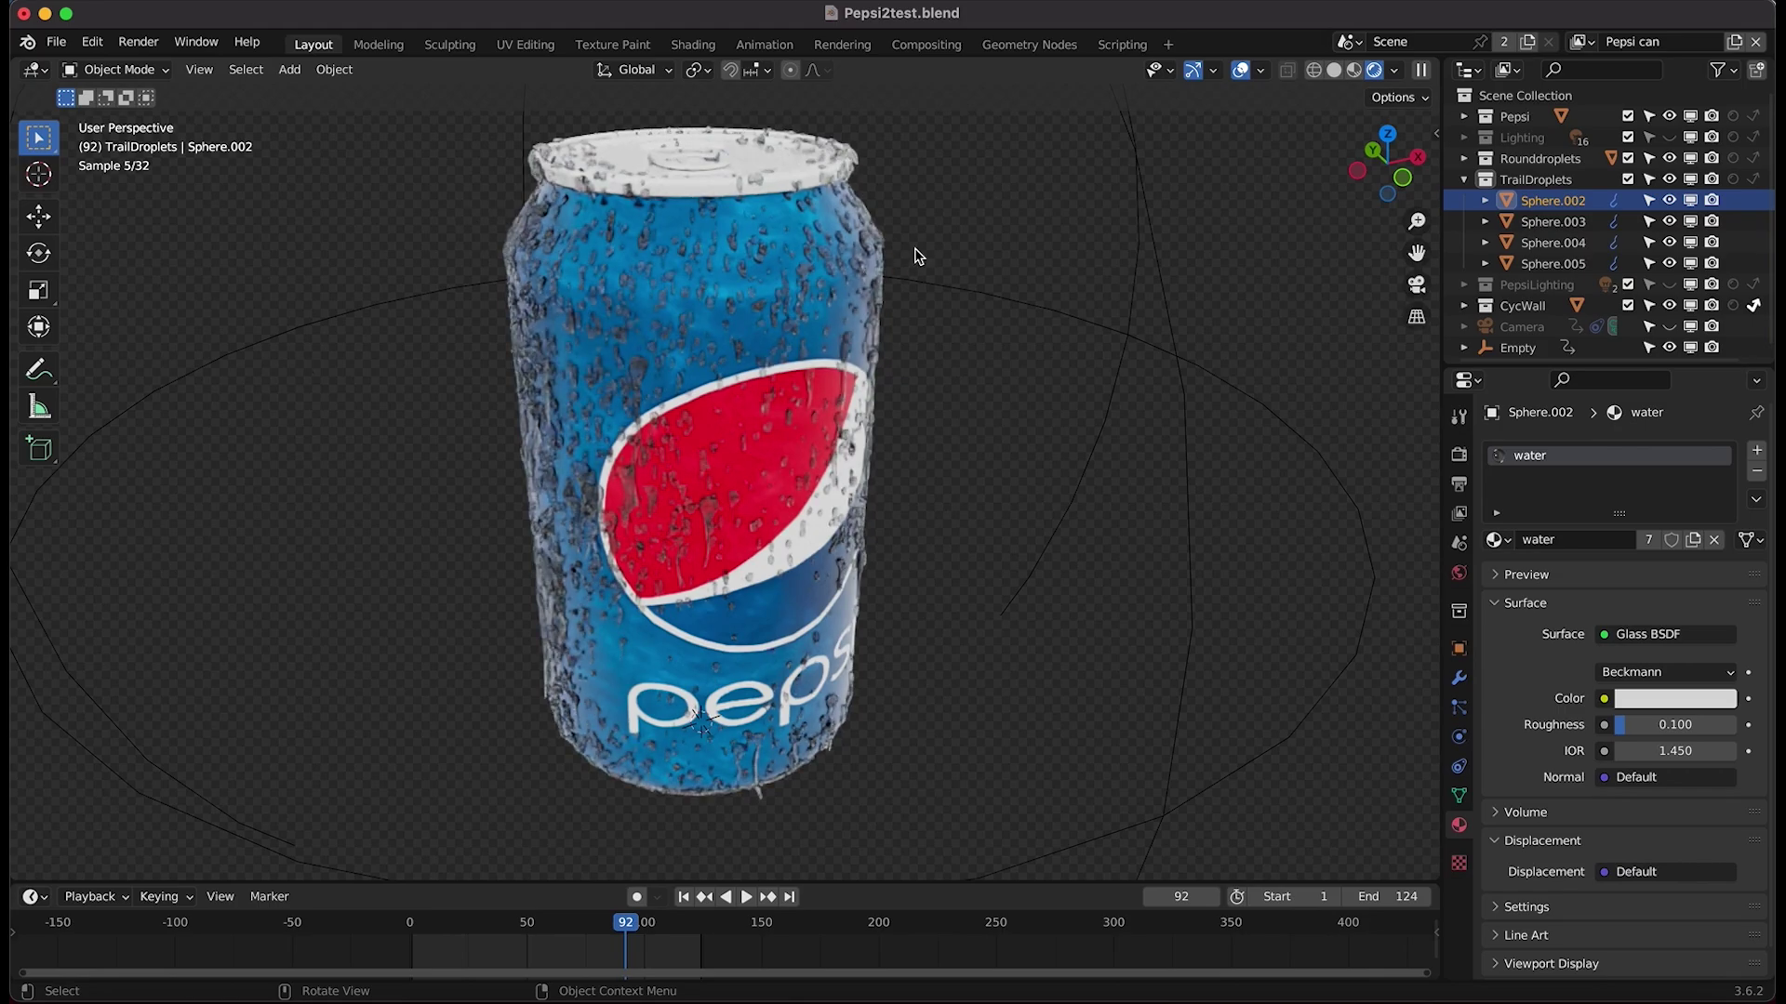
- Return to solid shading and select the CycWall backdrop plane to examine its Glossy BSDF material
key(z)
click(868, 474)
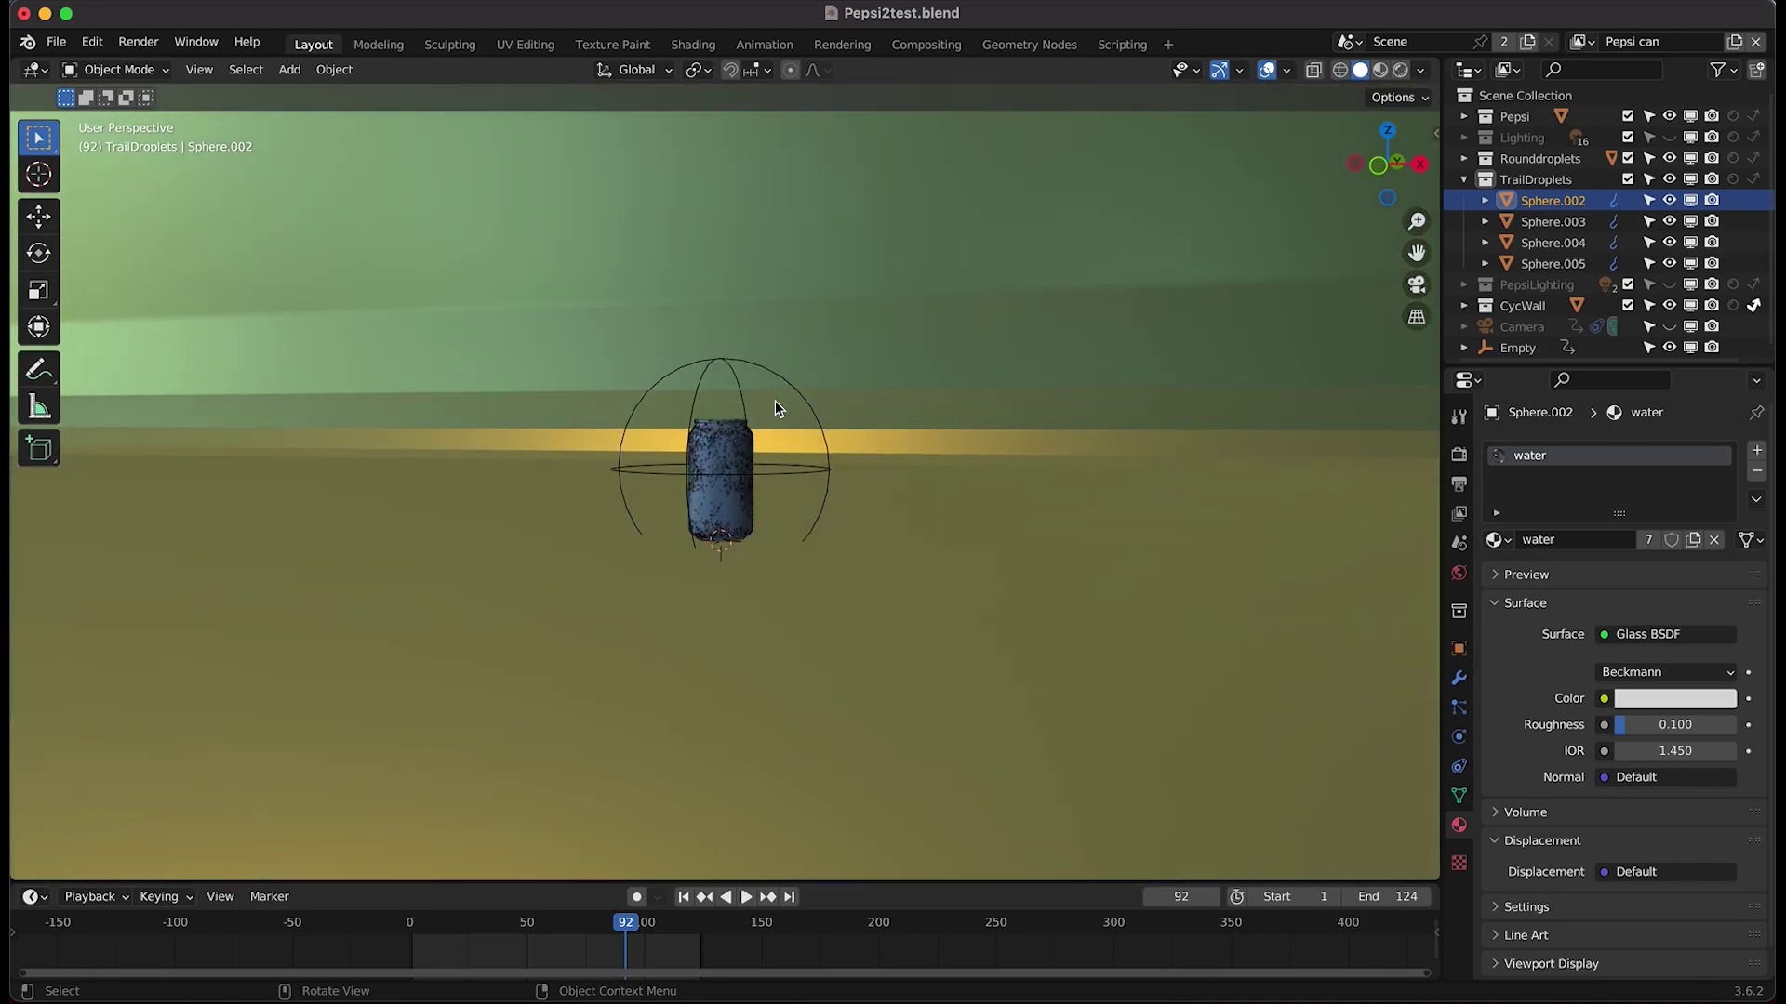
click(957, 481)
scroll(957, 481, right, 10)
scroll(957, 481, left, 5)
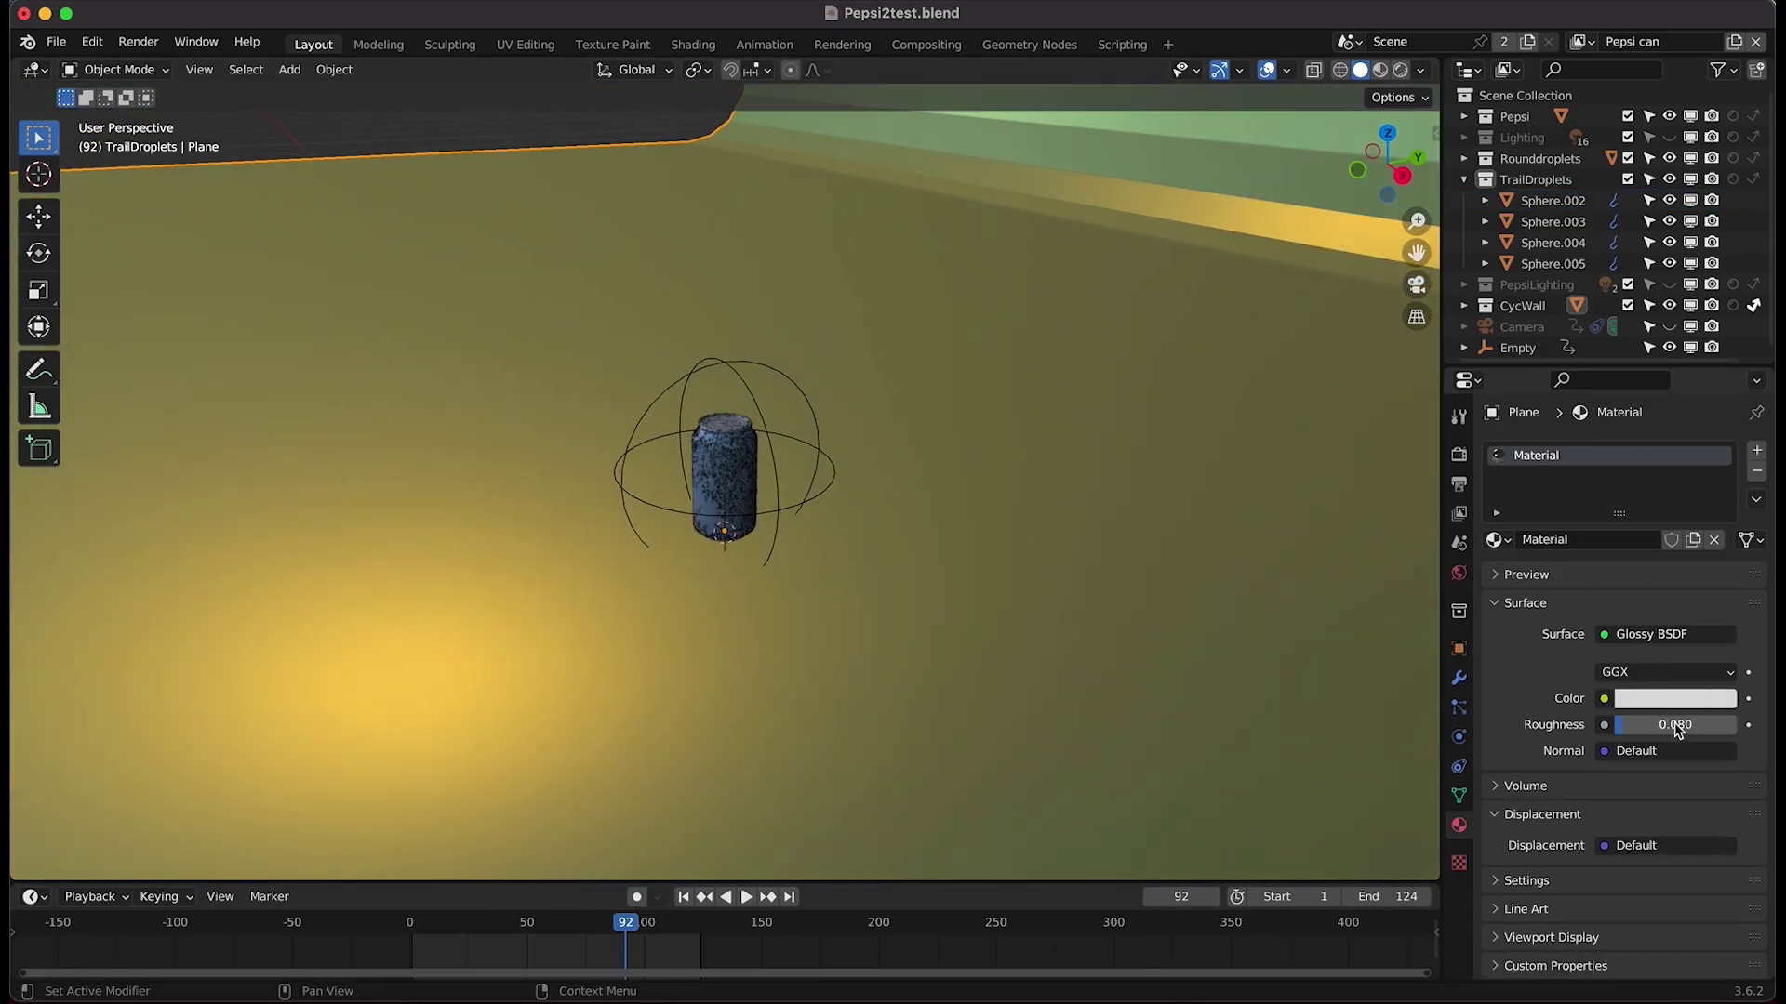
scroll(822, 544, down, 5)
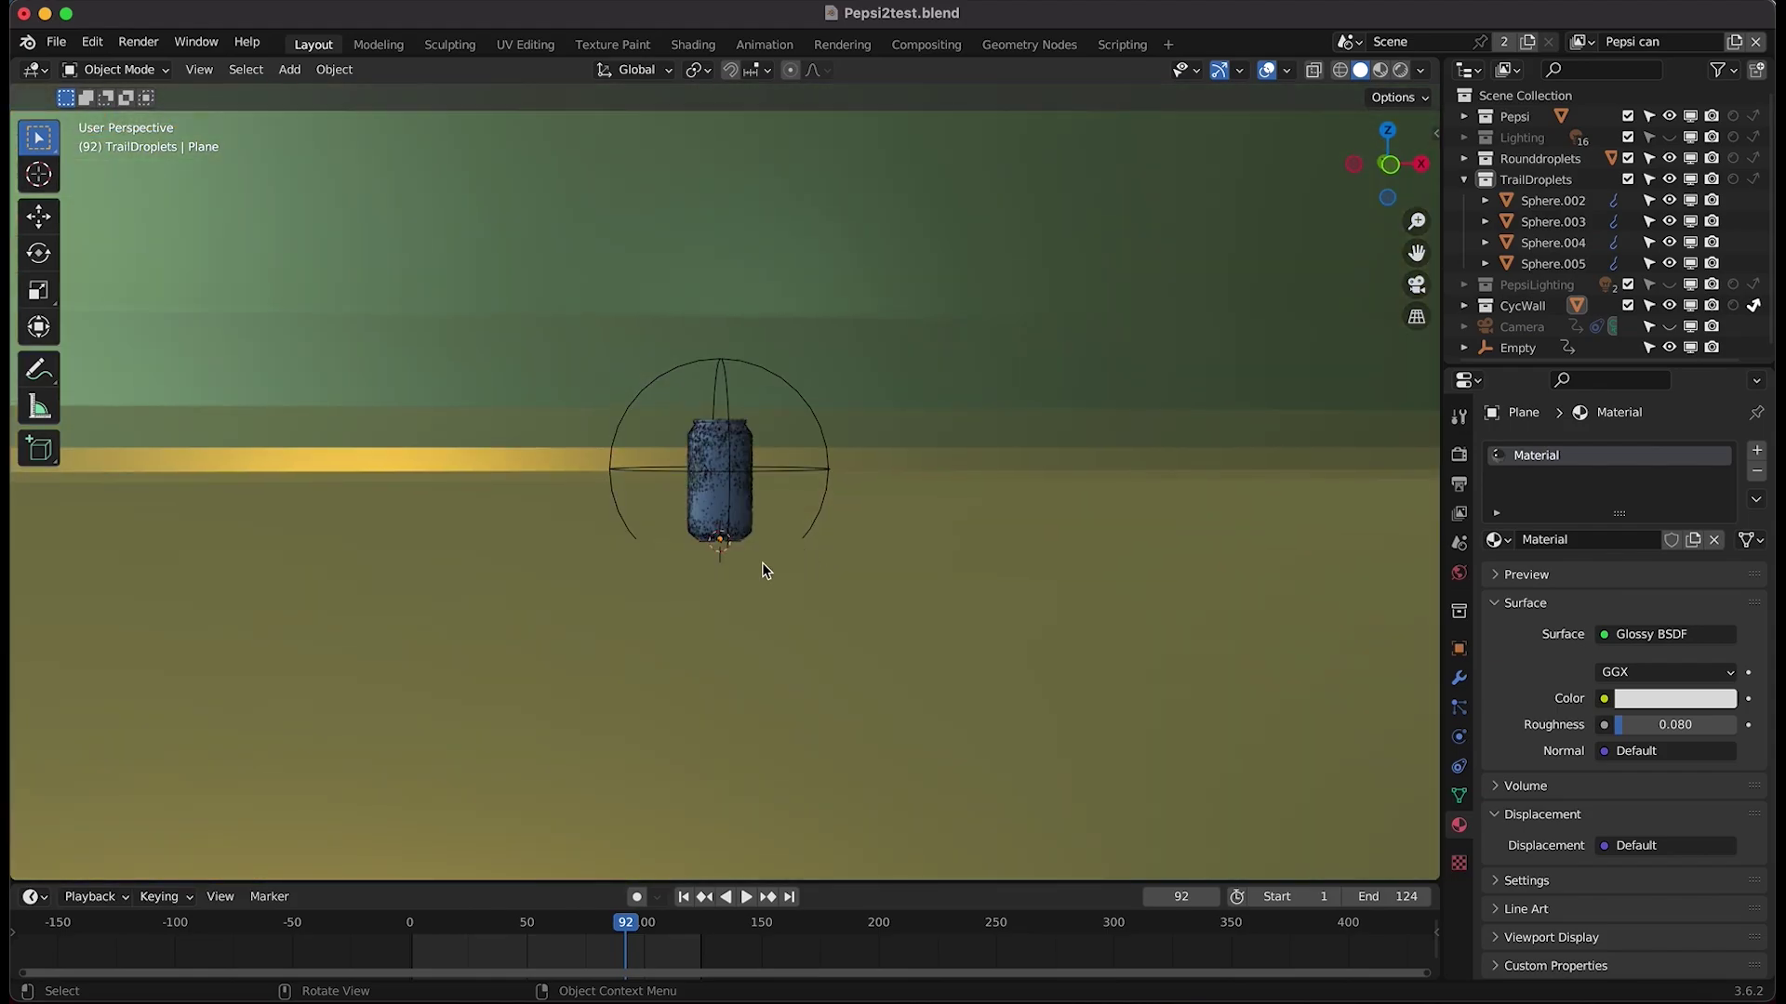
- Display the can on the glossy backdrop in rendered shading and set the world background strength to 2
key(z)
click(956, 534)
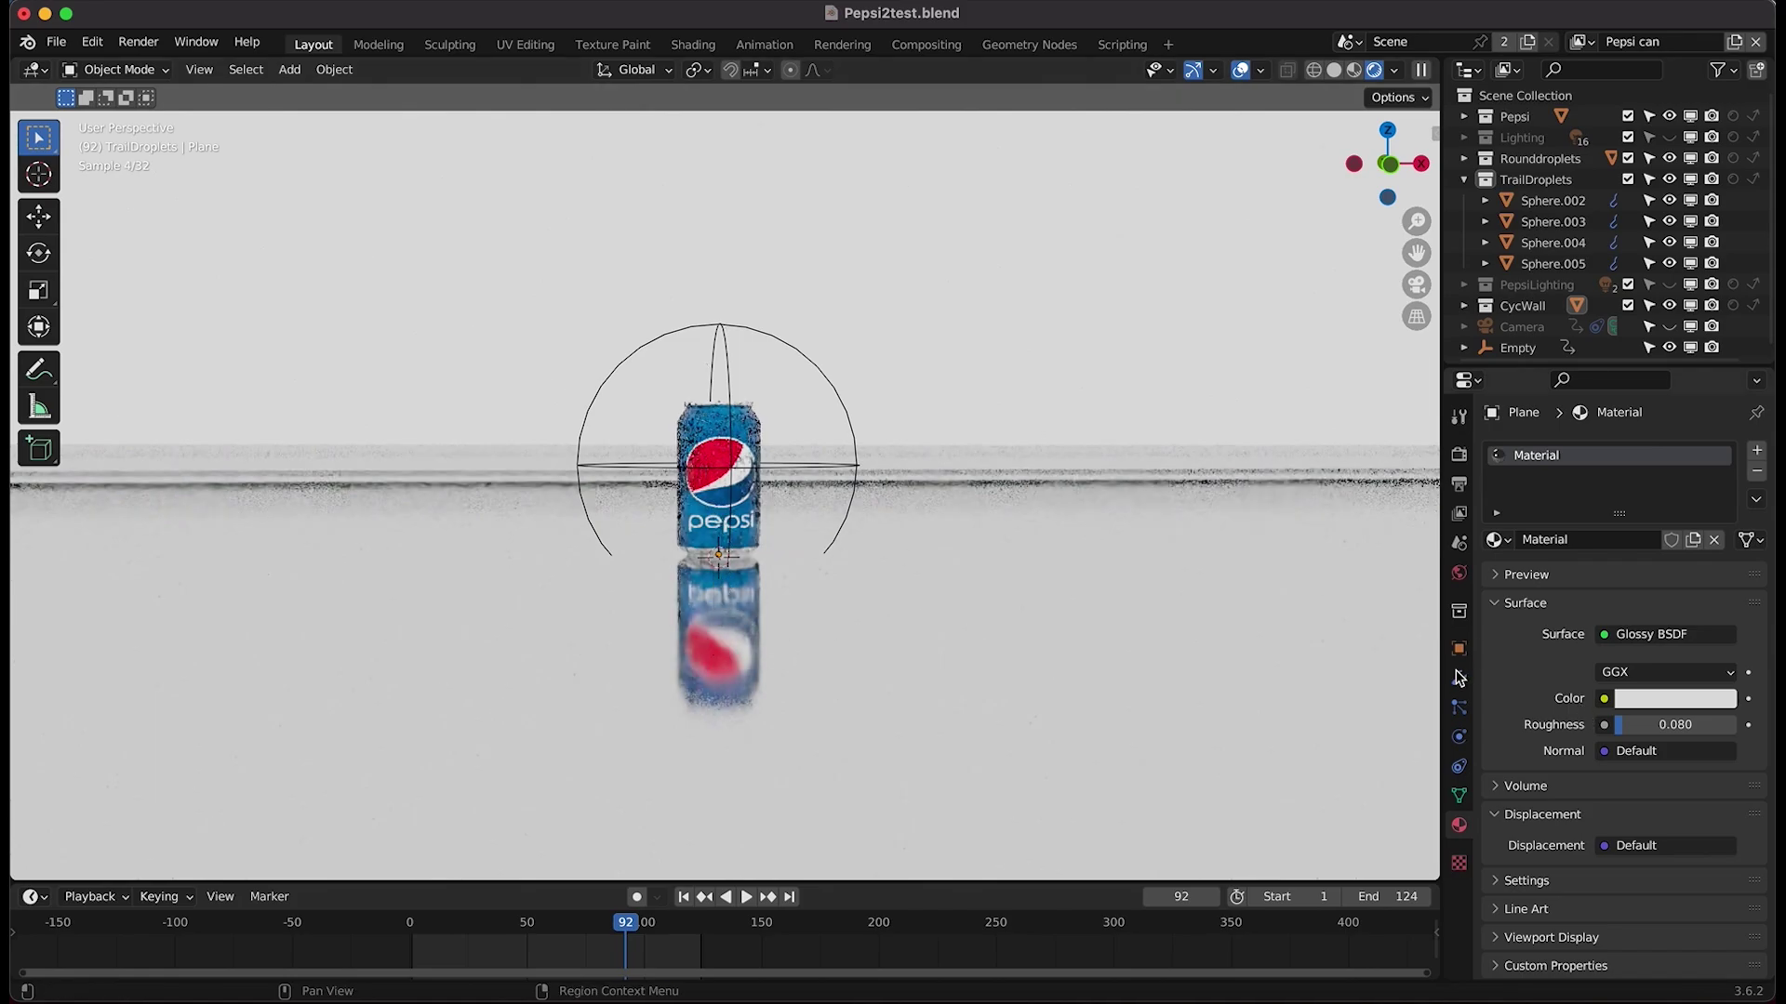
click(1458, 573)
click(1652, 607)
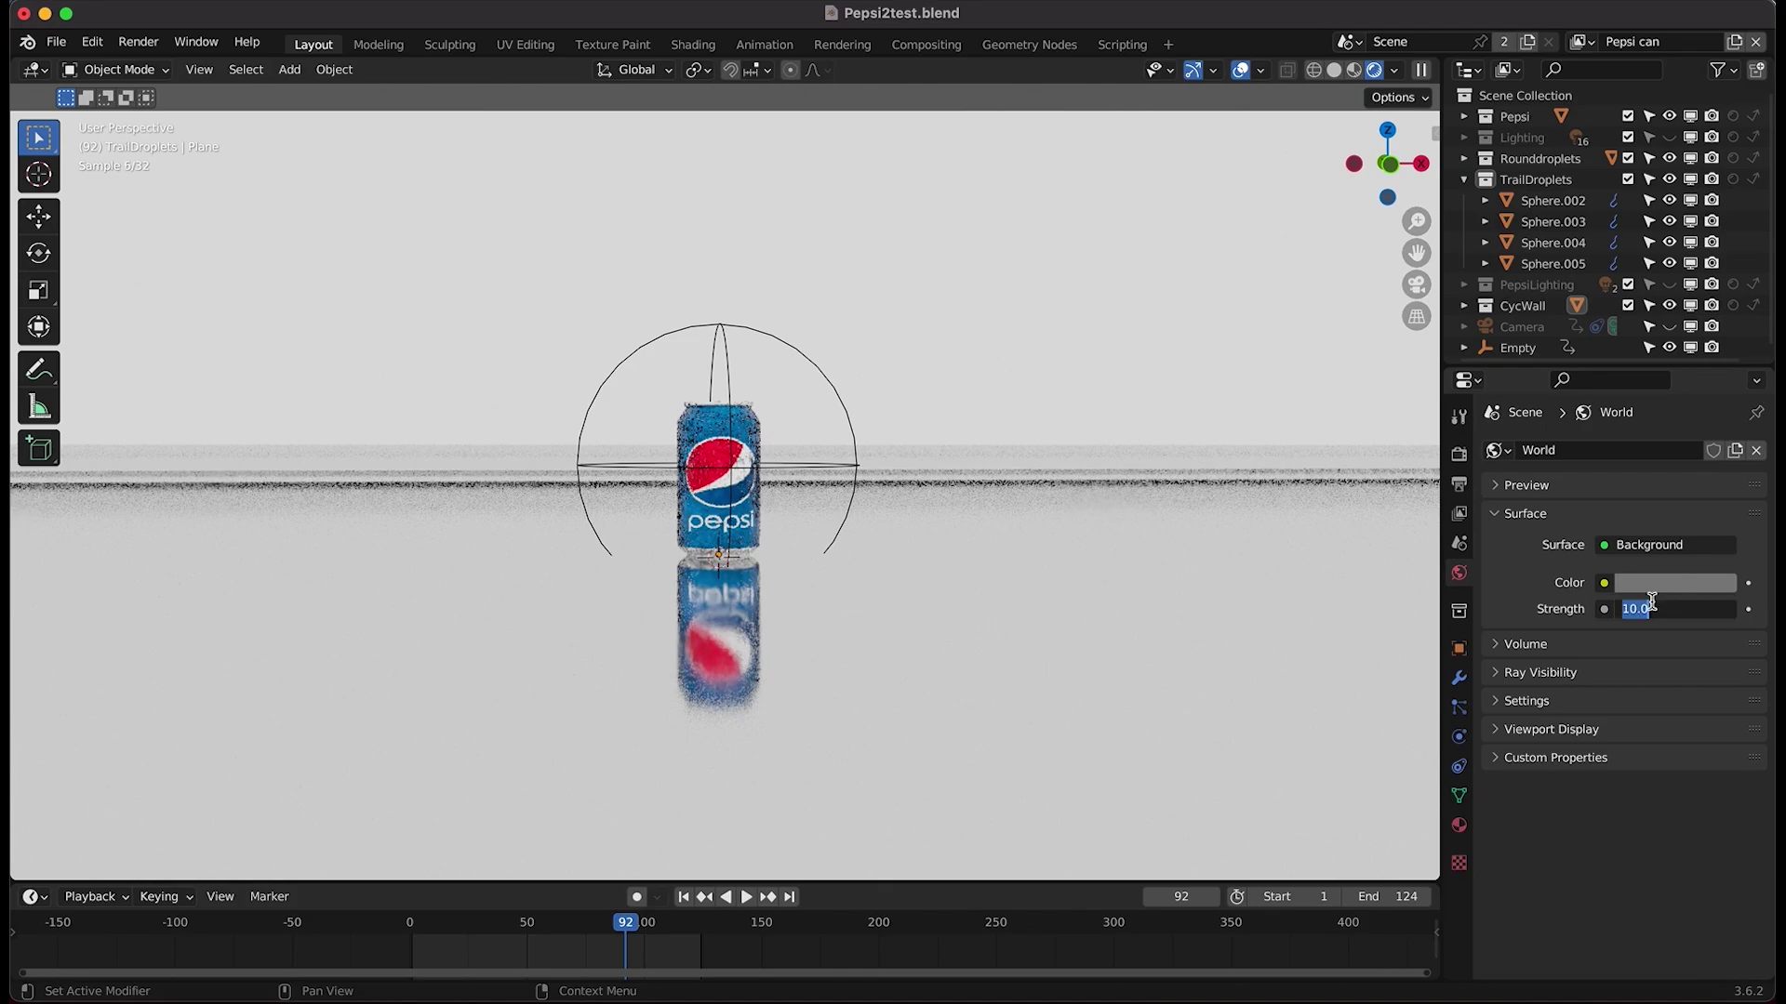
text(2)
key(Return)
- View the rendered scene through the active camera at frame 1
click(199, 68)
mouse_move(233, 332)
click(489, 324)
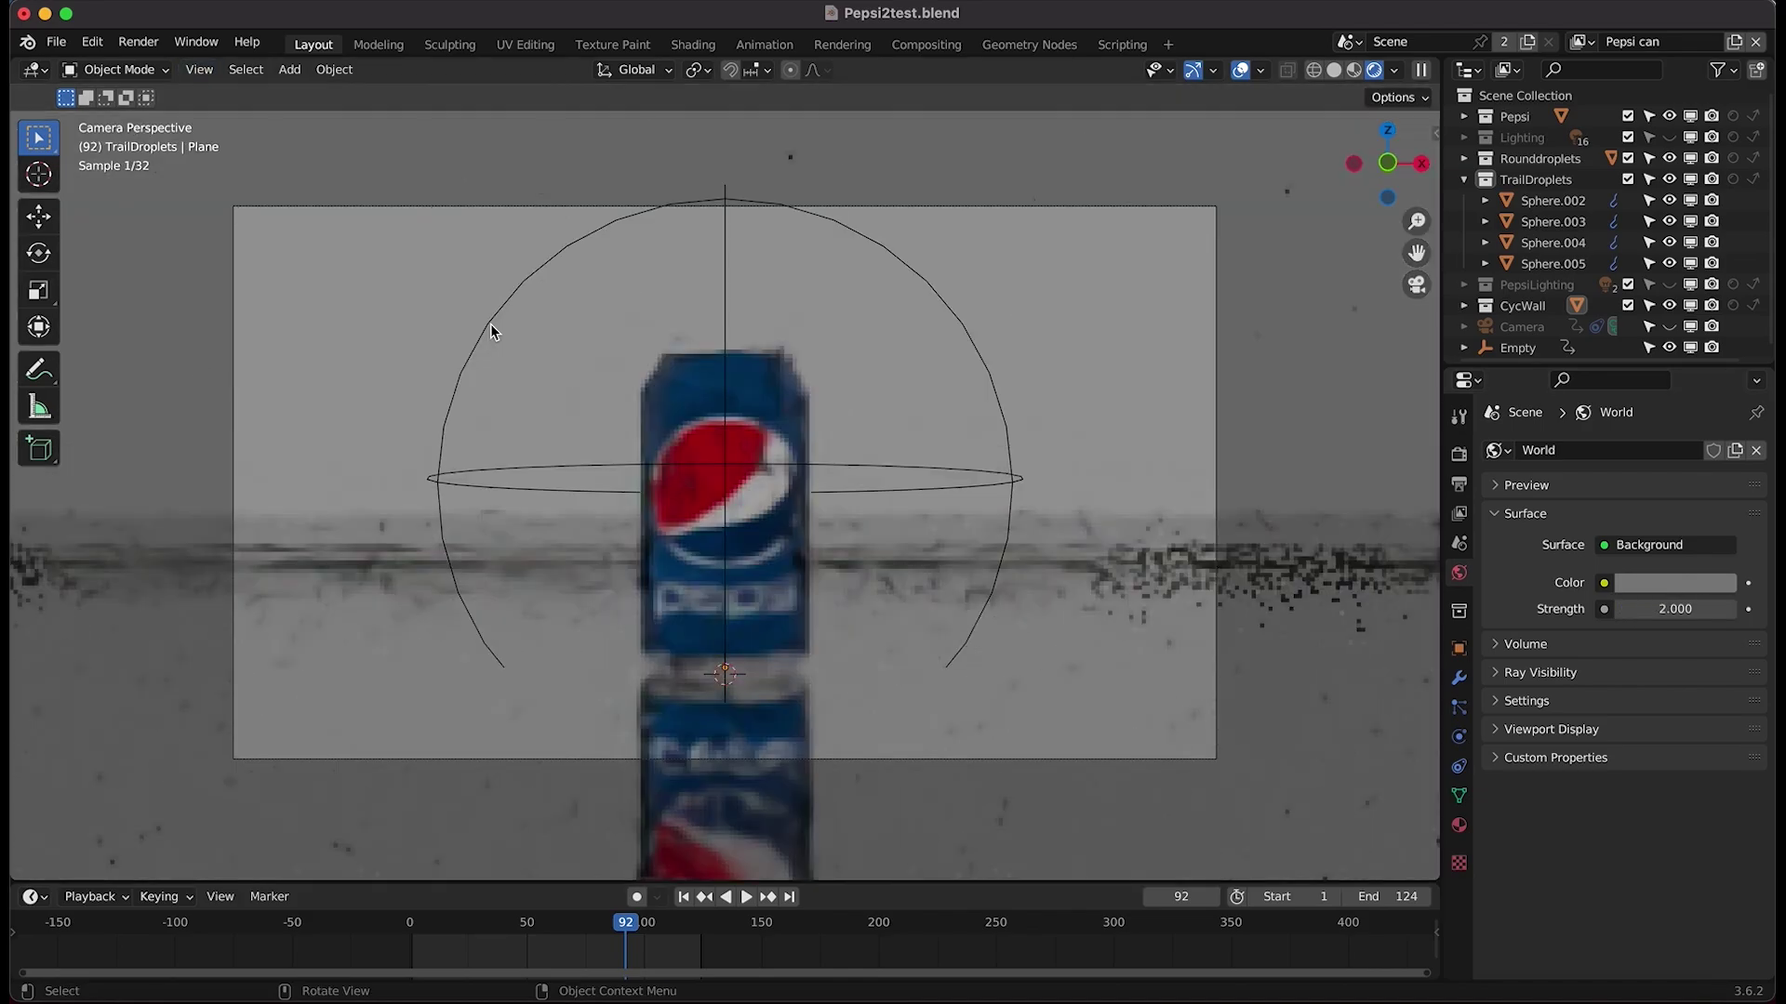
key(shift+Left)
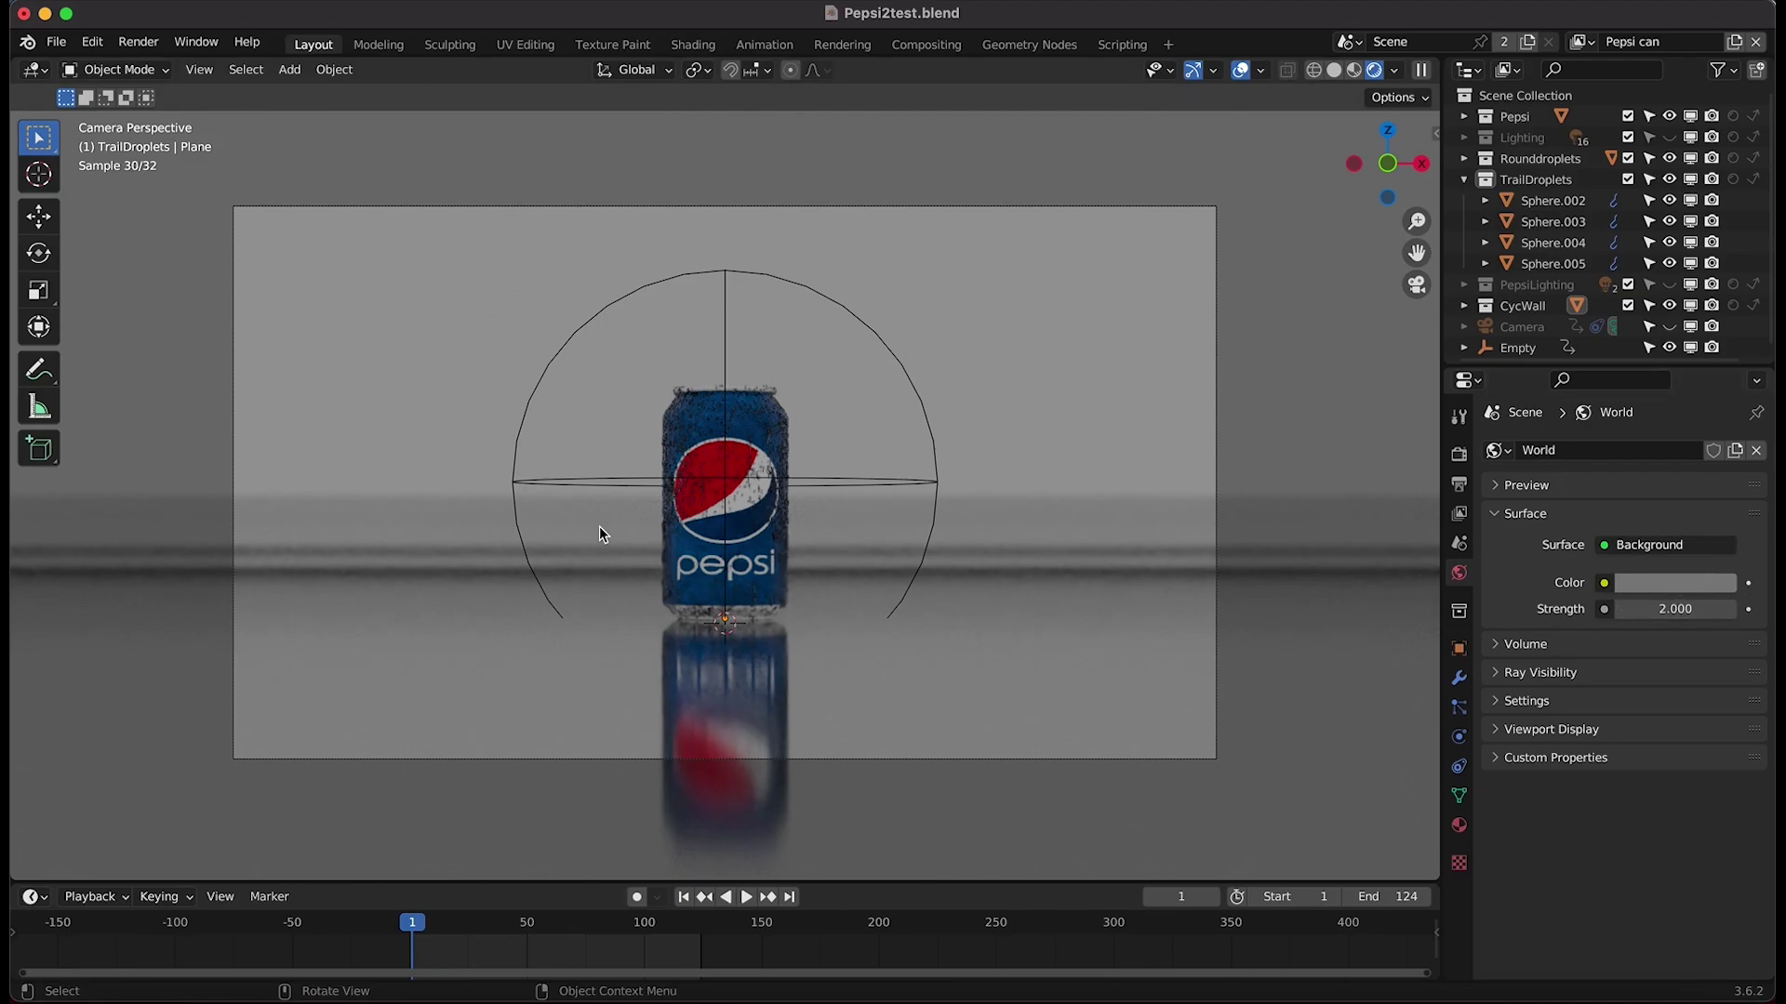
- Set the world background strength to 0
click(1662, 608)
text(0)
key(Return)
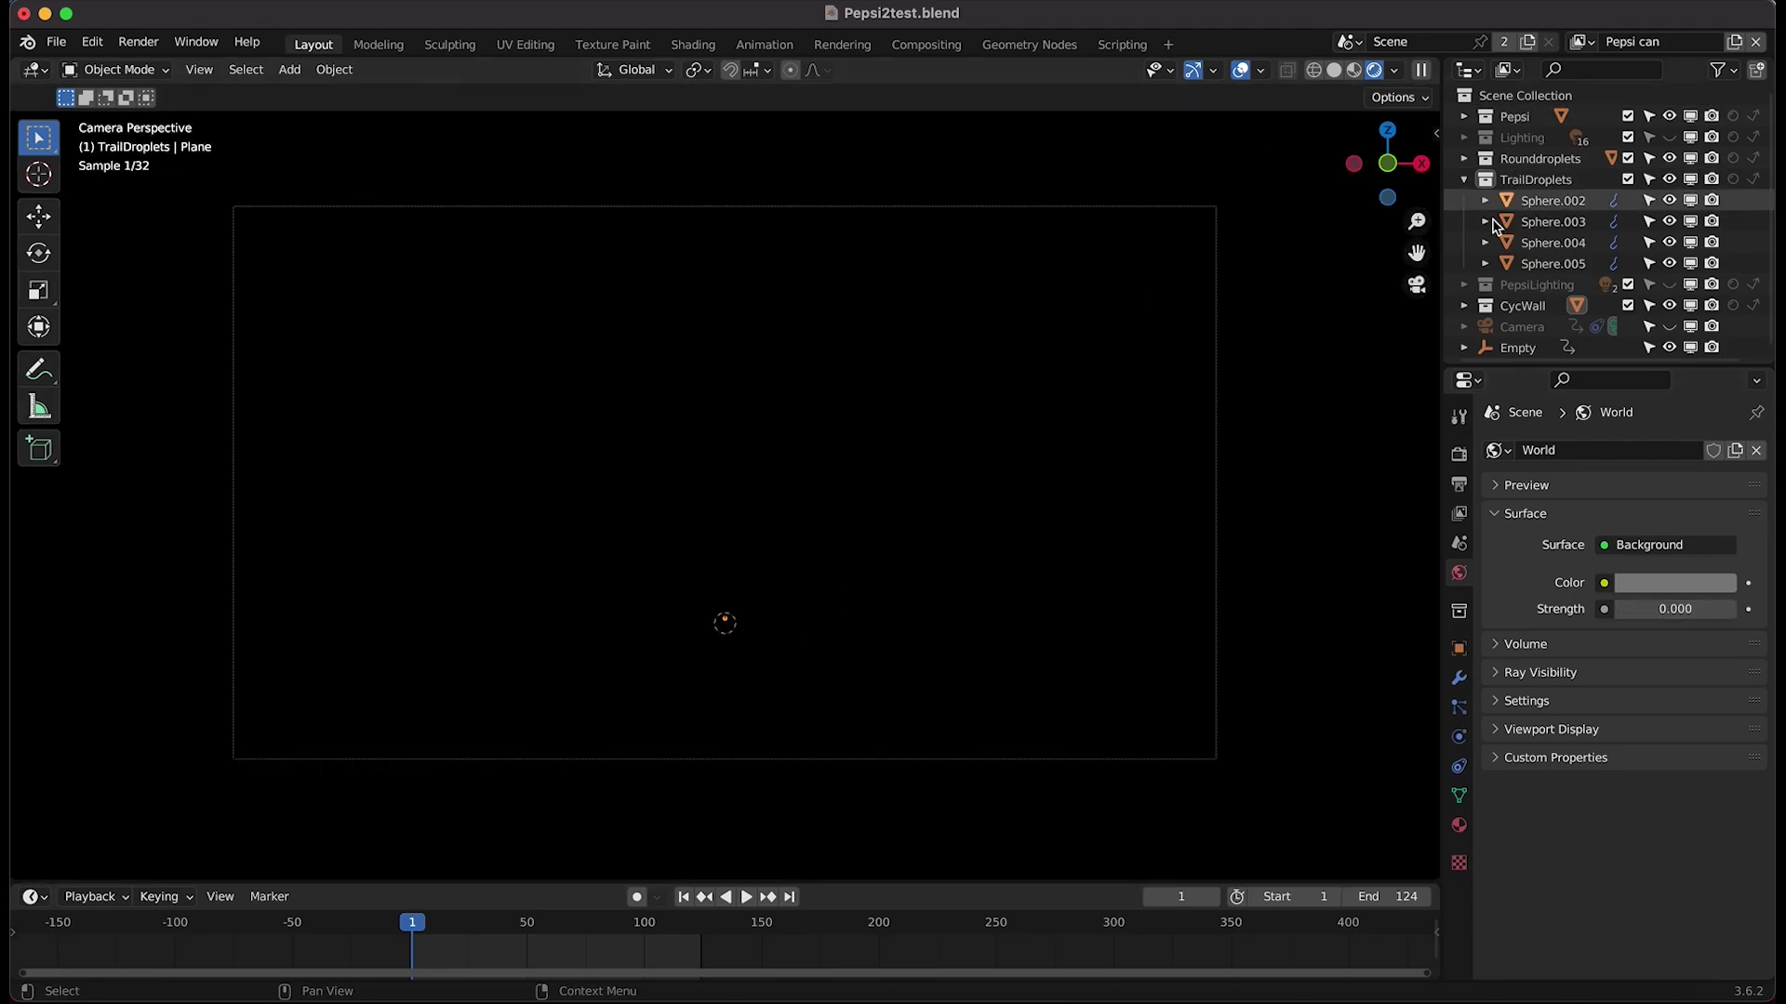
- Expand the Lighting collection and make its lights visible in the viewport
click(1464, 180)
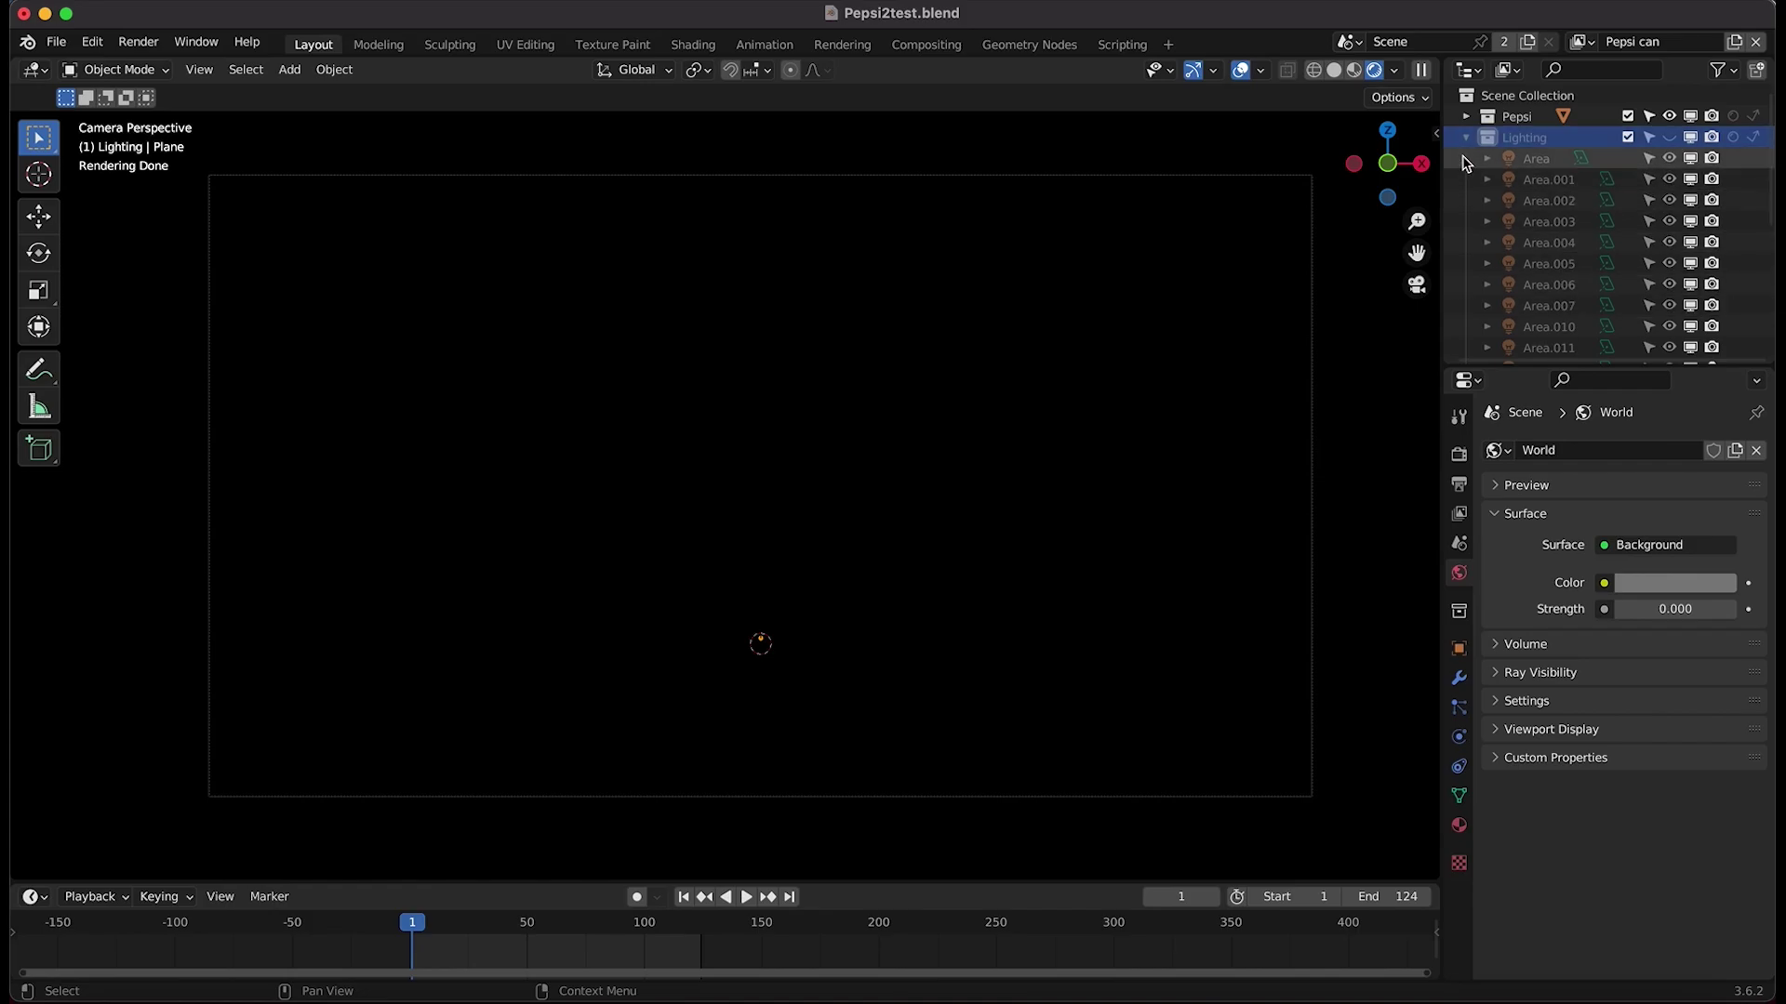
click(1466, 137)
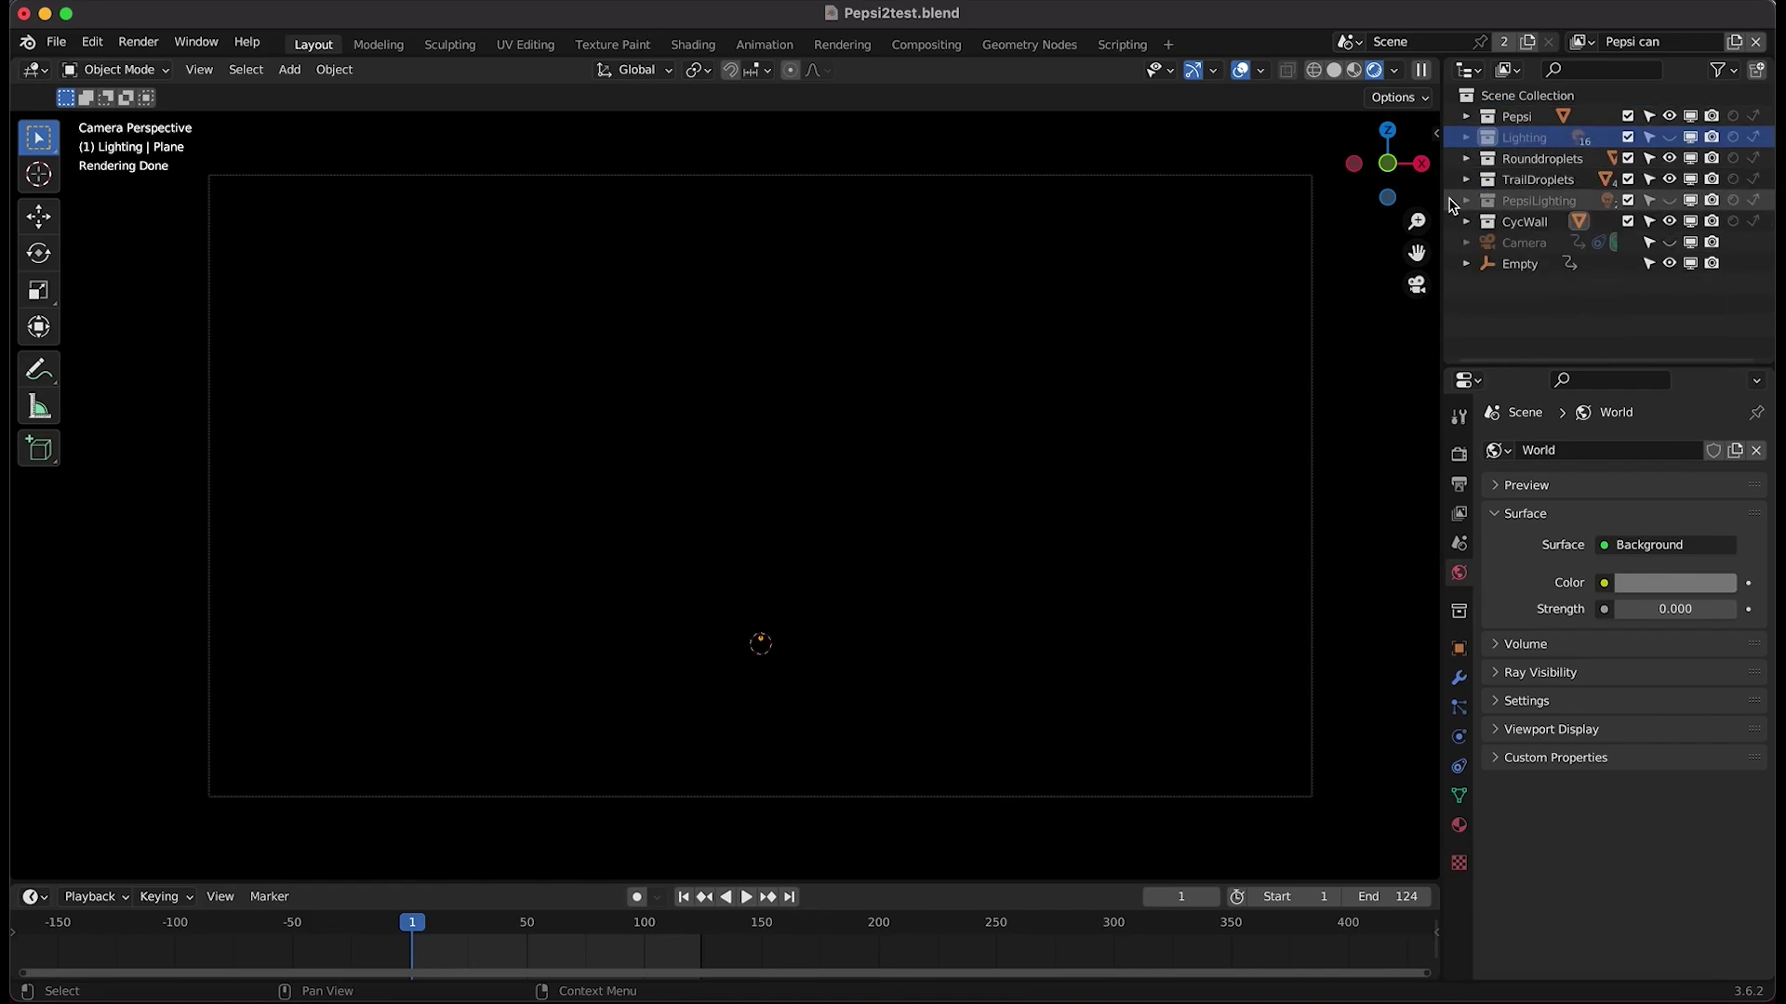
click(1539, 199)
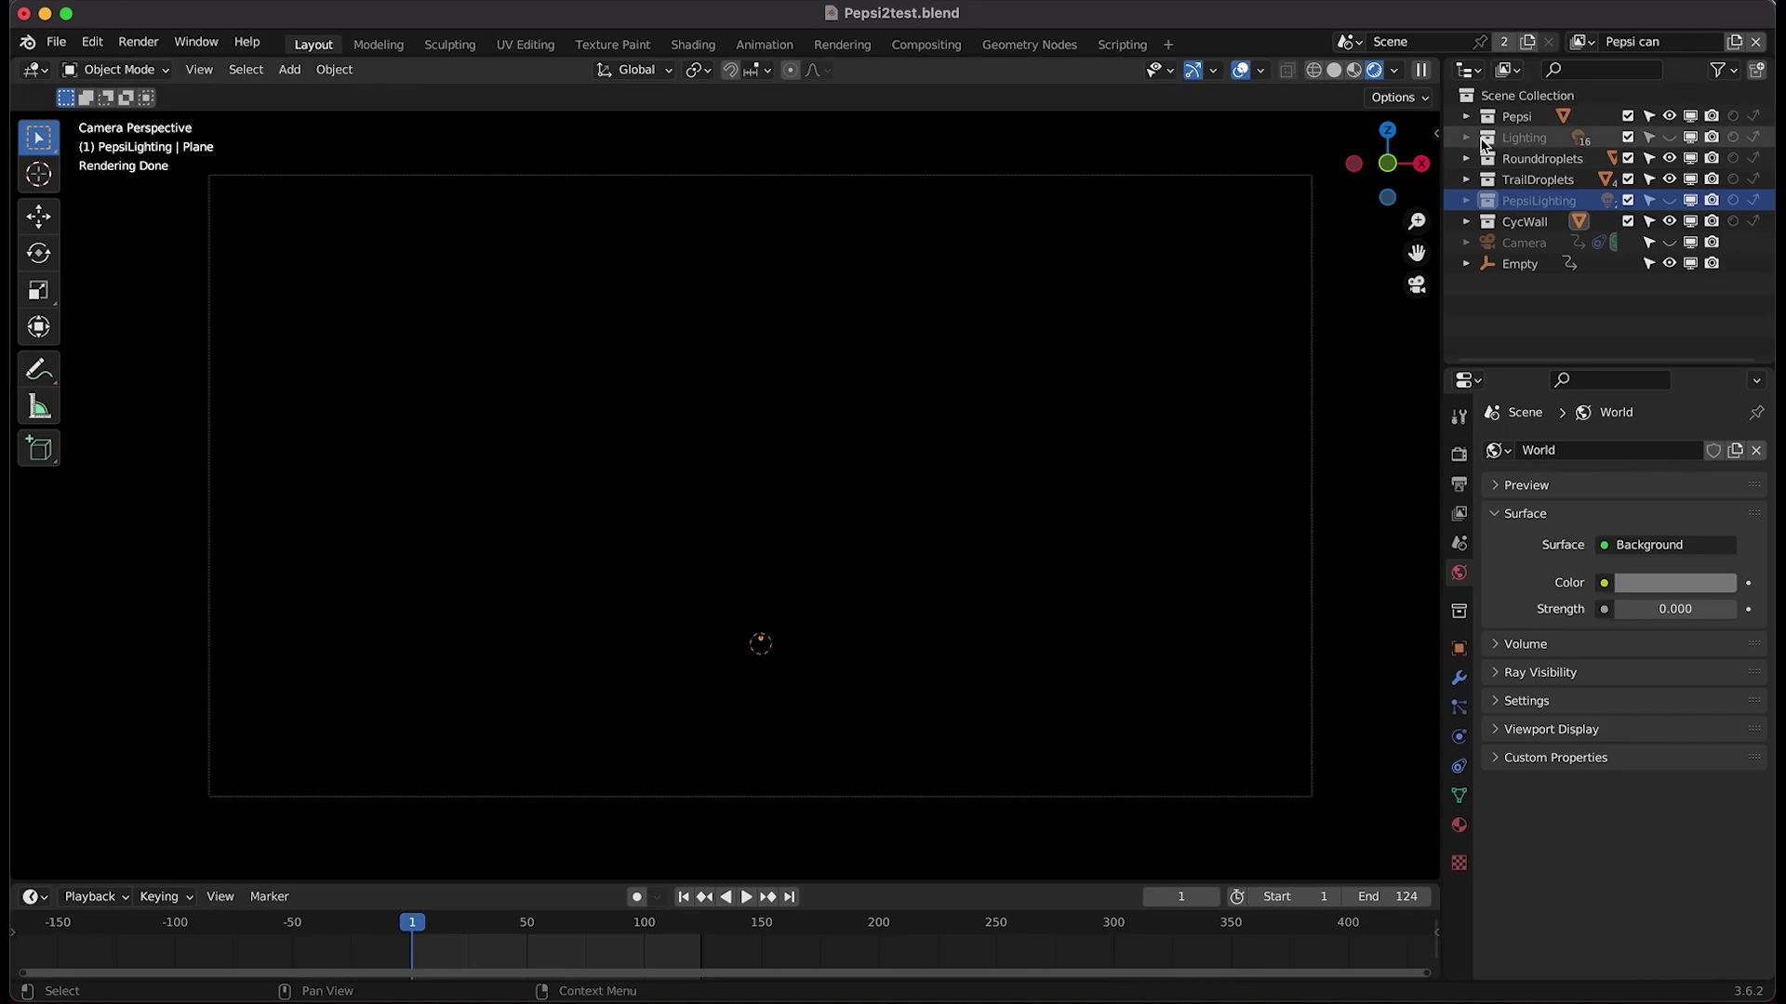
click(1467, 137)
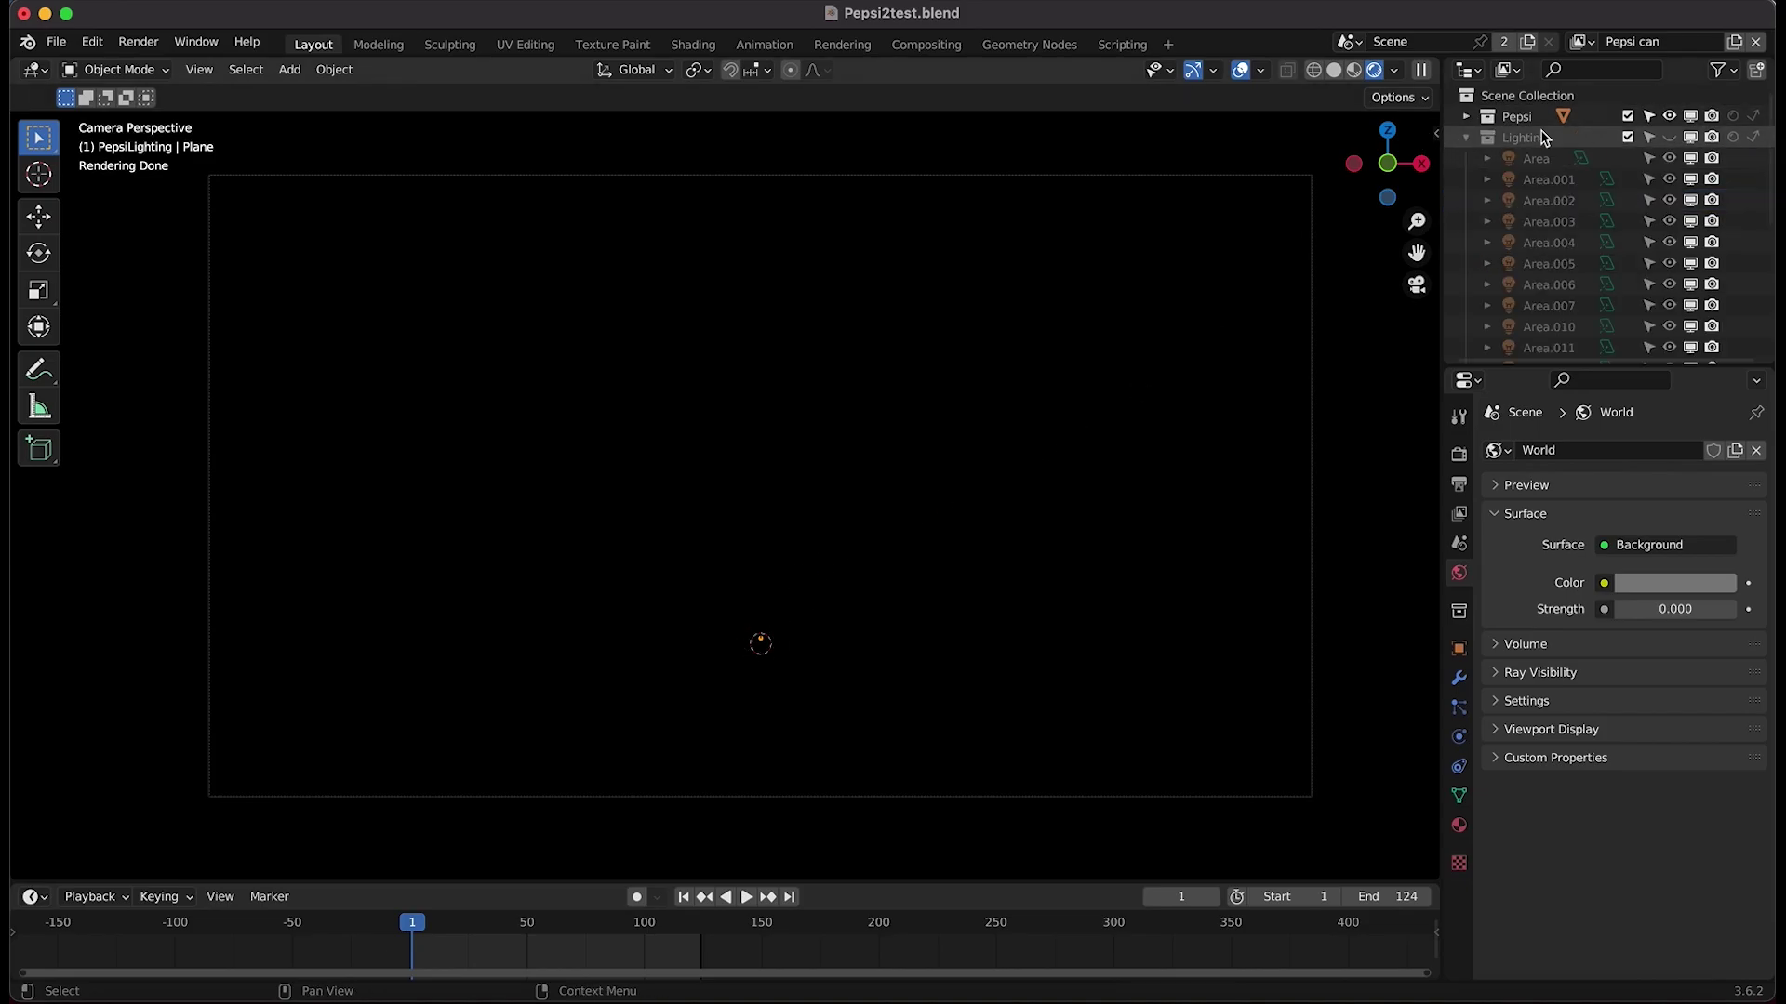
click(1669, 139)
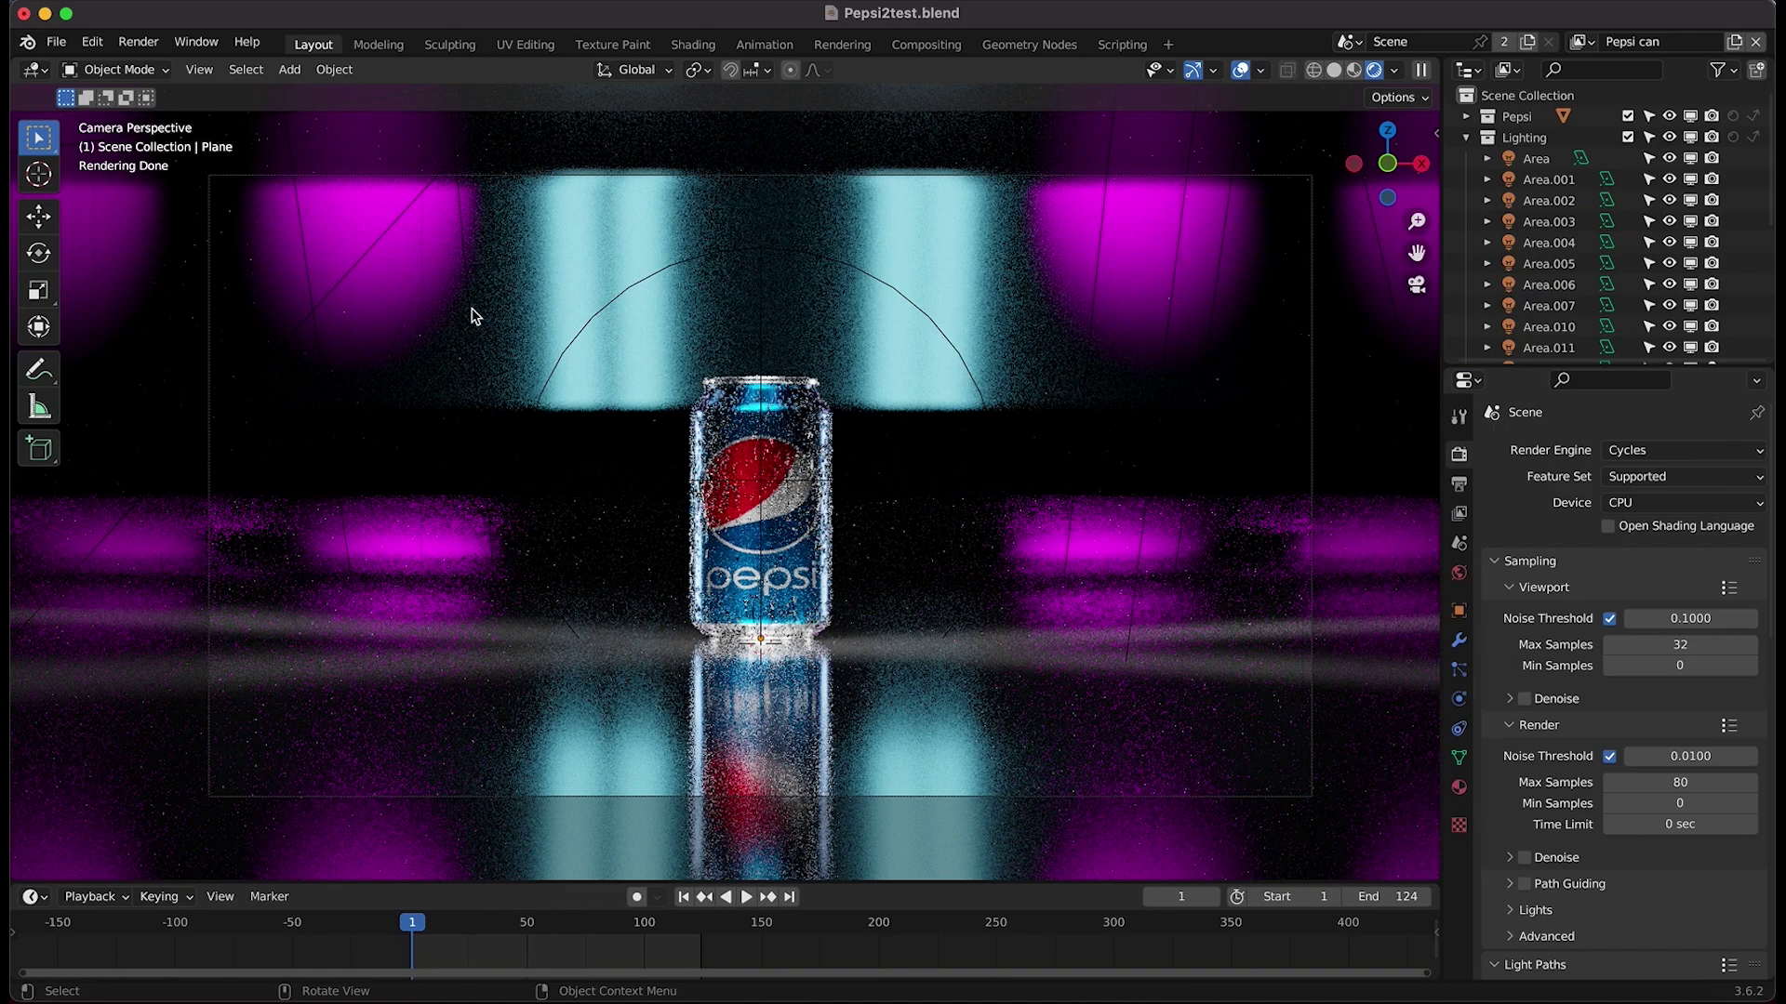
- Hide Area.002 and the lights from Area.005 onward in the Lighting collection
scroll(1535, 303, down, 3)
scroll(1553, 307, down, 1)
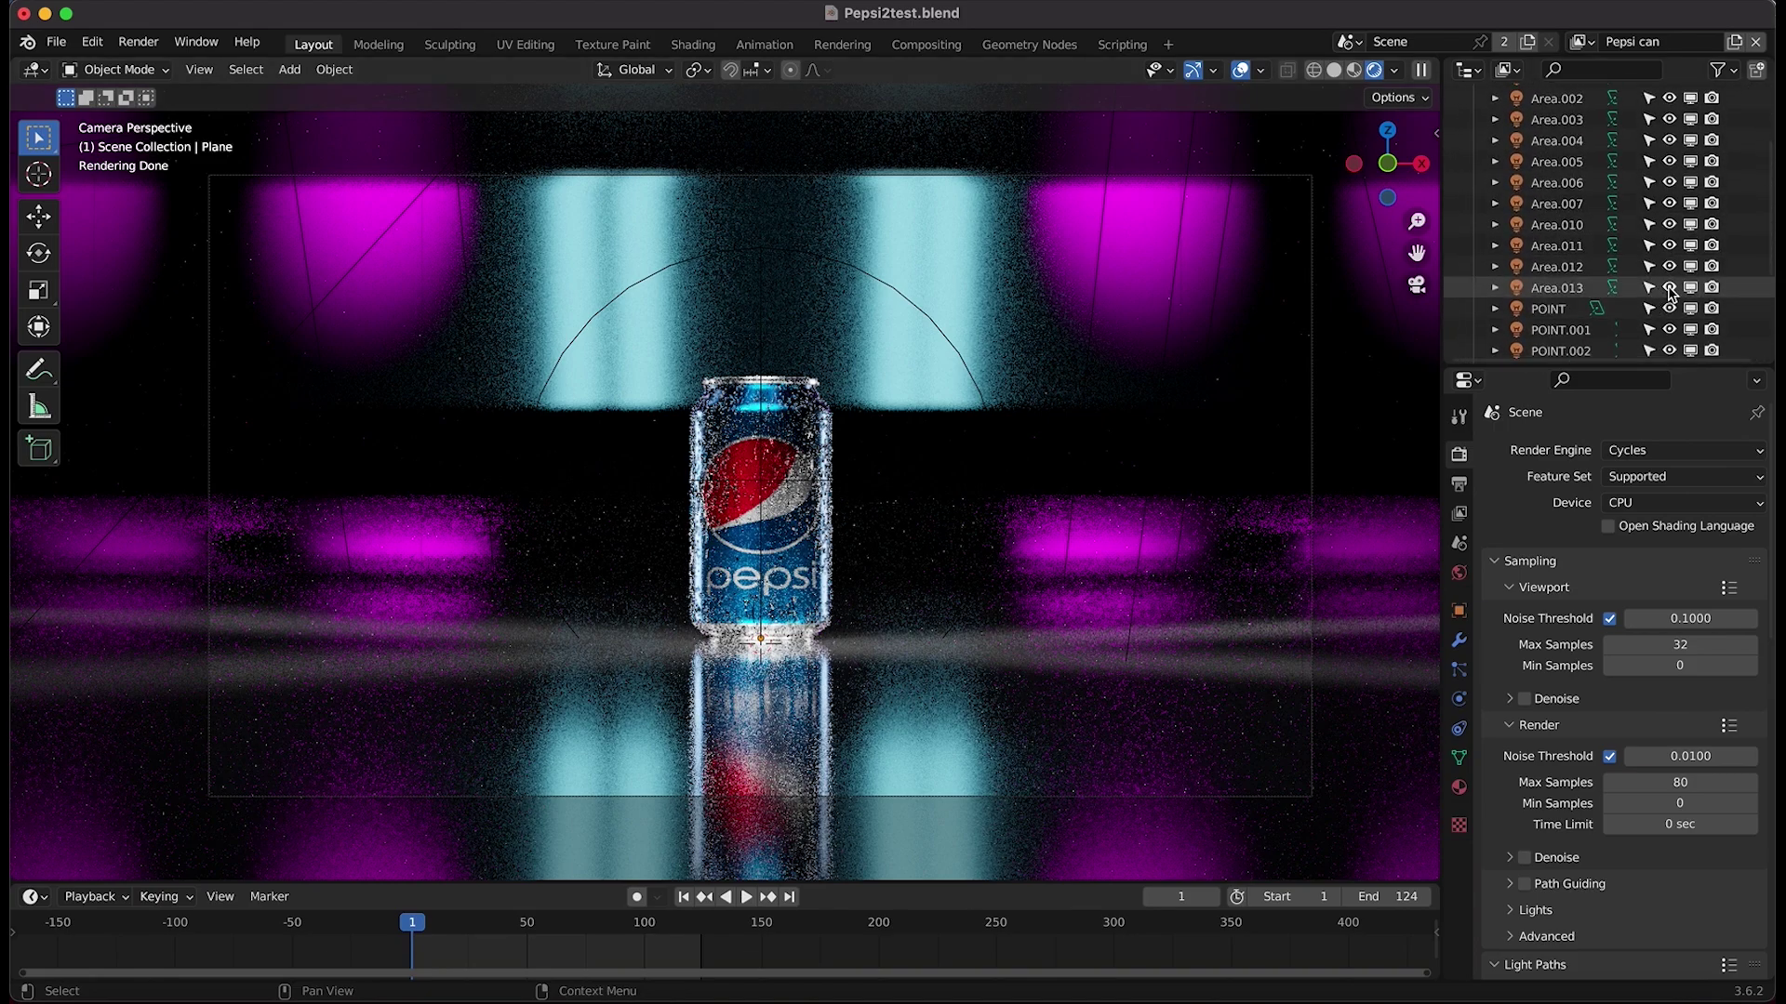
scroll(1669, 334, down, 3)
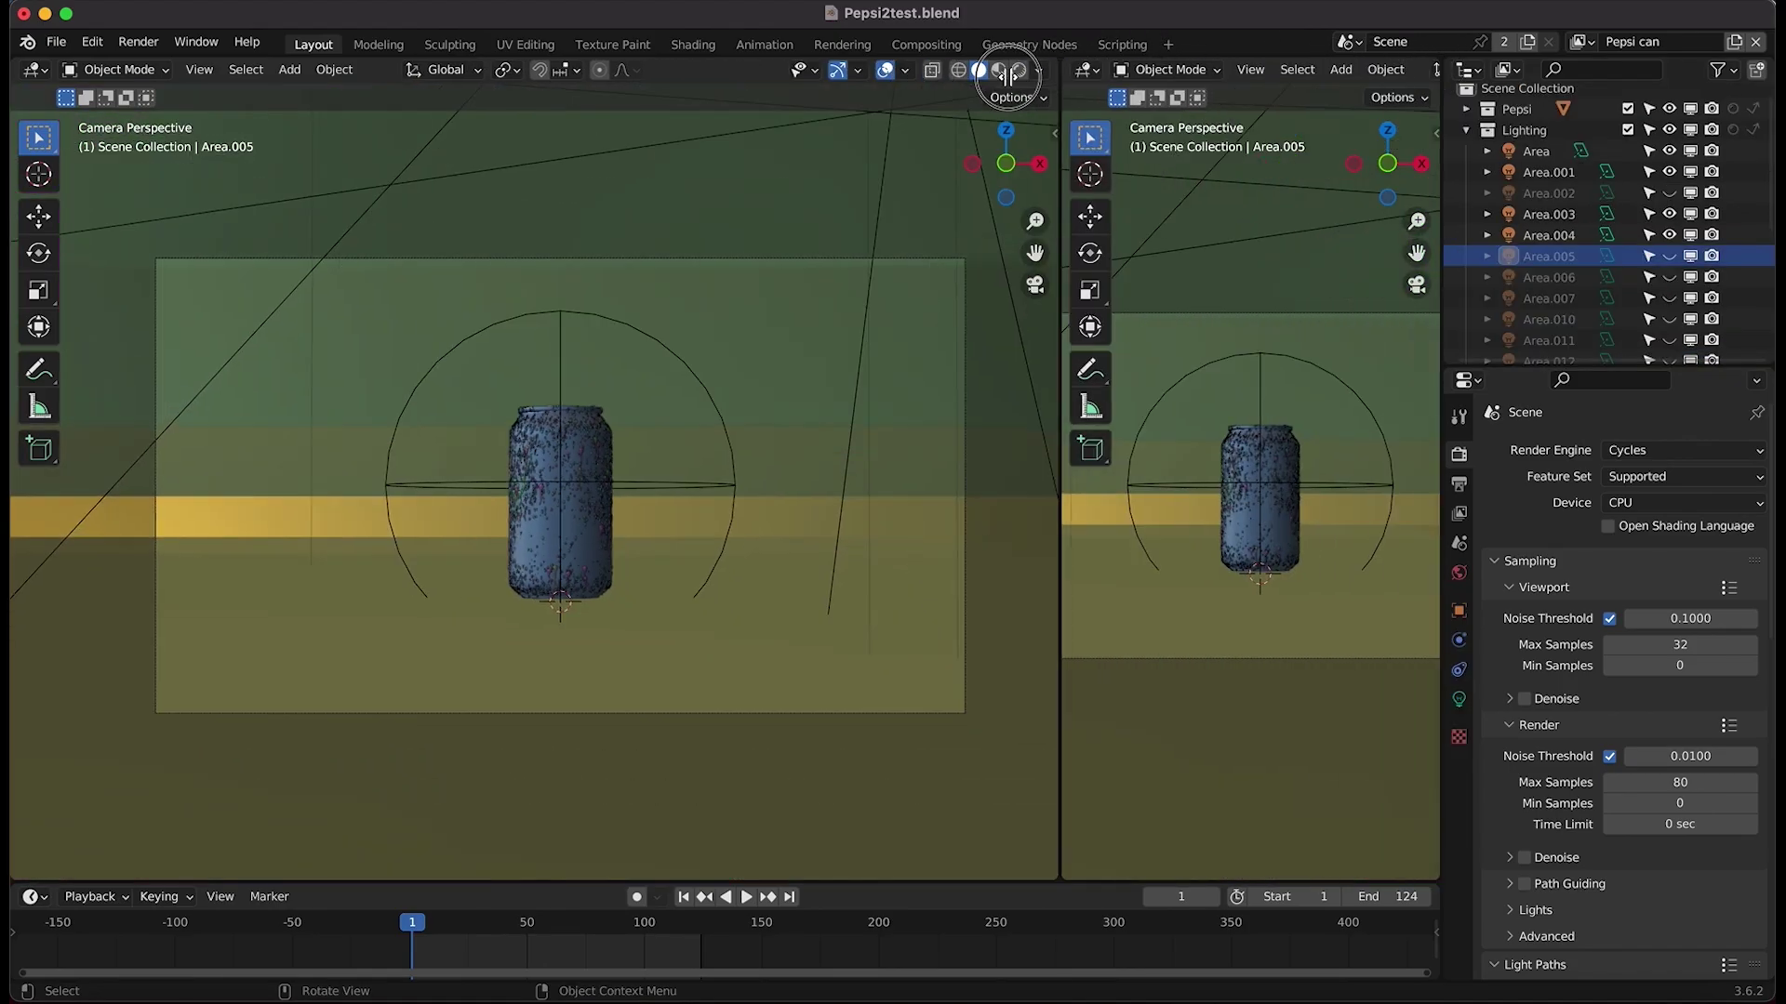
- Arrange two viewports side by side, with a solid overview of the lights beside the rendered camera view
drag(1032, 270, 843, 272)
drag(843, 273, 829, 272)
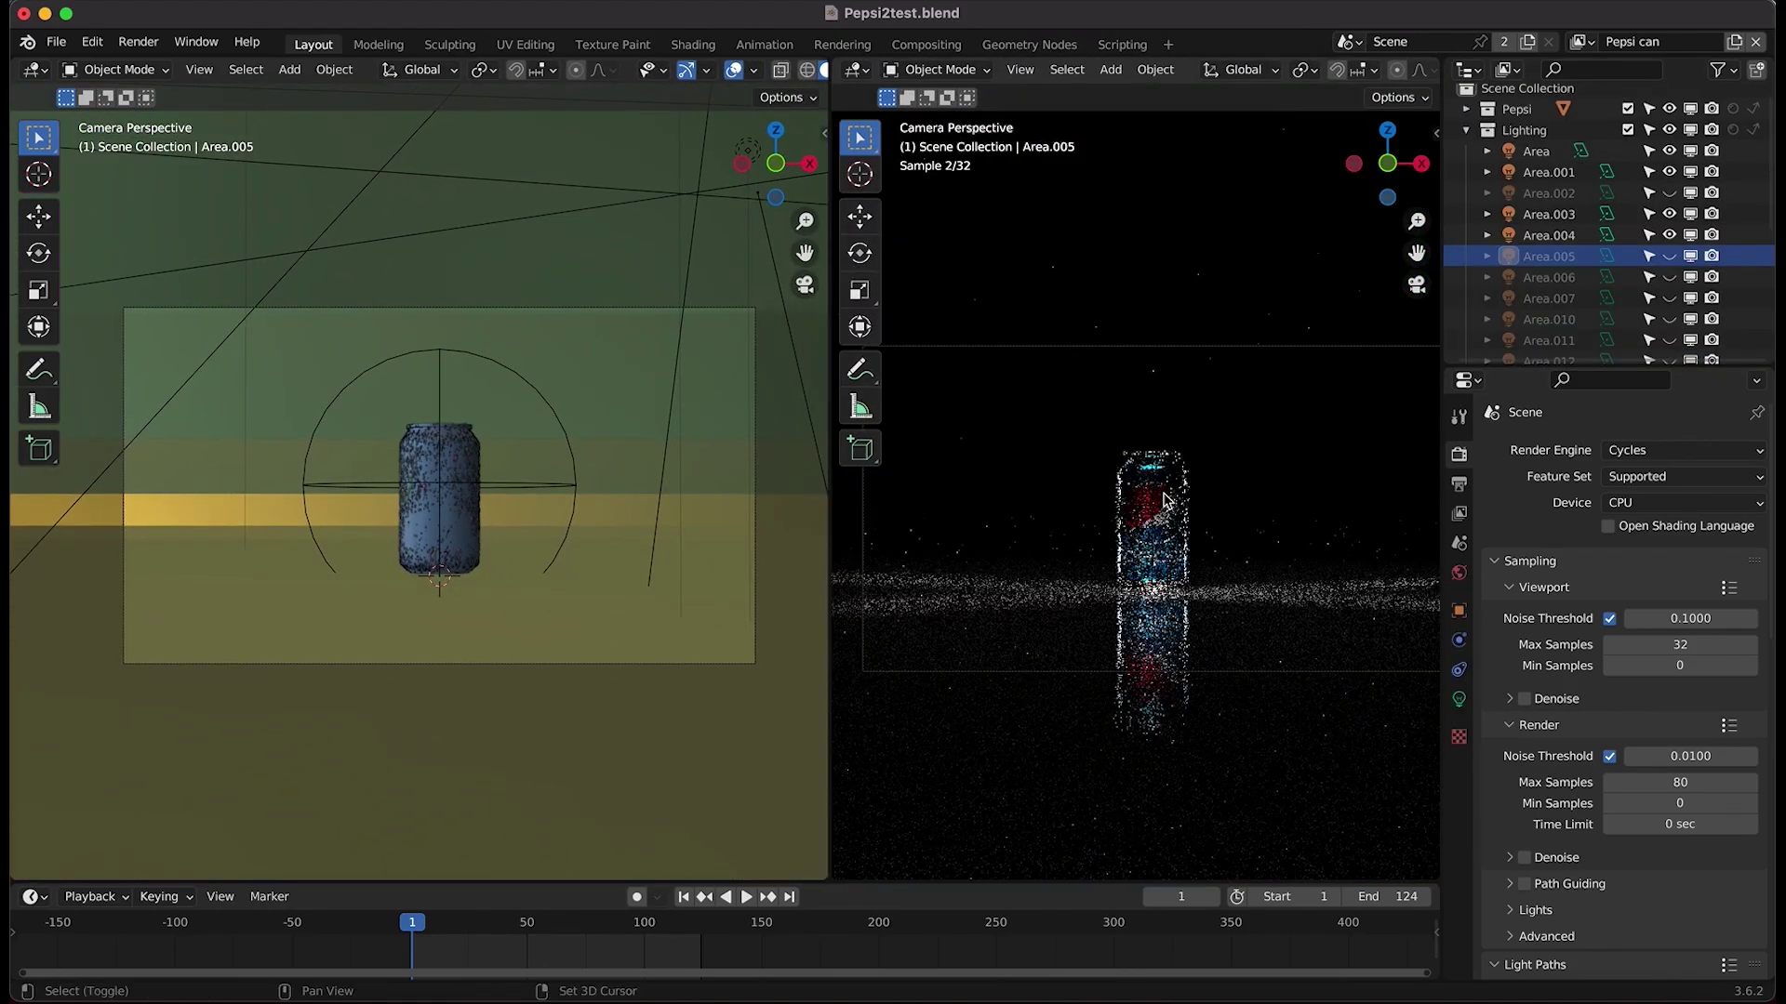
shift+scroll(1164, 494, right, 2)
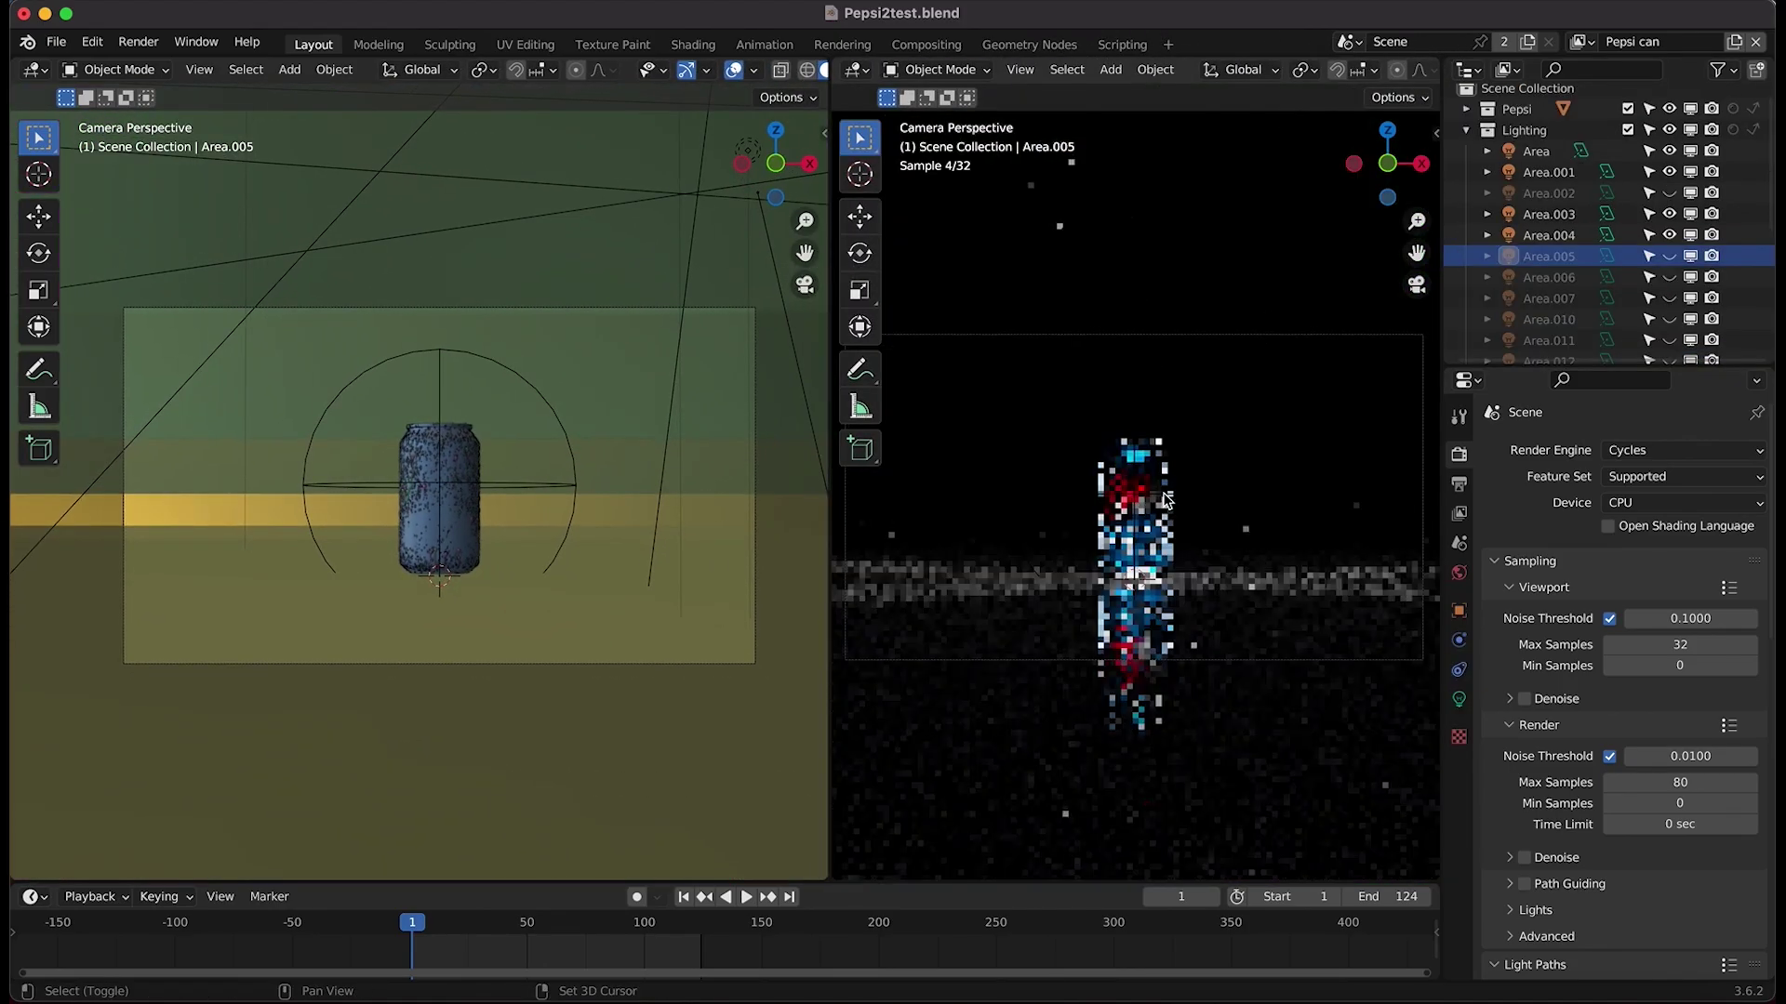
middle_drag(478, 476, 443, 512)
scroll(443, 512, left, 5)
shift+scroll(443, 512, left, 3)
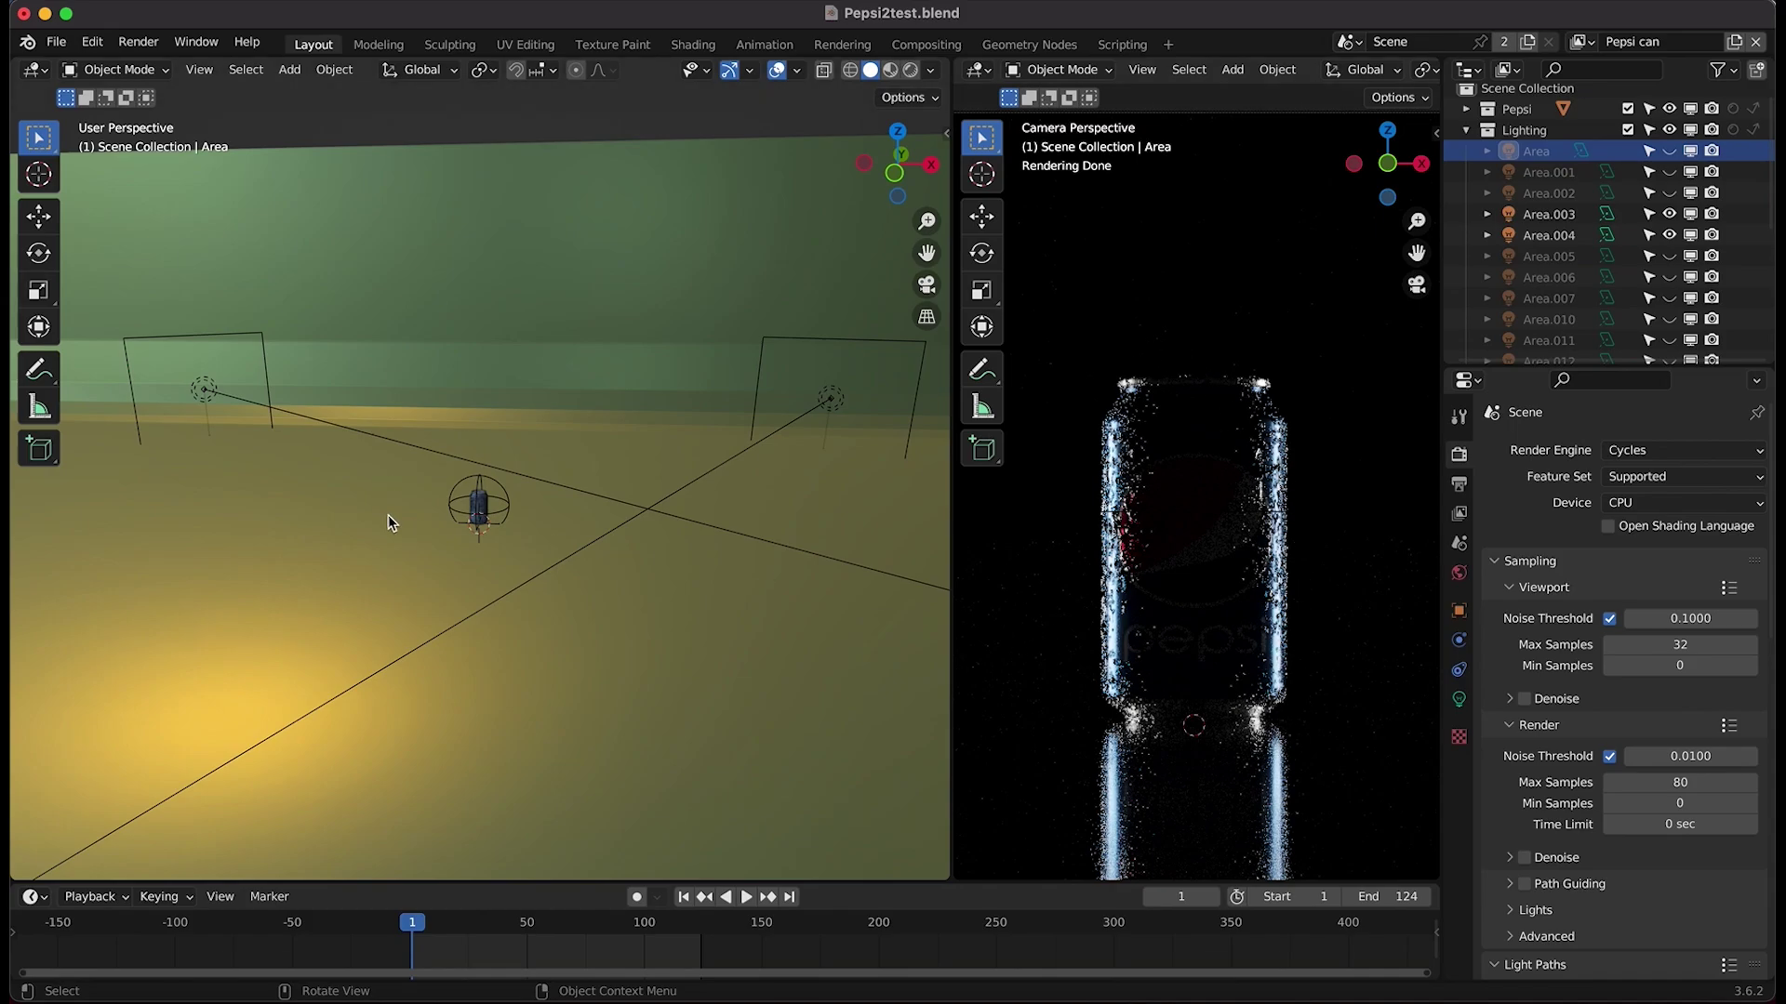
- Select the Area.003 light behind the can and rotate it -14.3° about the global Z axis
middle_drag(388, 517, 864, 301)
click(850, 271)
scroll(612, 410, down, 1)
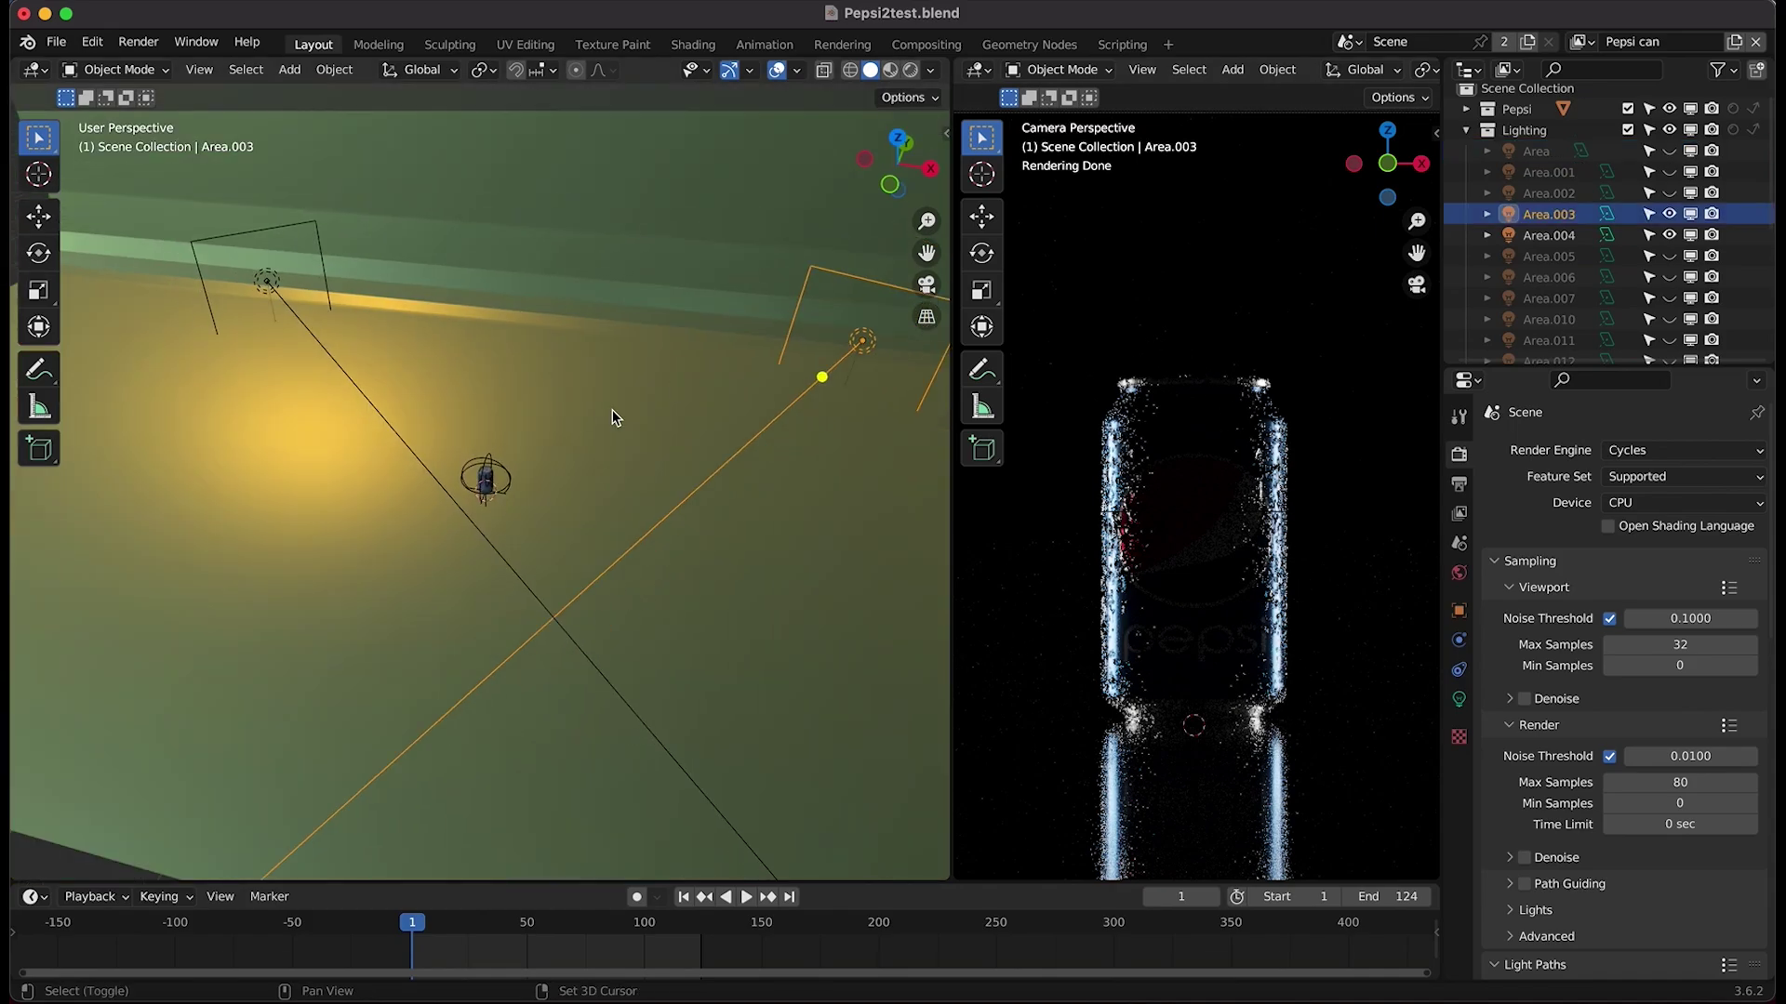
shift+scroll(612, 410, up, 2)
scroll(612, 410, down, 1)
scroll(612, 409, up, 2)
key(r)
key(z)
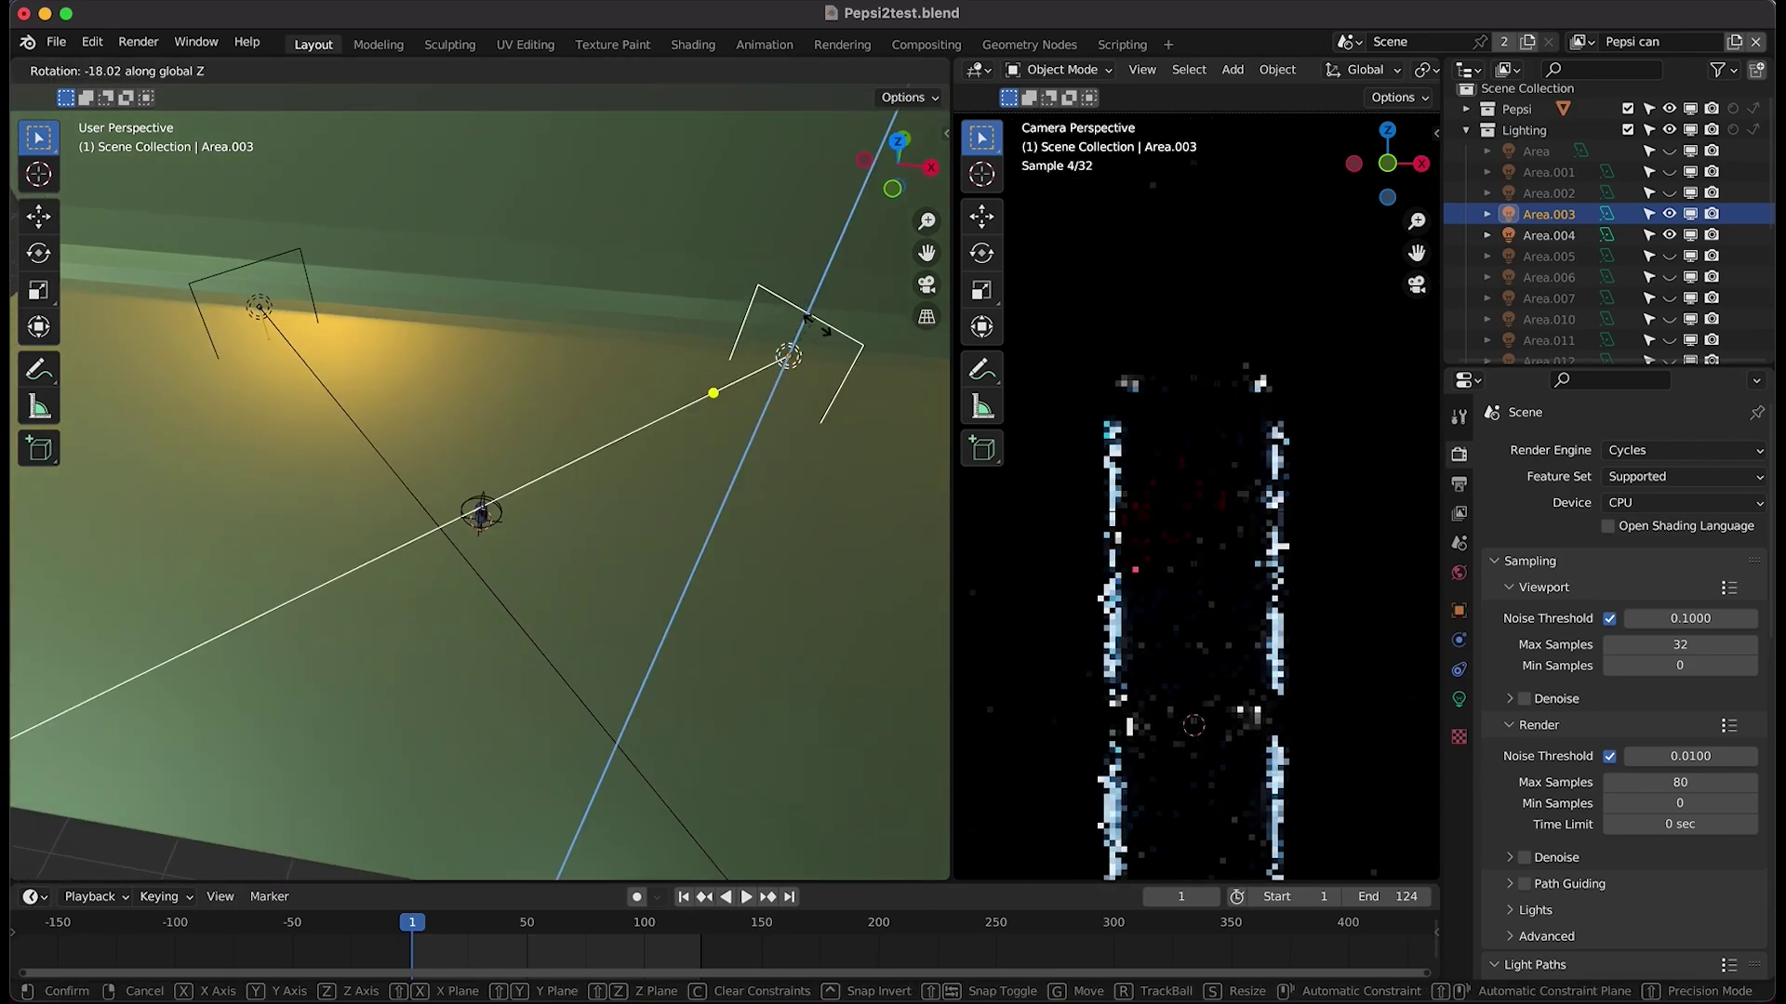
click(292, 361)
- Examine how Area.003 is aimed relative to the can and camera, and open its light settings
scroll(416, 498, down, 5)
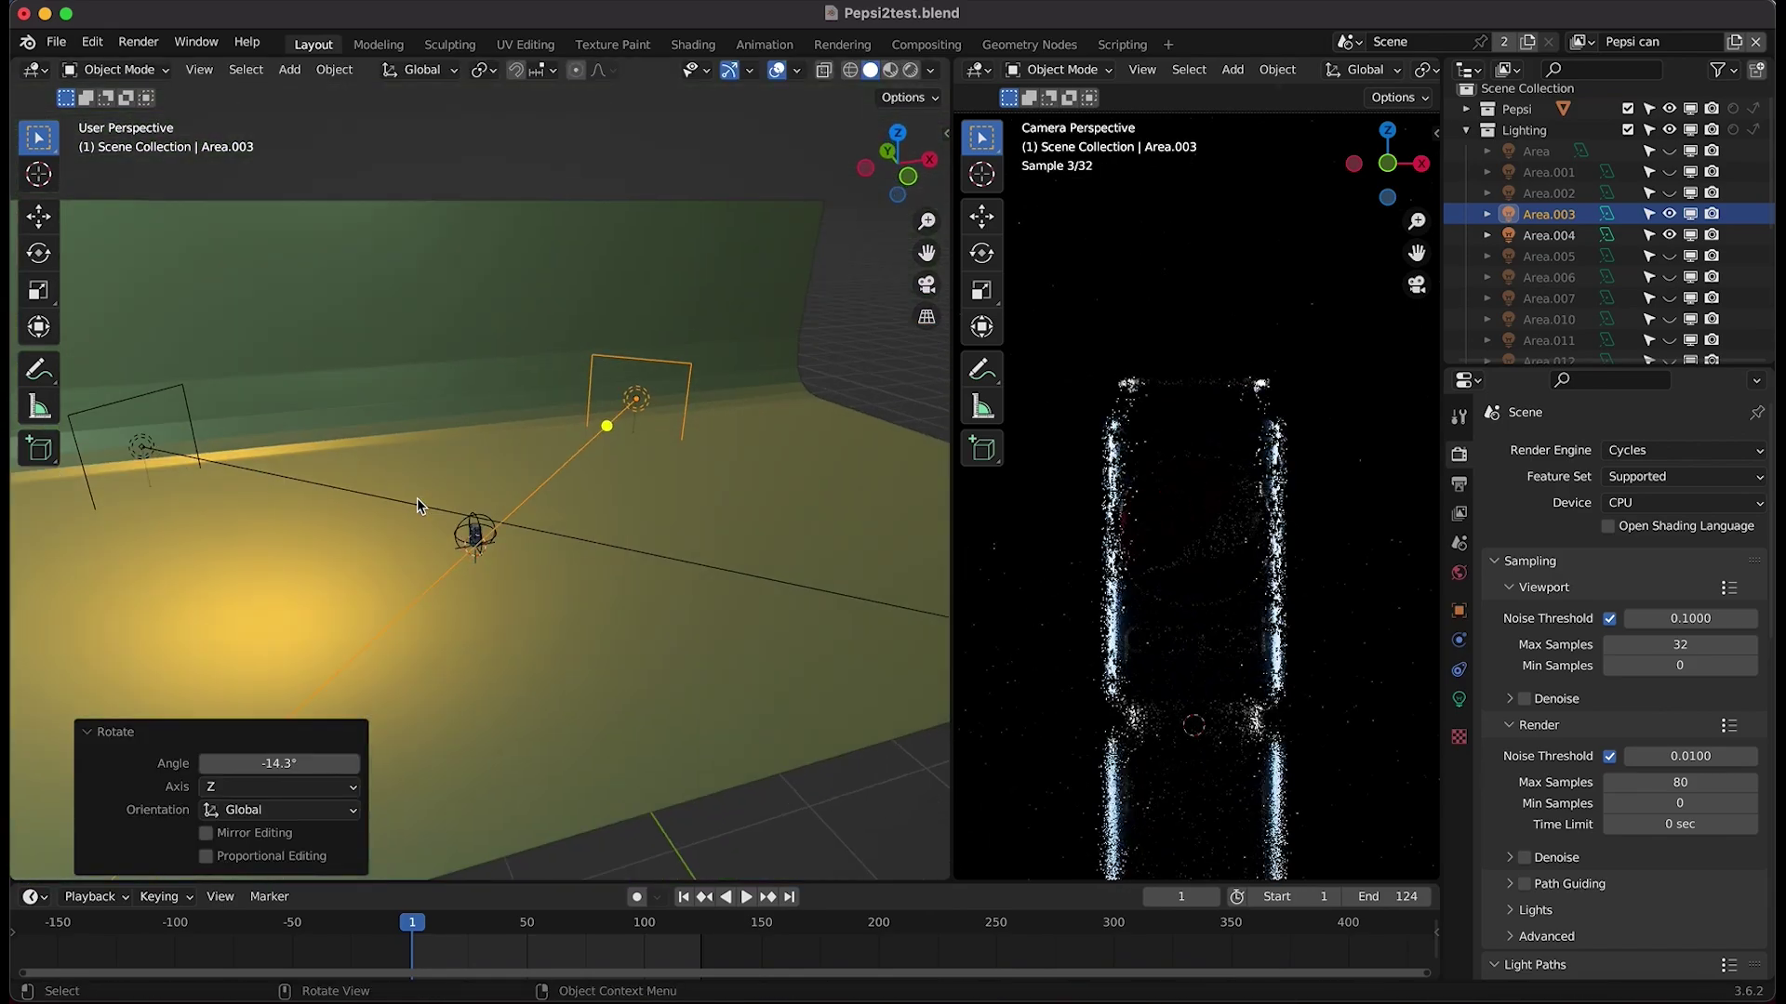
scroll(416, 498, up, 2)
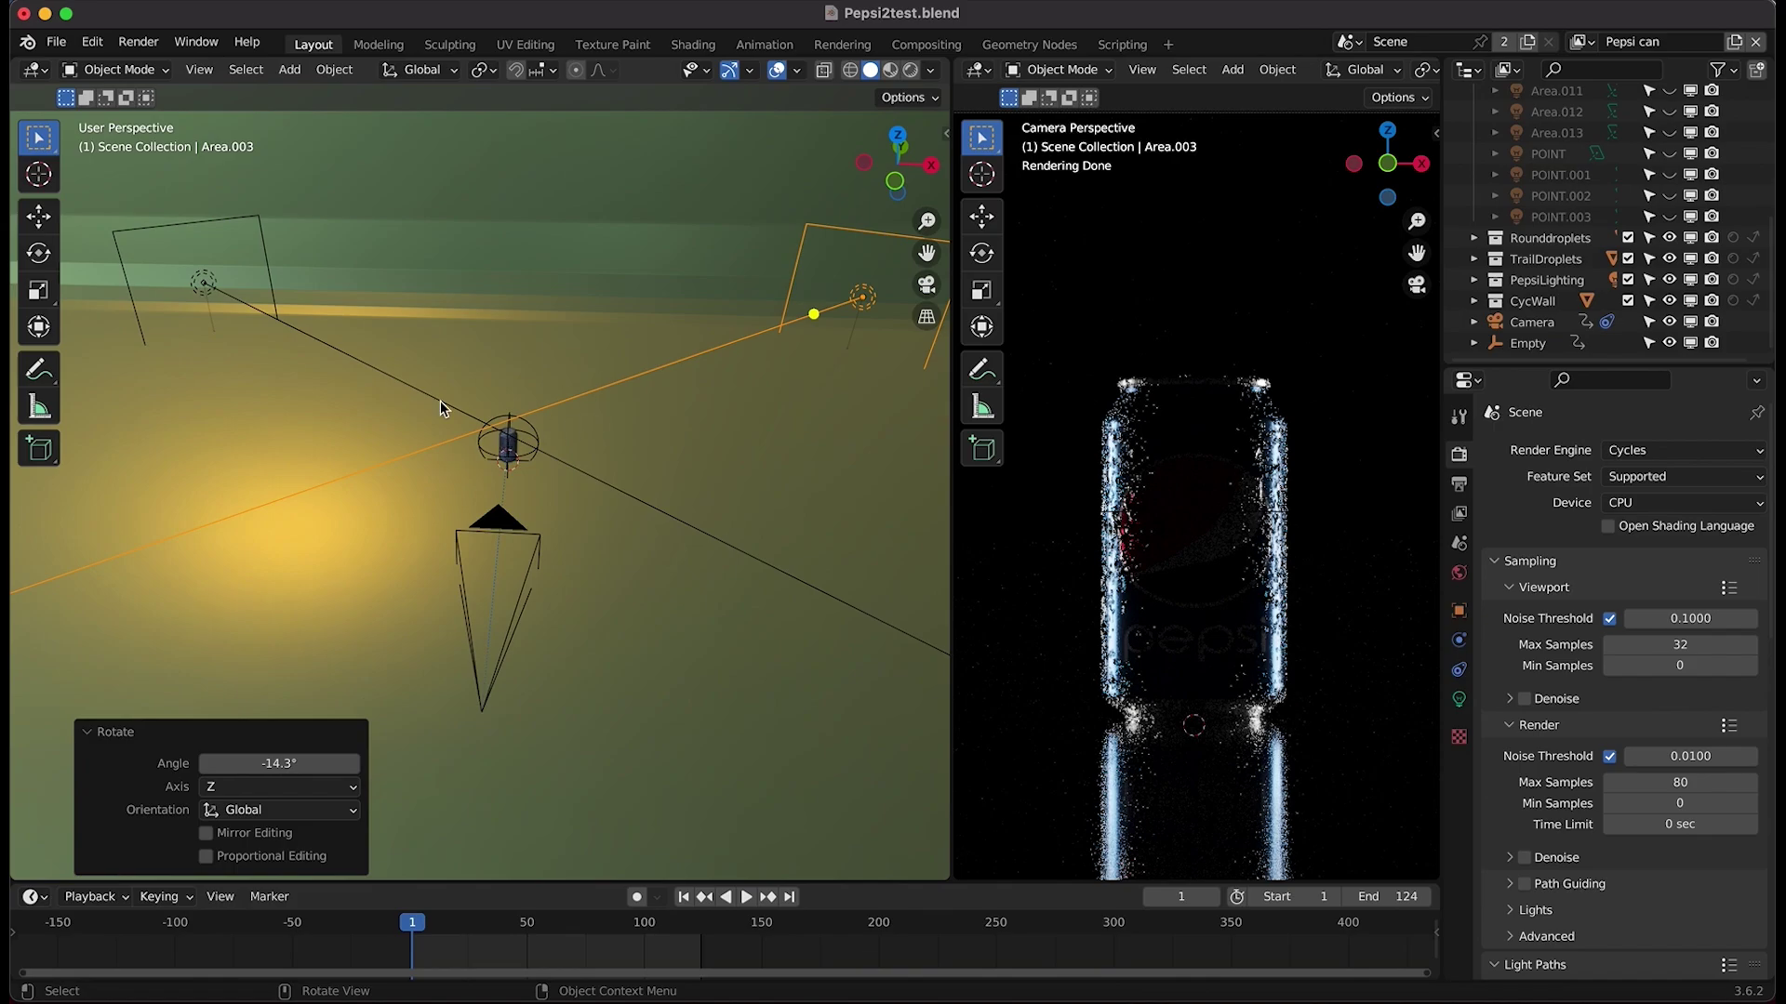
scroll(603, 487, left, 5)
scroll(603, 488, down, 3)
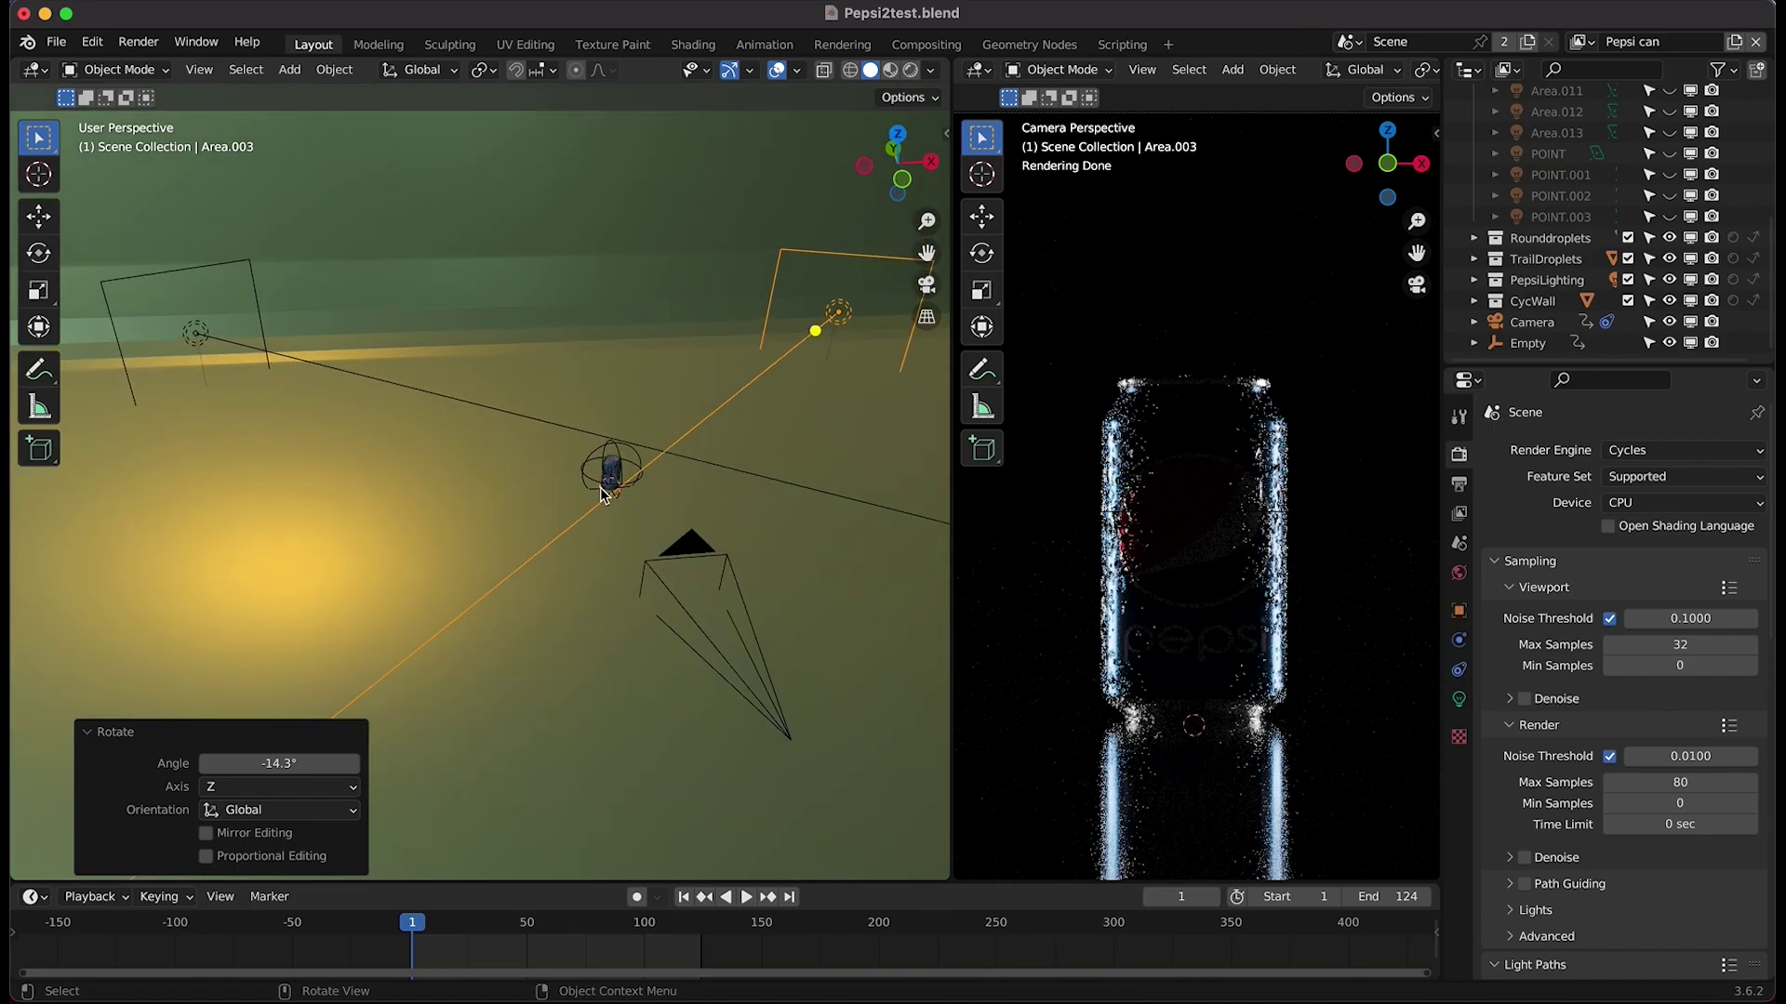
click(1459, 700)
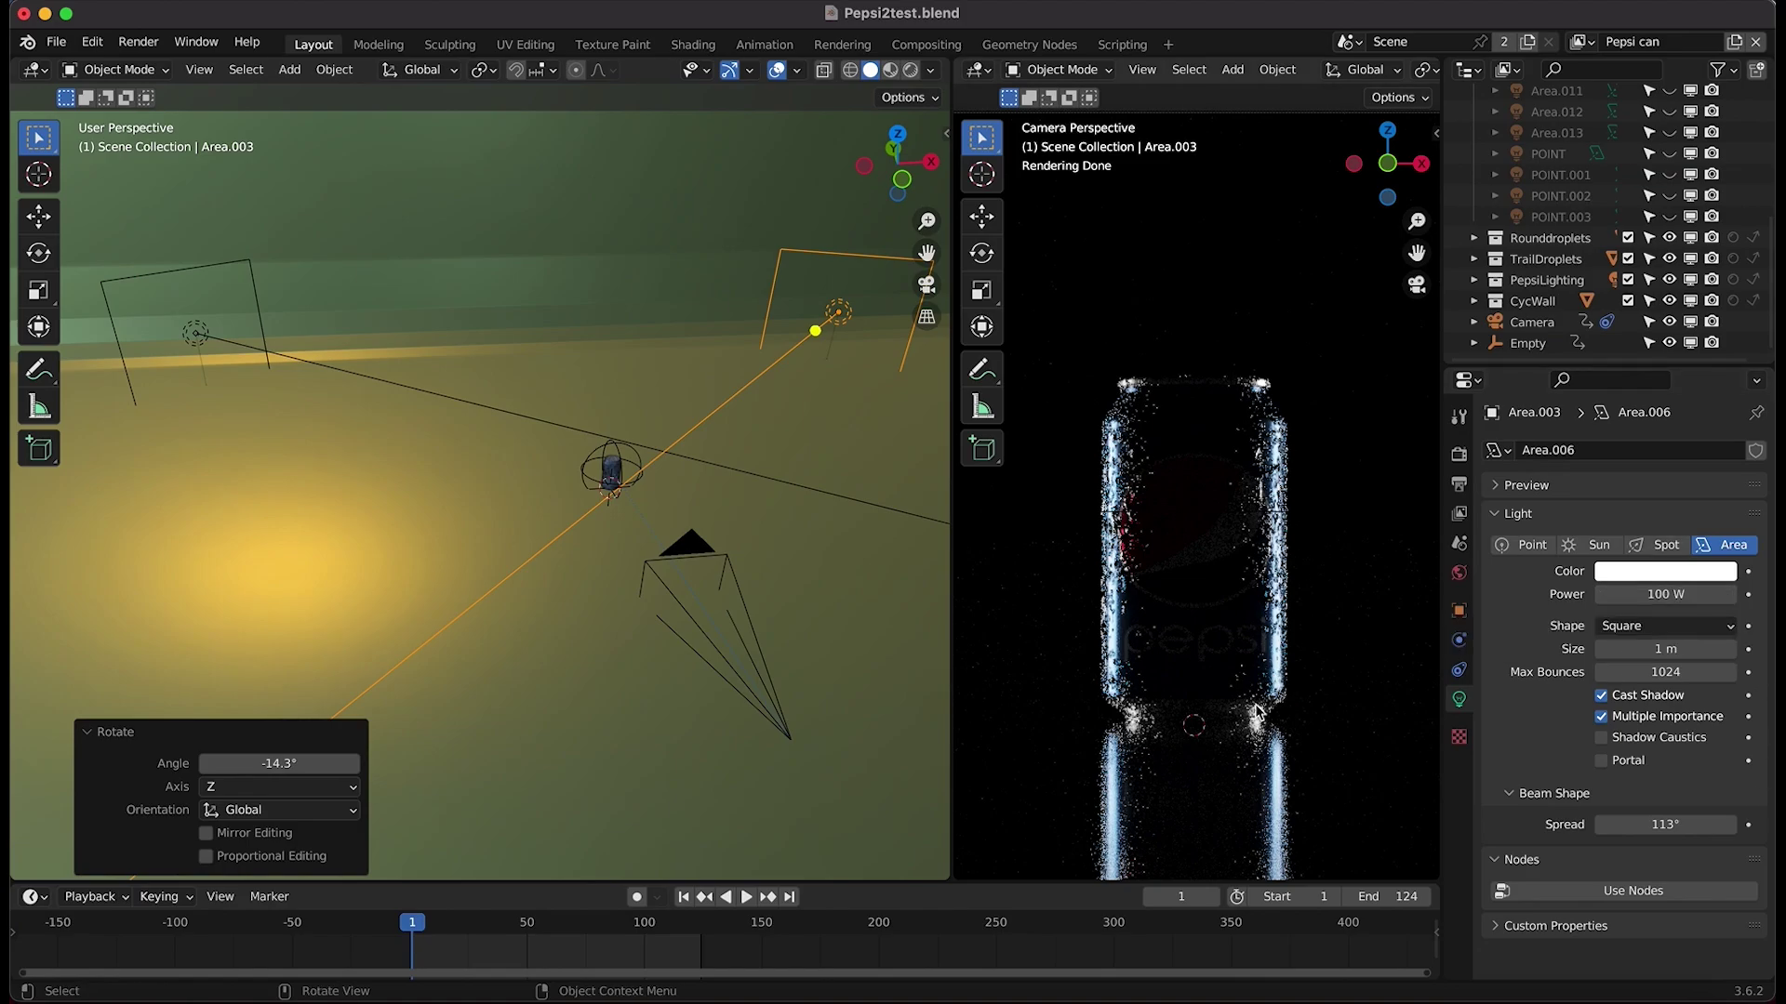
- Unhide the Area light in the Lighting collection and select Area.001 to view its light settings
scroll(1579, 124, up, 5)
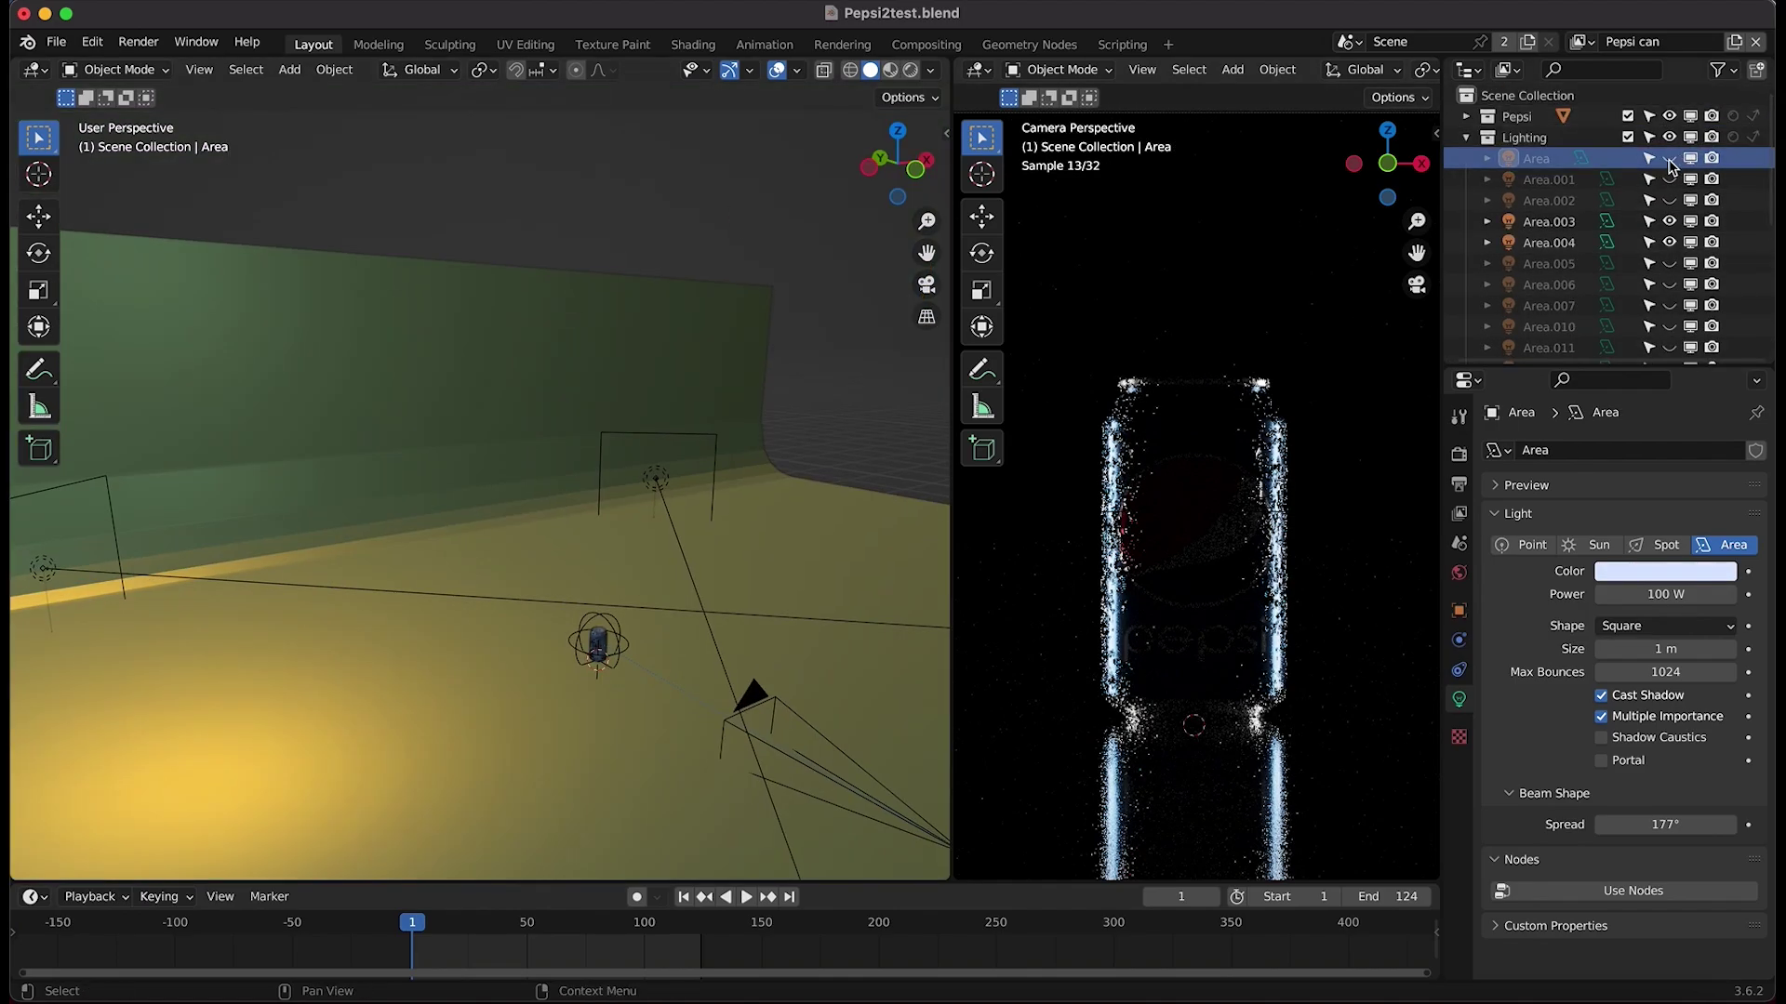
click(1670, 160)
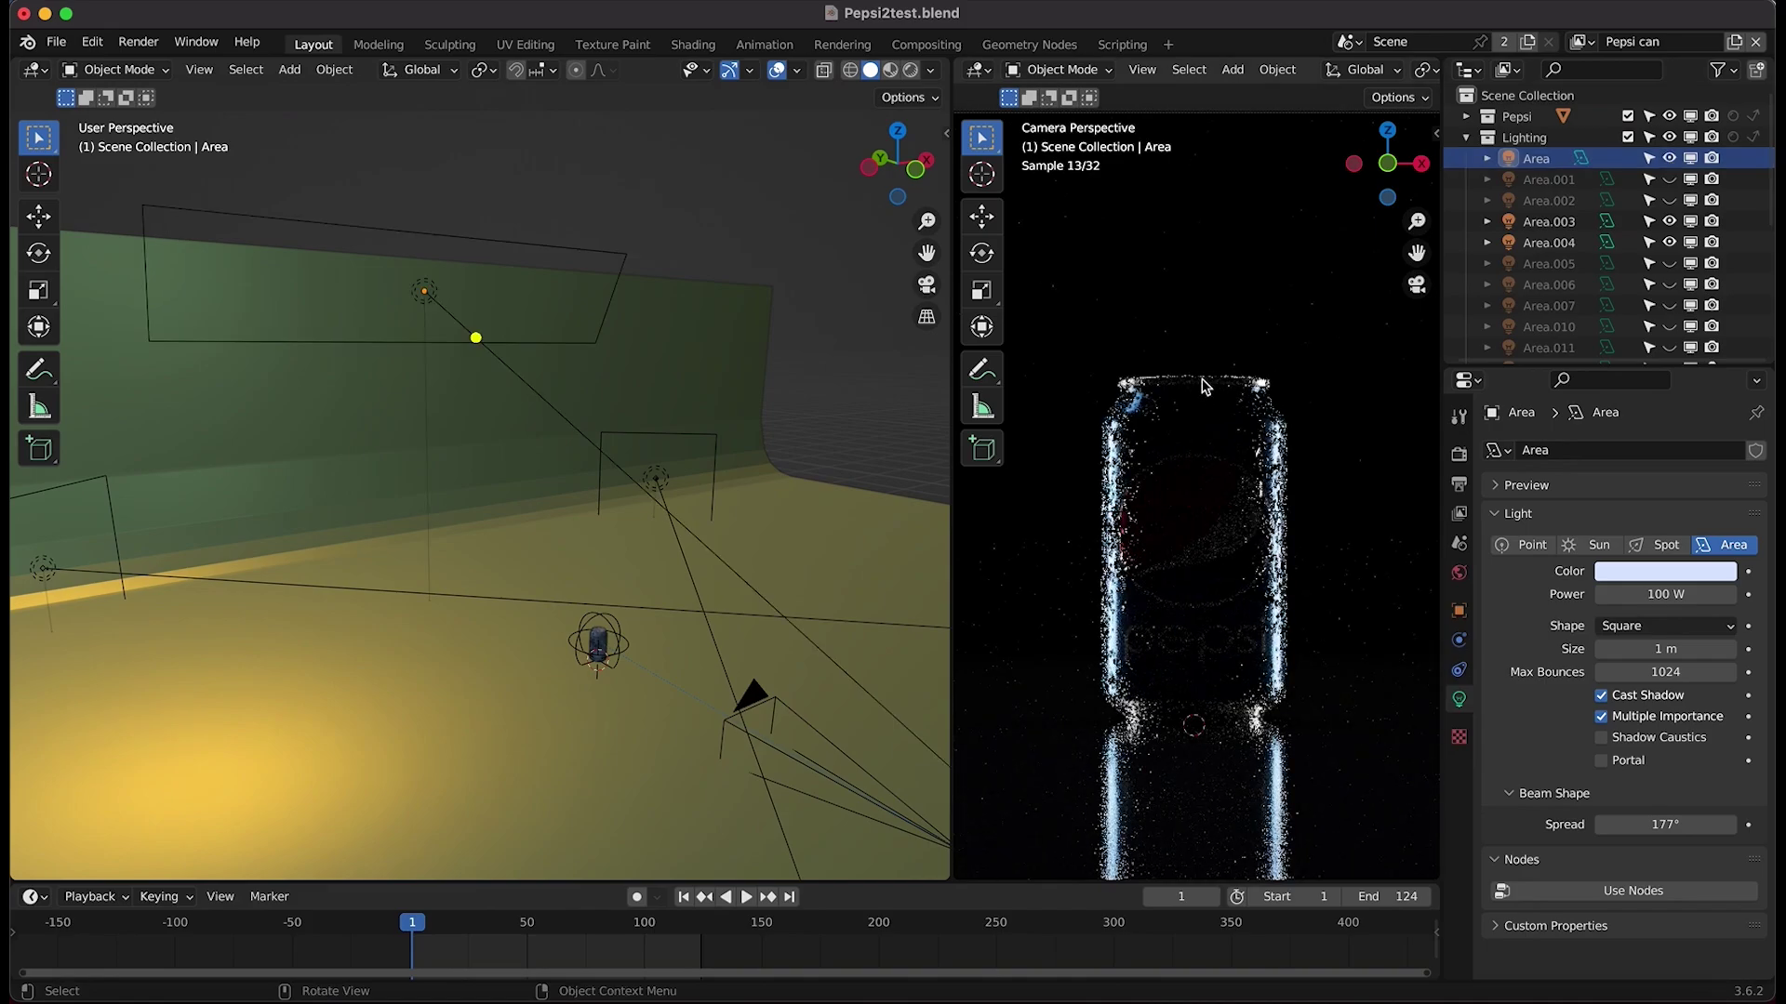
click(1623, 176)
shift+scroll(602, 595, right, 5)
scroll(602, 595, left, 5)
shift+scroll(602, 595, left, 5)
shift+scroll(602, 595, right, 4)
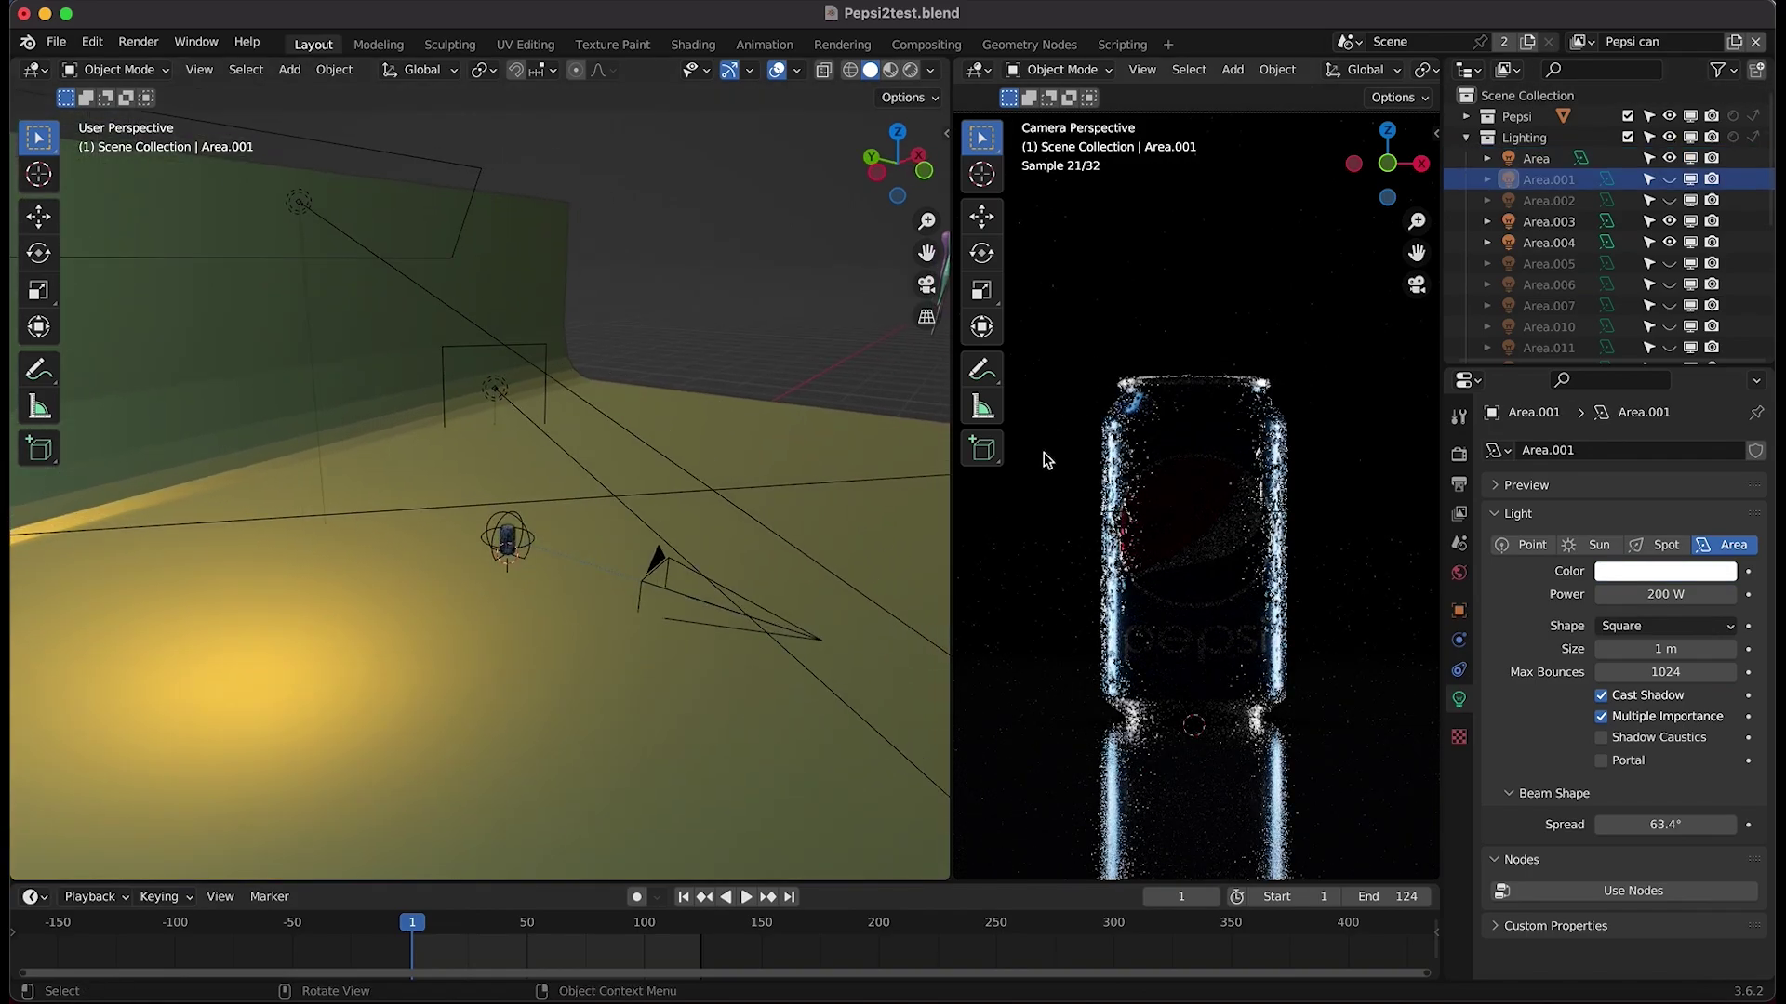
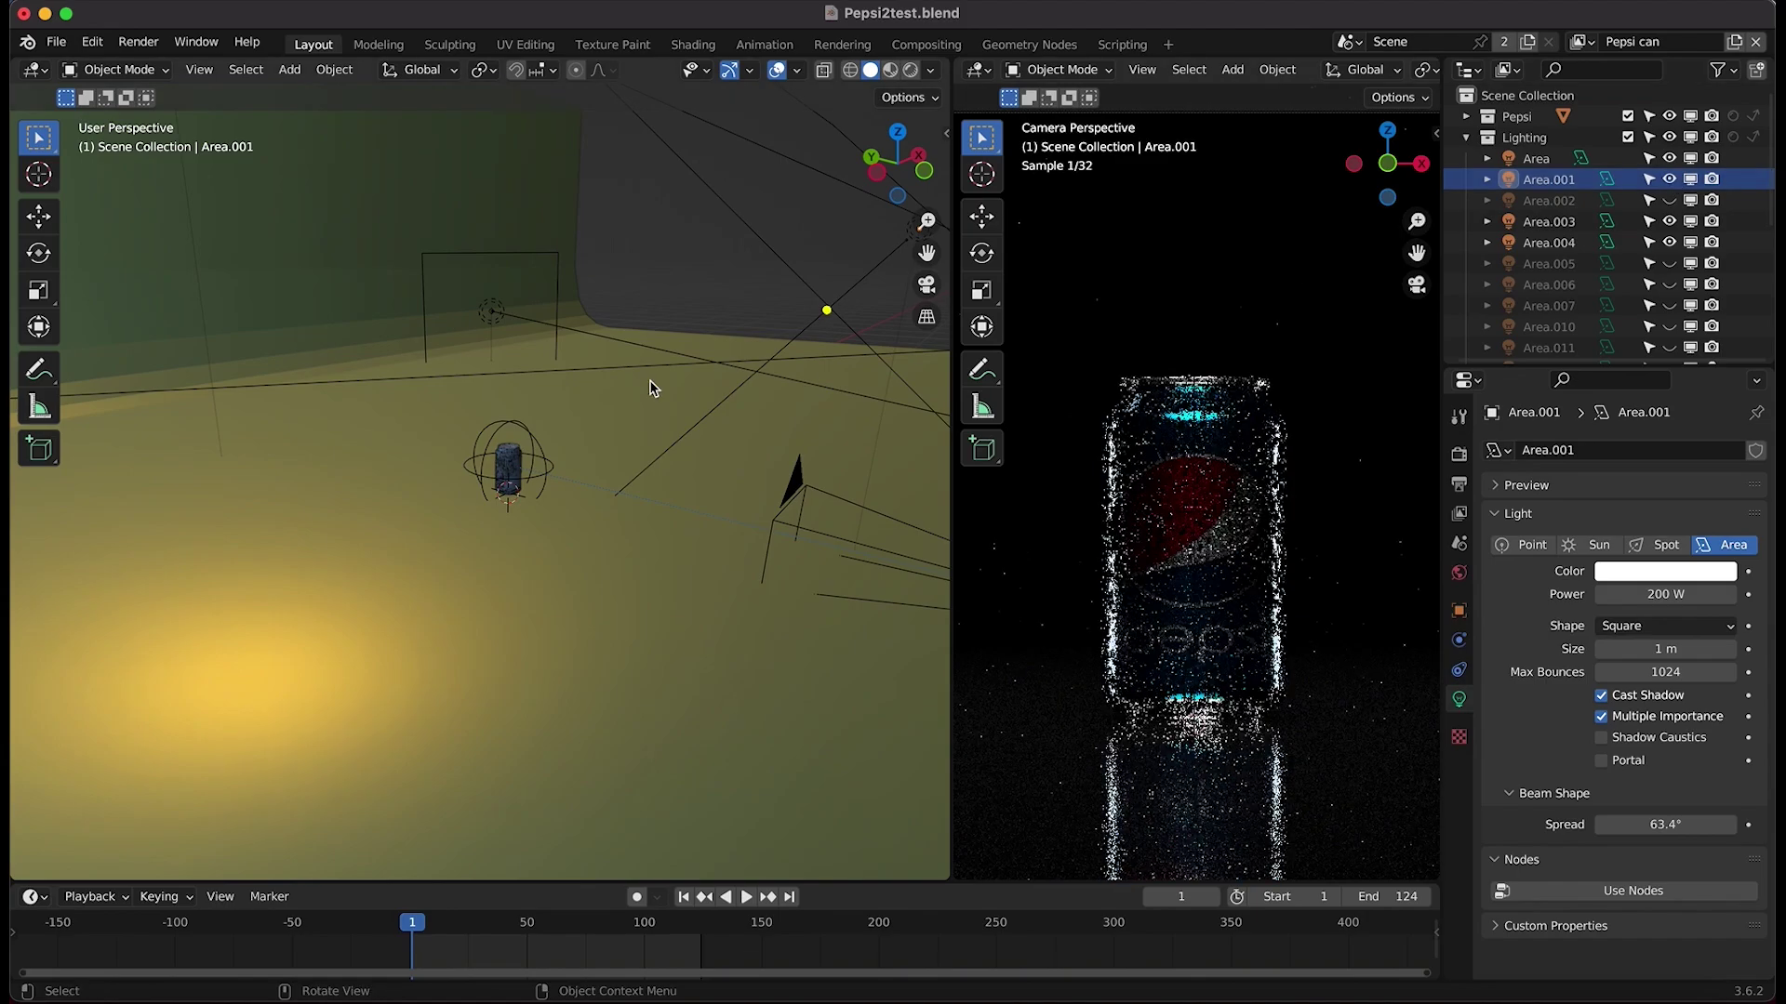
- Select the Area.001 light above and in front of the can and inspect its angle toward the can
click(682, 209)
click(682, 208)
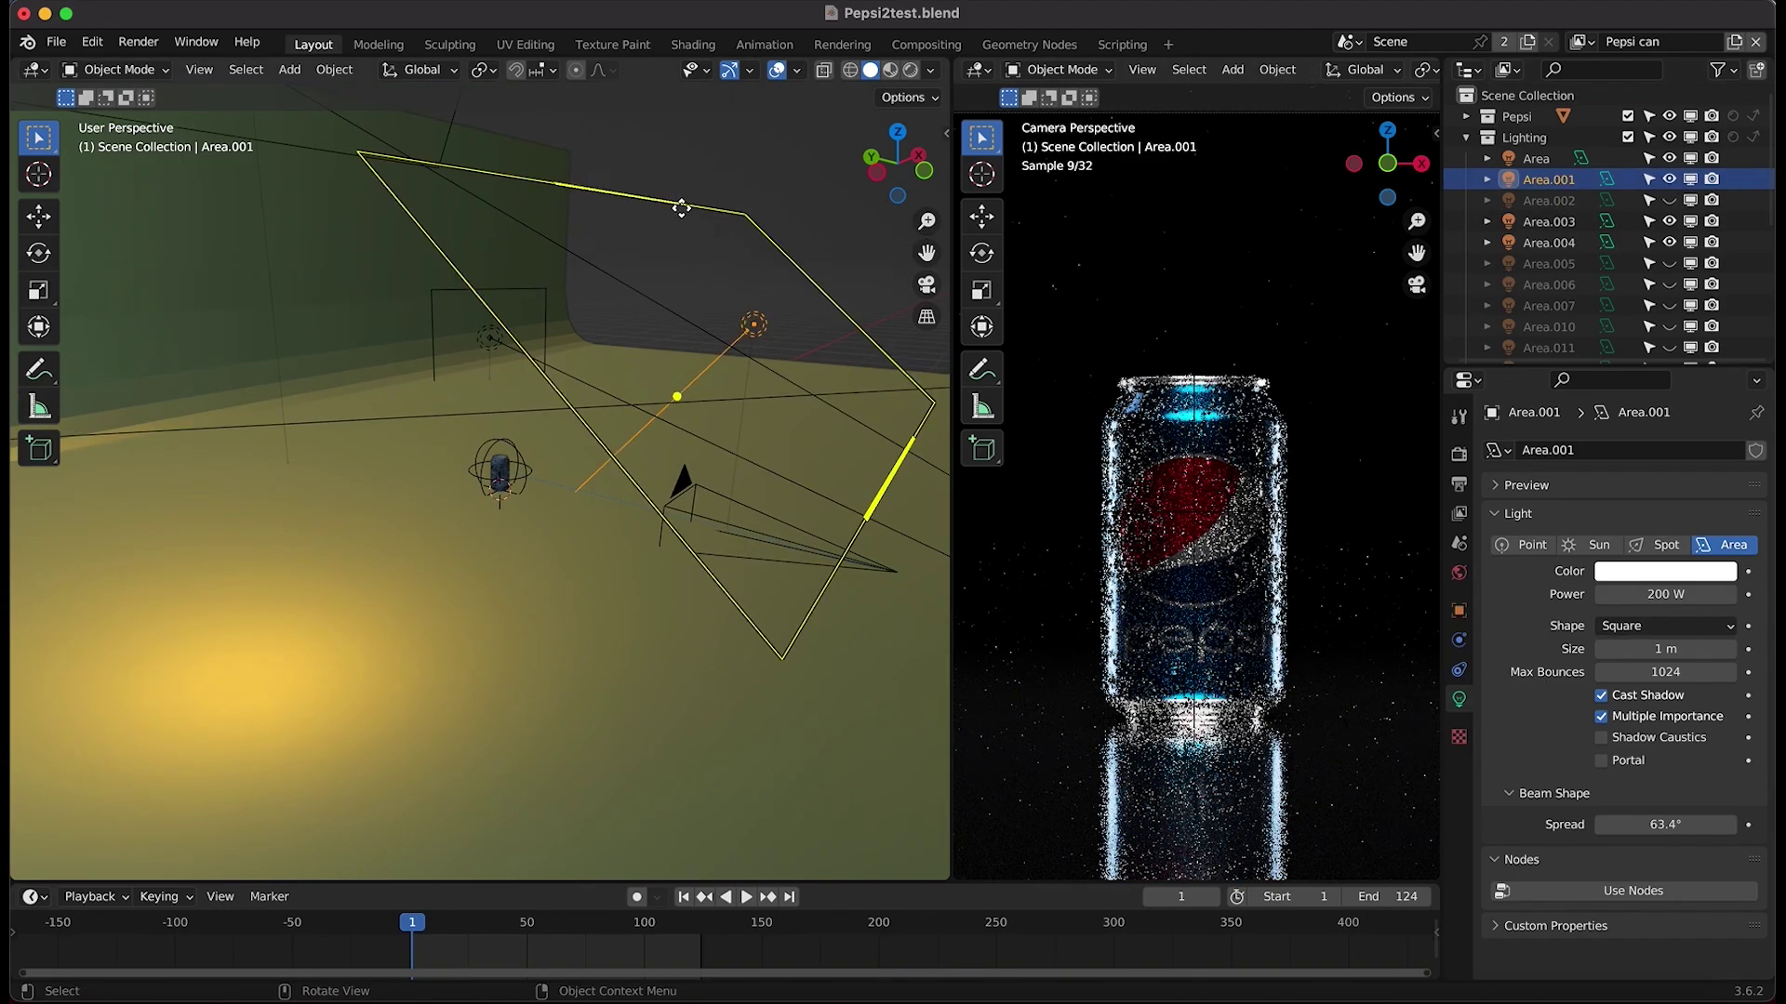
middle_drag(638, 497, 639, 495)
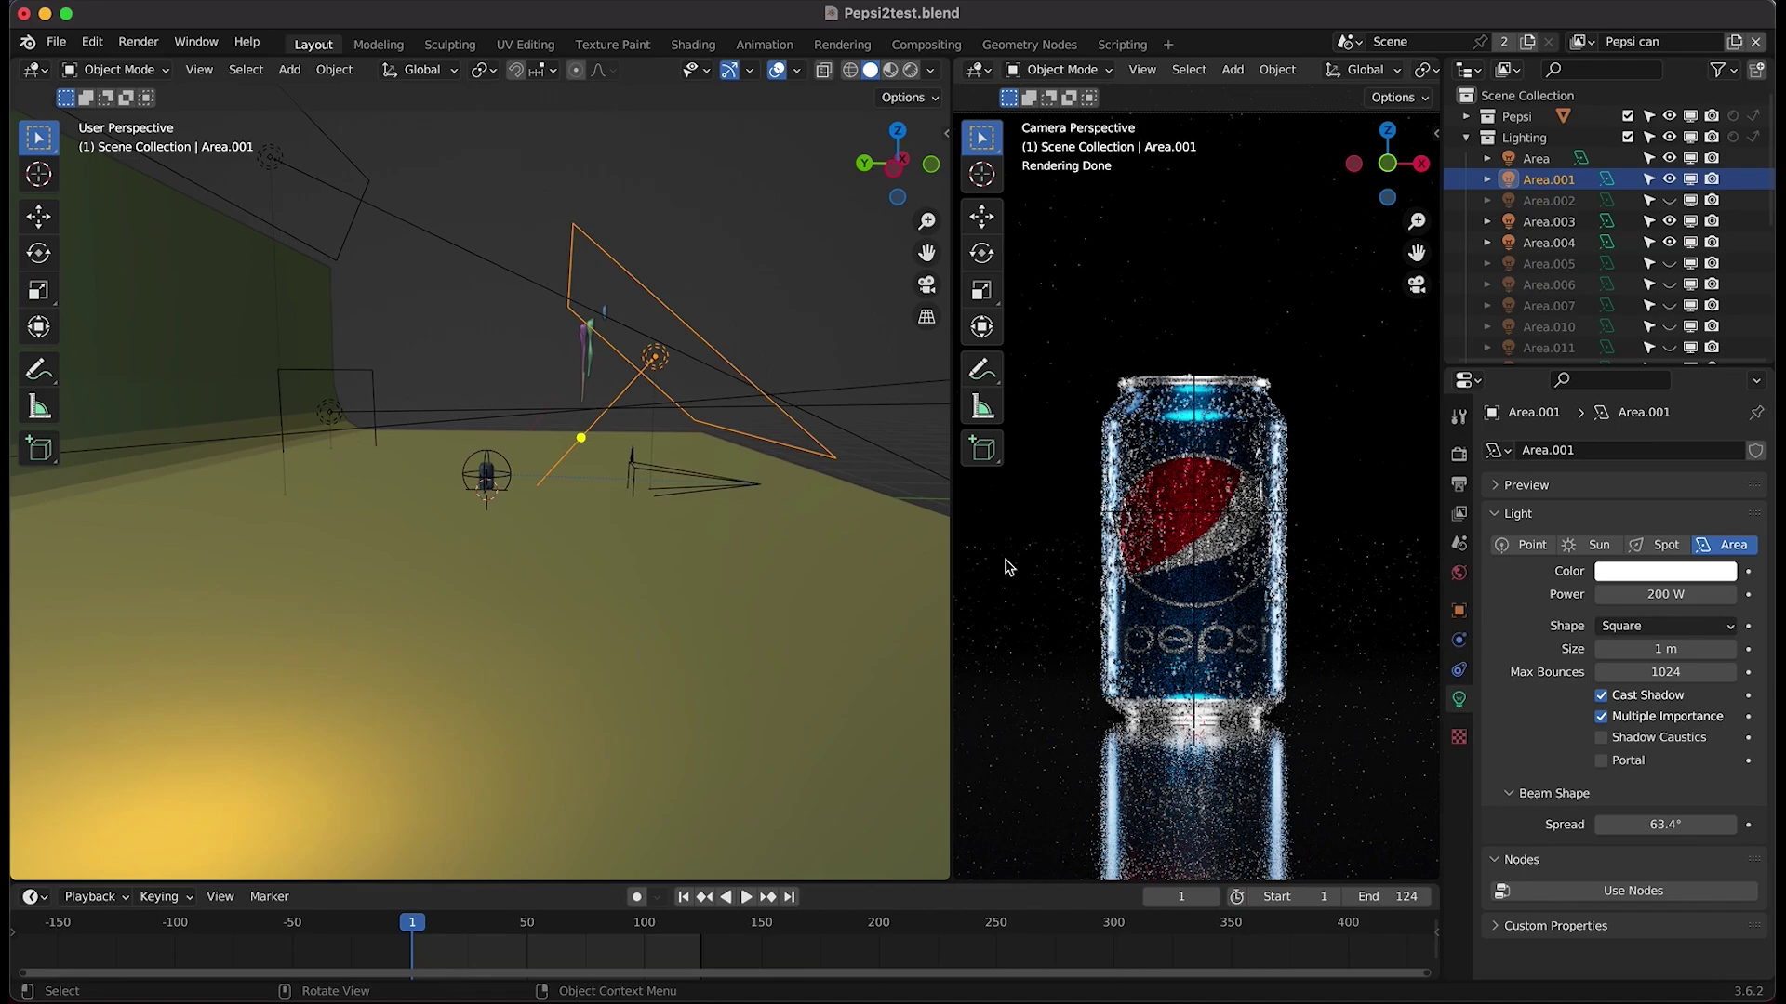
middle_drag(470, 512, 510, 223)
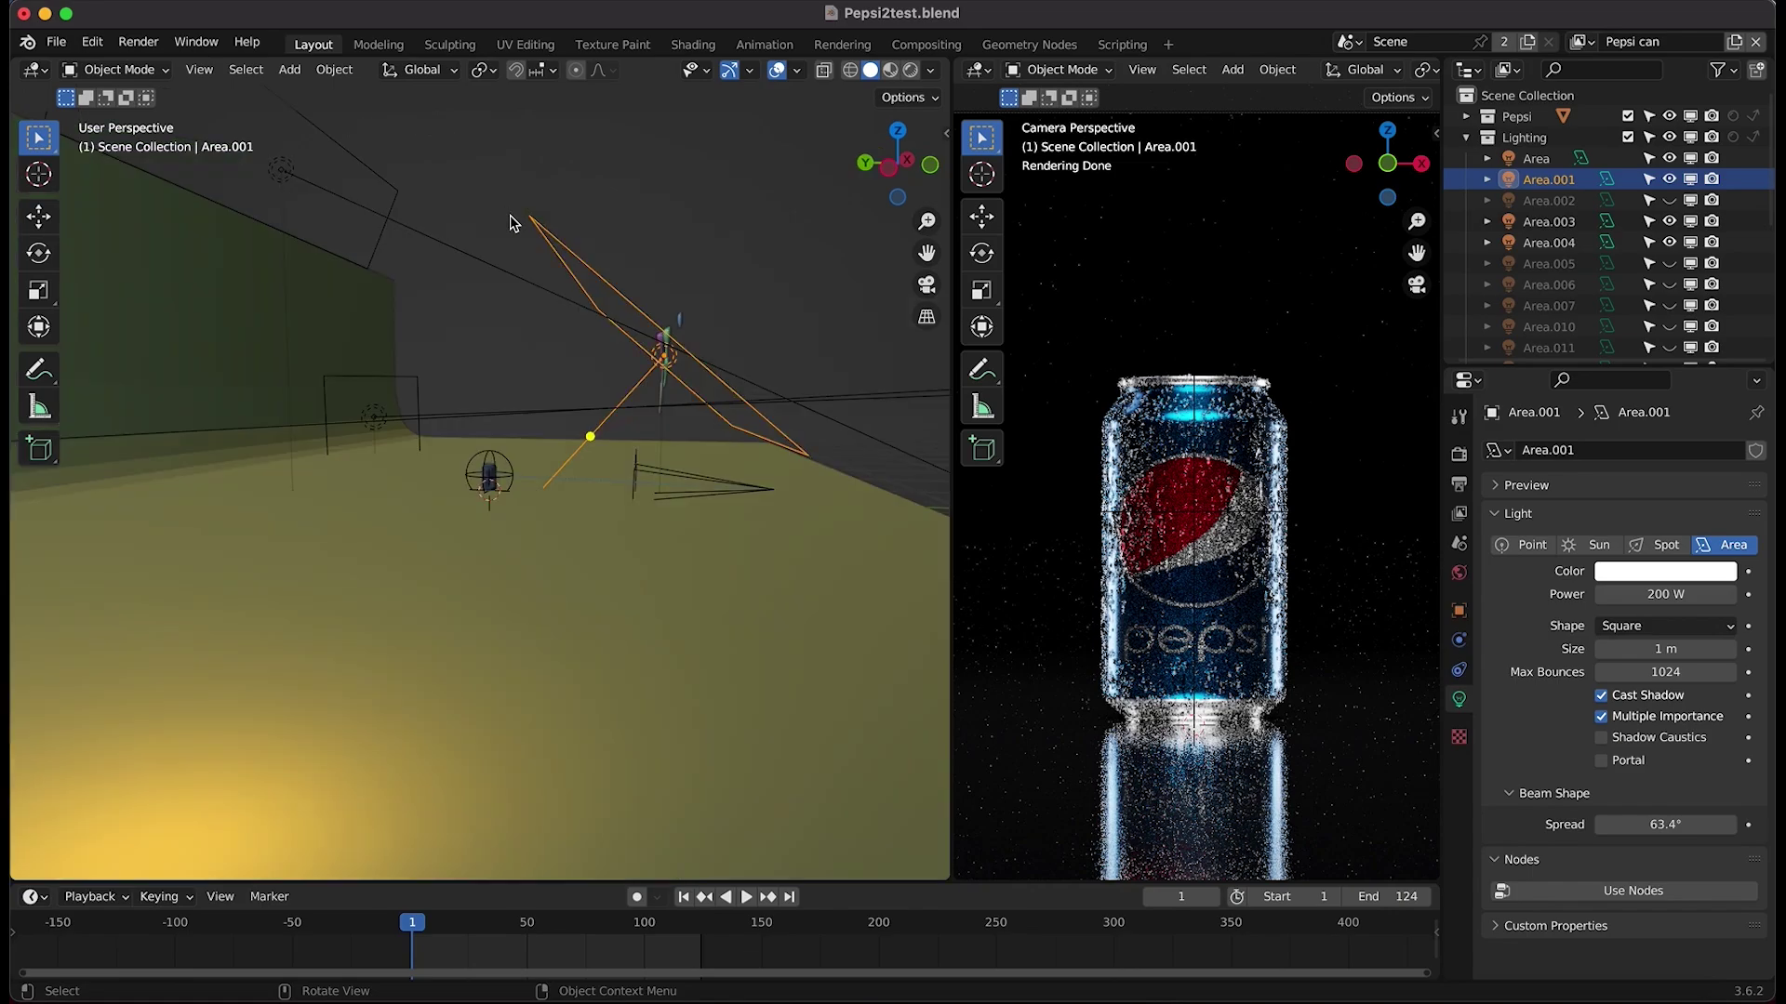
middle_drag(679, 308, 642, 490)
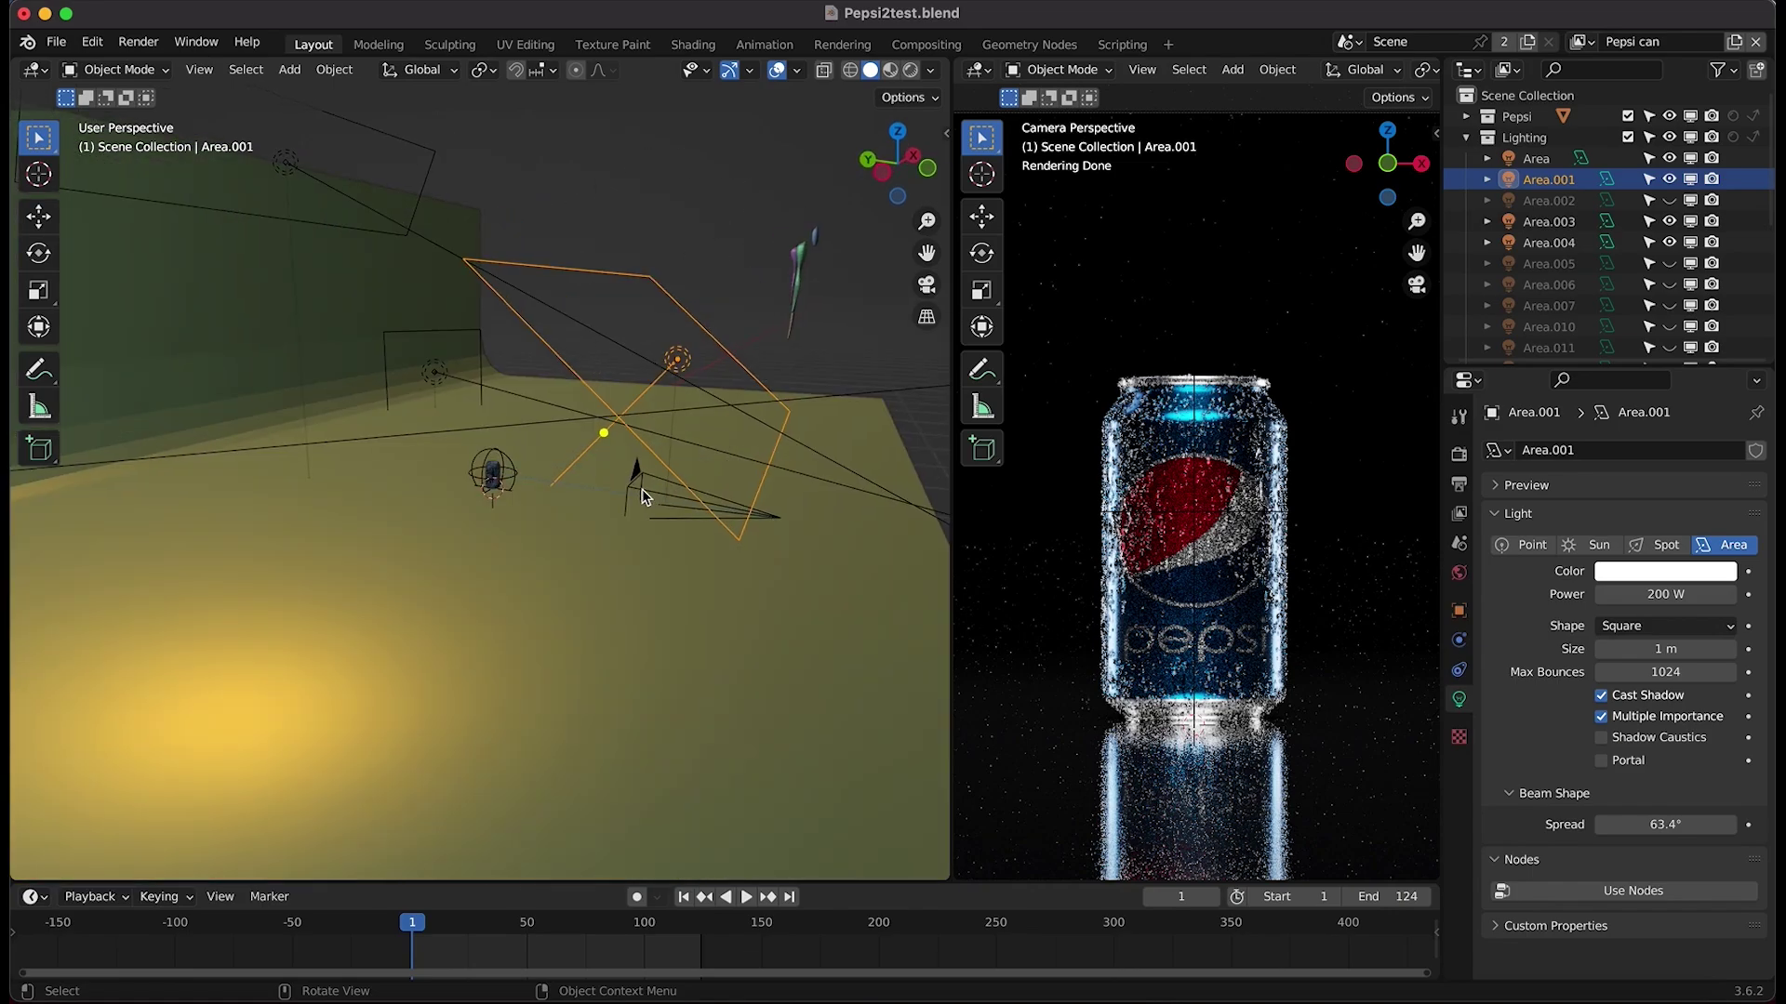
- Try rotating Area.001 about the global X axis to face the can more directly and moving it -0.18966 m along Z
key(r)
key(x)
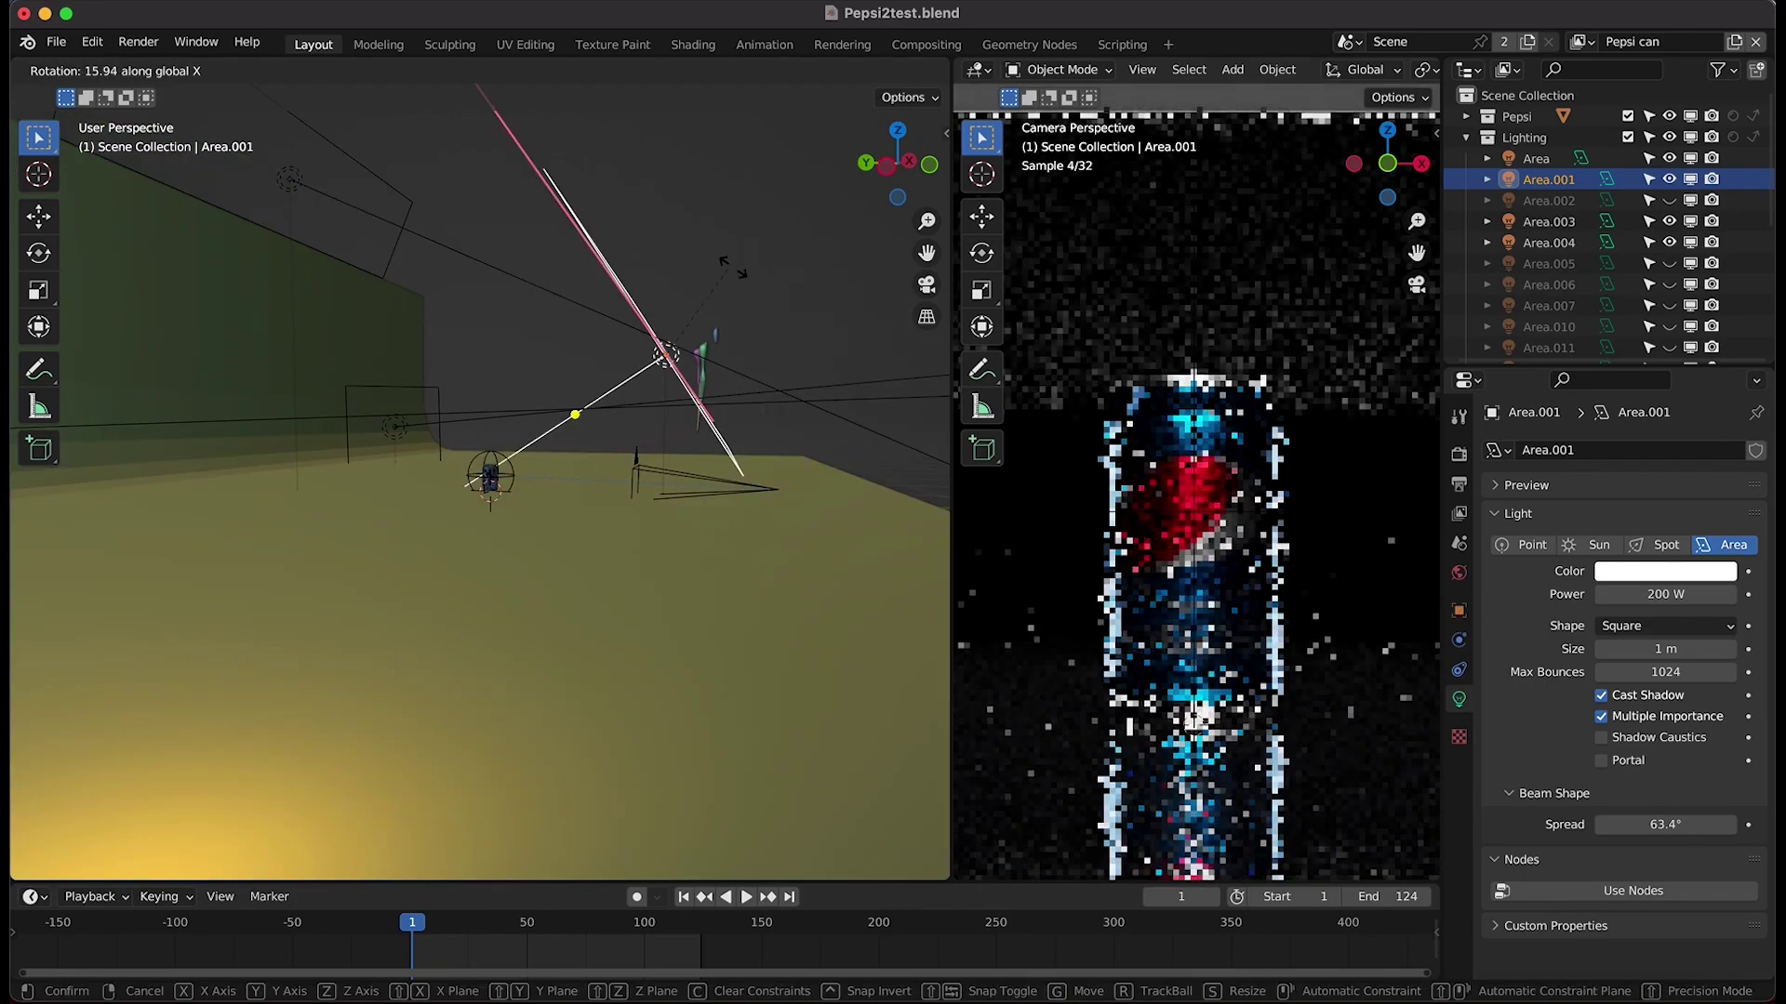
click(719, 338)
scroll(693, 358, up, 3)
key(g)
key(z)
click(786, 309)
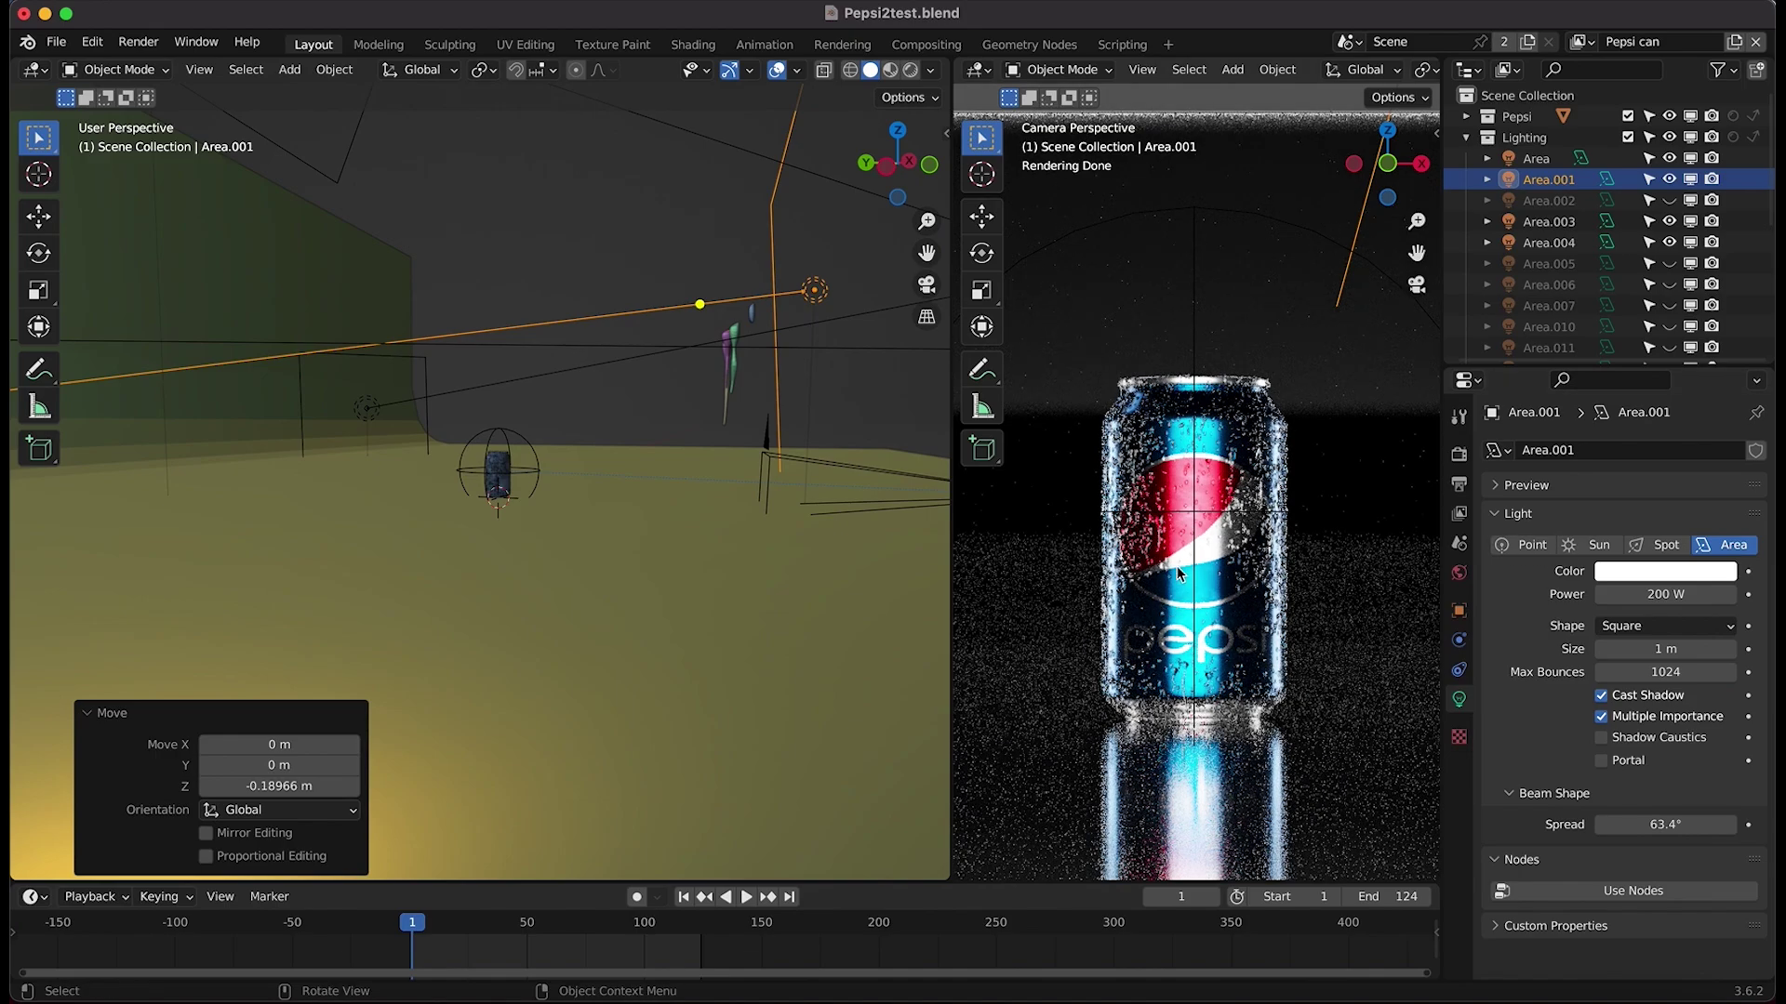
middle_drag(544, 401, 594, 398)
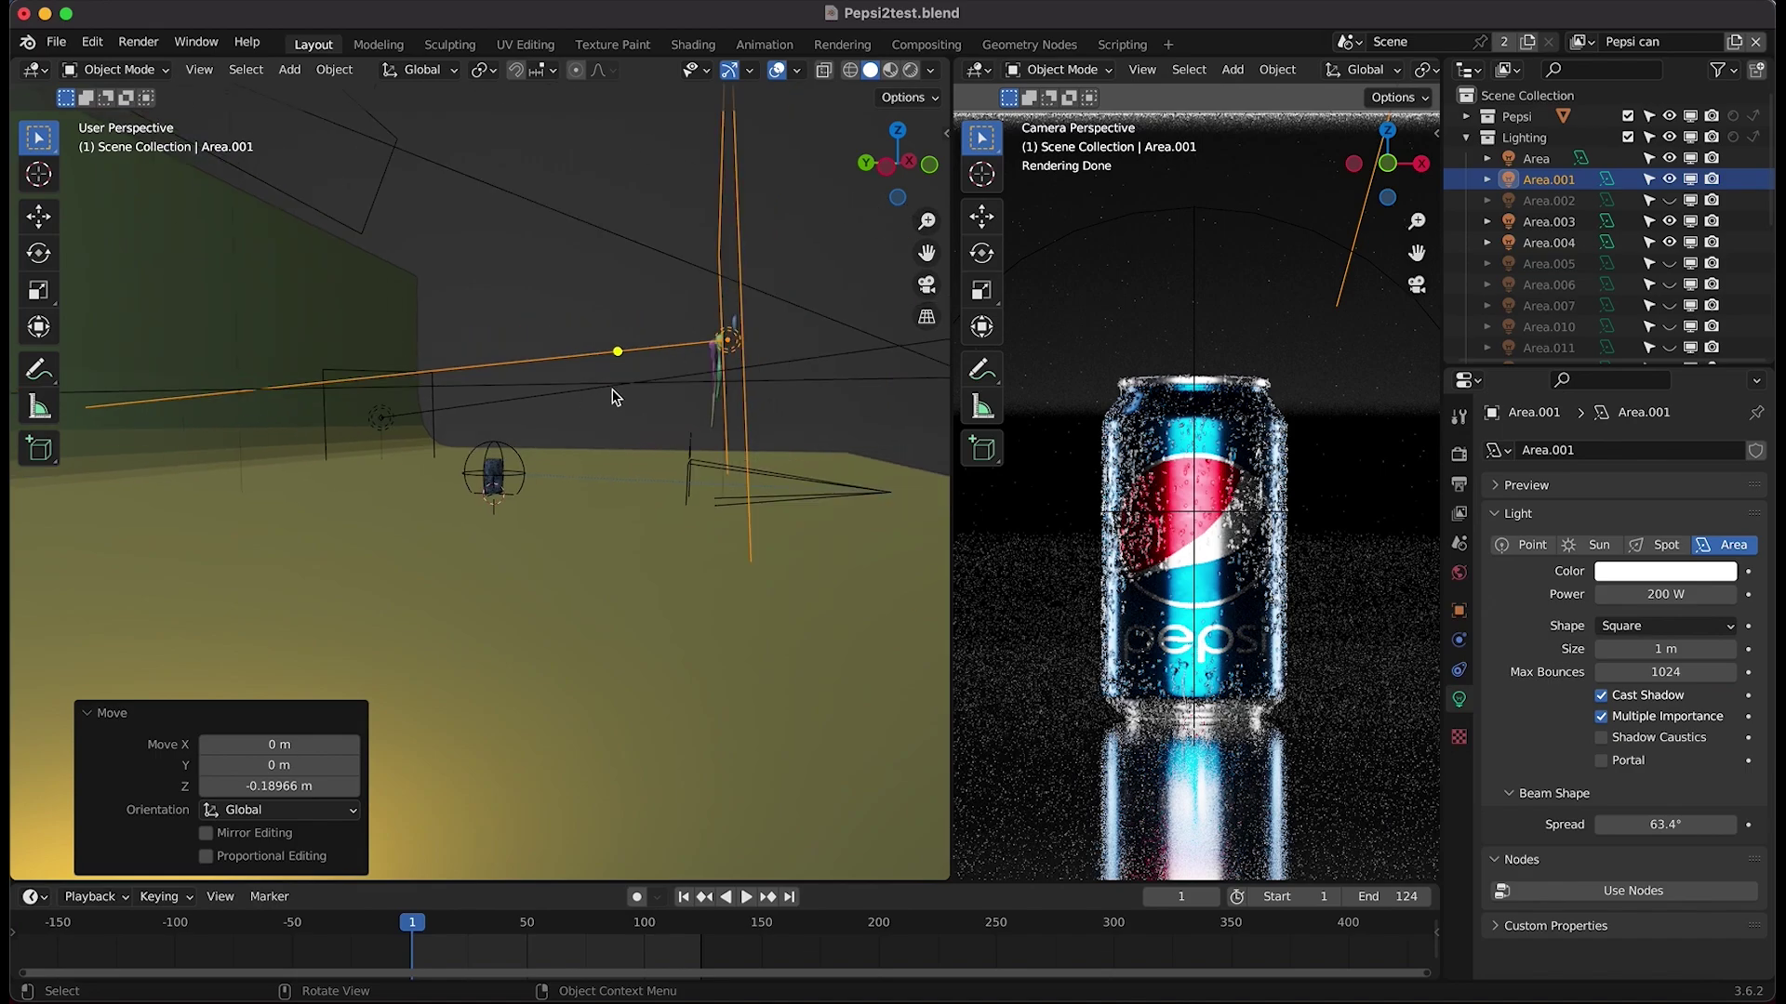
scroll(643, 392, up, 5)
scroll(644, 392, right, 5)
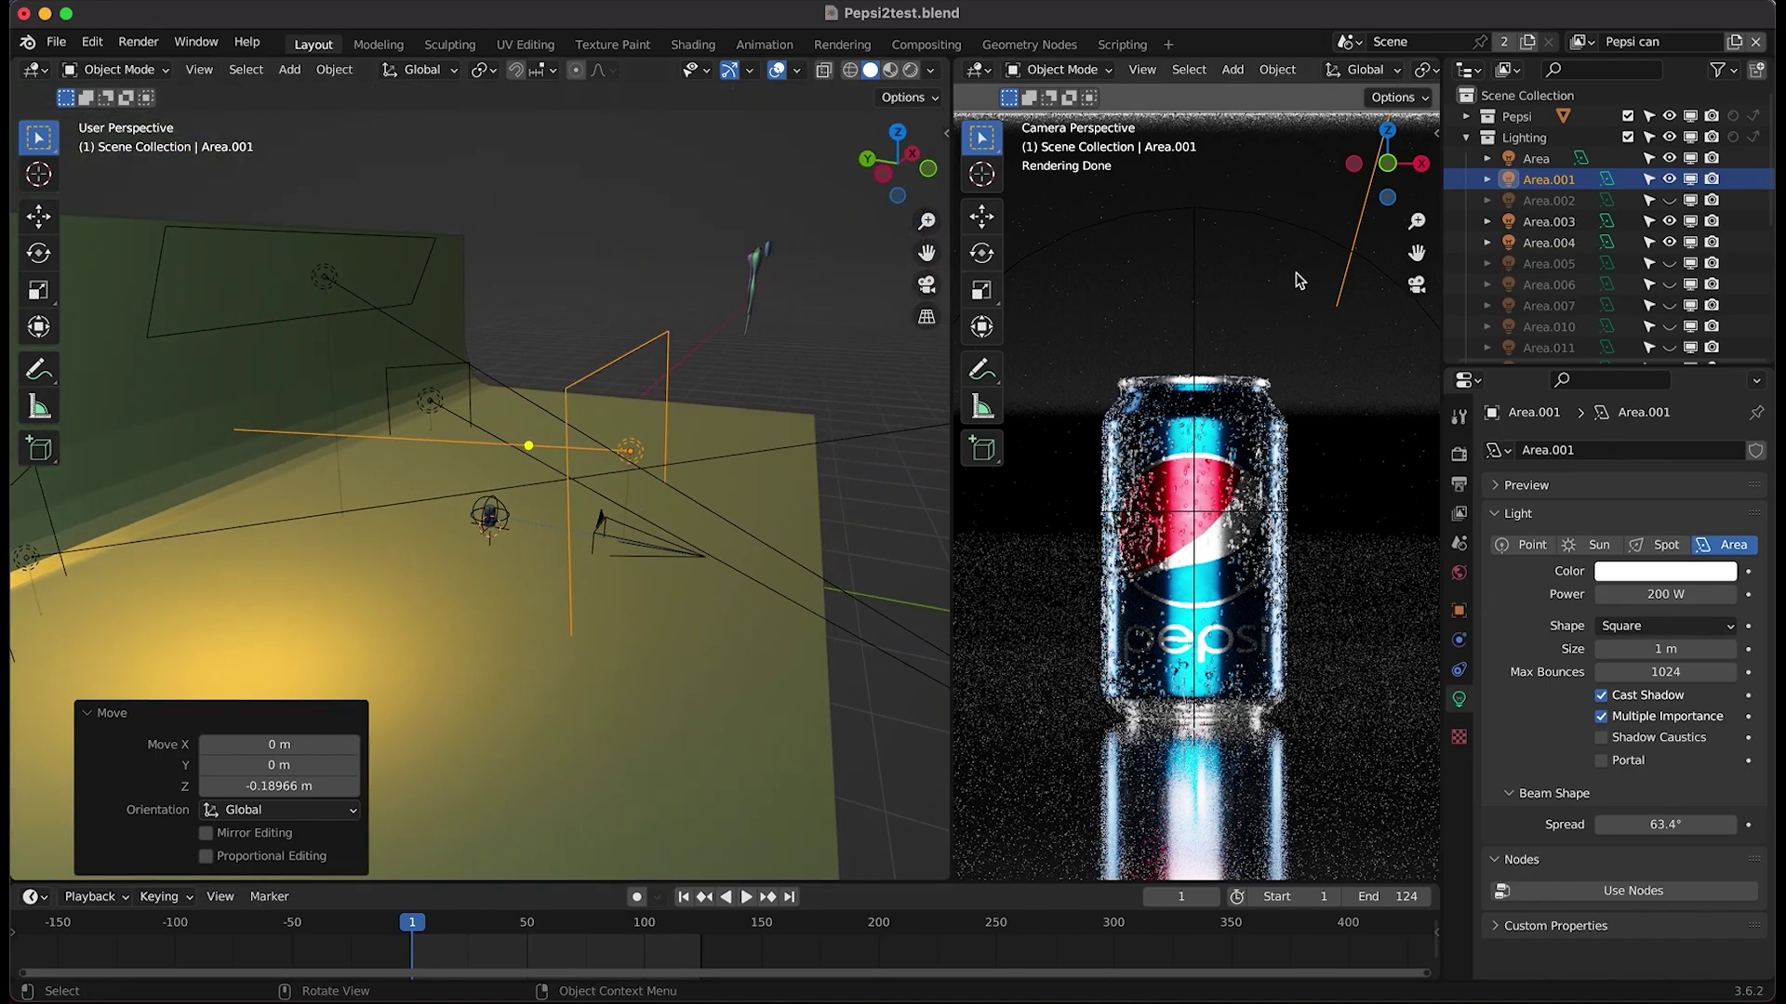
- Undo the trial rotation and vertical move of Area.001
middle_drag(596, 424, 598, 419)
key(ctrl+z)
key(ctrl+z)
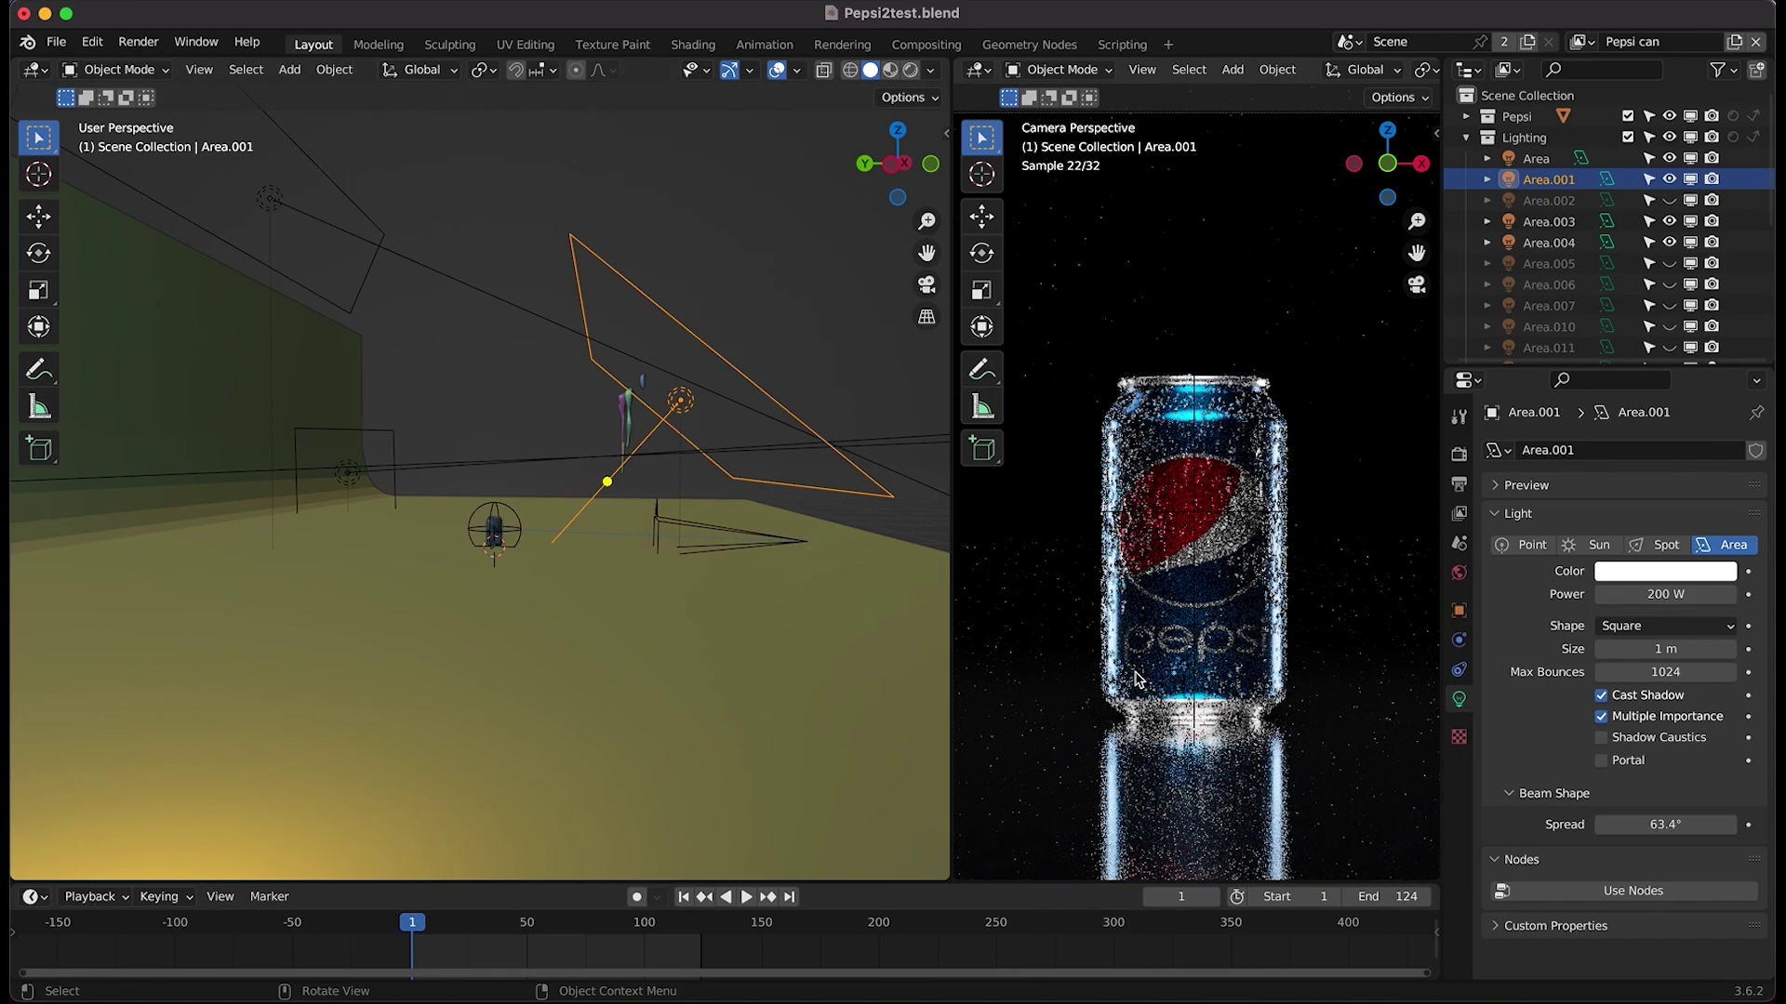
- Examine the placement and tilt of Area.001 relative to the can, the camera and the lights behind the can
scroll(728, 542, right, 10)
scroll(728, 541, left, 10)
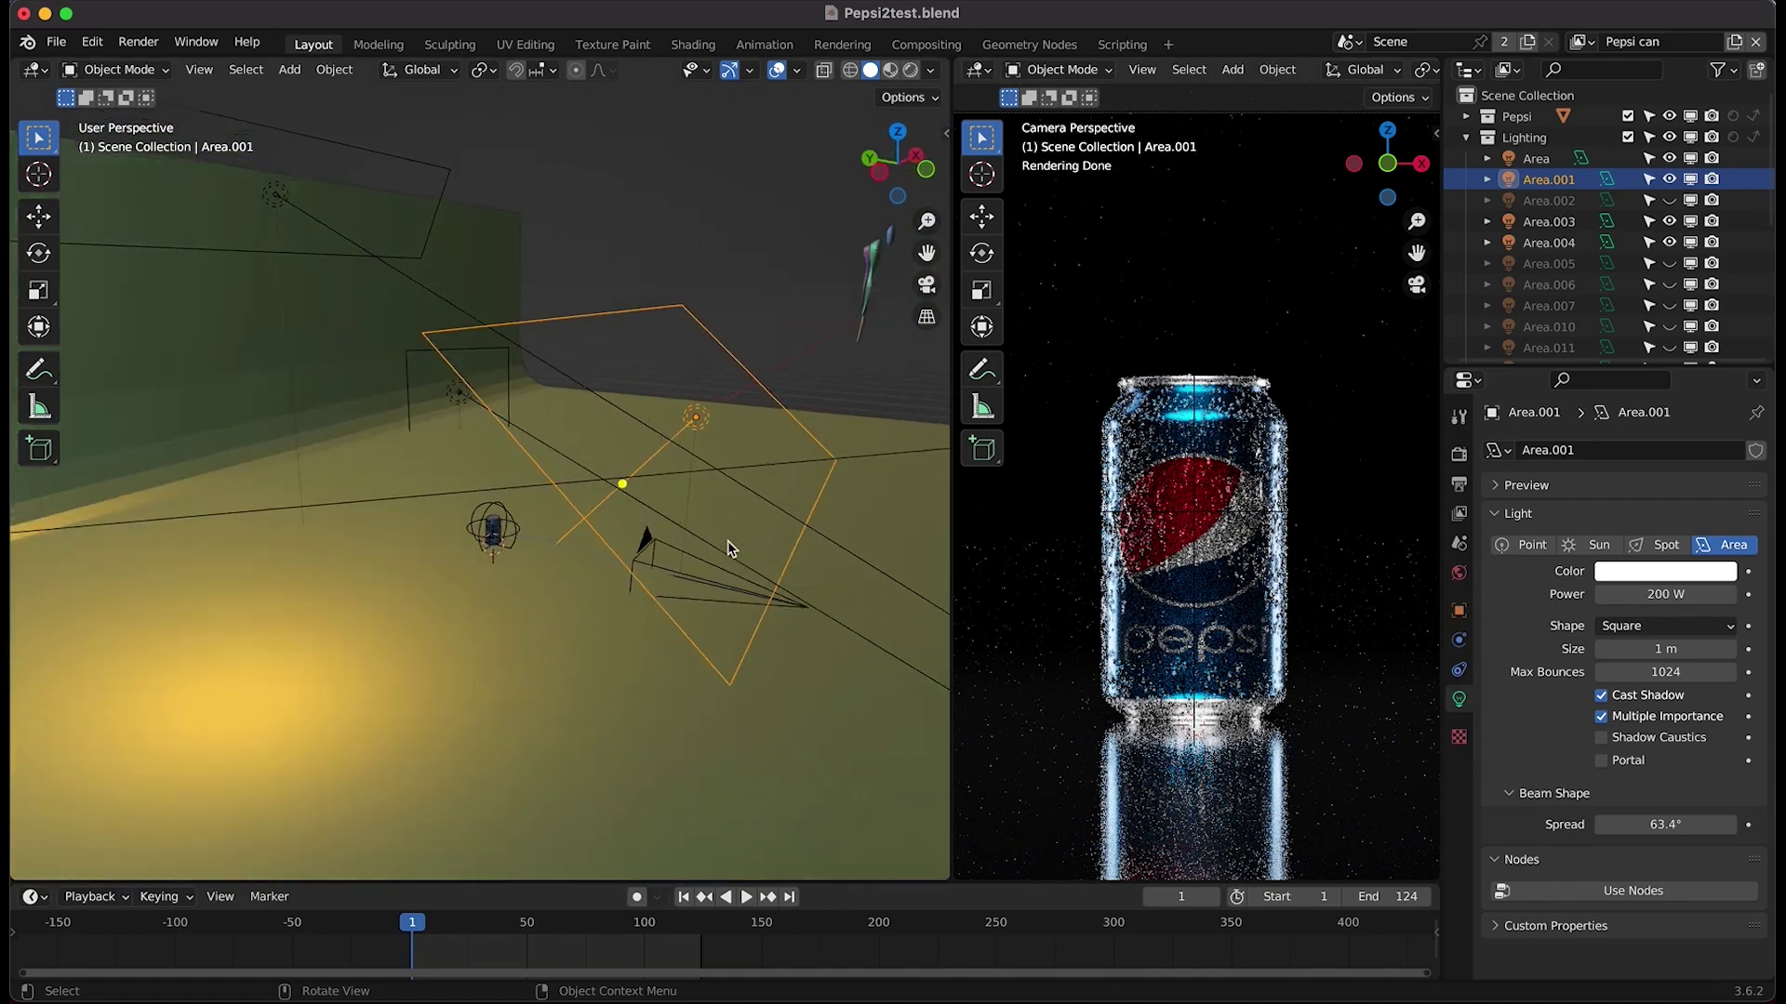
scroll(728, 541, left, 3)
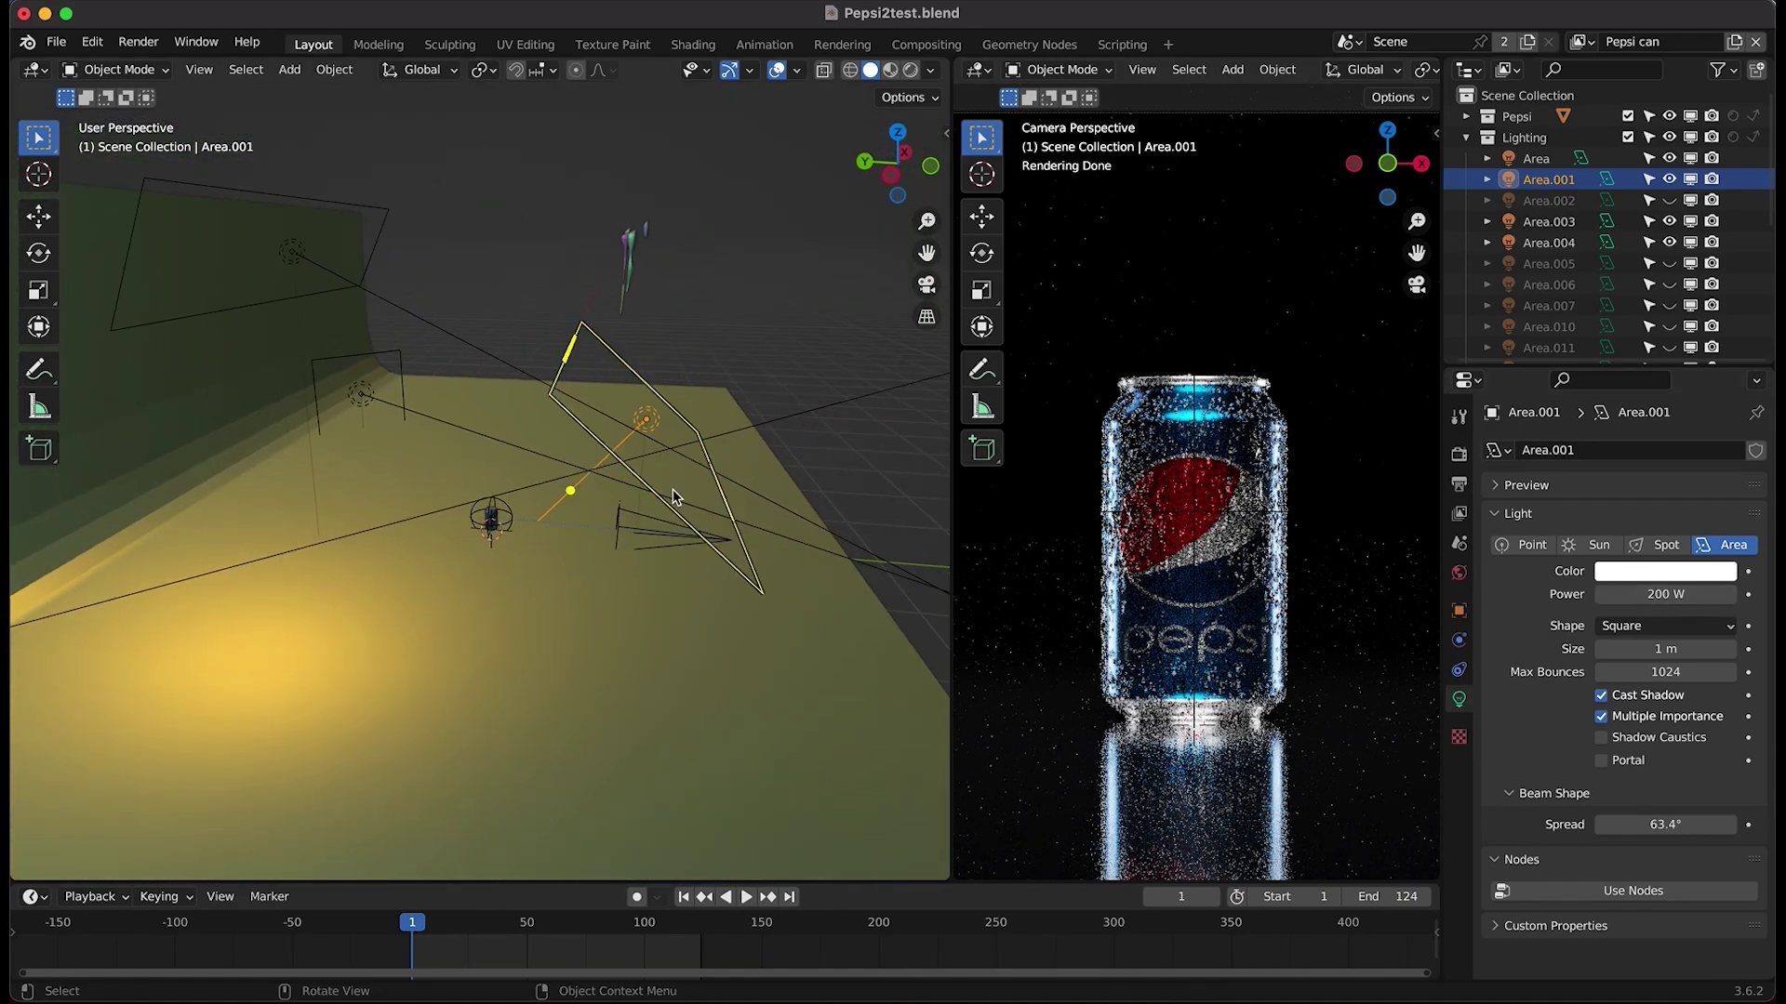
scroll(734, 364, right, 10)
shift+scroll(510, 674, right, 3)
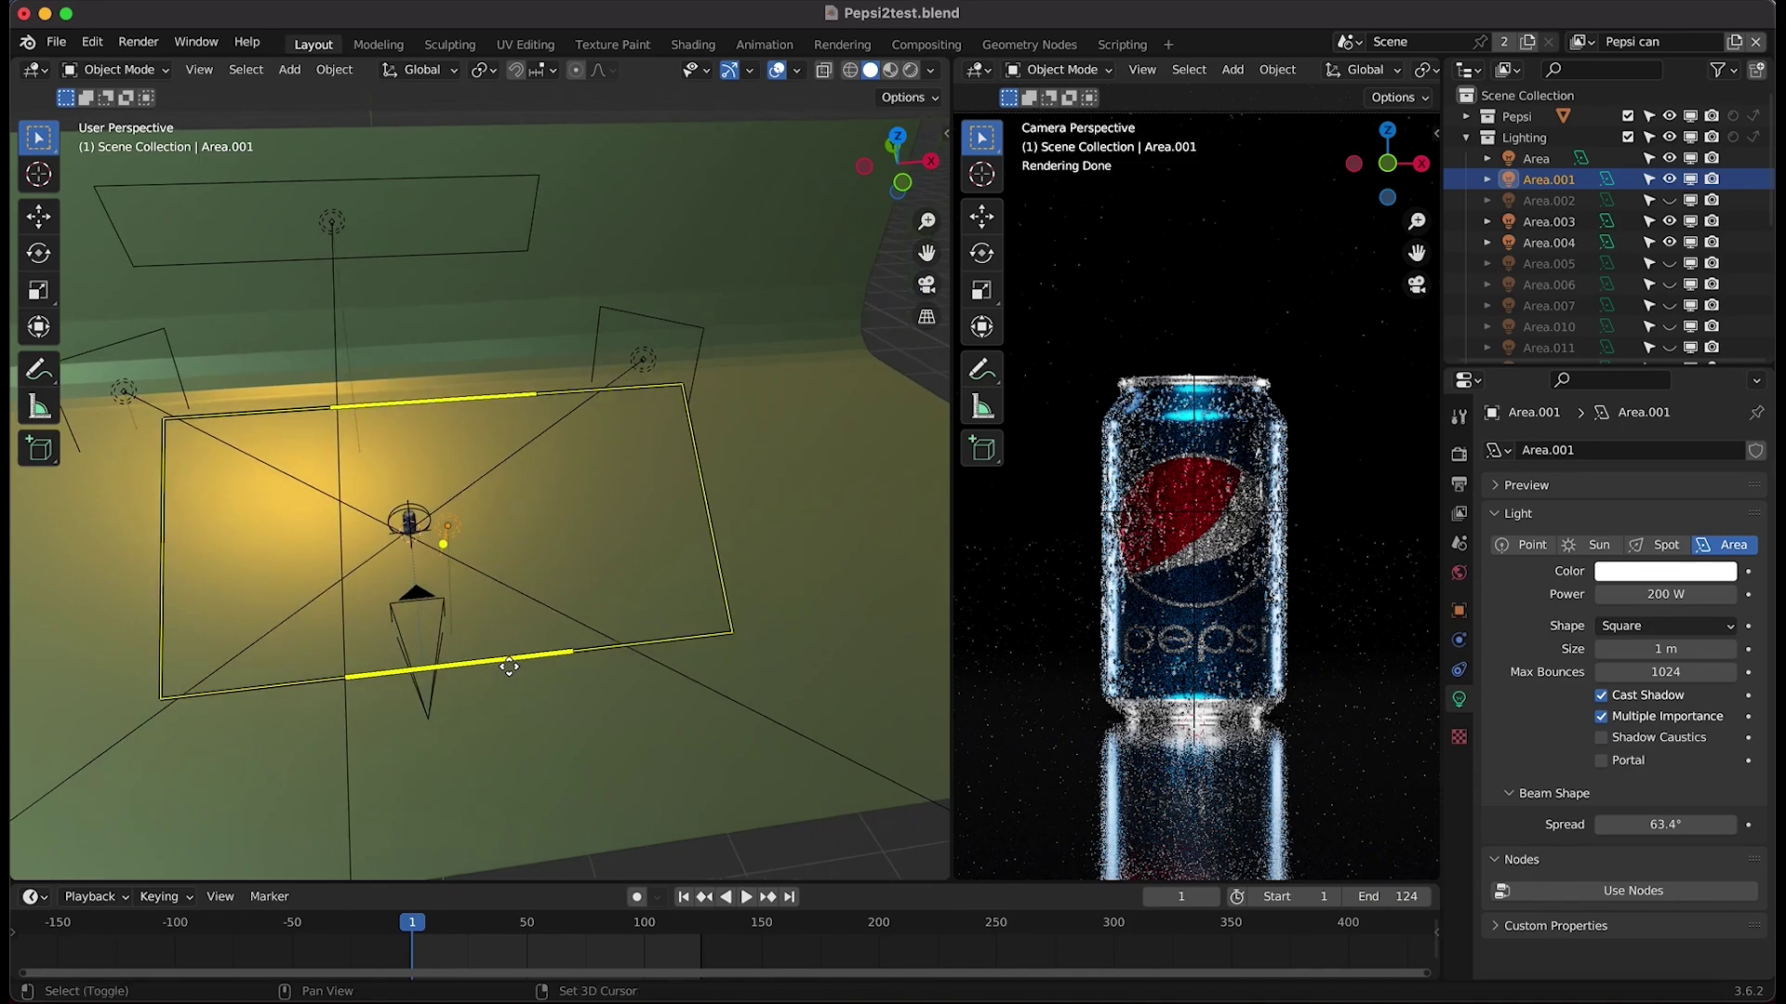
shift+scroll(509, 674, left, 10)
shift+scroll(510, 674, left, 2)
scroll(510, 674, down, 5)
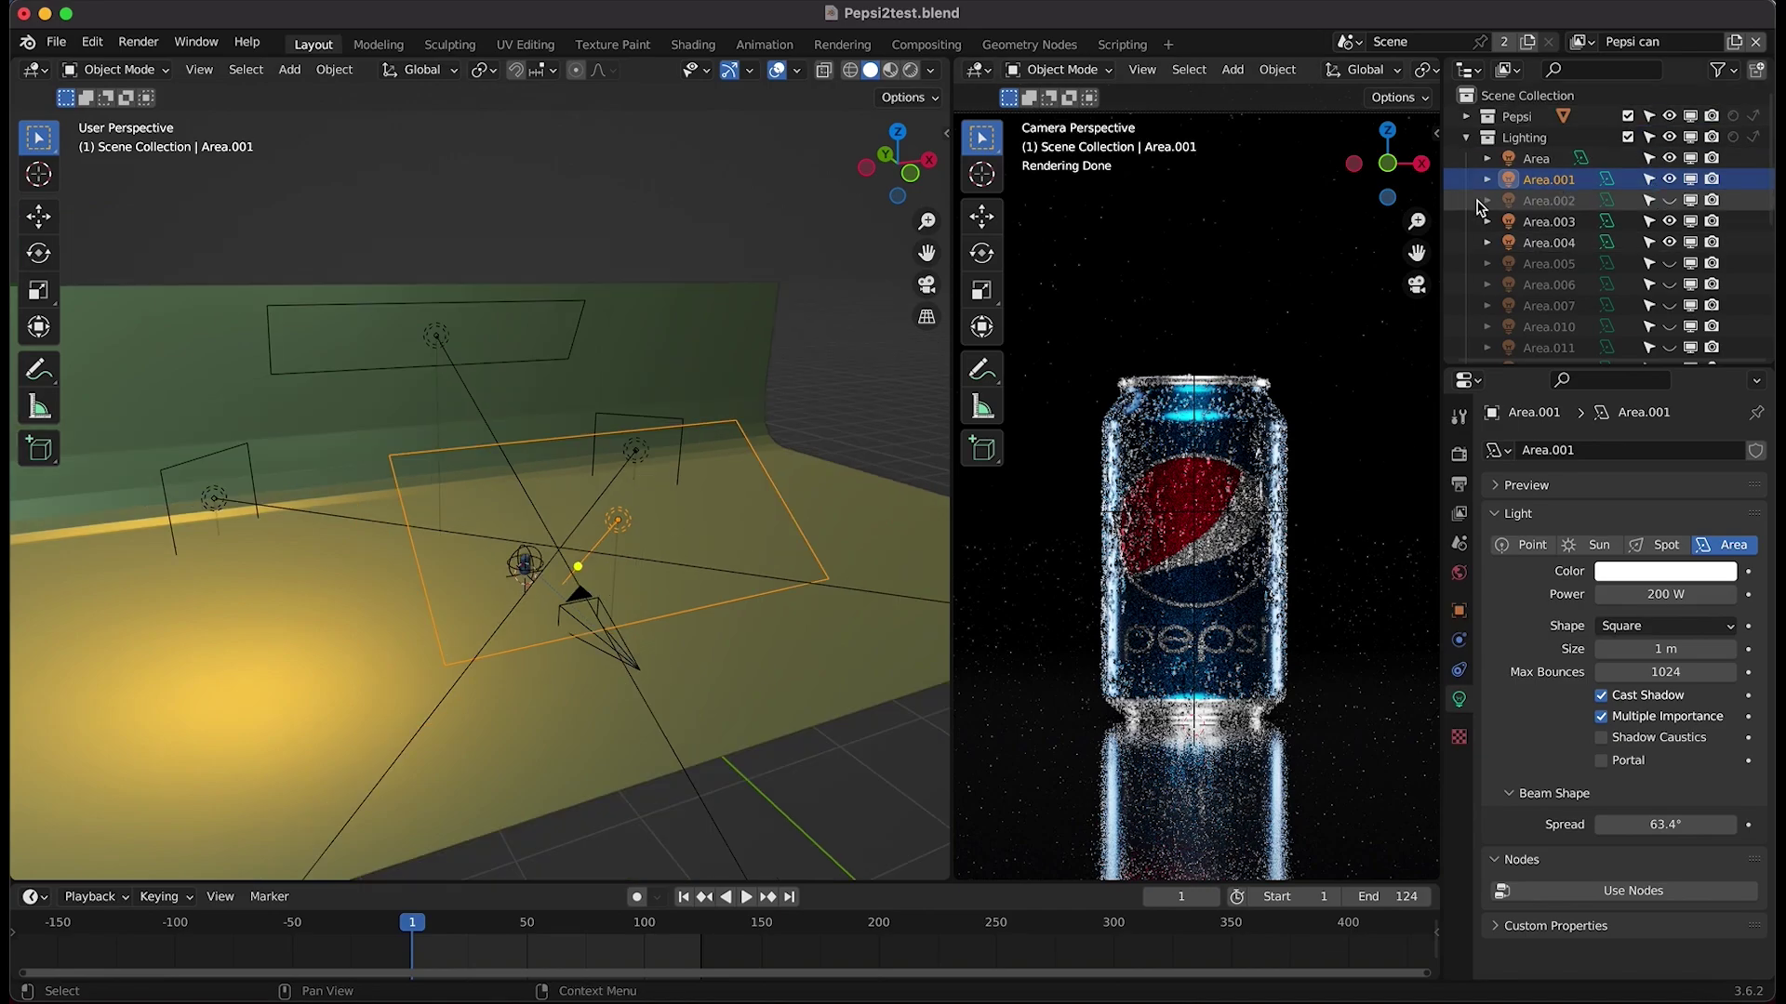
scroll(428, 432, down, 5)
scroll(428, 431, left, 5)
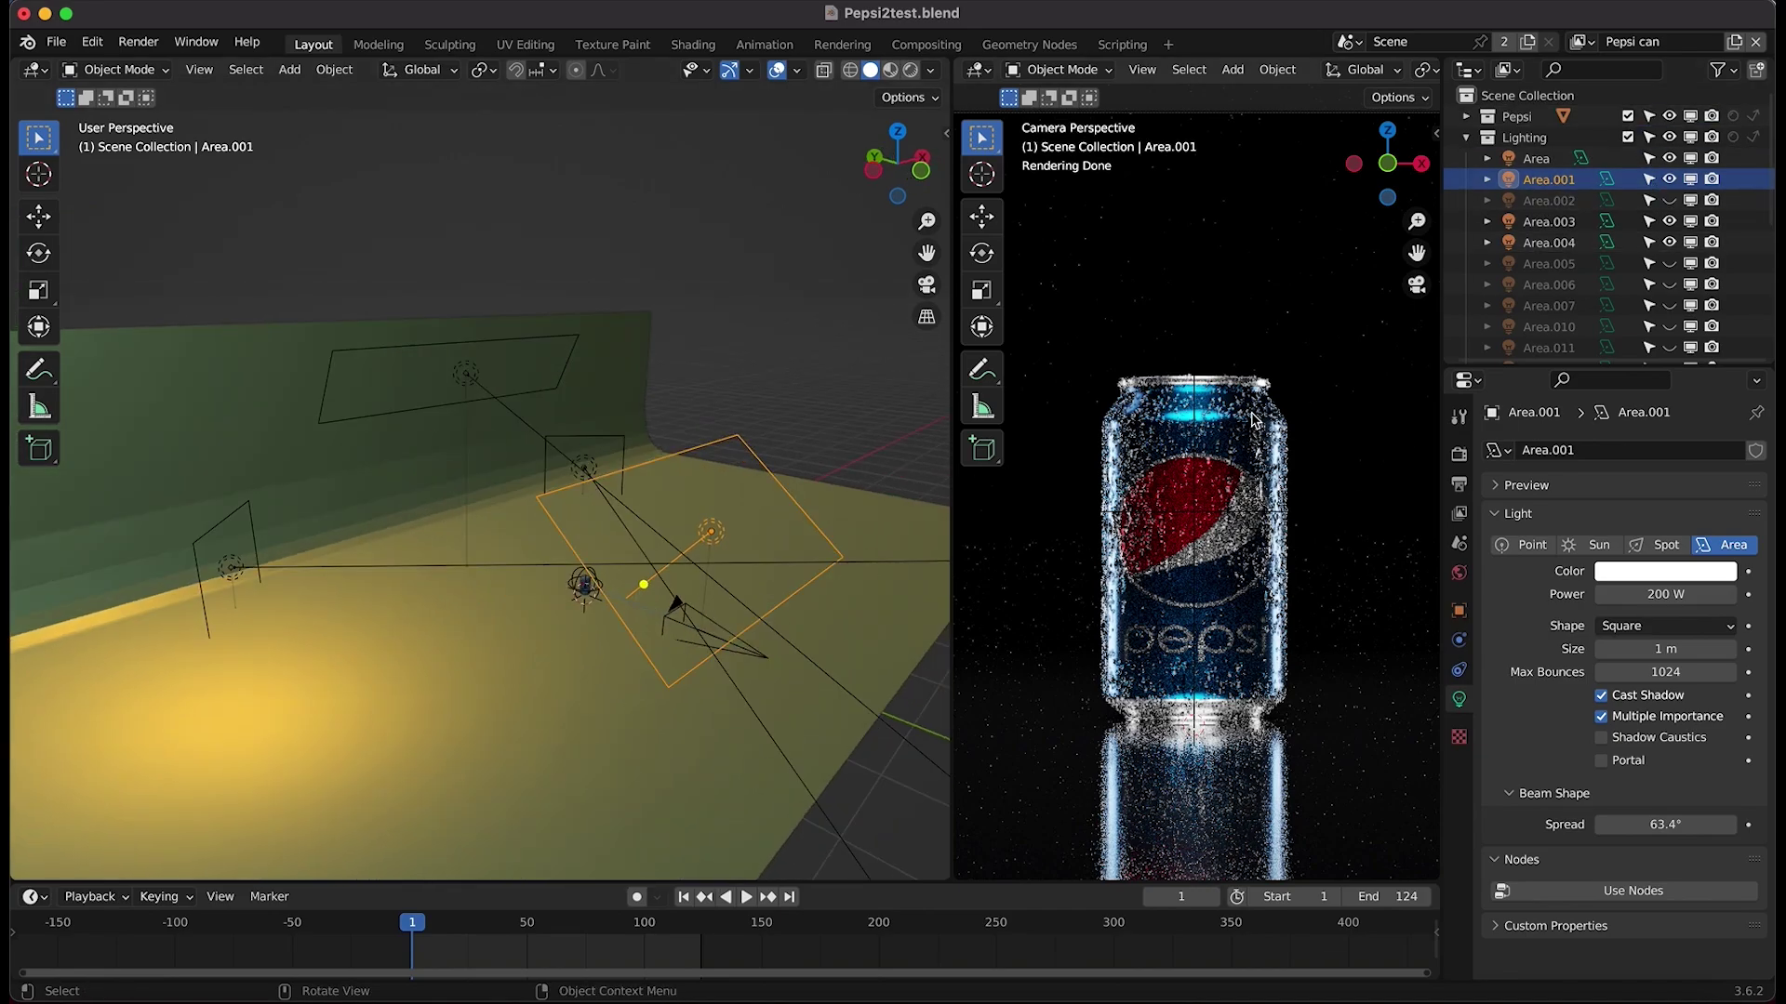
- Unhide Area.005, Area.006, Area.007, Area.010 and Area.011 in the Lighting collection
scroll(1254, 420, down, 5)
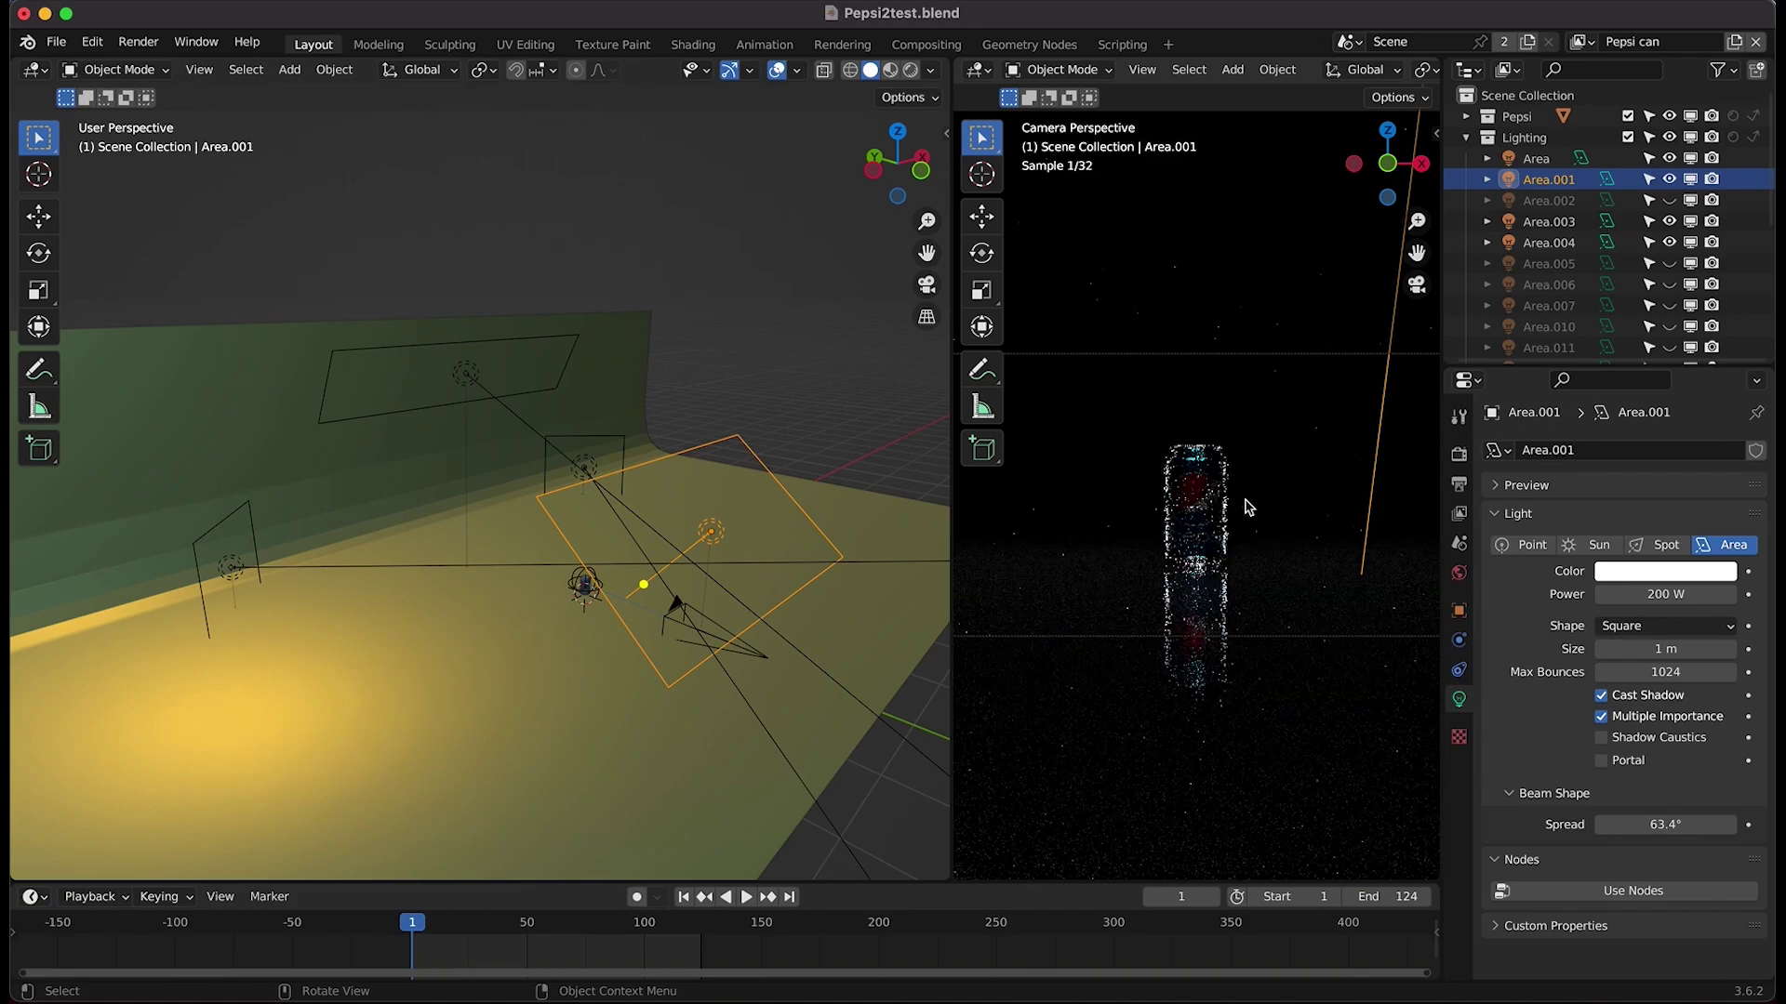
scroll(1673, 200, down, 3)
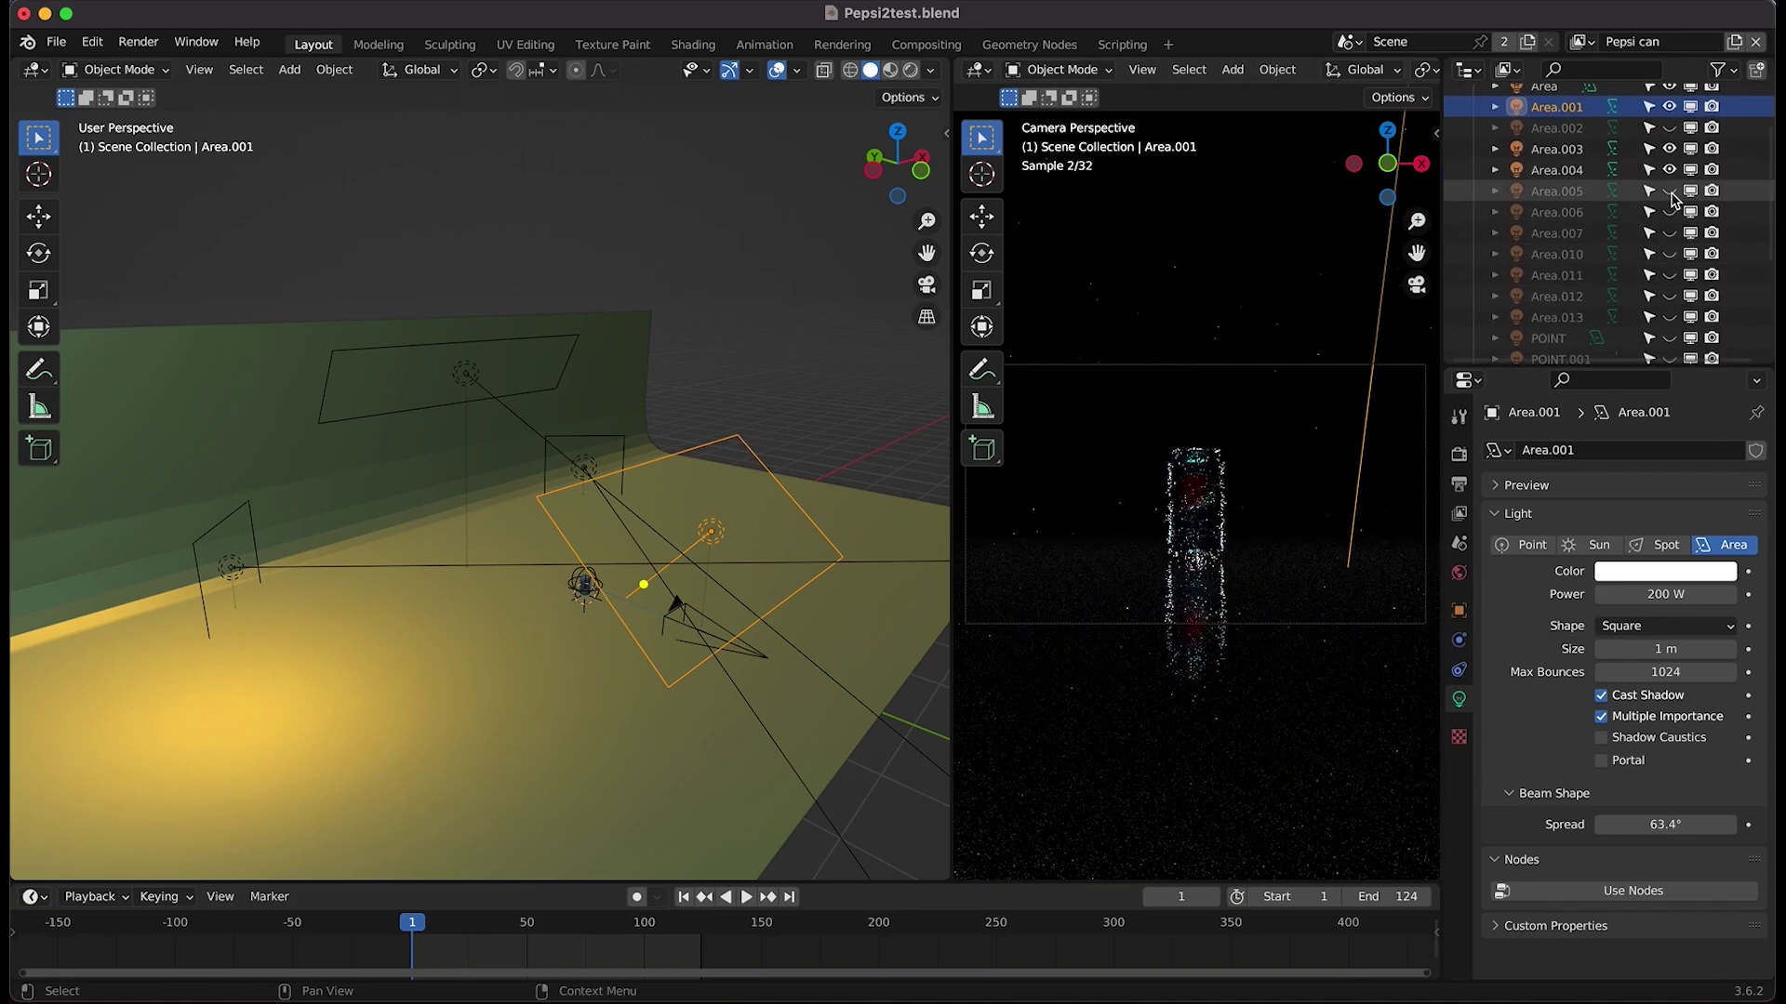
click(1671, 193)
click(1670, 213)
click(1670, 234)
click(1669, 254)
click(1670, 276)
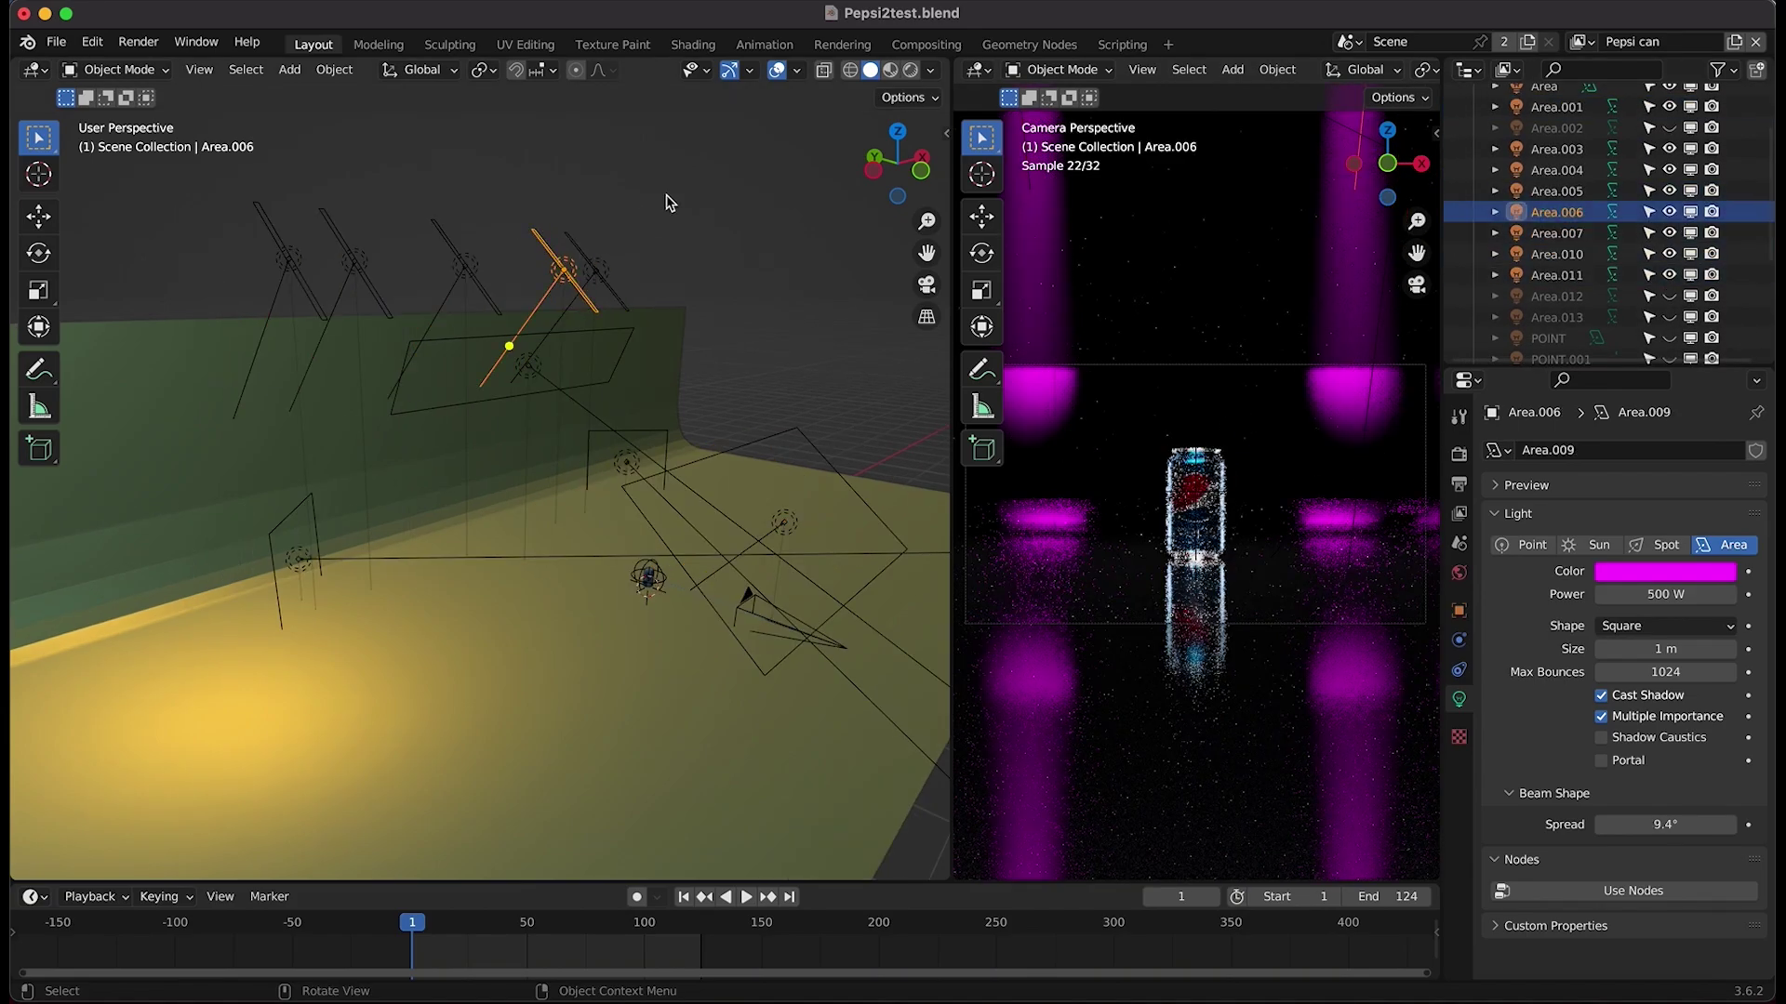
- Select the five unhidden magenta lights above the backdrop and inspect their color and beam spread settings
drag(668, 187, 221, 248)
middle_drag(321, 288, 377, 330)
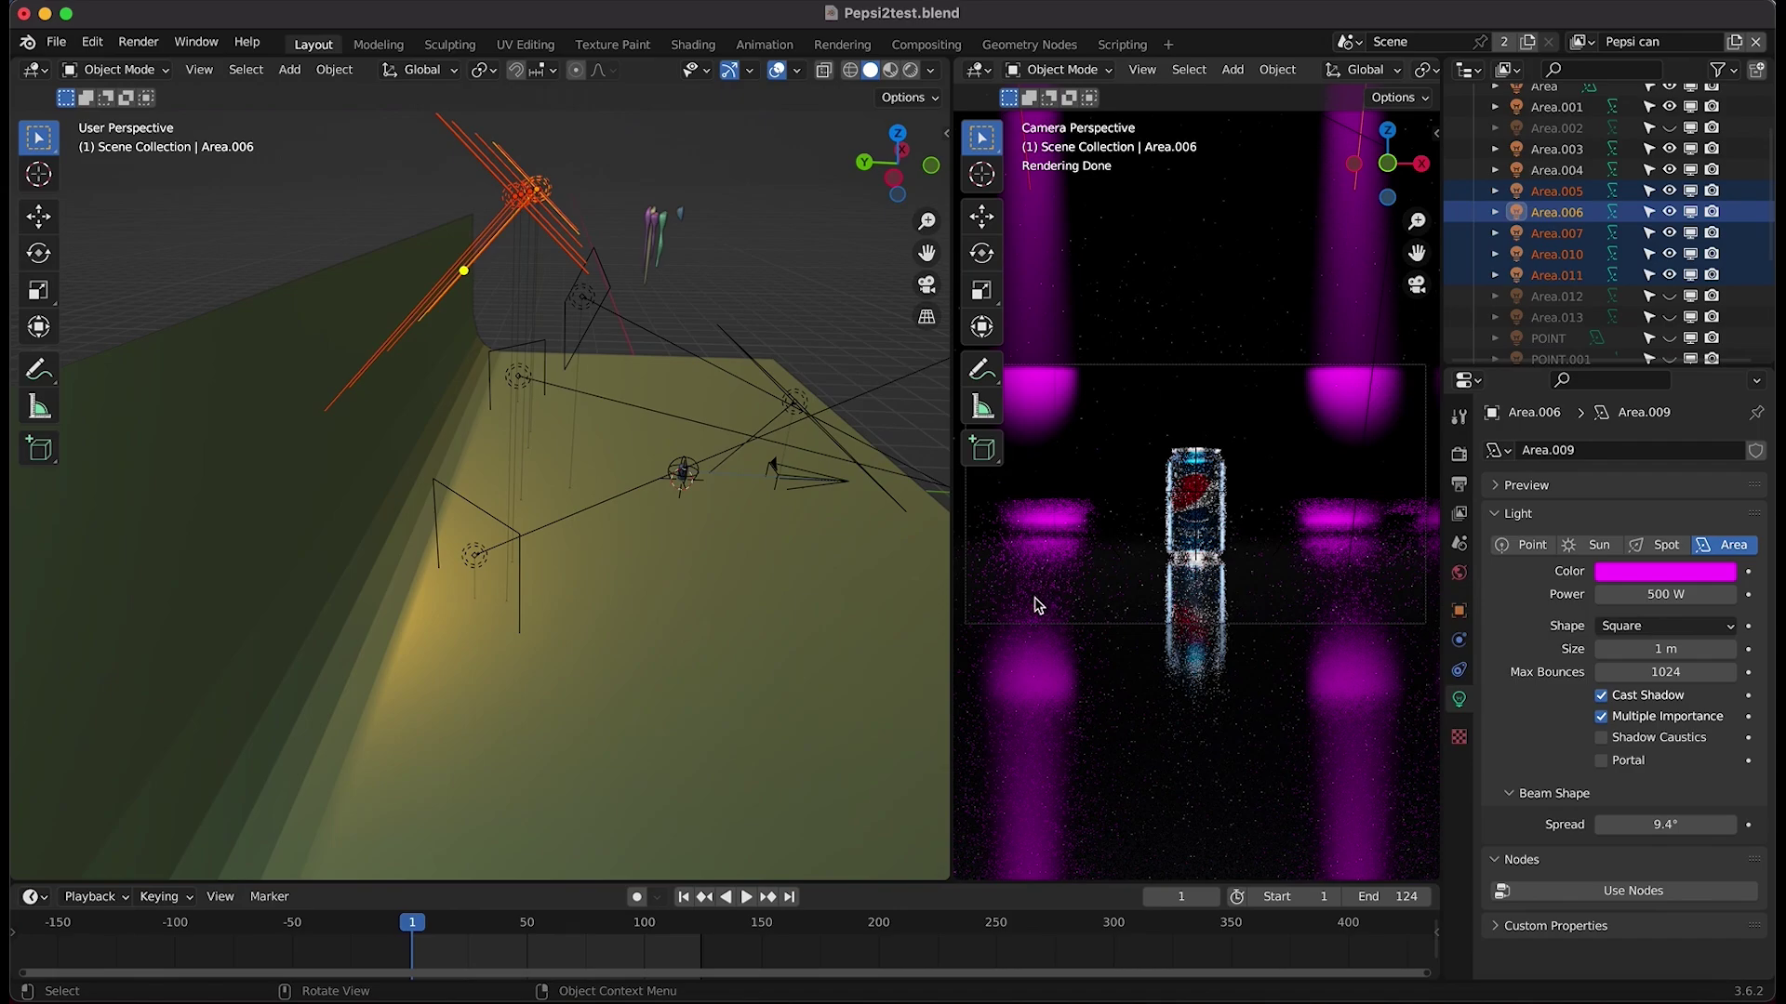
click(1665, 571)
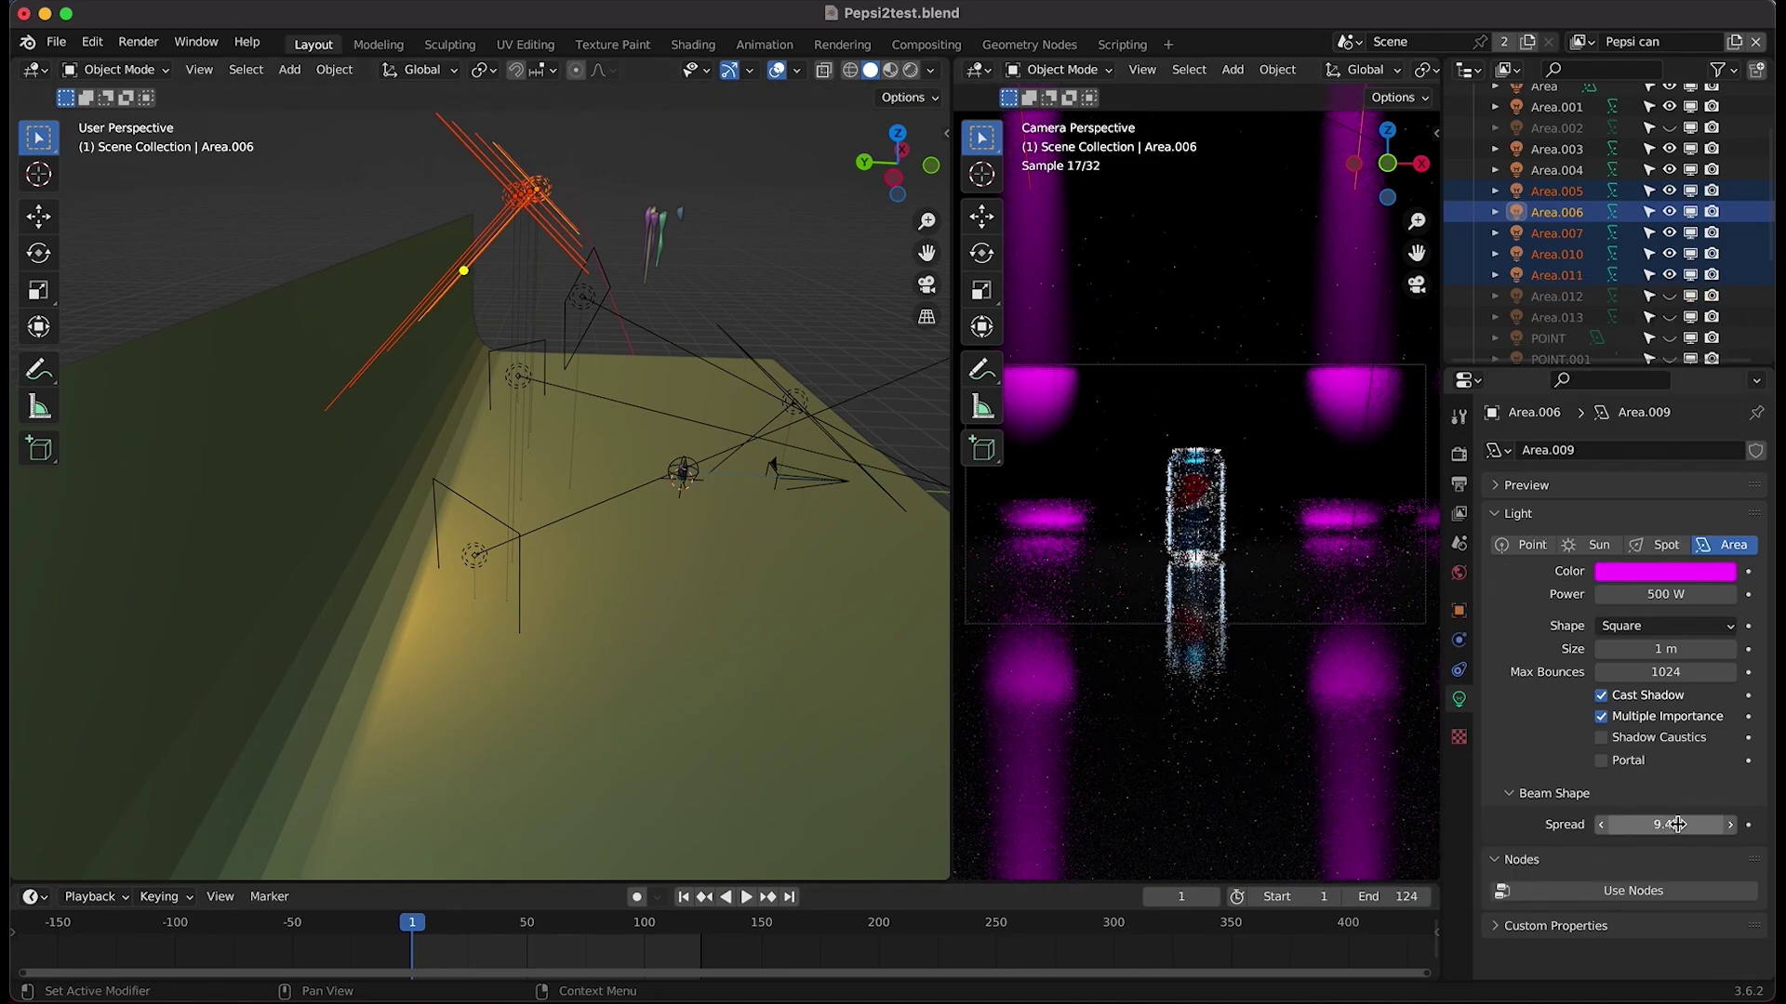
middle_drag(648, 371, 718, 354)
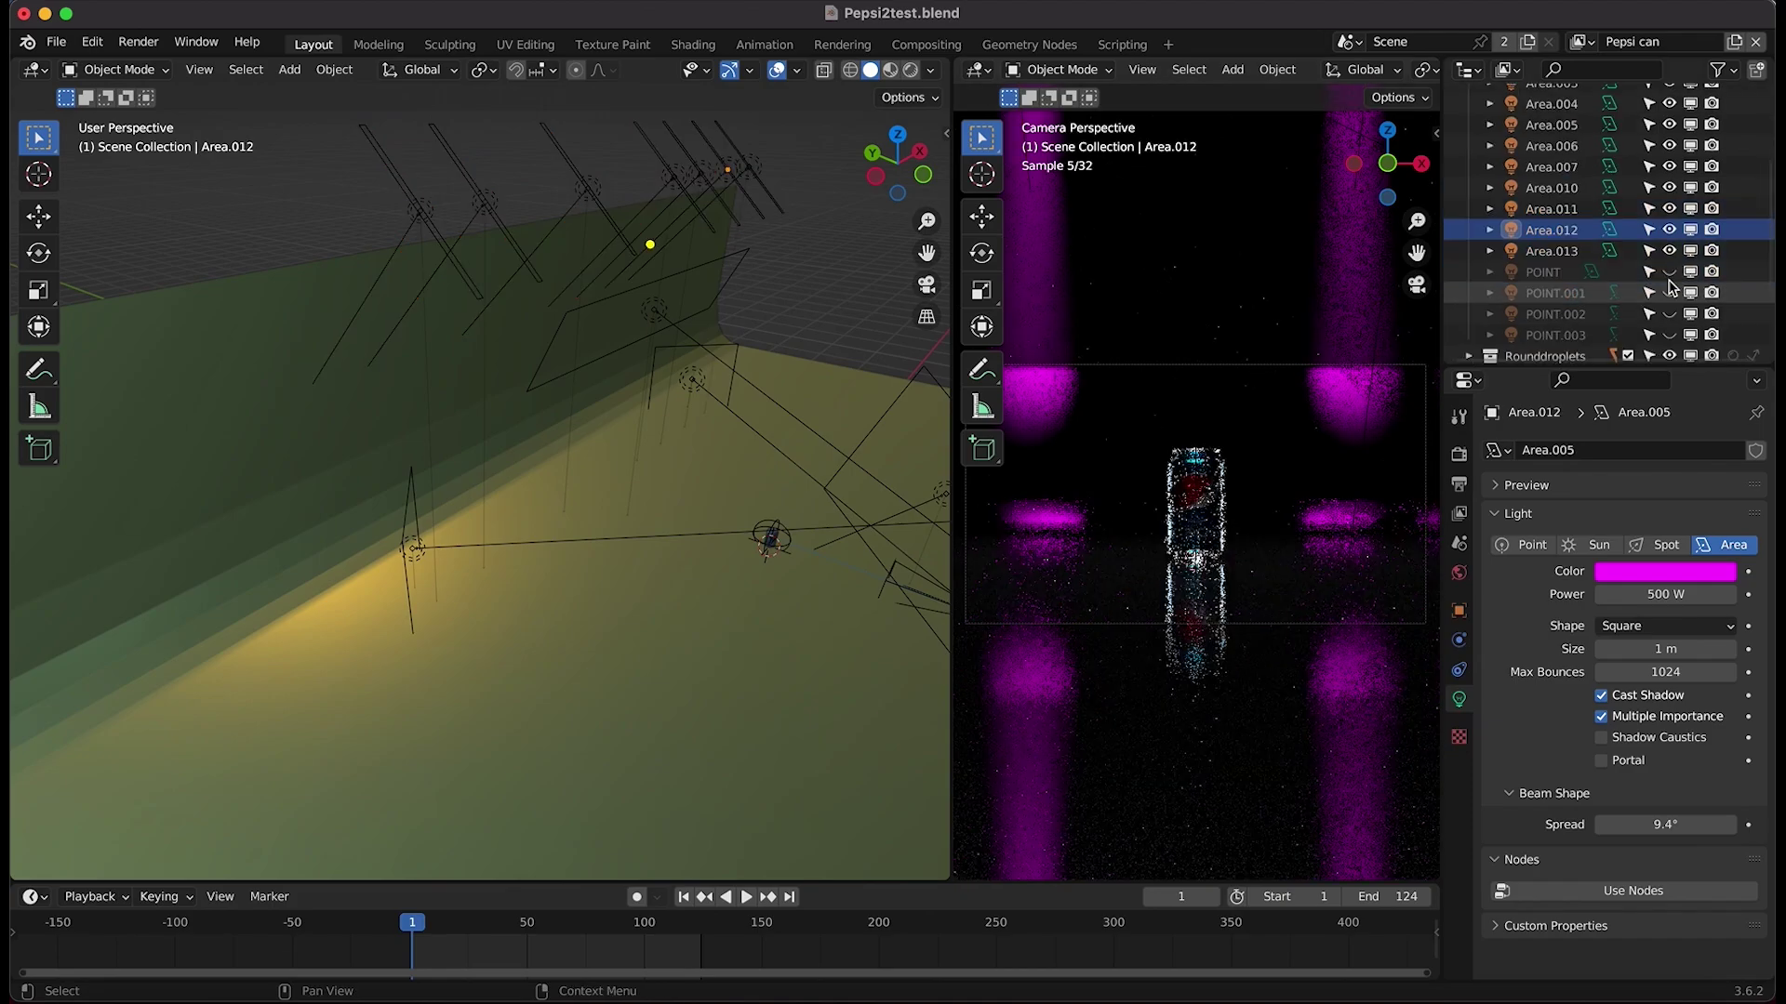
- Unhide the POINT light in the Lighting collection and select it to view its settings and placement
click(1670, 274)
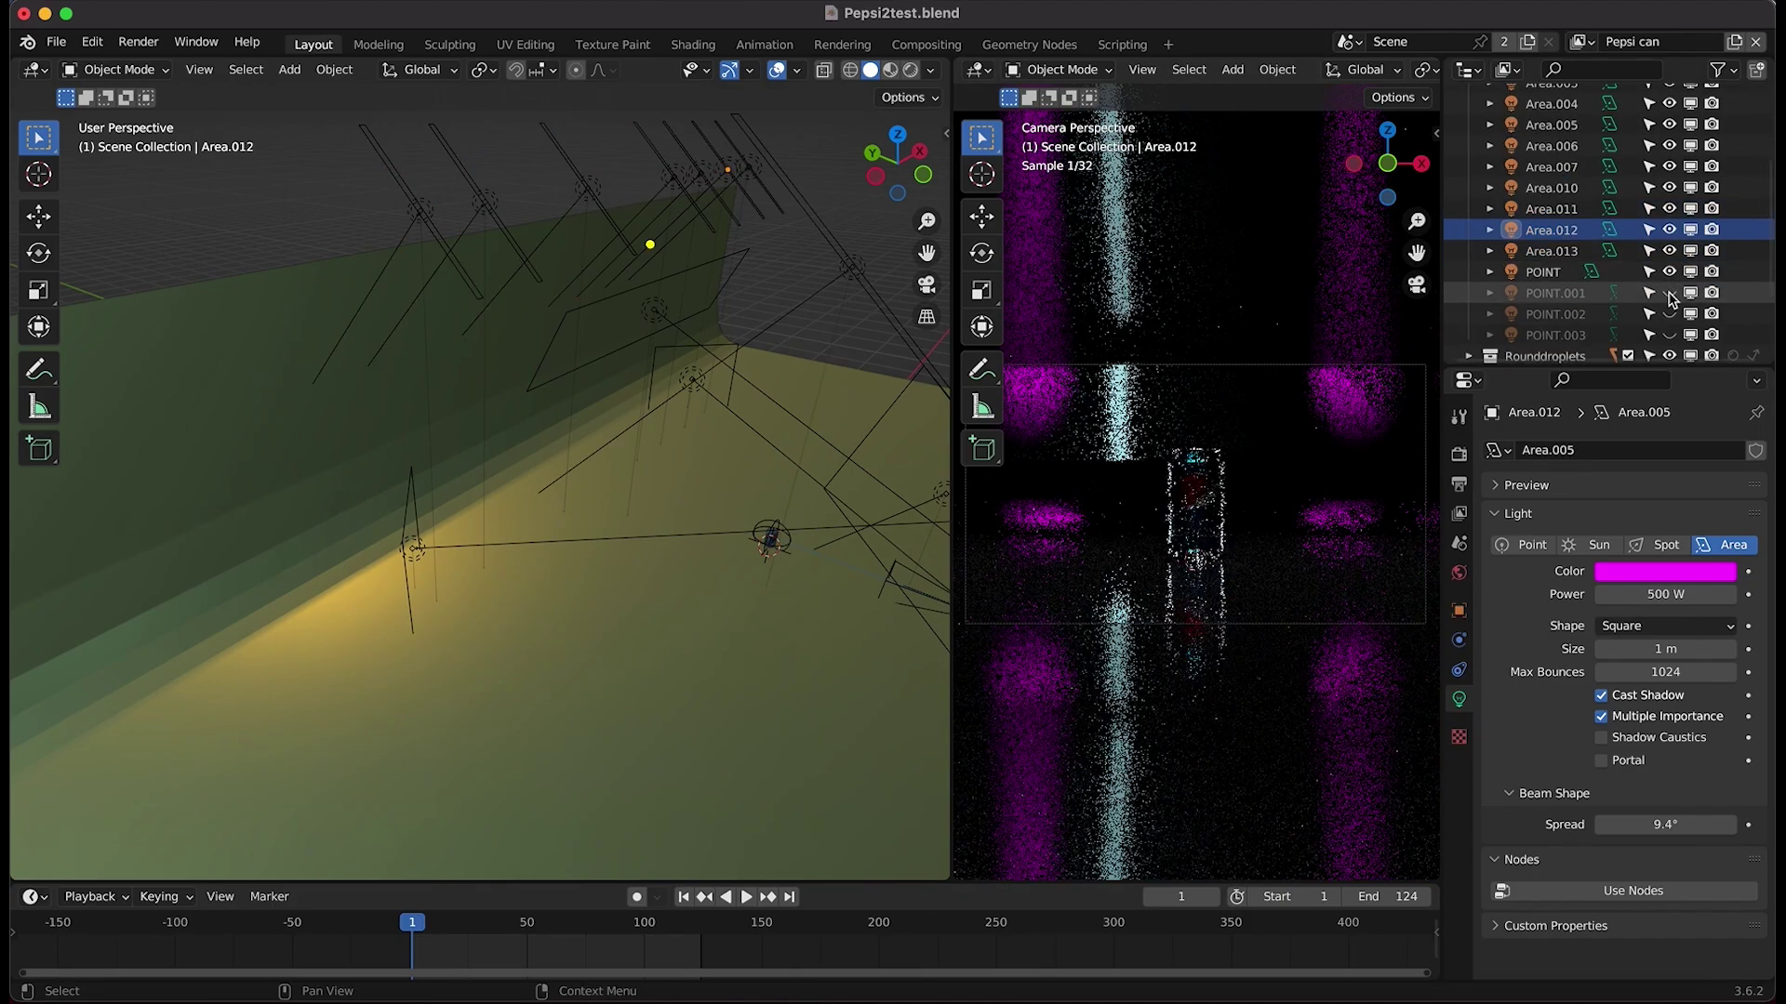
click(1669, 274)
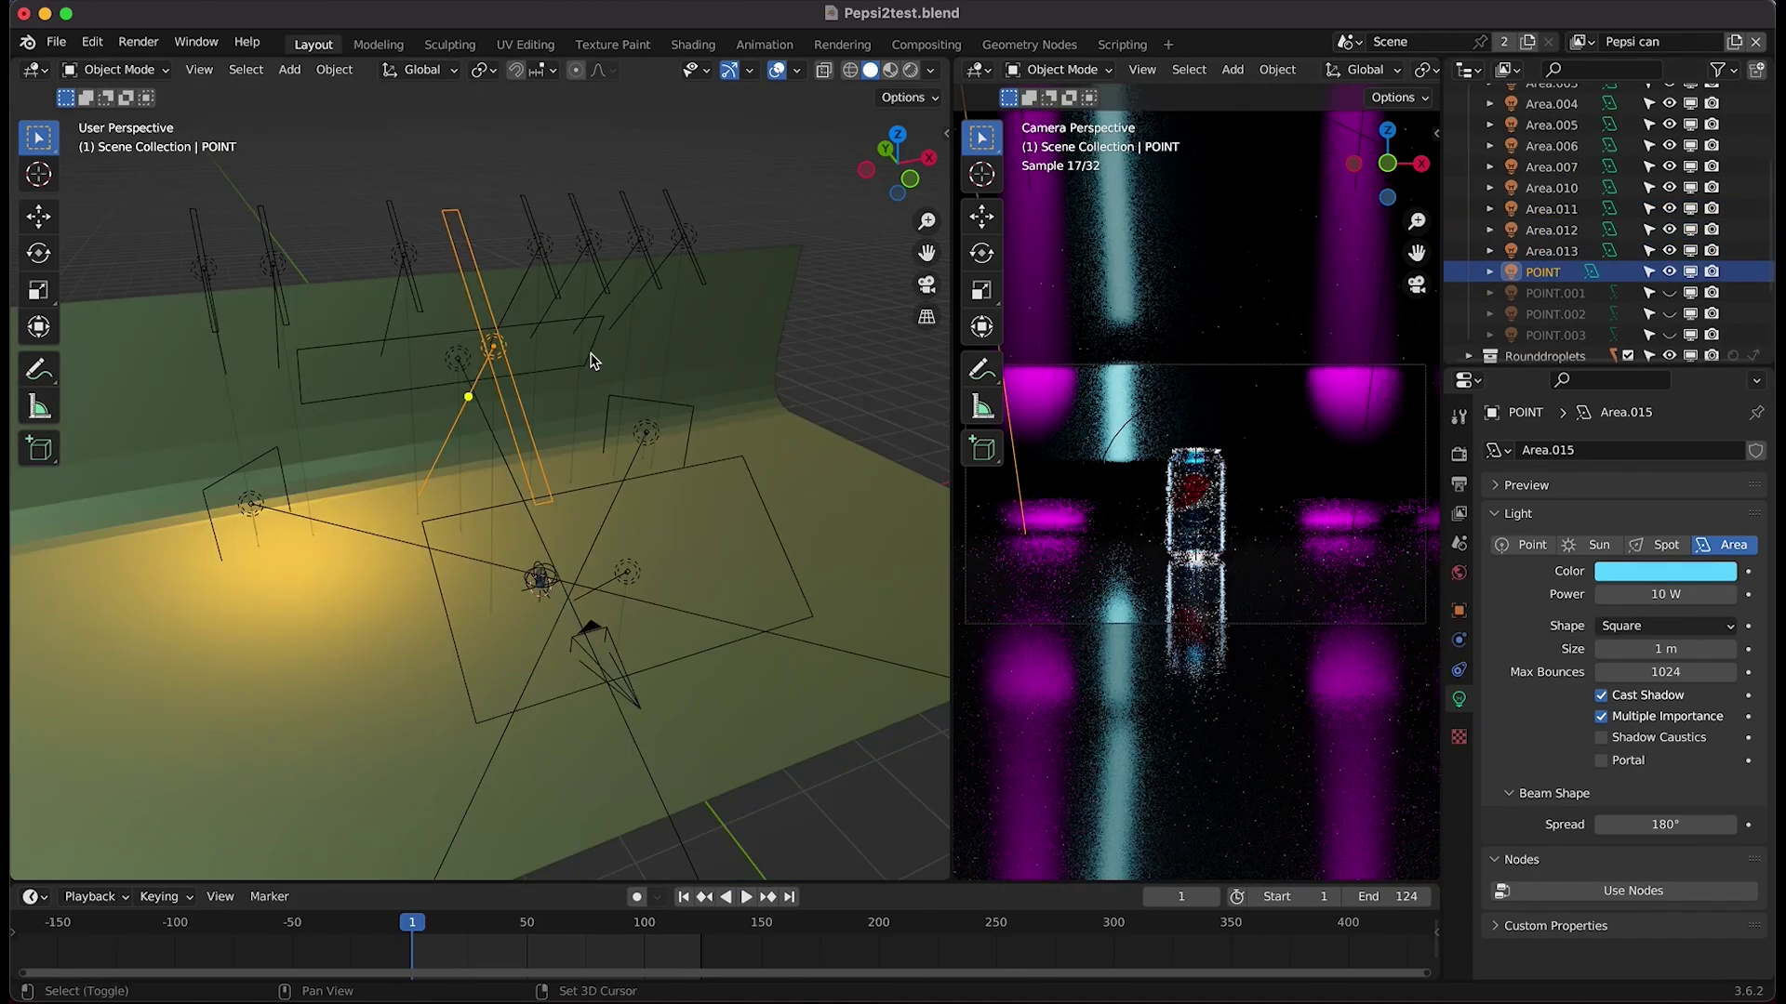
scroll(595, 361, left, 10)
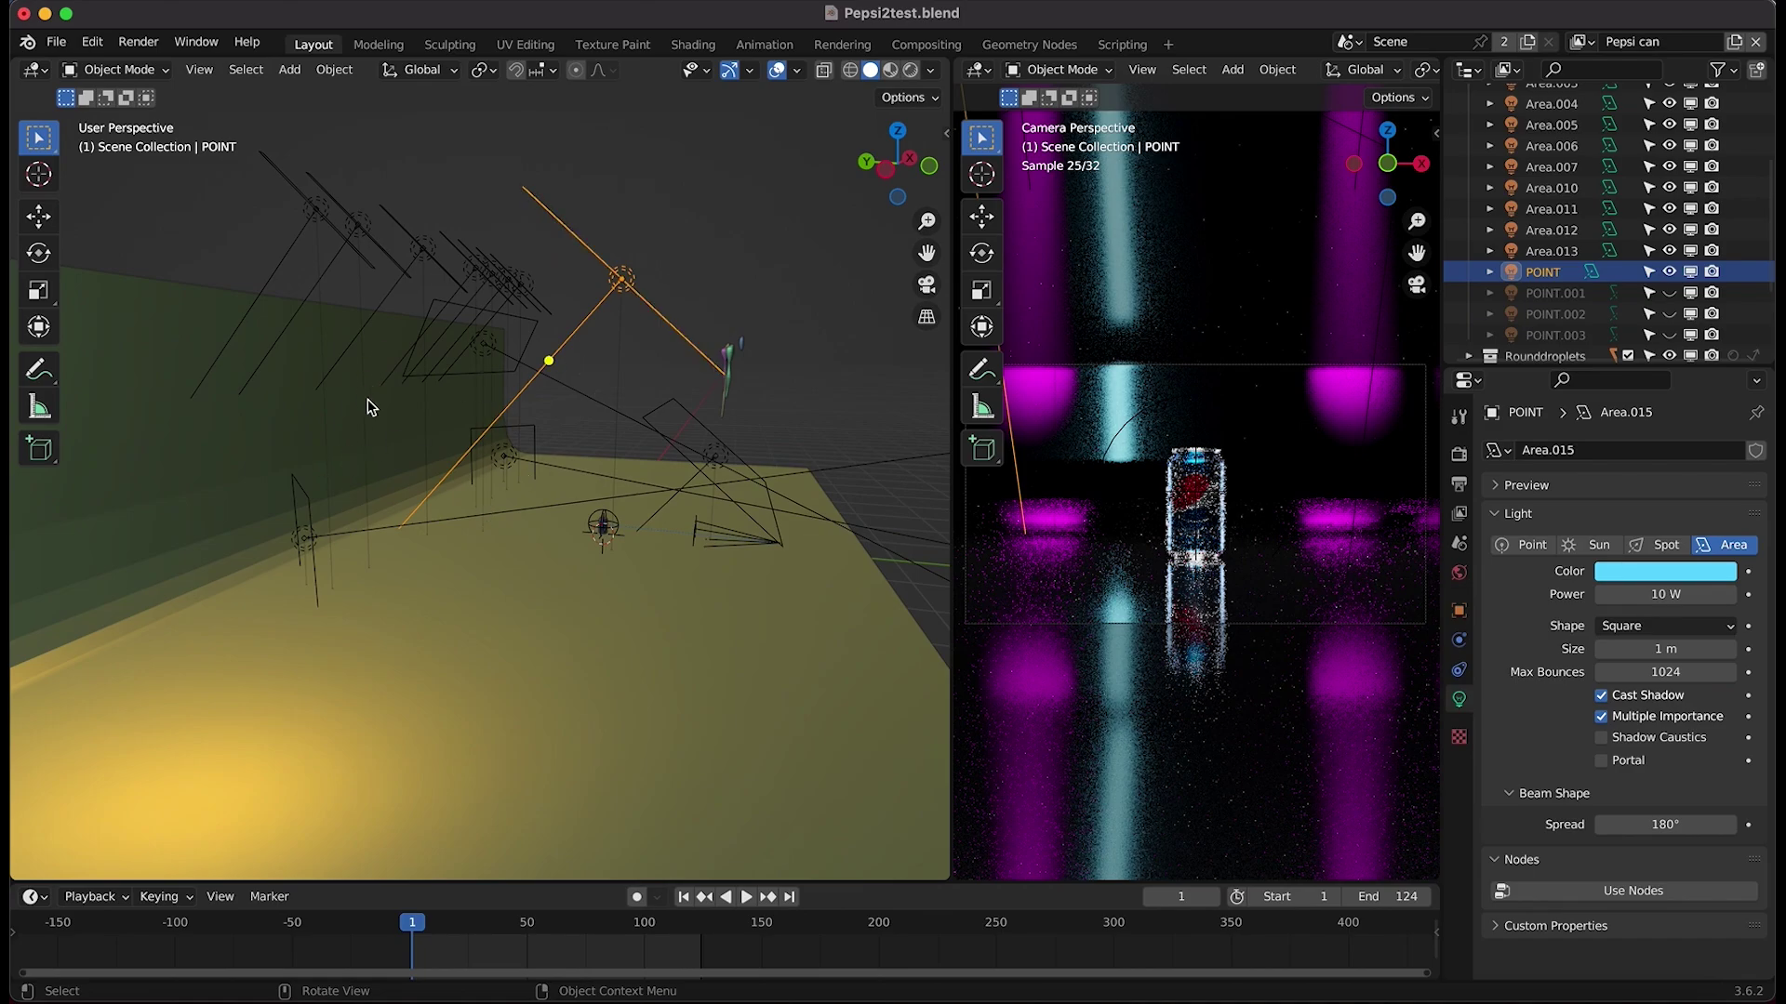
- Unhide POINT.001, POINT.002 and POINT.003 and select them together with POINT
click(1669, 293)
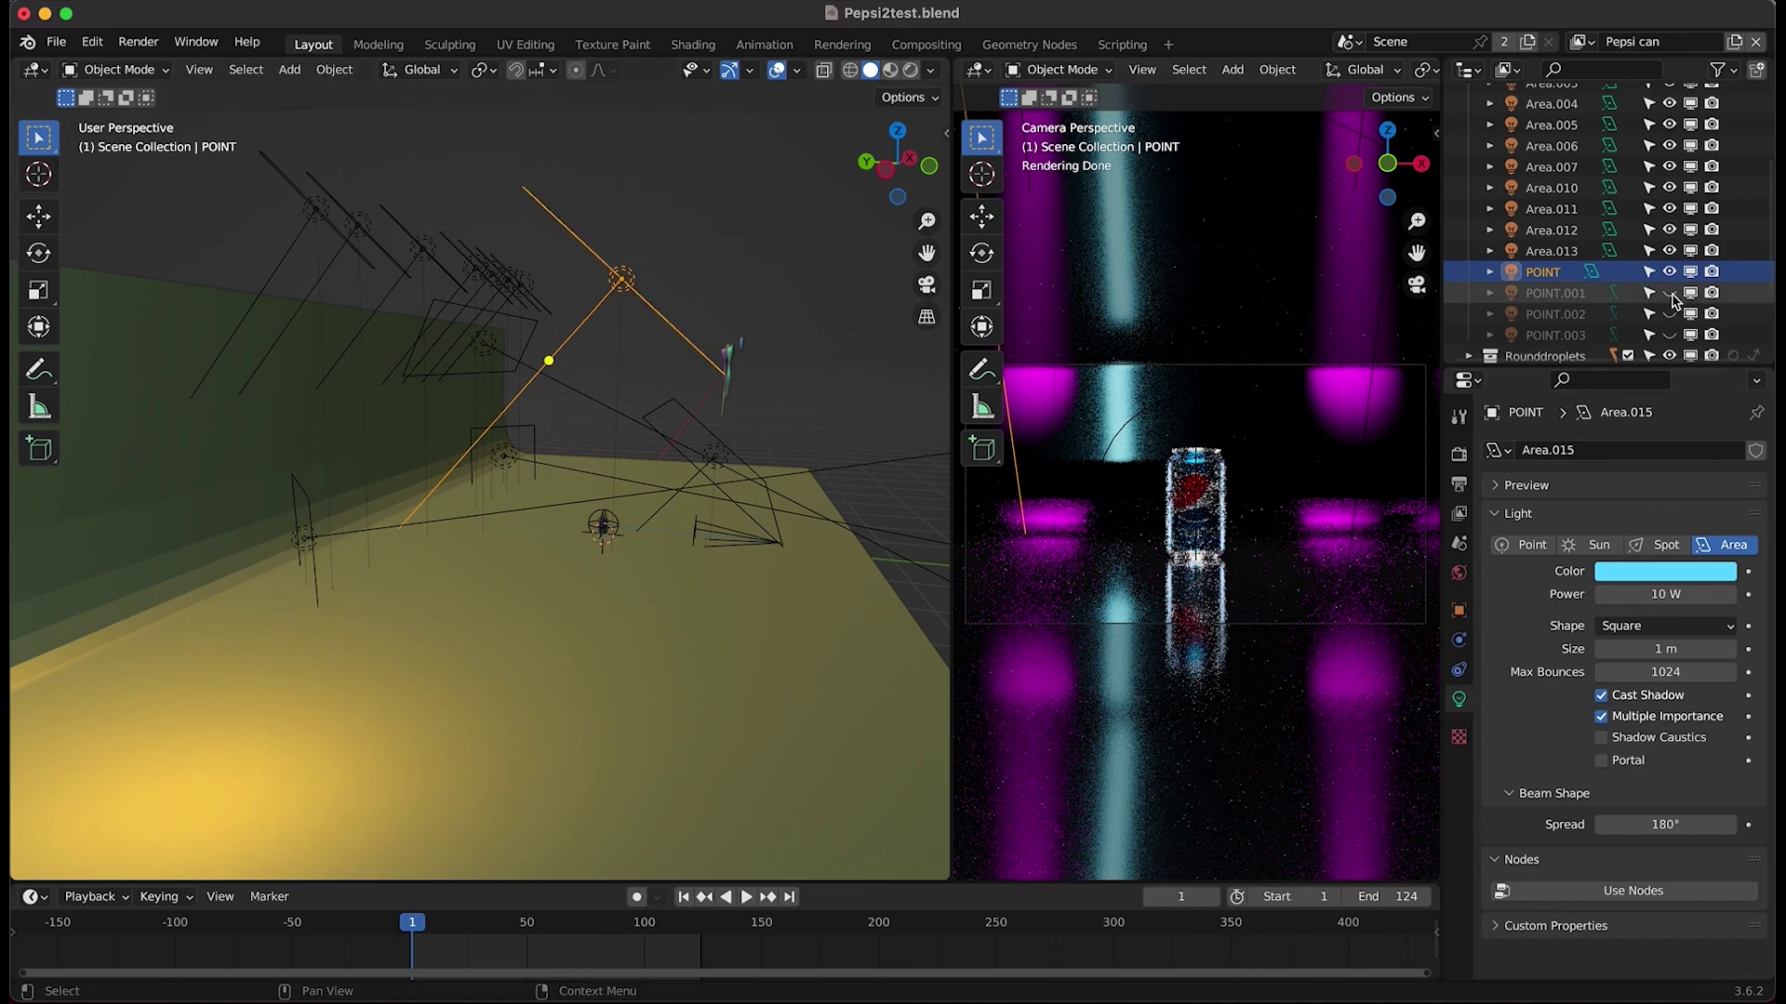
drag(1670, 315, 1669, 334)
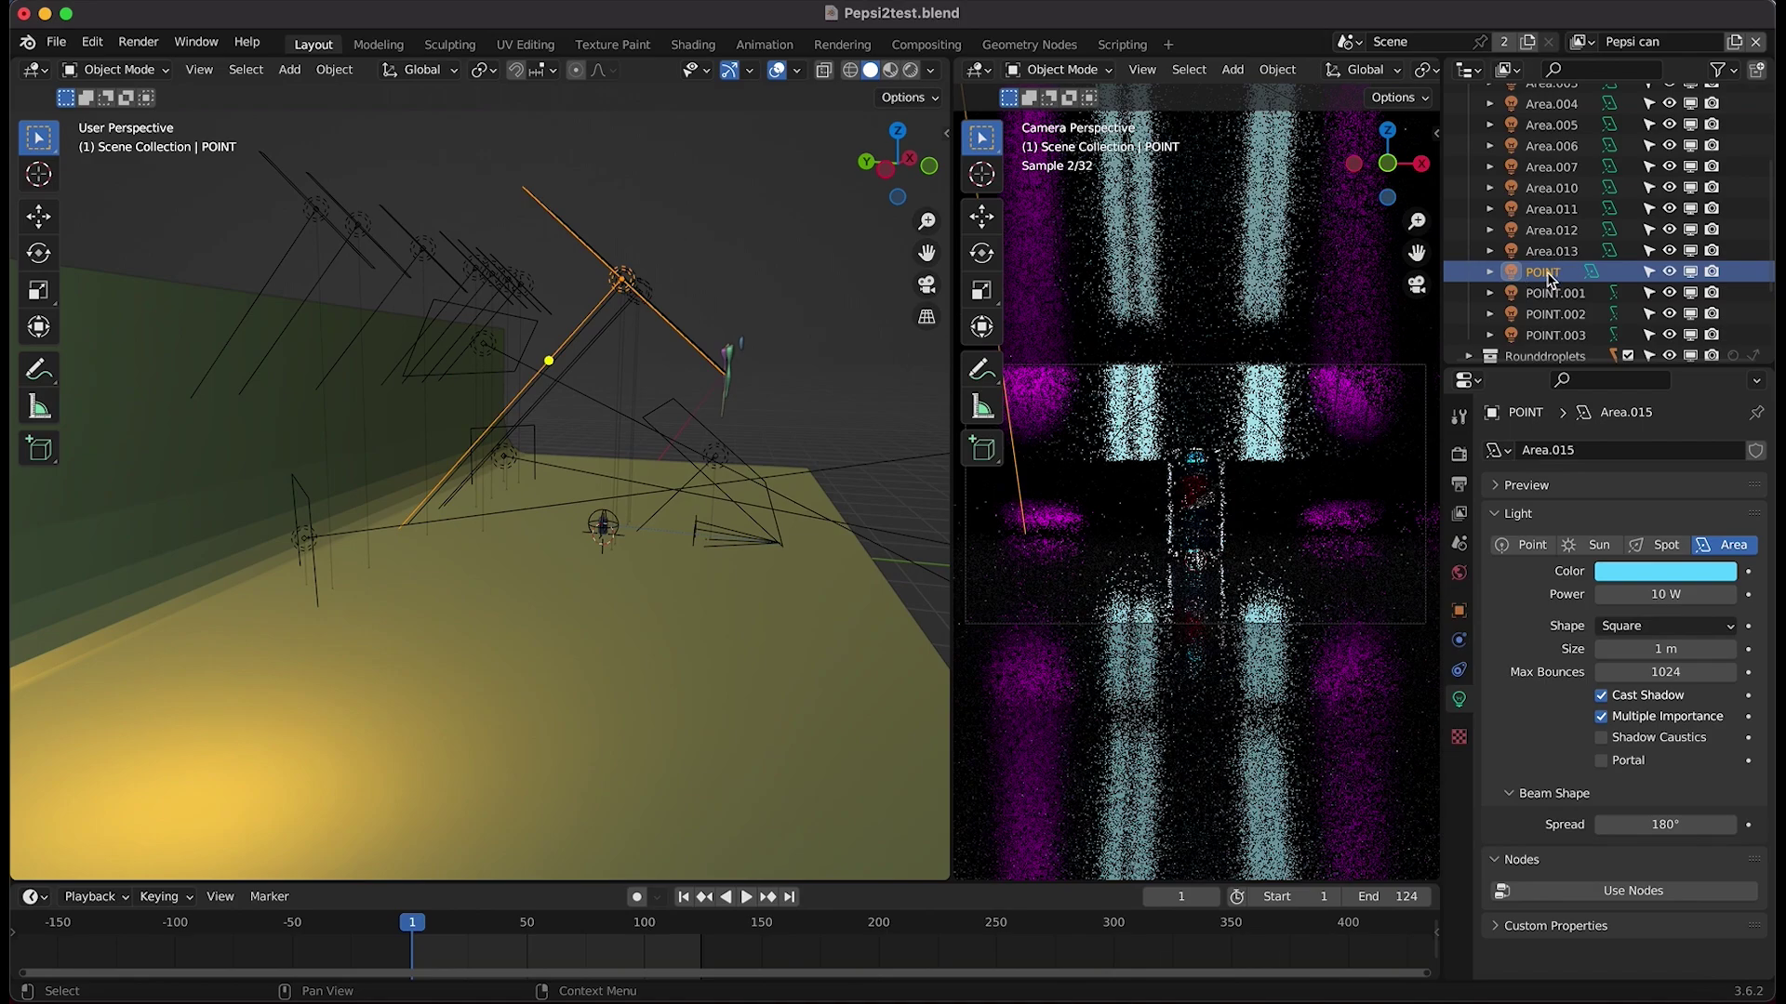
shift+click(1543, 334)
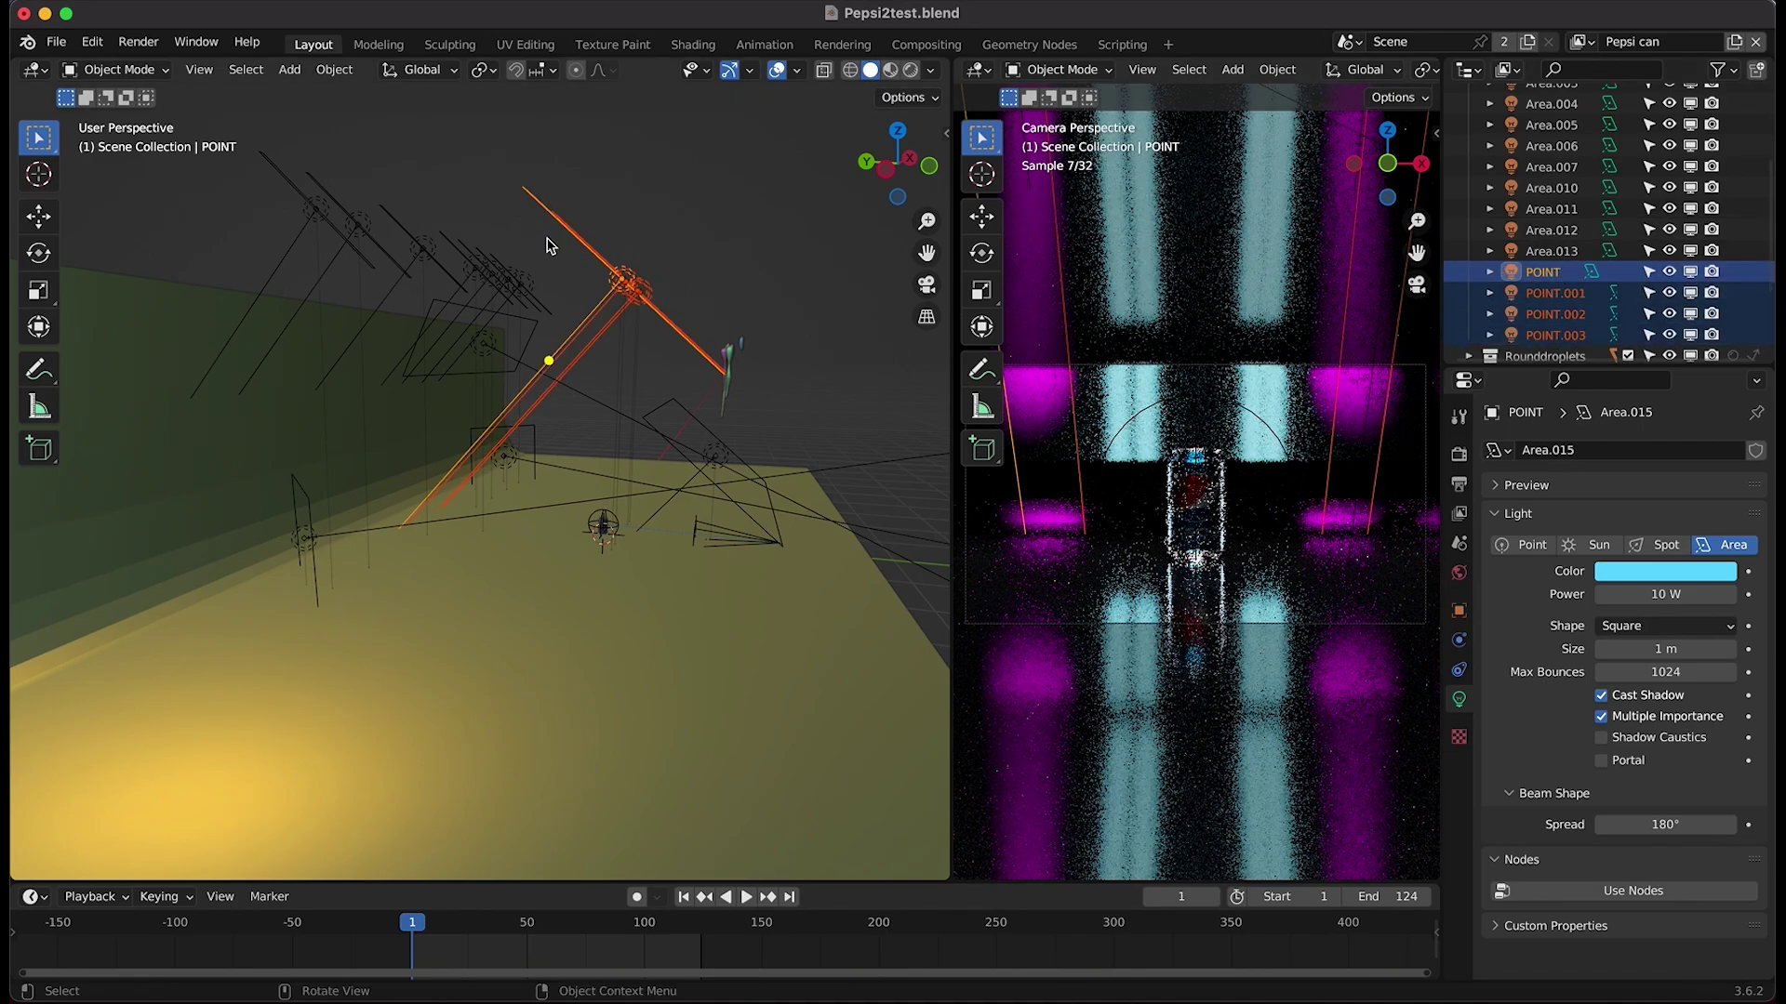
- Examine the color of the four cyan POINT lights and their placement between the backdrop and the can
middle_drag(547, 248, 549, 244)
middle_drag(626, 359, 733, 338)
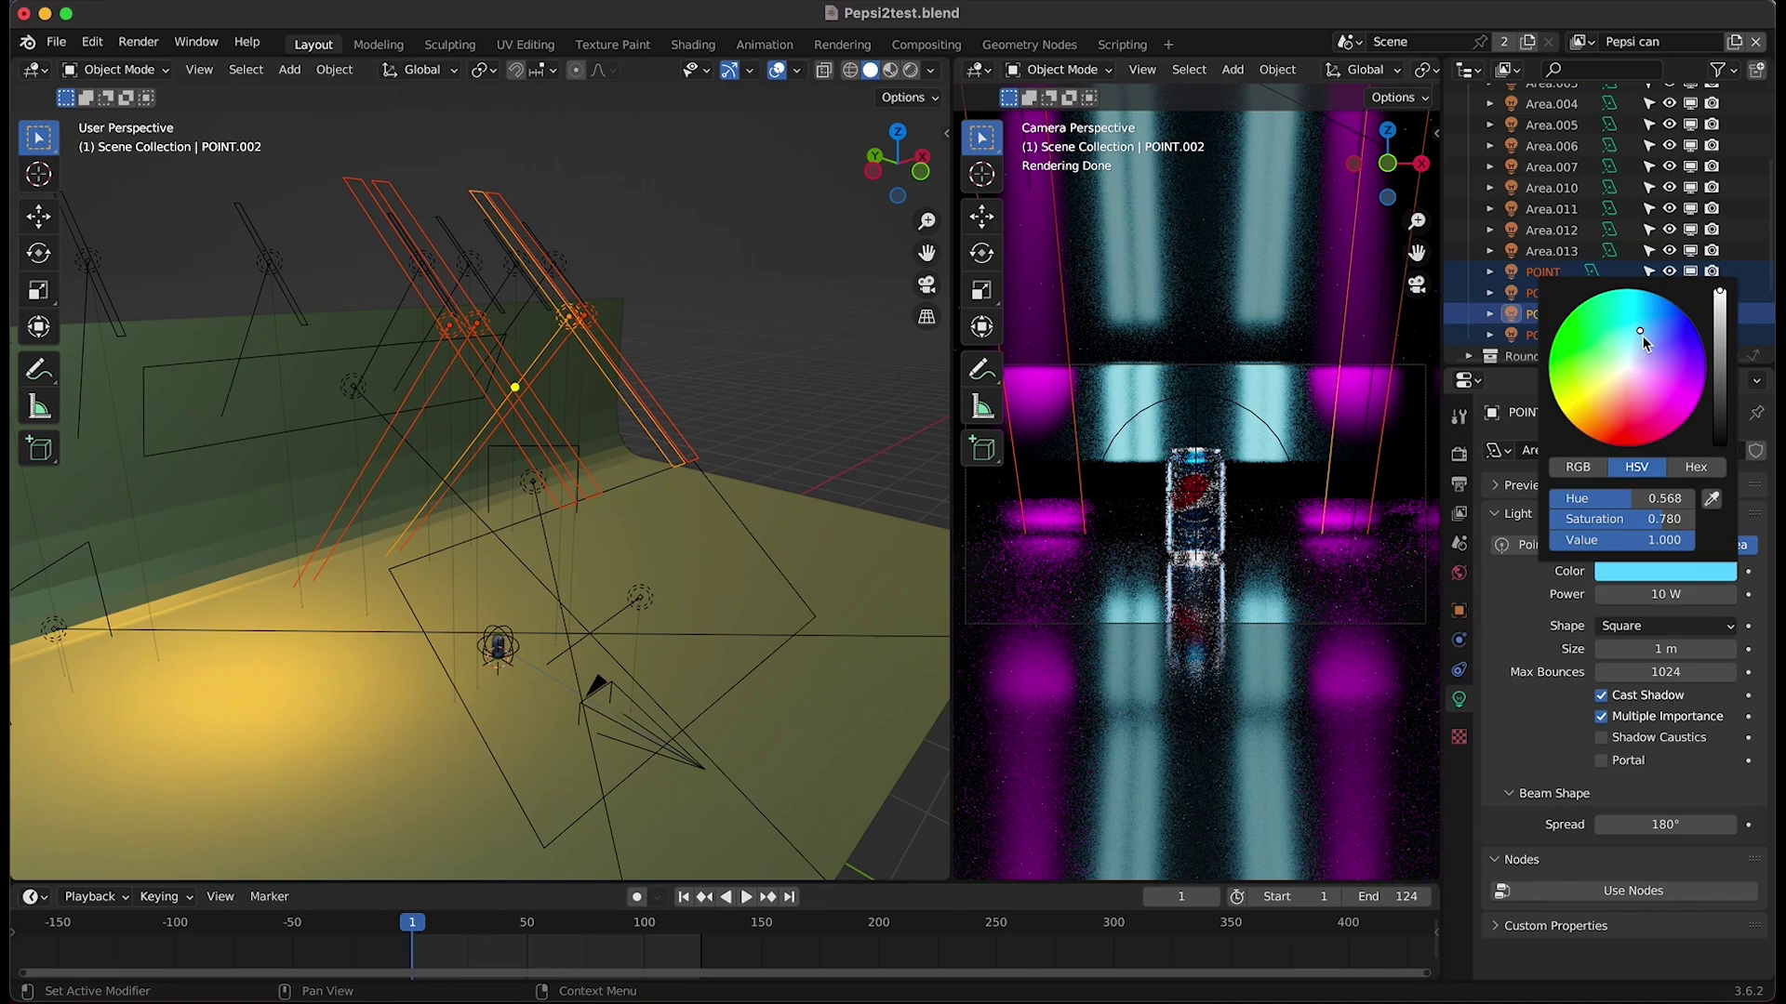
click(753, 300)
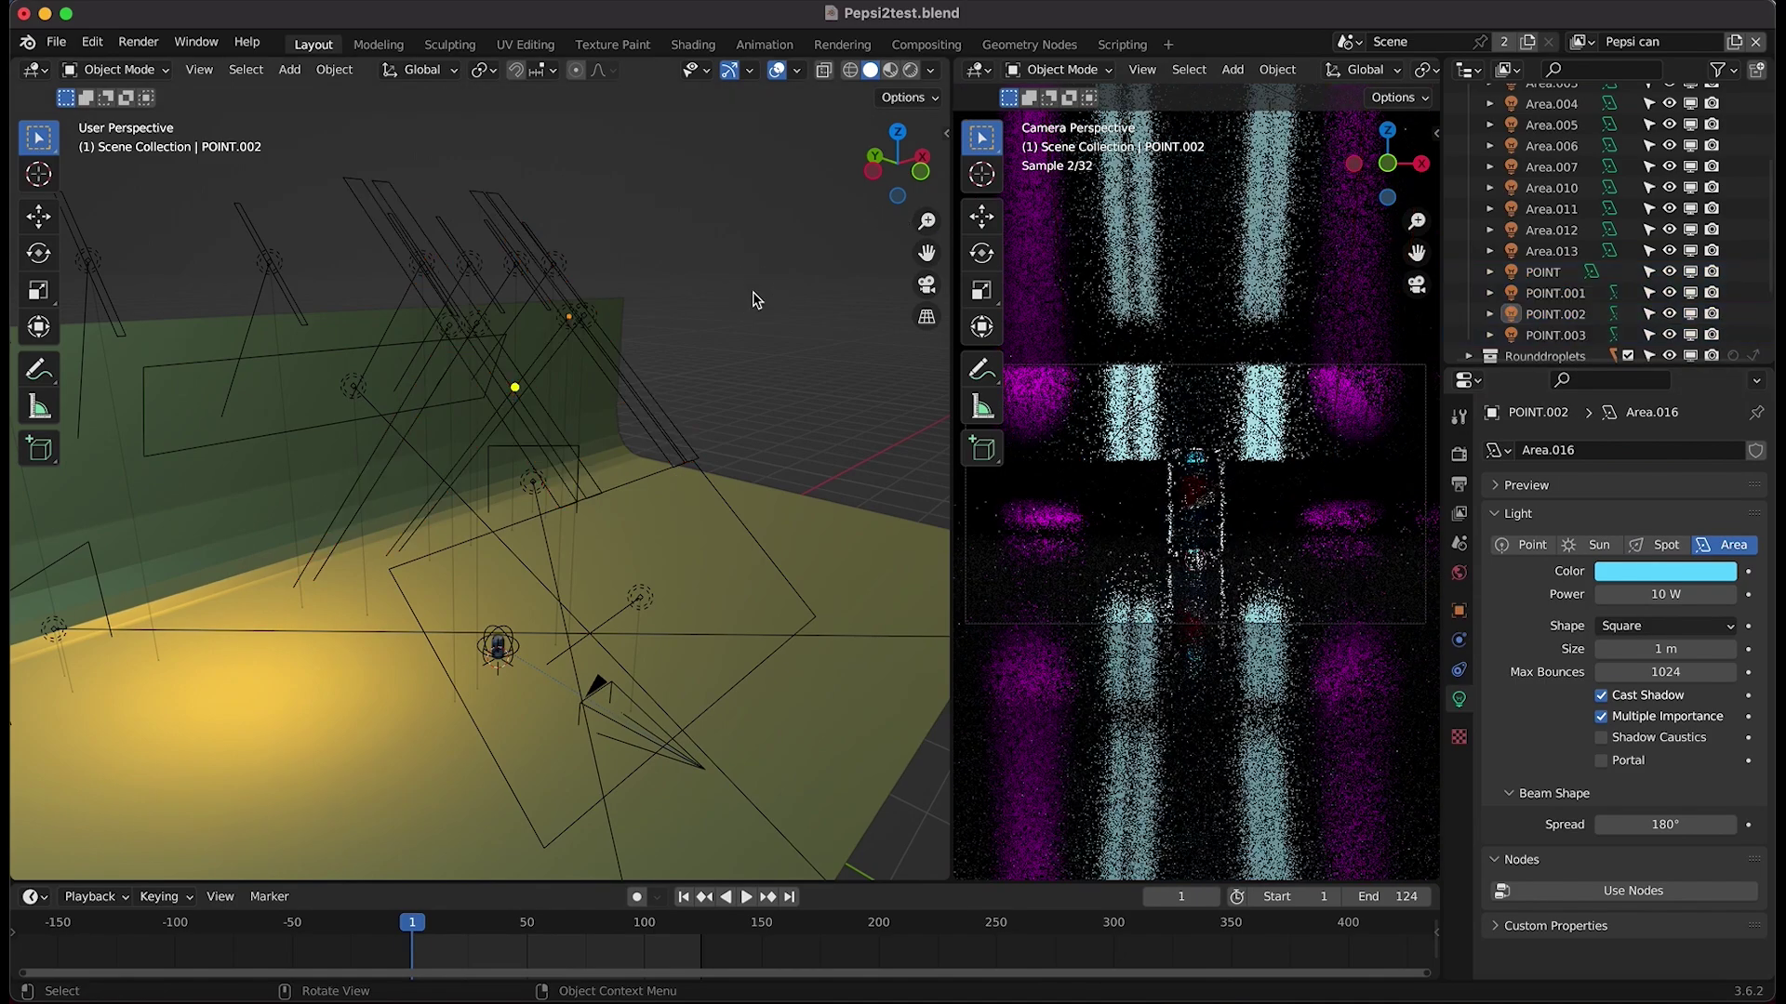
middle_drag(555, 366, 556, 364)
middle_drag(558, 223, 558, 221)
drag(592, 154, 175, 219)
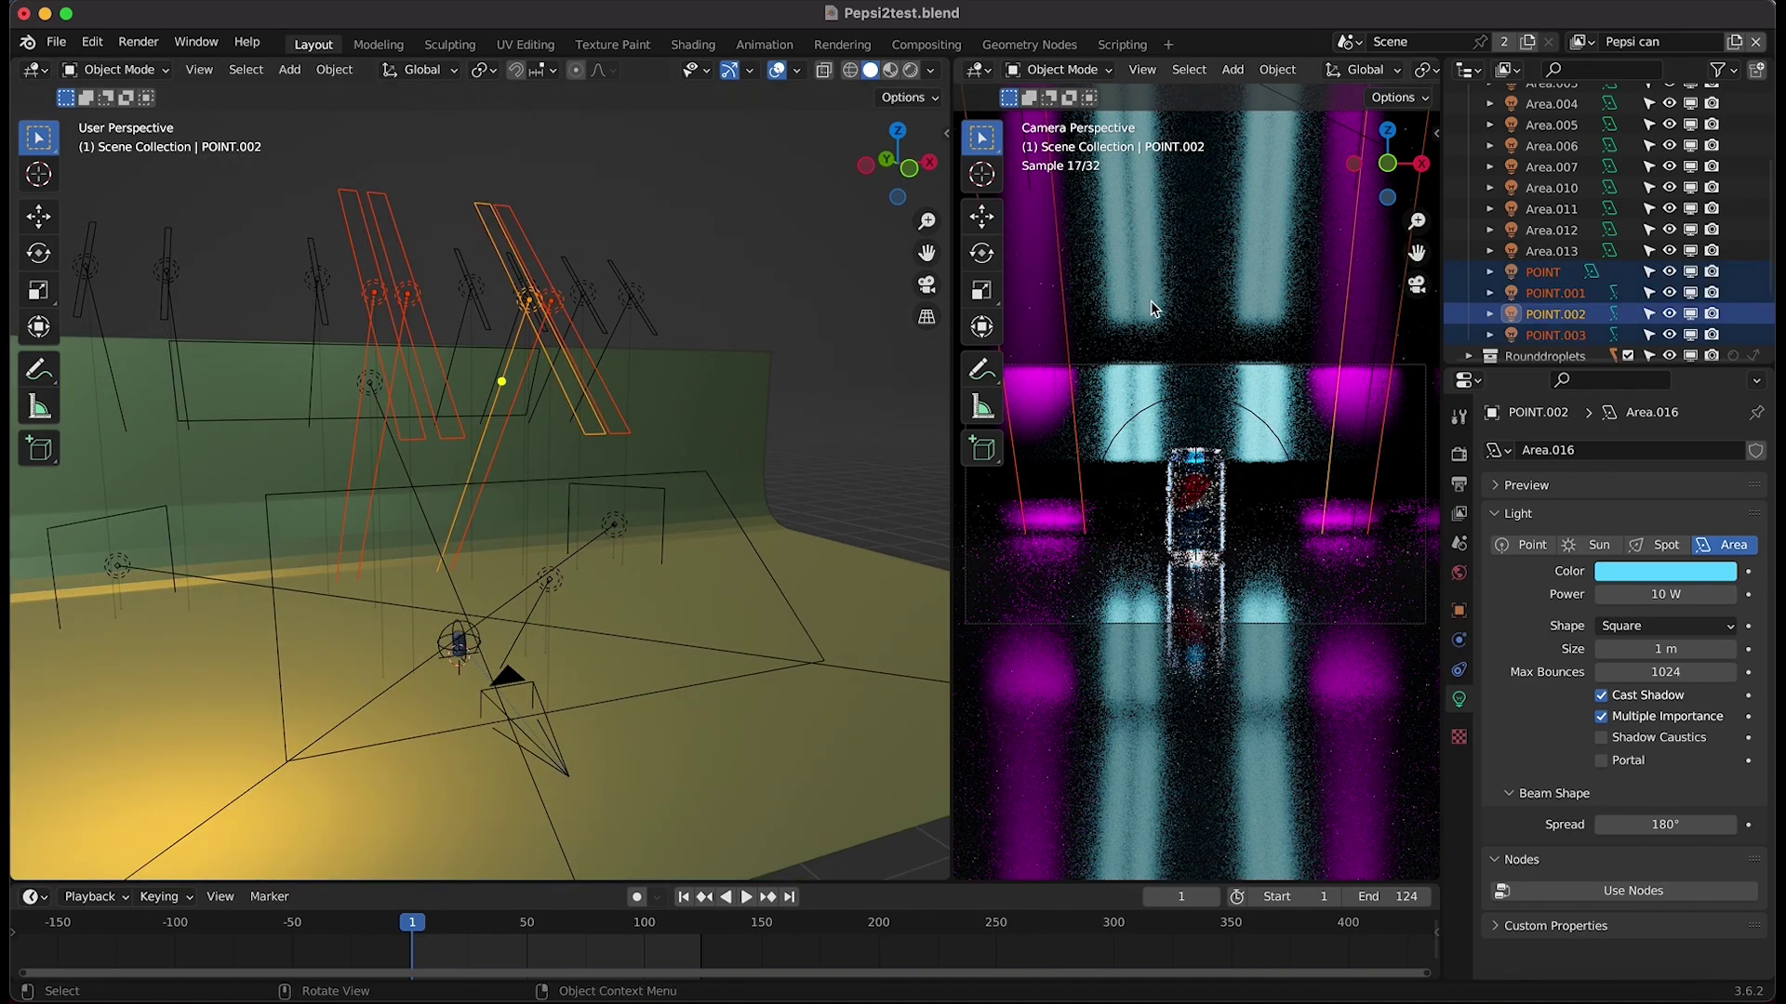
middle_drag(560, 630, 513, 638)
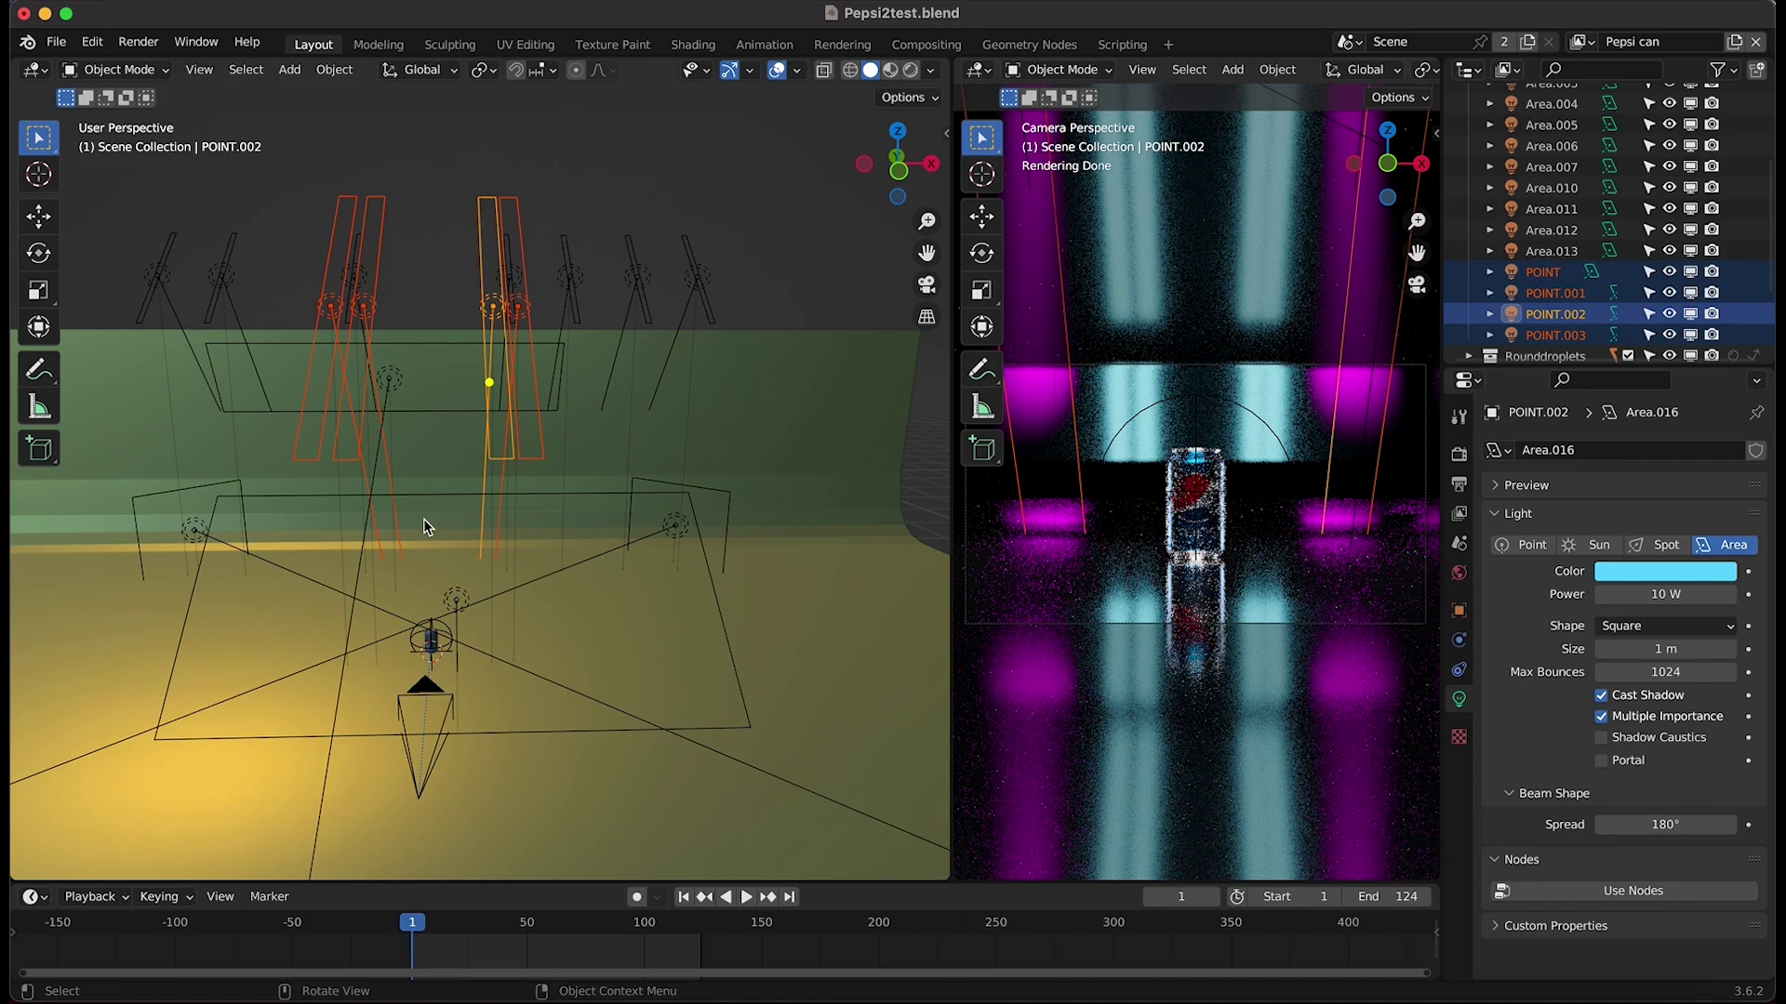
middle_drag(426, 521, 1246, 590)
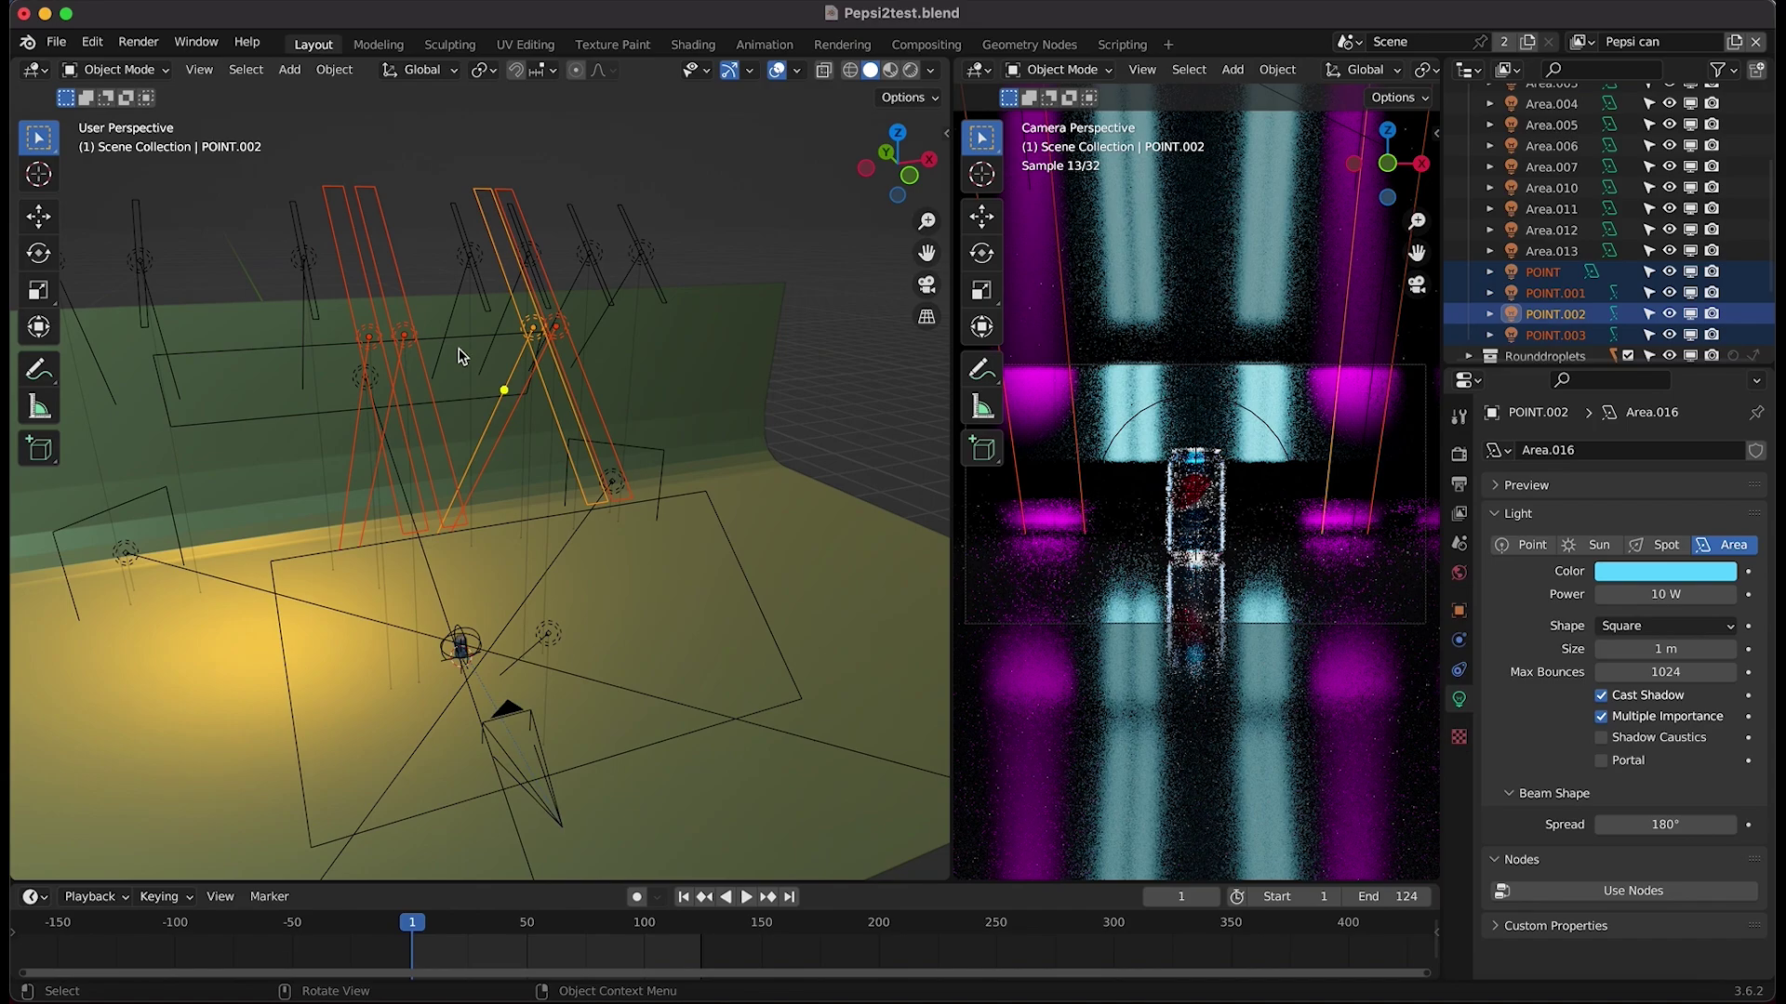
- Expand the PepsiLighting collection and unhide the Area.008 and Area.009 lights
scroll(1591, 279, down, 5)
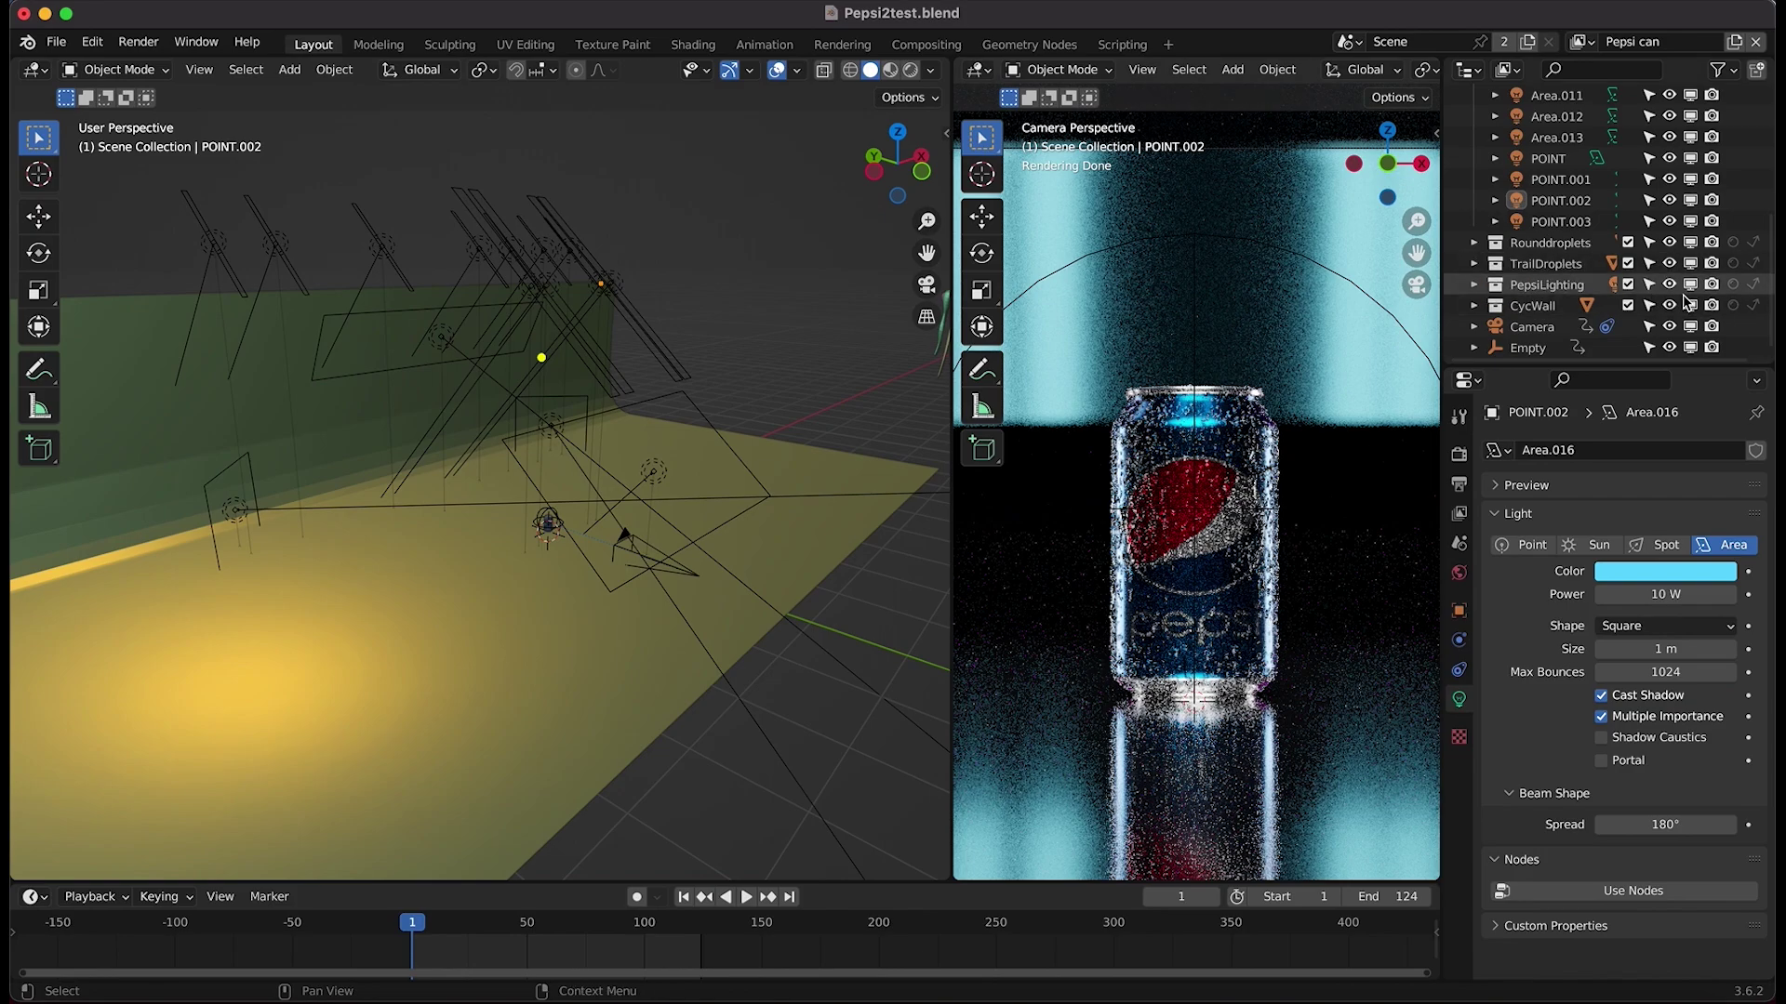
click(1473, 285)
scroll(1609, 279, down, 2)
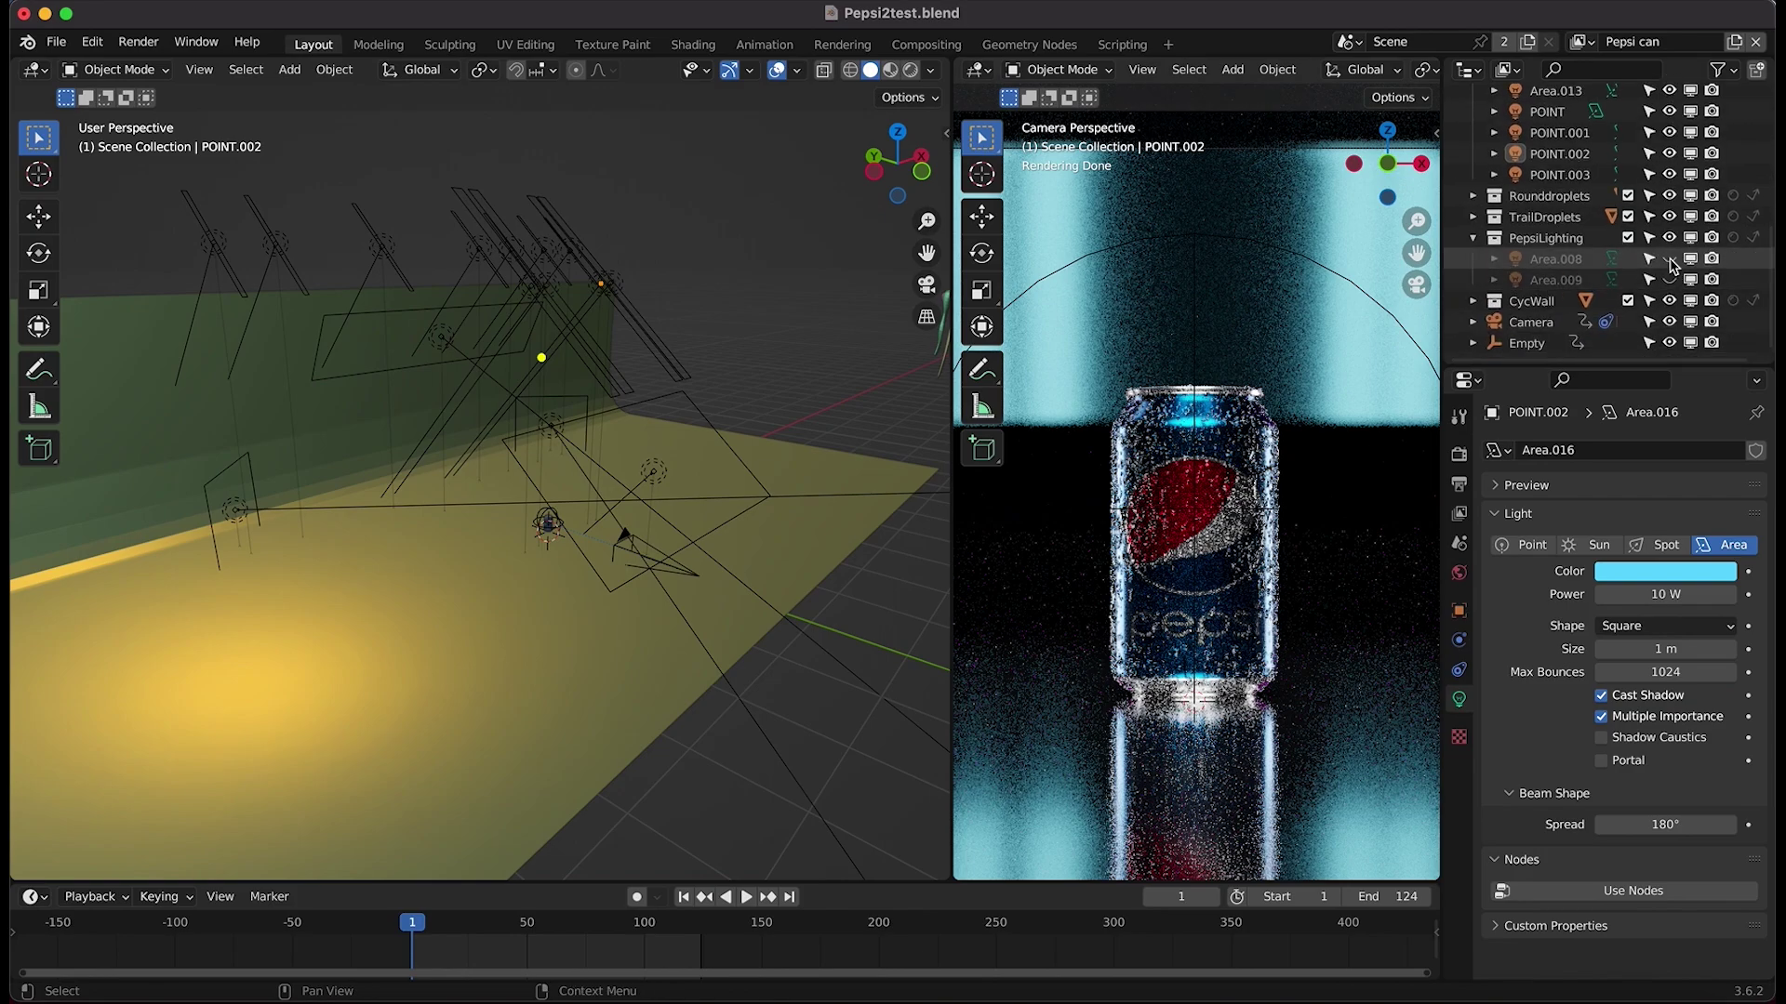
click(1669, 260)
scroll(586, 569, up, 5)
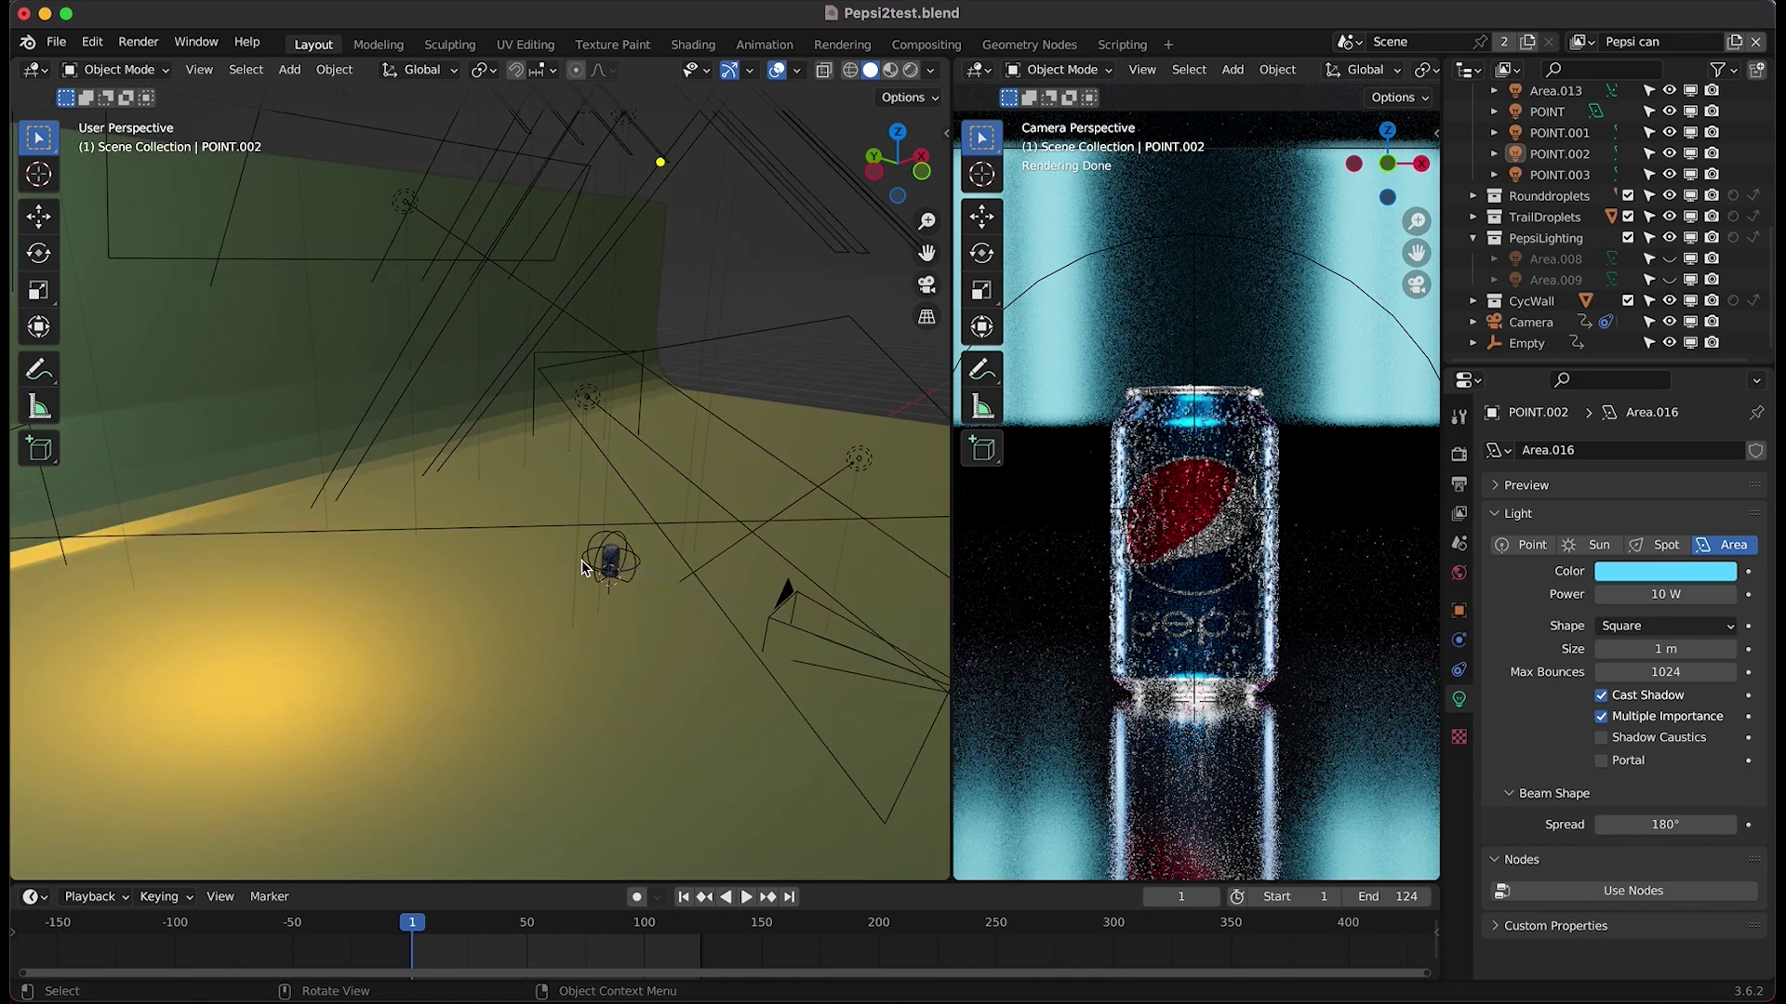
scroll(586, 570, down, 5)
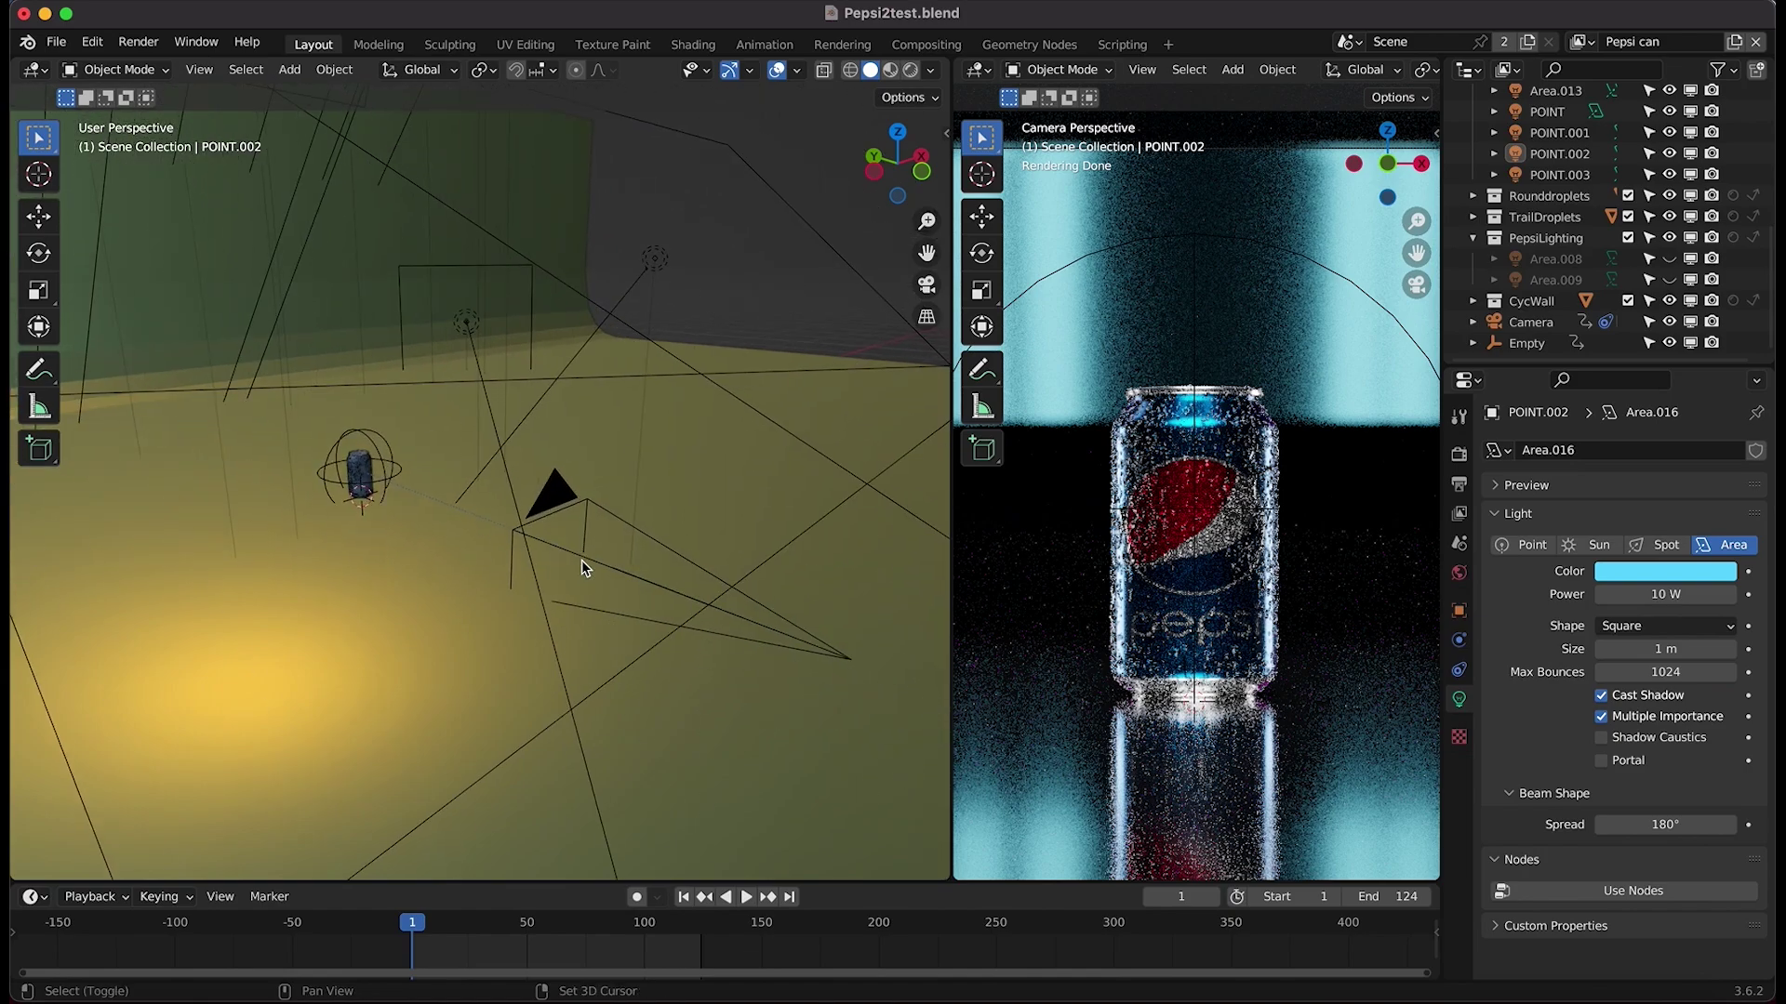
click(1670, 259)
scroll(518, 409, down, 2)
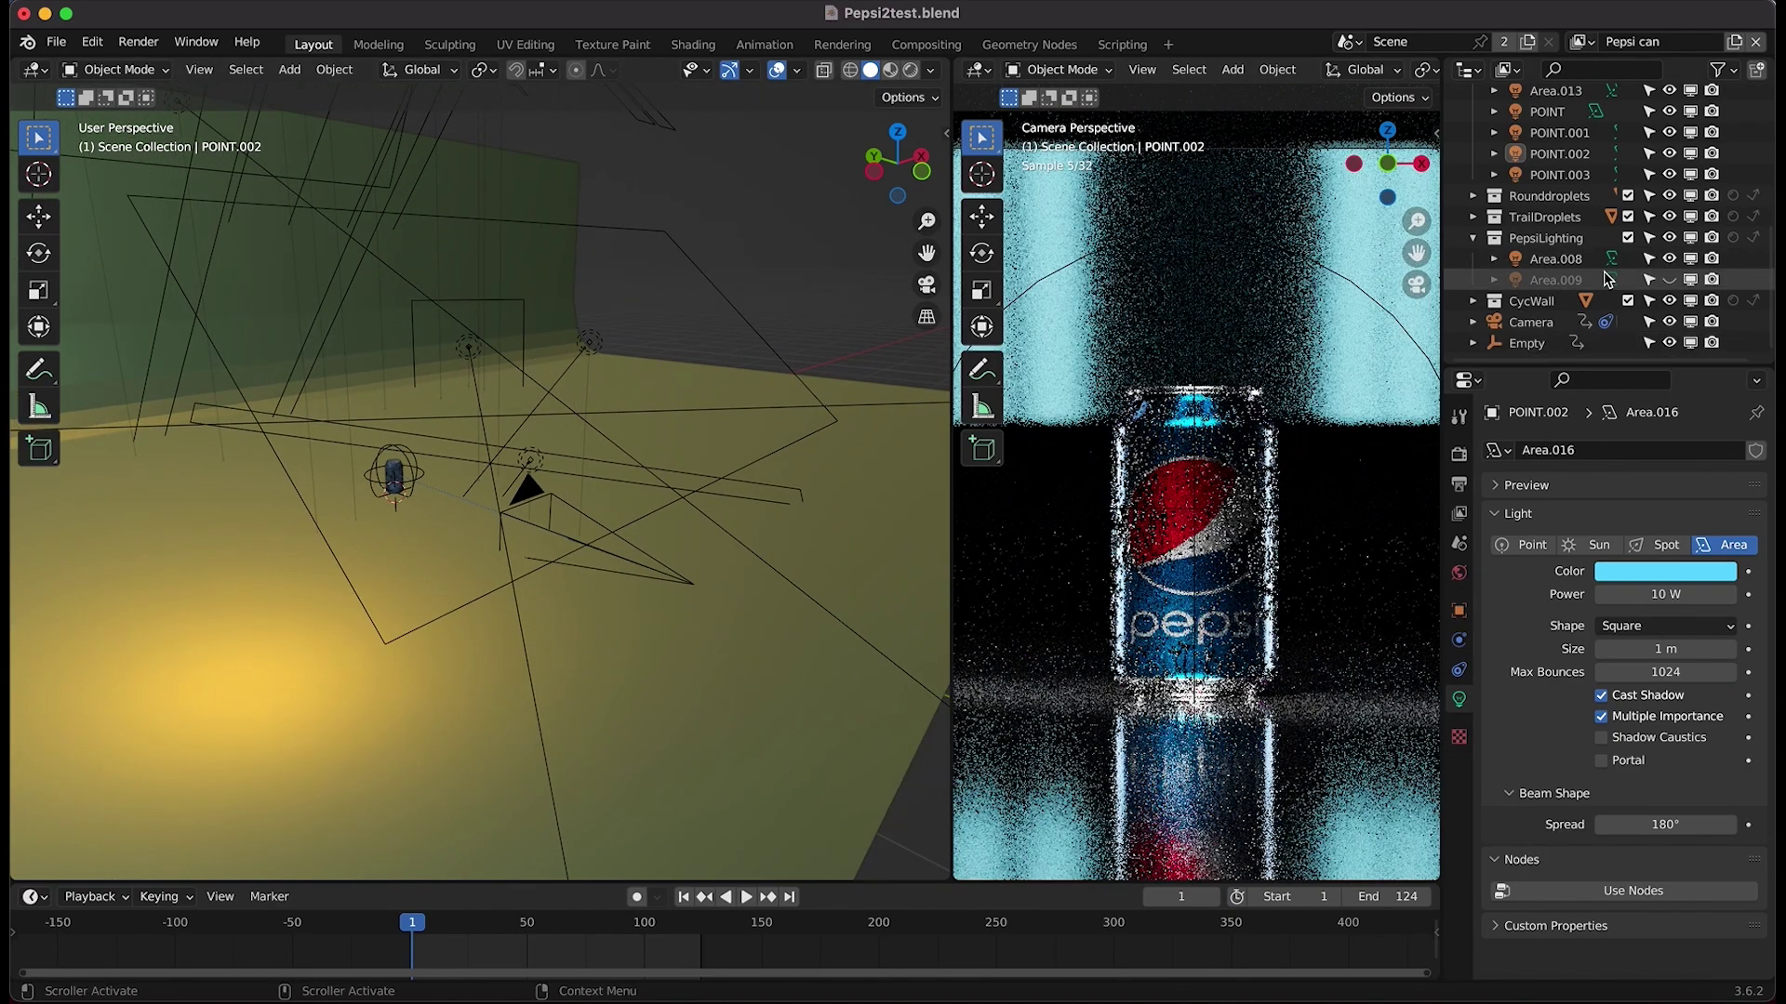
click(1669, 280)
- Select Area.009 and Area.008 together to view their settings, placement and effect on the can
click(545, 409)
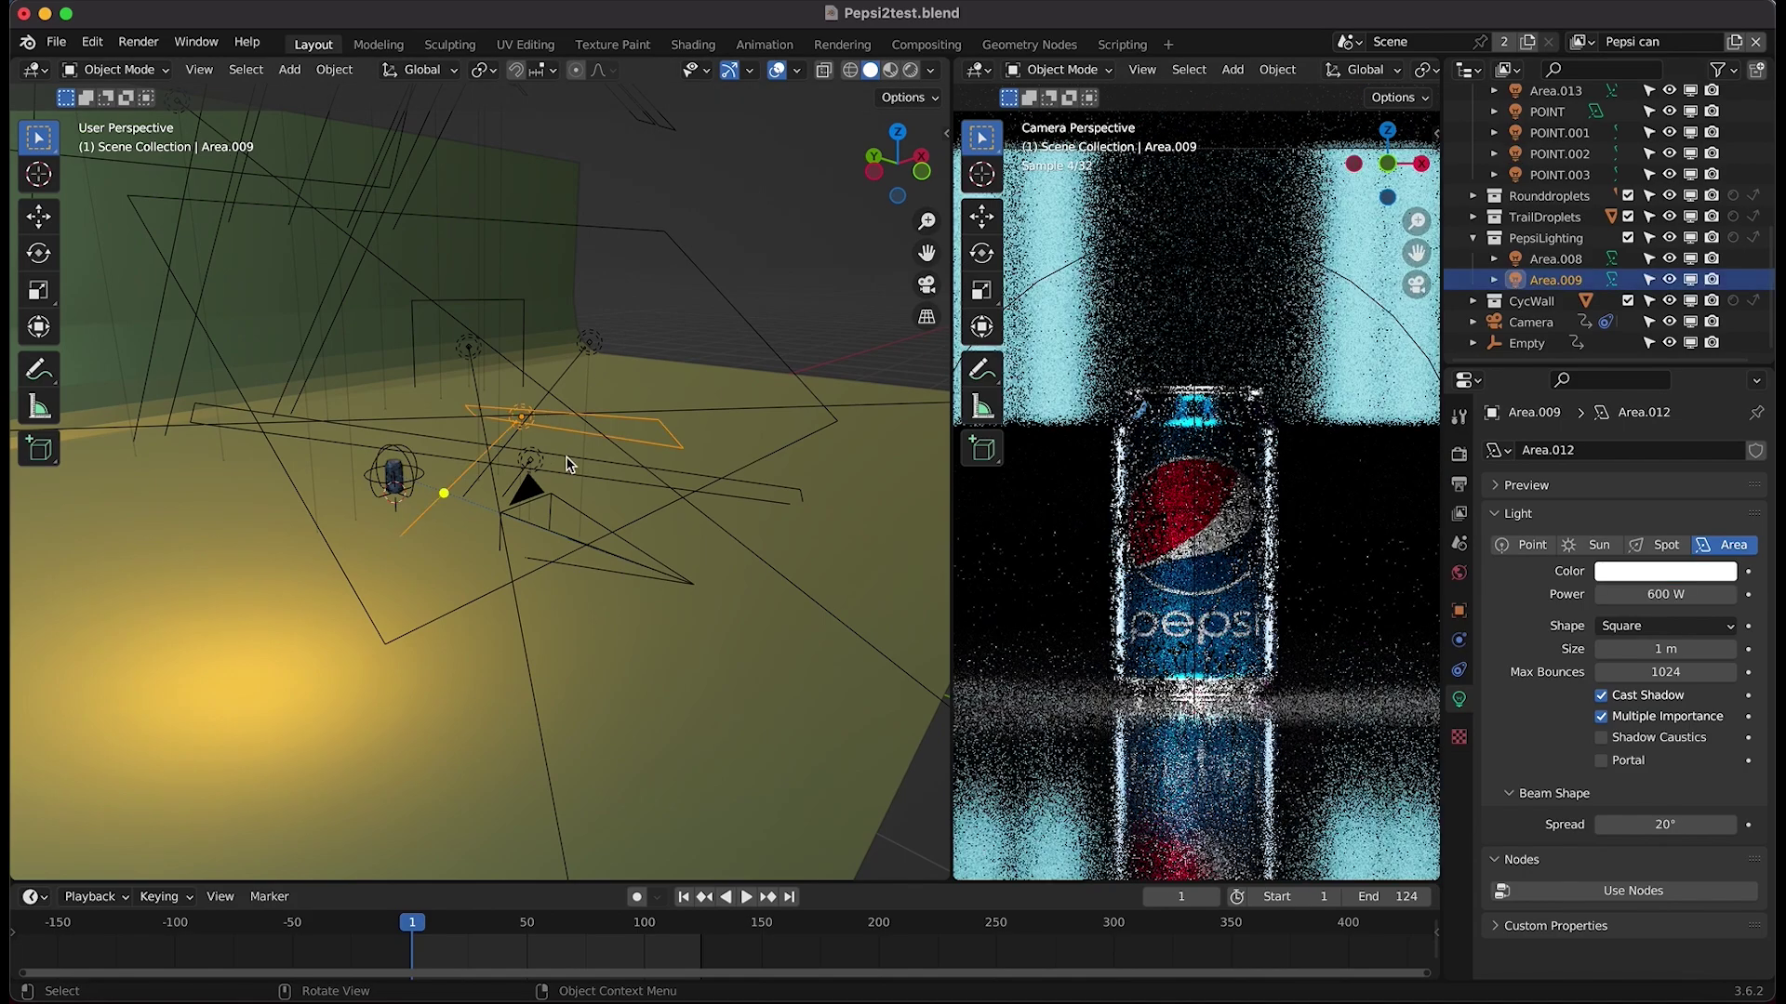
shift+click(574, 458)
scroll(658, 443, right, 10)
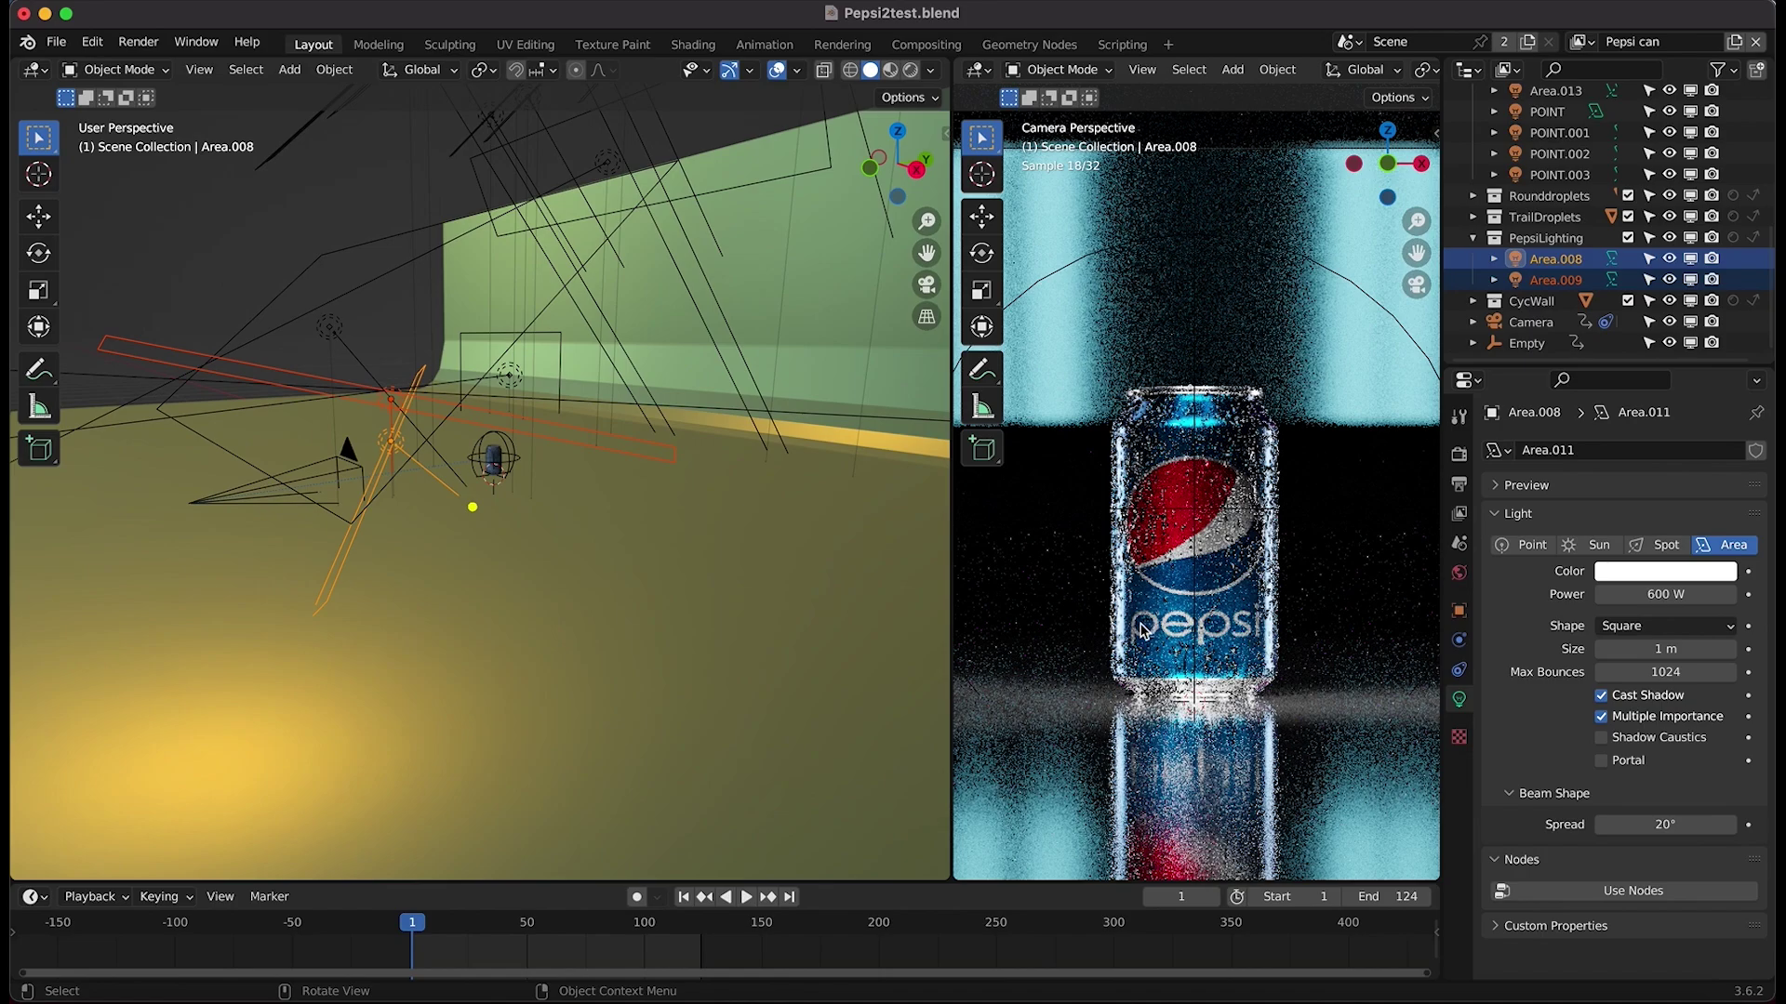
scroll(486, 405, down, 1)
scroll(1186, 547, down, 1)
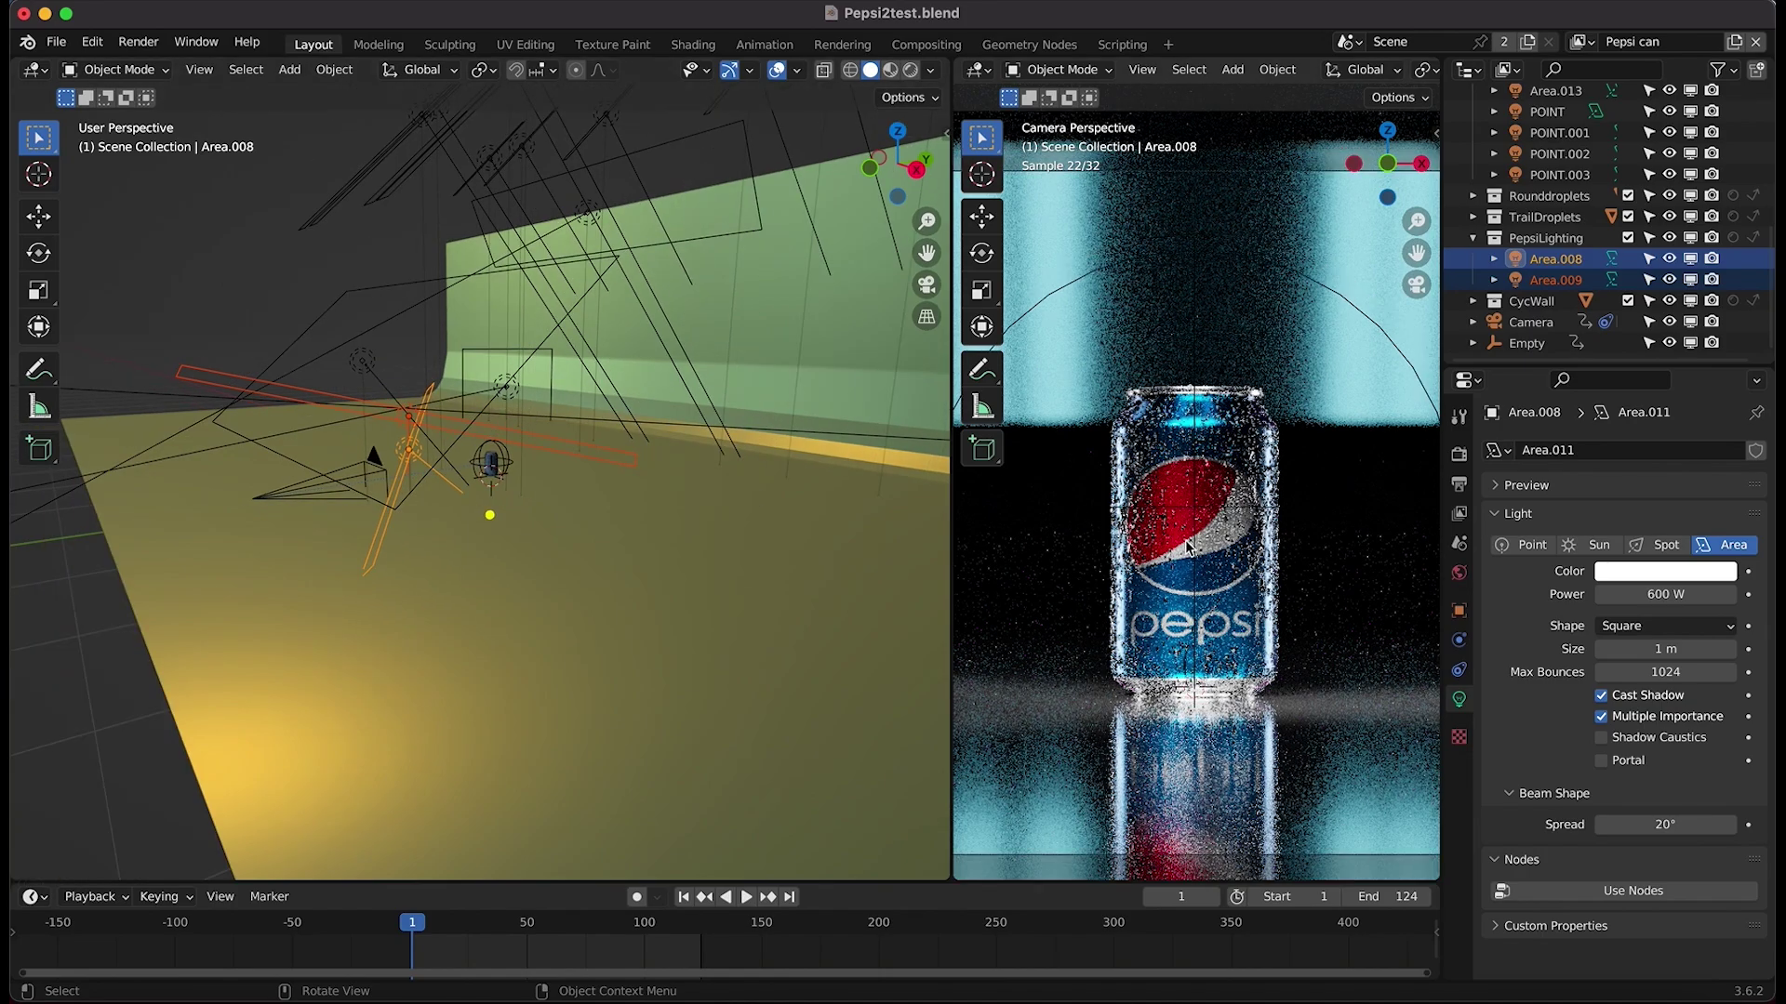
scroll(1188, 547, down, 3)
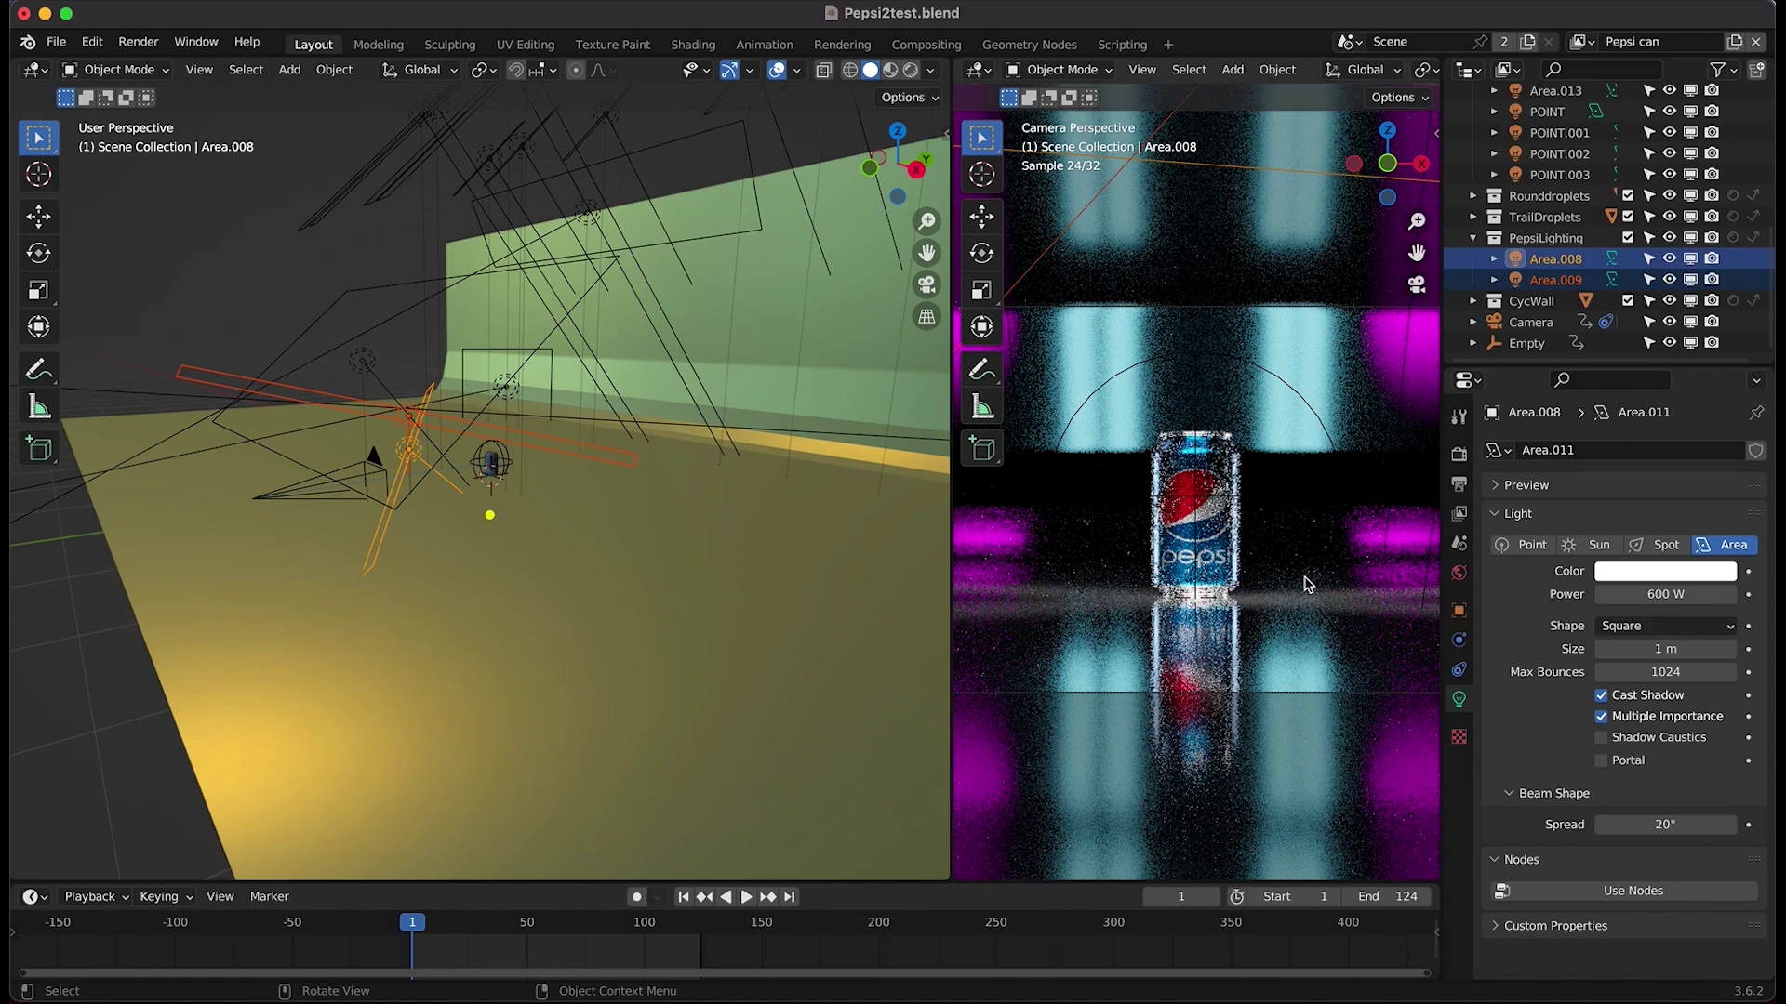
- In the Pepsi can view layer, set the CycWall collection to indirect only
click(1581, 41)
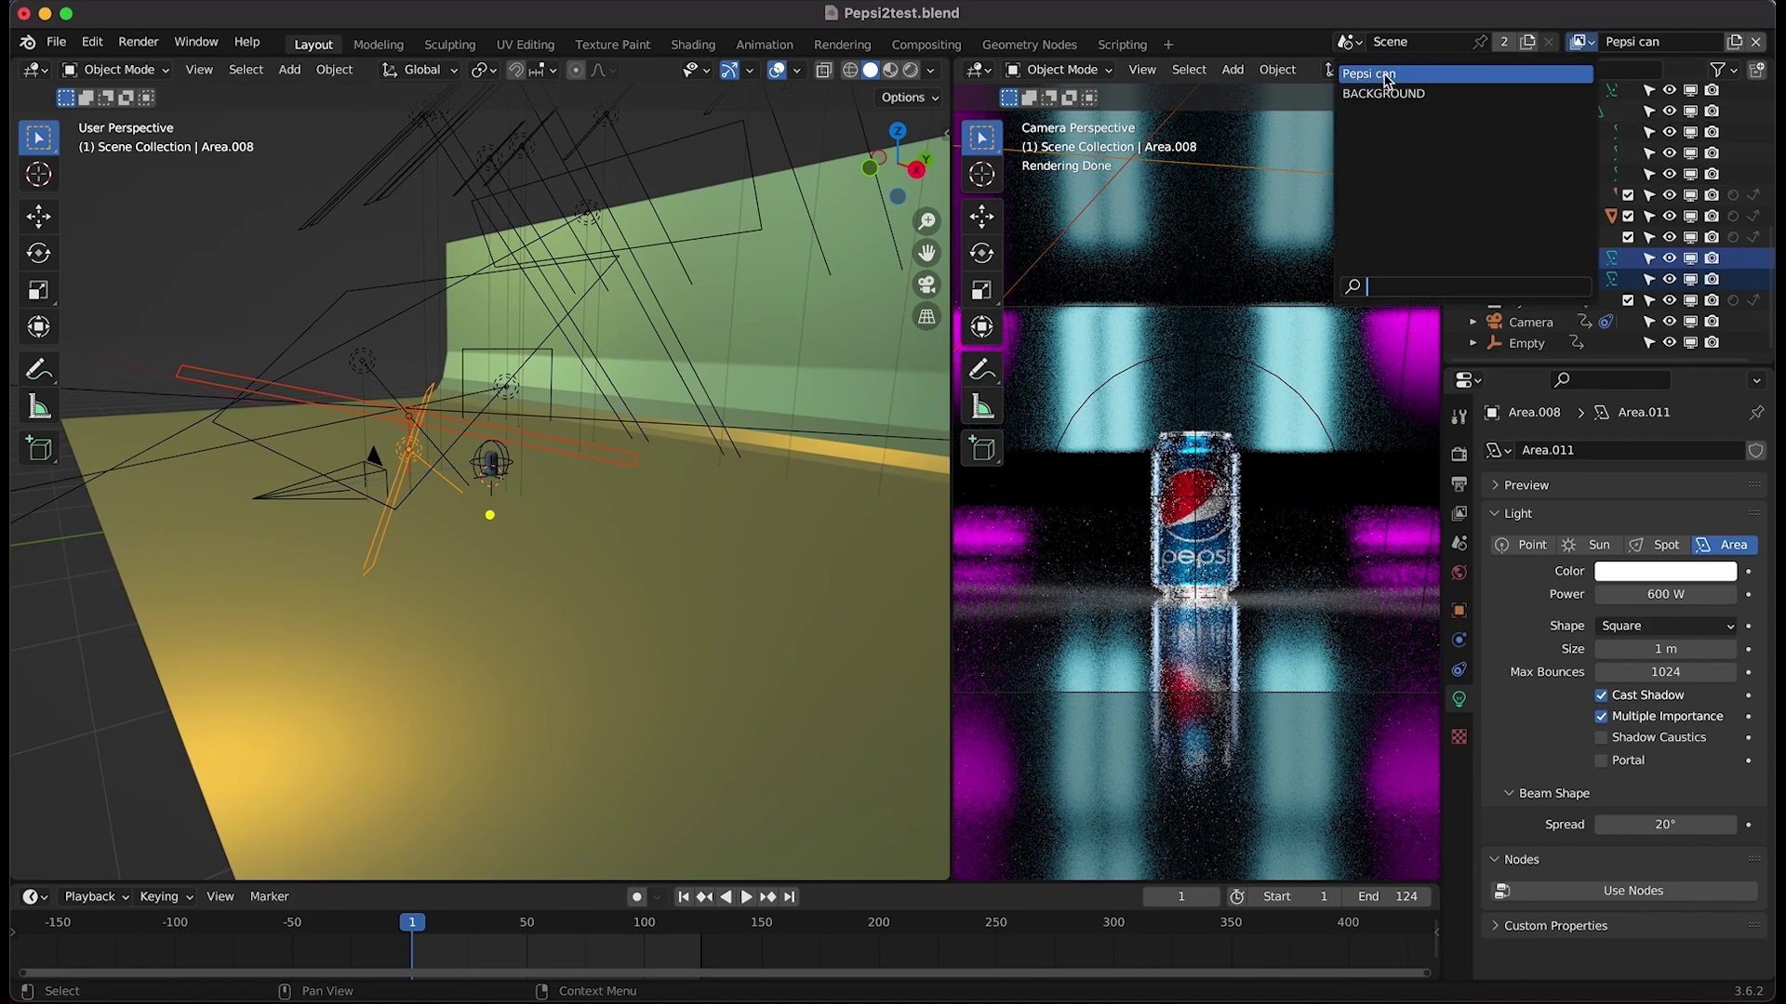
click(1385, 75)
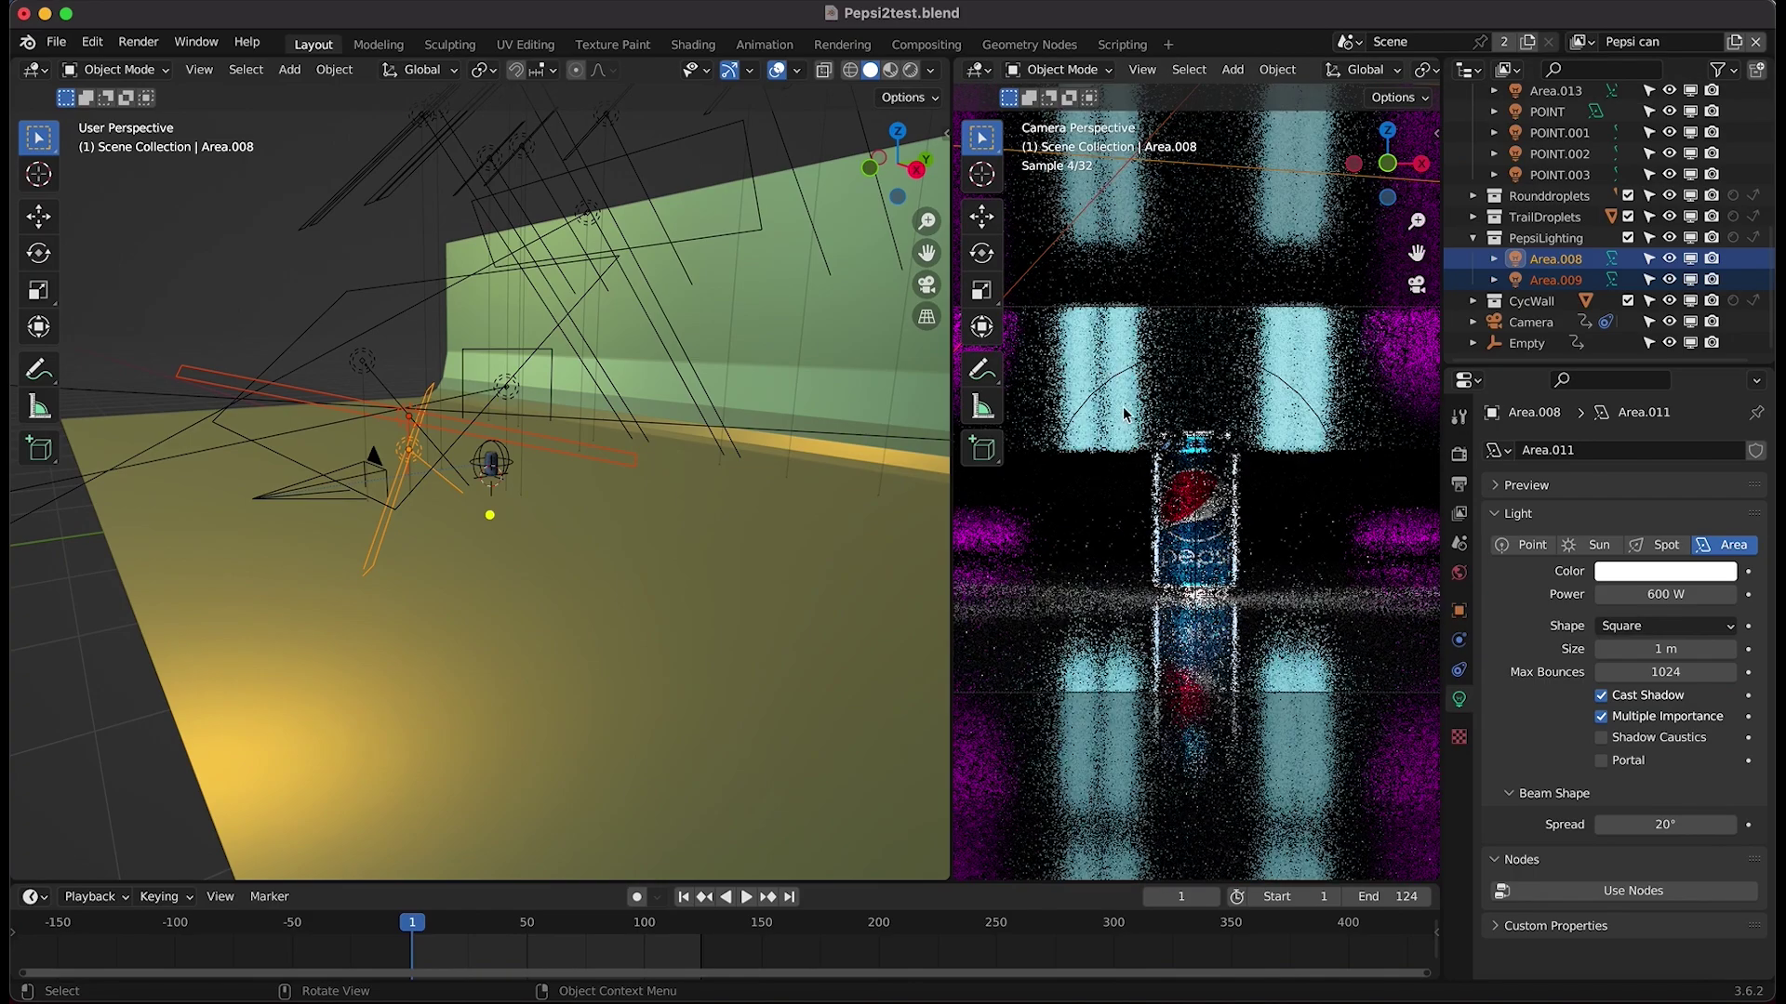
click(1753, 300)
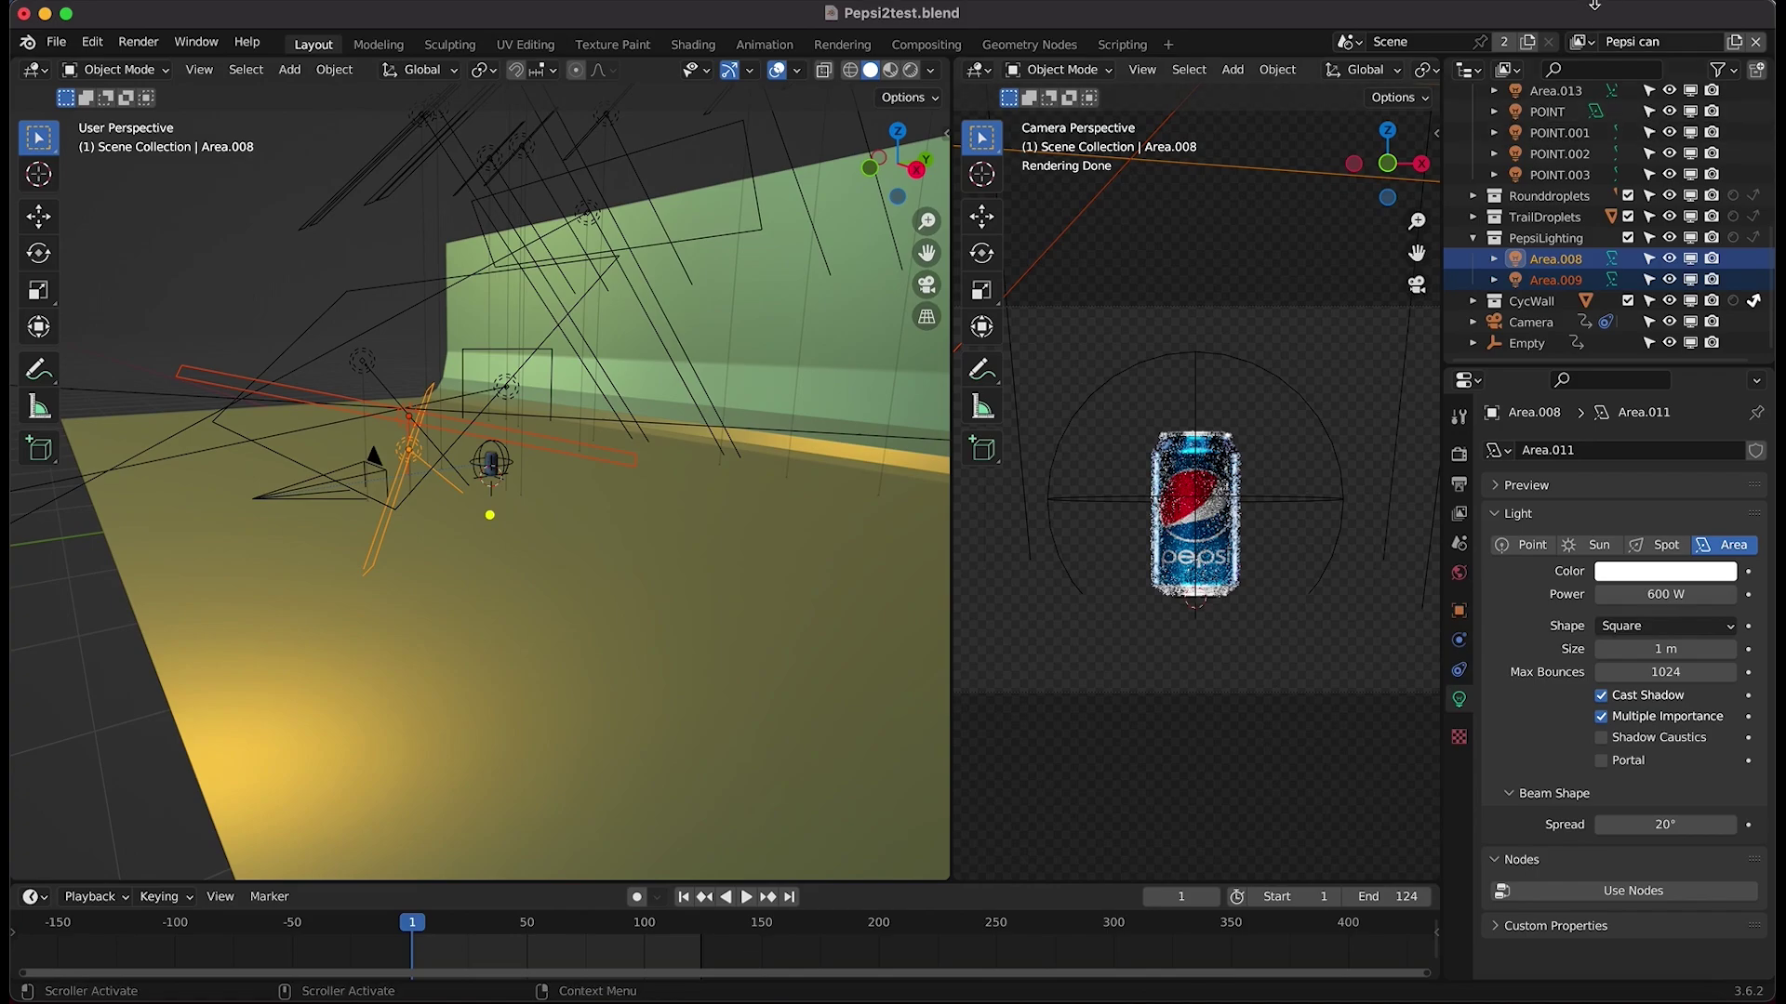
- Switch to the BACKGROUND view layer and select its excluded PepsiLighting collection
click(1581, 42)
click(1395, 93)
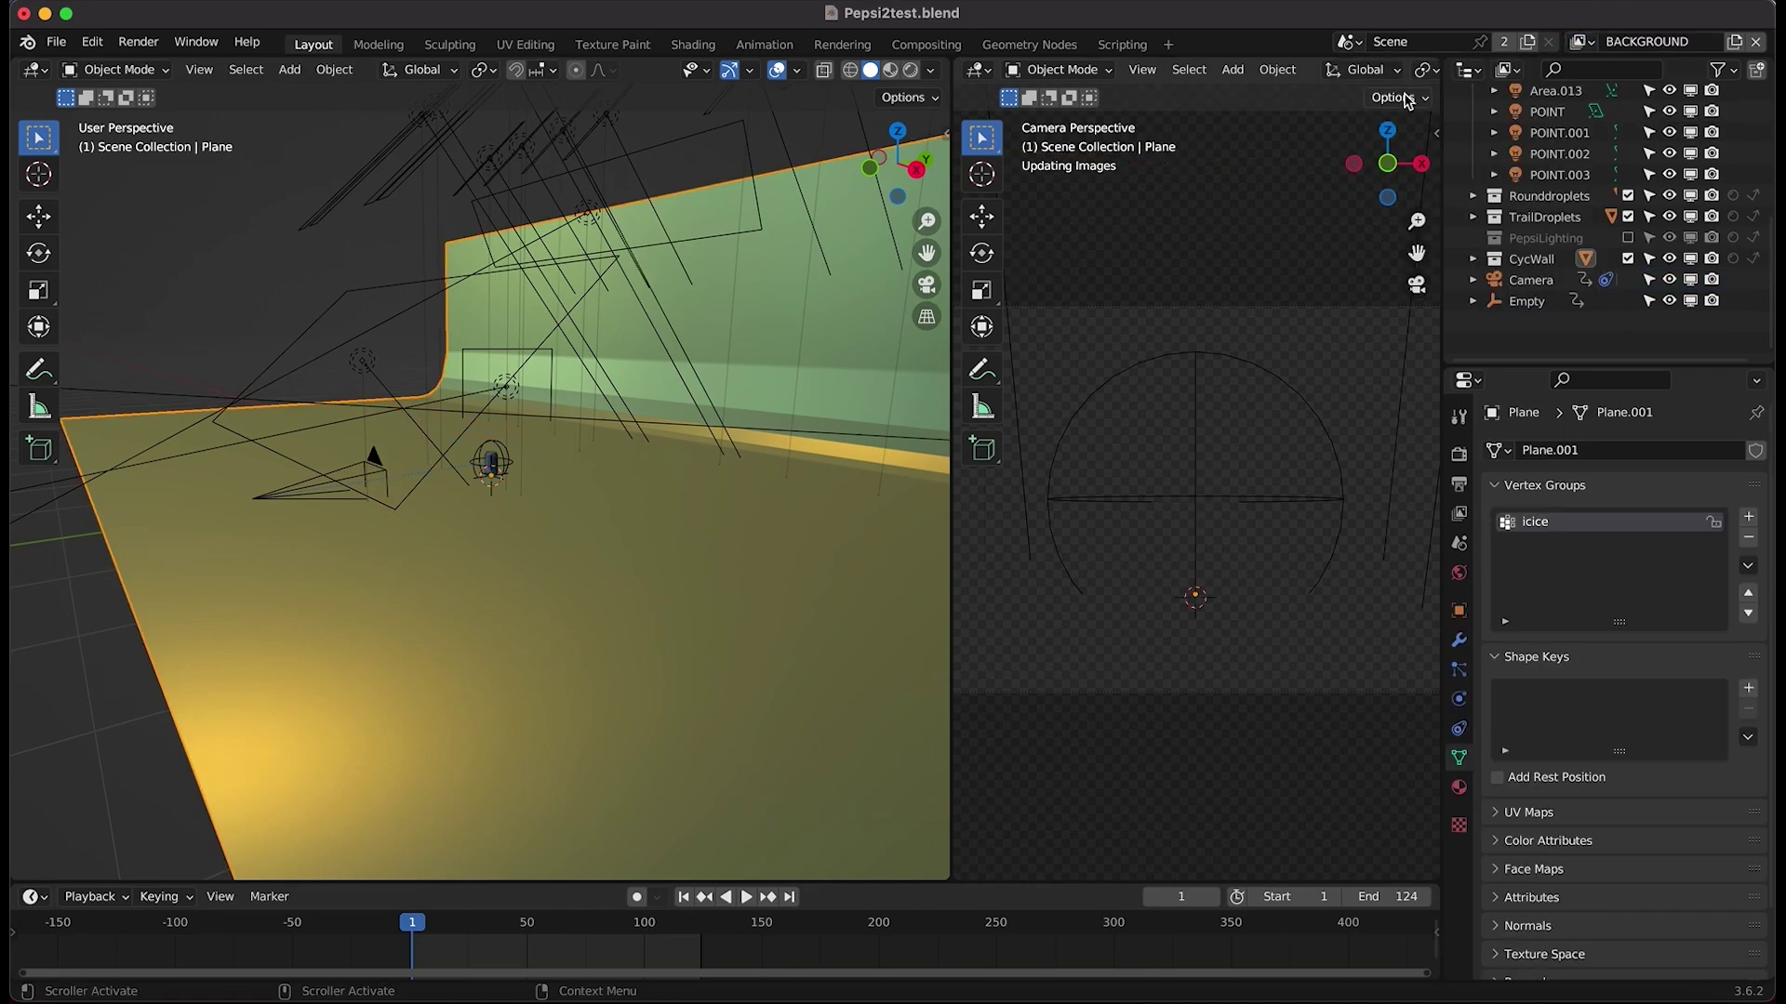
click(1535, 281)
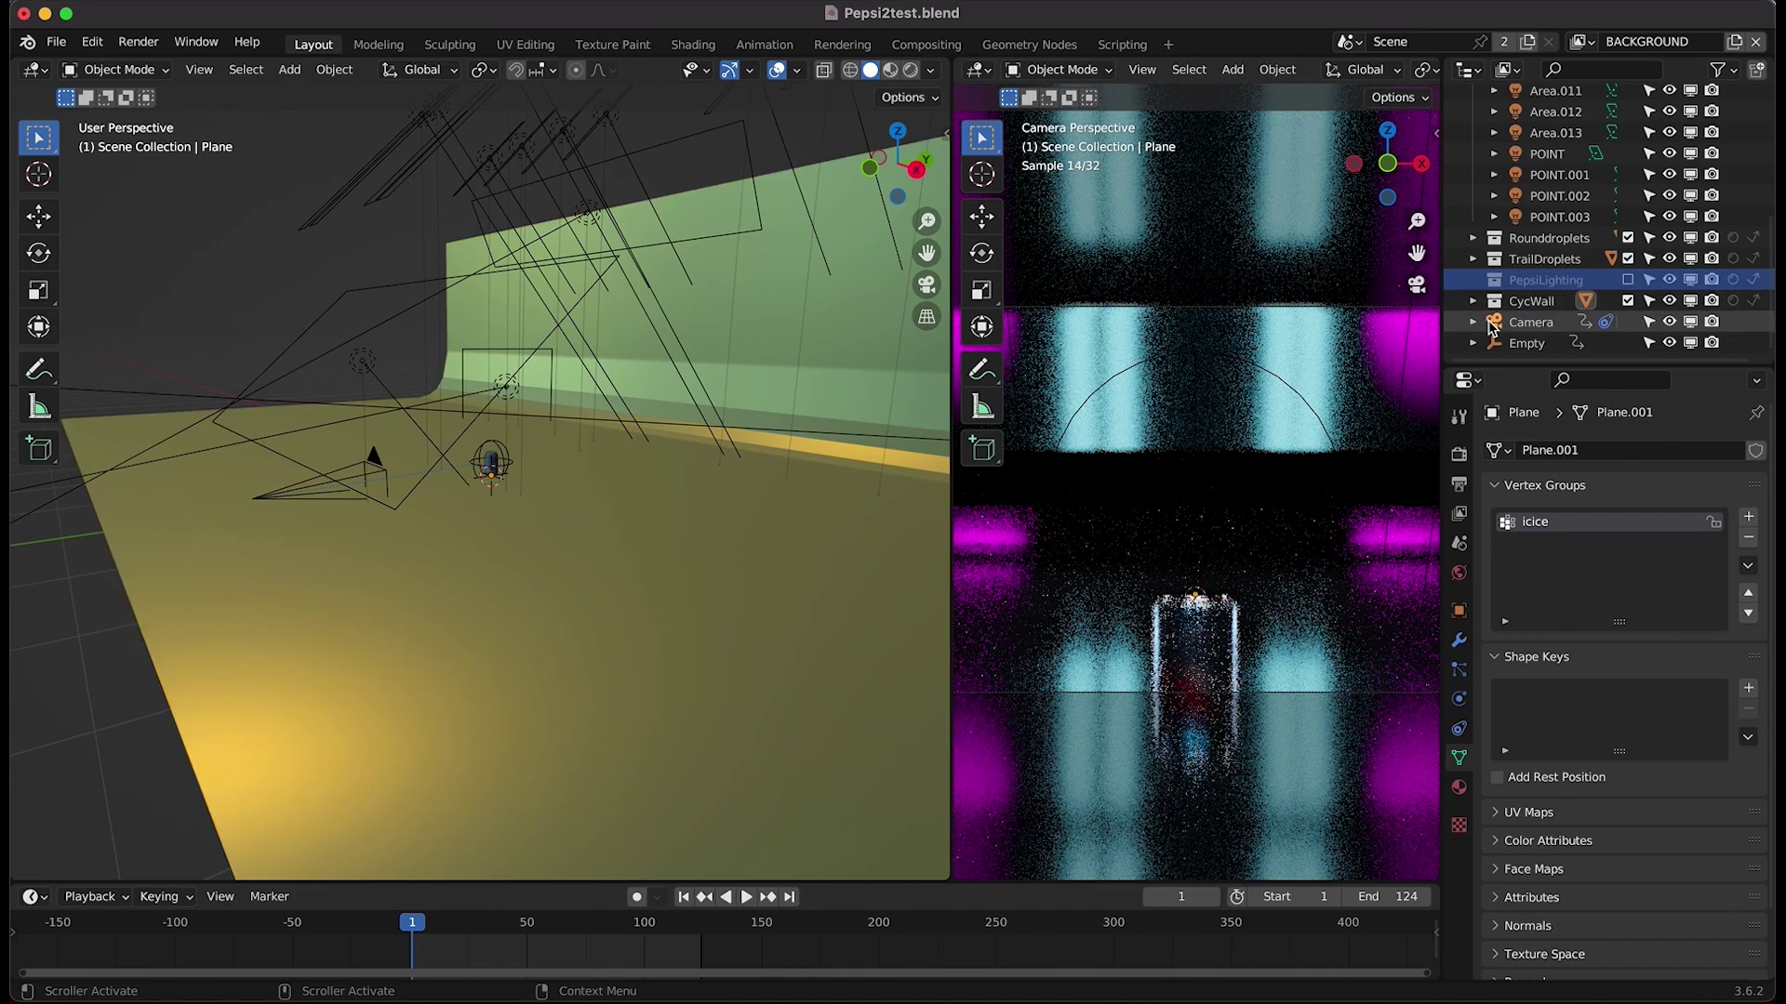
- Return to the Pepsi can view layer and turn off indirect only for the CycWall collection
click(1581, 42)
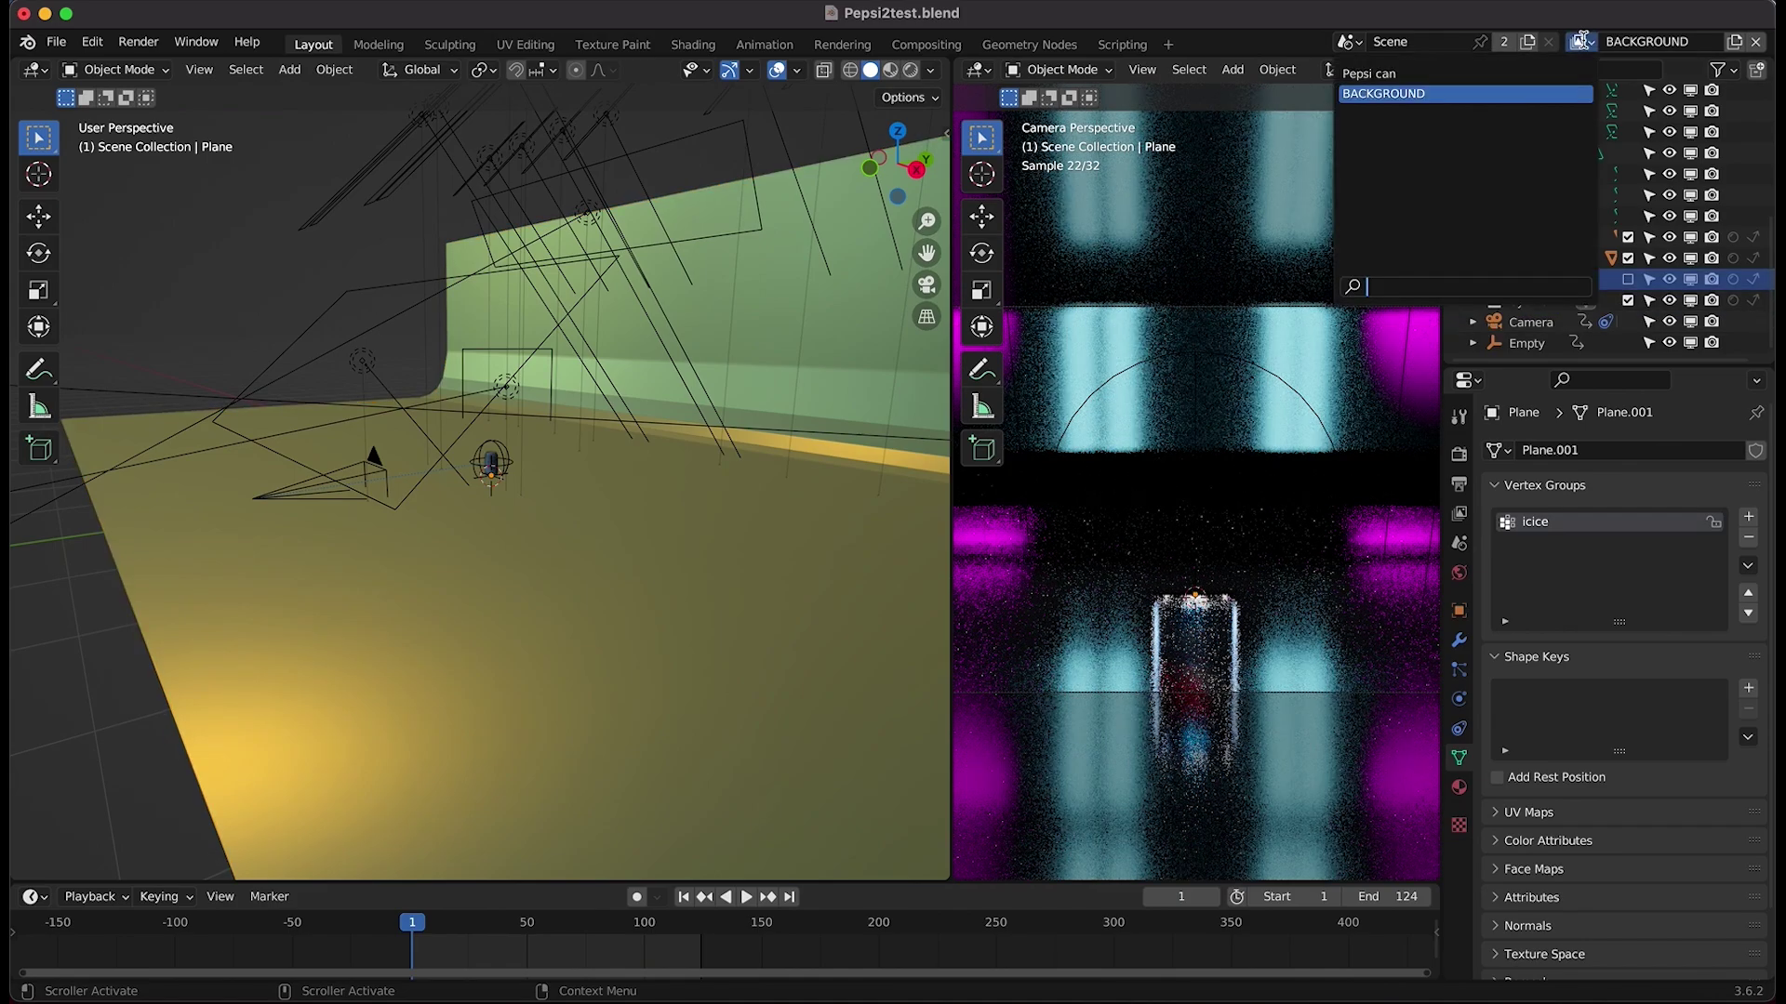
click(1403, 75)
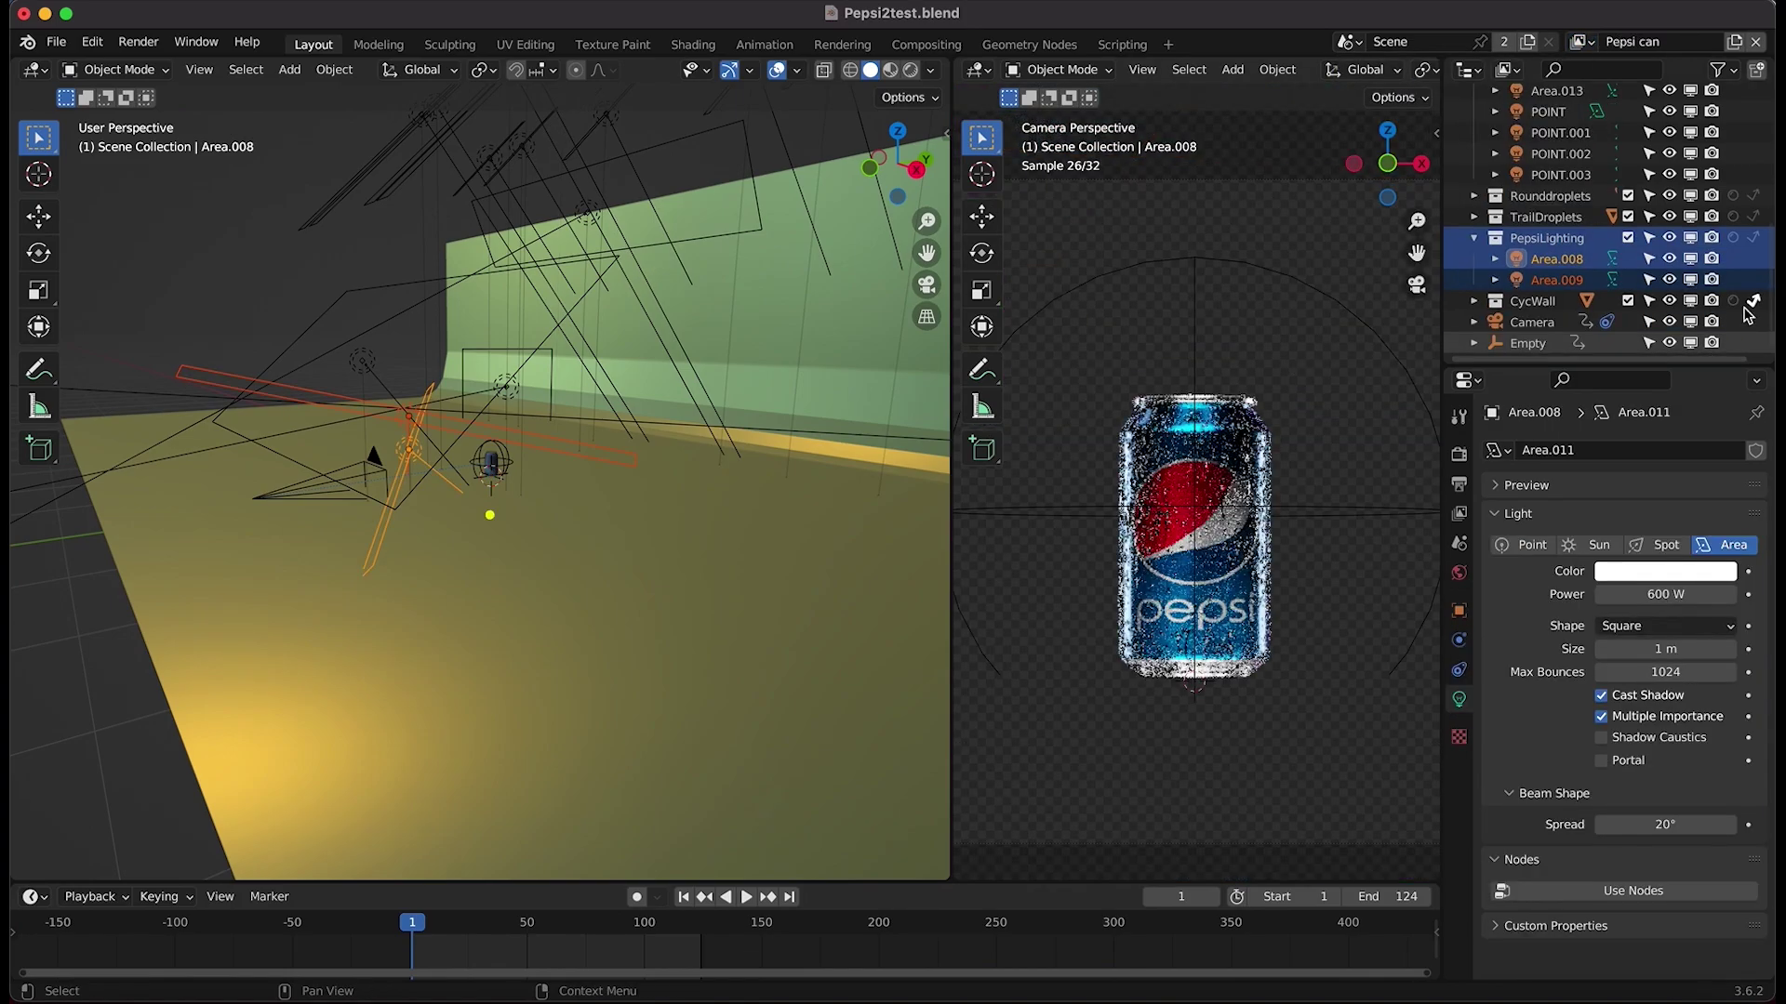
click(1754, 303)
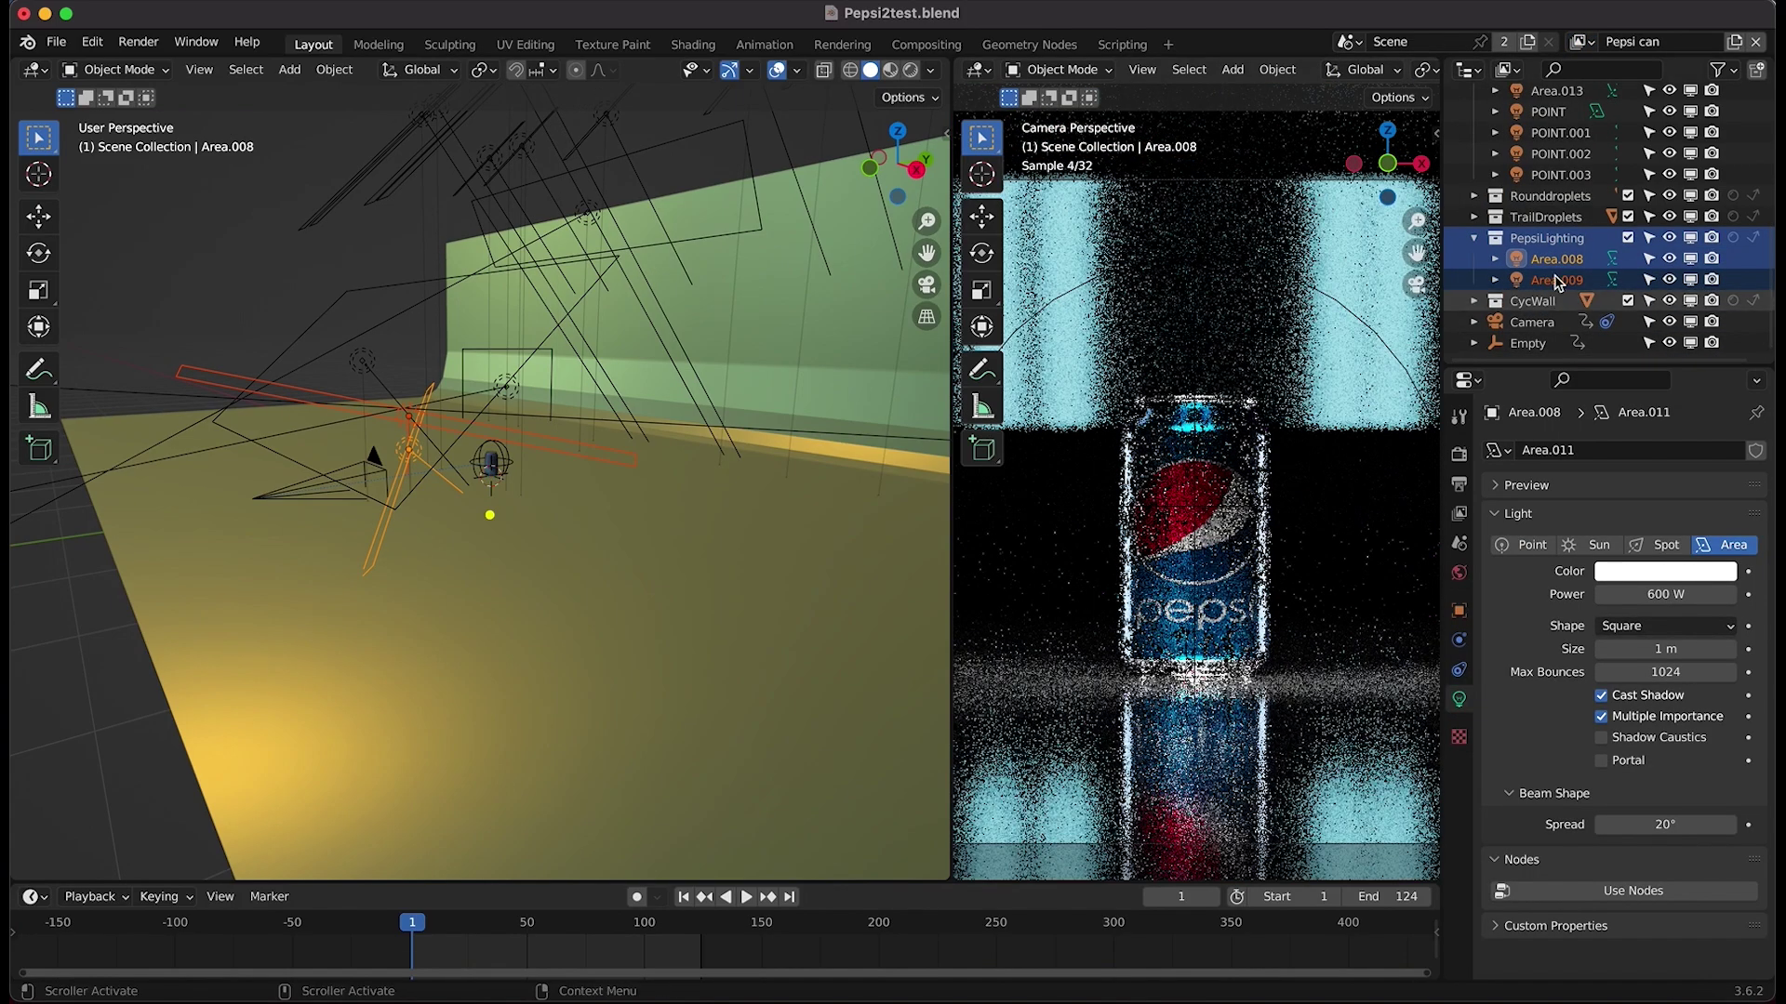
- Hide Area.008 and Area.009 in the PepsiLighting collection, and show them again to compare the can's lighting
click(1539, 239)
drag(1670, 259, 1670, 280)
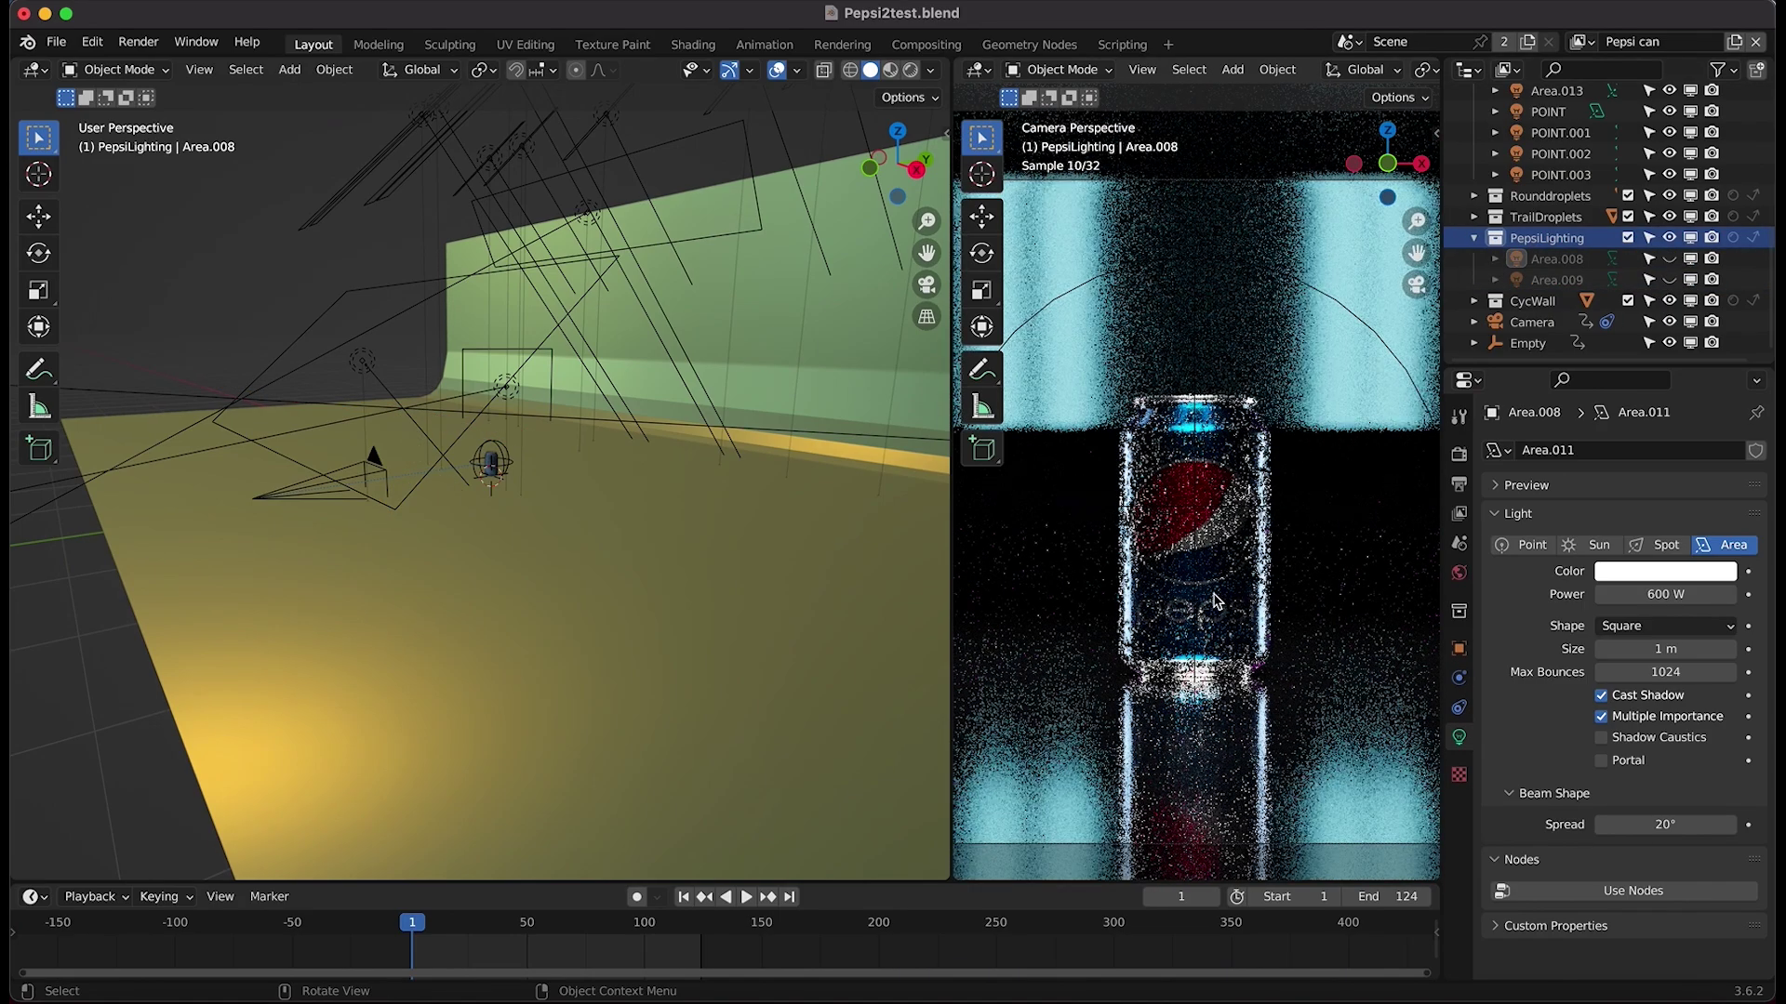
drag(1669, 259, 1669, 280)
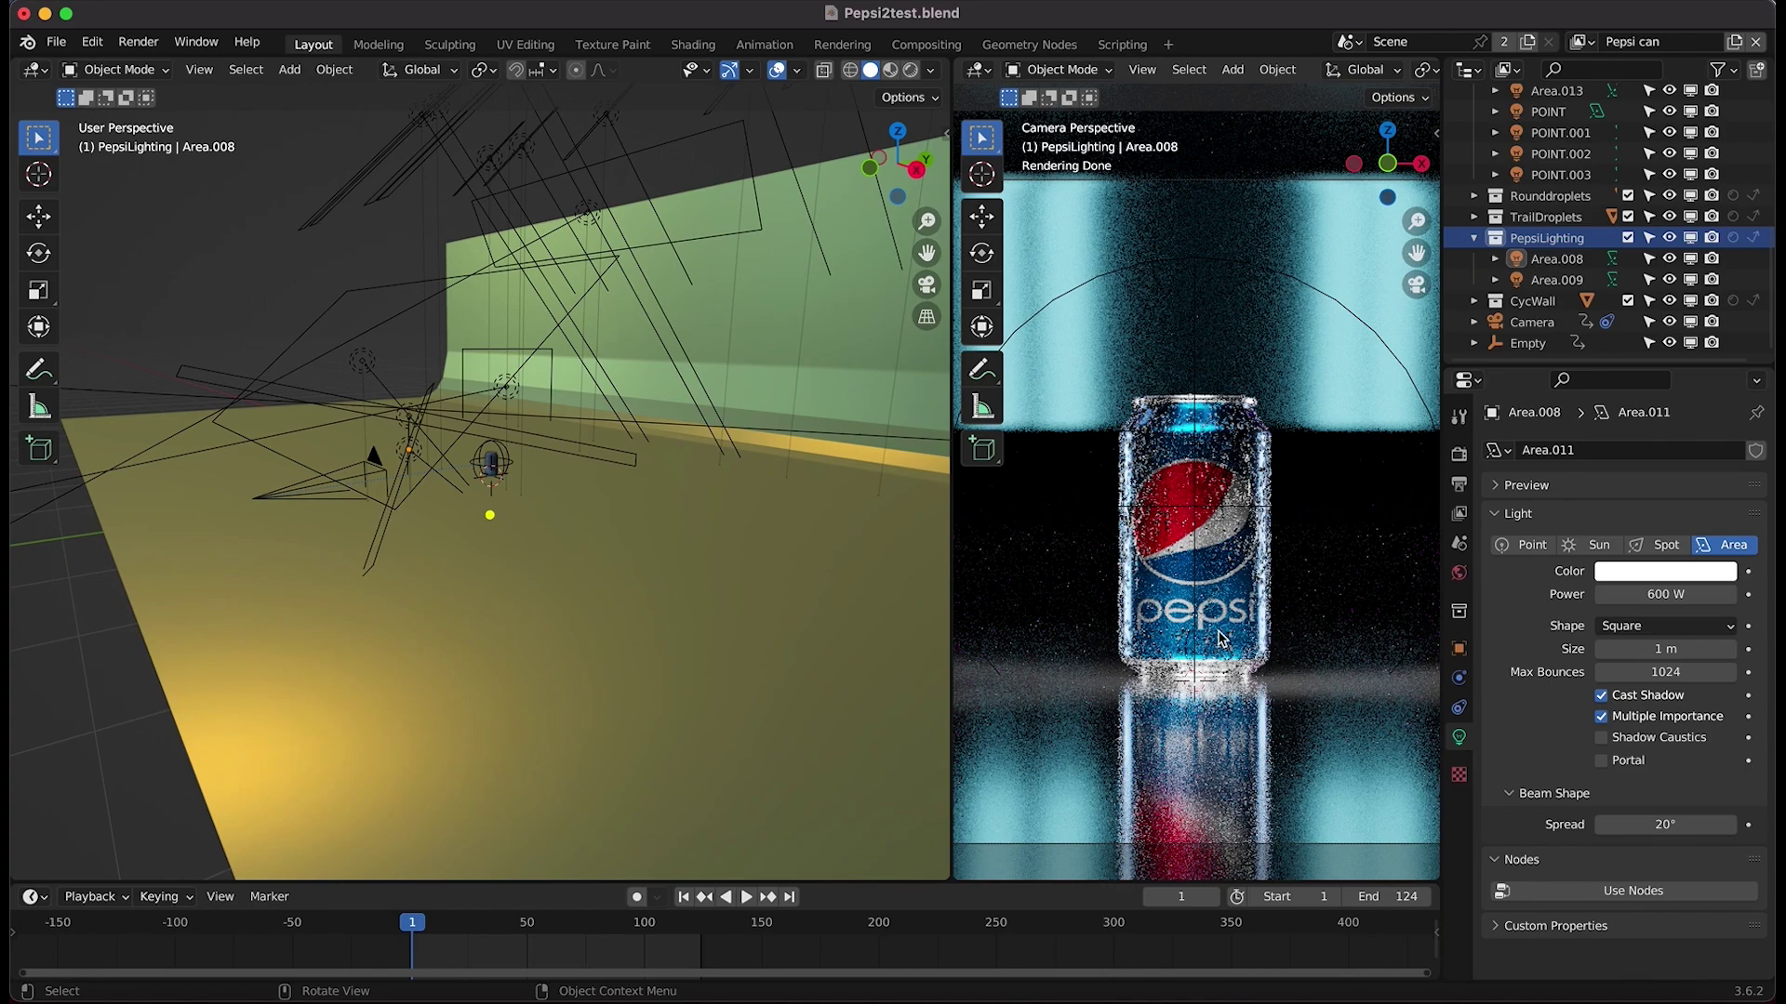
- Select the row of backdrop lights above the scene together and examine their placement
scroll(1221, 638, down, 3)
middle_drag(837, 431, 443, 474)
drag(677, 166, 192, 253)
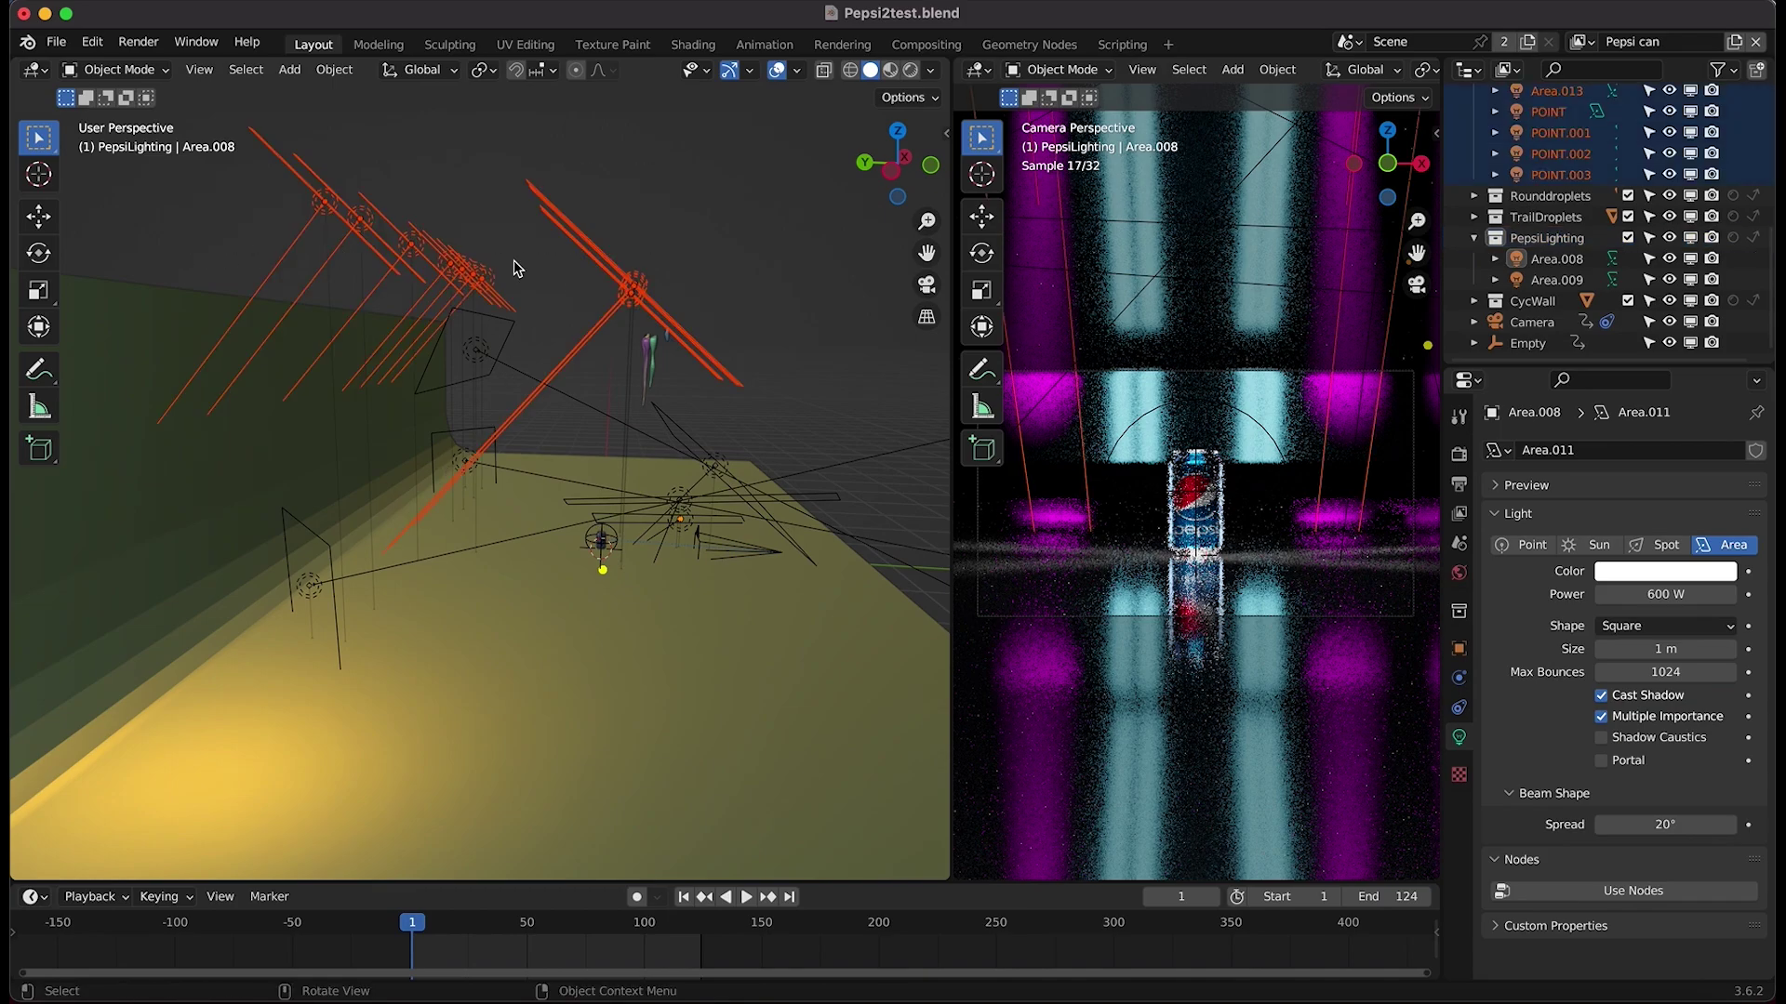
middle_drag(513, 261, 516, 261)
middle_drag(745, 207, 745, 207)
- Select the two upright area lights between the backdrop and the can to review their placement
middle_drag(600, 597, 638, 287)
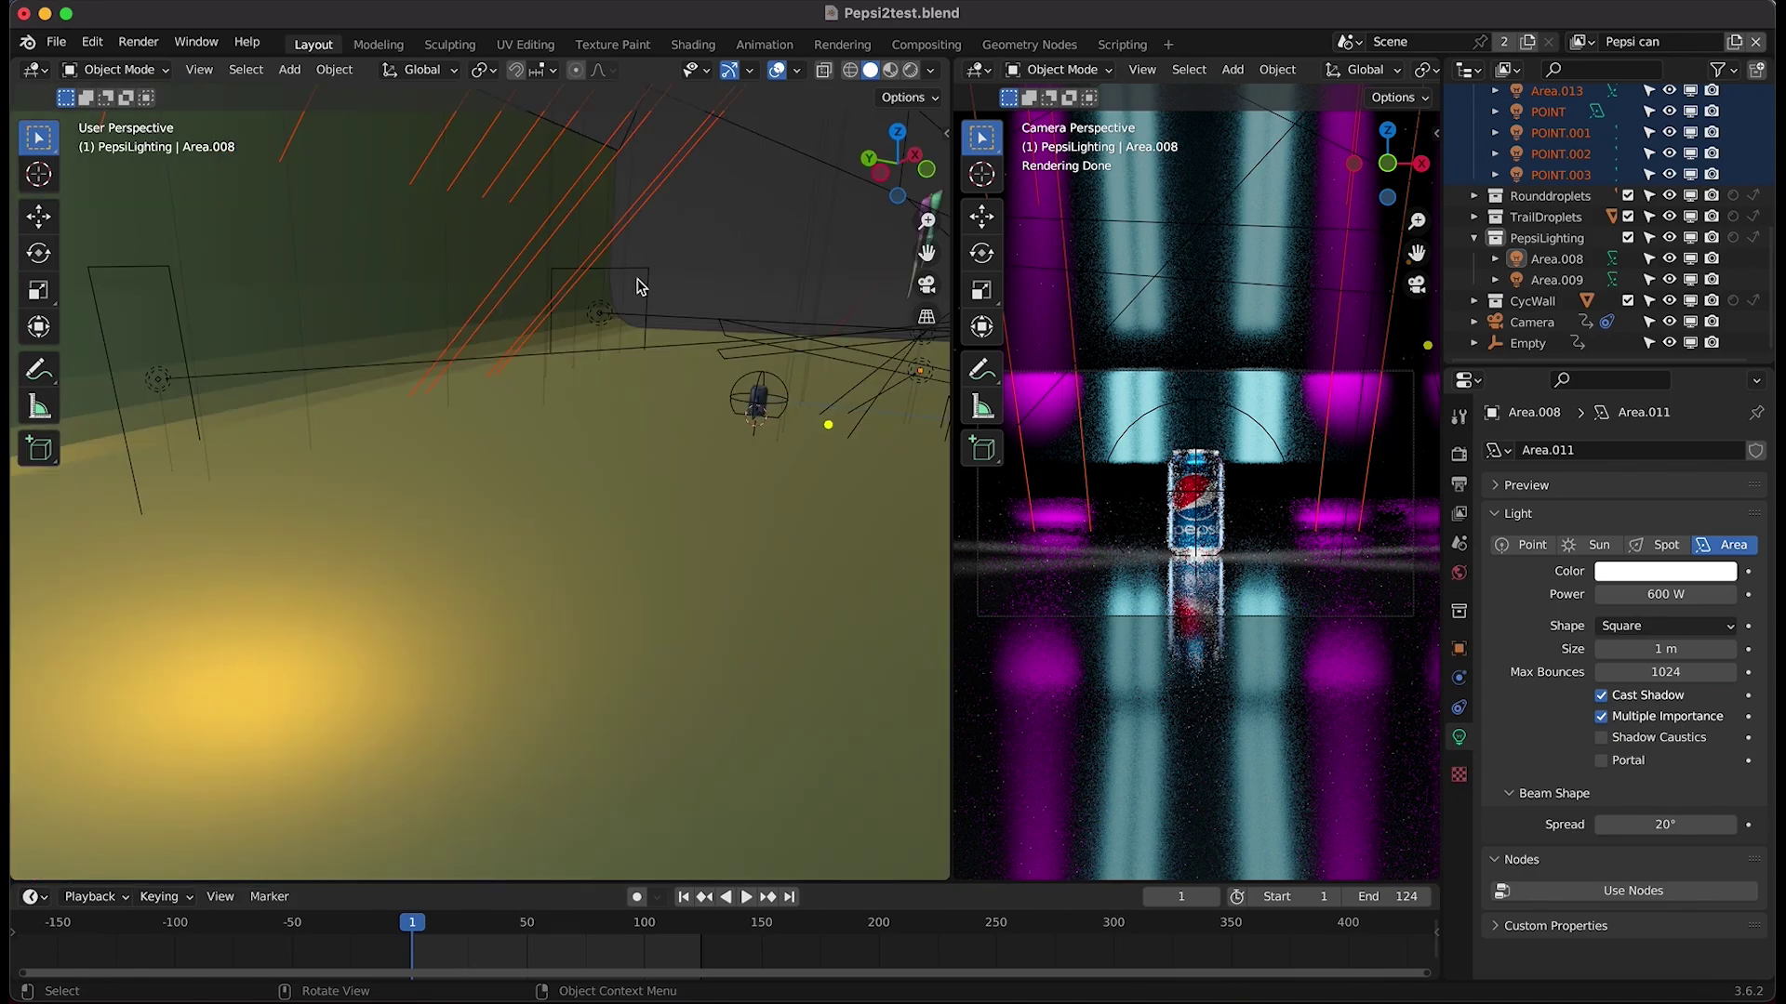
click(638, 270)
shift+click(153, 271)
middle_drag(153, 271, 707, 432)
- Select the Area light and Area.001 in turn to review their settings and aim at the can
middle_drag(540, 467, 515, 511)
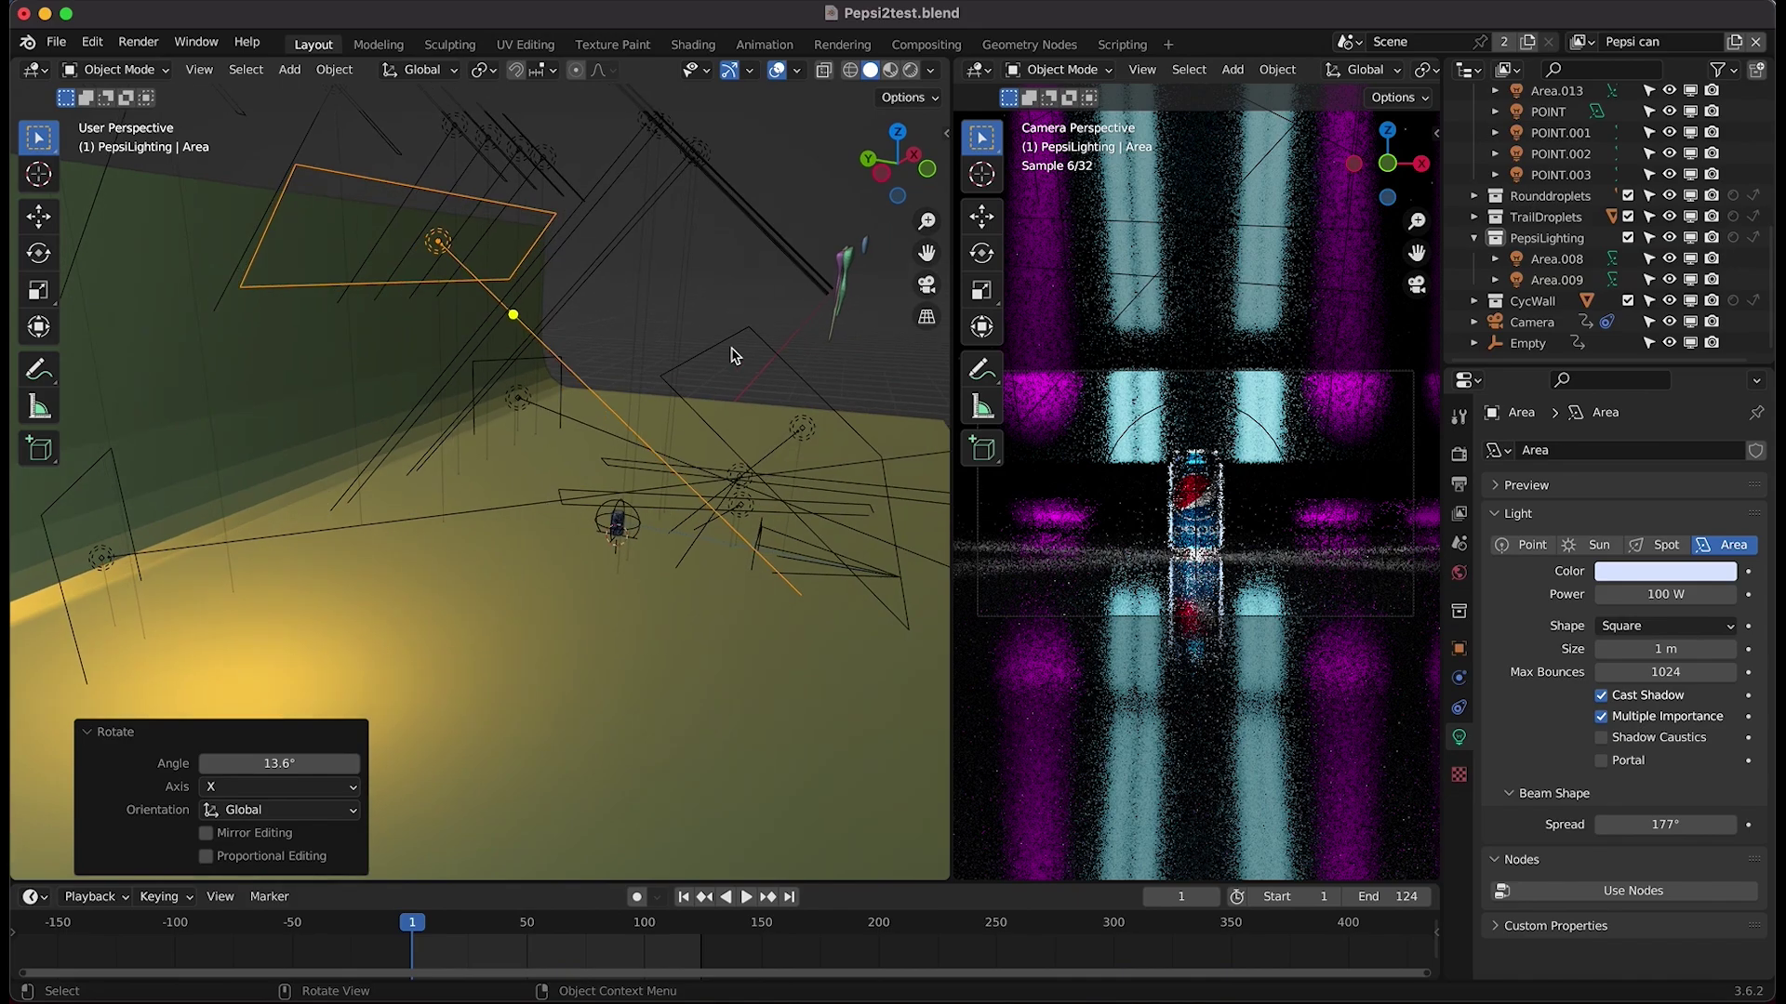
middle_drag(617, 510, 809, 331)
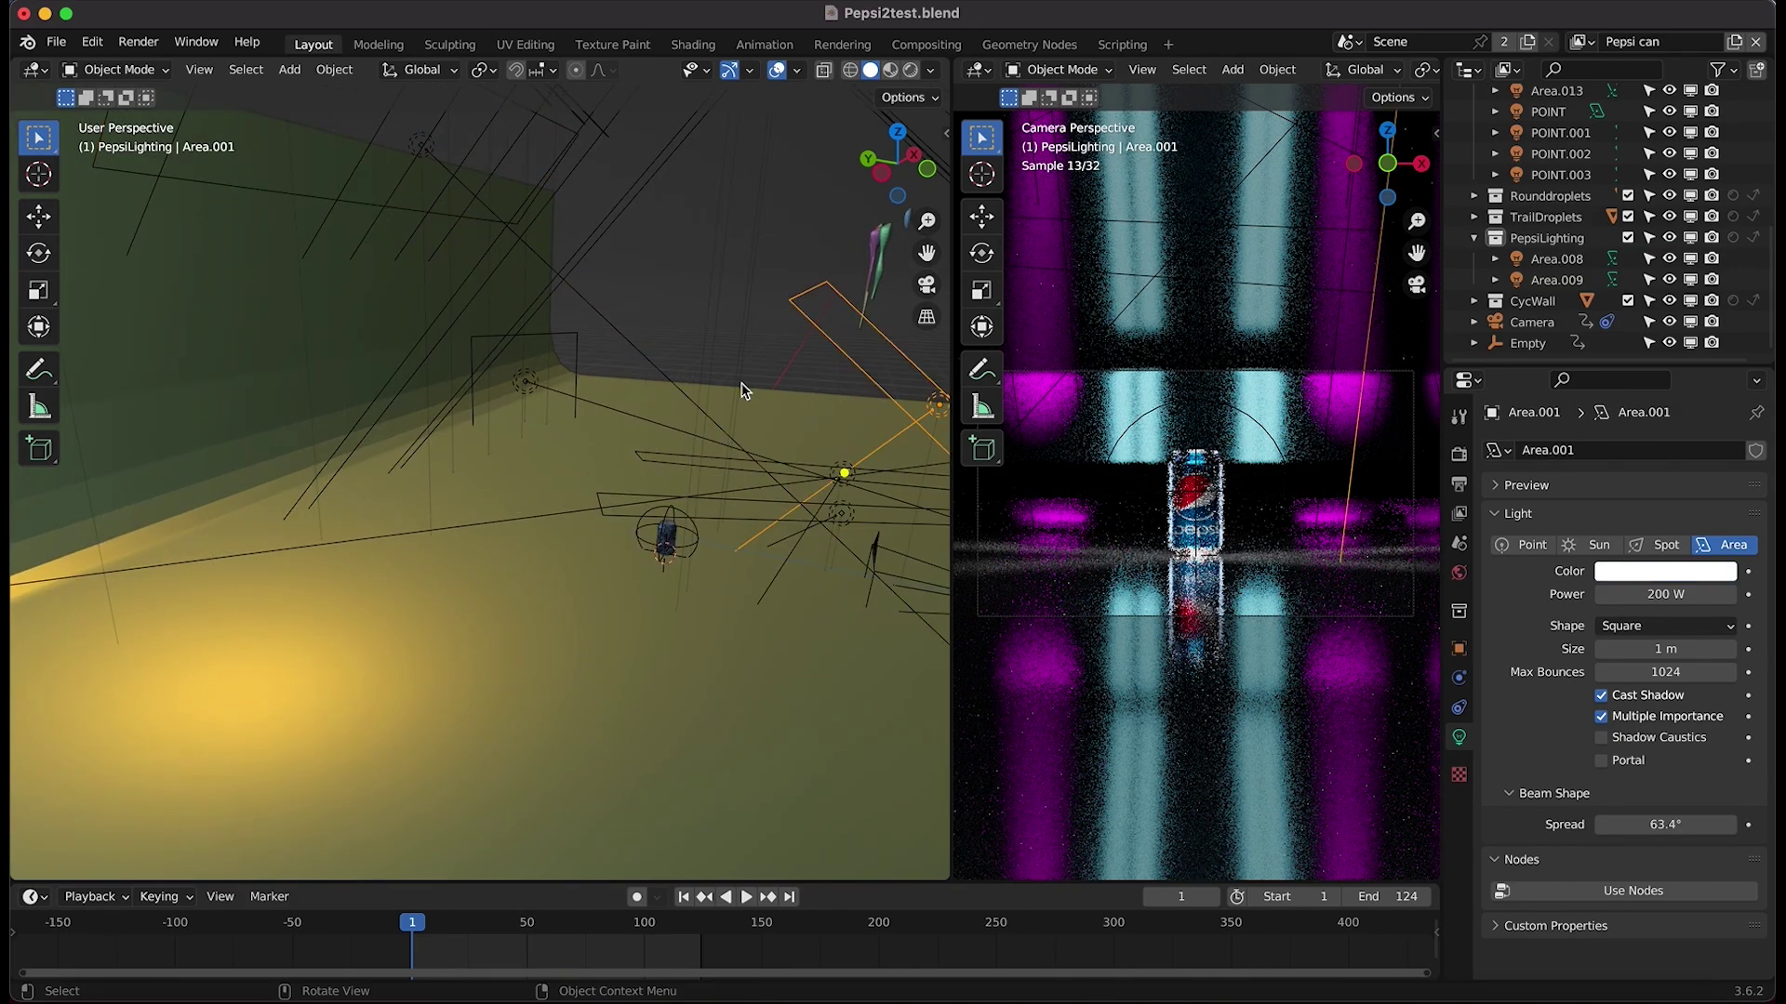
shift+middle_drag(742, 386, 410, 372)
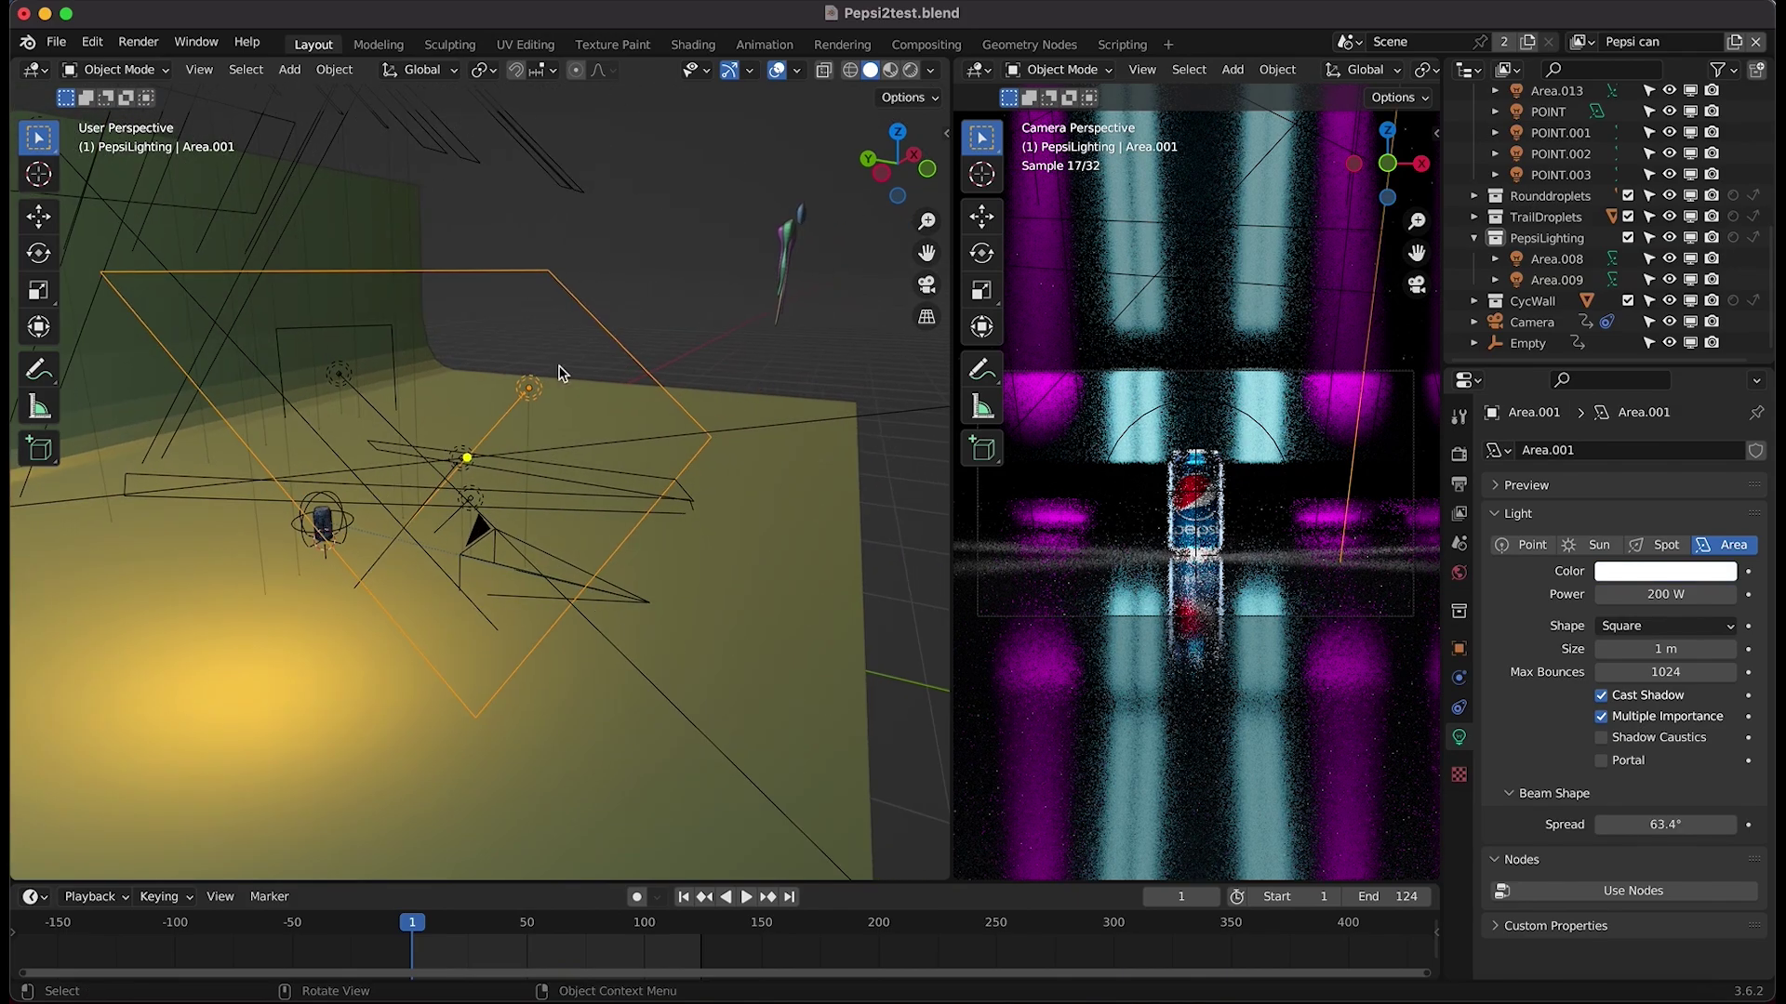
middle_drag(562, 371, 594, 357)
middle_drag(515, 438, 492, 490)
- Select Area.008 and Area.009 together and examine how they are arranged around the camera and can
click(495, 478)
click(500, 474)
shift+click(596, 446)
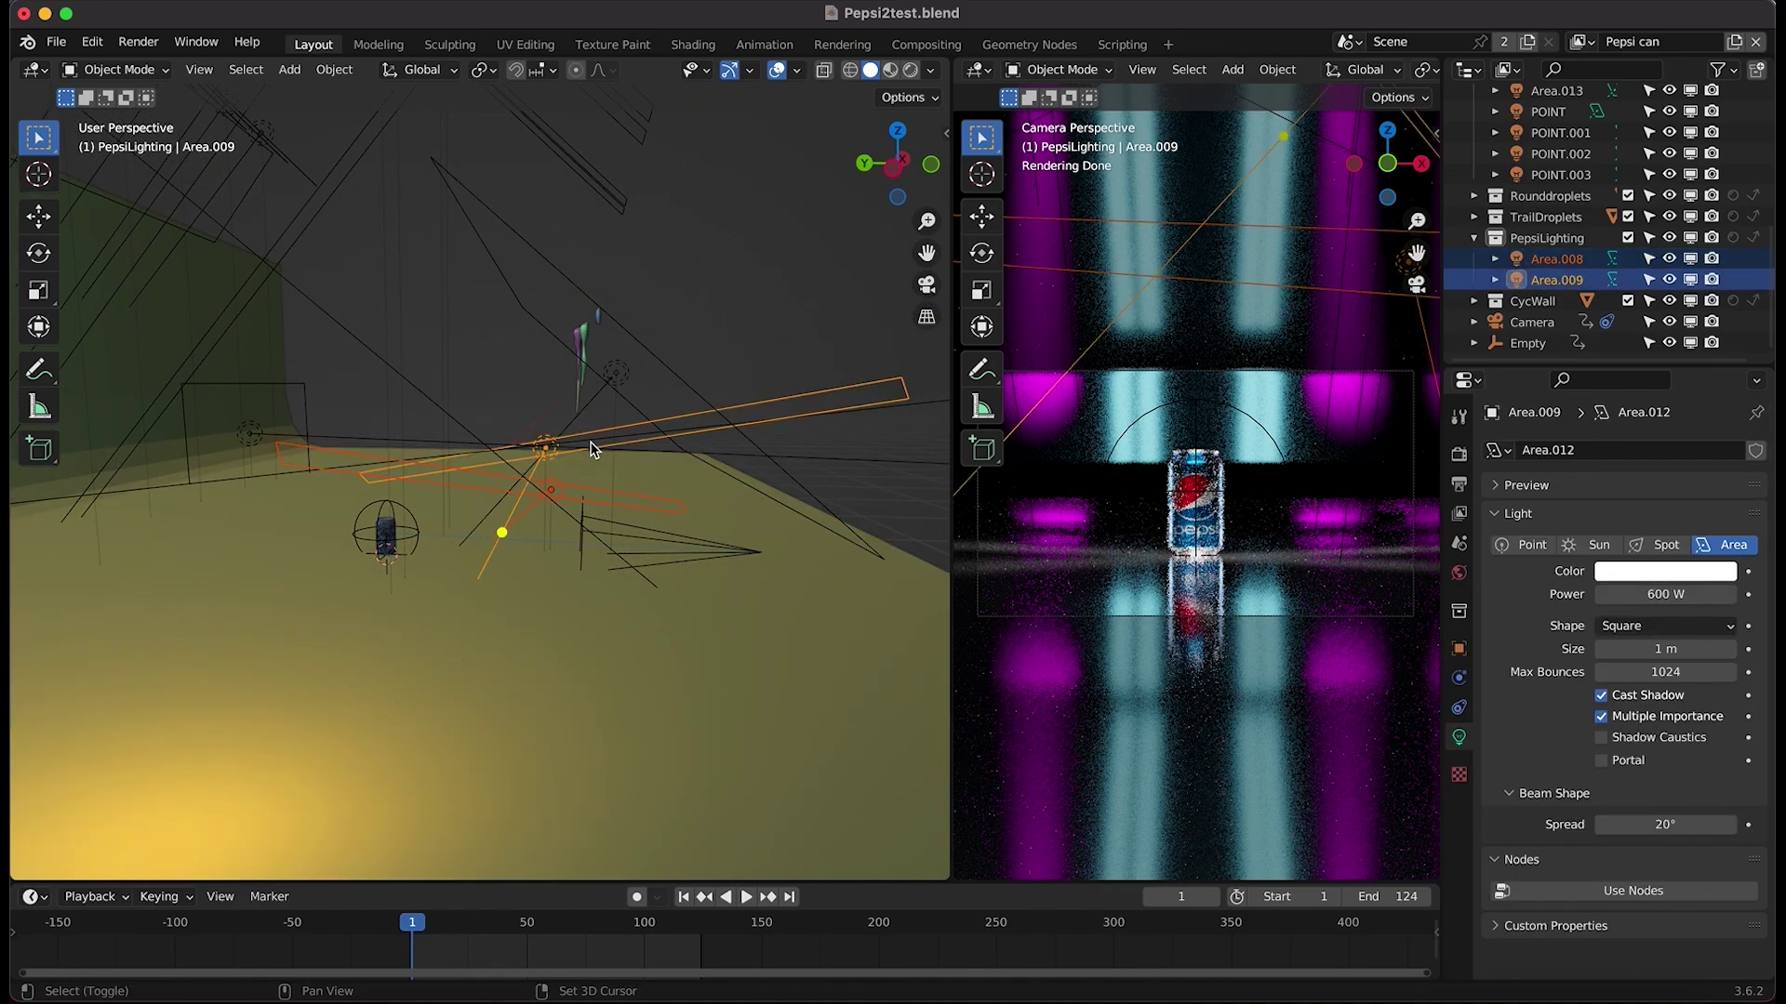
middle_drag(685, 407, 1223, 531)
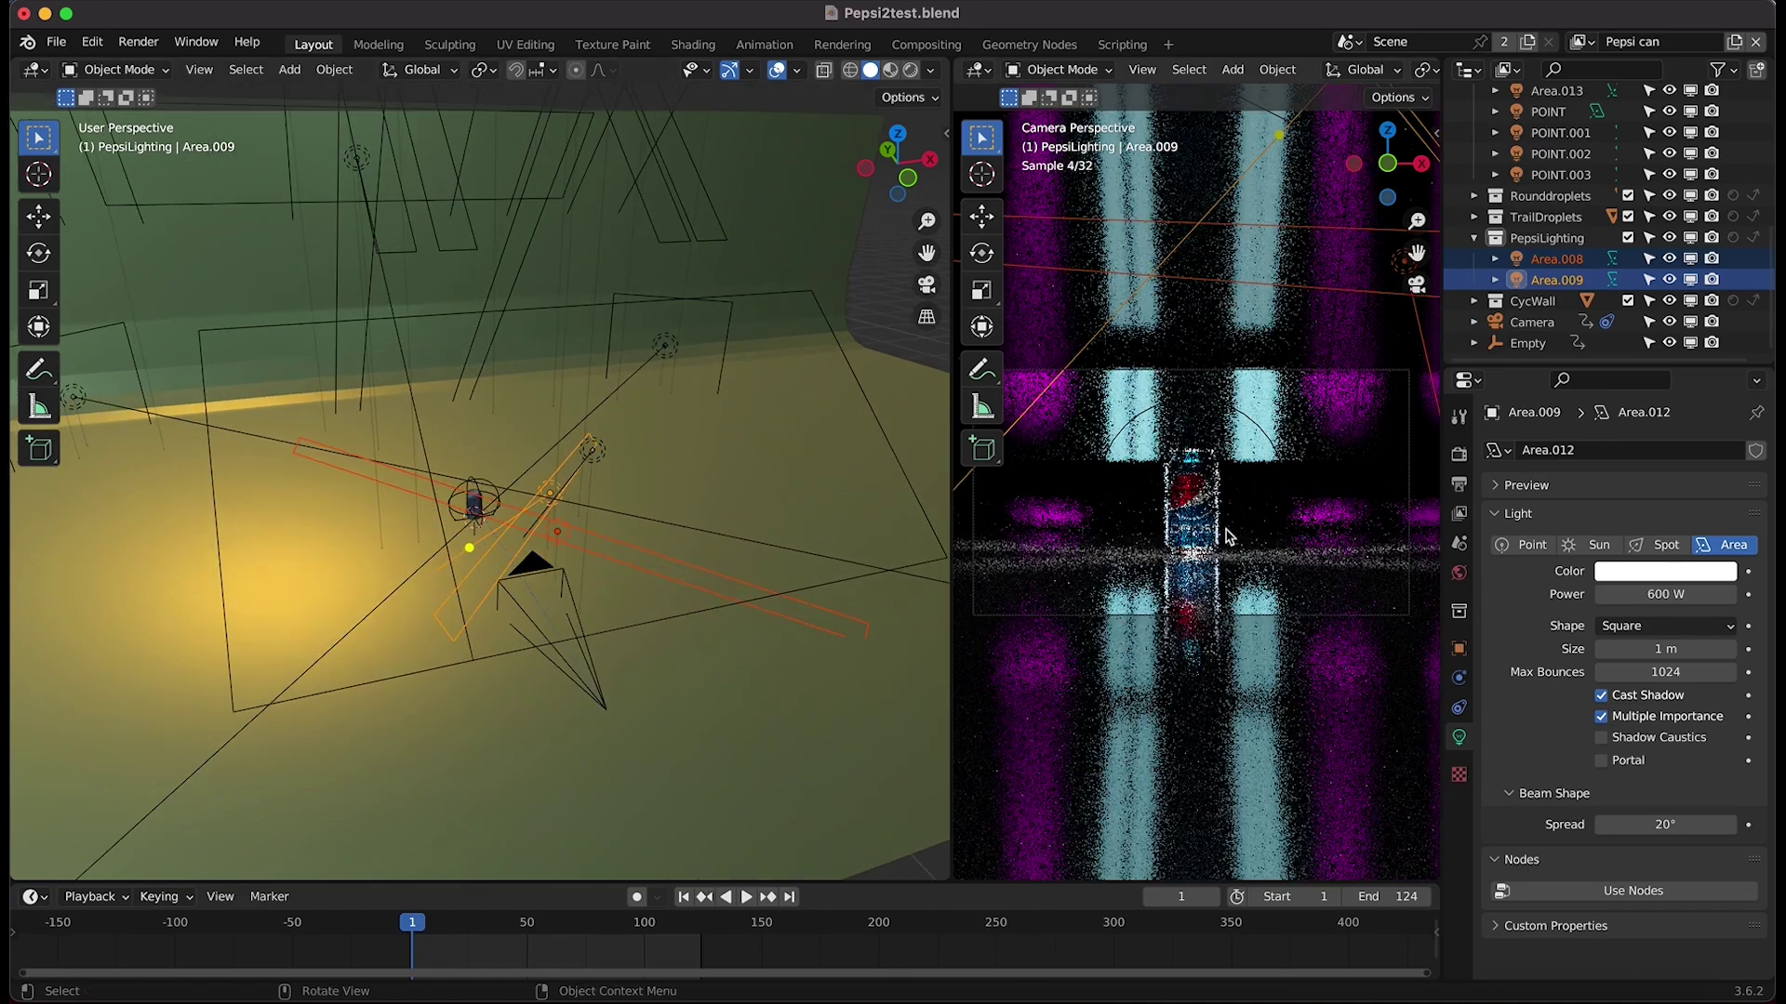
middle_drag(530, 570, 699, 347)
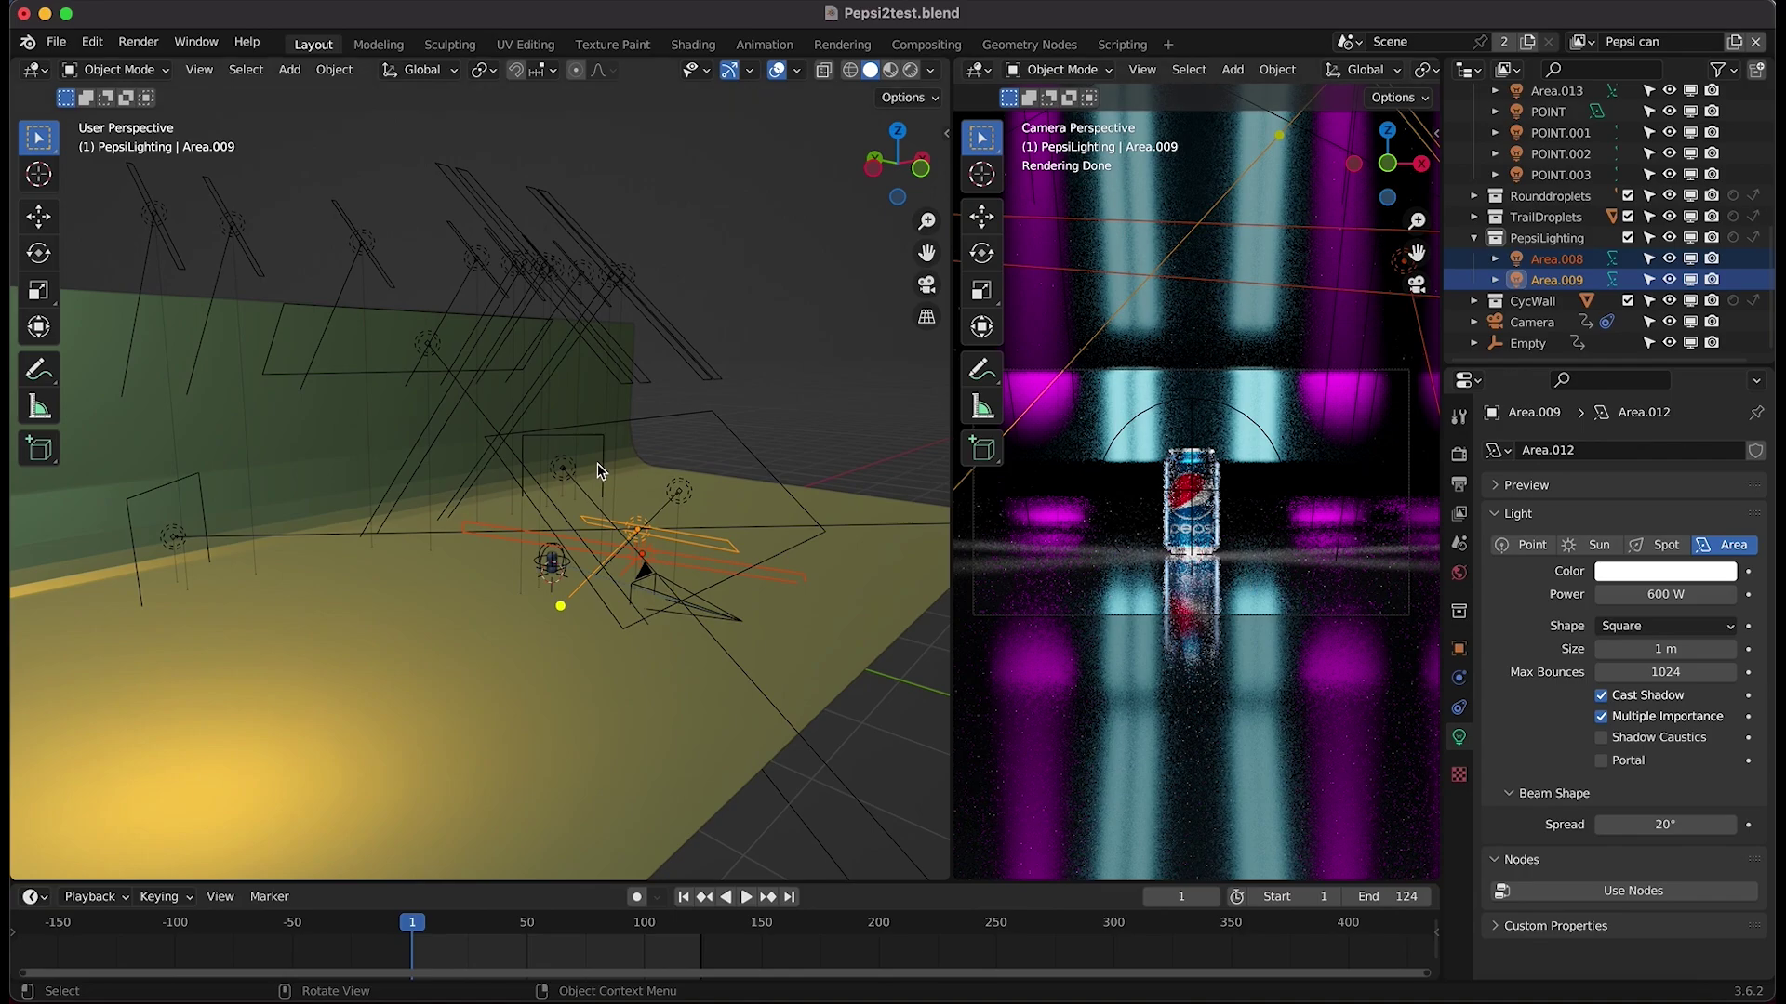
scroll(600, 473, right, 10)
scroll(600, 472, left, 10)
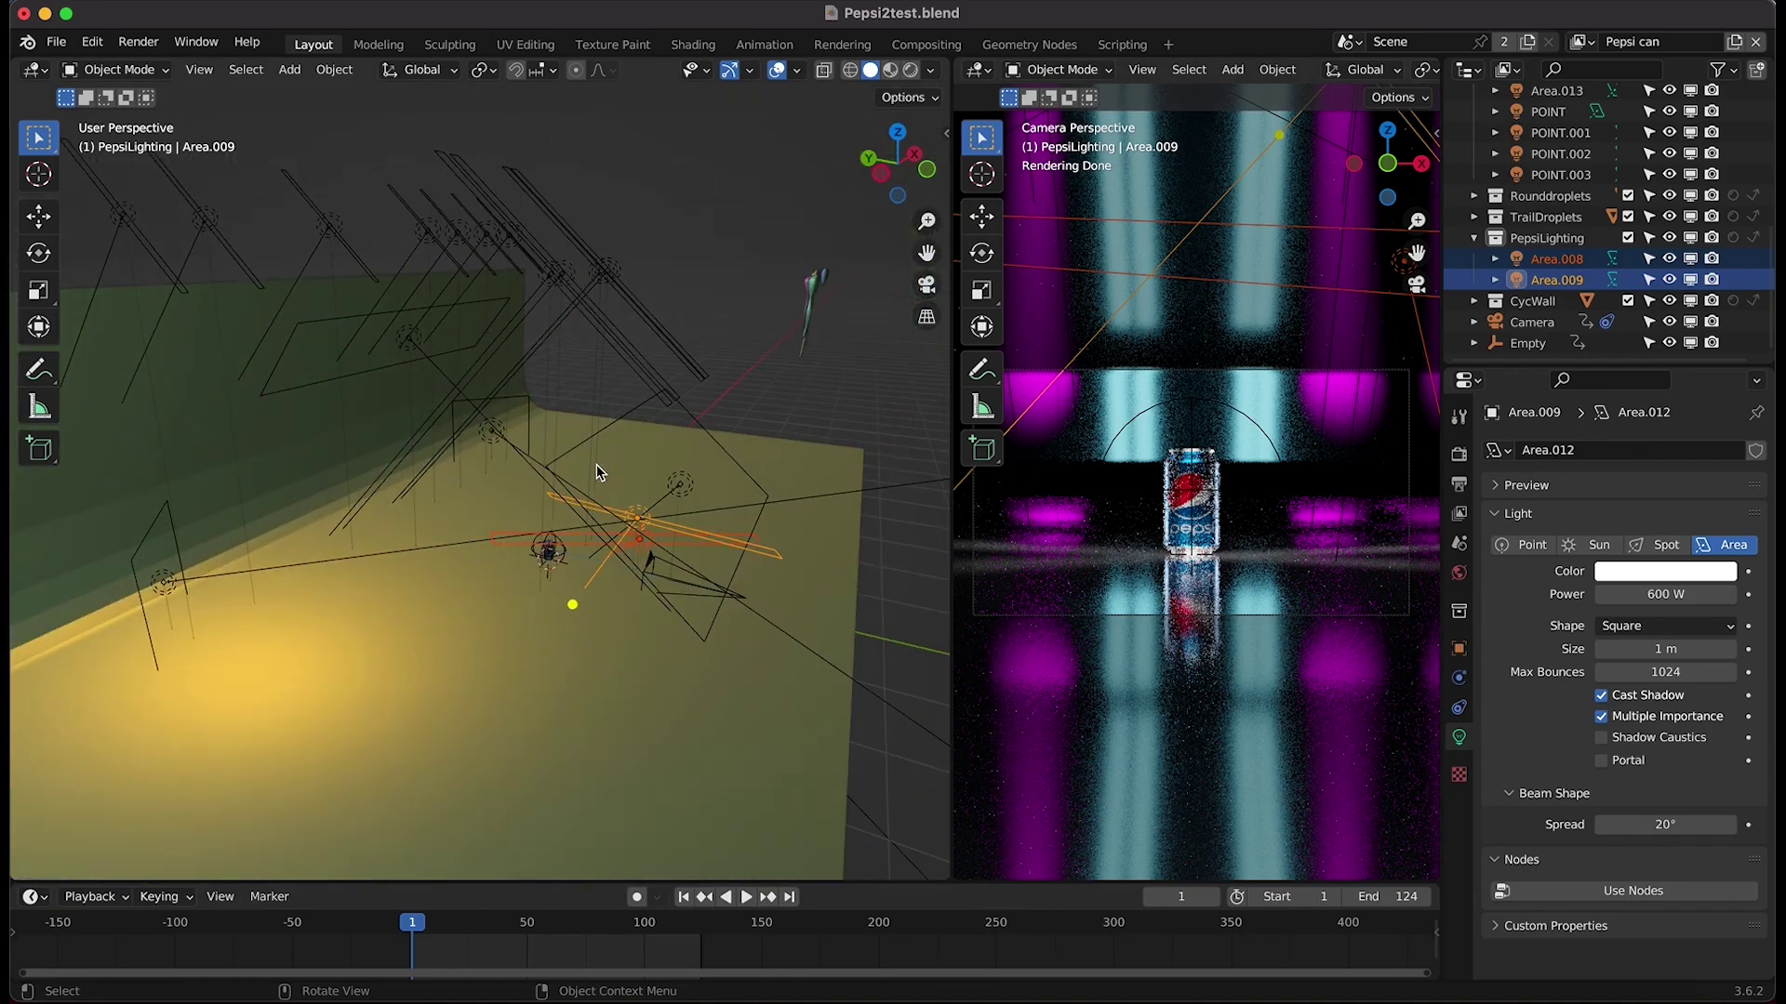
- Keep the Pepsi can view layer active and set its CycWall collection to indirect only
click(1583, 43)
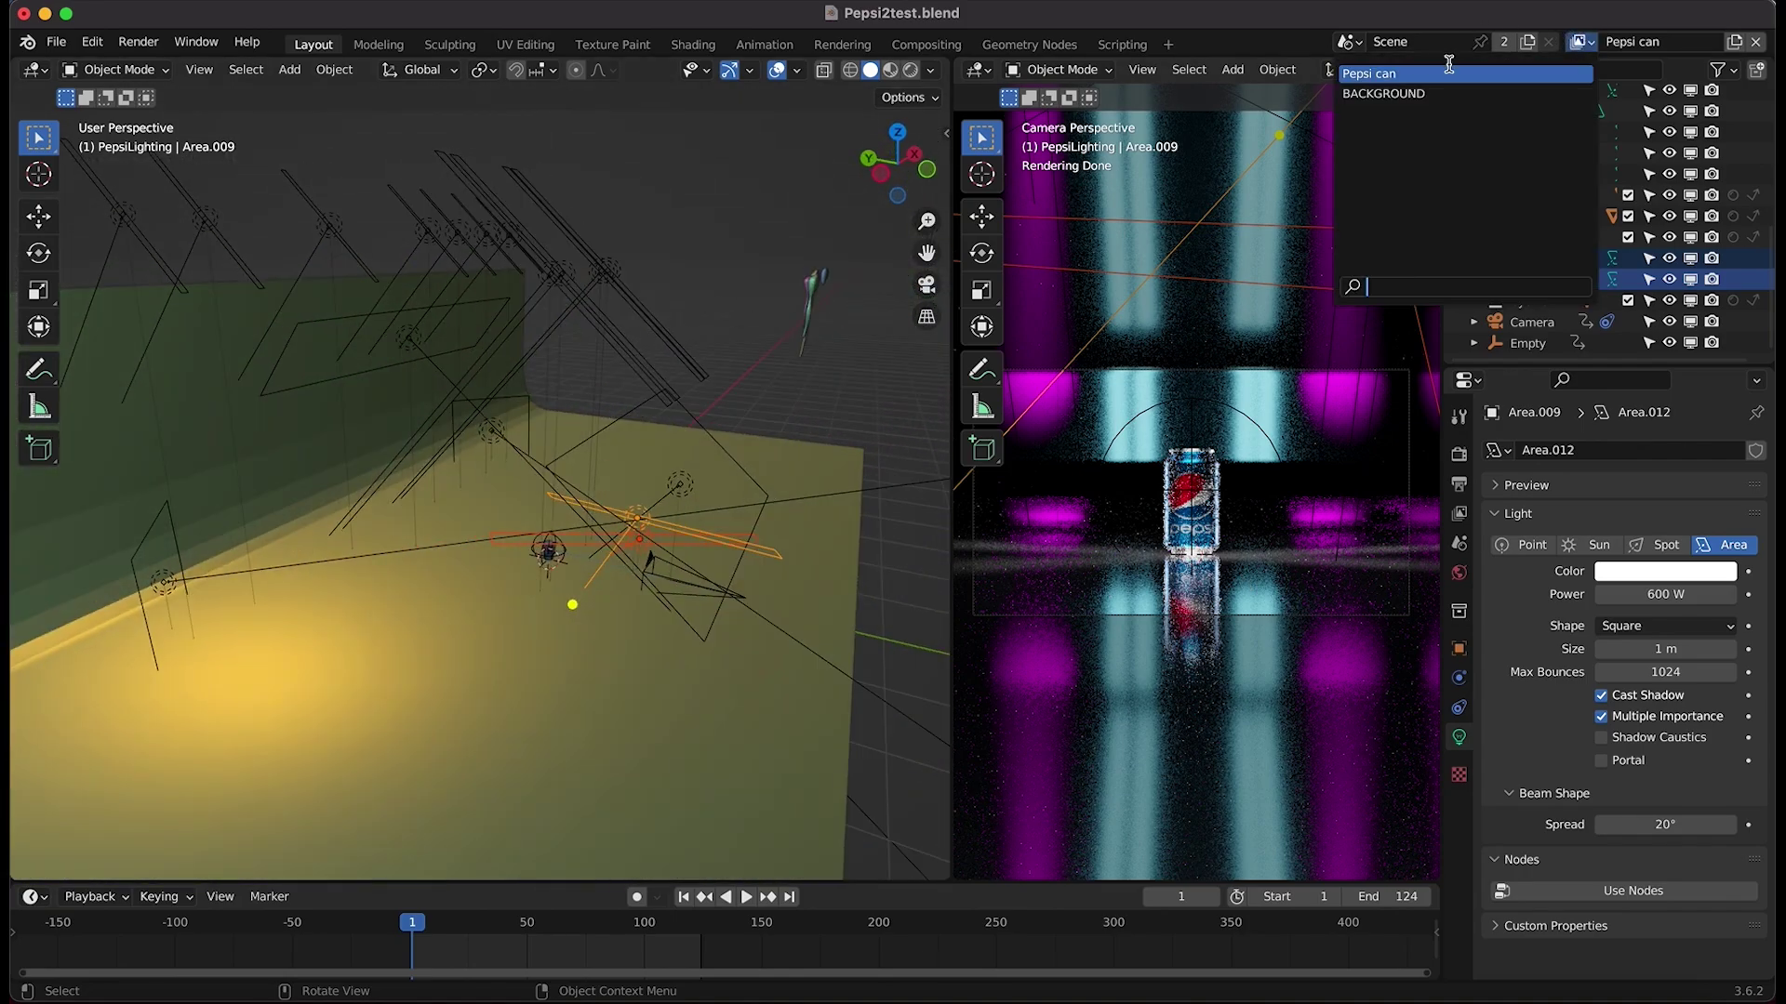
click(1383, 75)
click(1752, 303)
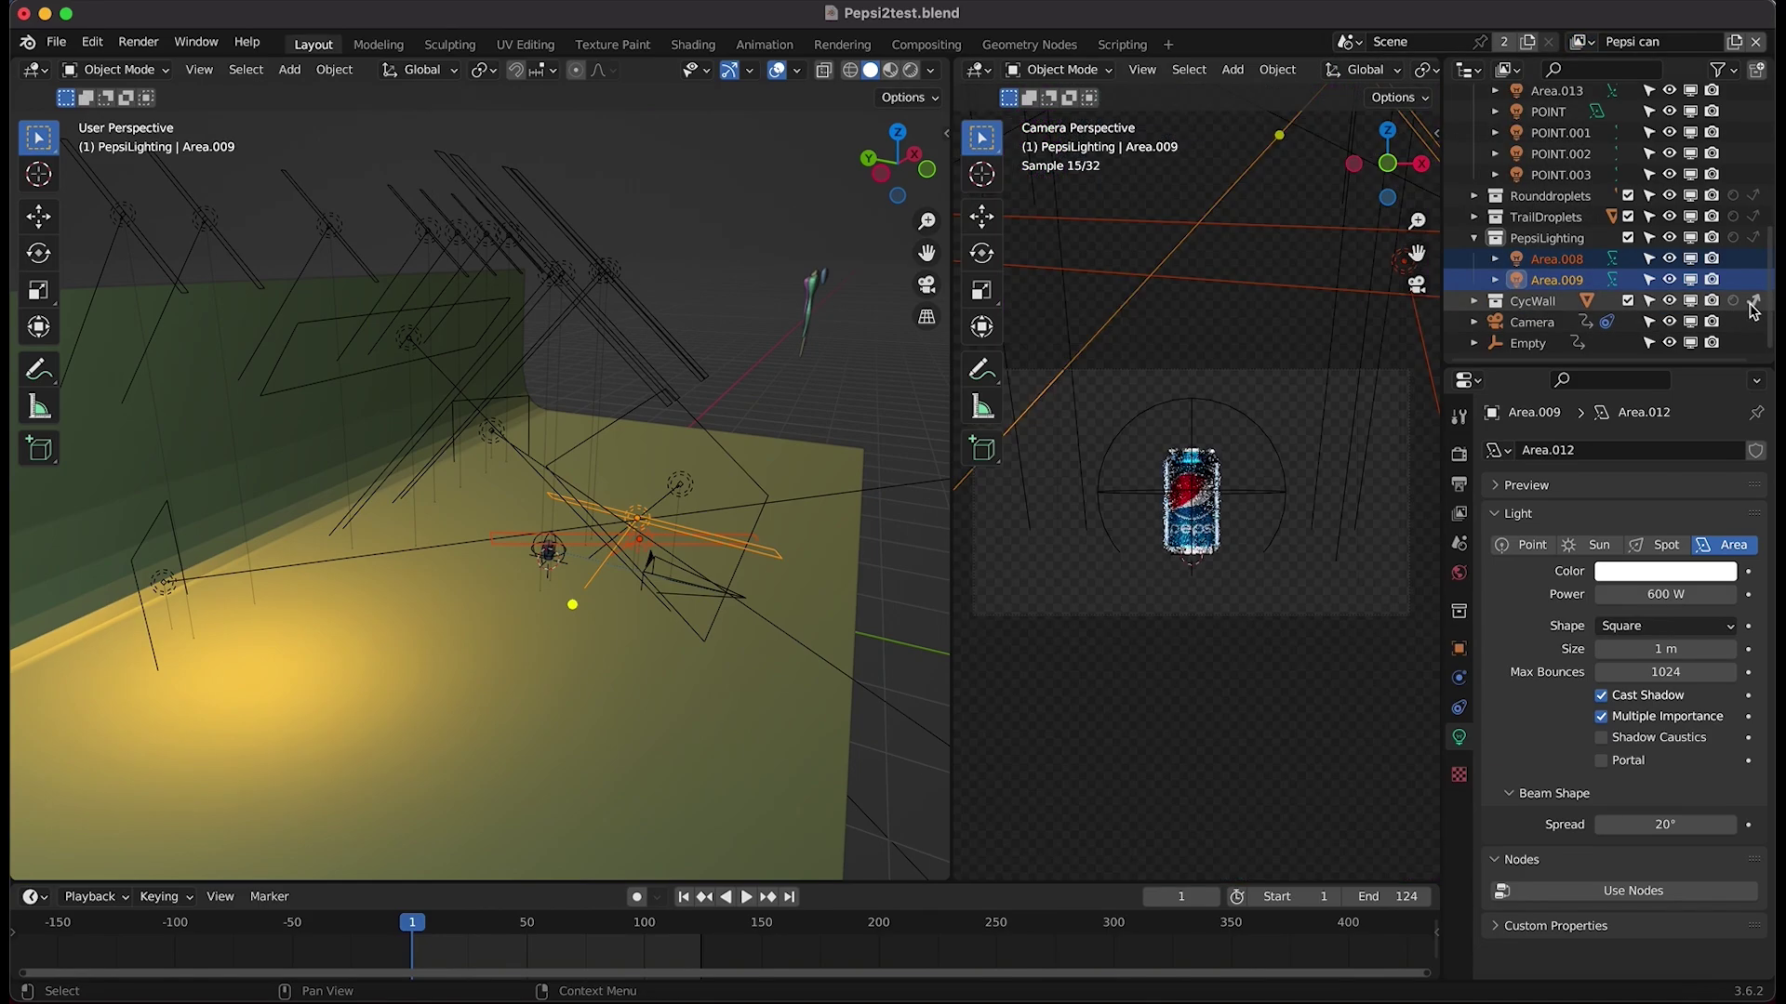
scroll(1236, 513, up, 3)
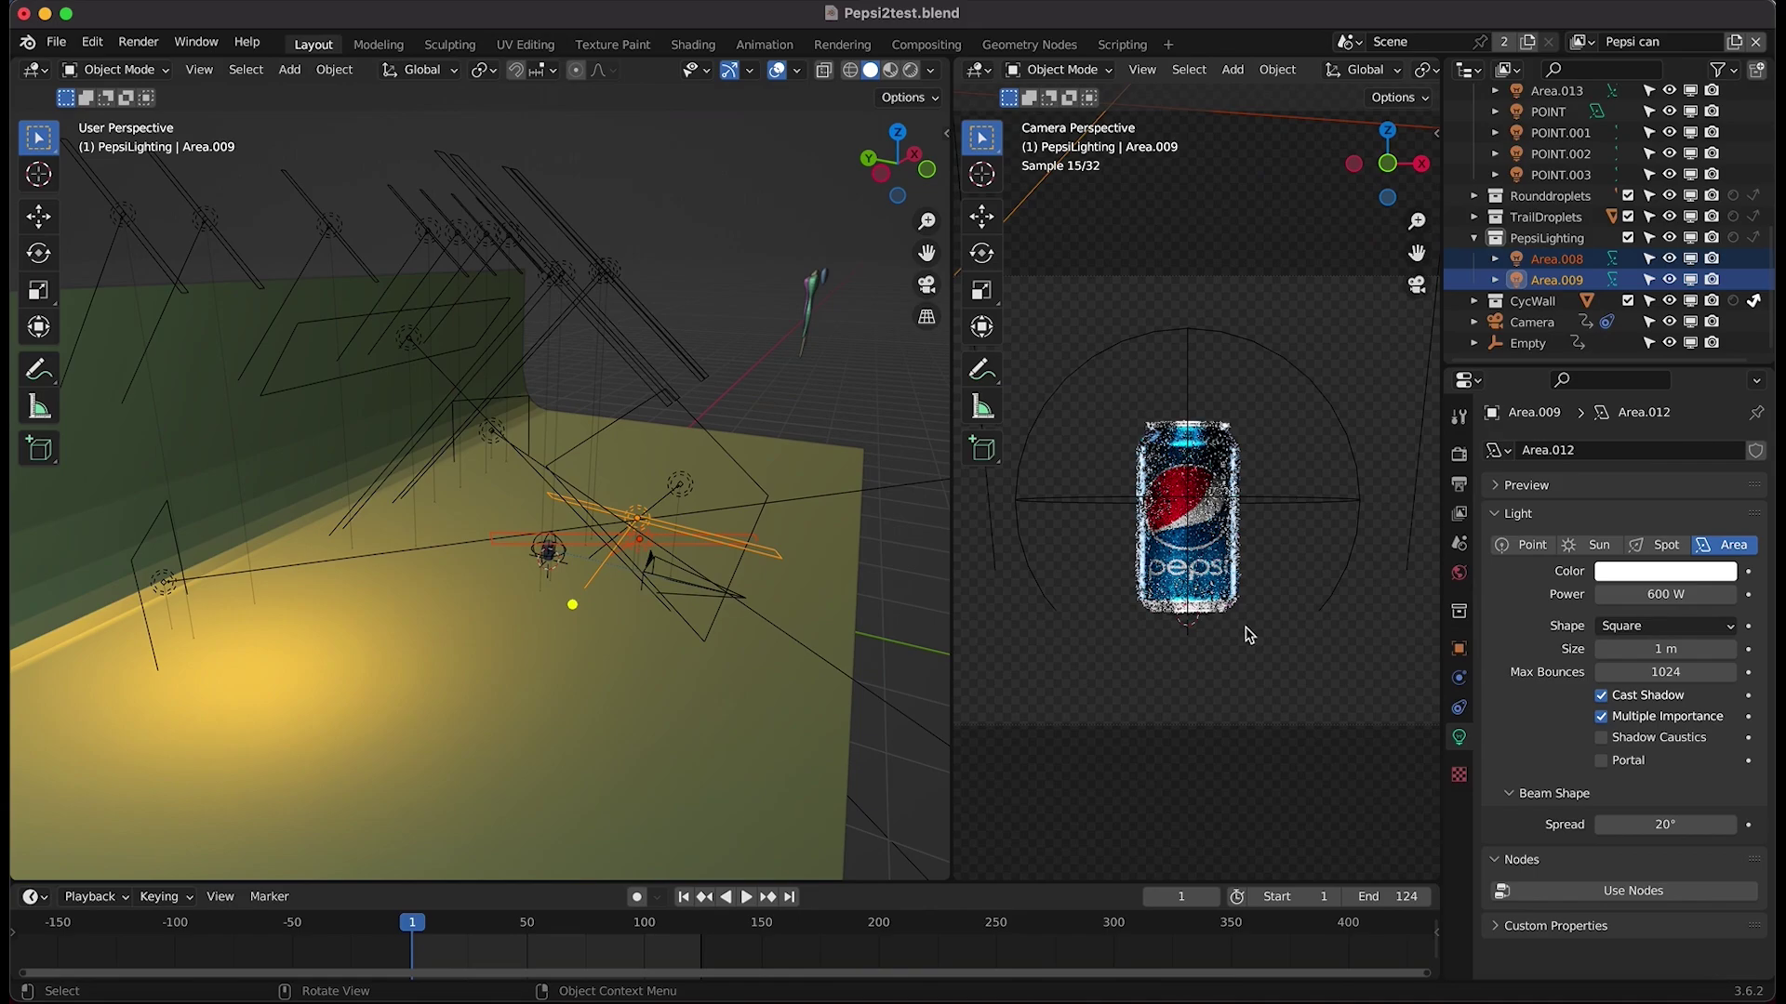
- Switch to the BACKGROUND view layer and open the output properties
click(1581, 42)
click(1400, 88)
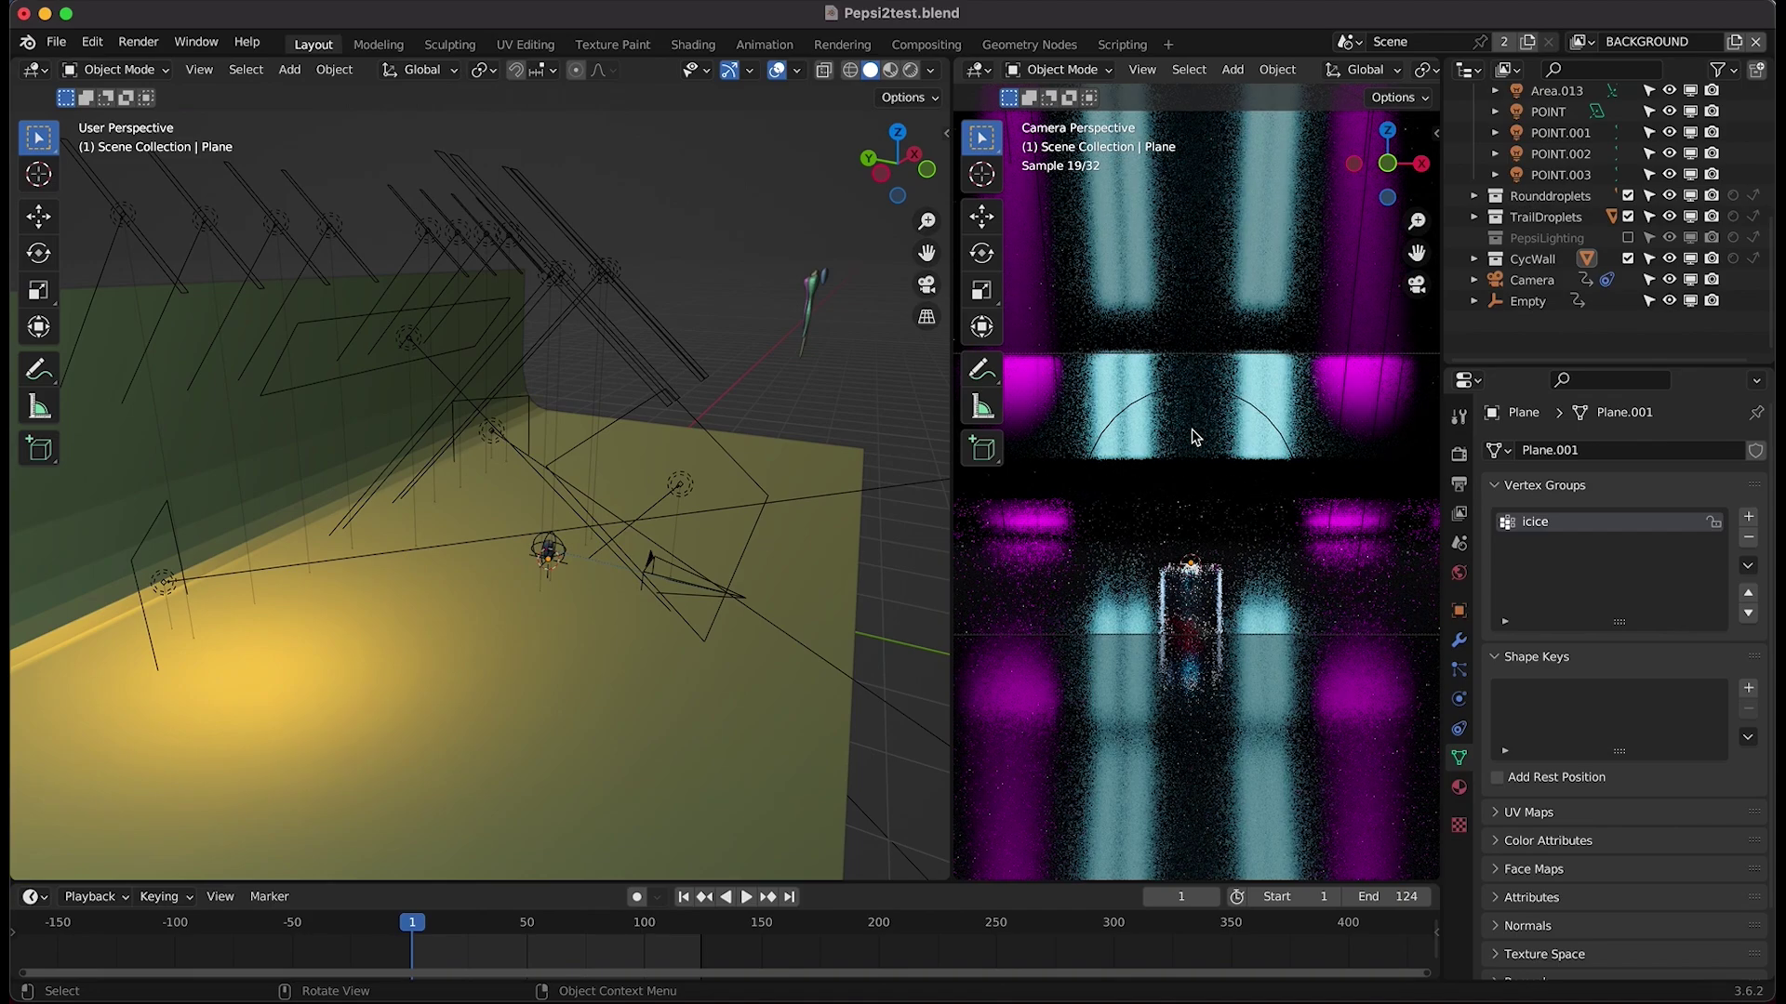
key(z)
click(1271, 426)
click(1459, 485)
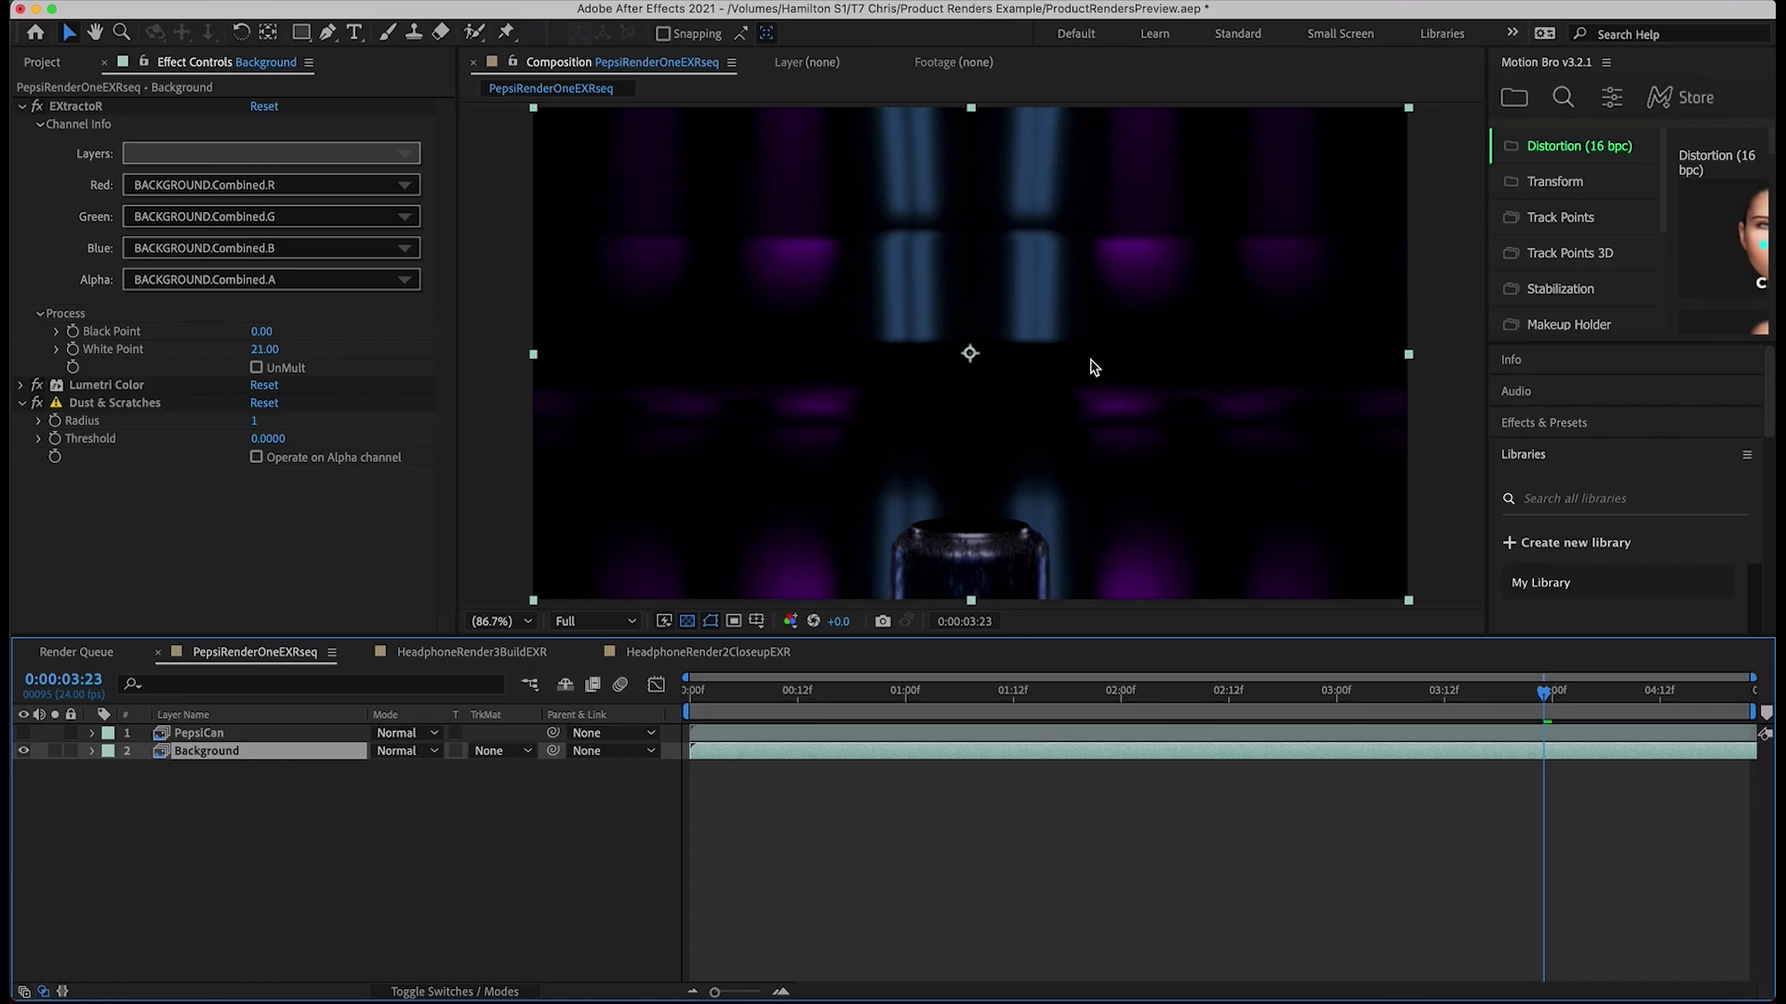
- In After Effects, toggle the Background layer's visibility and expand its Lumetri Color effect to view the RGB curve
click(26, 751)
click(26, 751)
click(21, 385)
click(39, 107)
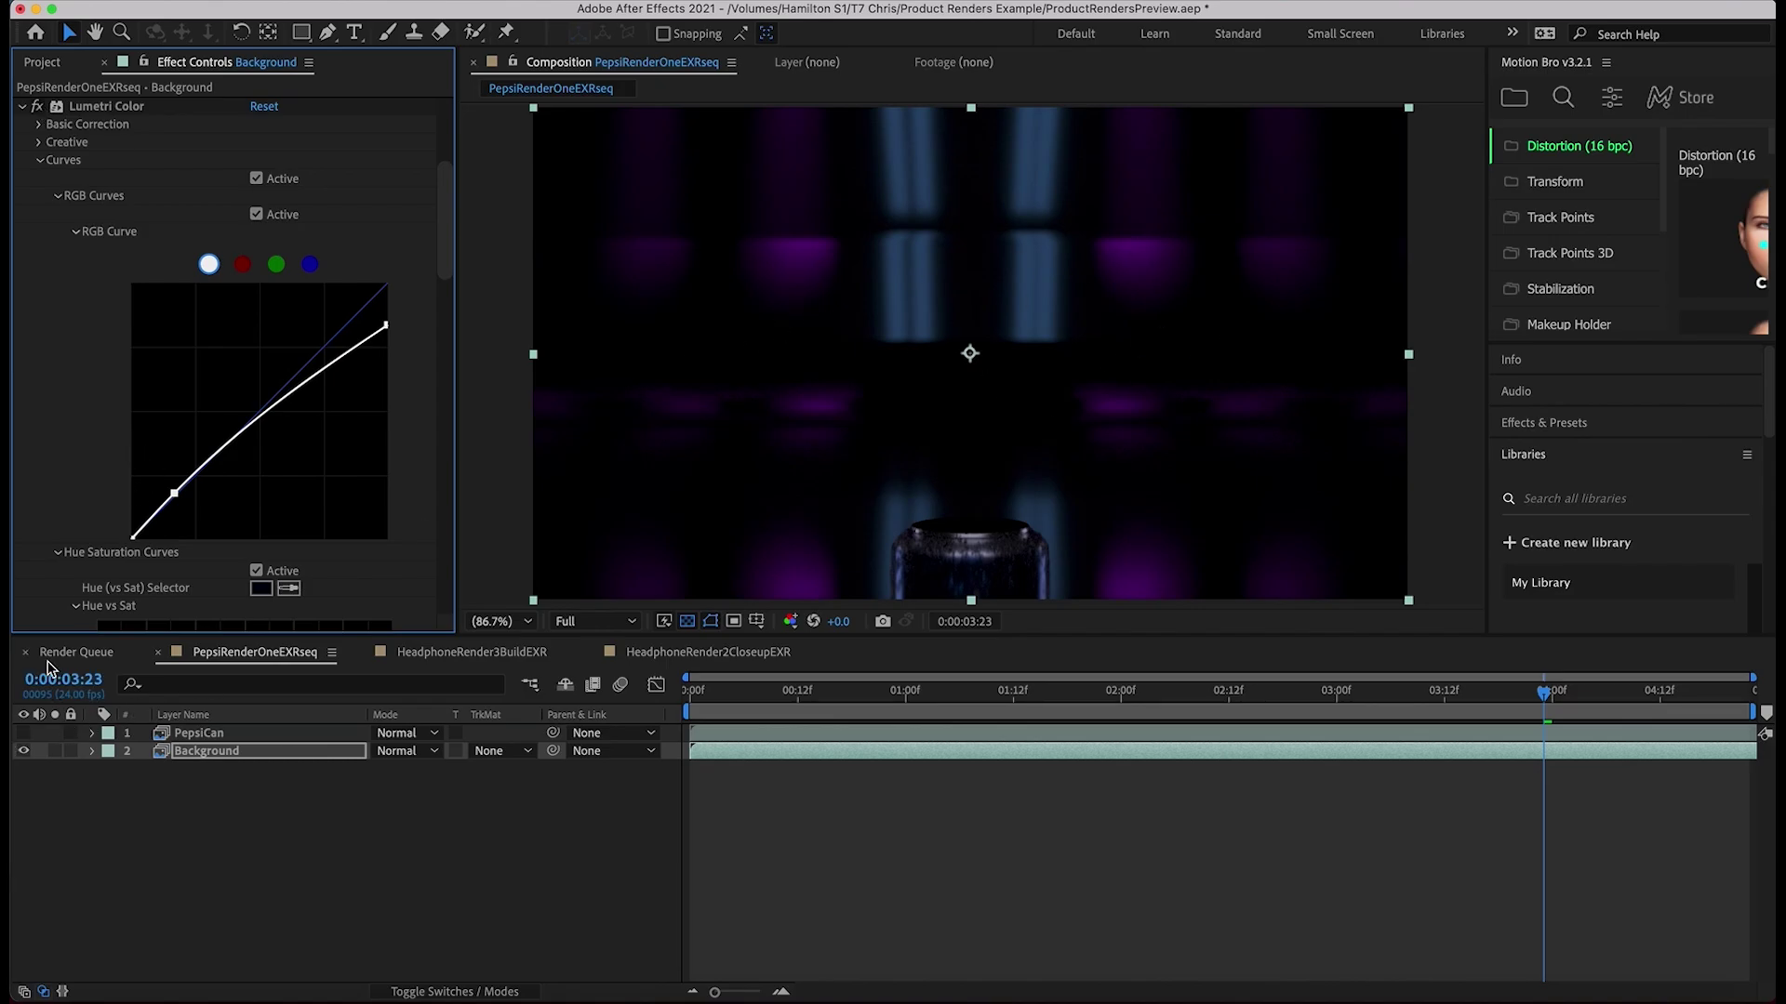
- Make the PepsiCan layer visible above the Background layer and view its effects
click(18, 735)
click(23, 733)
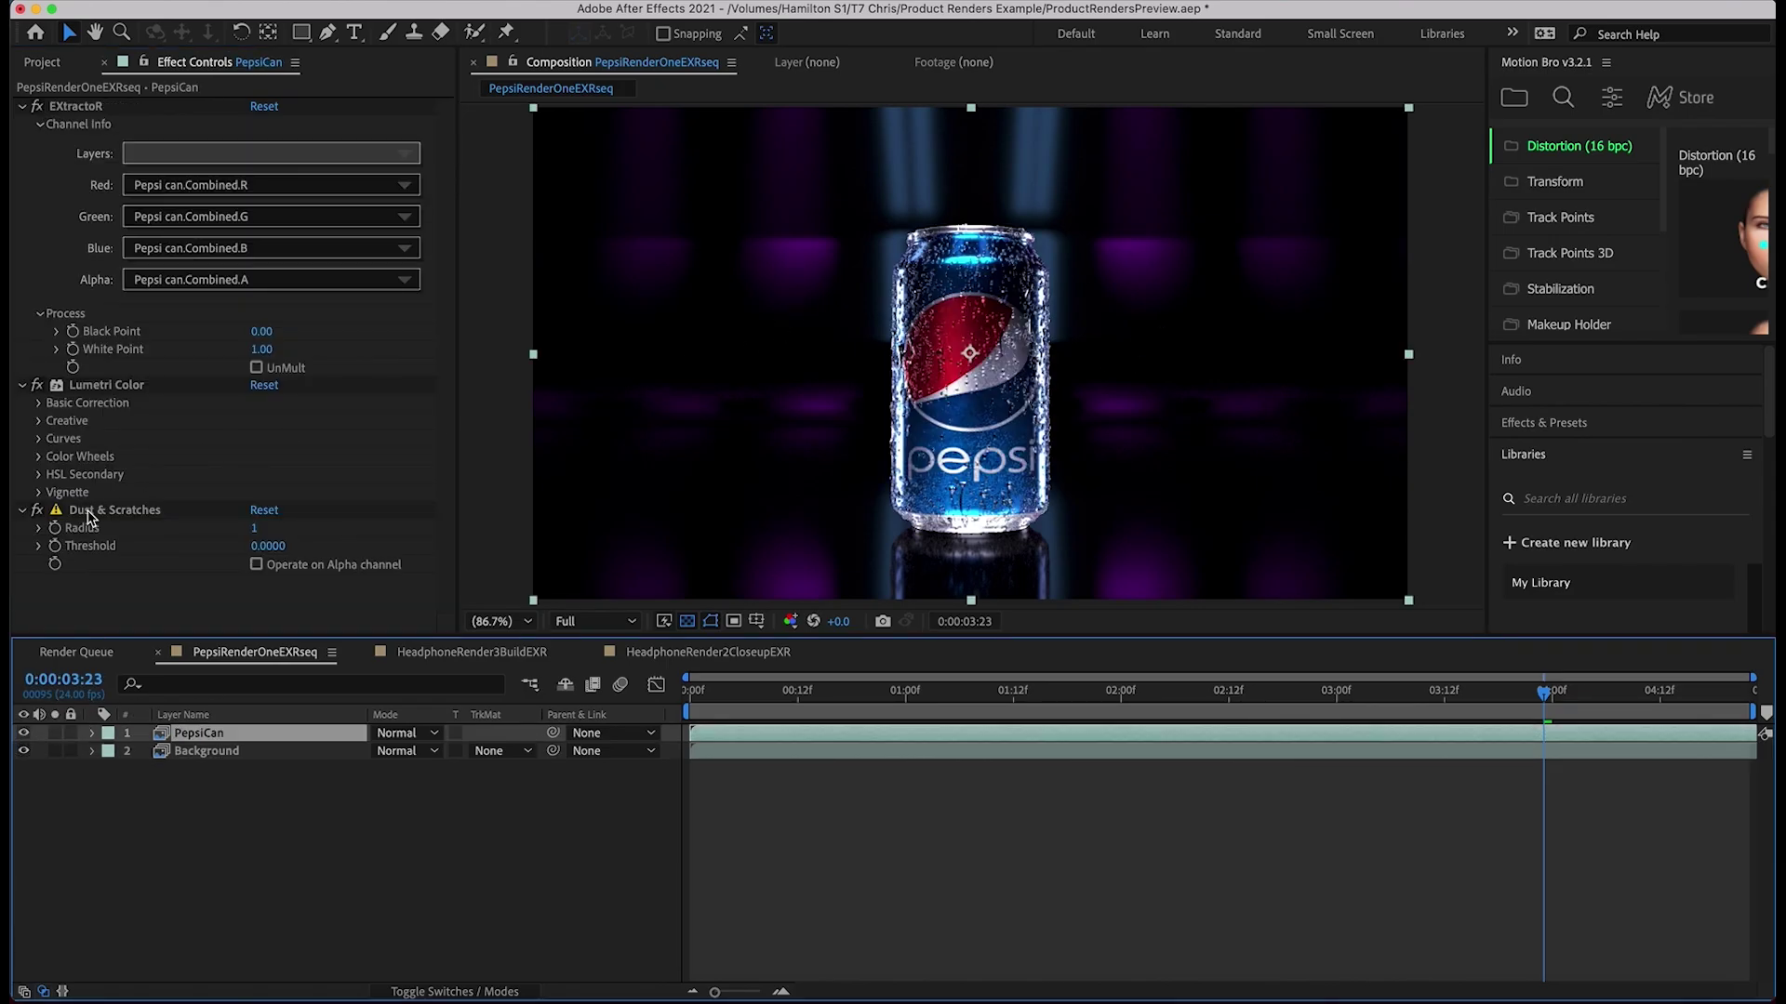
- Toggle the PepsiCan layer's Lumetri Color and Dust & Scratches effects to compare the can with and without each
click(39, 393)
click(37, 386)
click(37, 386)
click(38, 386)
click(37, 386)
click(39, 511)
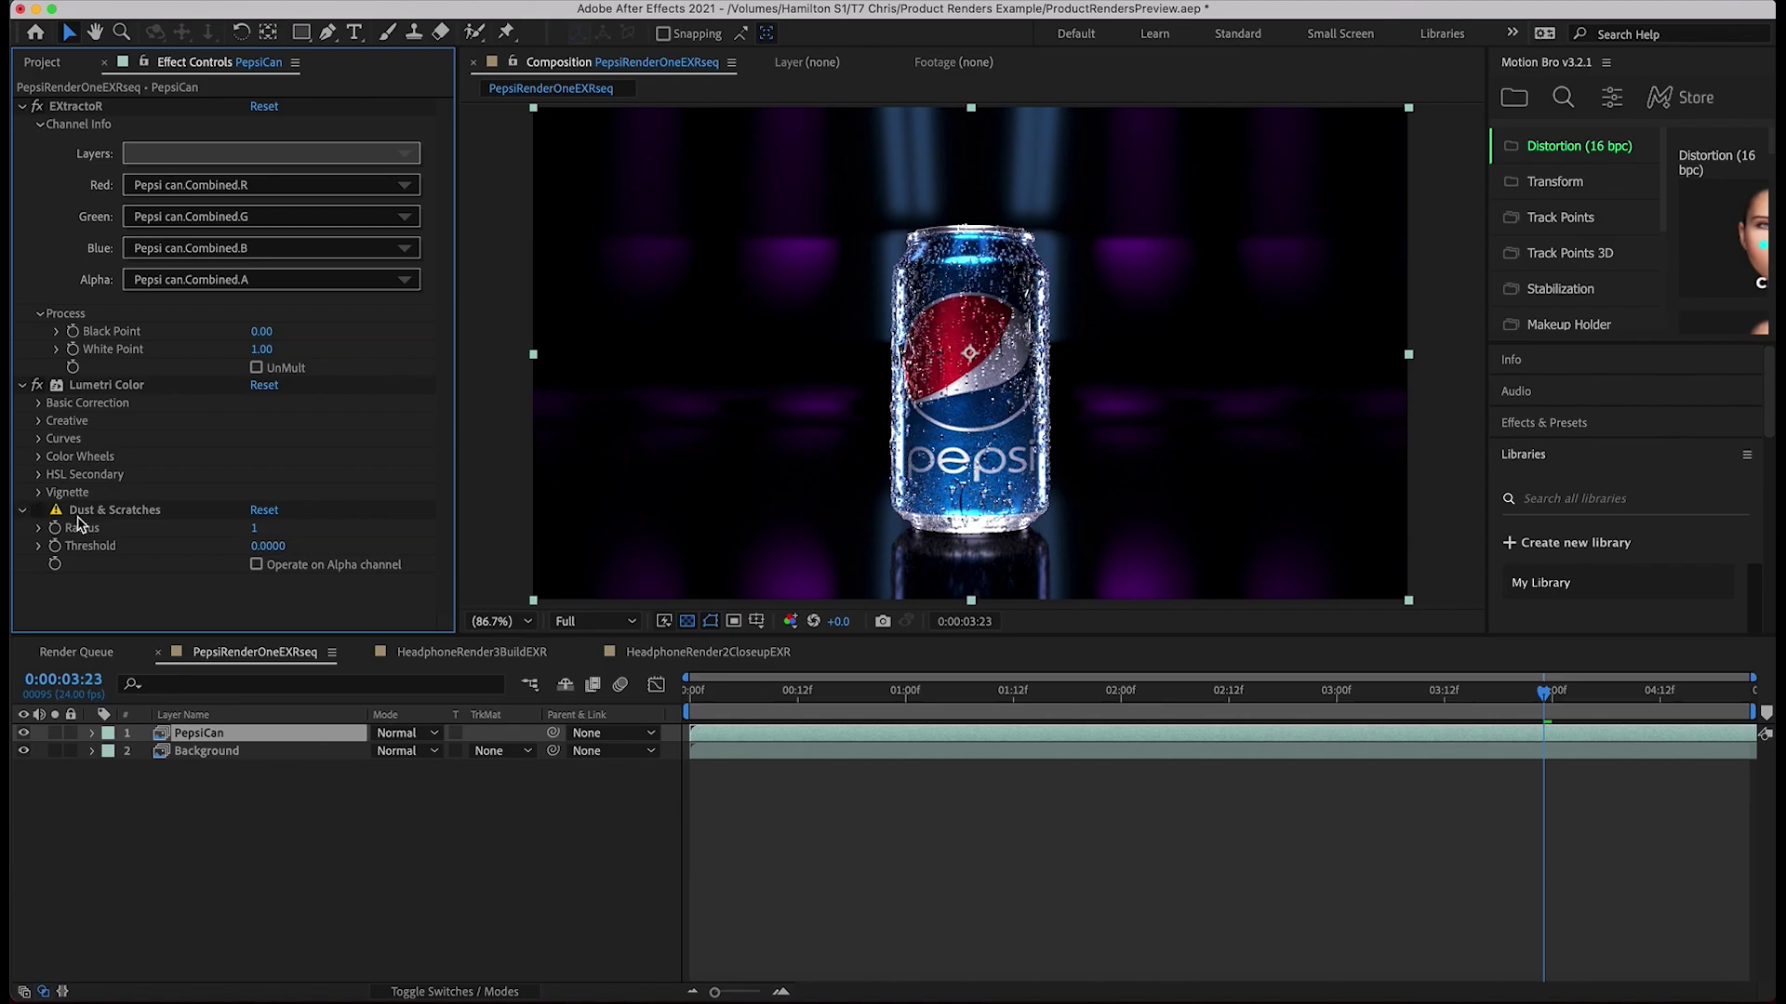
click(38, 509)
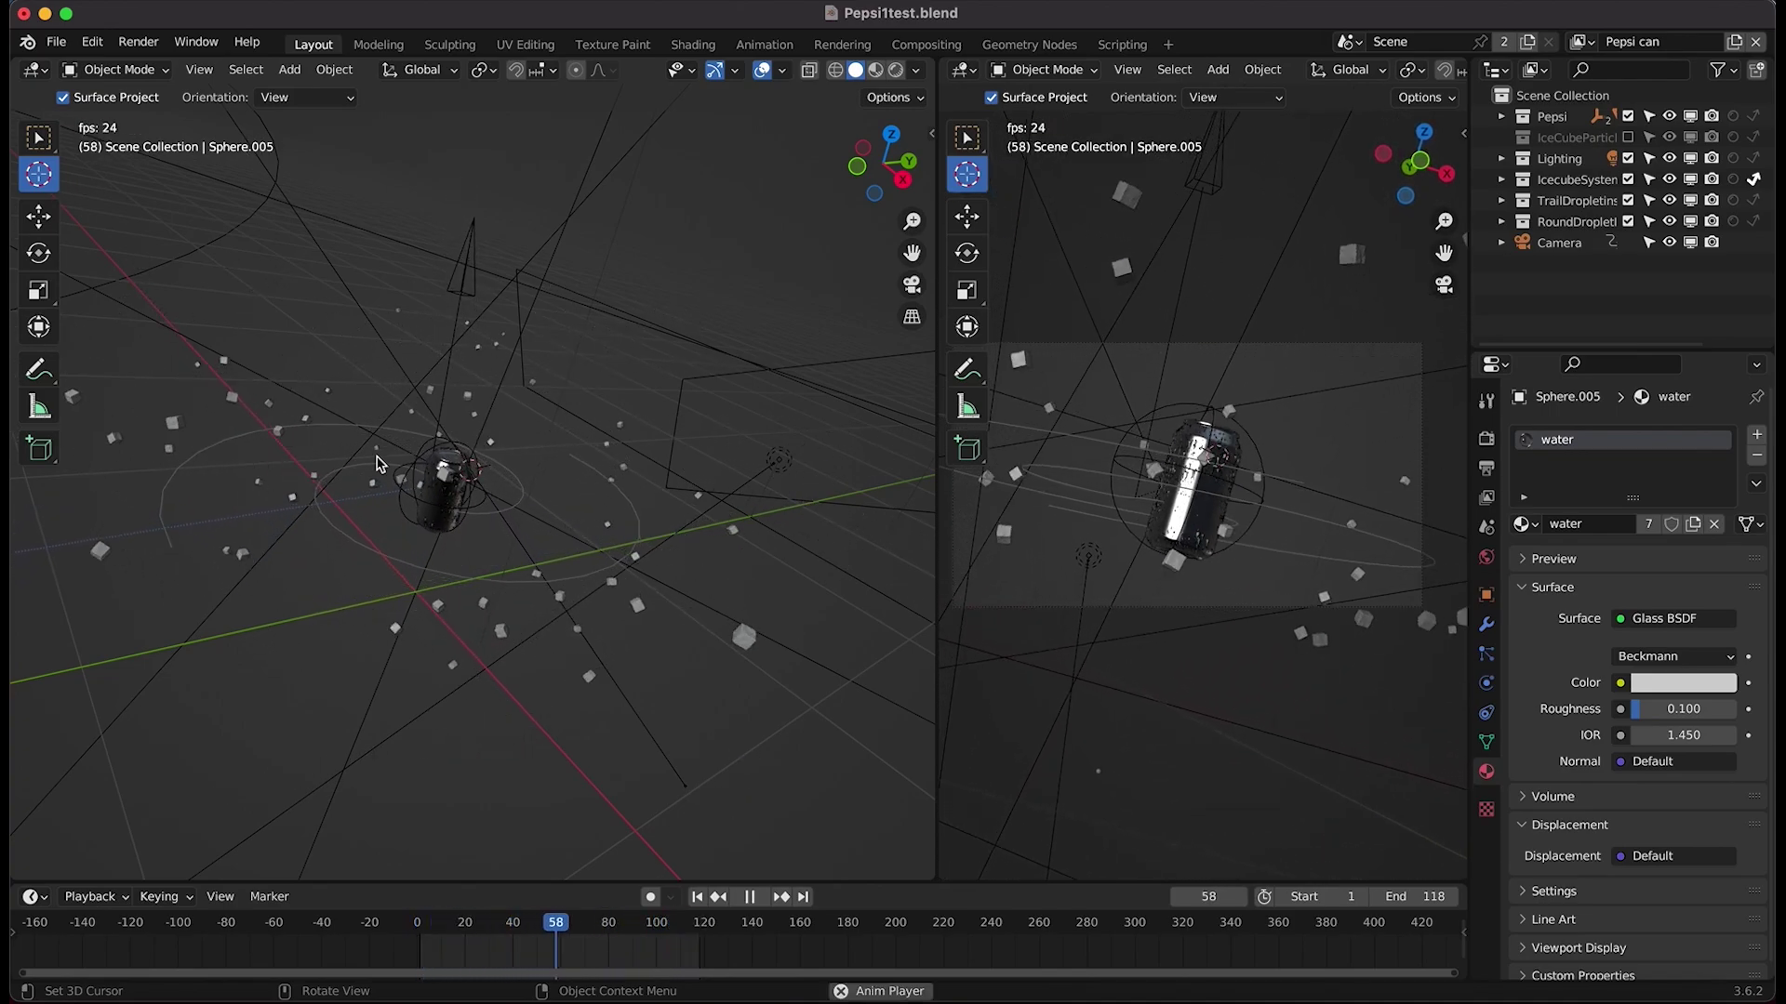
- Switch to the Pepsi1test scene in Blender, stop the playback and examine the water droplets on the can from several sides
key(space)
click(214, 381)
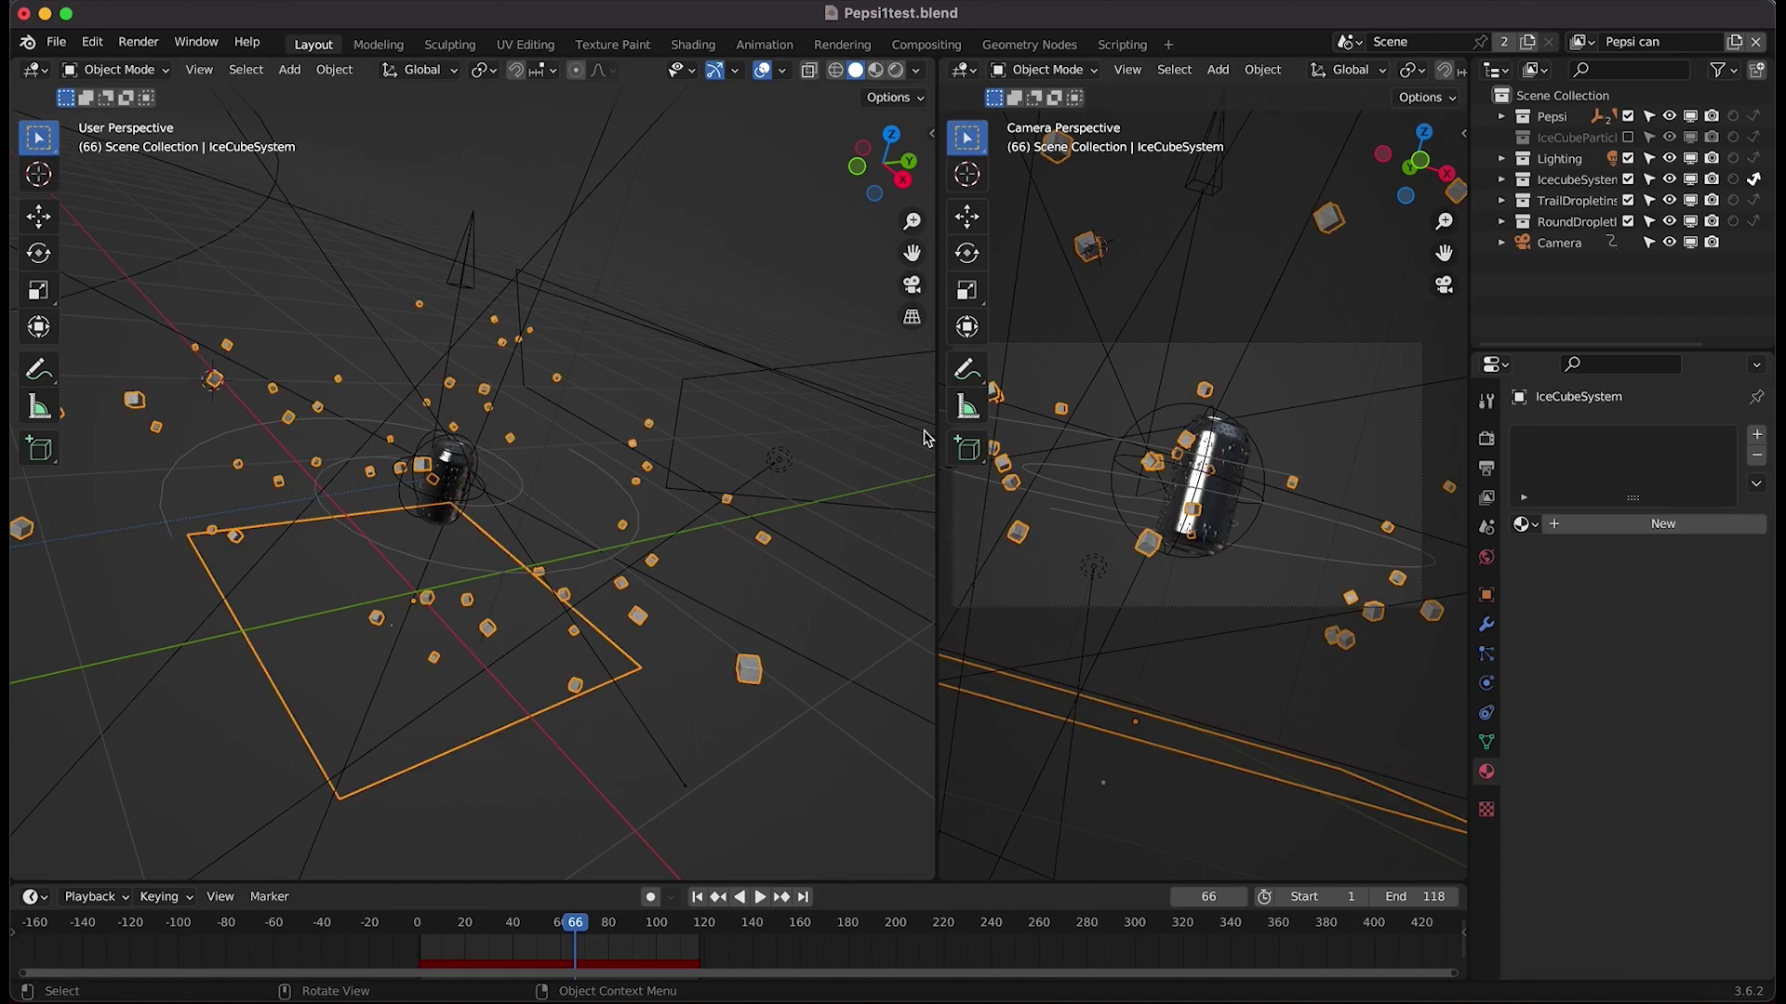
scroll(517, 500, left, 5)
ctrl+scroll(518, 499, up, 5)
scroll(518, 495, left, 10)
scroll(518, 491, up, 5)
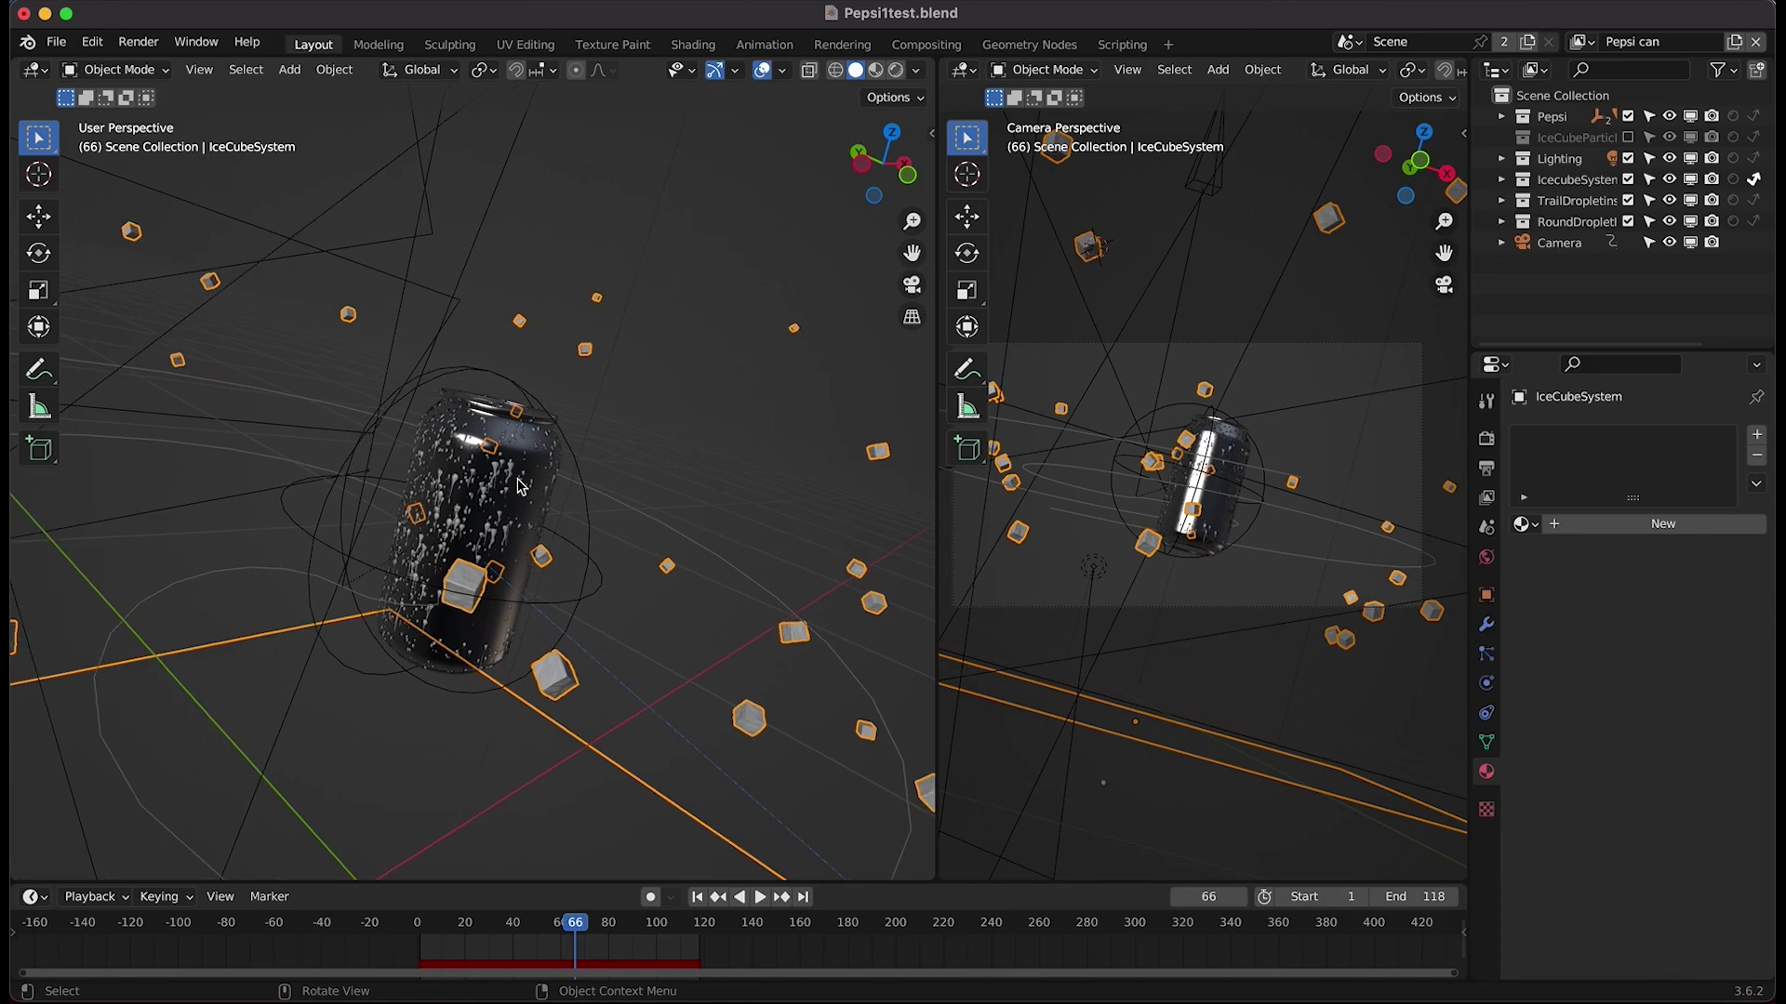
click(352, 456)
middle_drag(352, 456, 658, 395)
click(663, 388)
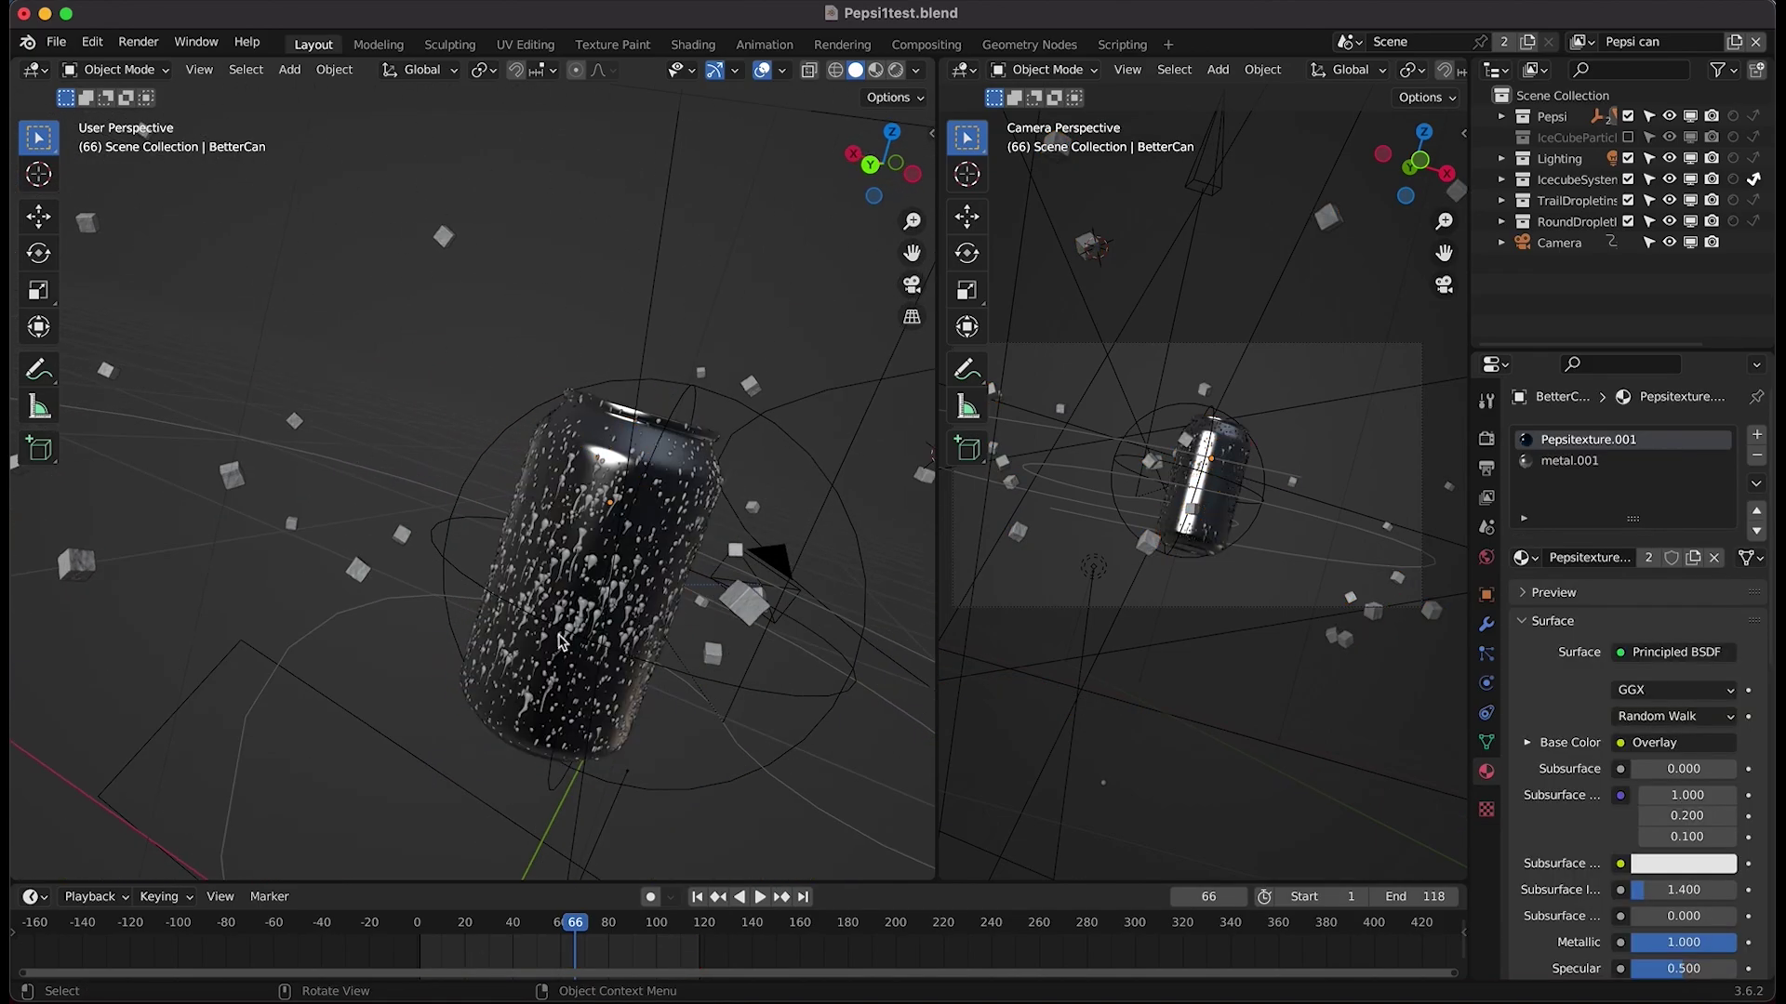
scroll(483, 533, up, 5)
middle_drag(511, 493, 527, 315)
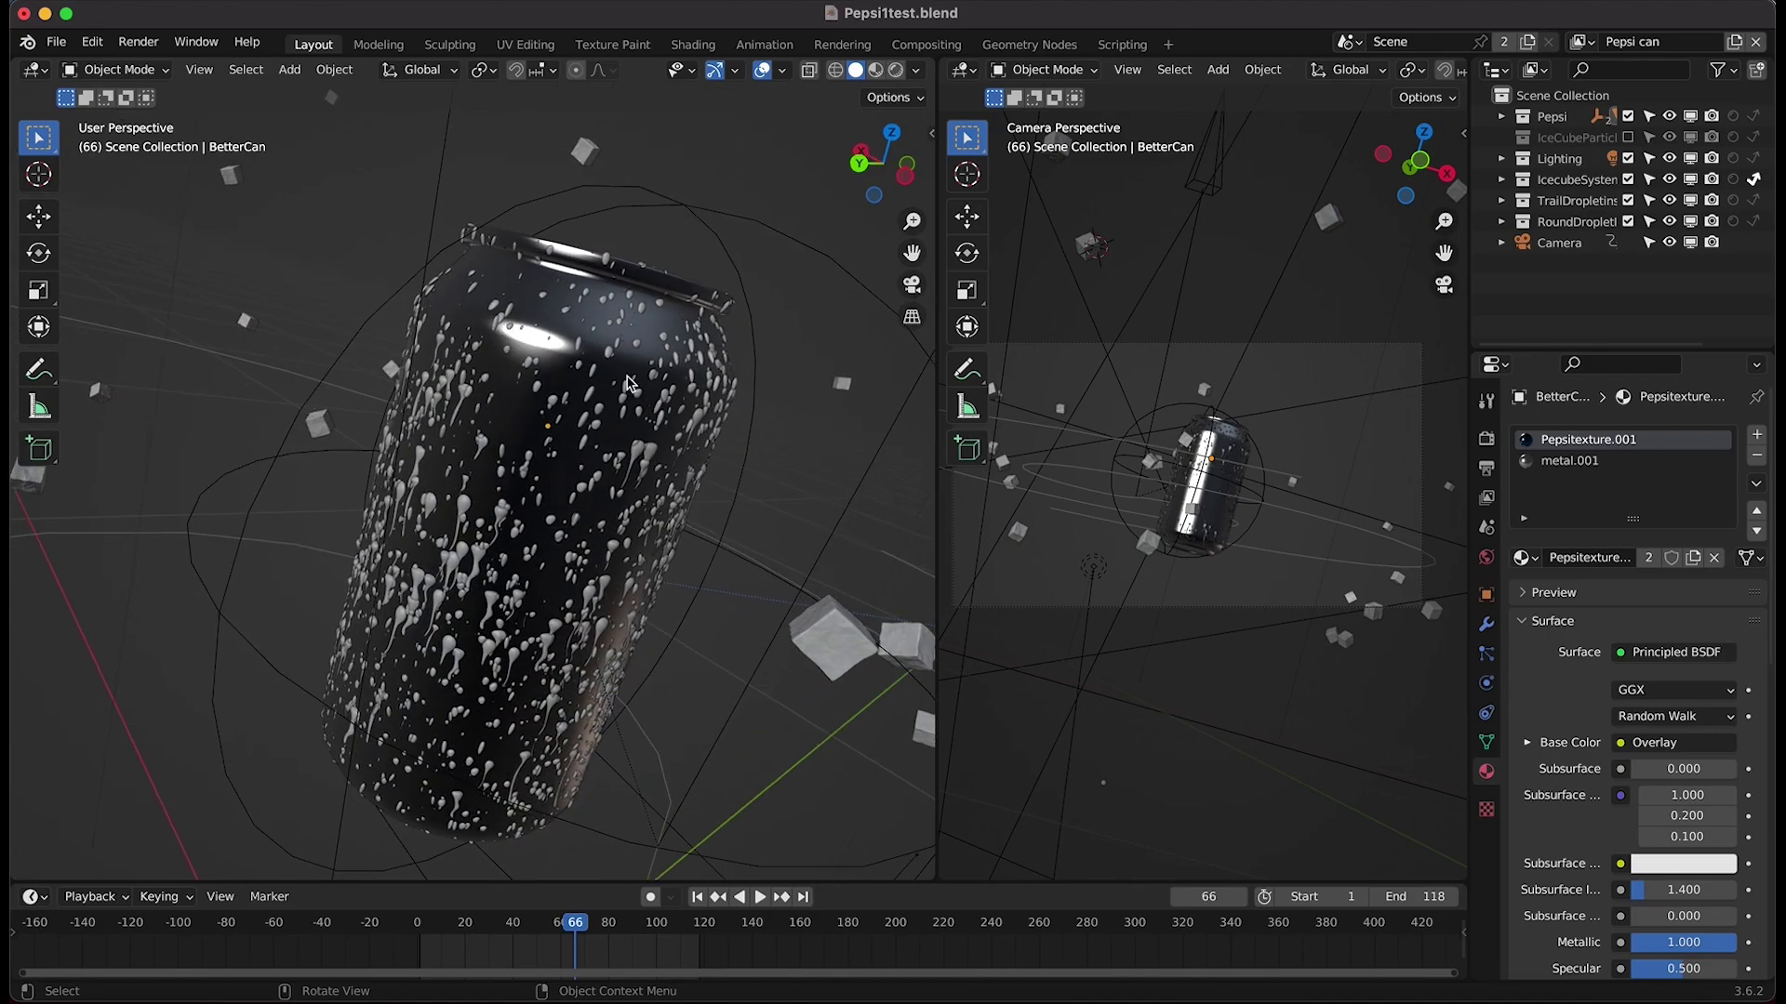
scroll(633, 376, right, 10)
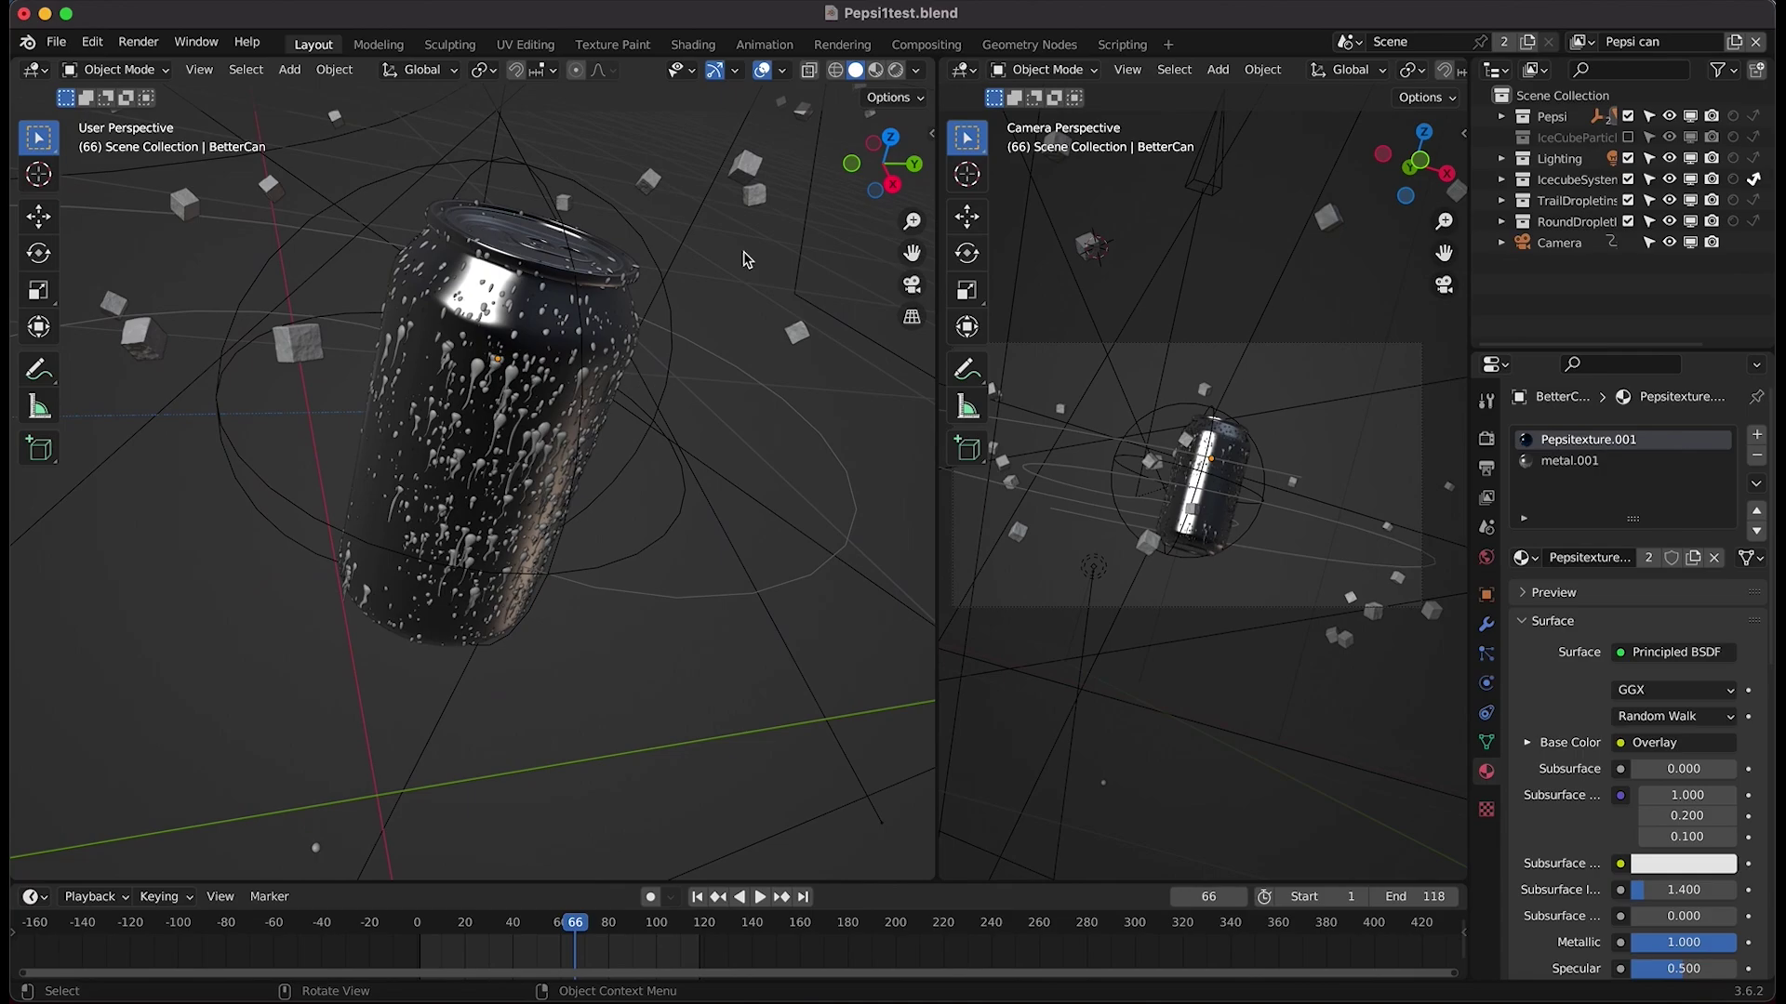
scroll(456, 442, down, 10)
scroll(471, 454, up, 5)
- Select the can and play the animation from the first frame to check its motion, stopping at frame 78
click(470, 454)
key(space)
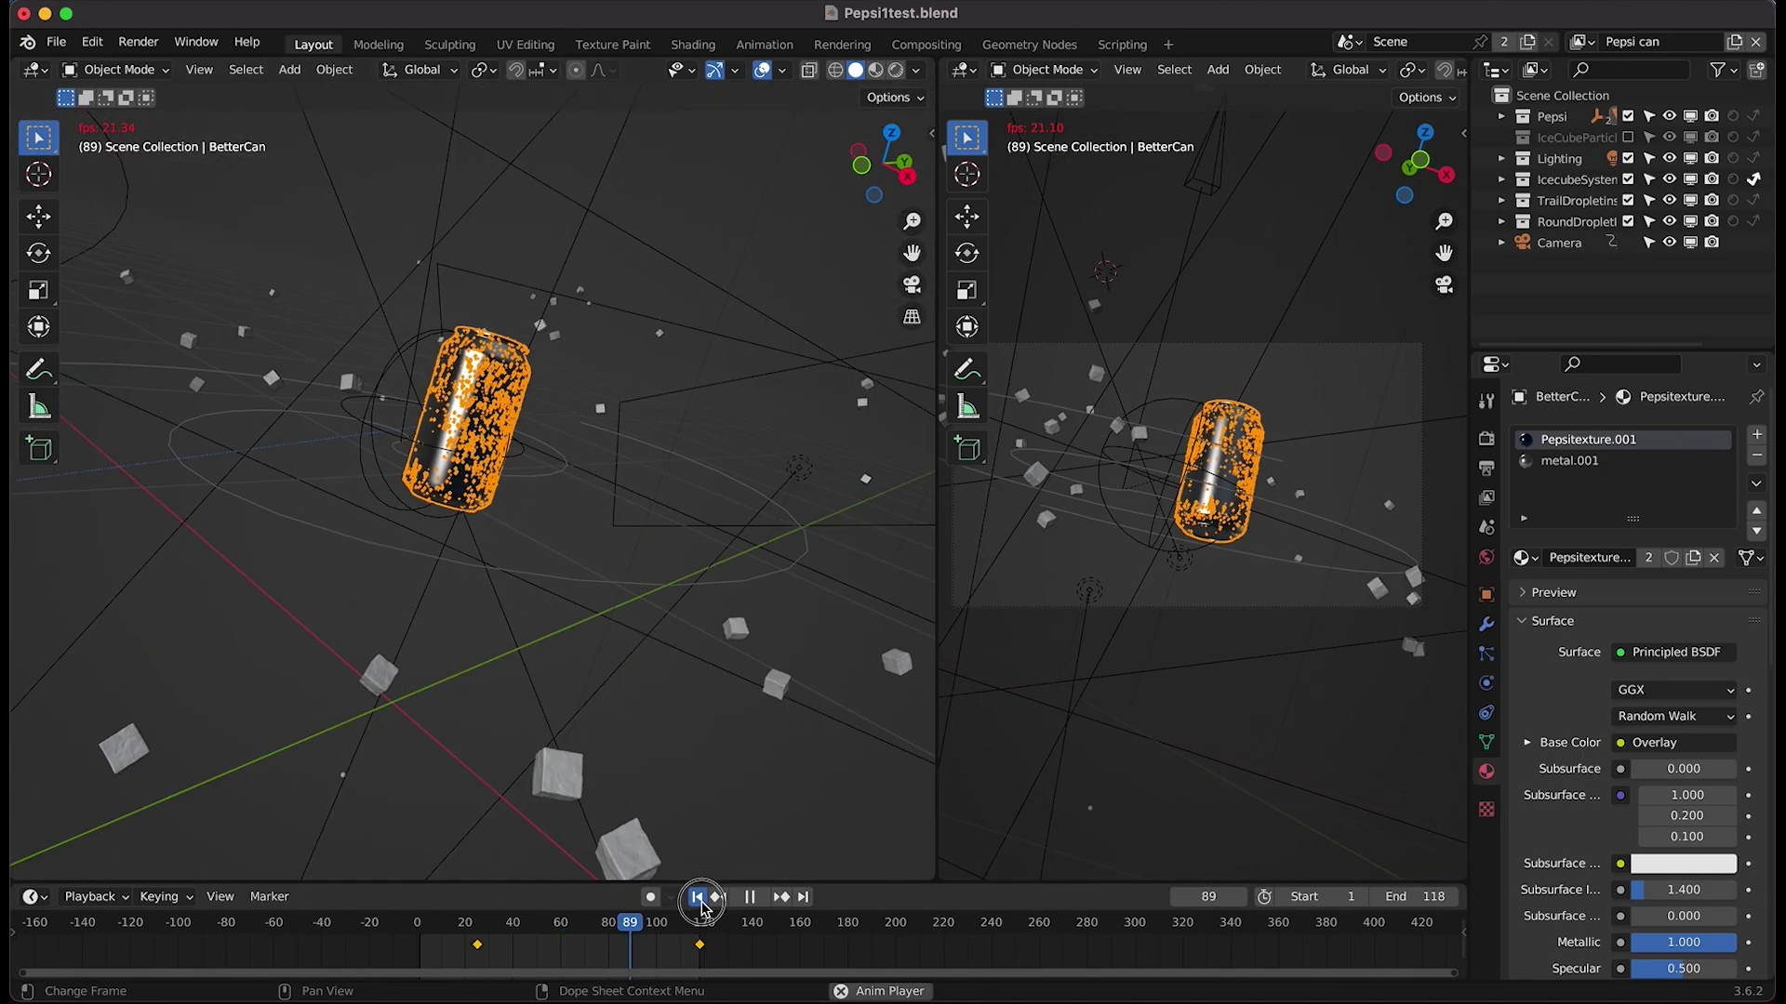
click(699, 901)
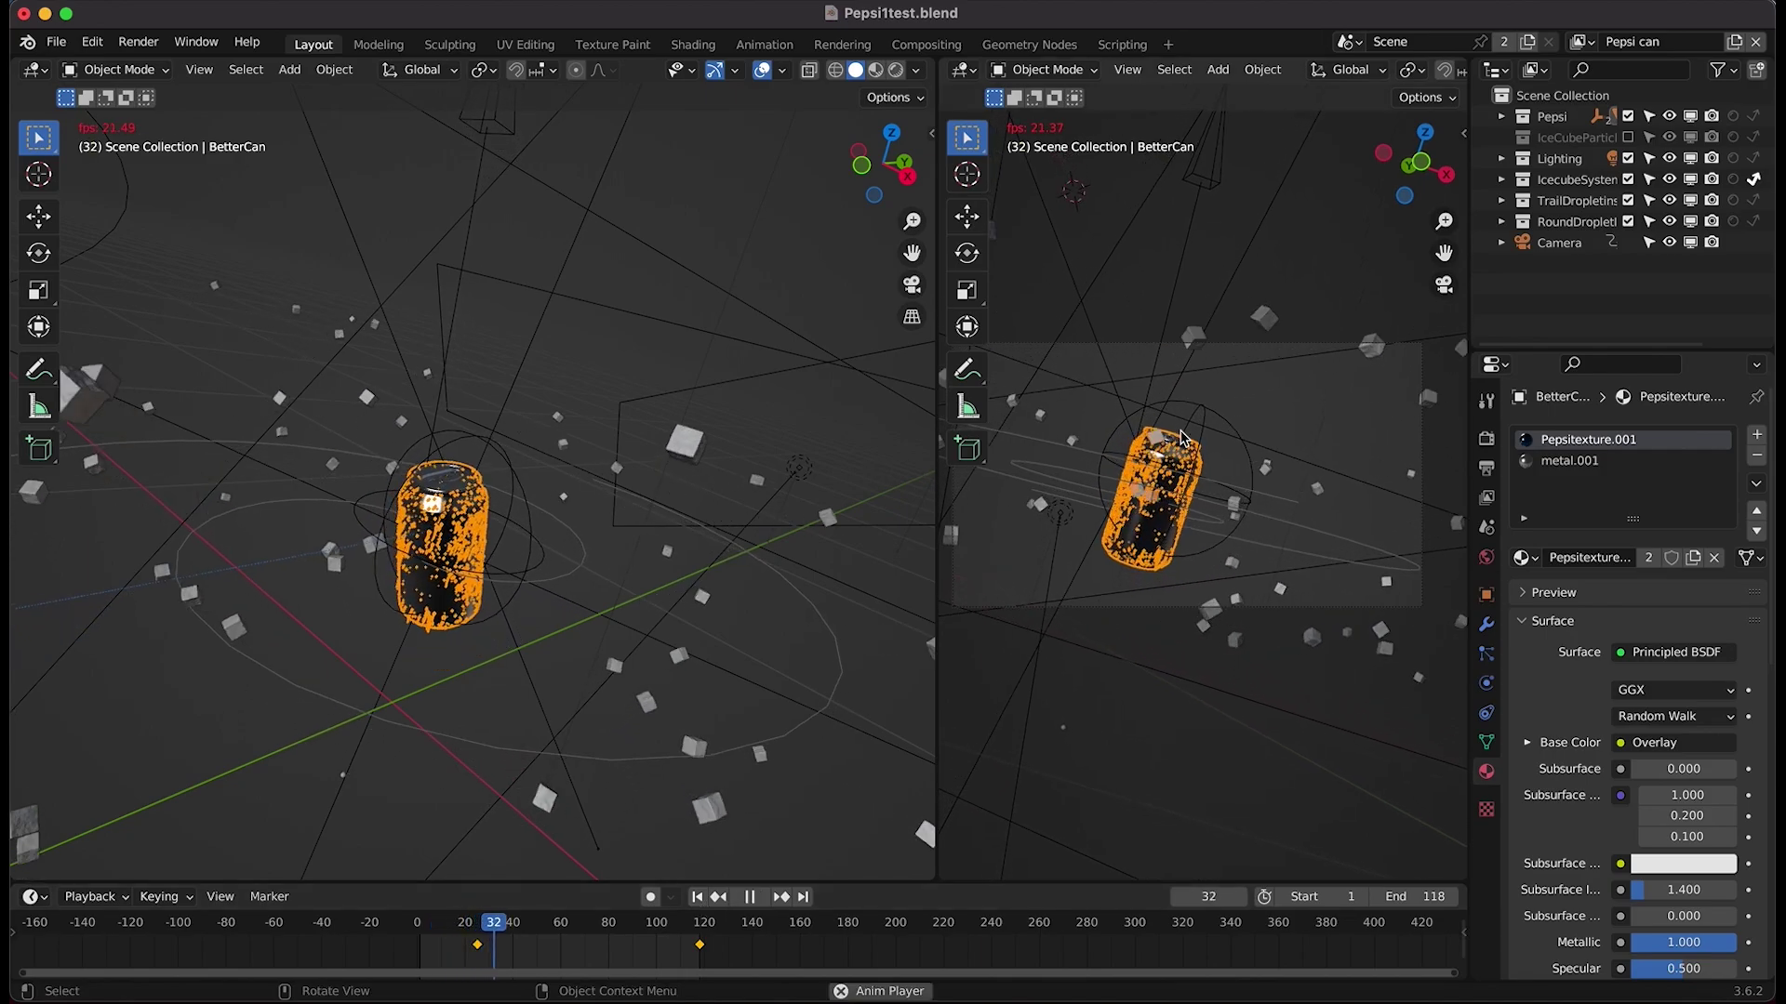
key(space)
- Preview the camera view in rendered shading and stop the animation at frame 117
key(z)
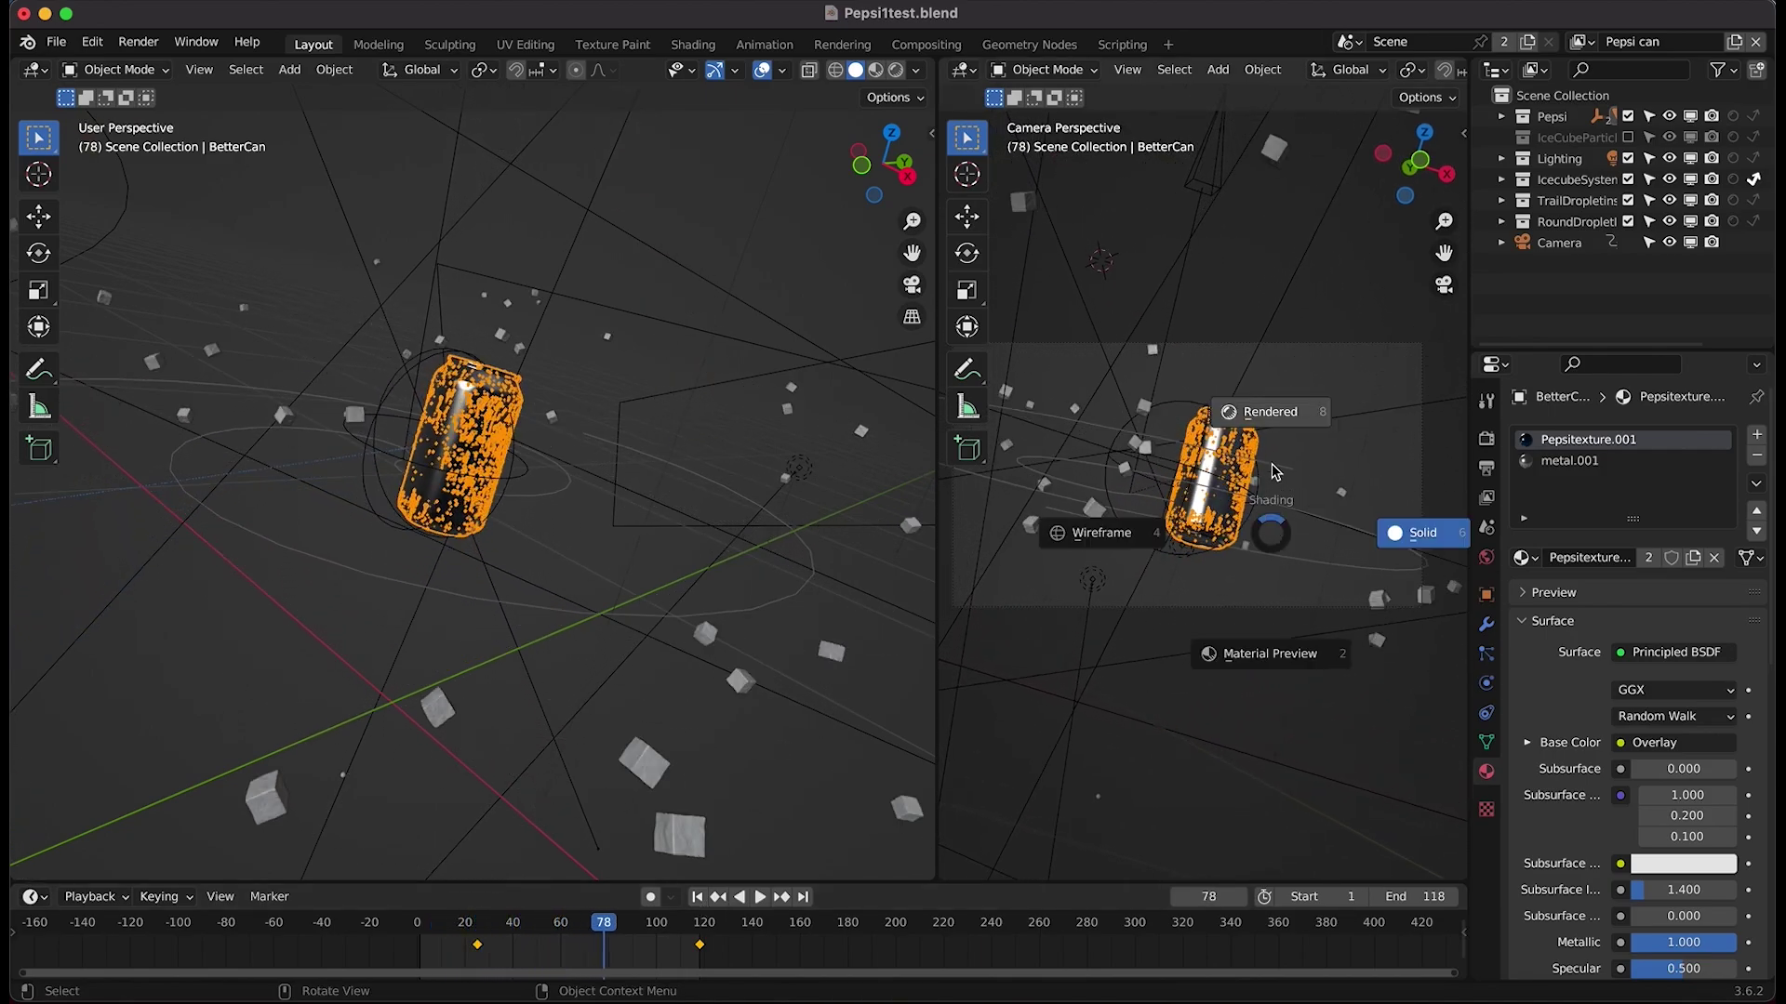
click(1282, 433)
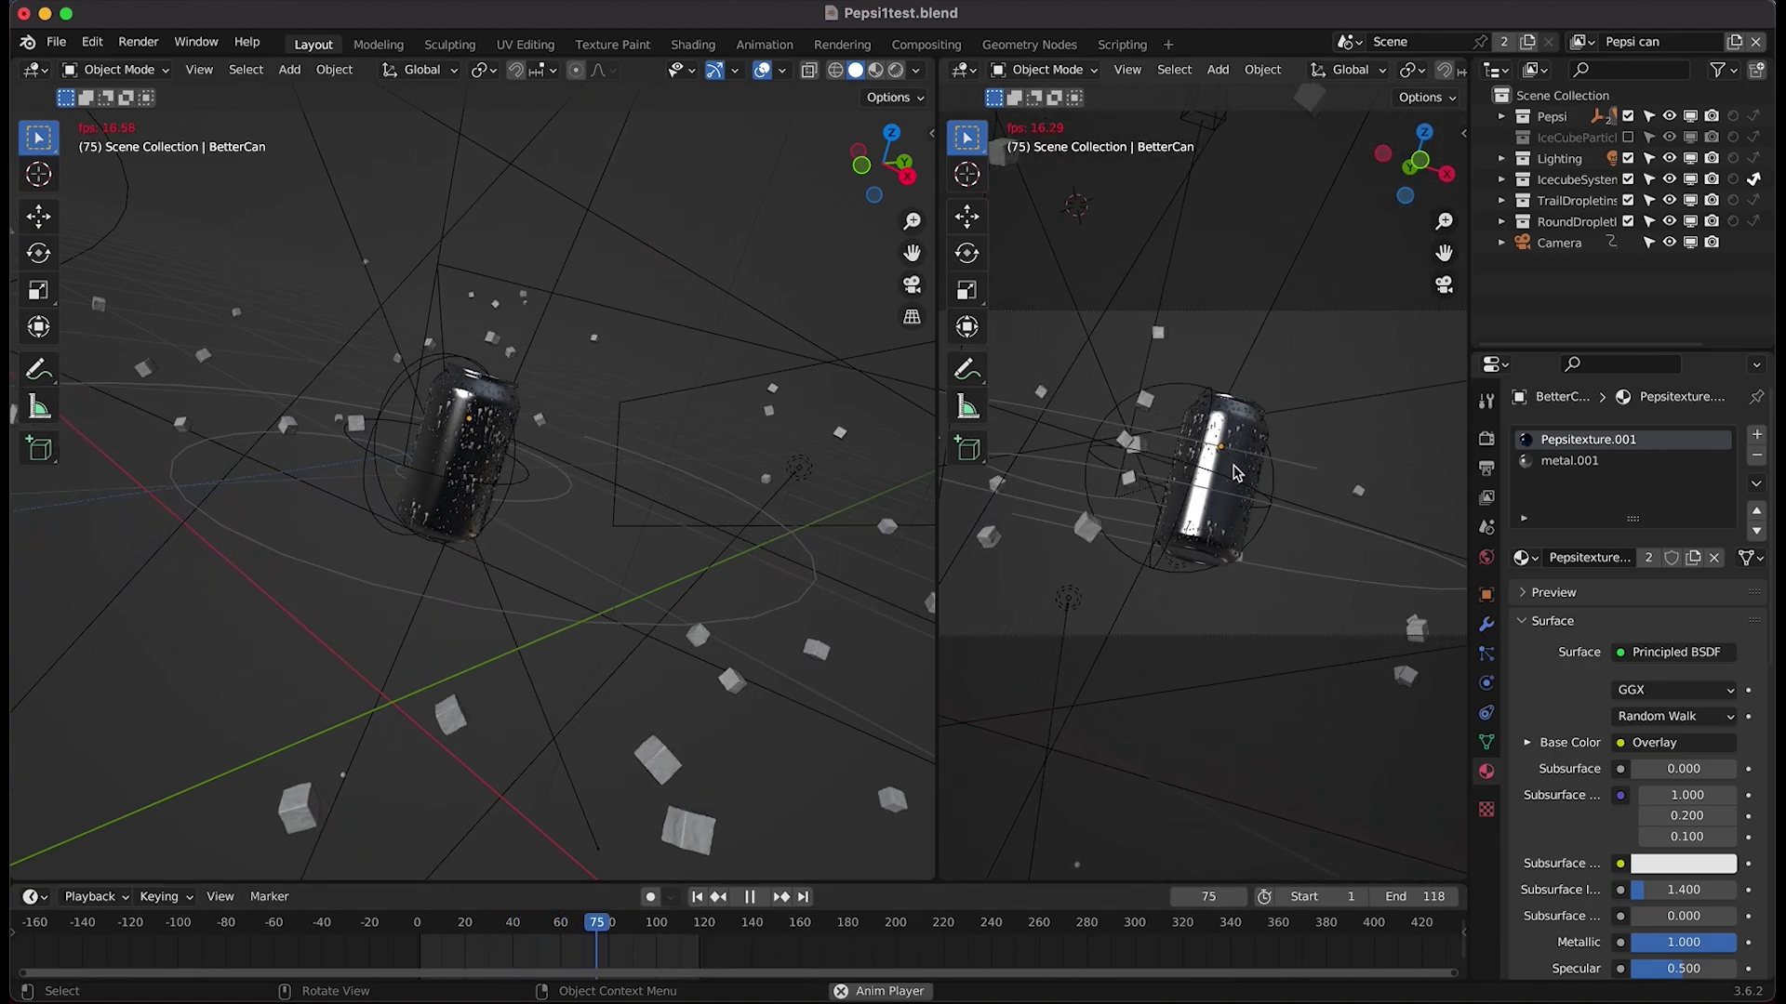
key(space)
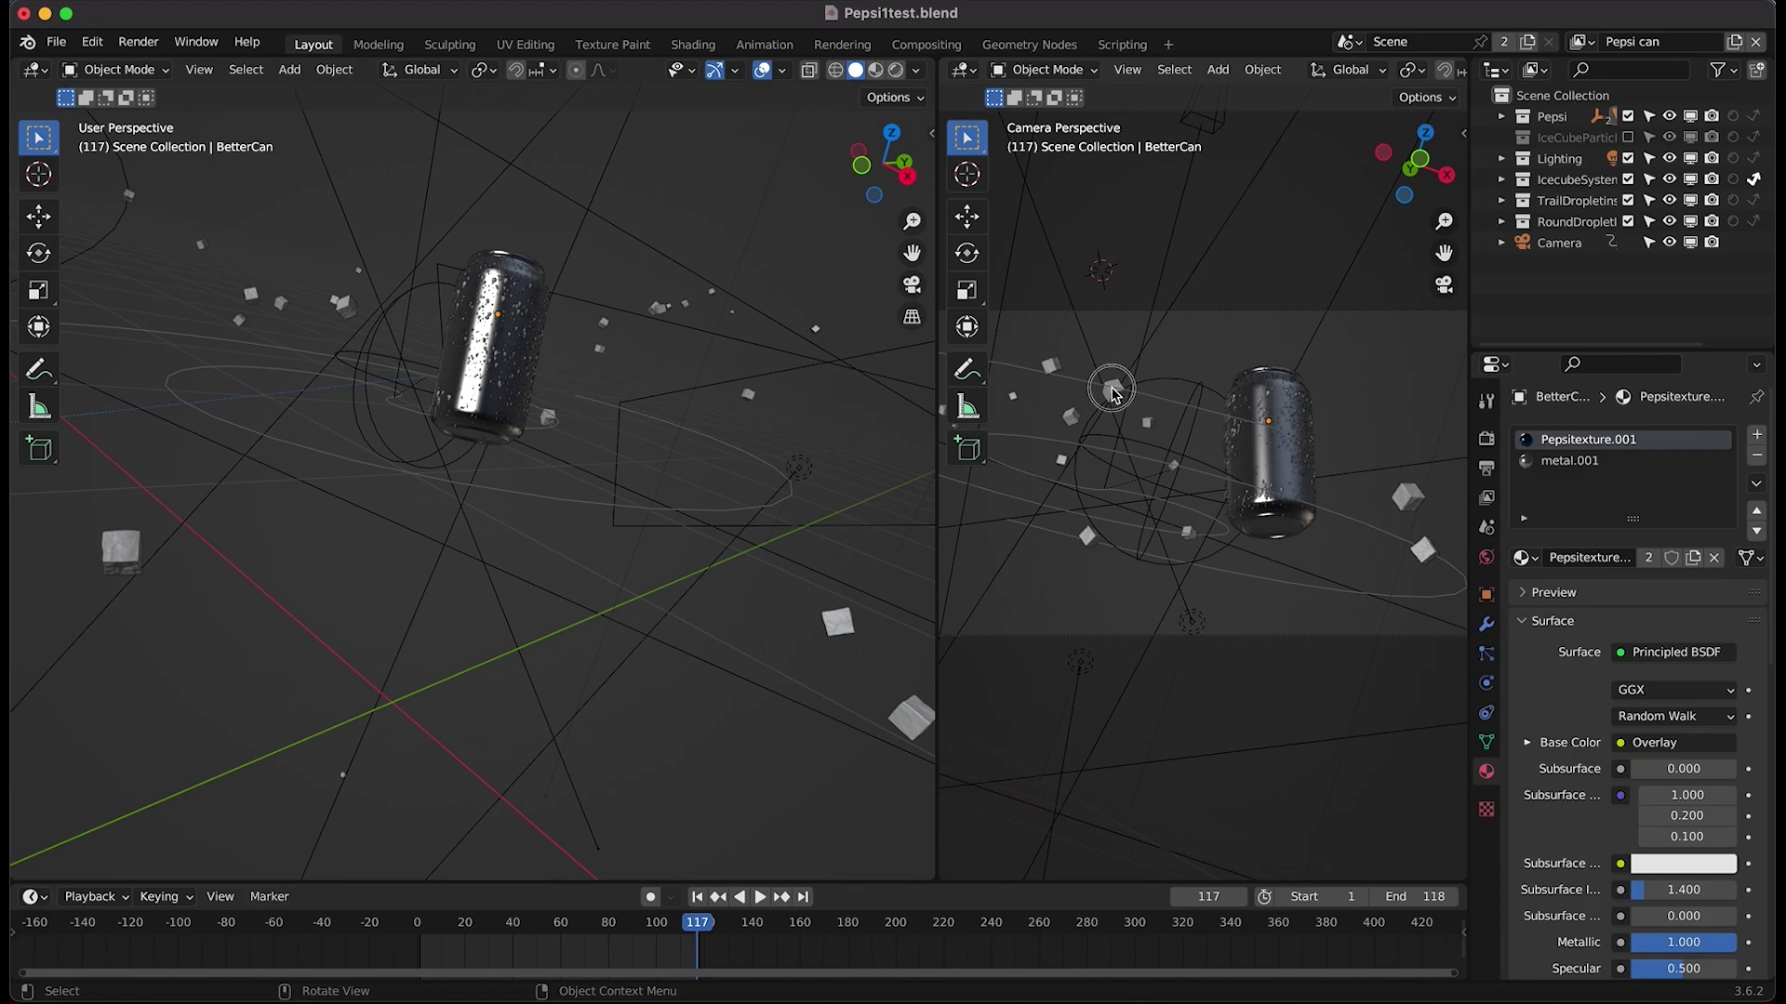
- Exclude the ice cube system and Lighting collections from the Pepsi can view layer
click(1111, 384)
click(1627, 179)
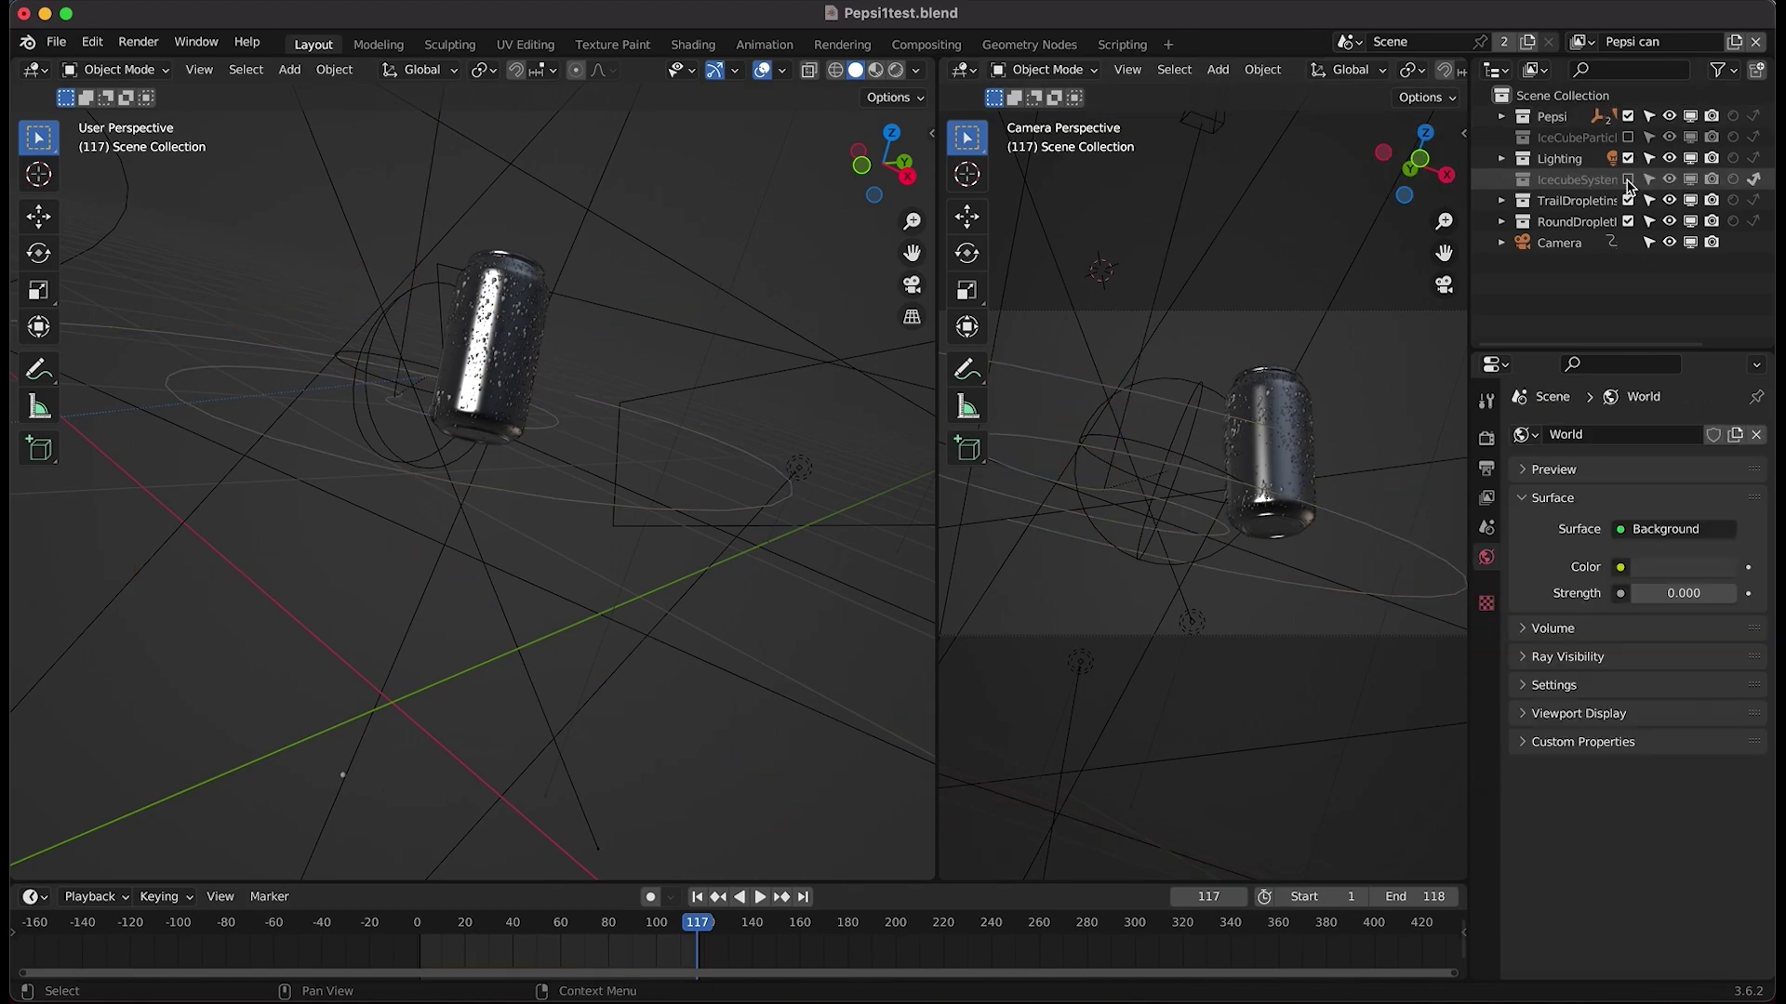
click(1628, 158)
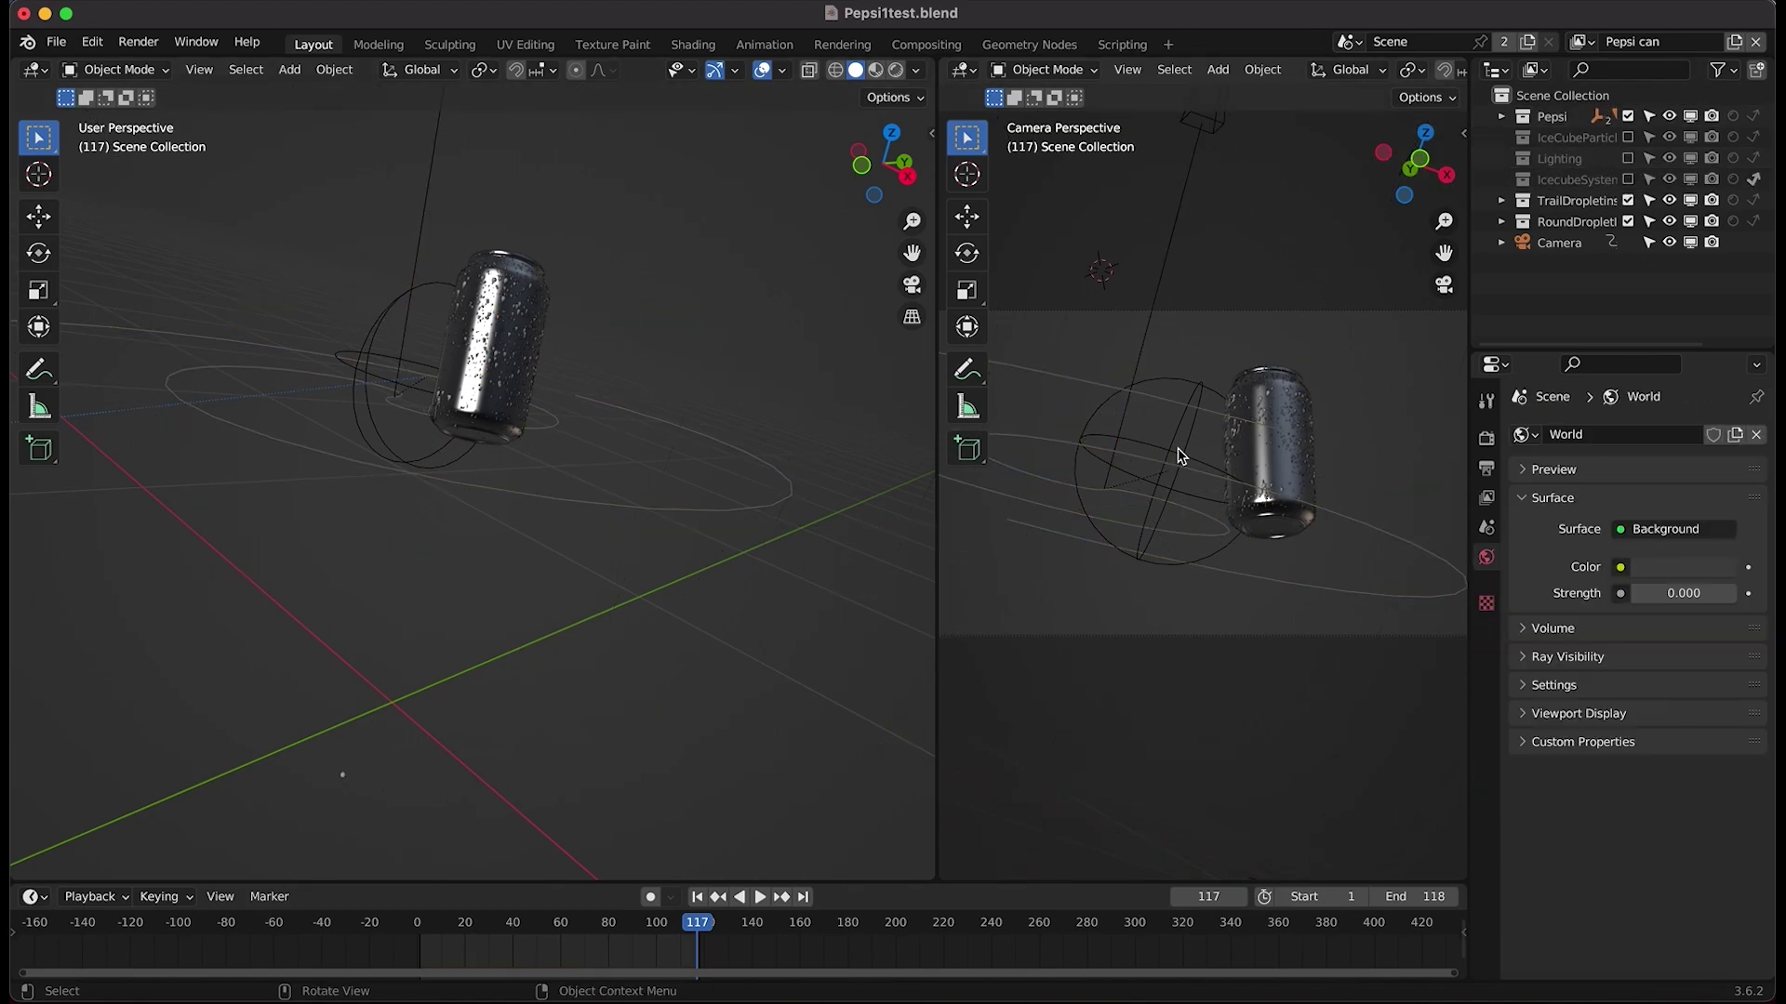
- Select the camera and examine its focal length, depth of field settings and placement relative to the can
middle_drag(535, 326, 621, 374)
scroll(621, 374, down, 4)
scroll(624, 380, right, 8)
shift+scroll(644, 372, left, 6)
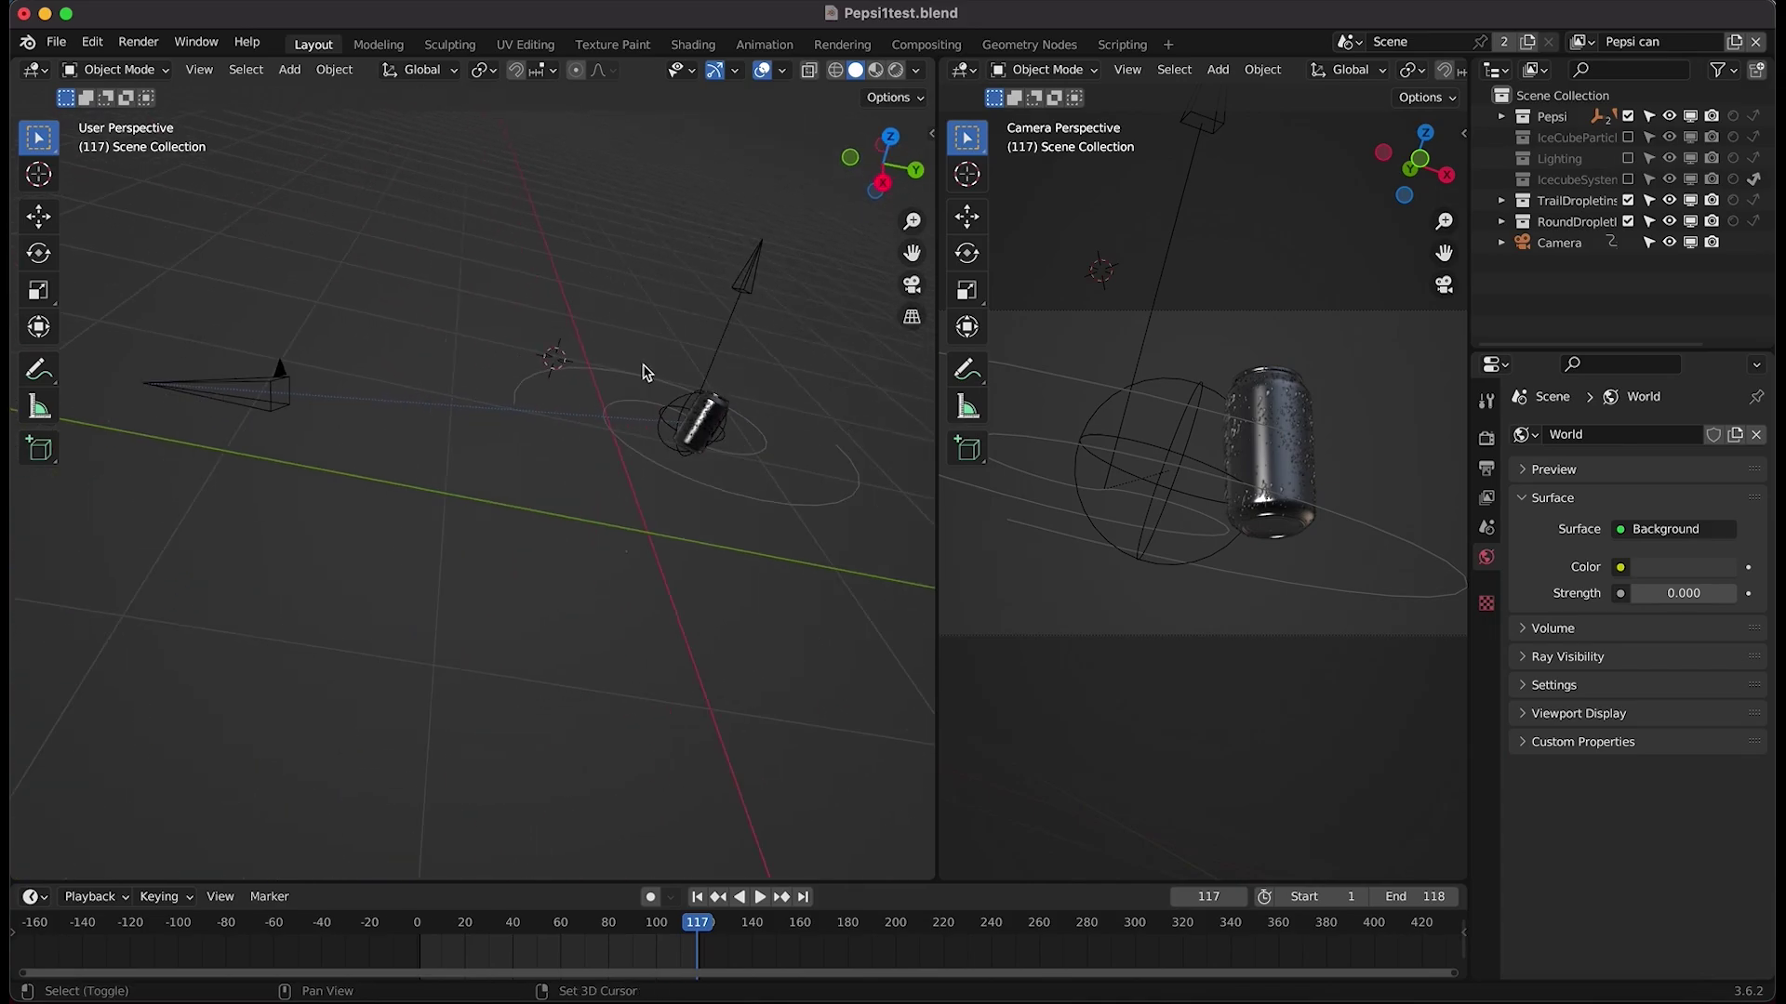
click(333, 472)
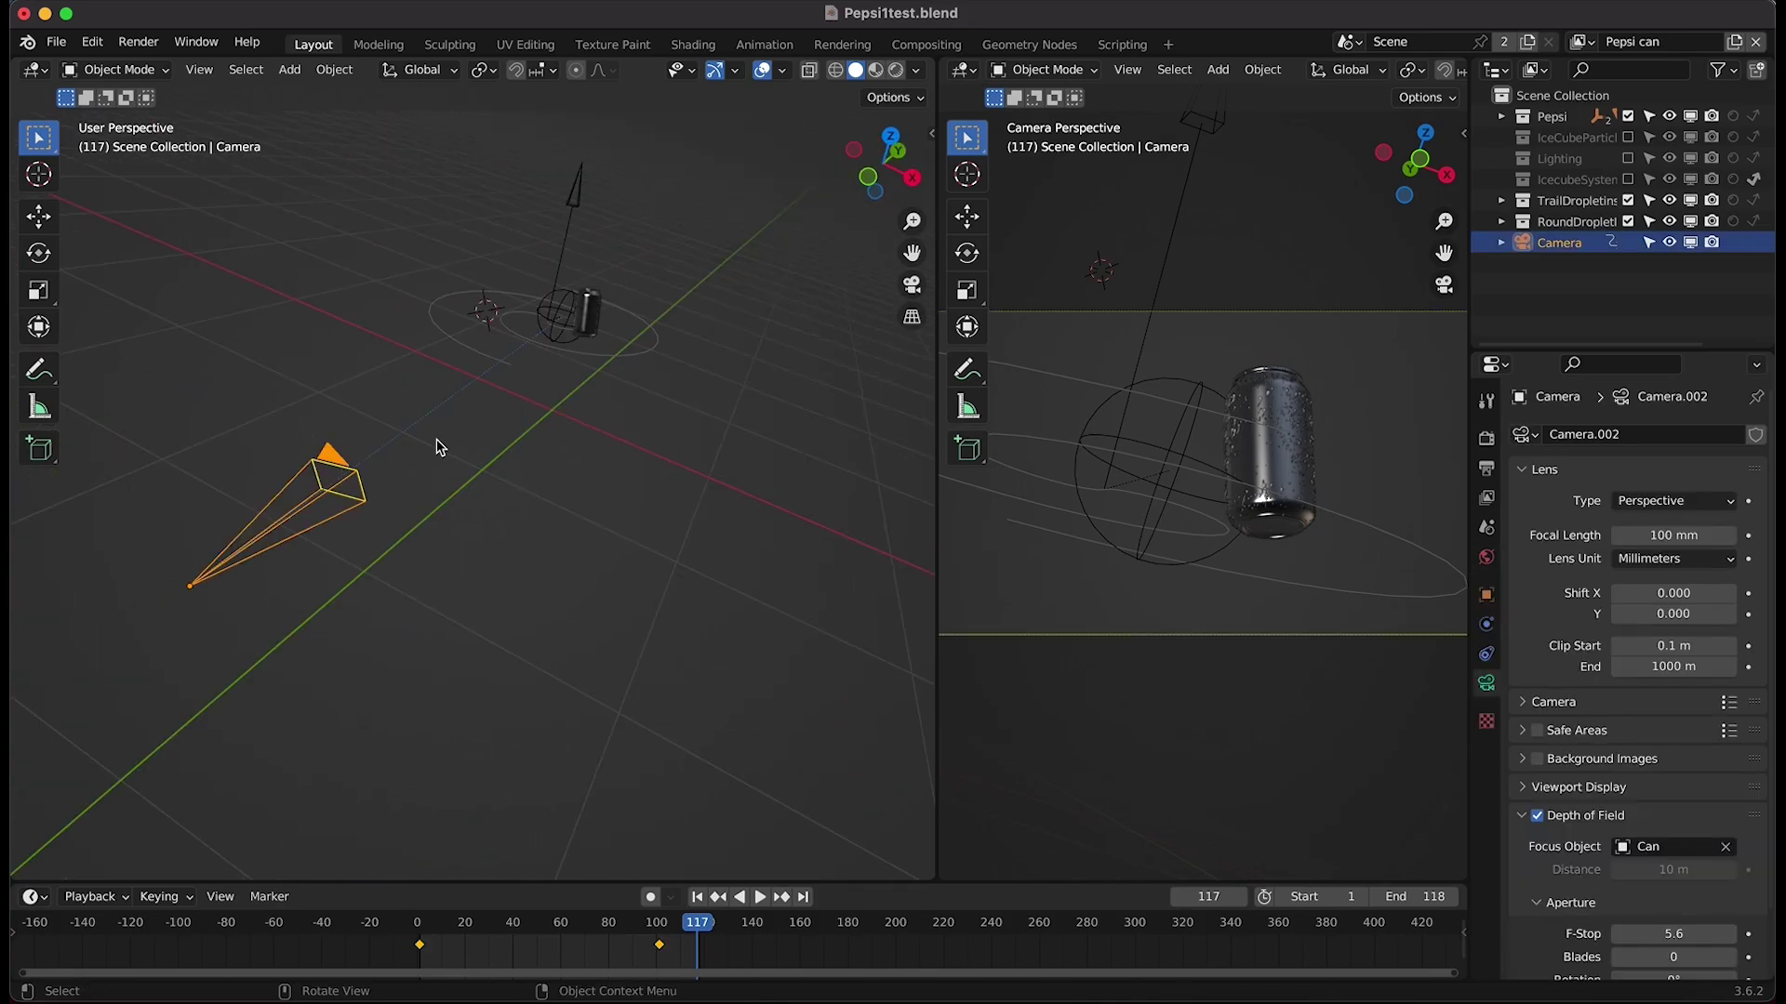
scroll(436, 447, right, 10)
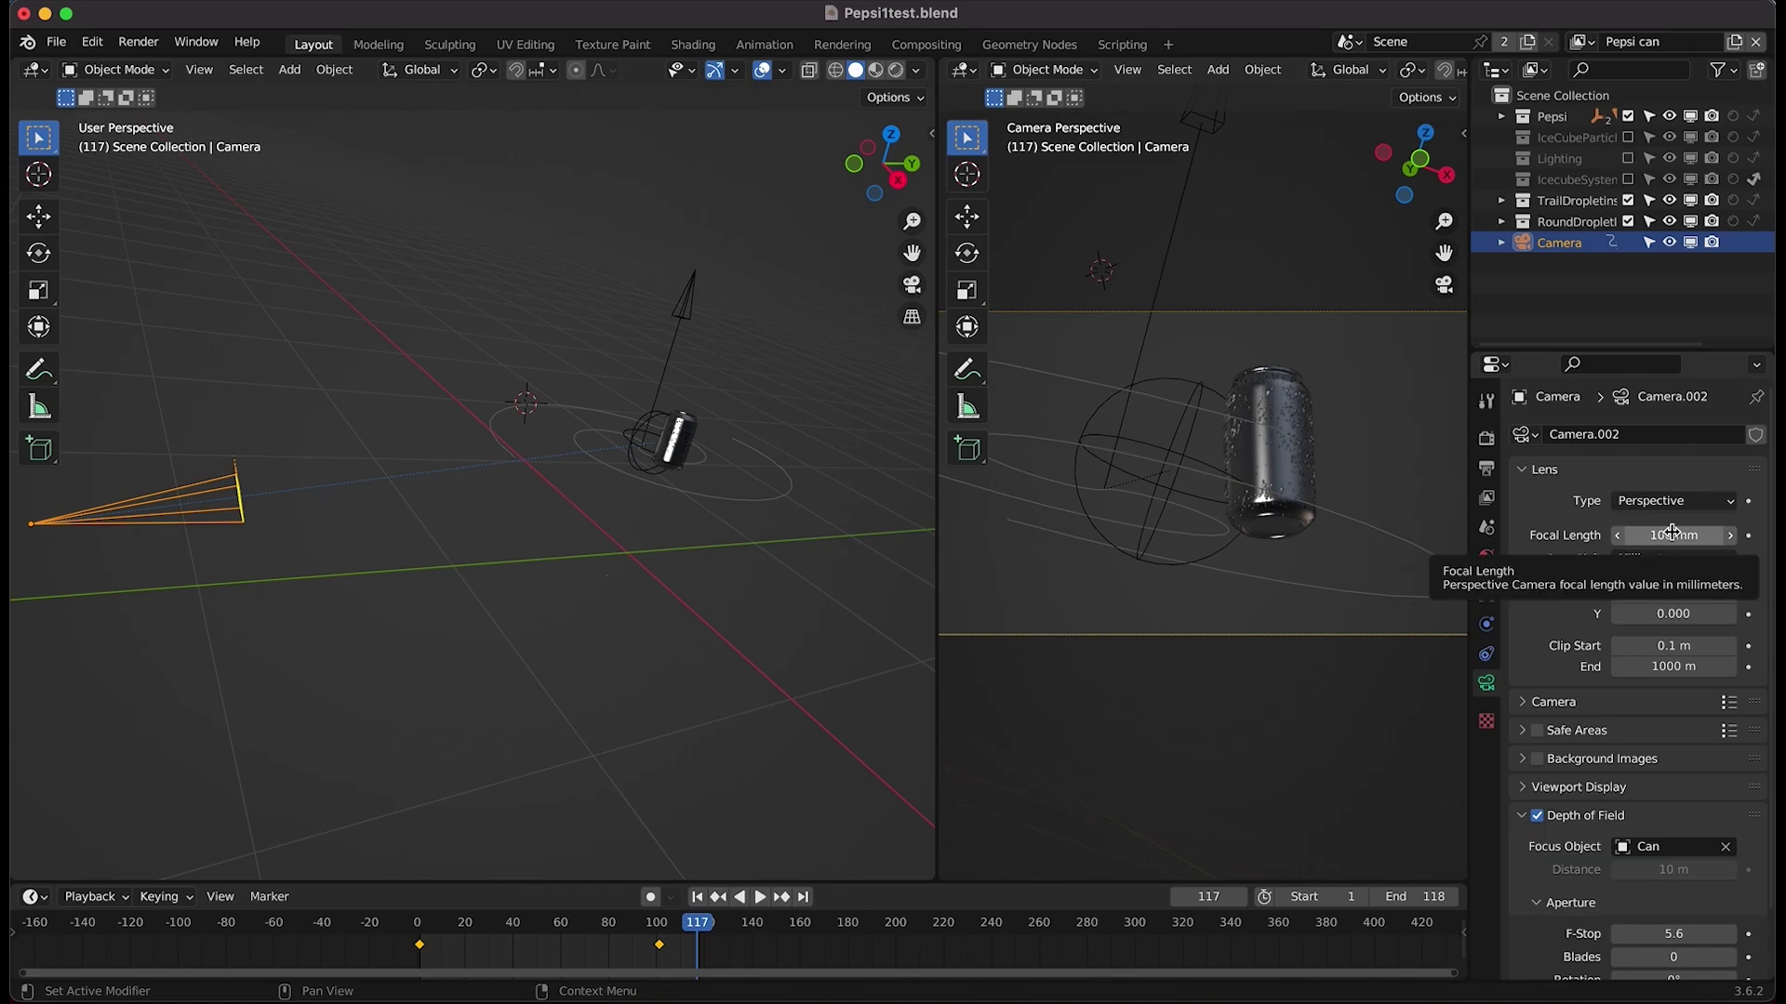
scroll(422, 482, right, 15)
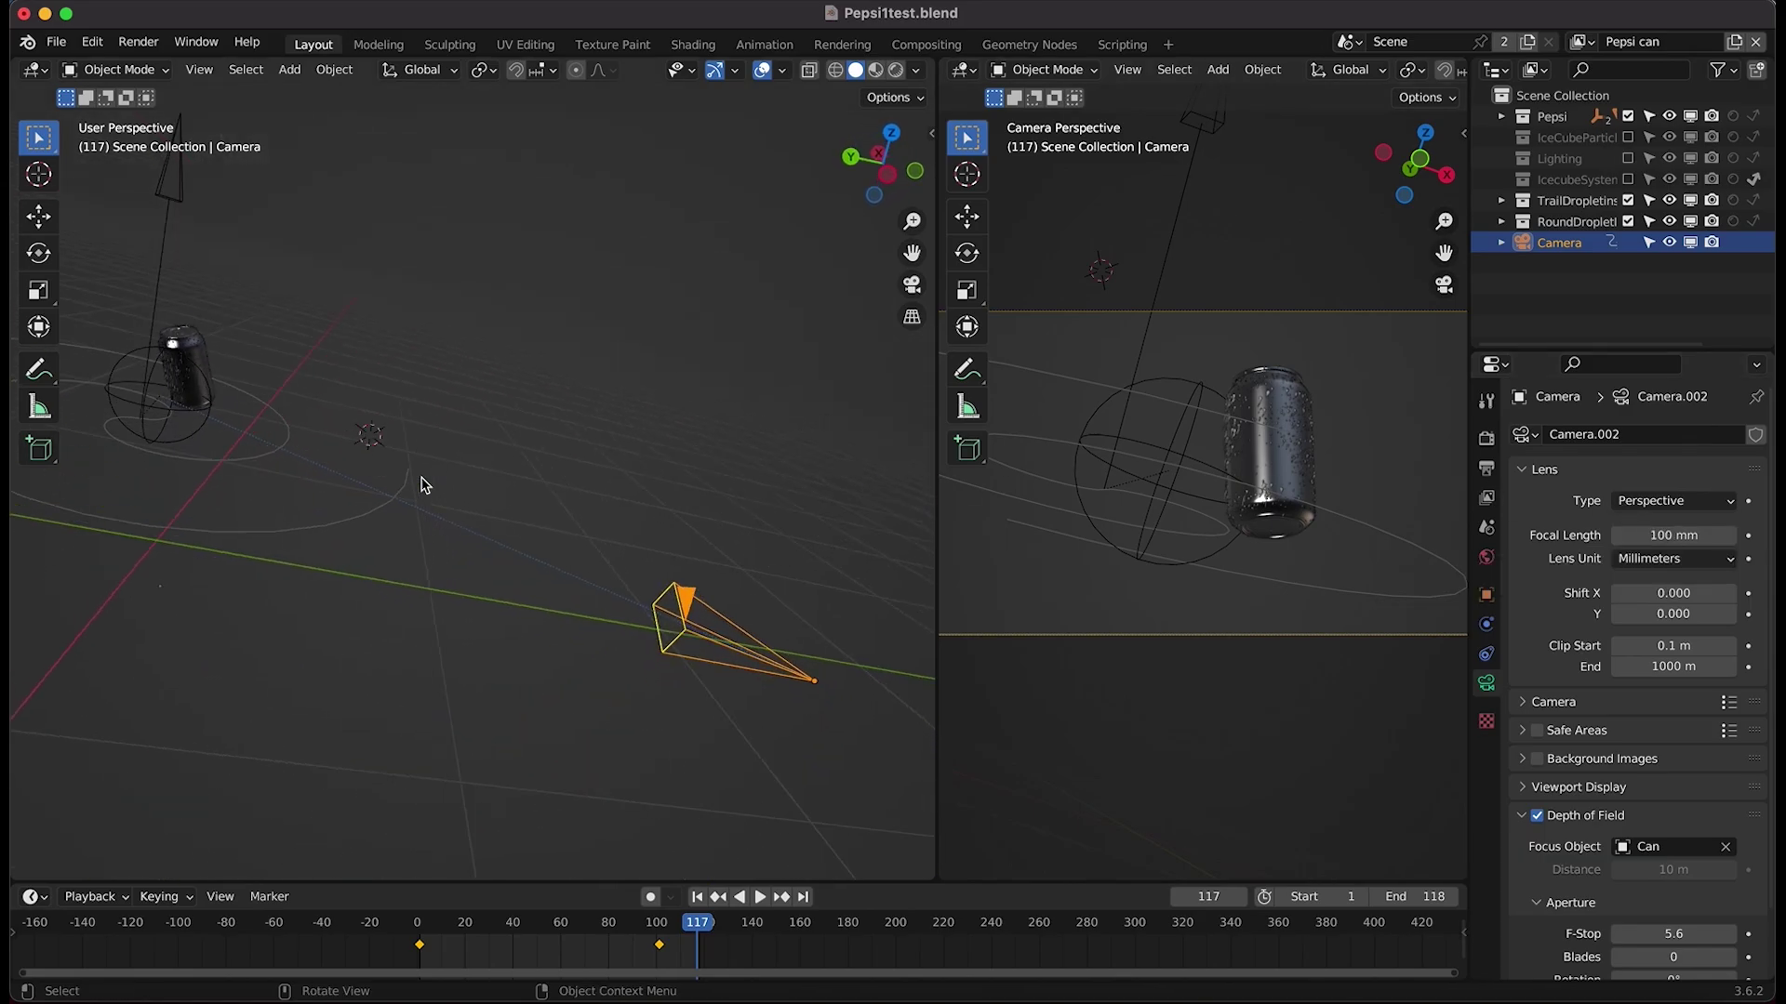
shift+scroll(421, 485, left, 10)
scroll(679, 407, right, 3)
shift+scroll(679, 408, right, 10)
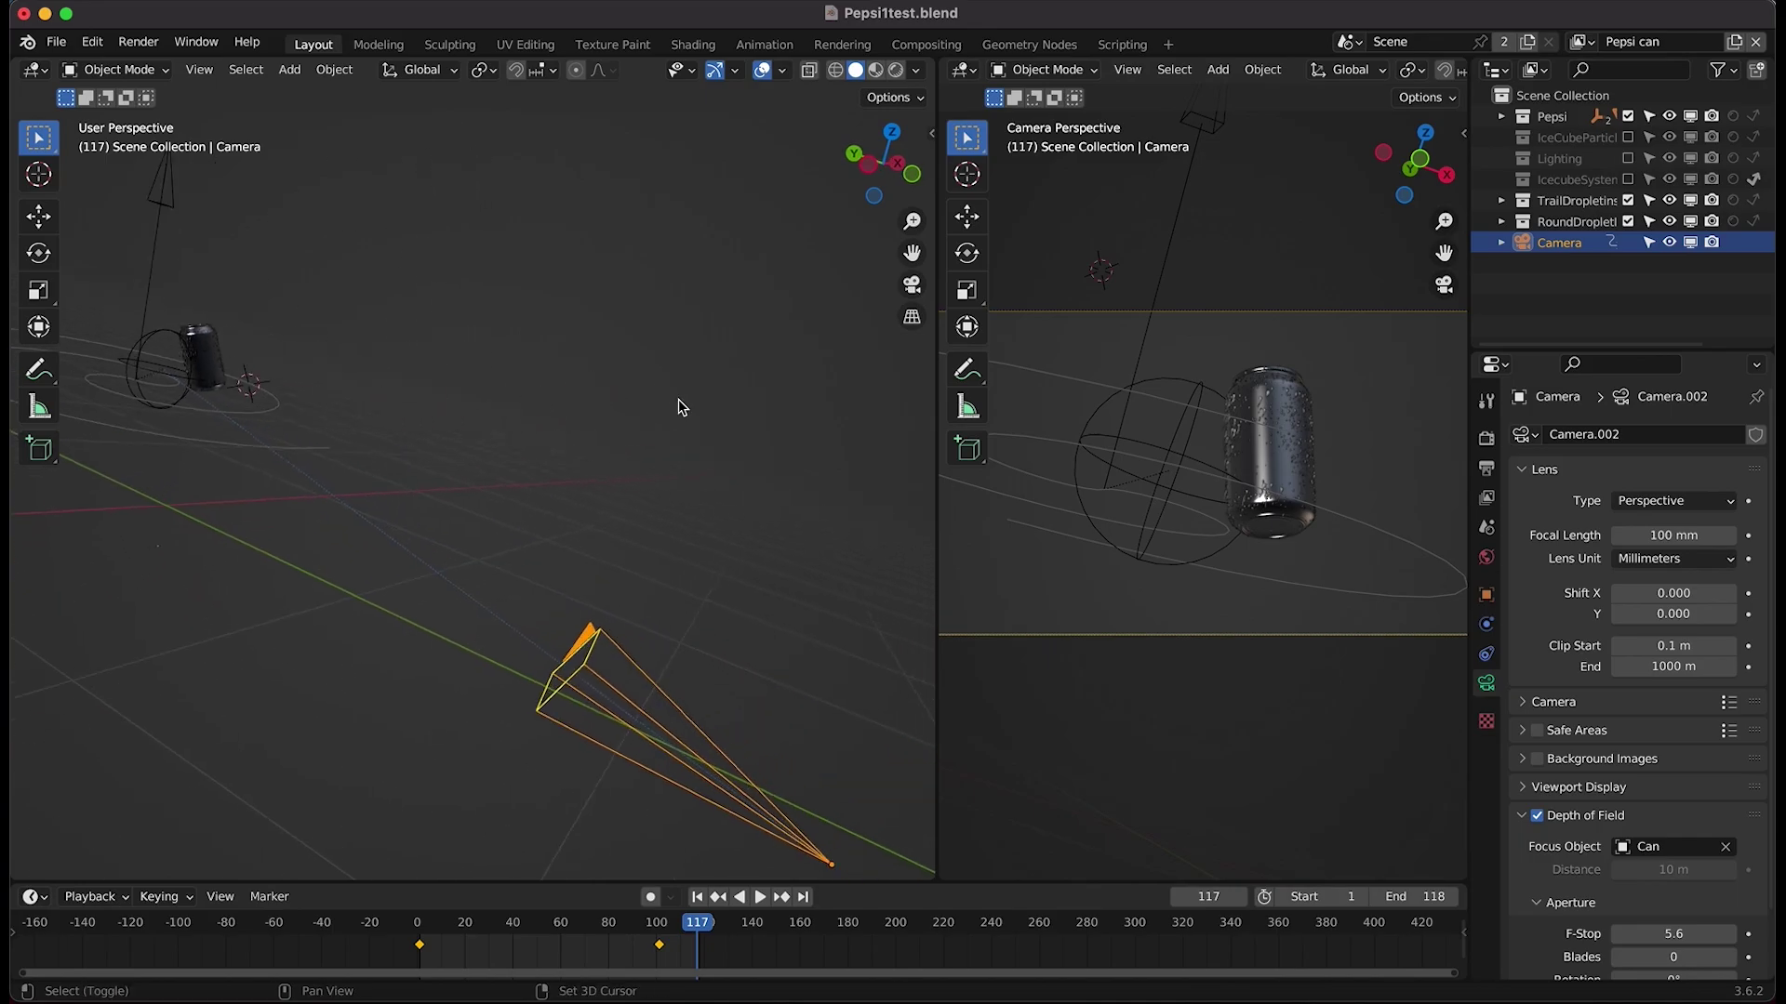
- Try moving the spherical empty beside the can to test how the camera follows it
shift+scroll(679, 407, down, 3)
click(178, 314)
shift+scroll(200, 307, left, 10)
scroll(765, 436, down, 2)
scroll(766, 442, left, 5)
key(g)
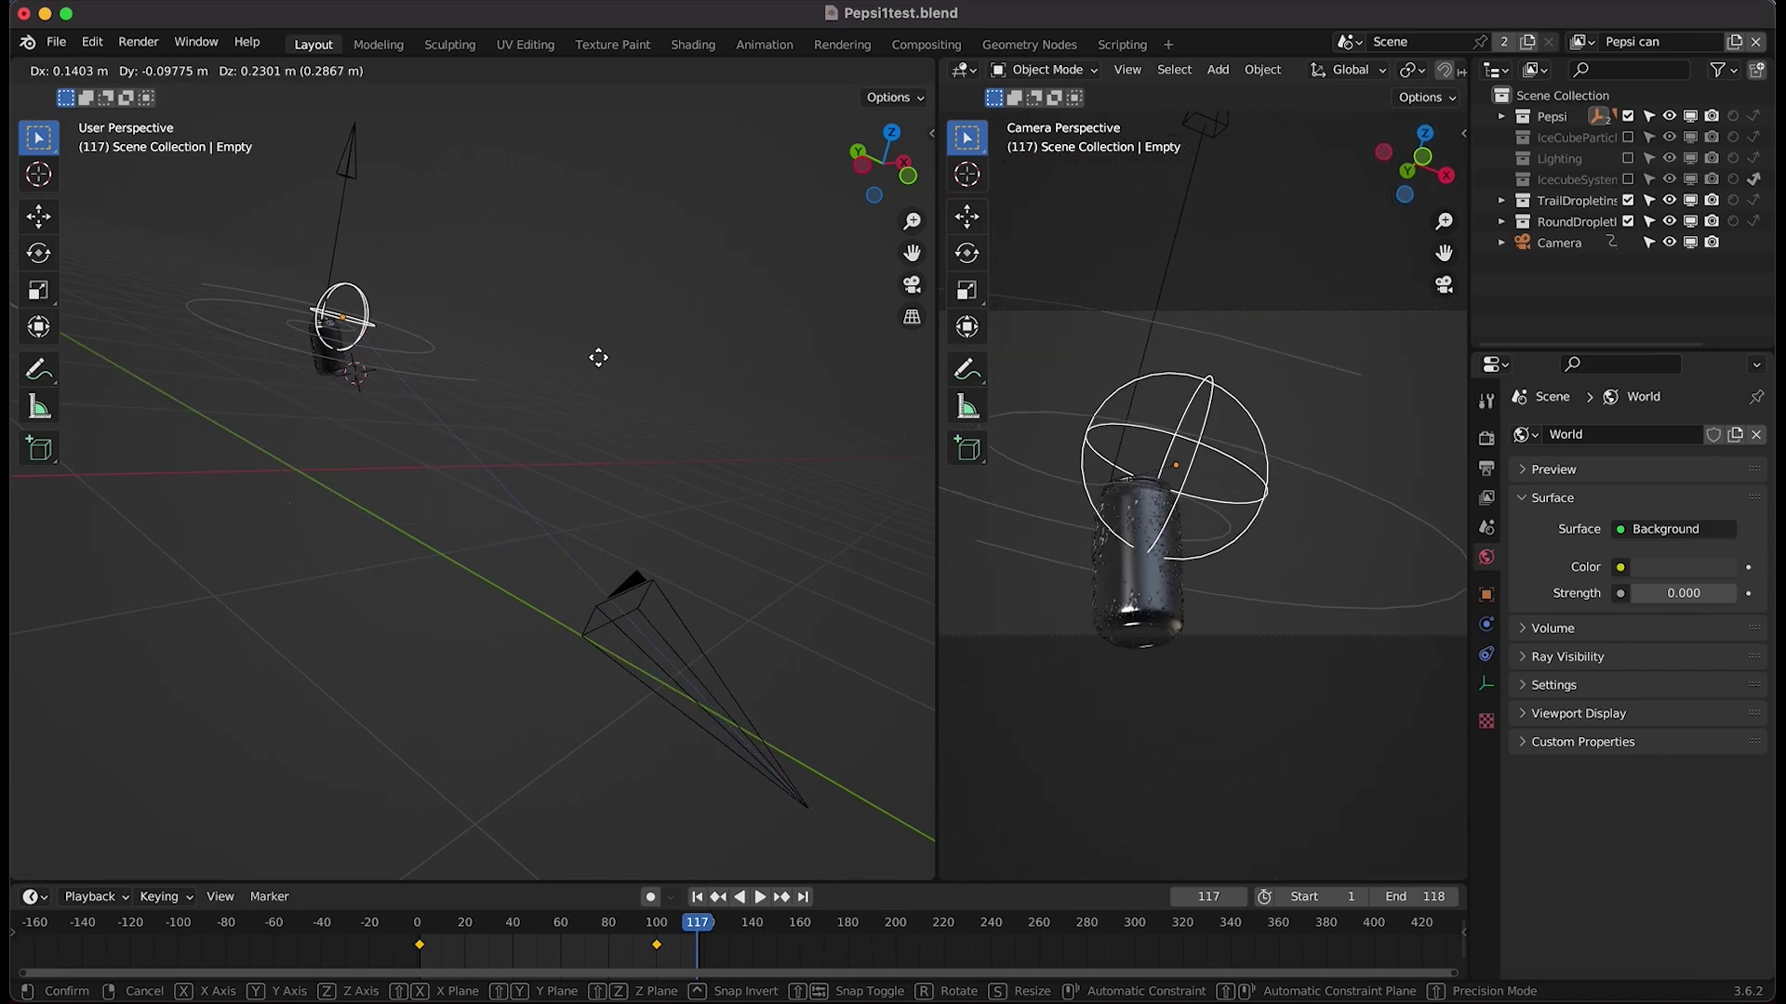
key(Escape)
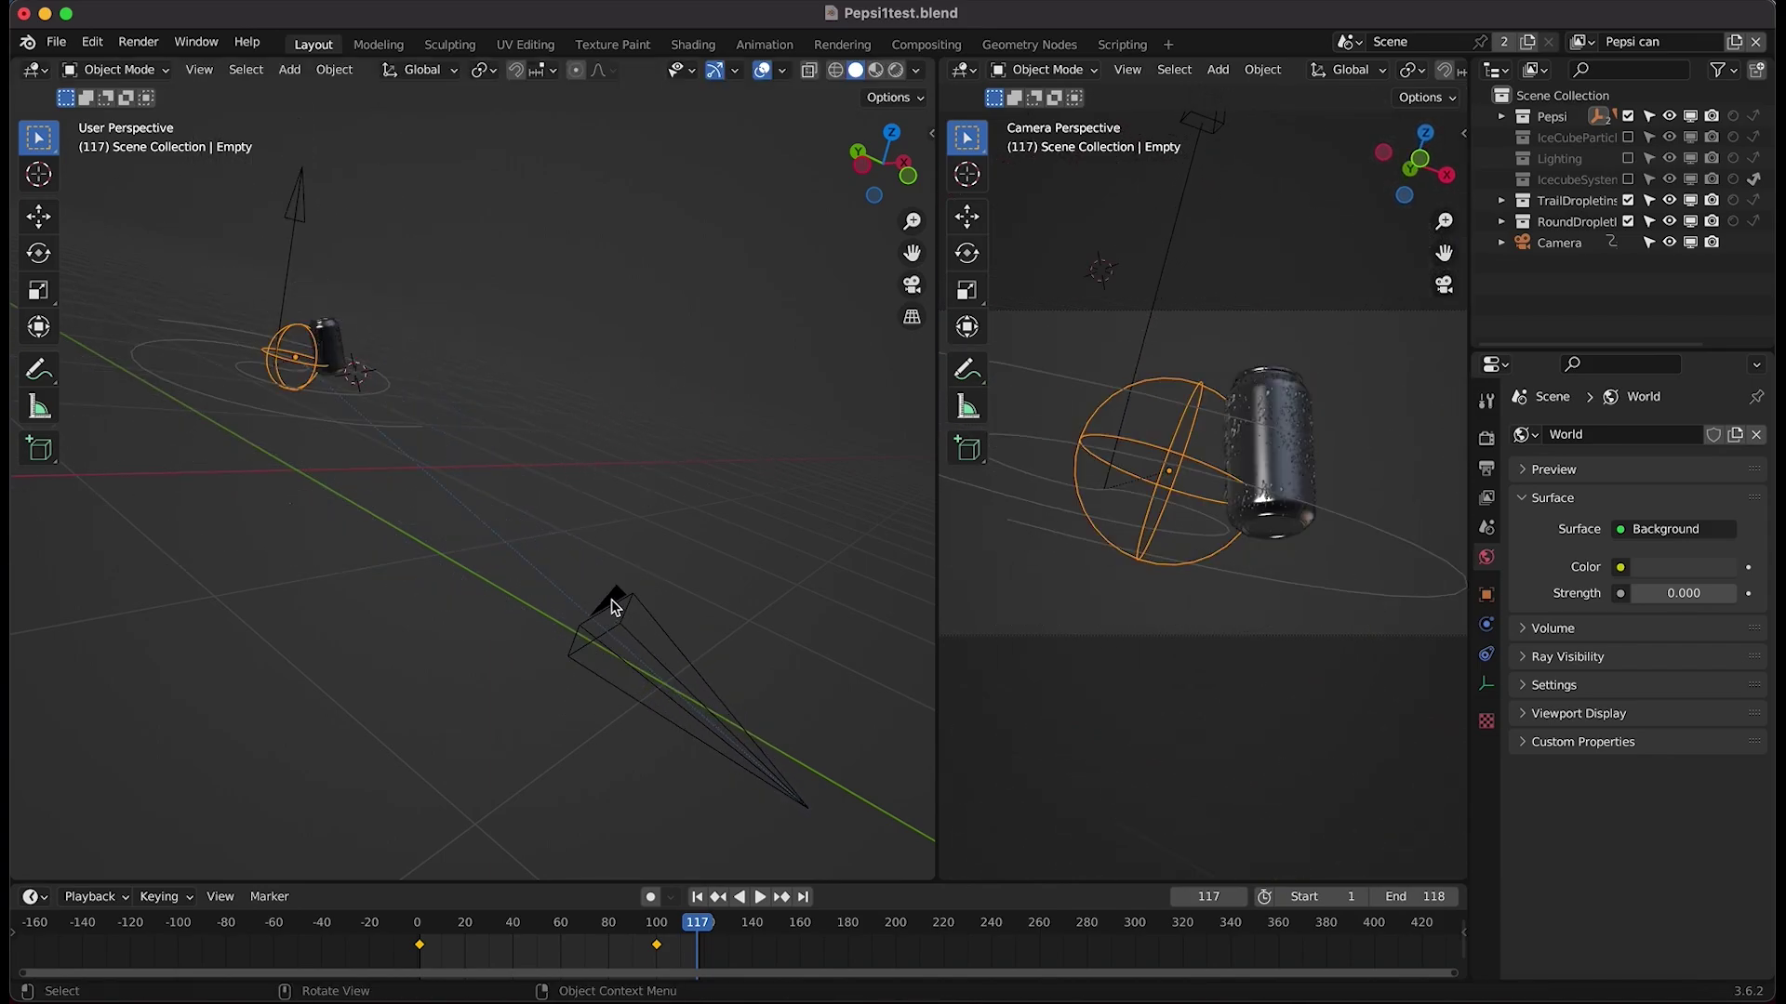
- Select the camera and view its Damped Track constraint targeting the empty
click(614, 607)
click(1486, 624)
click(1487, 654)
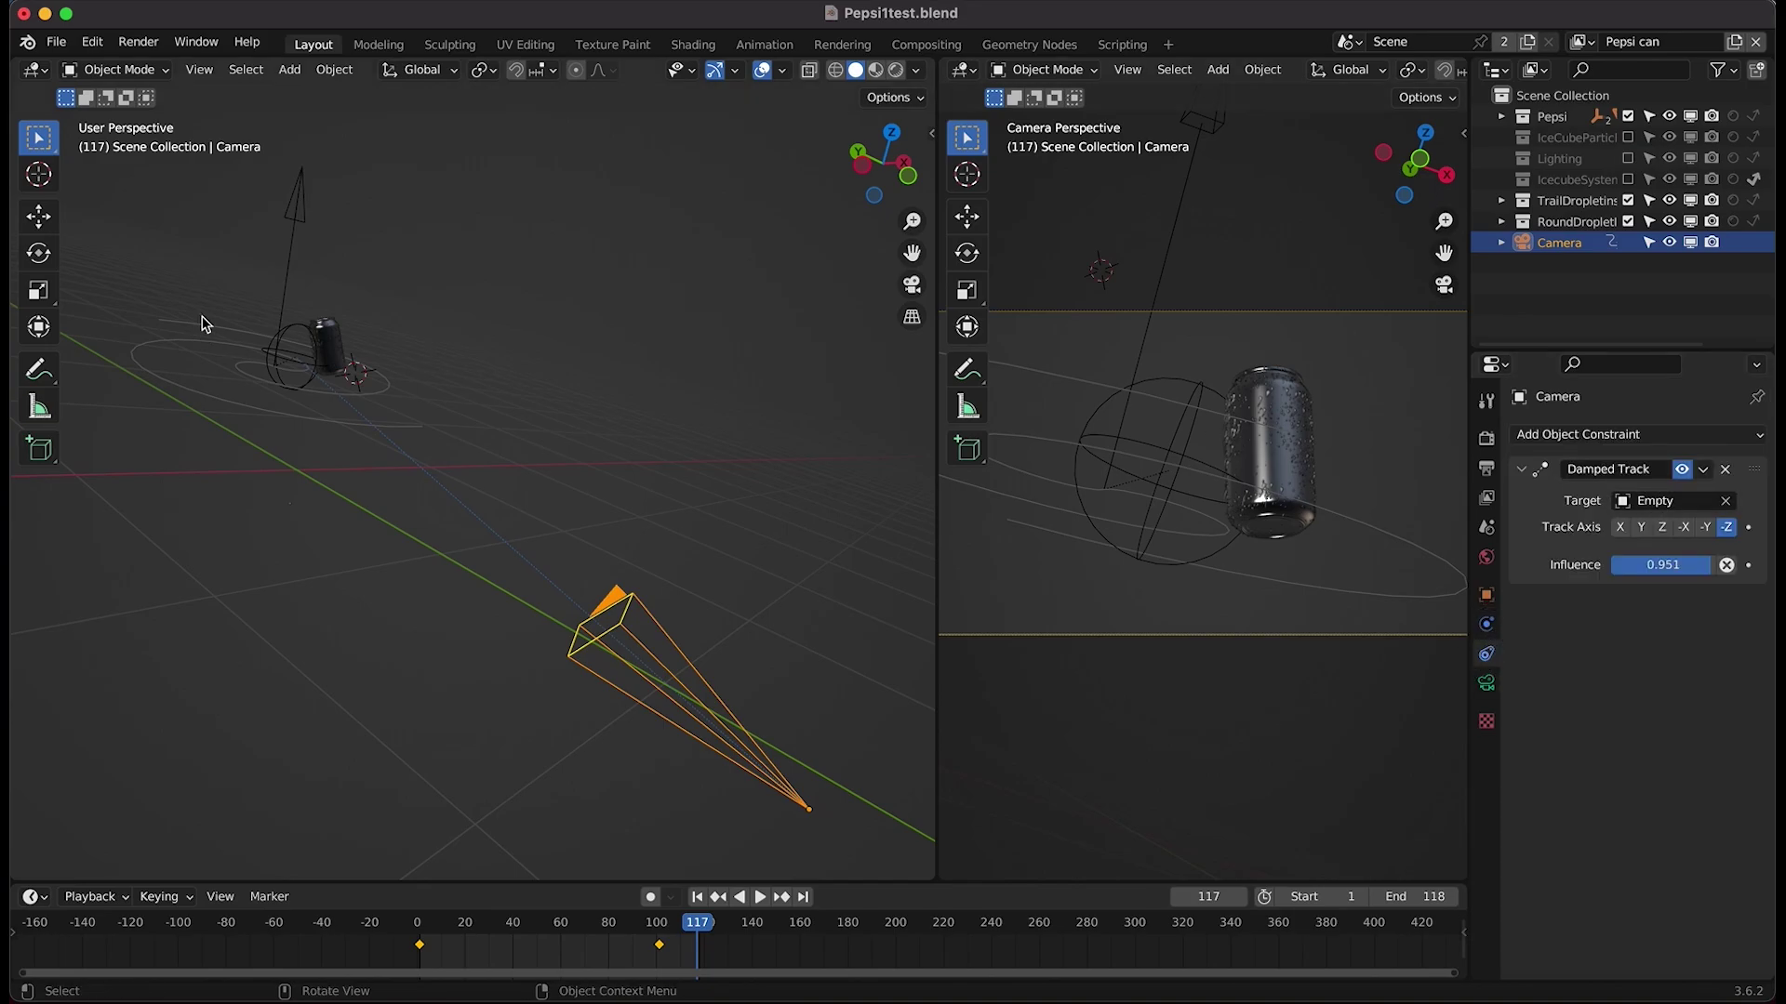
- Try moving the tracked empty below and across the can to demonstrate the camera's Damped Track constraint
click(296, 337)
key(g)
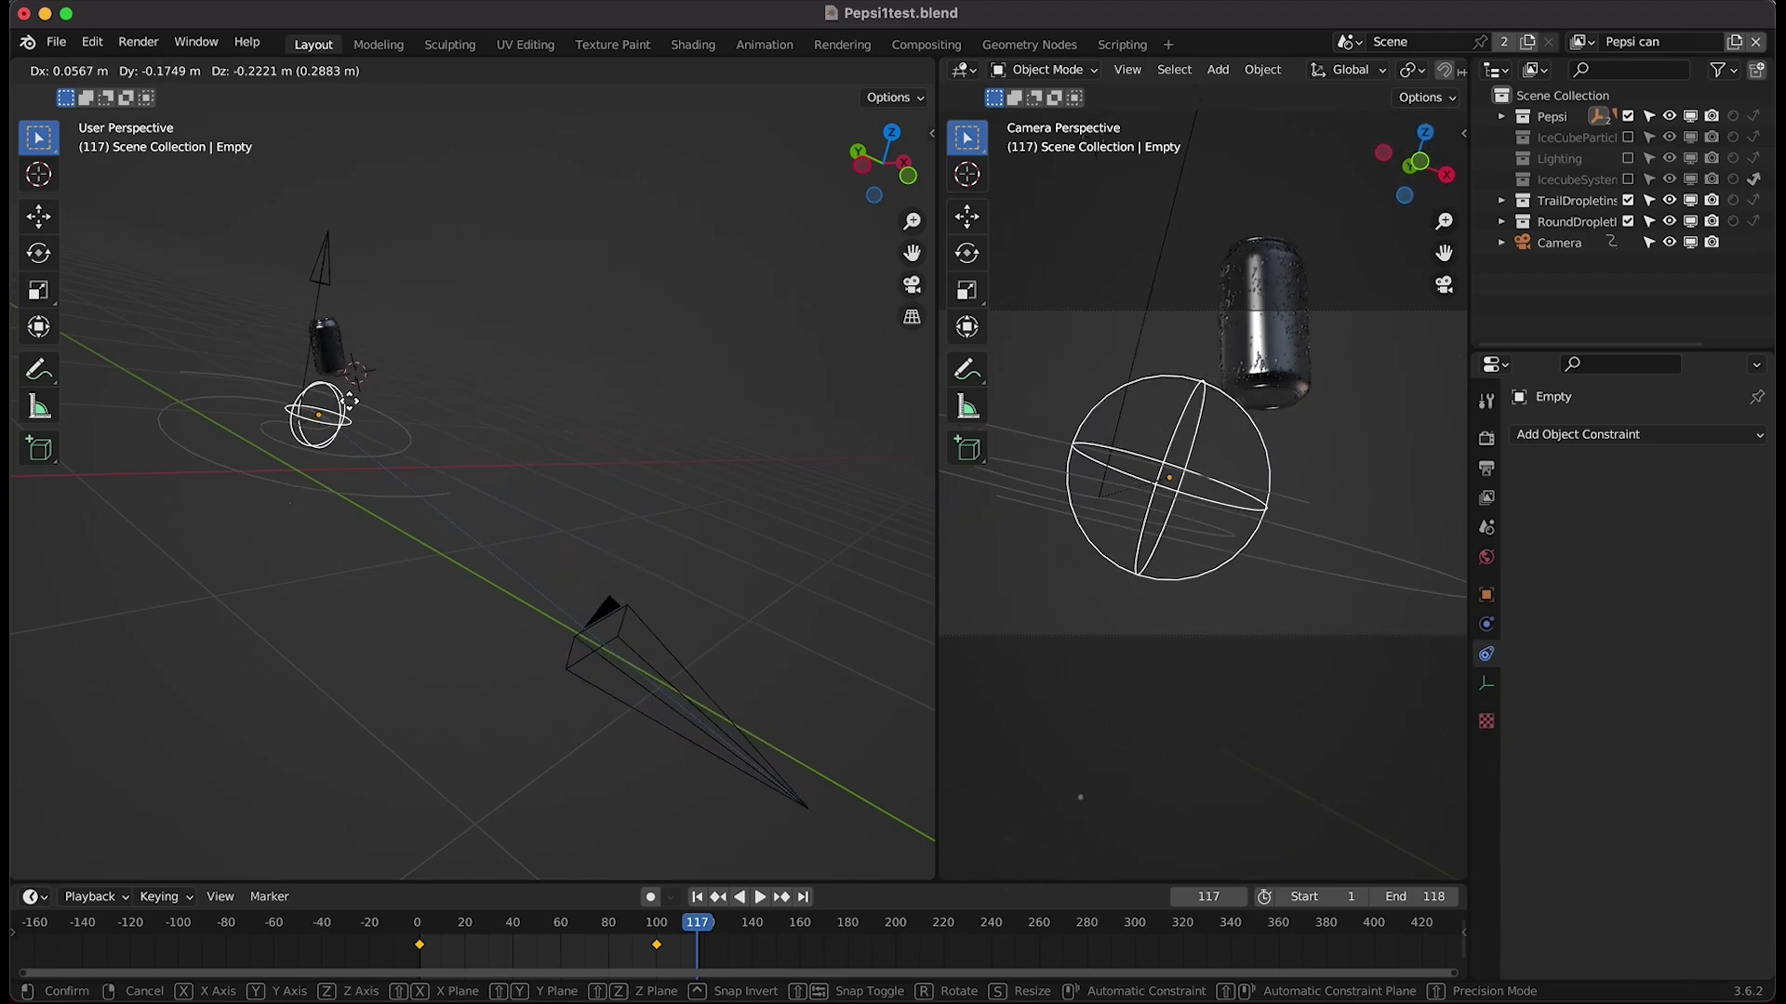
click(389, 349)
key(g)
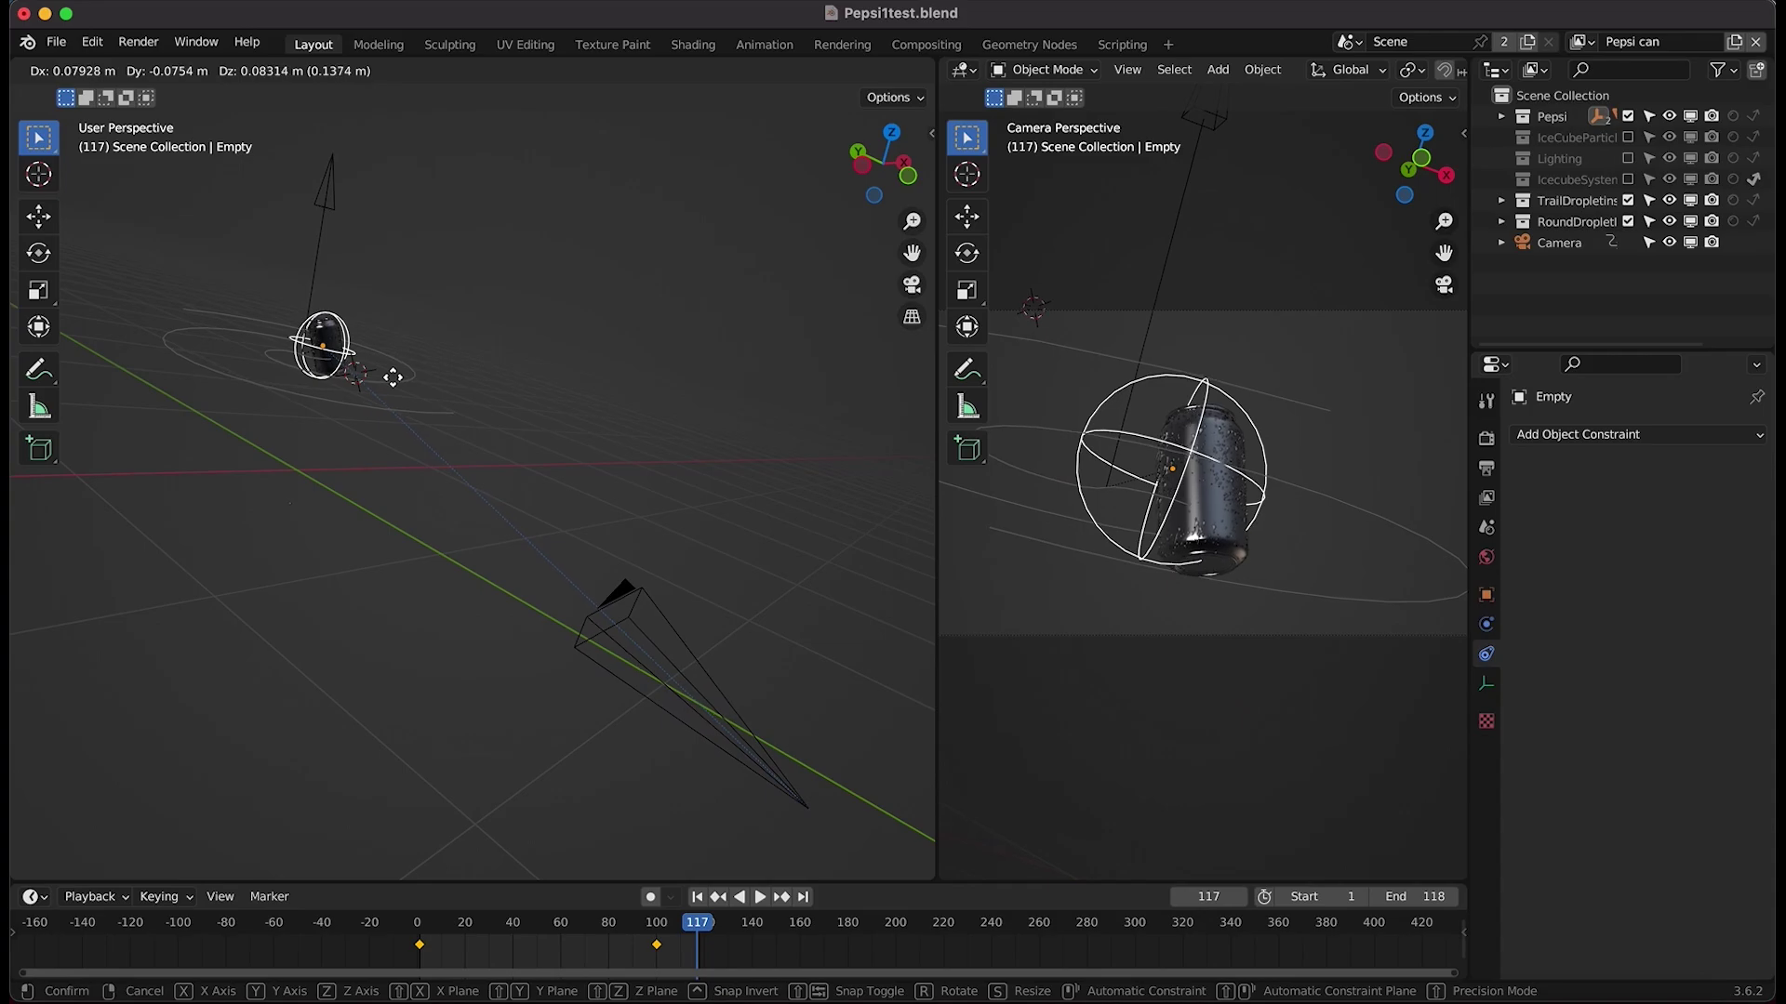
right_click(393, 377)
- Try moving the camera up above the can to demonstrate that it keeps aiming at the empty
click(607, 586)
scroll(606, 586, down, 3)
scroll(607, 586, right, 3)
key(g)
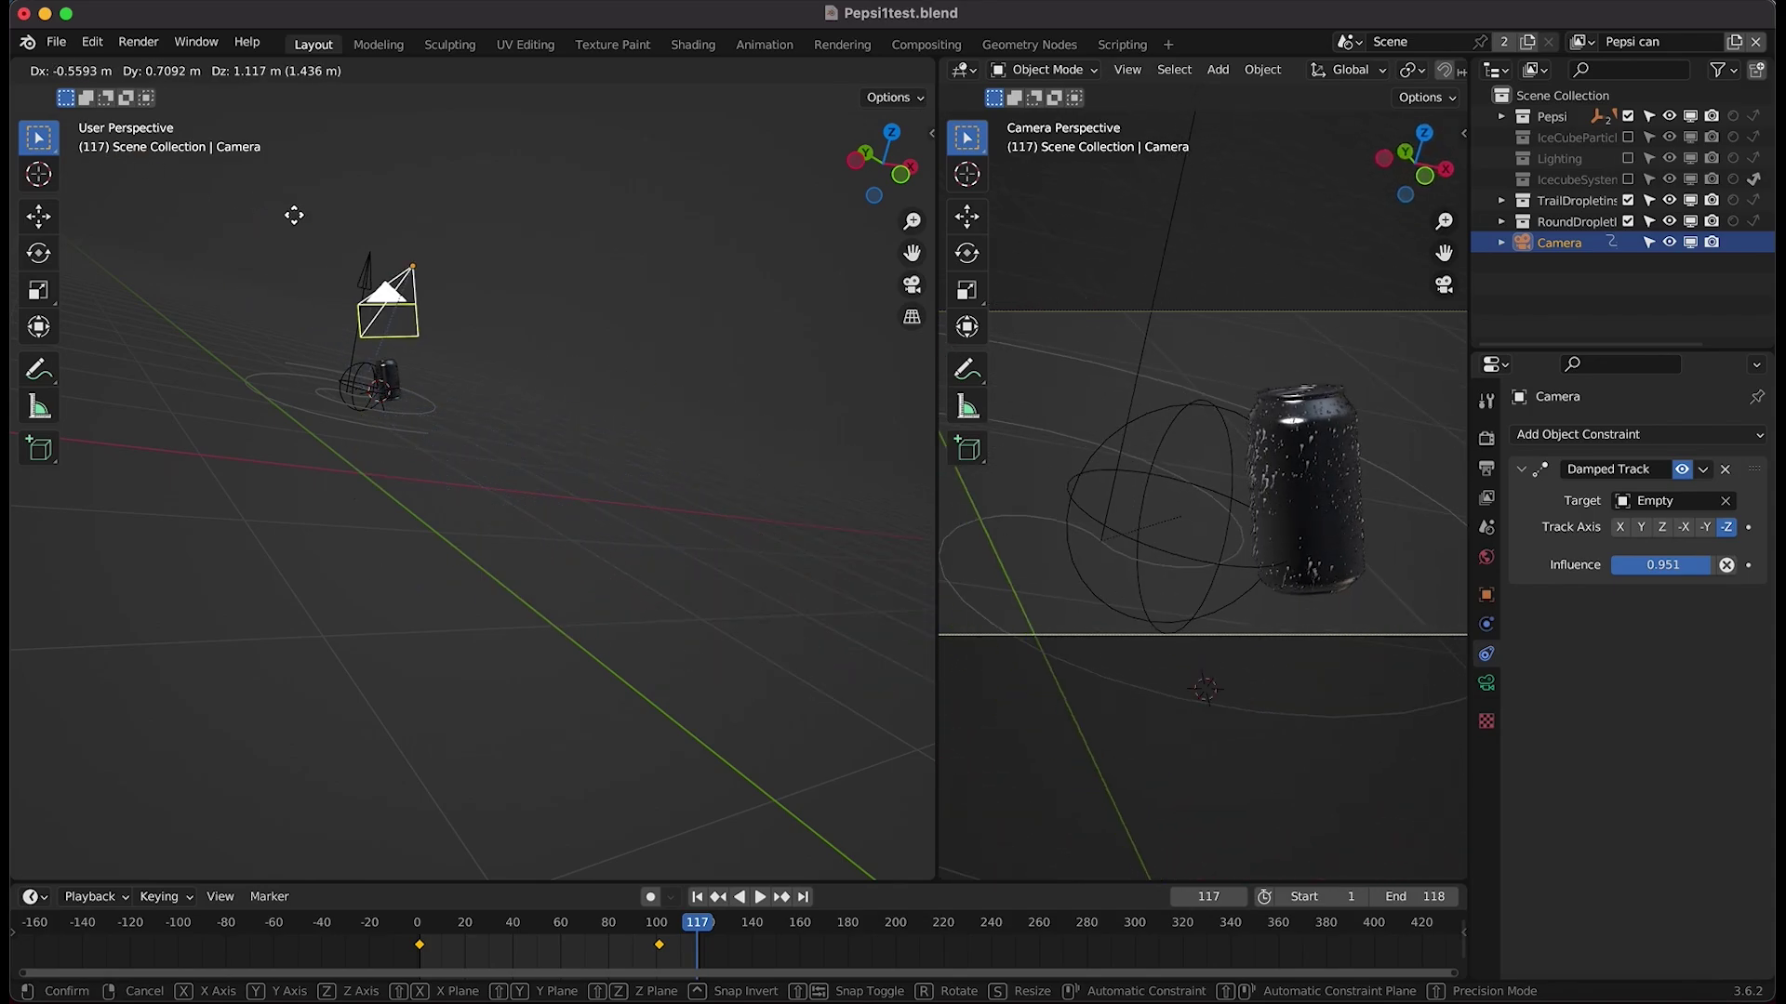
click(497, 548)
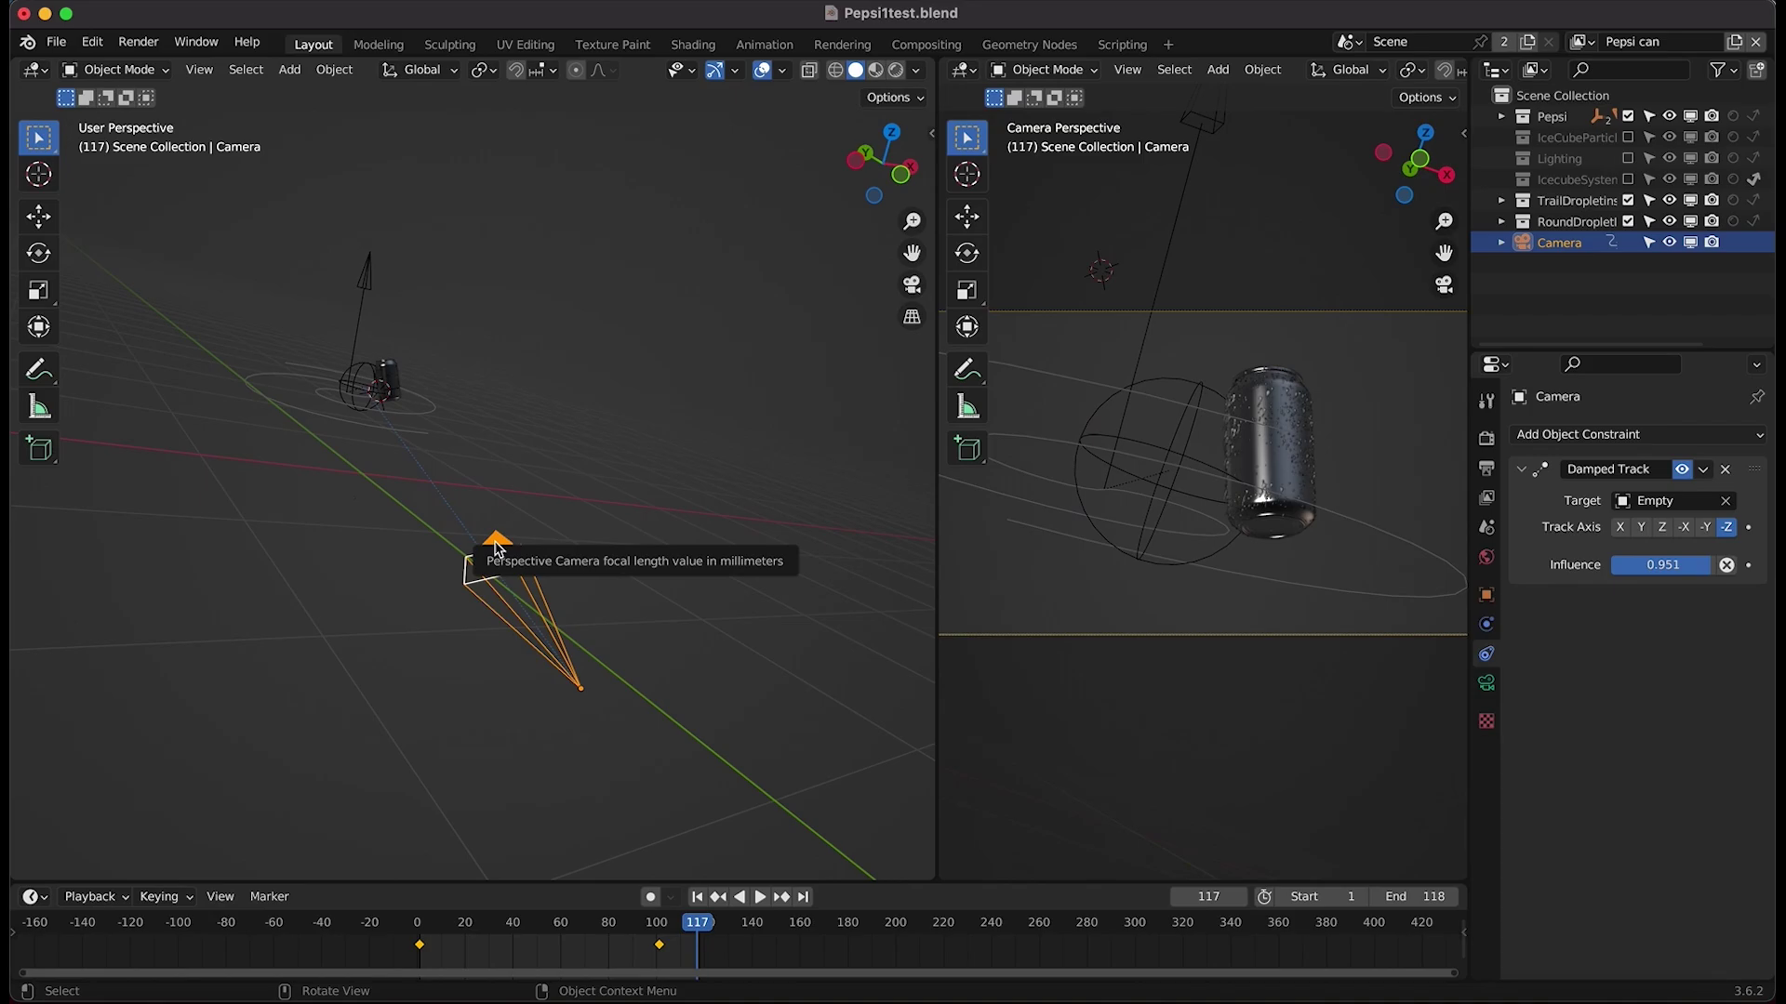
- Play the animation from the first frame to watch the camera track the empty, stopping at frame 51
scroll(498, 549, left, 10)
shift+scroll(498, 548, right, 5)
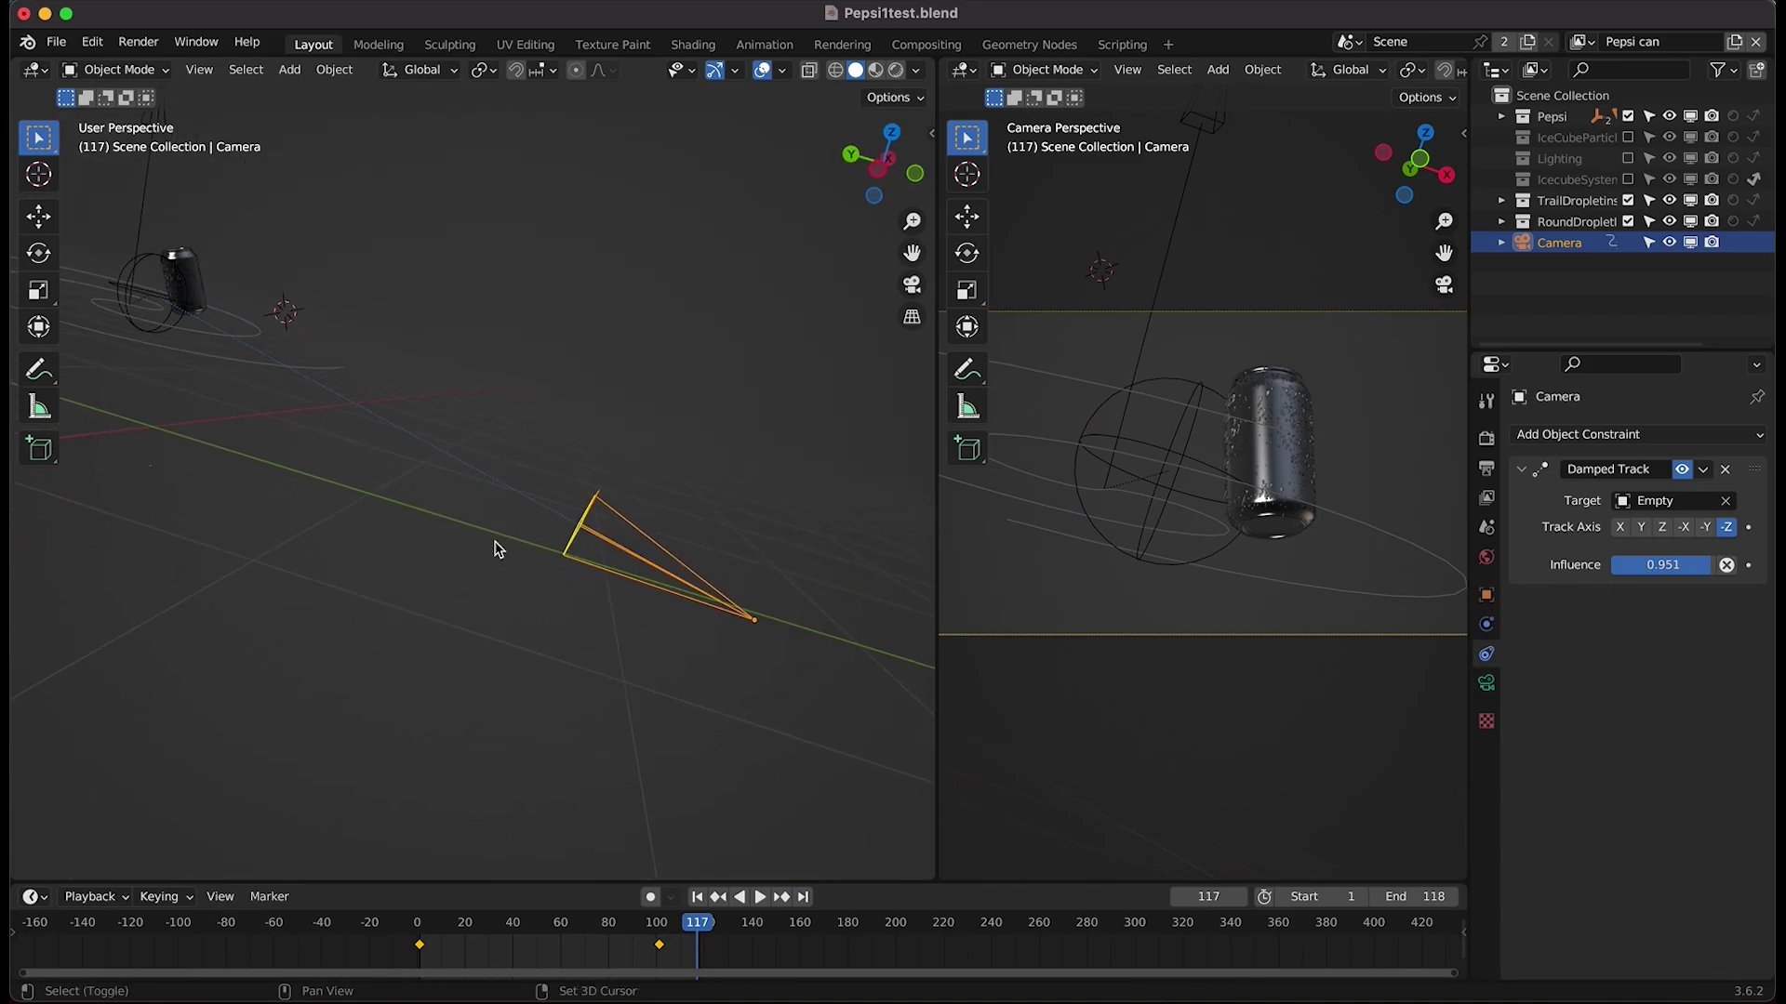
click(698, 899)
key(space)
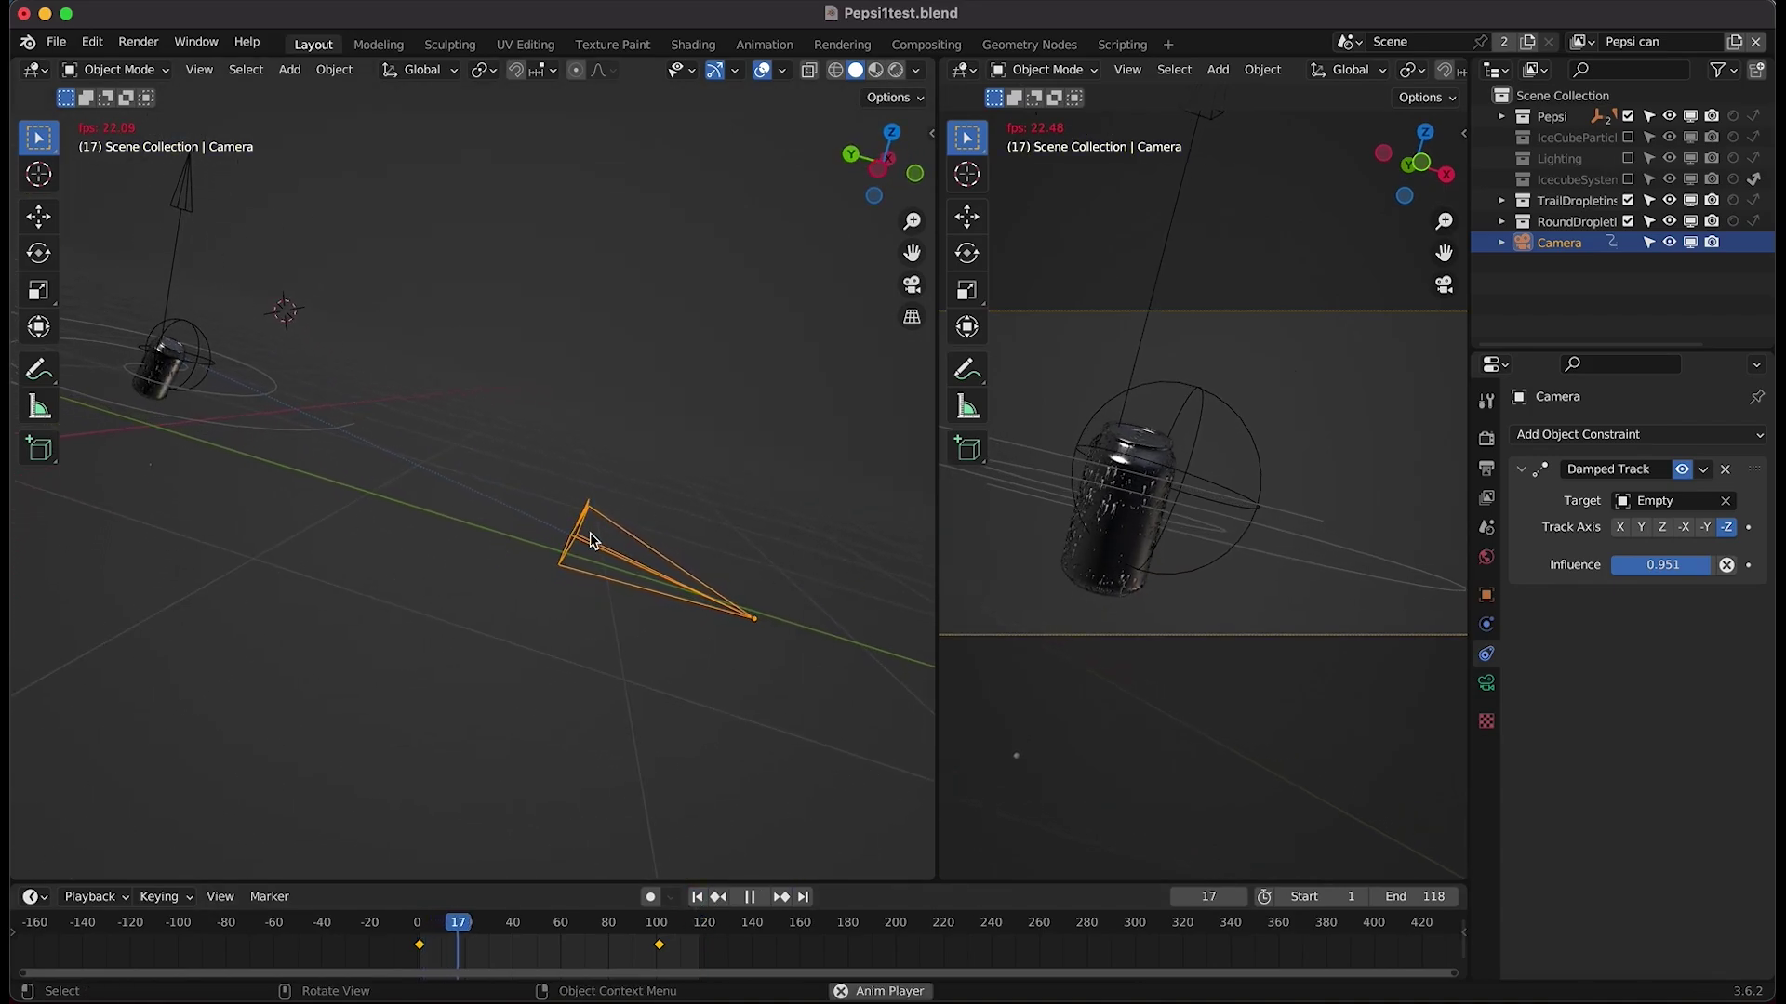
key(space)
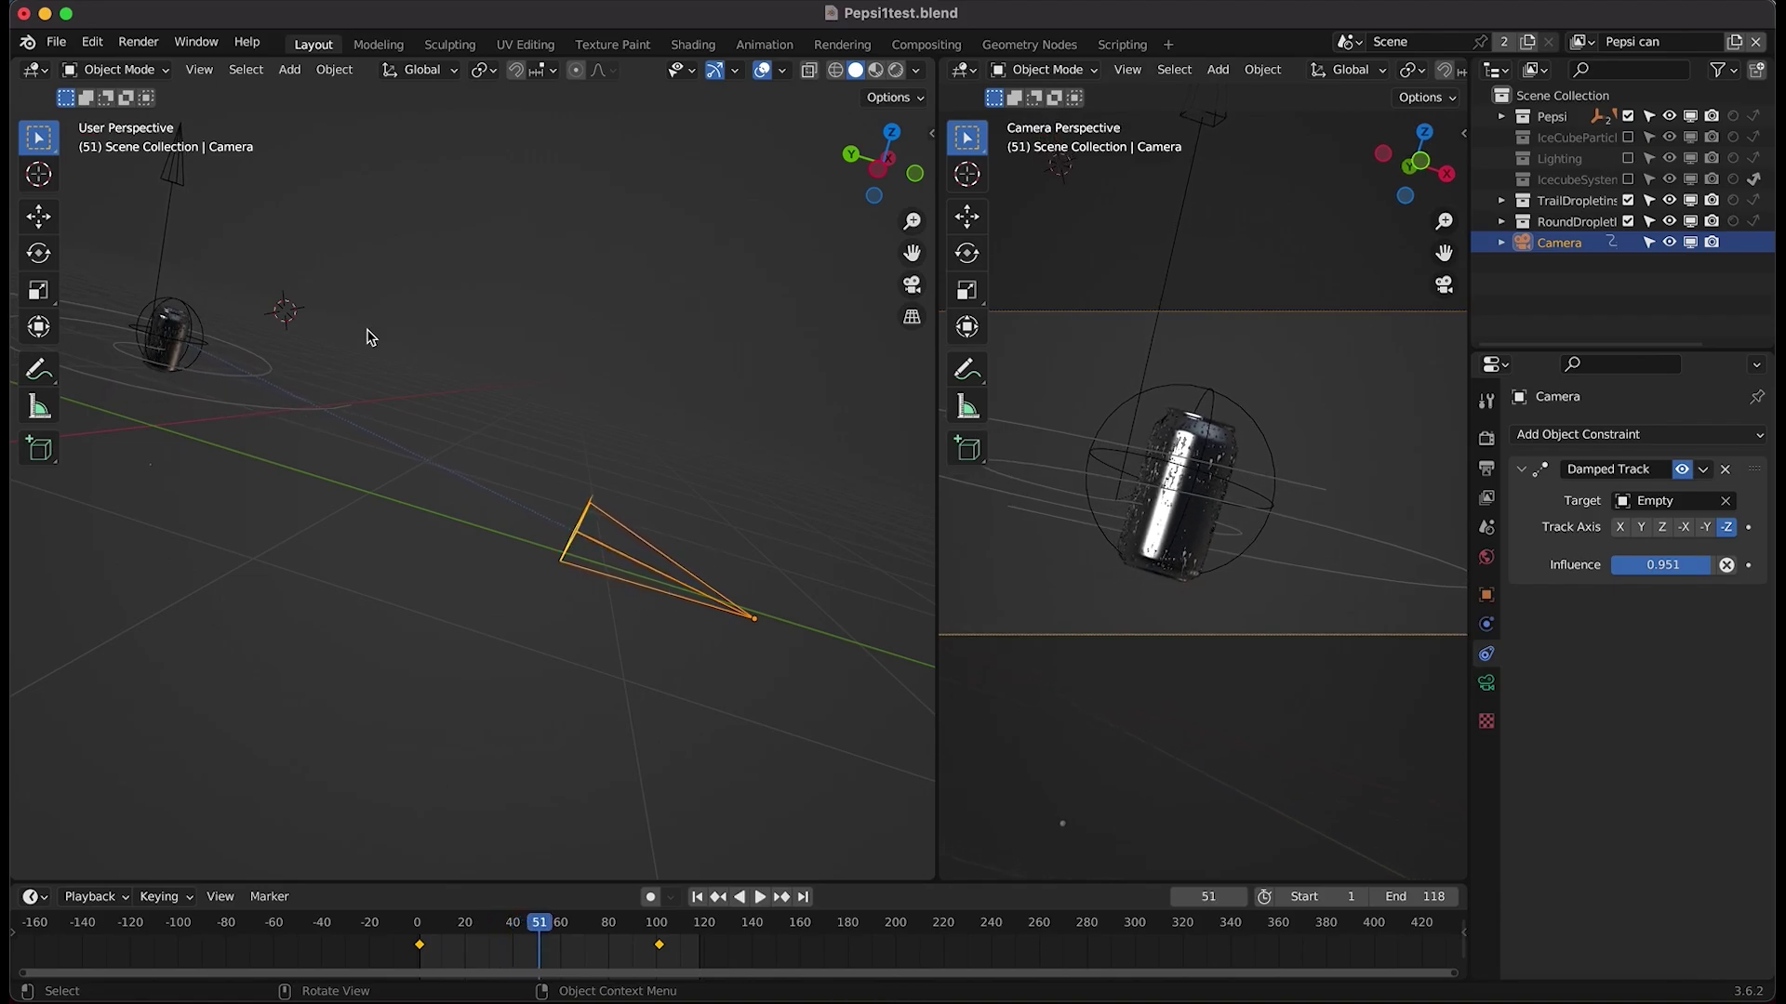
- Select the empty around the can and replay the animation from the first frame to follow its movement
click(189, 316)
scroll(436, 474, up, 5)
shift+scroll(436, 474, down, 4)
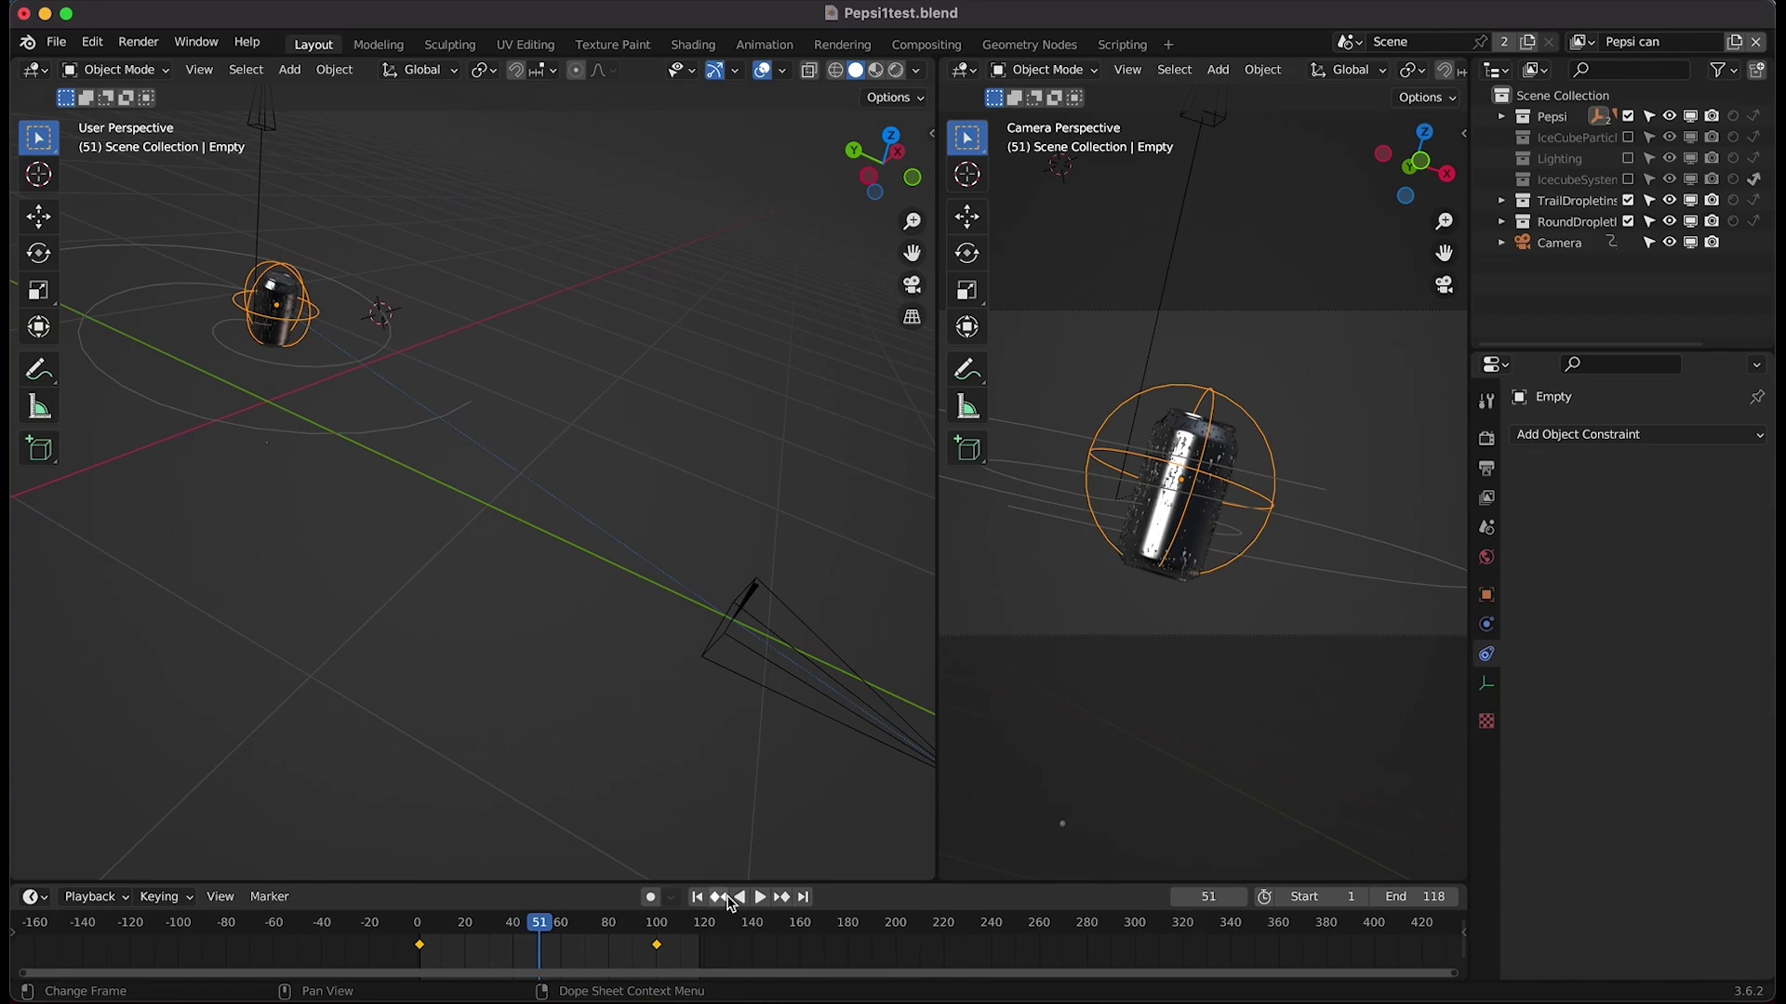
click(697, 897)
key(space)
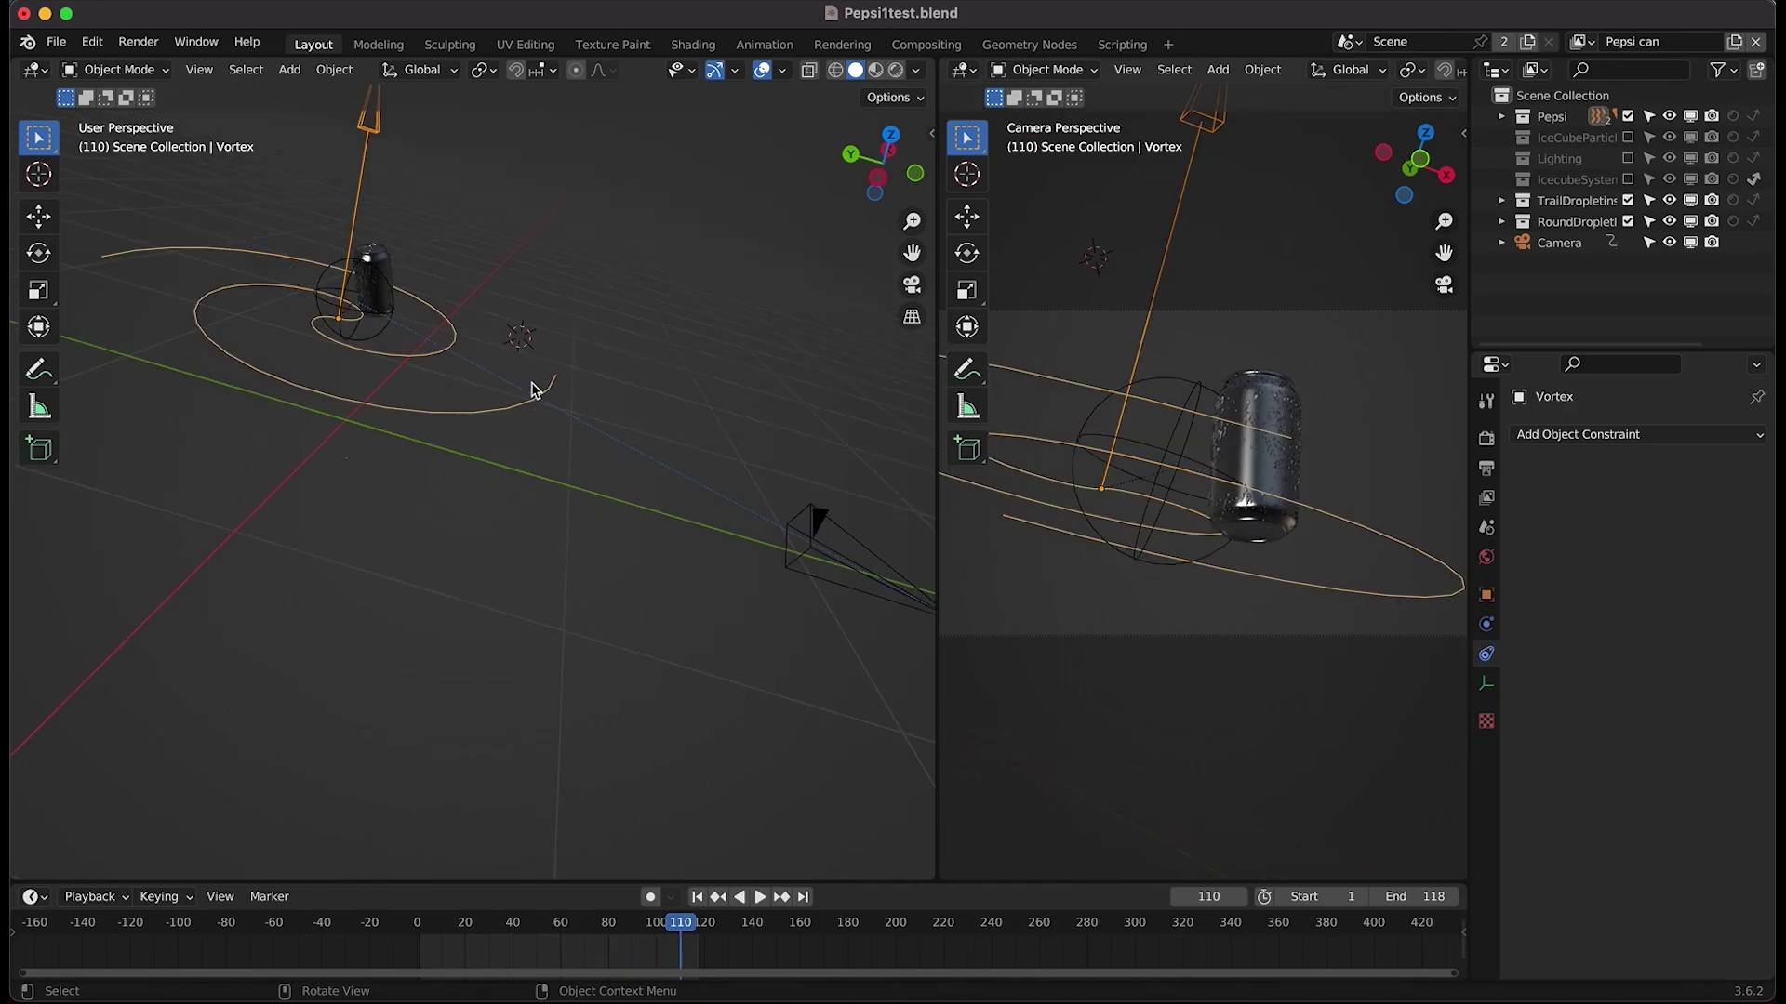
- Select the camera, include the ice cube particle collection in the view layer and view its cubes
shift+scroll(533, 384, right, 3)
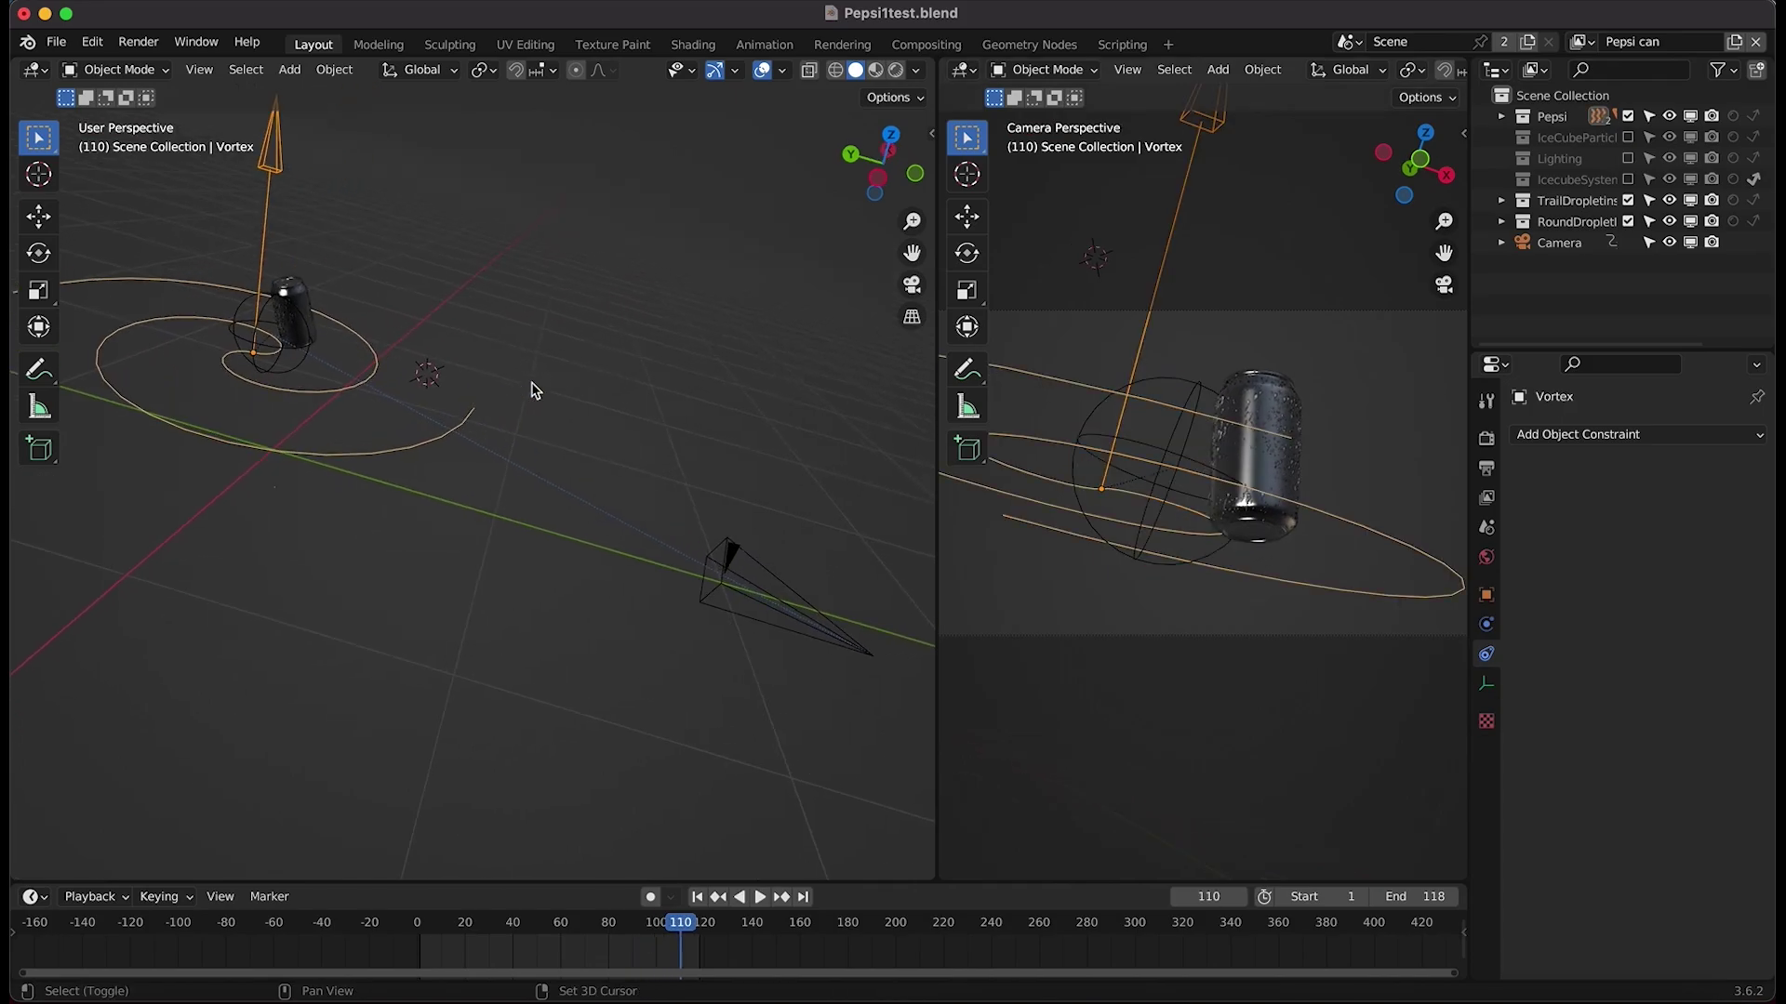
click(1244, 402)
click(730, 556)
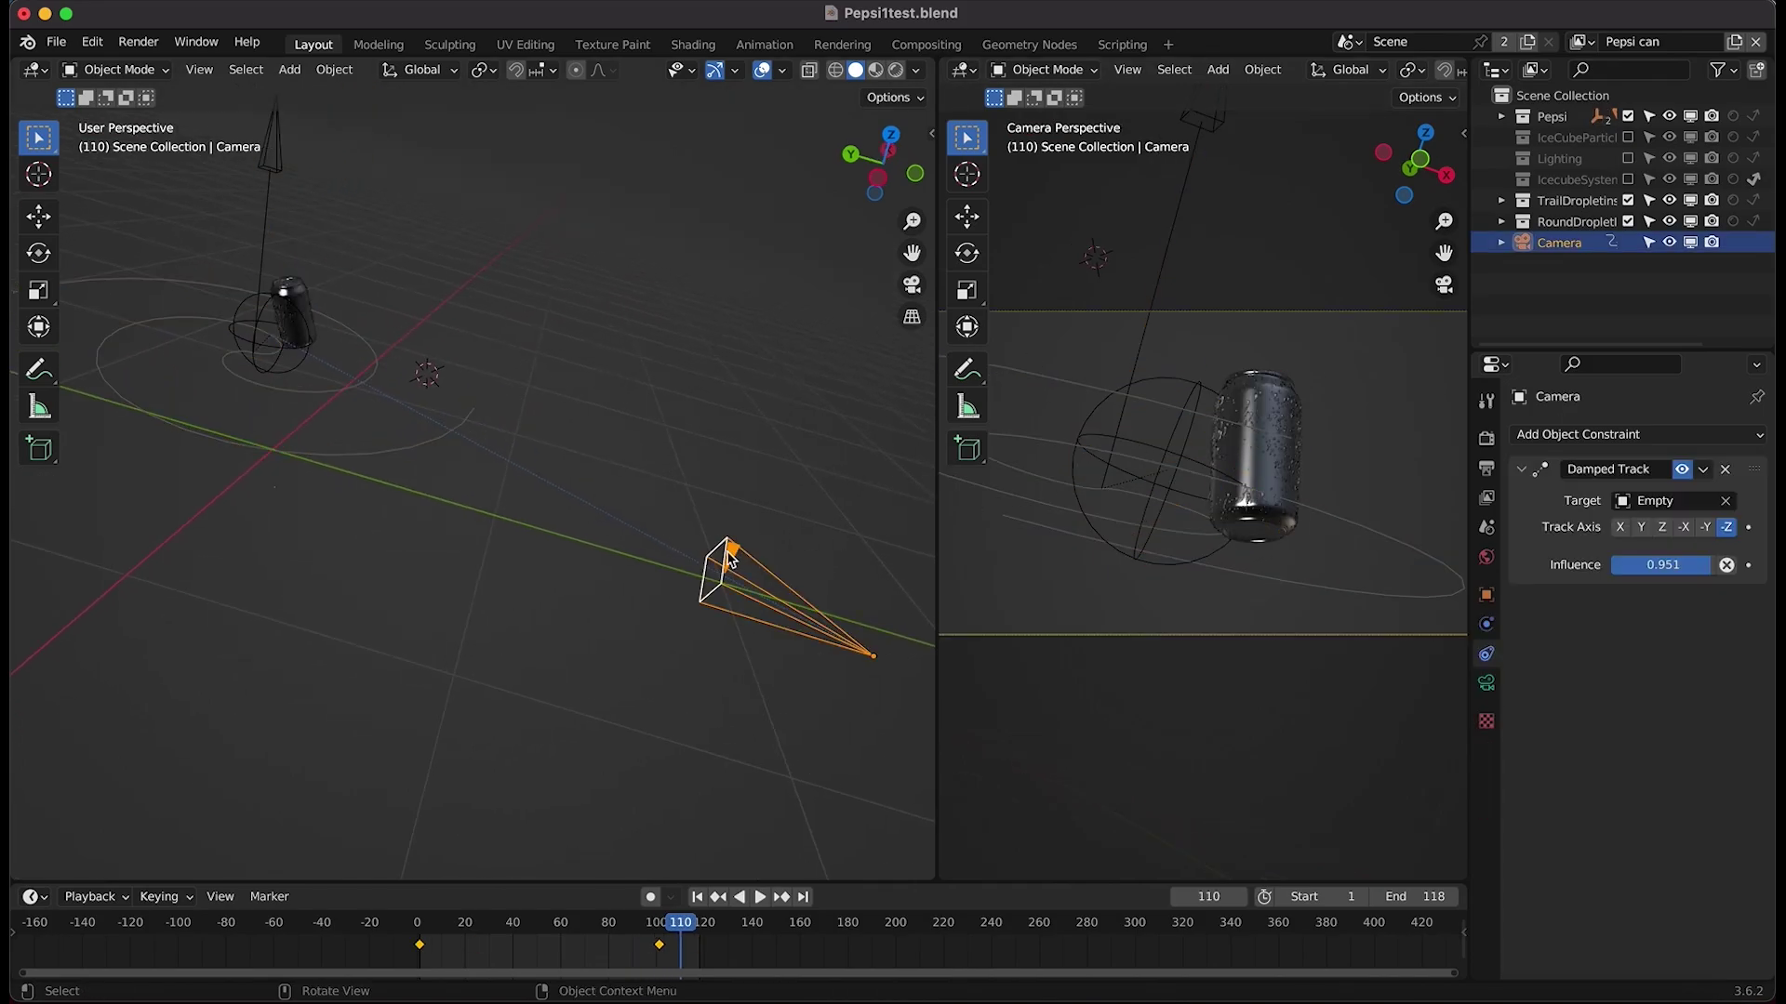
scroll(619, 510, right, 5)
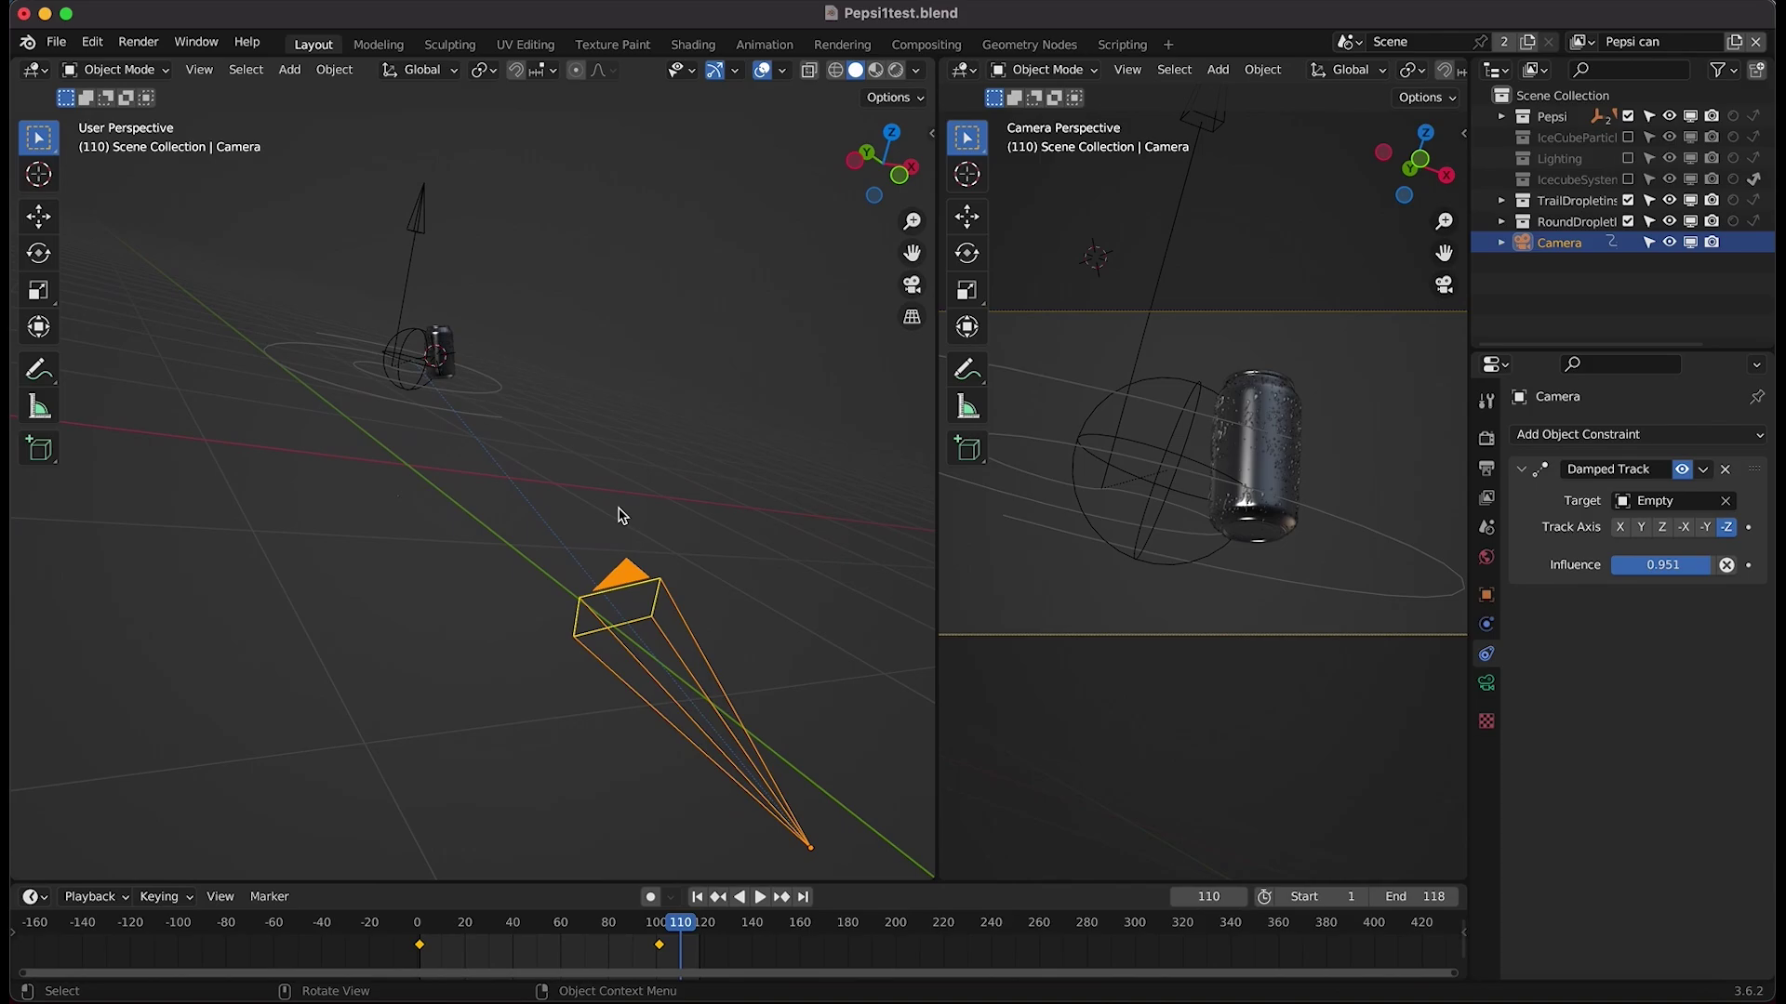
middle_drag(646, 461, 601, 410)
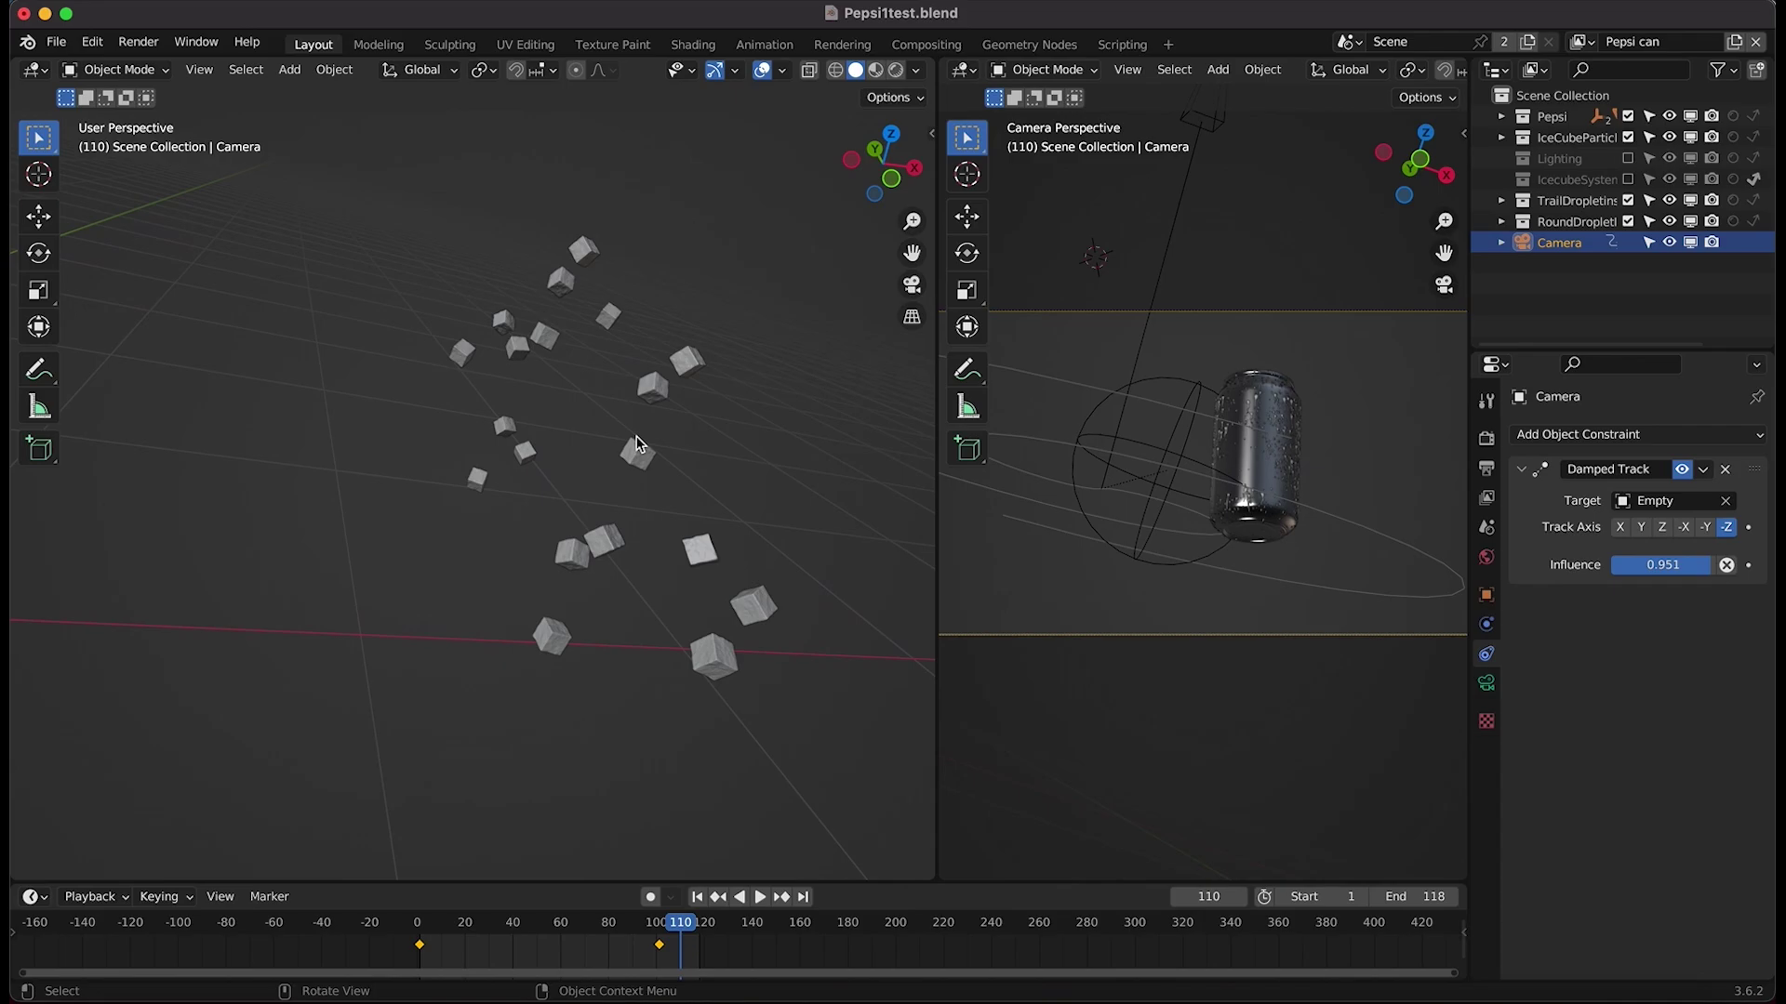
- Preview the ice cubes in rendered shading and activate the Select tool
key(z)
click(664, 323)
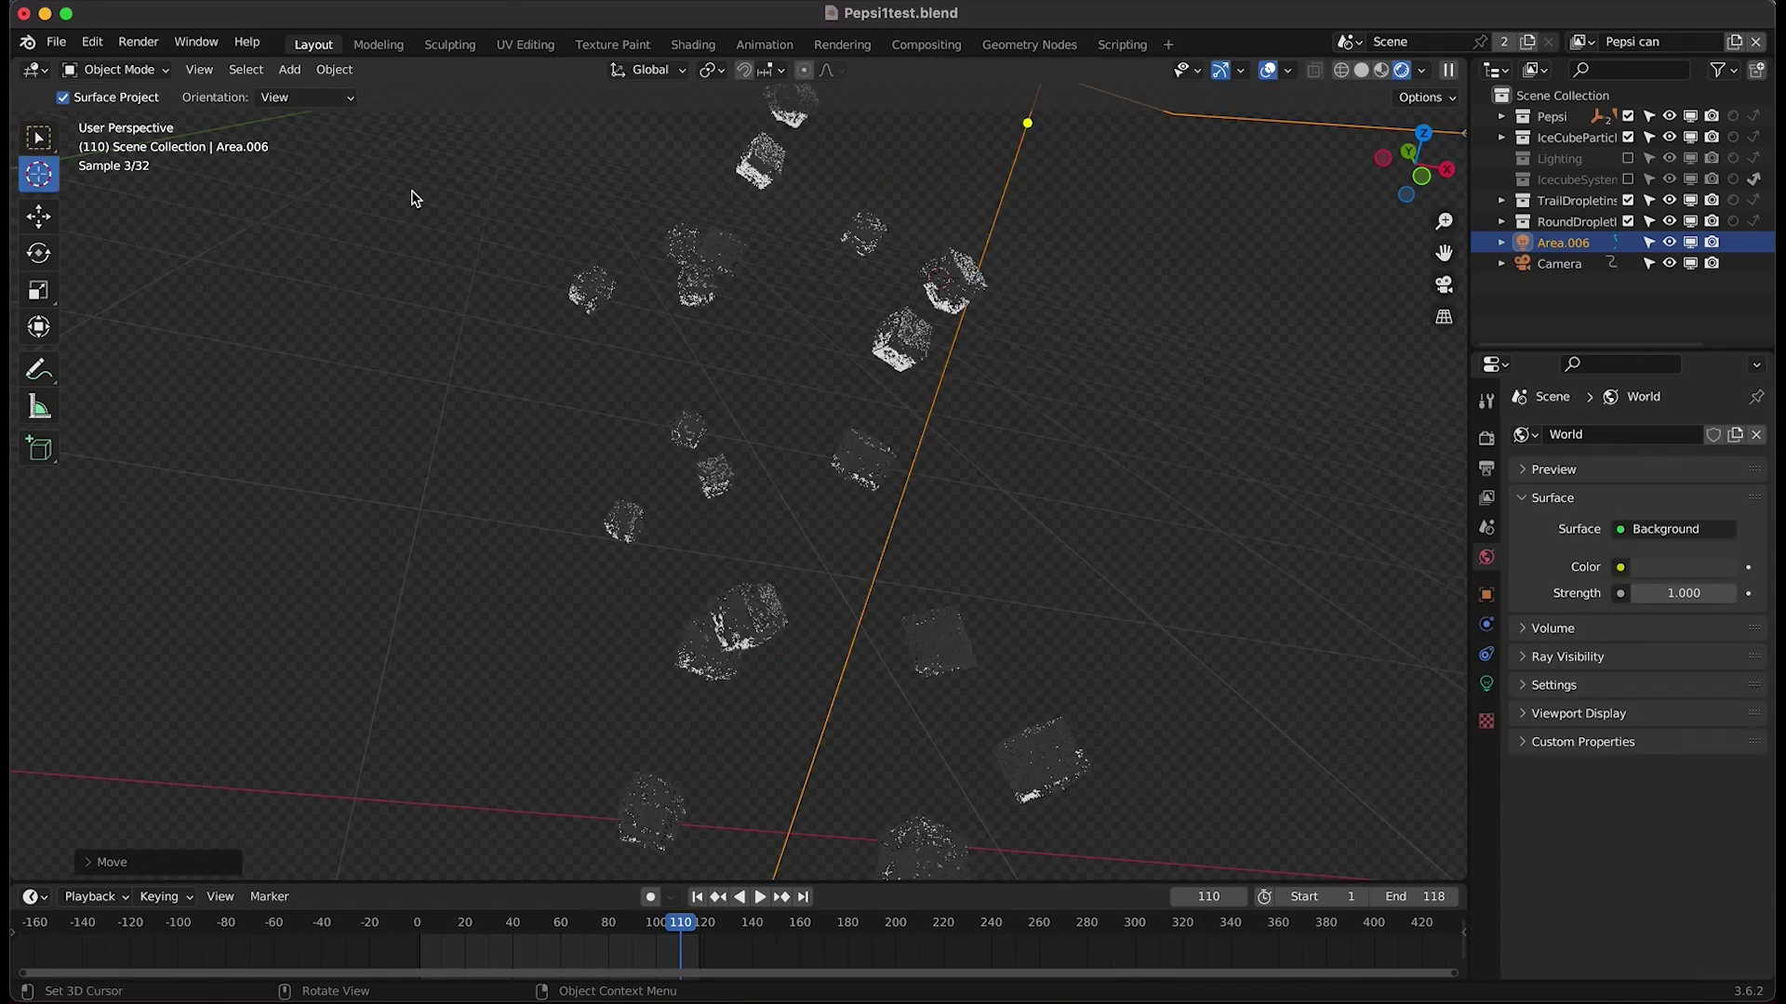
click(39, 142)
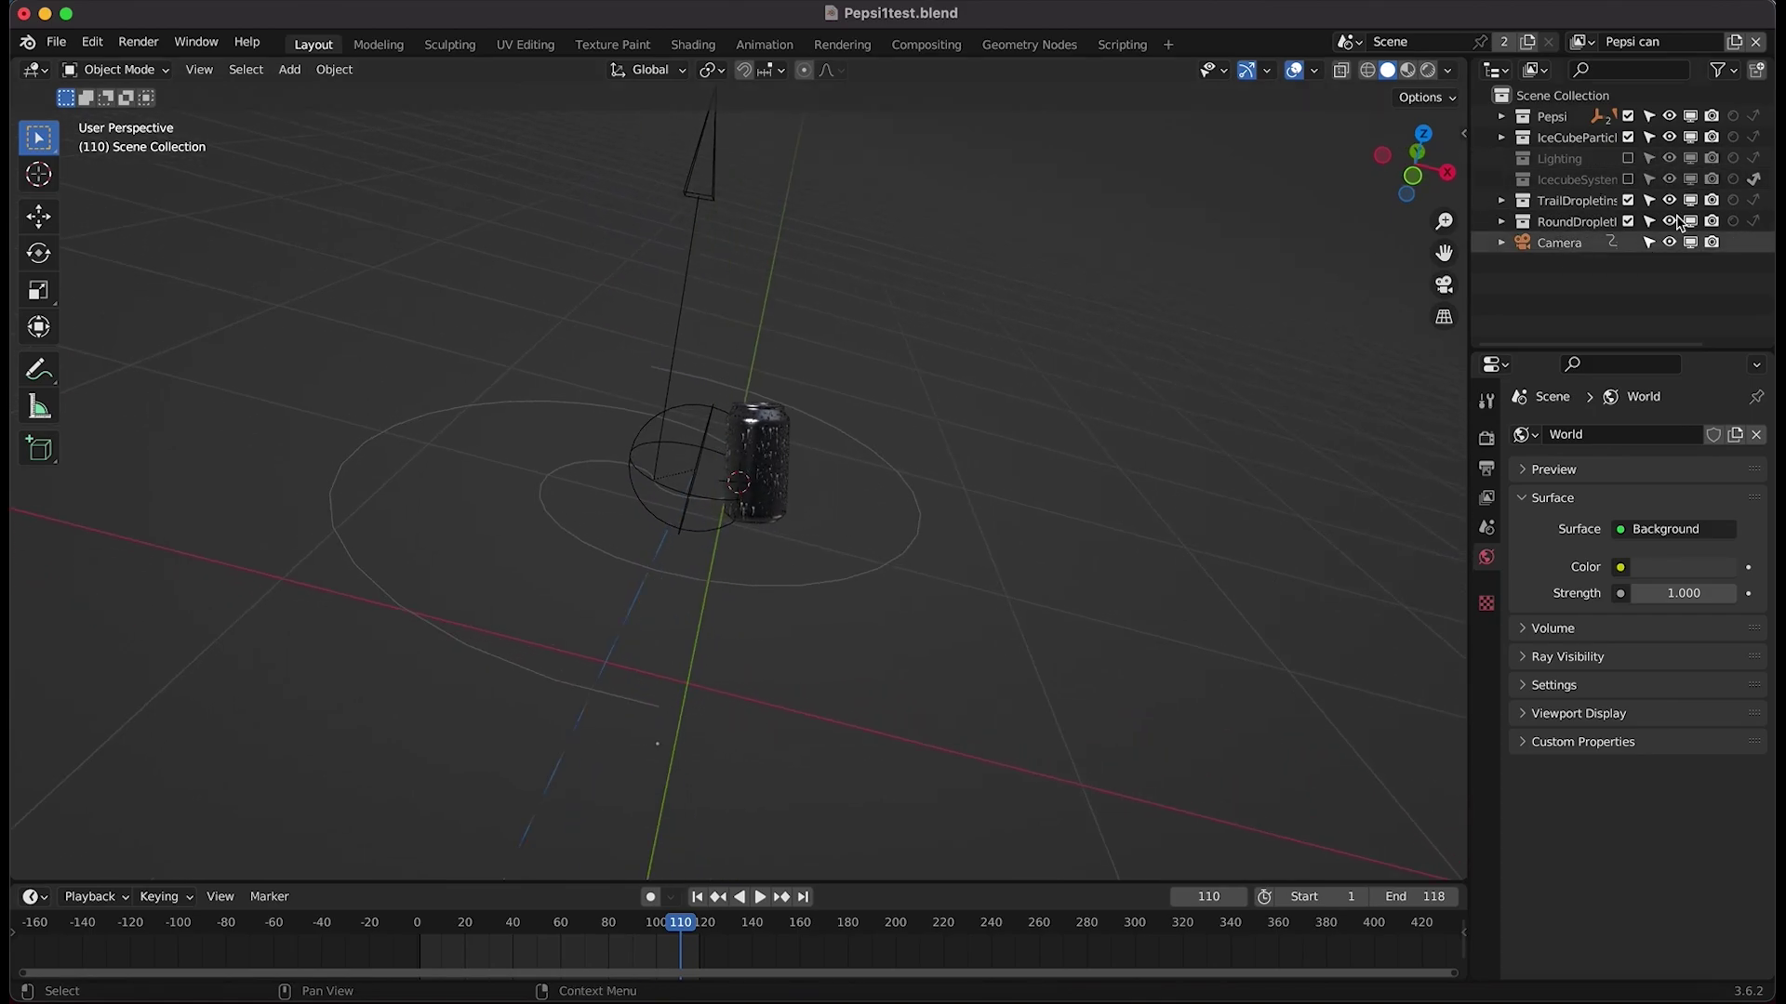
- Include the ice cube system collection in the view layer and review its emission, rotation and render particle settings
click(1586, 177)
click(1628, 179)
scroll(1132, 470, down, 3)
scroll(1133, 470, right, 10)
scroll(1133, 469, right, 10)
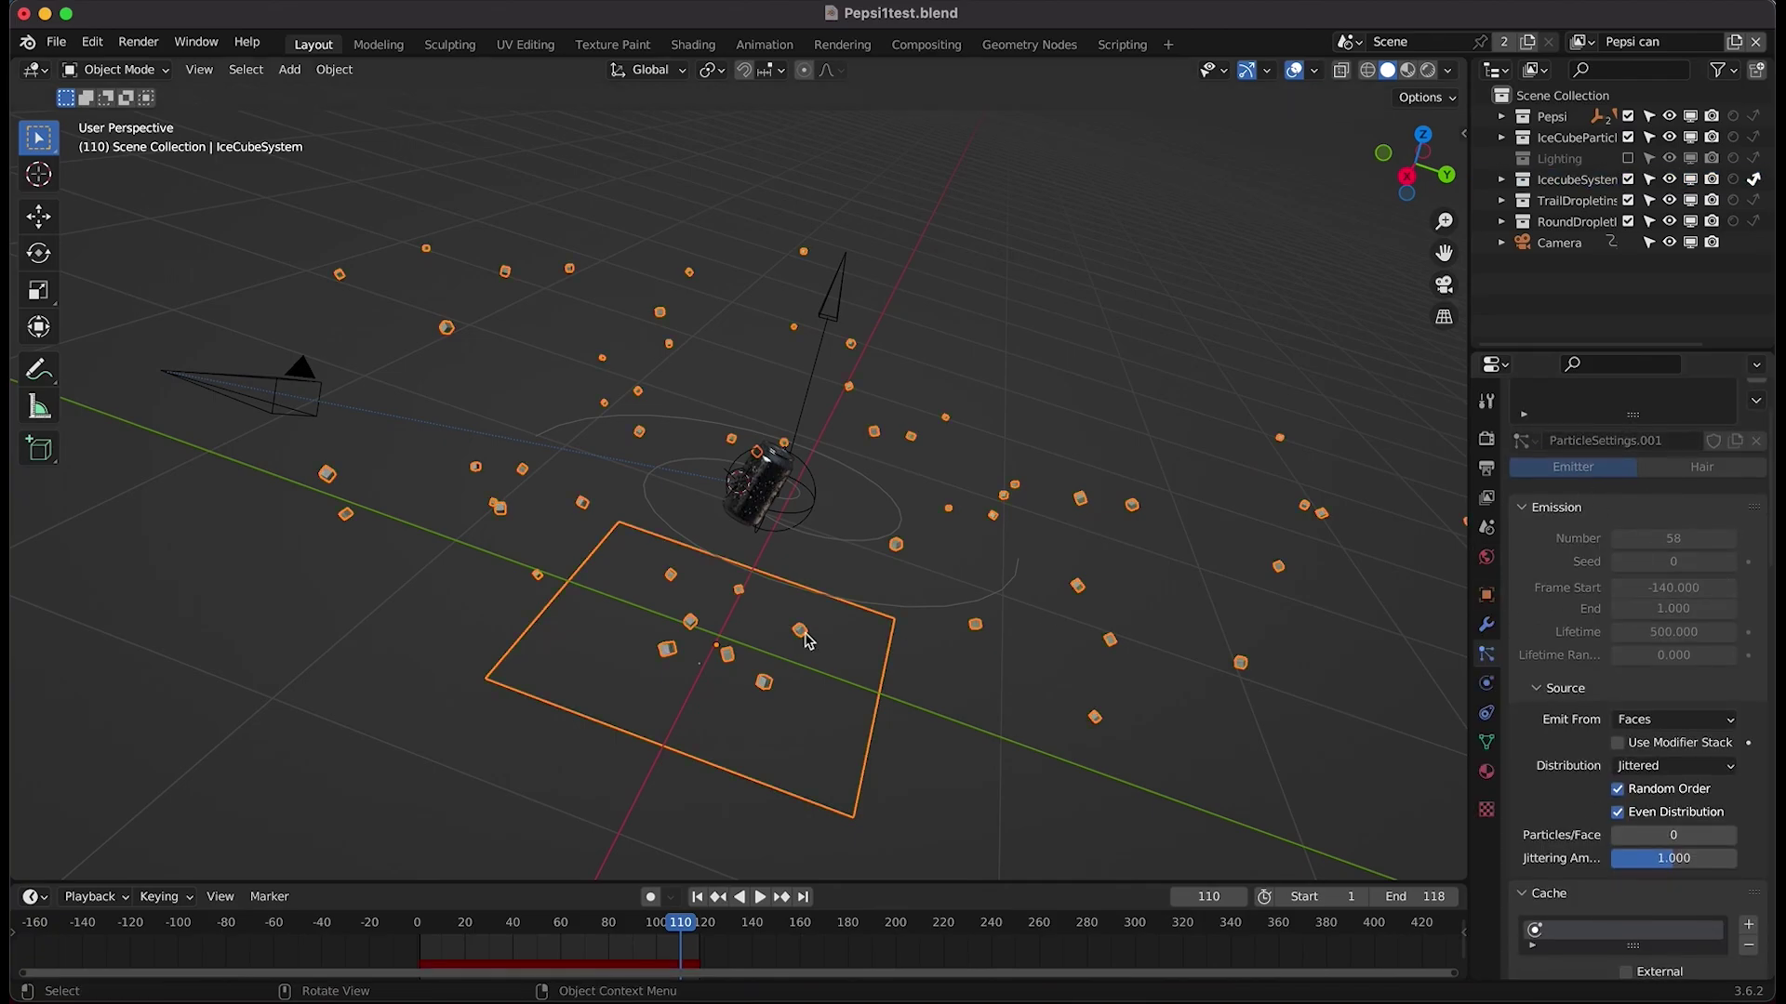
scroll(806, 640, left, 3)
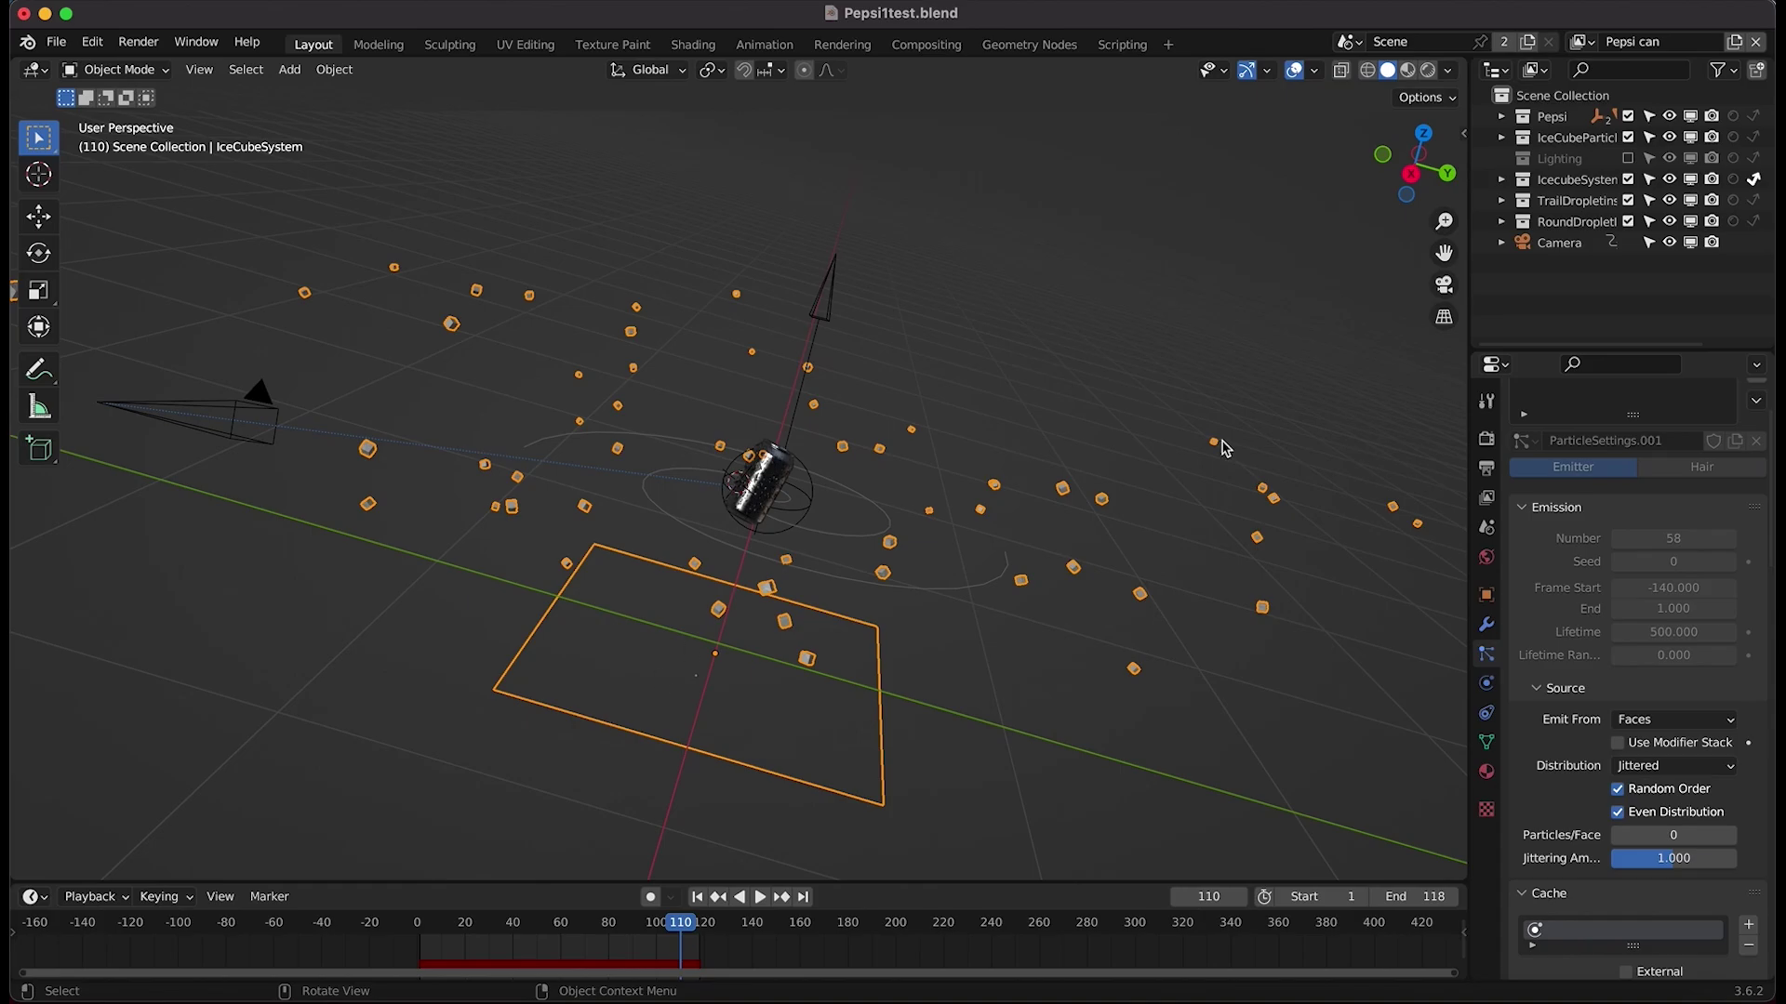
scroll(1542, 572, down, 15)
scroll(870, 570, up, 4)
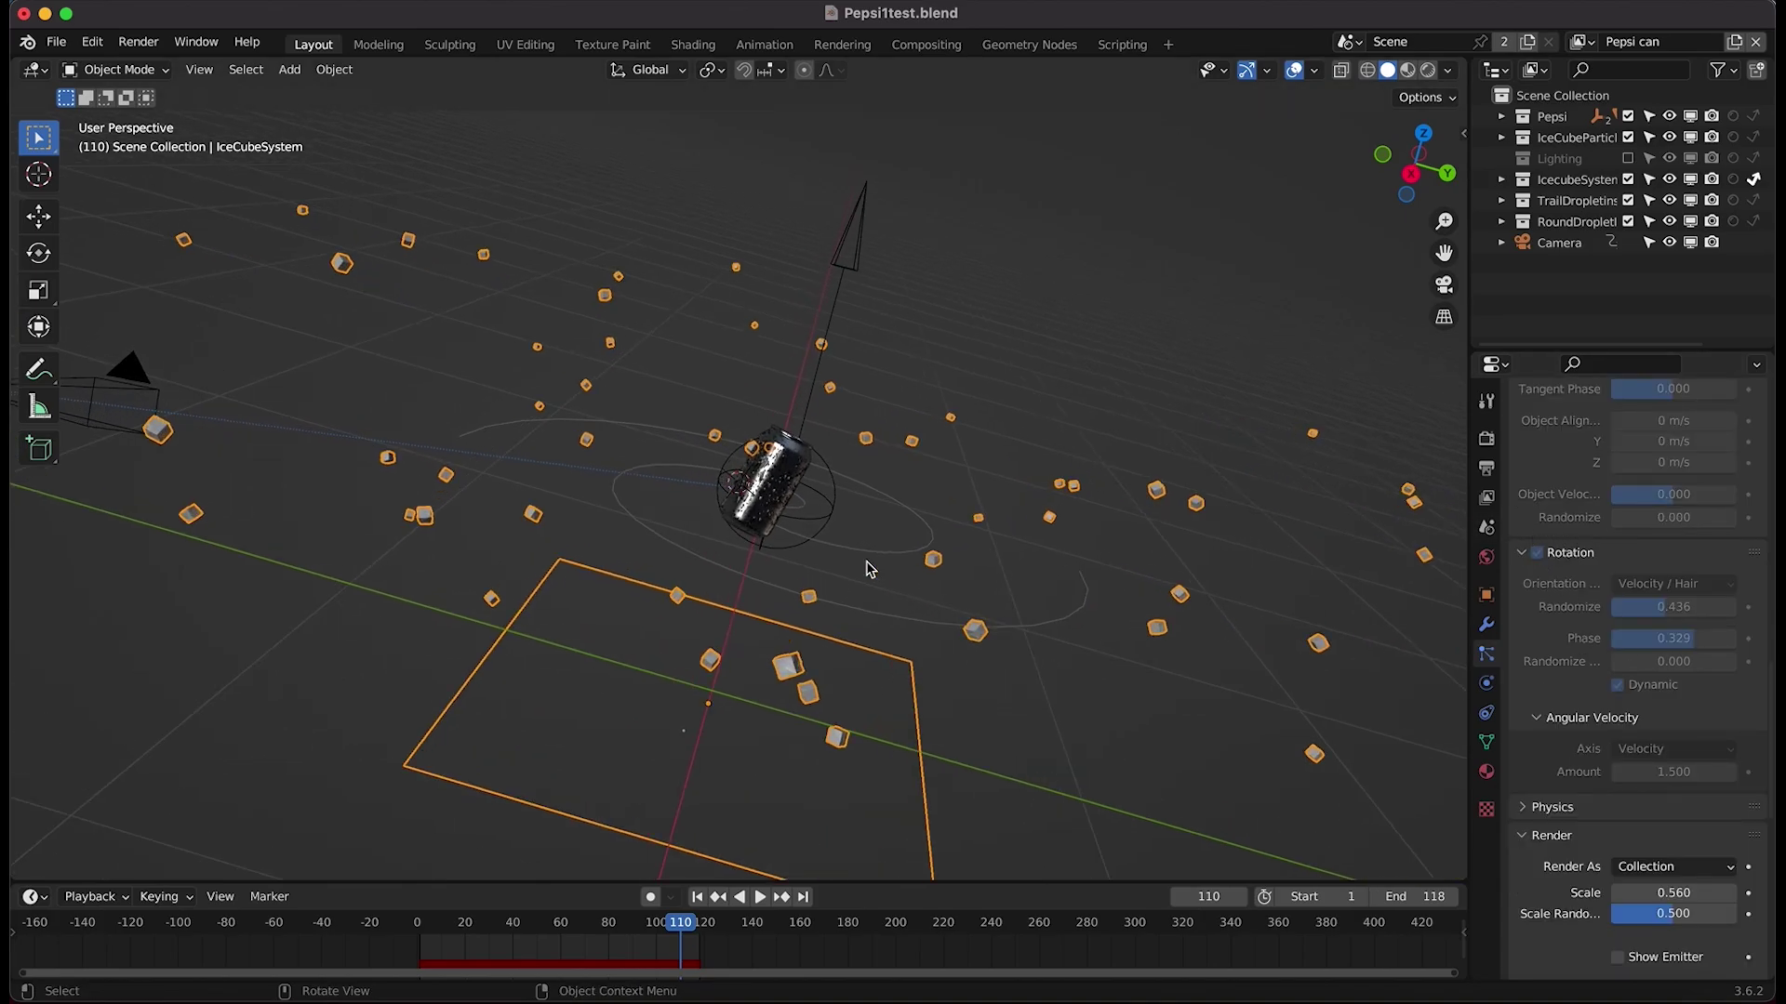
- Play the animation to examine how the ice cube particles move around the can, pausing for a closer view
key(space)
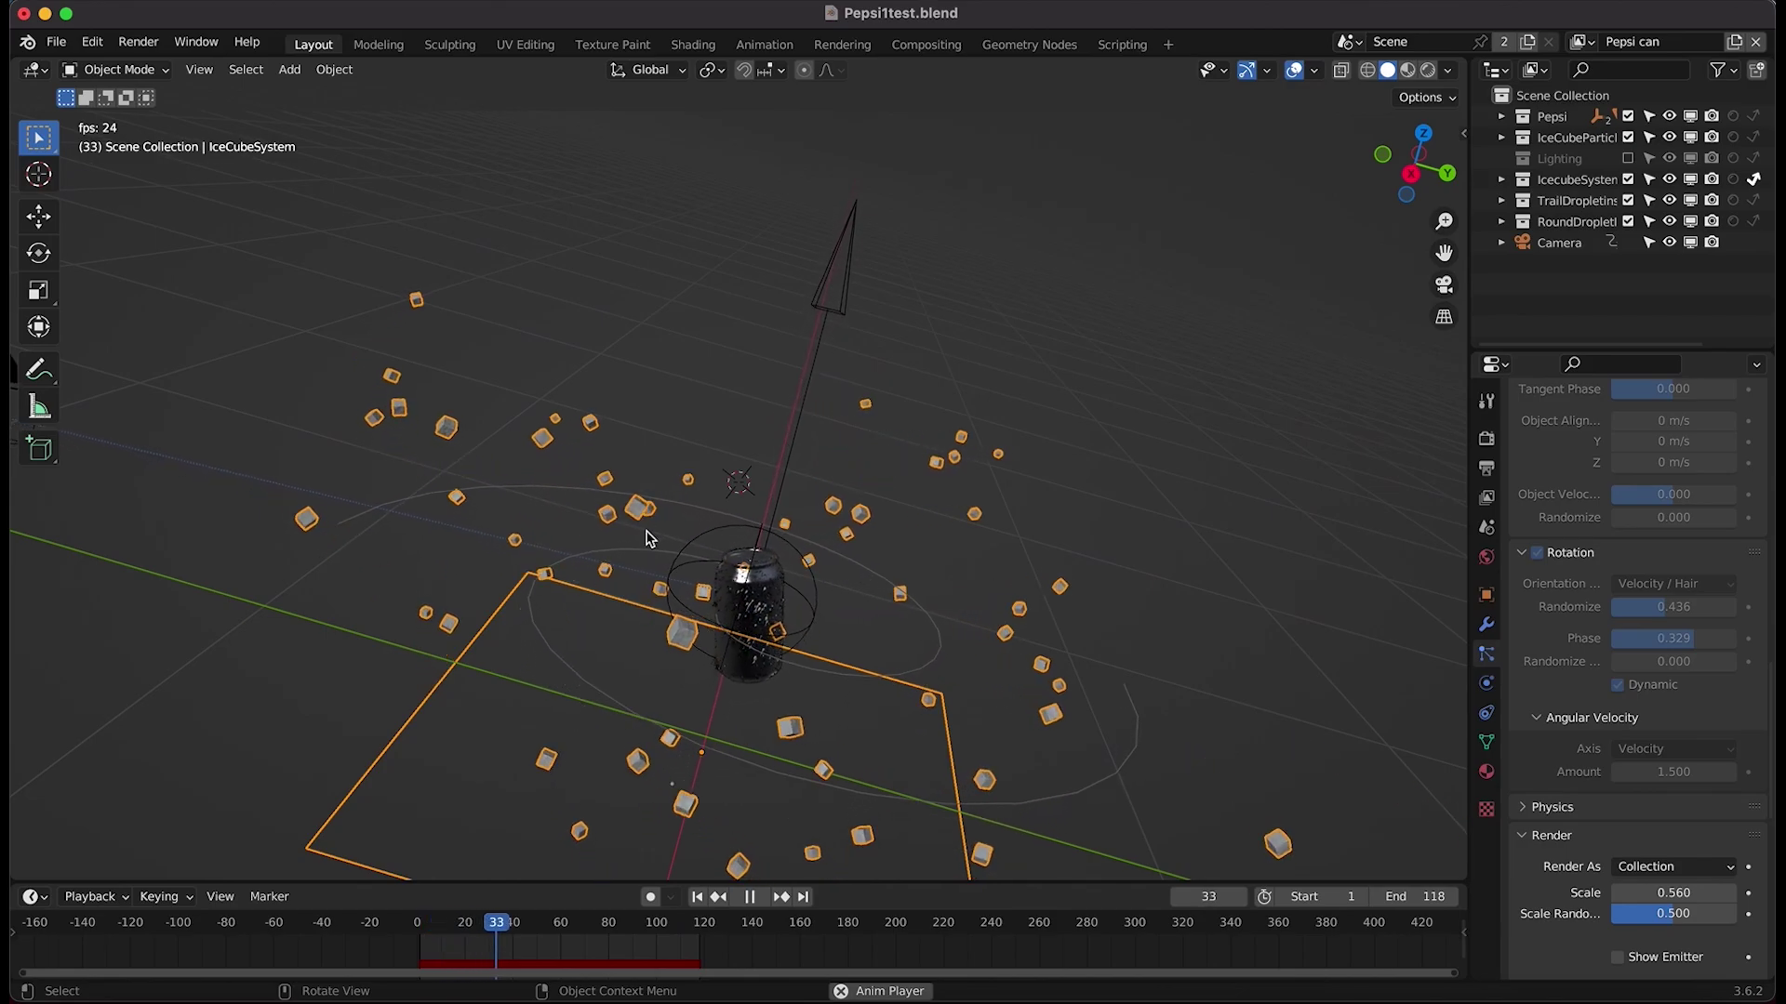
key(space)
scroll(539, 486, up, 2)
shift+middle_drag(574, 458, 600, 445)
shift+scroll(598, 444, down, 3)
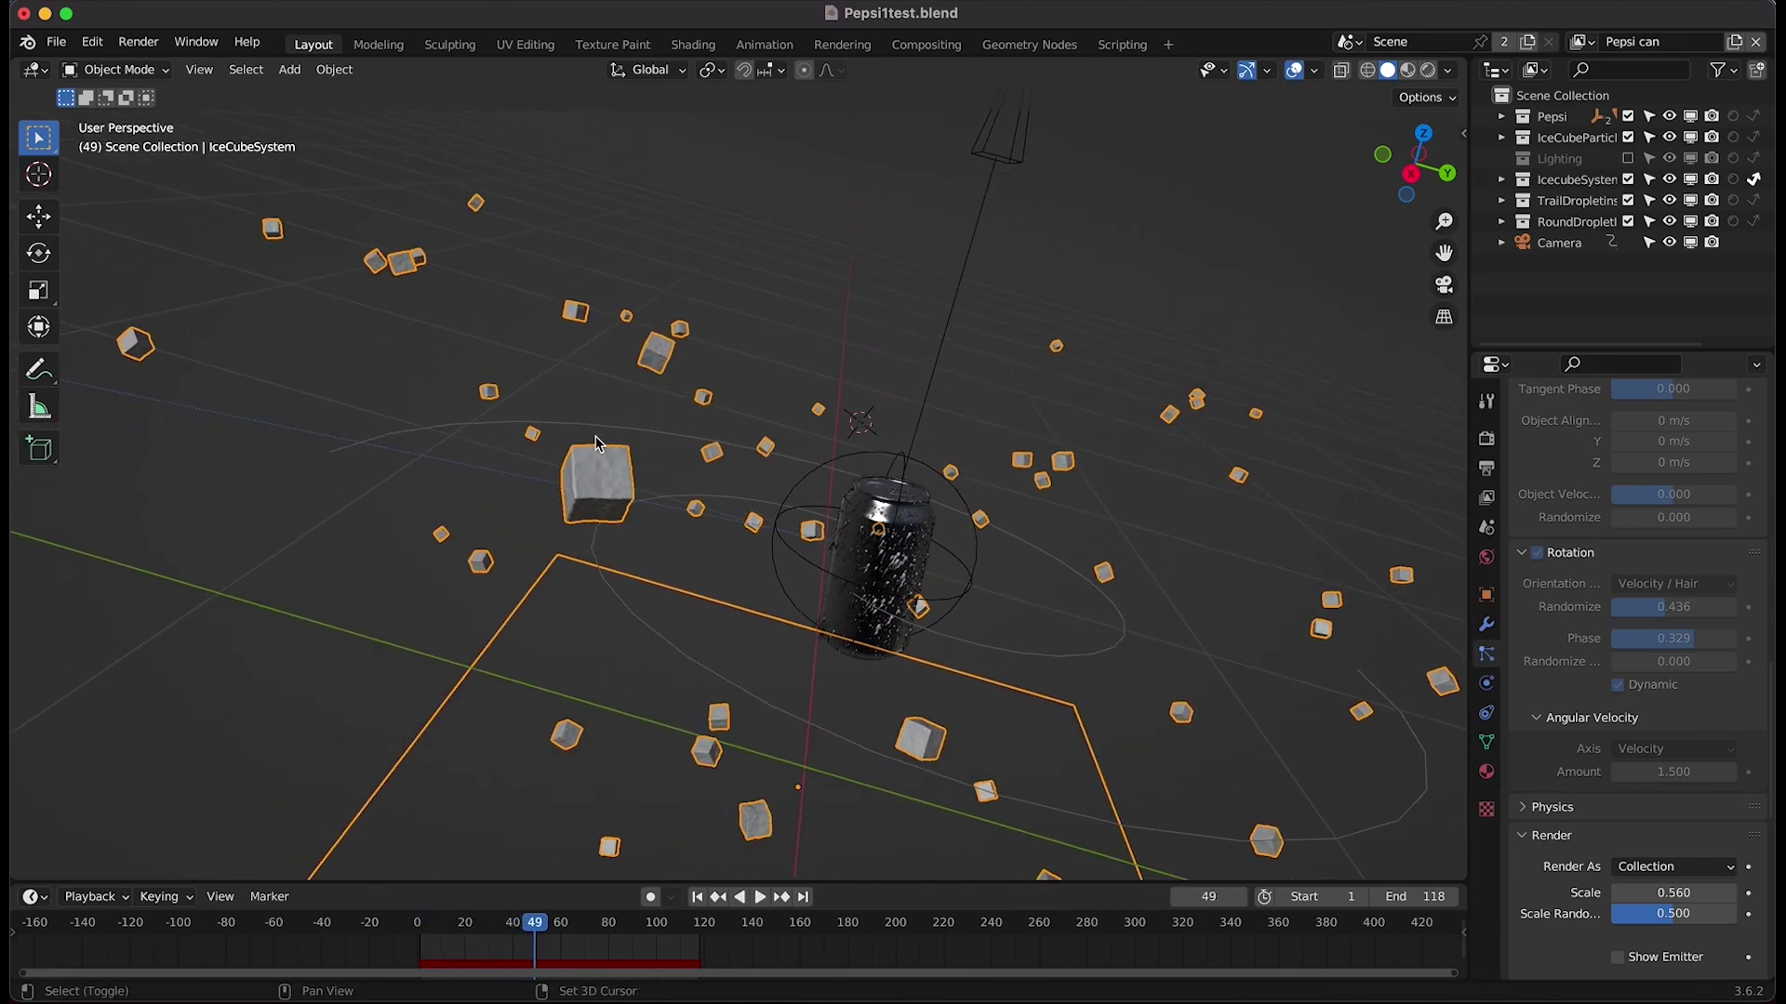
key(space)
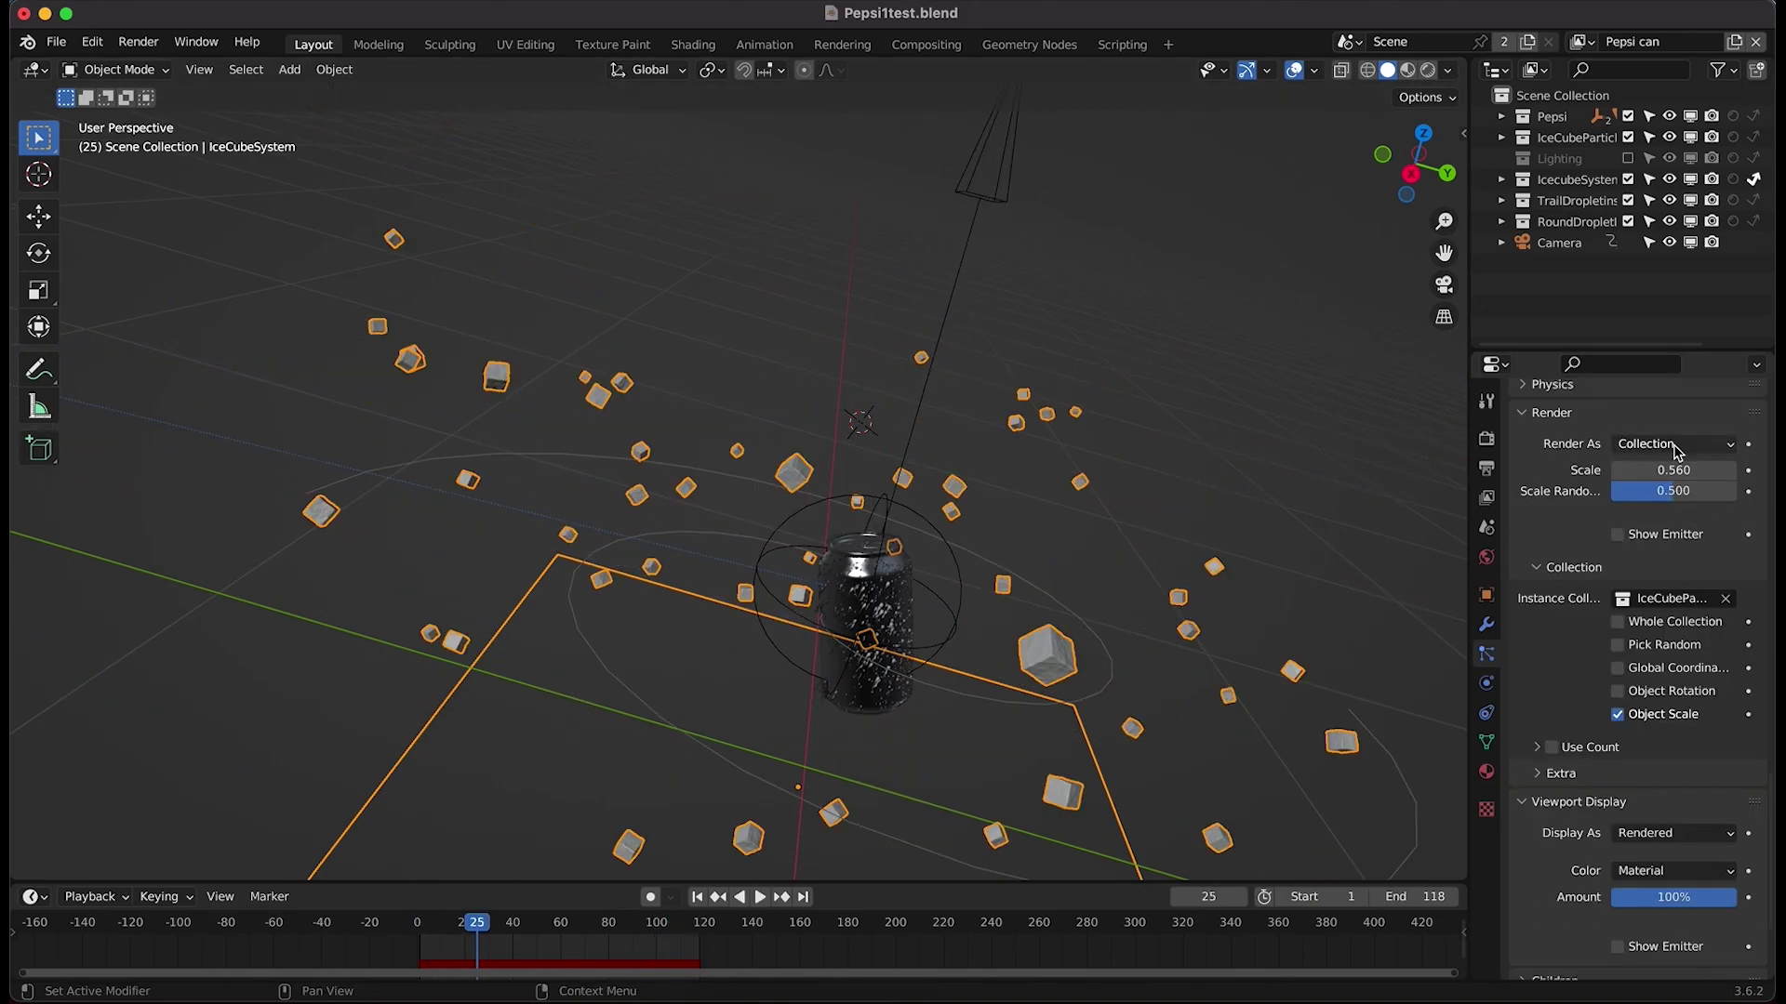
- Examine the particle system's Render As choices and the IceCubeParticles instance collection, keeping both settings
click(1676, 448)
click(1674, 447)
click(1654, 600)
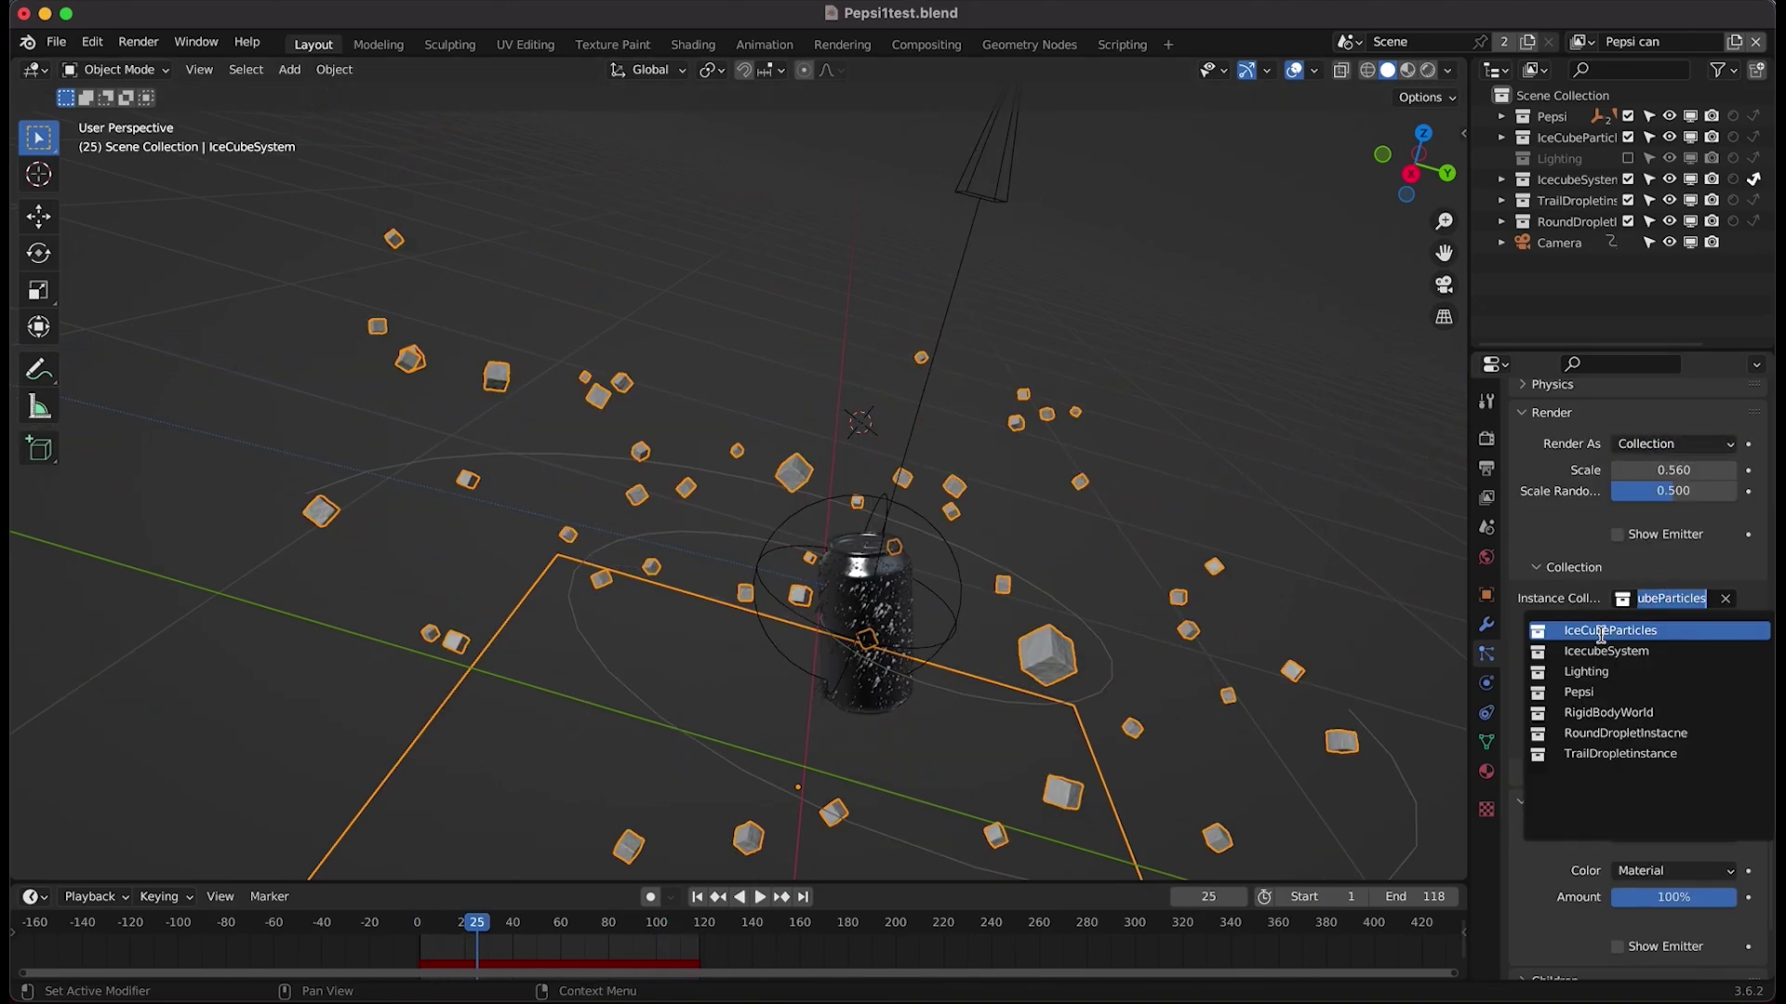
click(1606, 598)
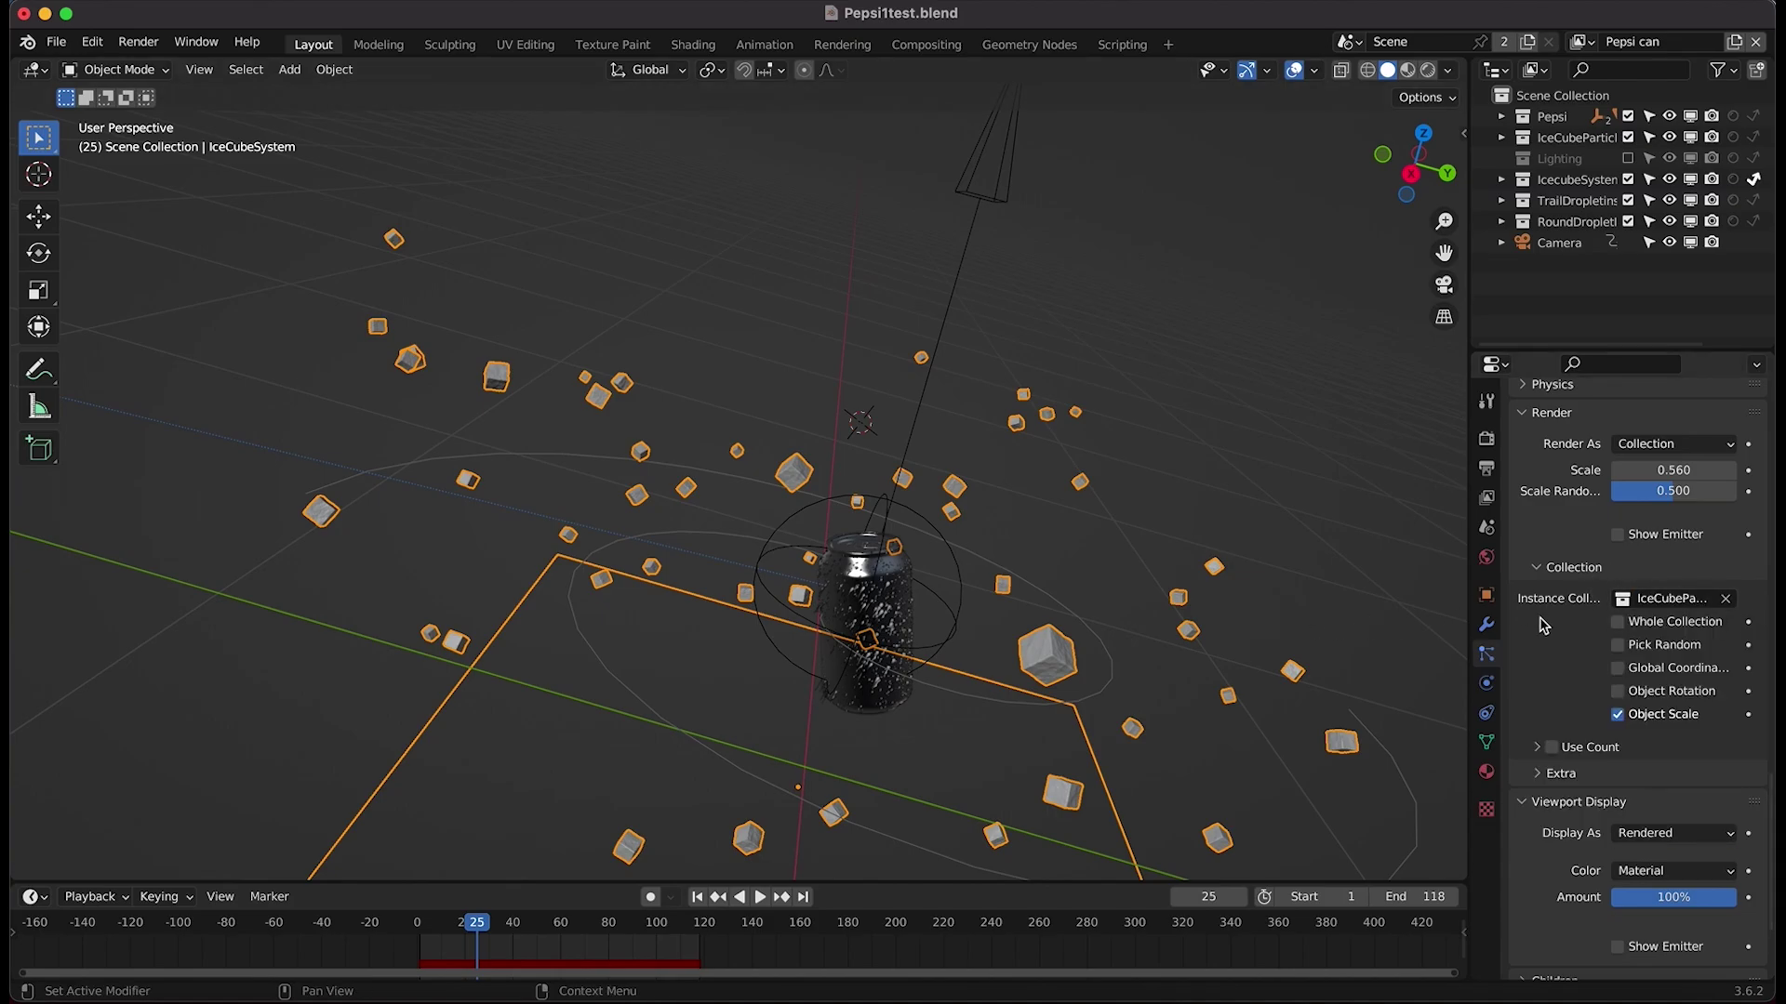
- Try rendering the particles as Halo and play the animation with them
click(1681, 505)
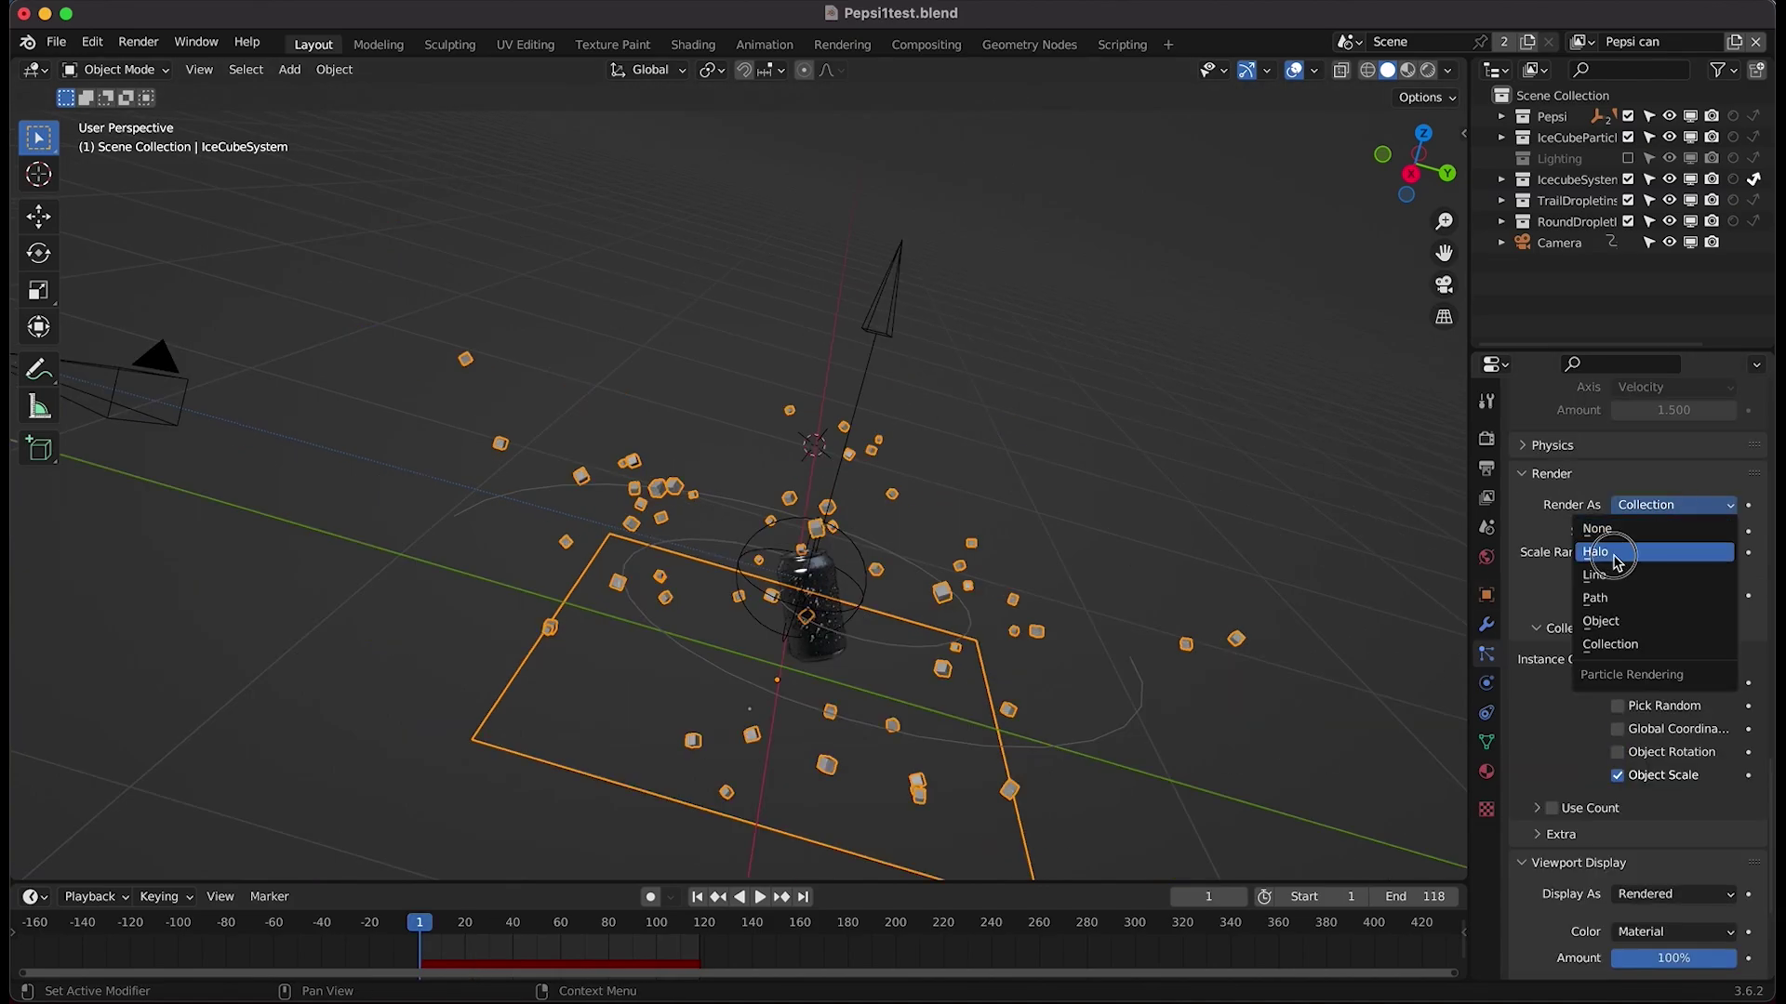
click(1615, 553)
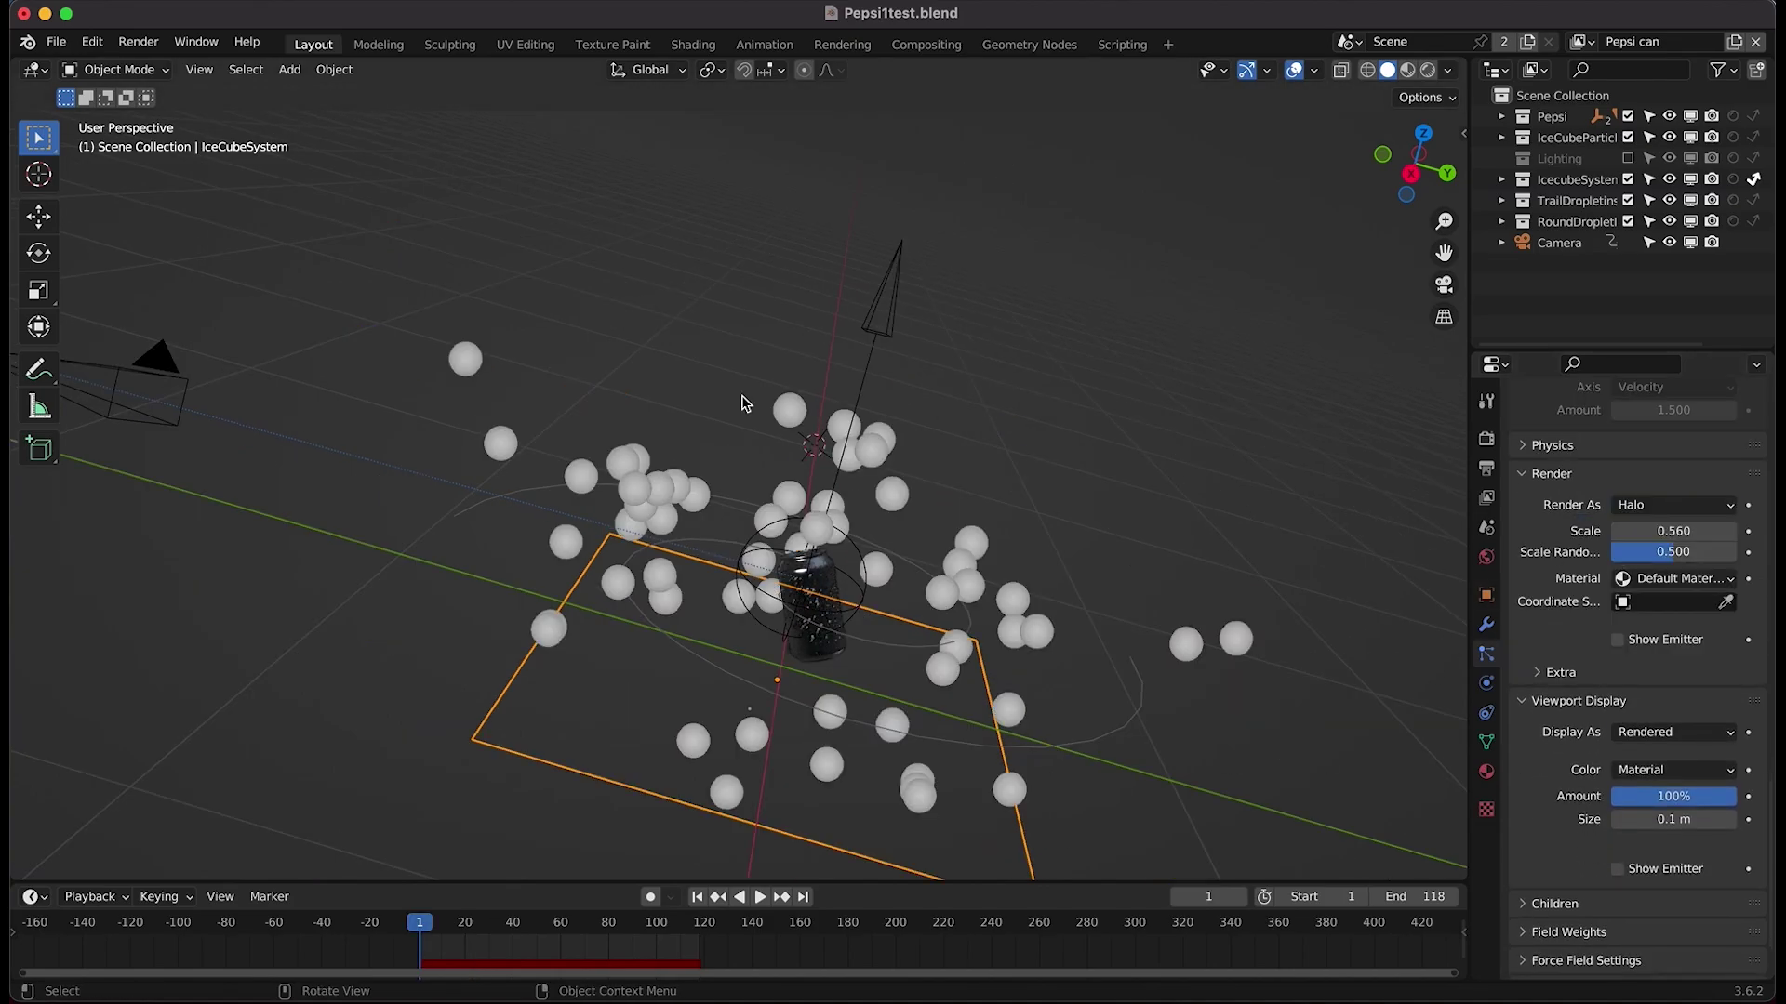
key(space)
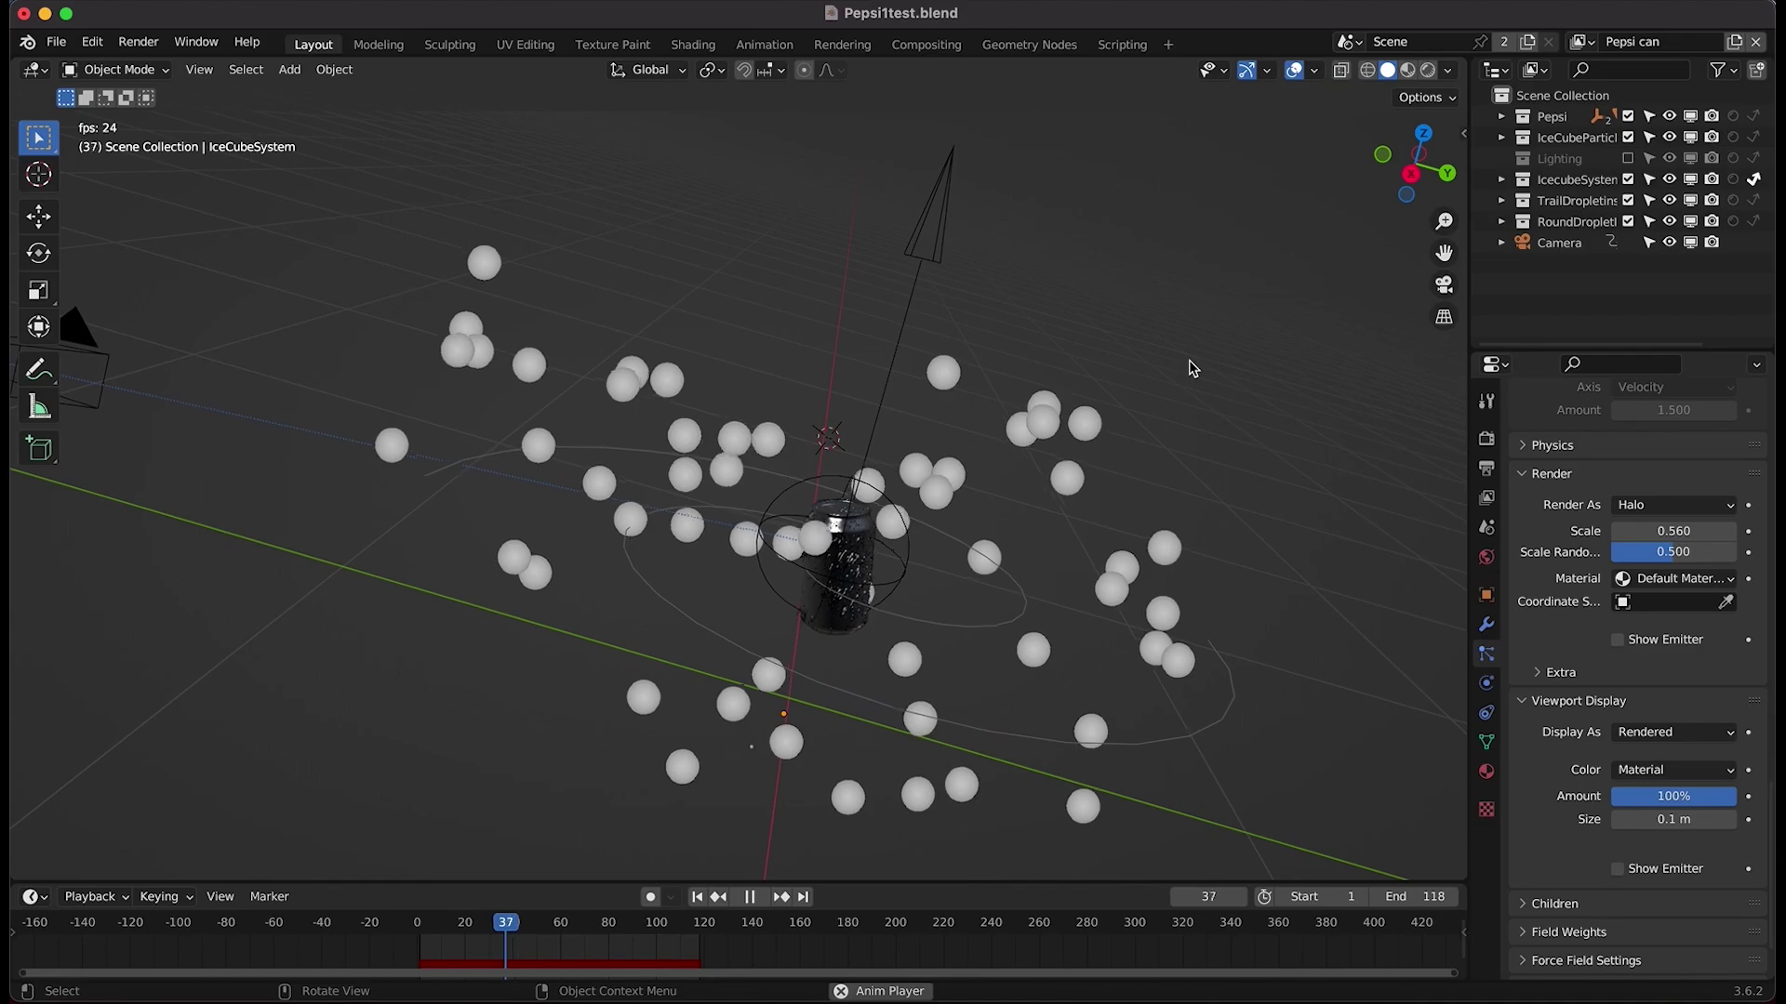
key(space)
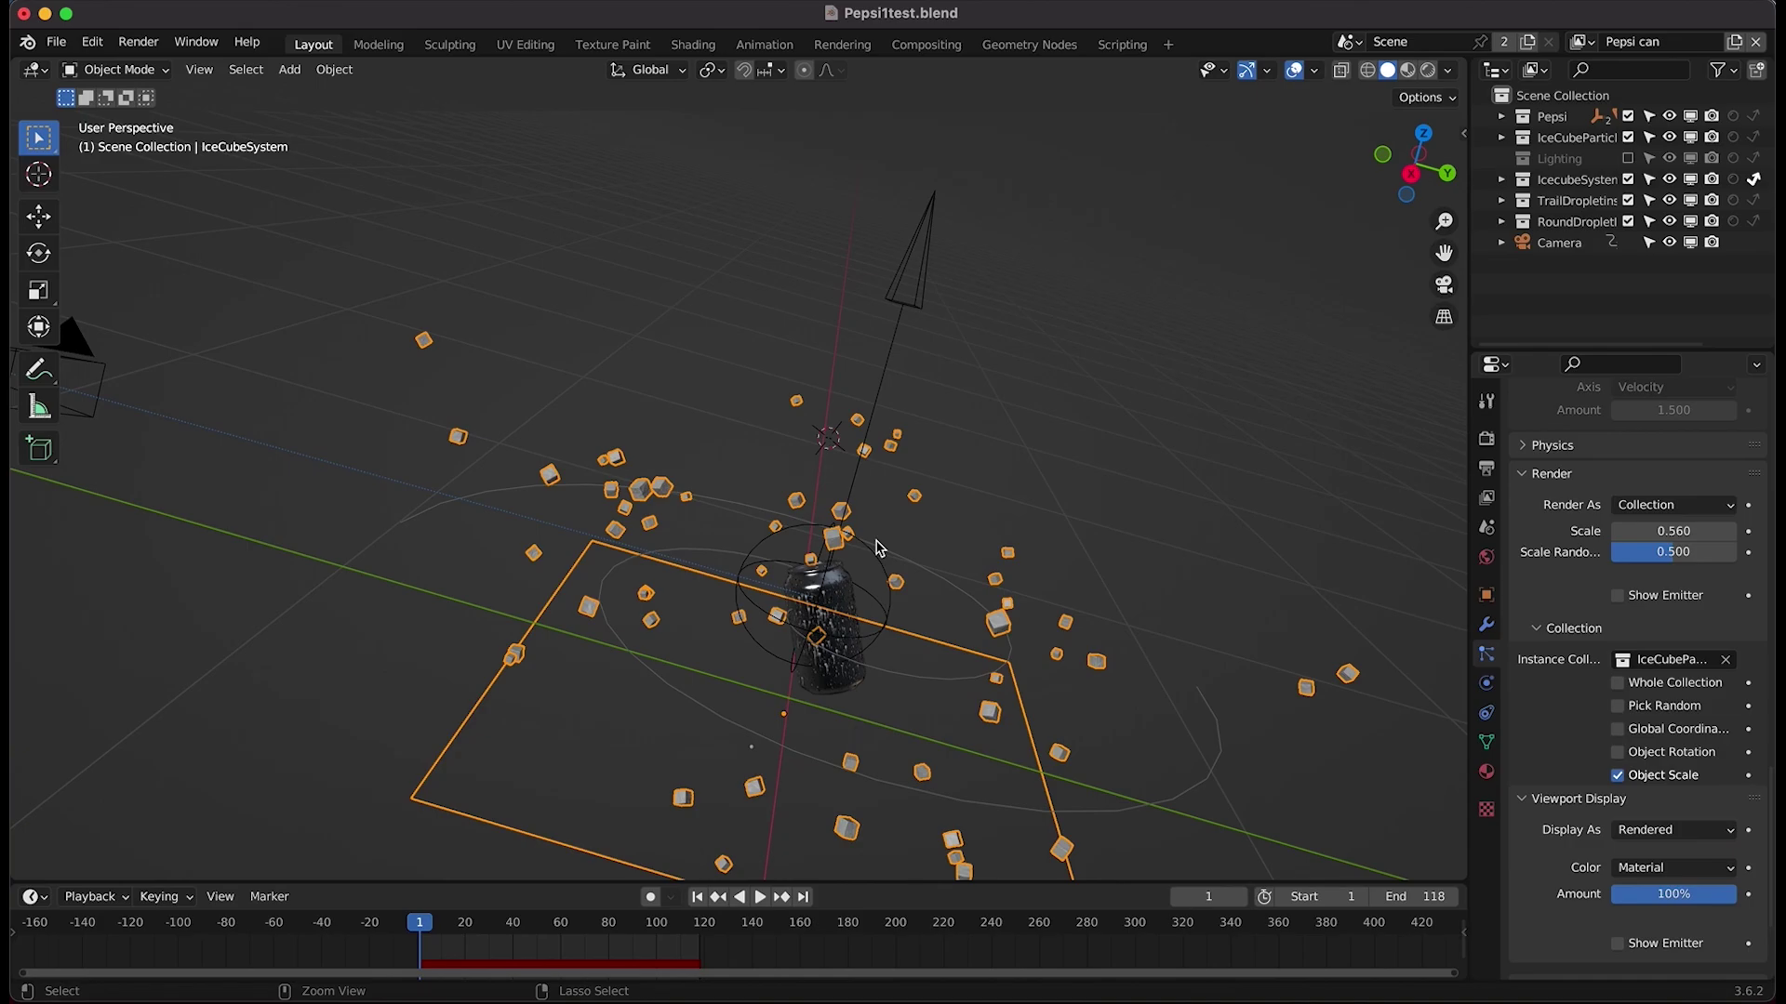
- Play the animation with the ice cubes from the first frame, stop at frame 33 and view them from the side
key(space)
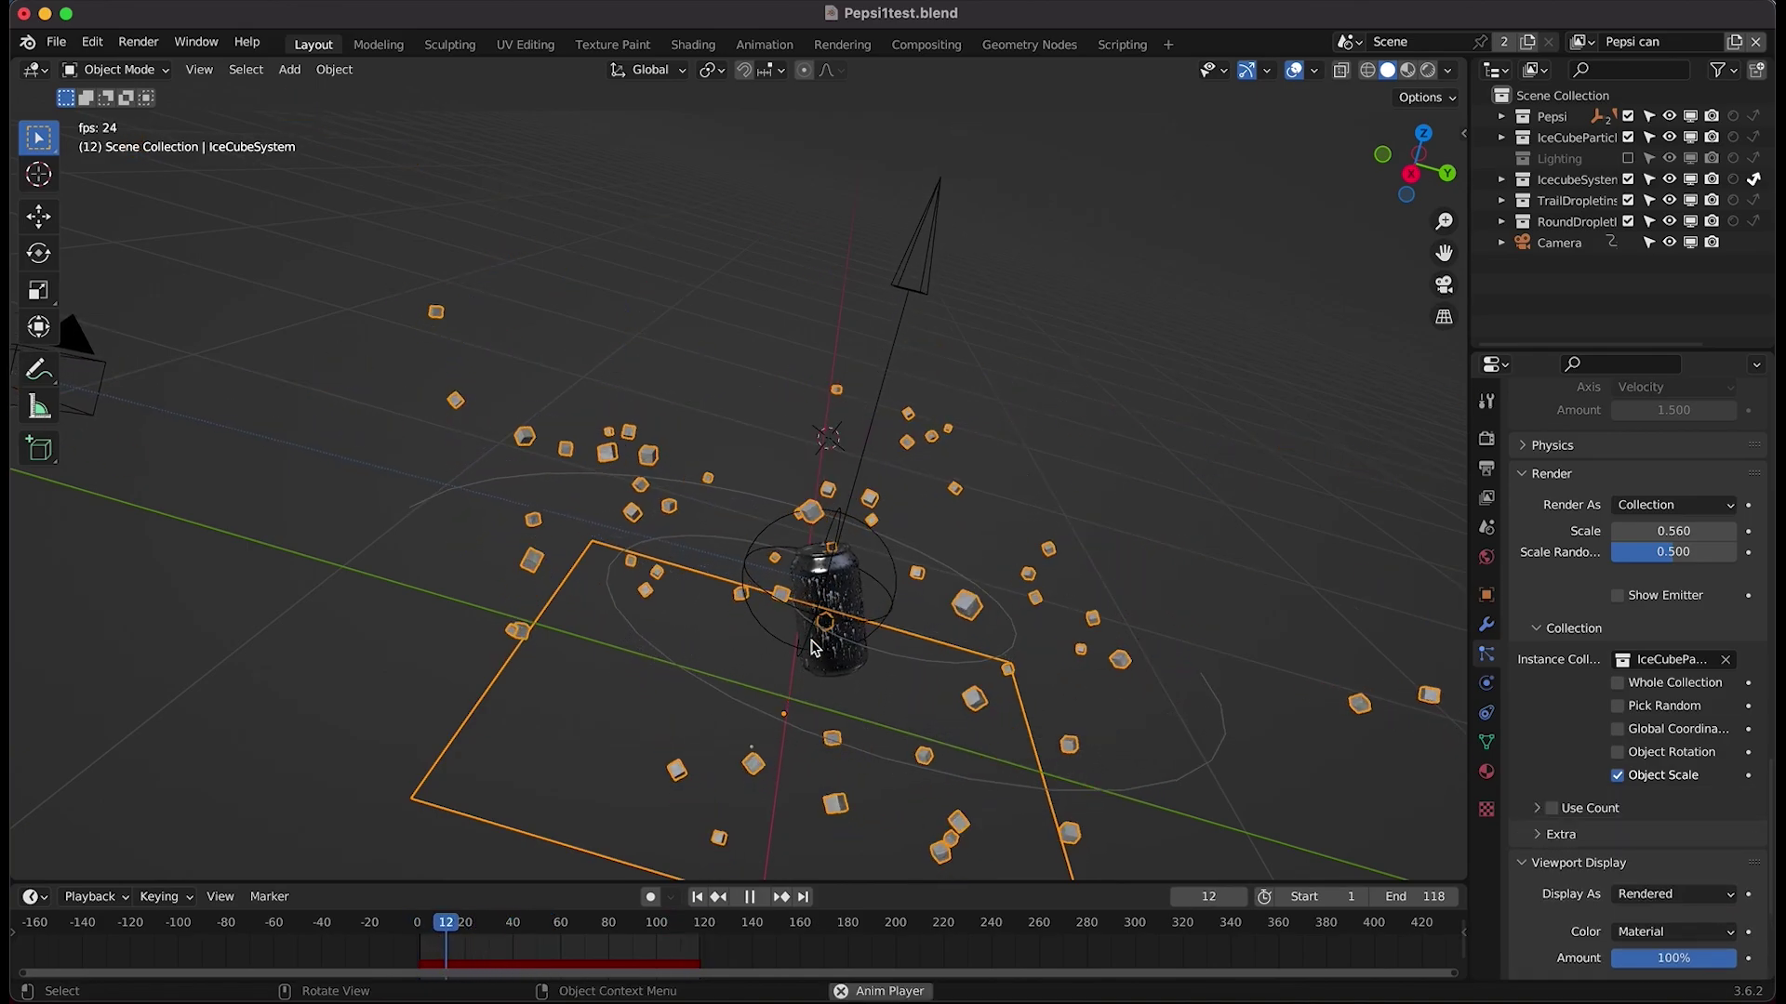
key(space)
scroll(1058, 692, right, 10)
scroll(1058, 692, up, 5)
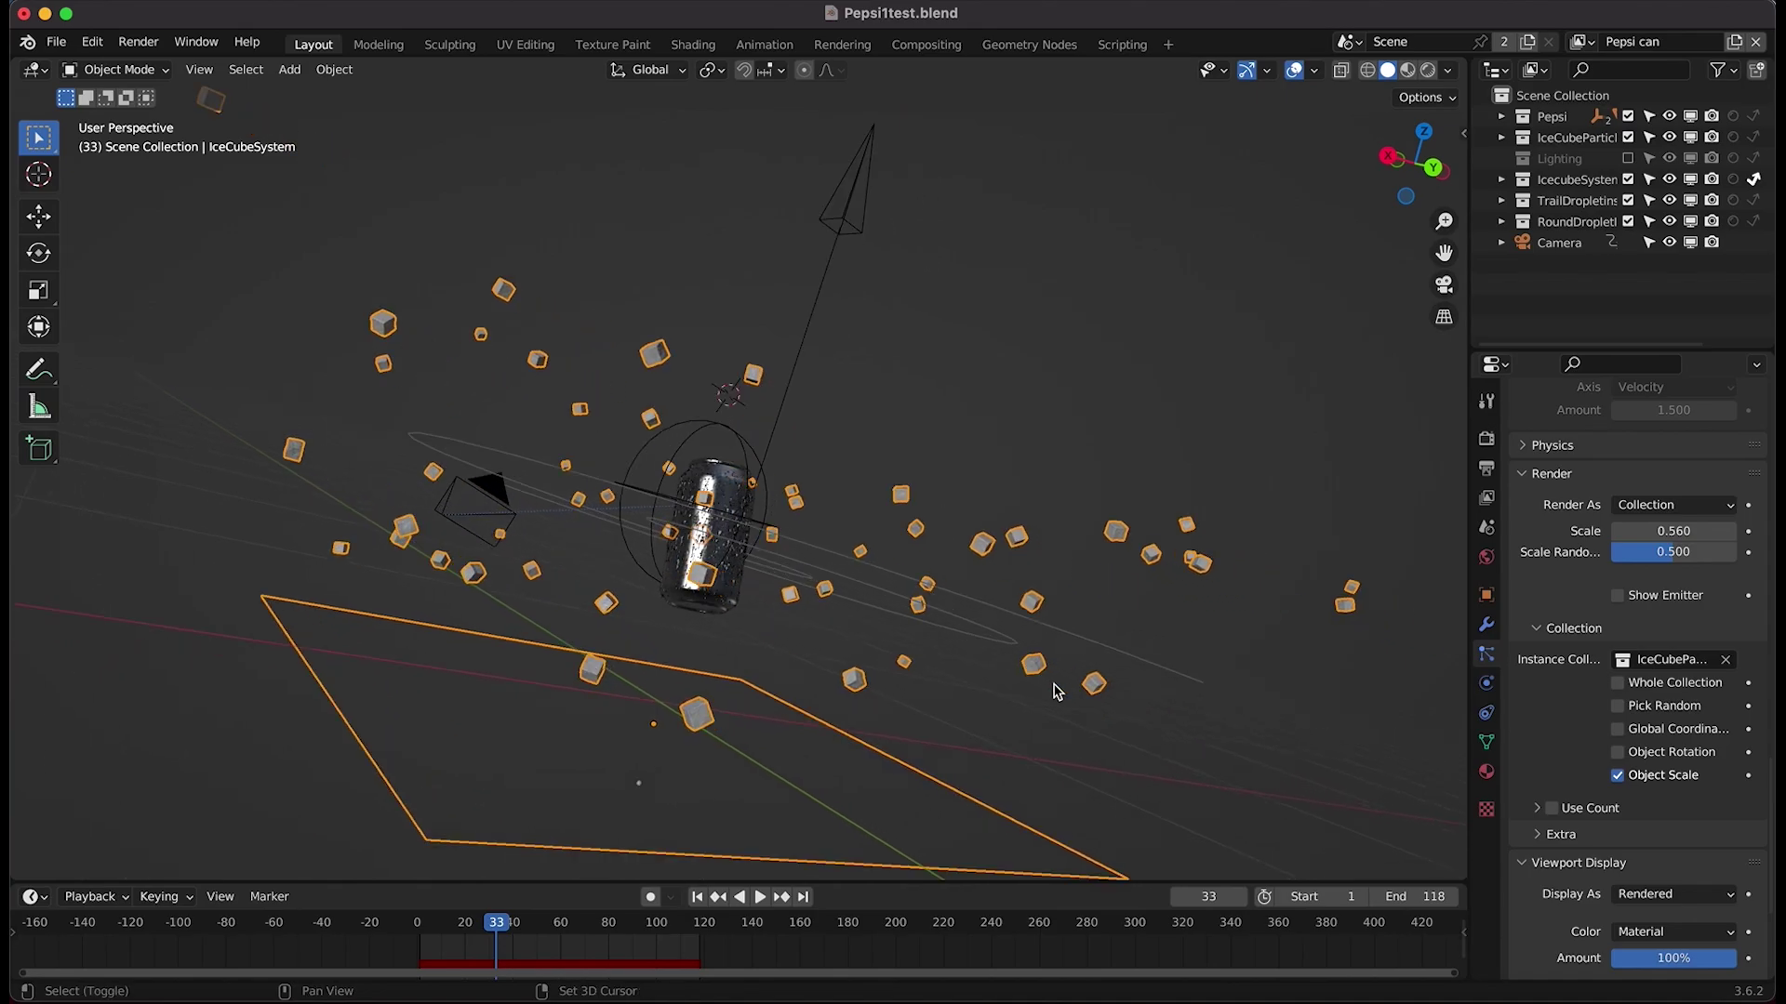
- Select the vortex force field around the can and open its physics settings
click(795, 428)
scroll(625, 460, left, 10)
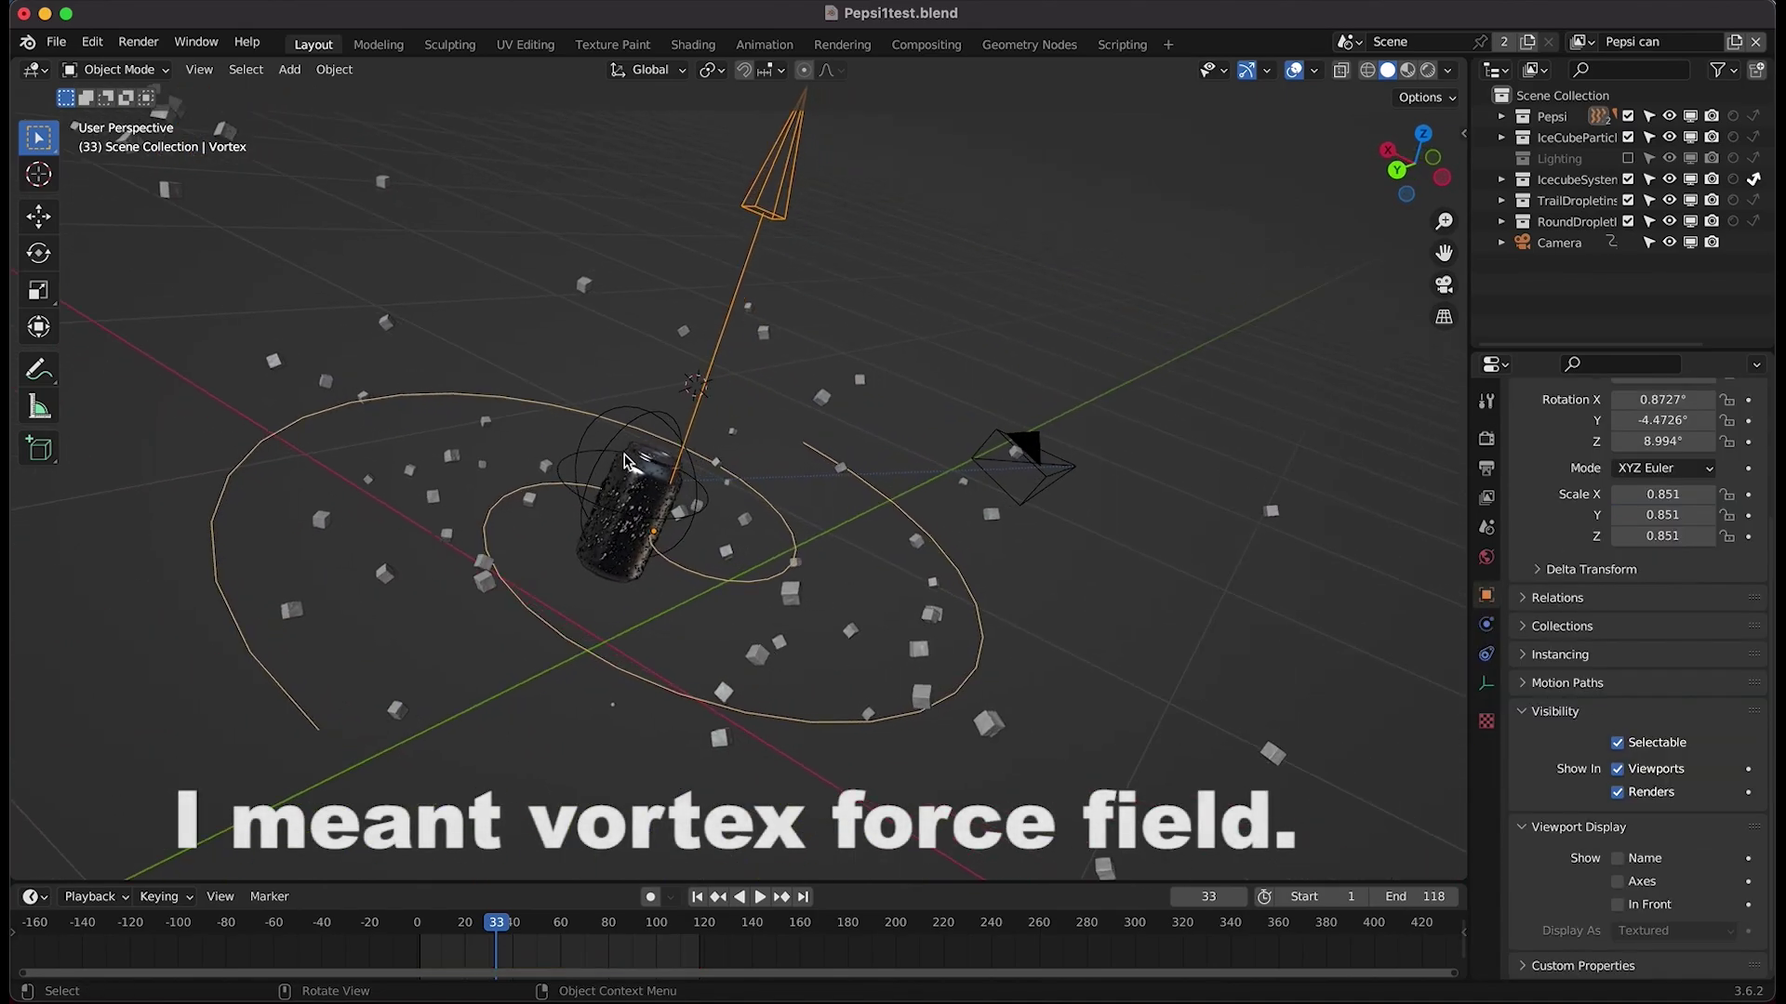
scroll(625, 461, right, 5)
scroll(615, 522, left, 15)
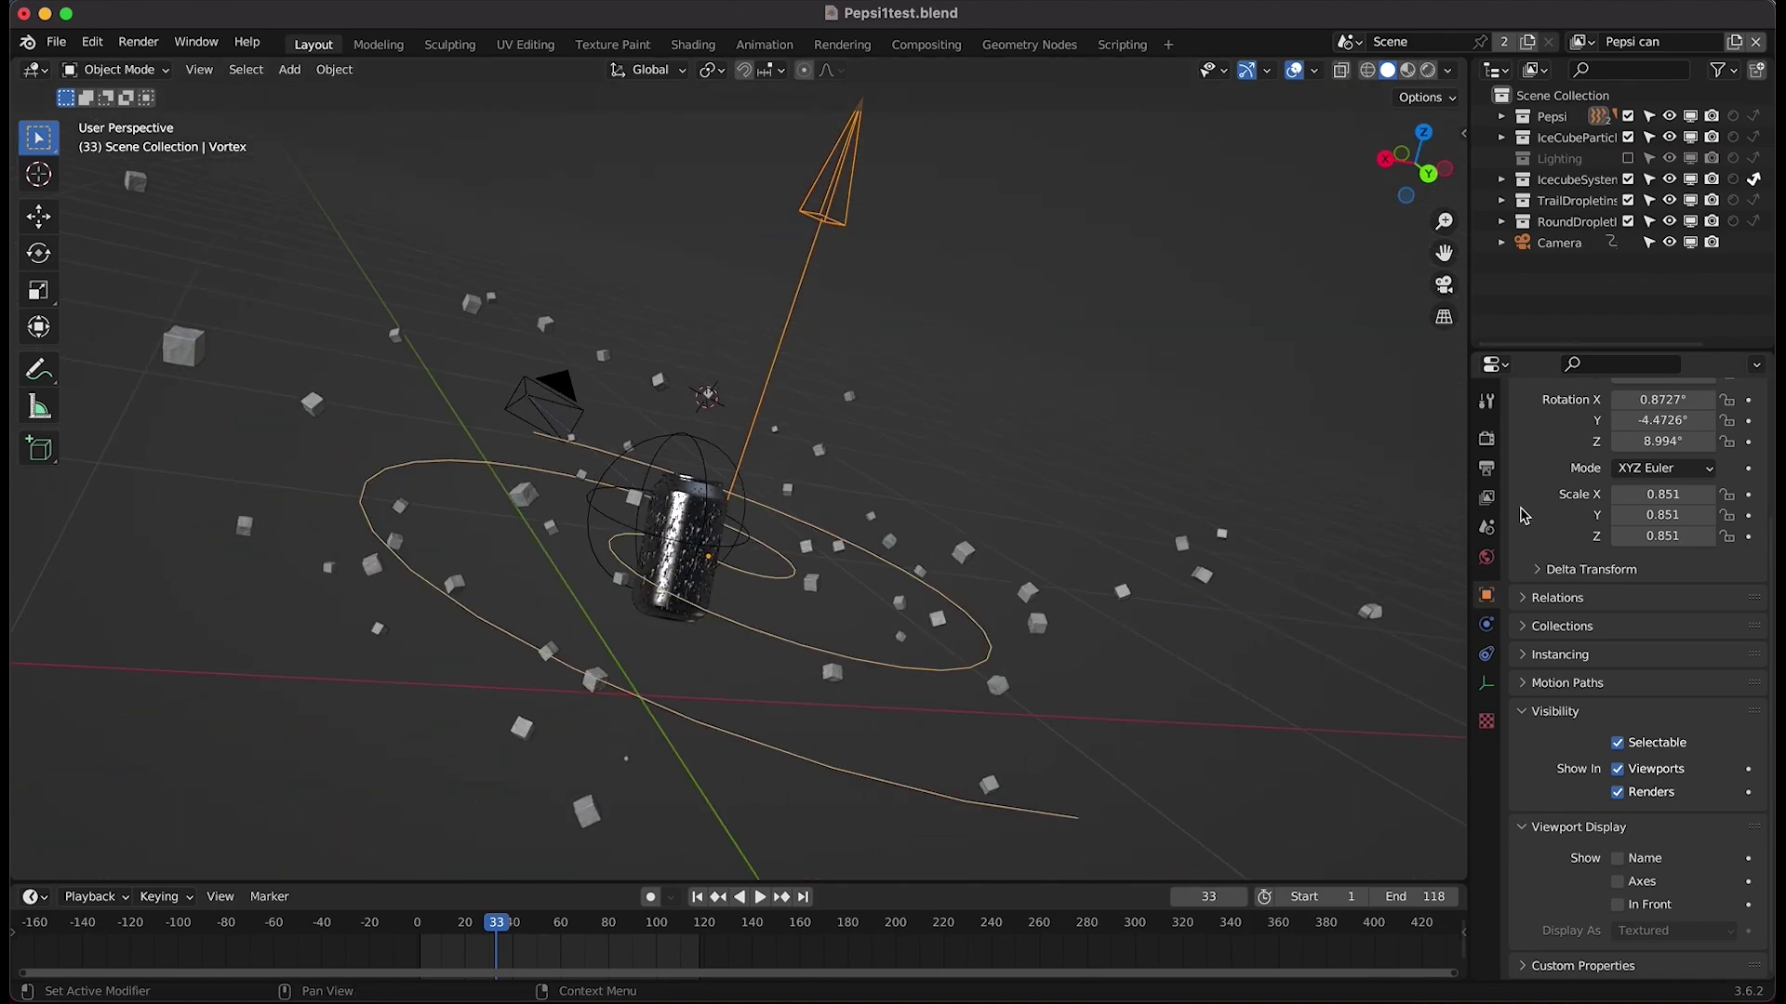
click(1485, 630)
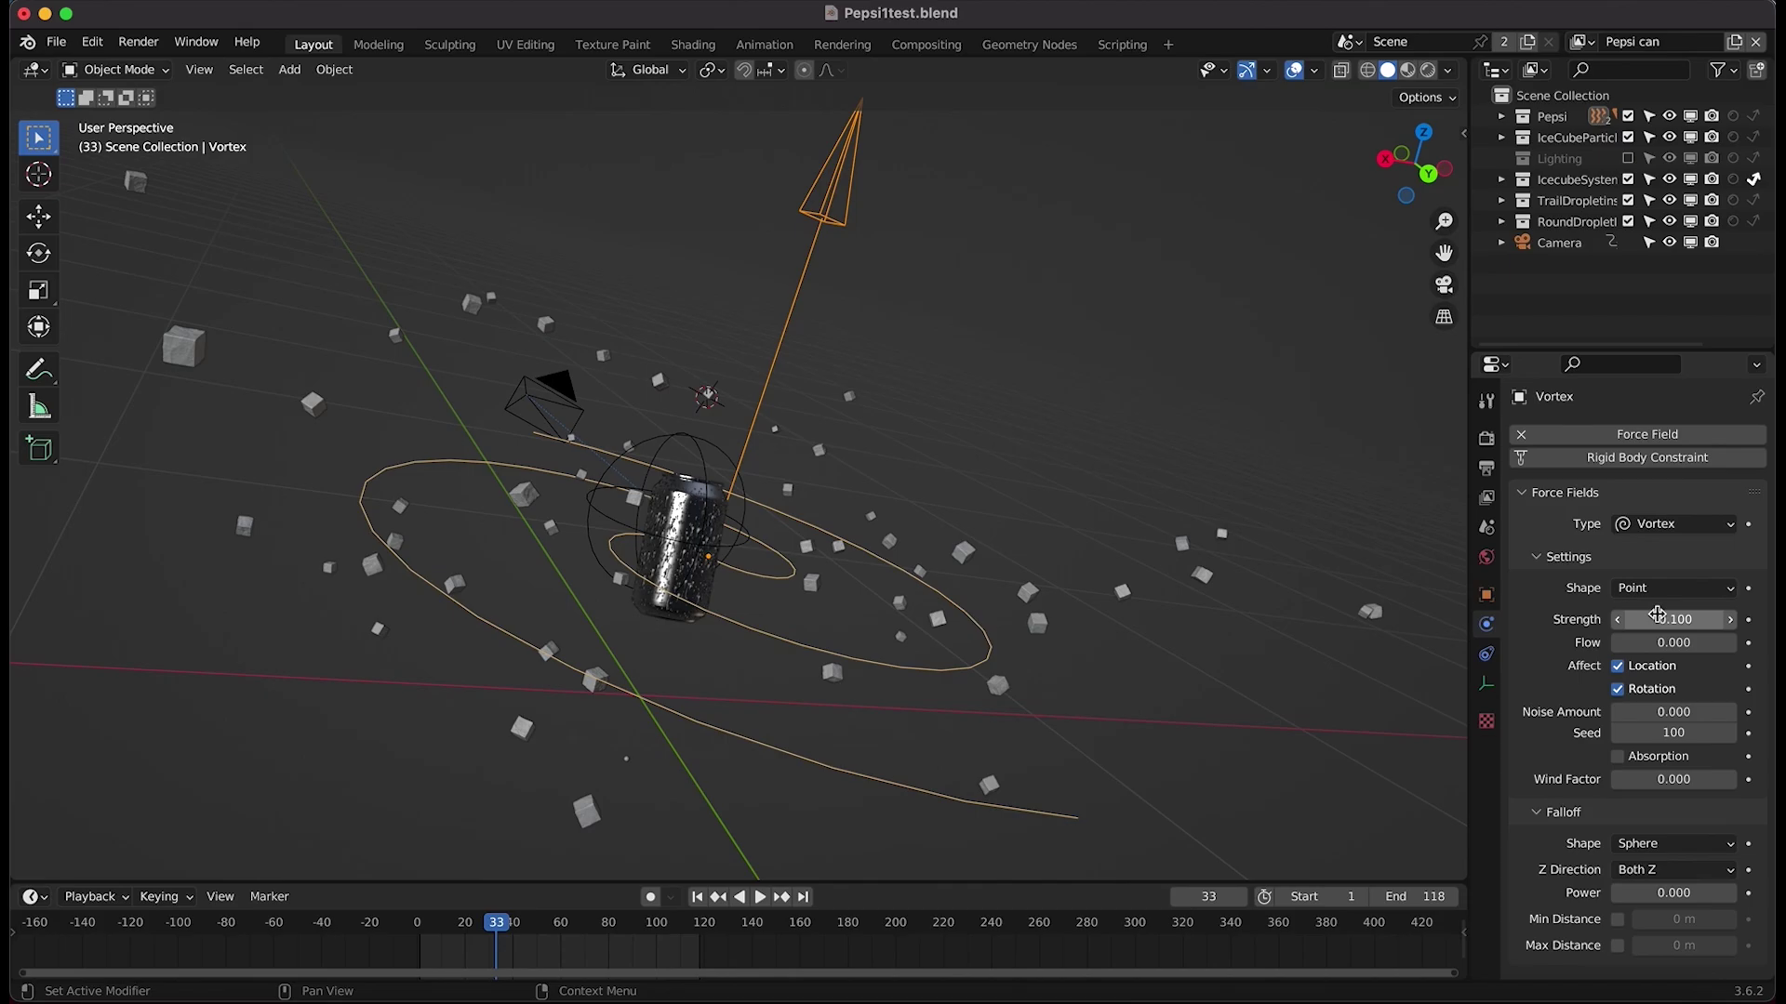
- Play the animation to watch the vortex swirl the ice cubes, from several angles and through the camera
scroll(649, 572, left, 15)
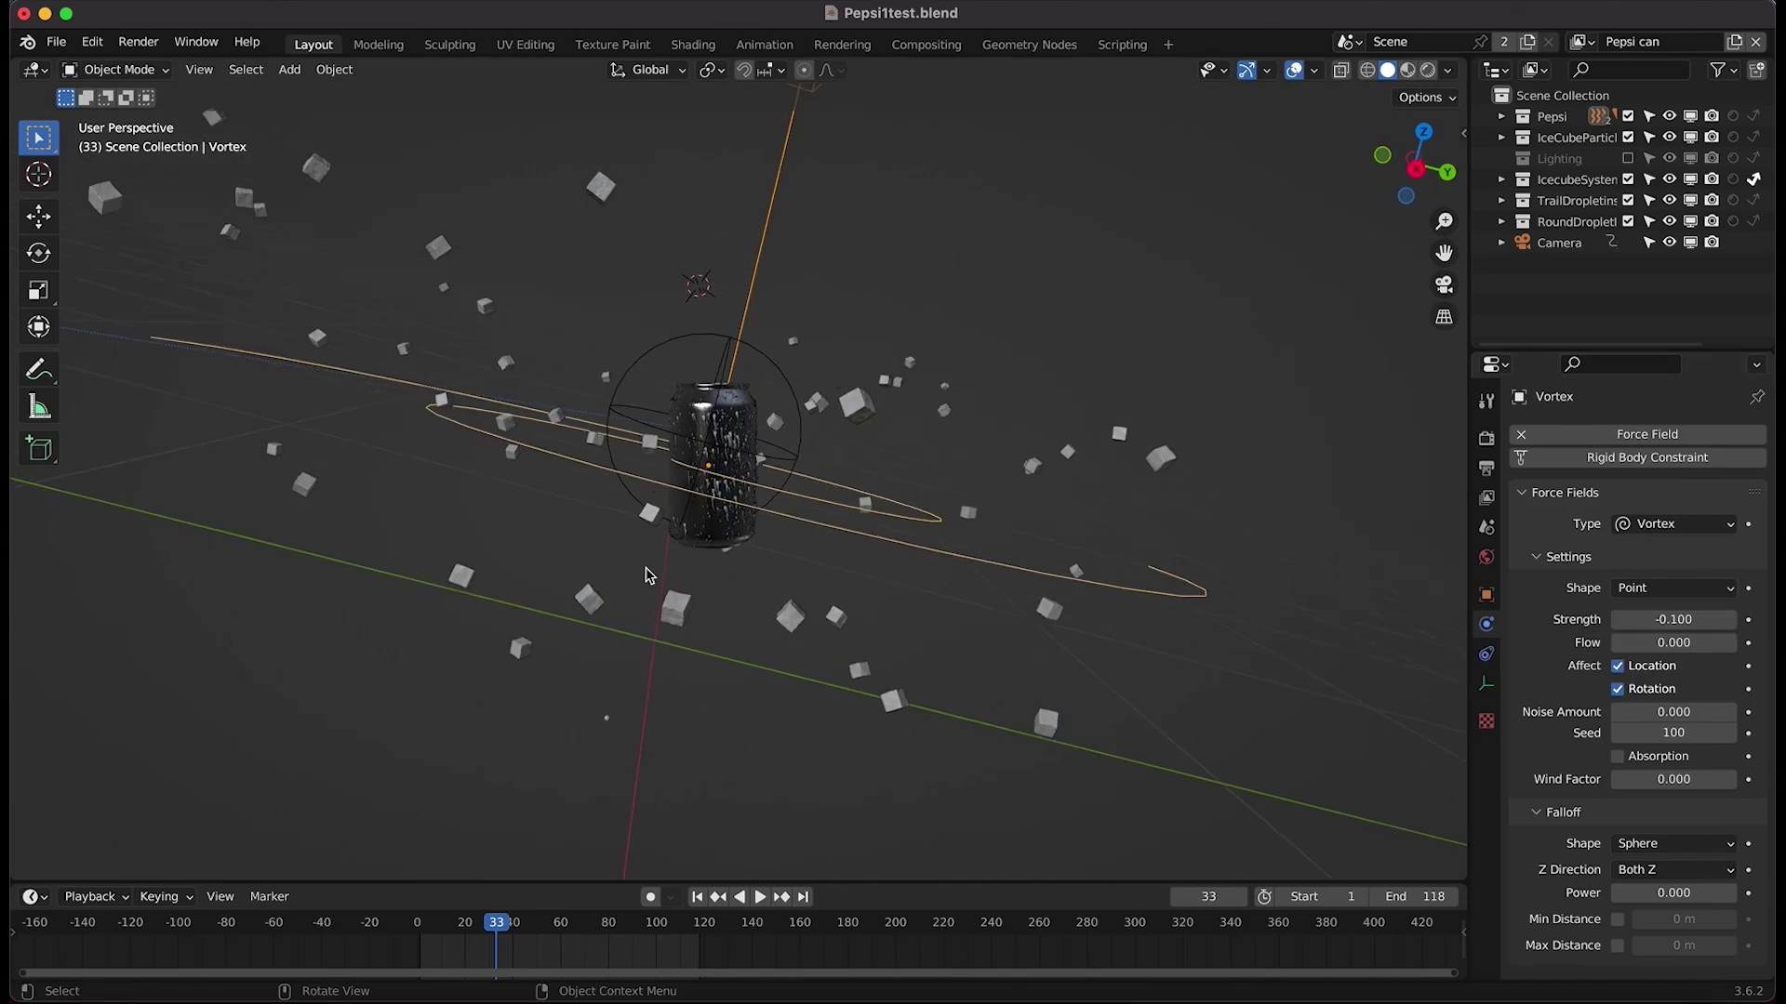
key(space)
scroll(867, 527, right, 8)
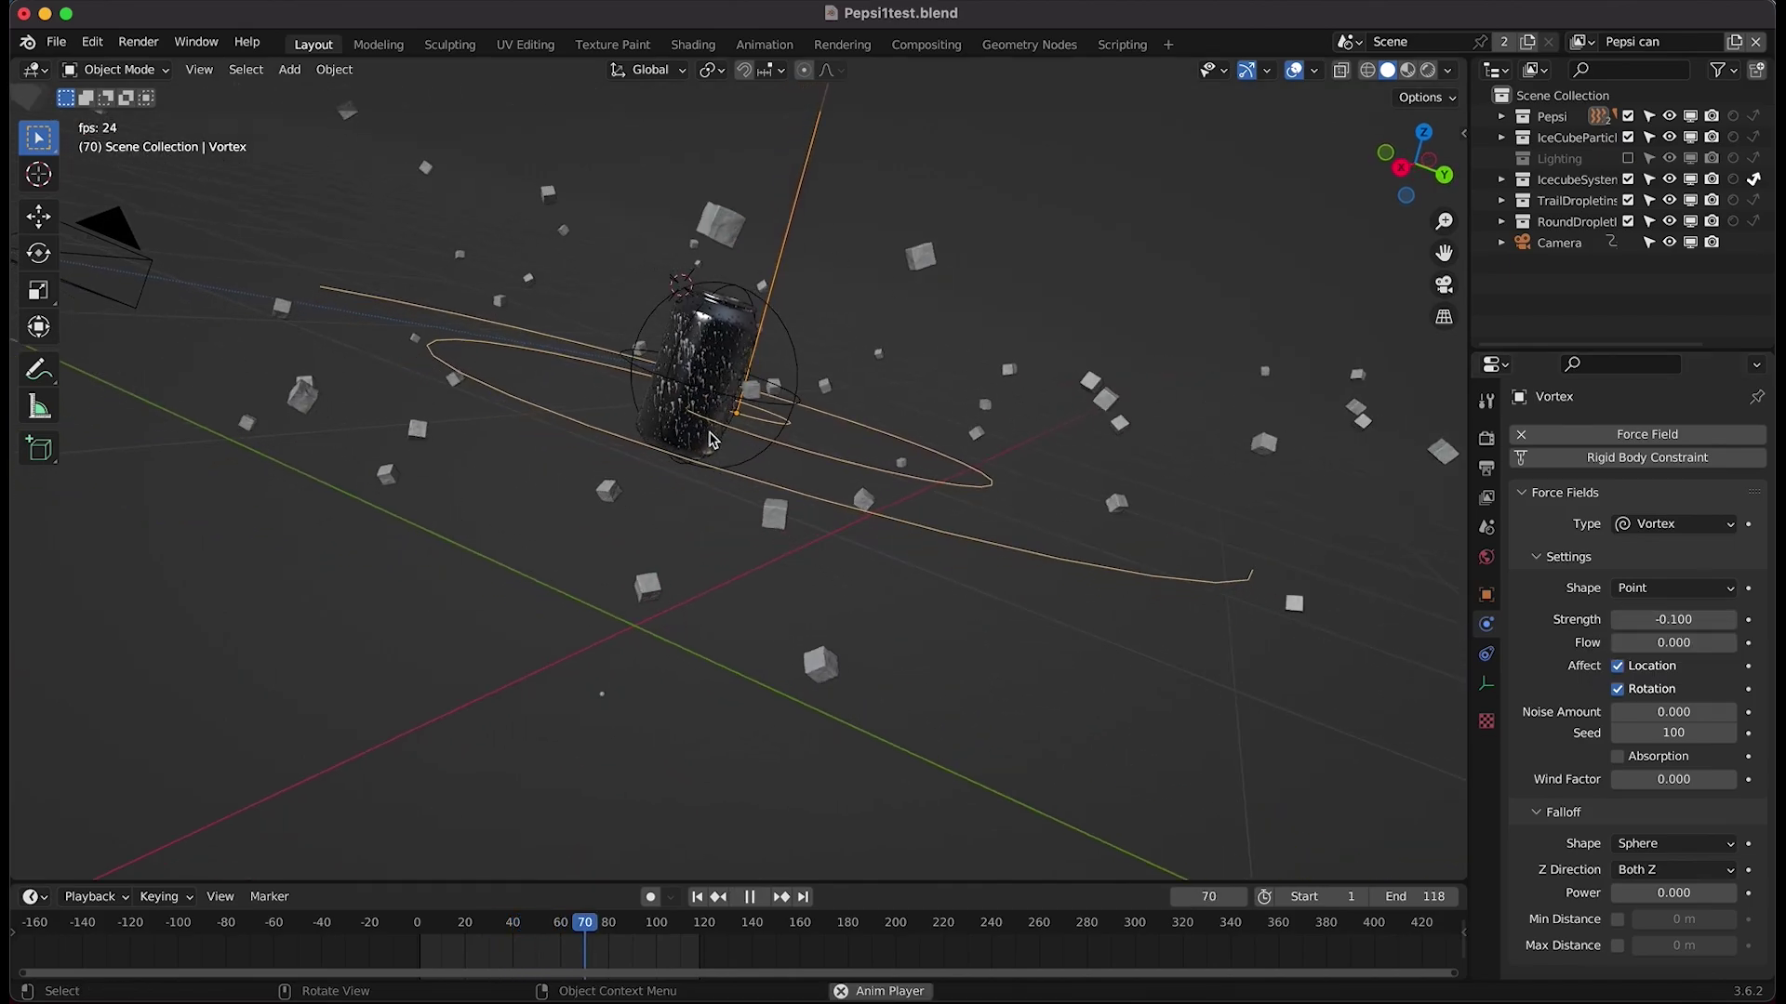
scroll(711, 440, right, 10)
ctrl+scroll(712, 440, down, 5)
scroll(711, 440, right, 5)
scroll(710, 437, left, 10)
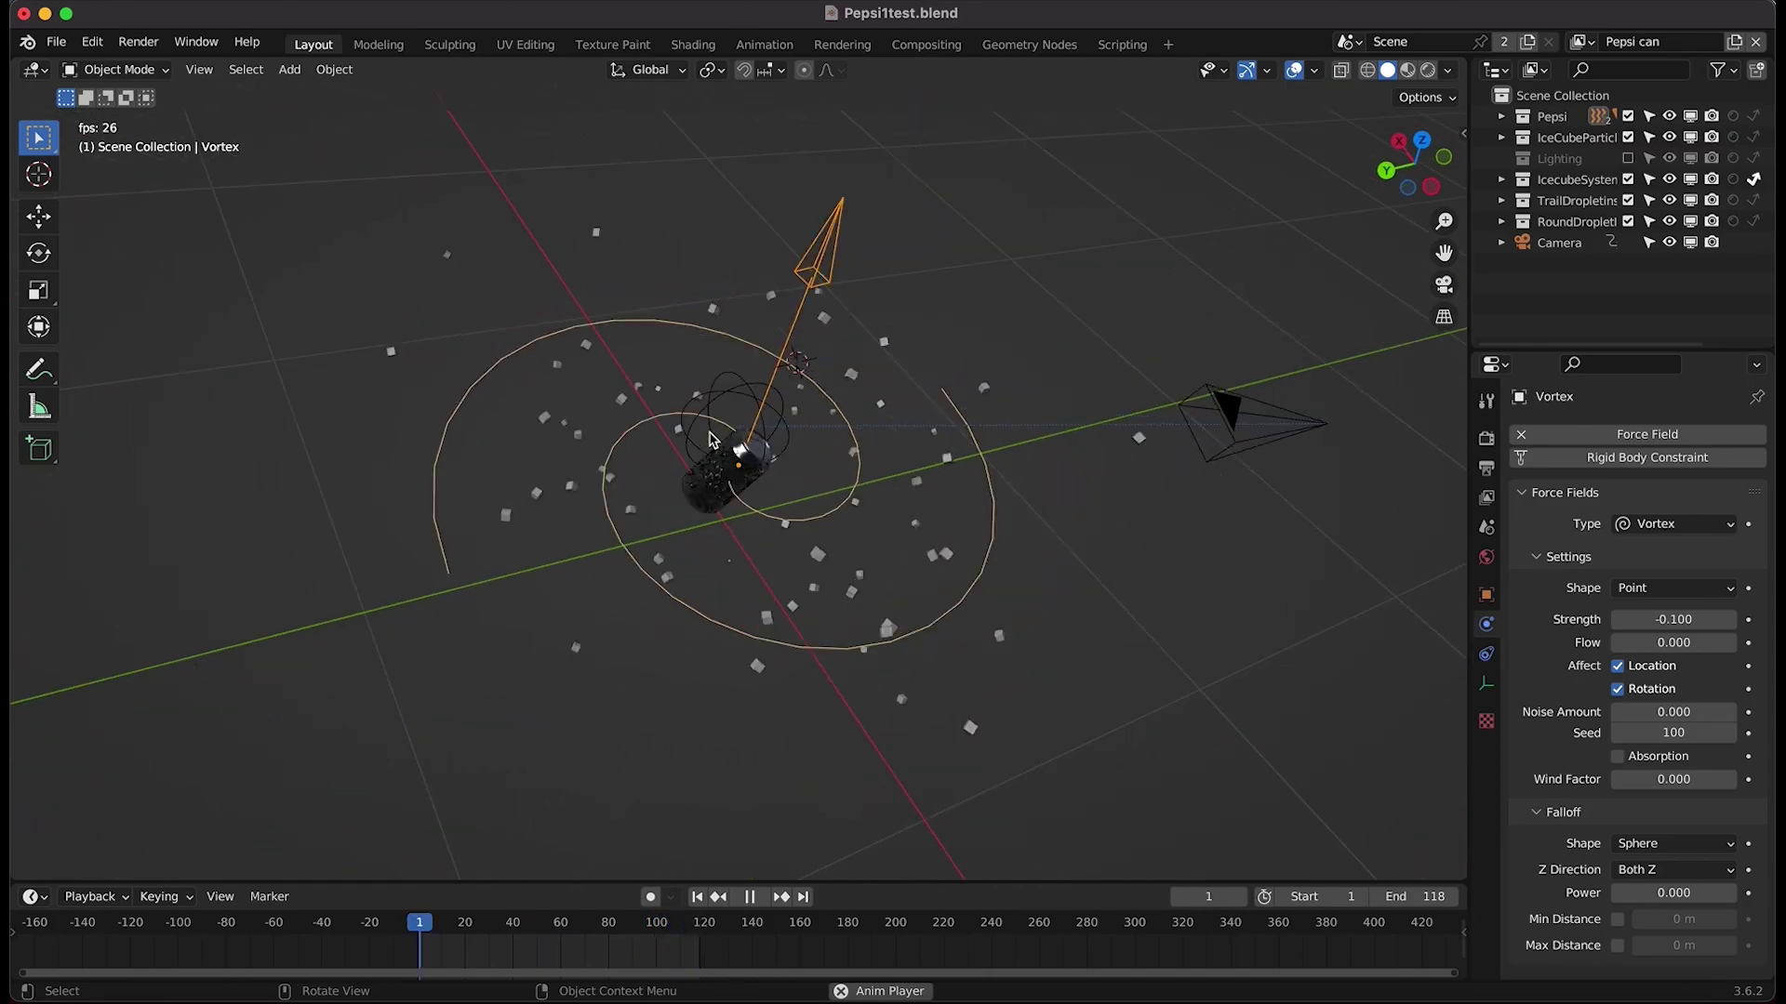
scroll(709, 440, up, 4)
right_click(710, 440)
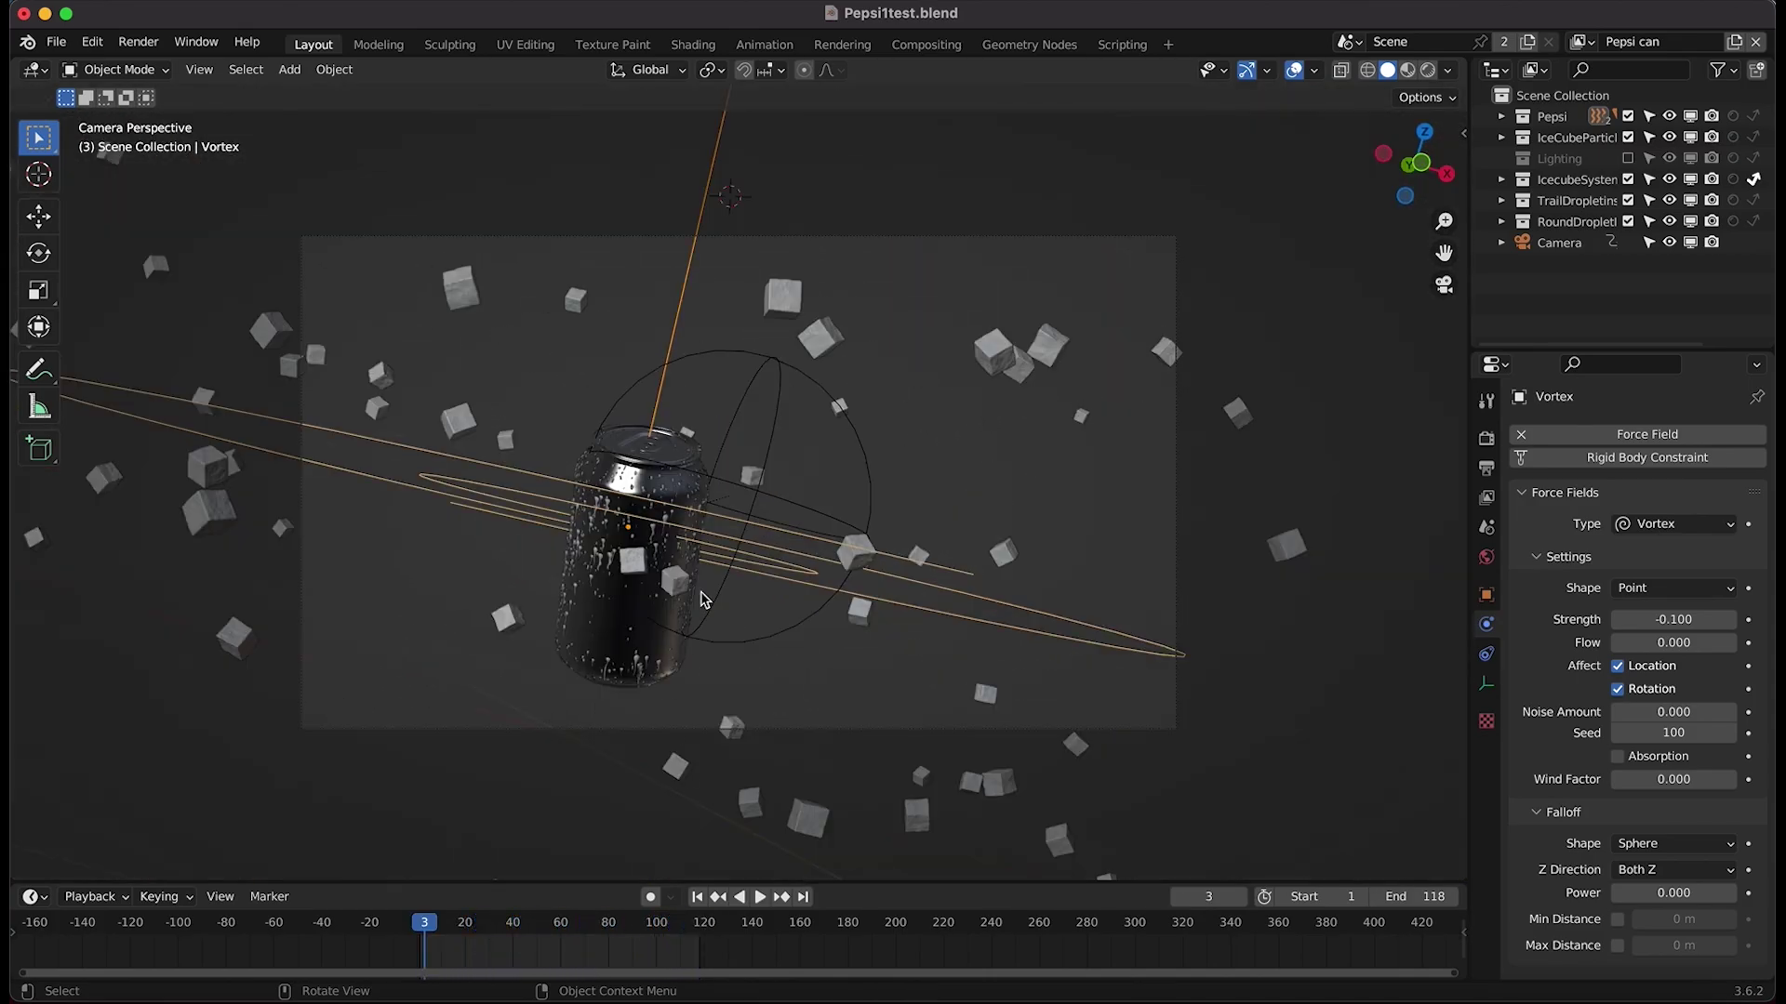
key(space)
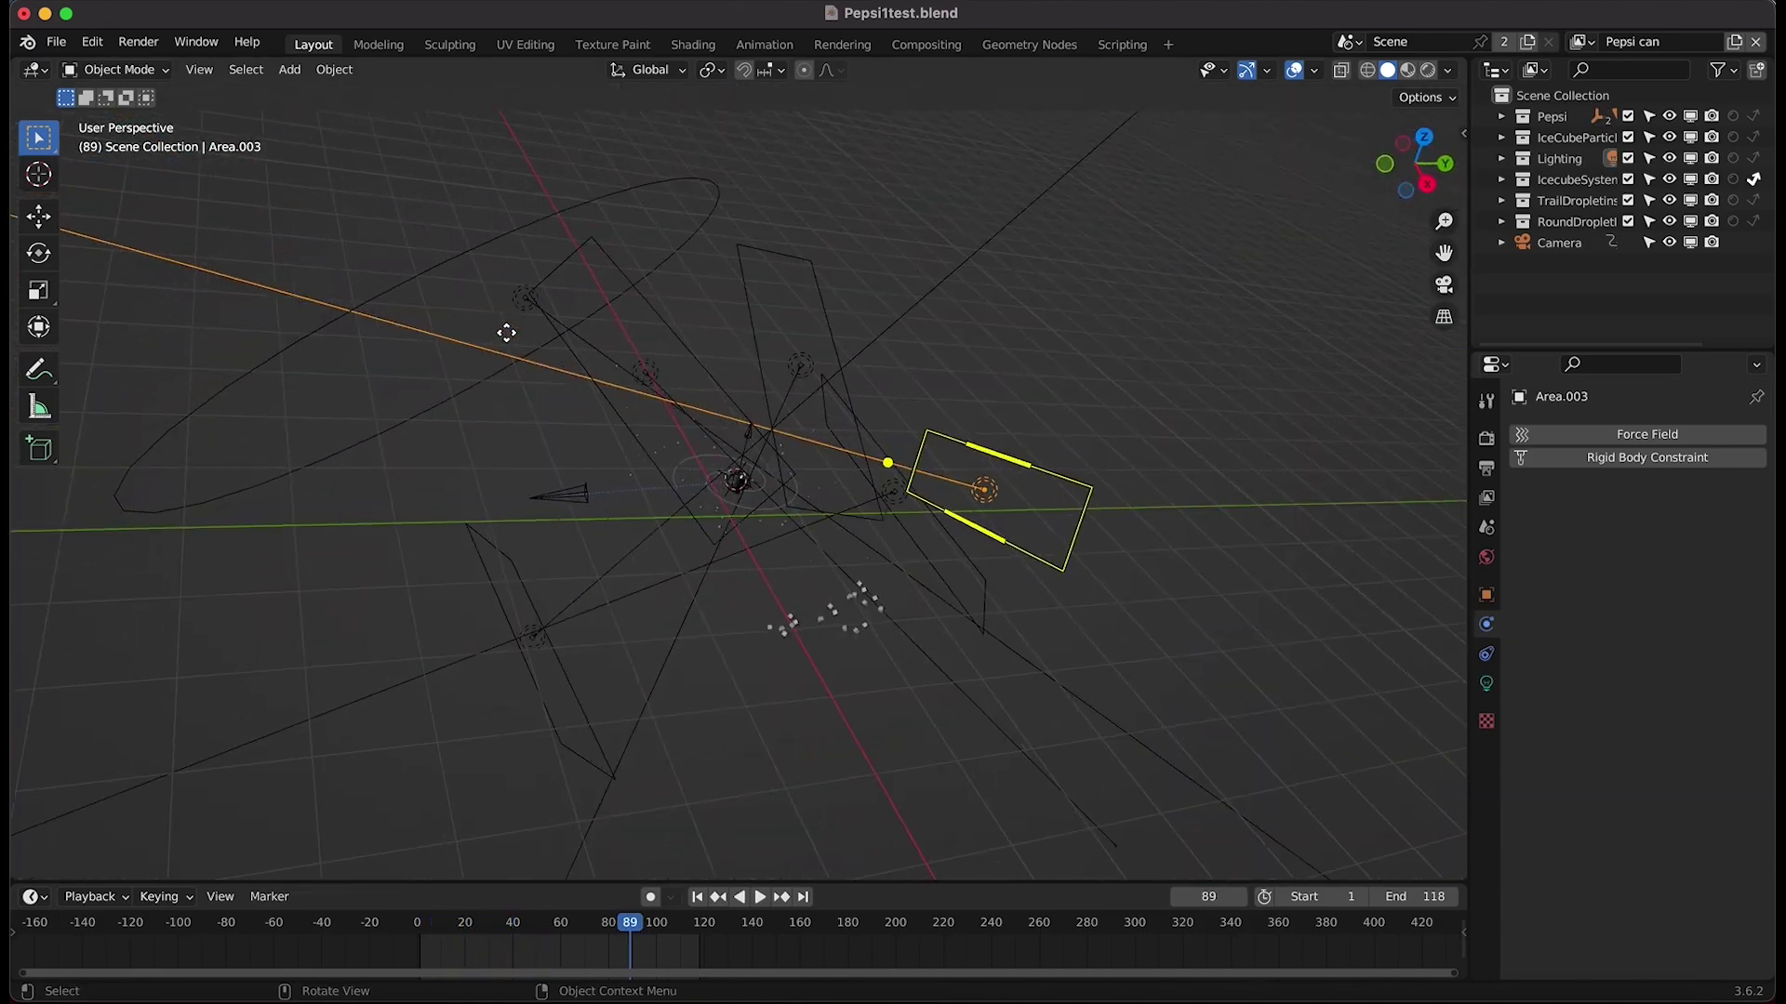
- Examine the area lights around the can from several angles and switch the viewport to the camera view
middle_drag(506, 332, 753, 278)
middle_drag(865, 342, 875, 334)
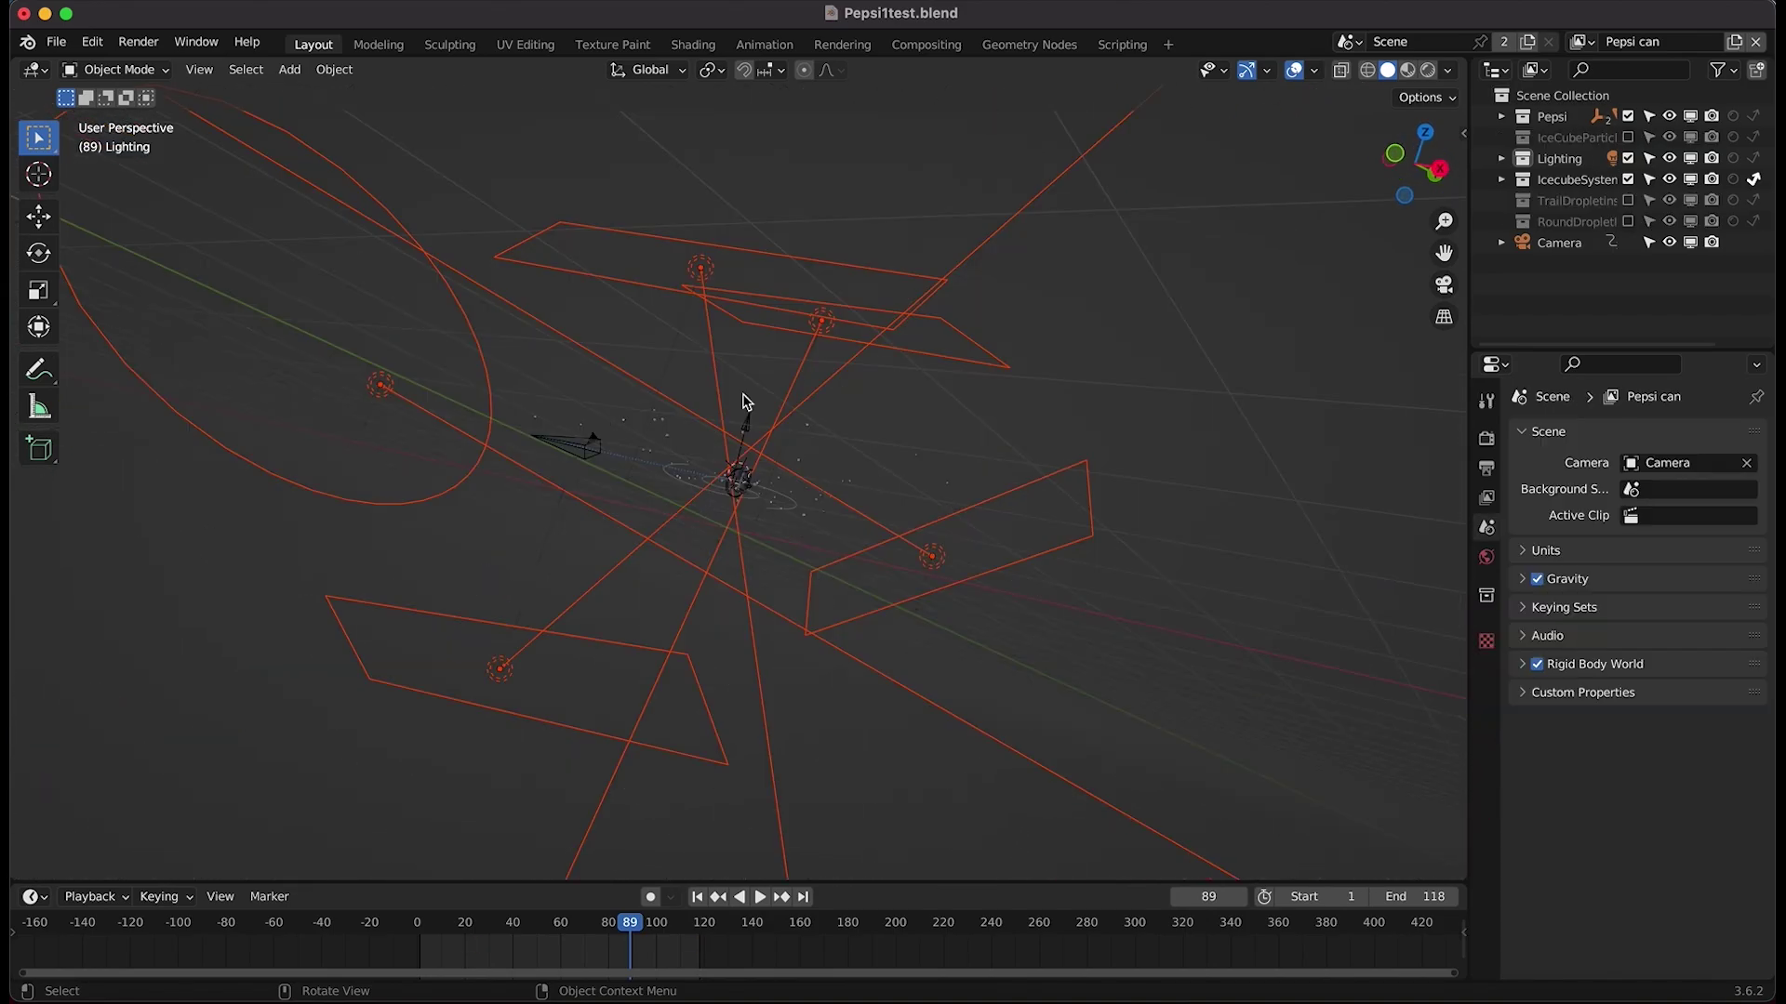
middle_drag(742, 398, 744, 402)
scroll(744, 402, right, 10)
scroll(744, 402, up, 5)
middle_drag(744, 402, 744, 400)
click(199, 70)
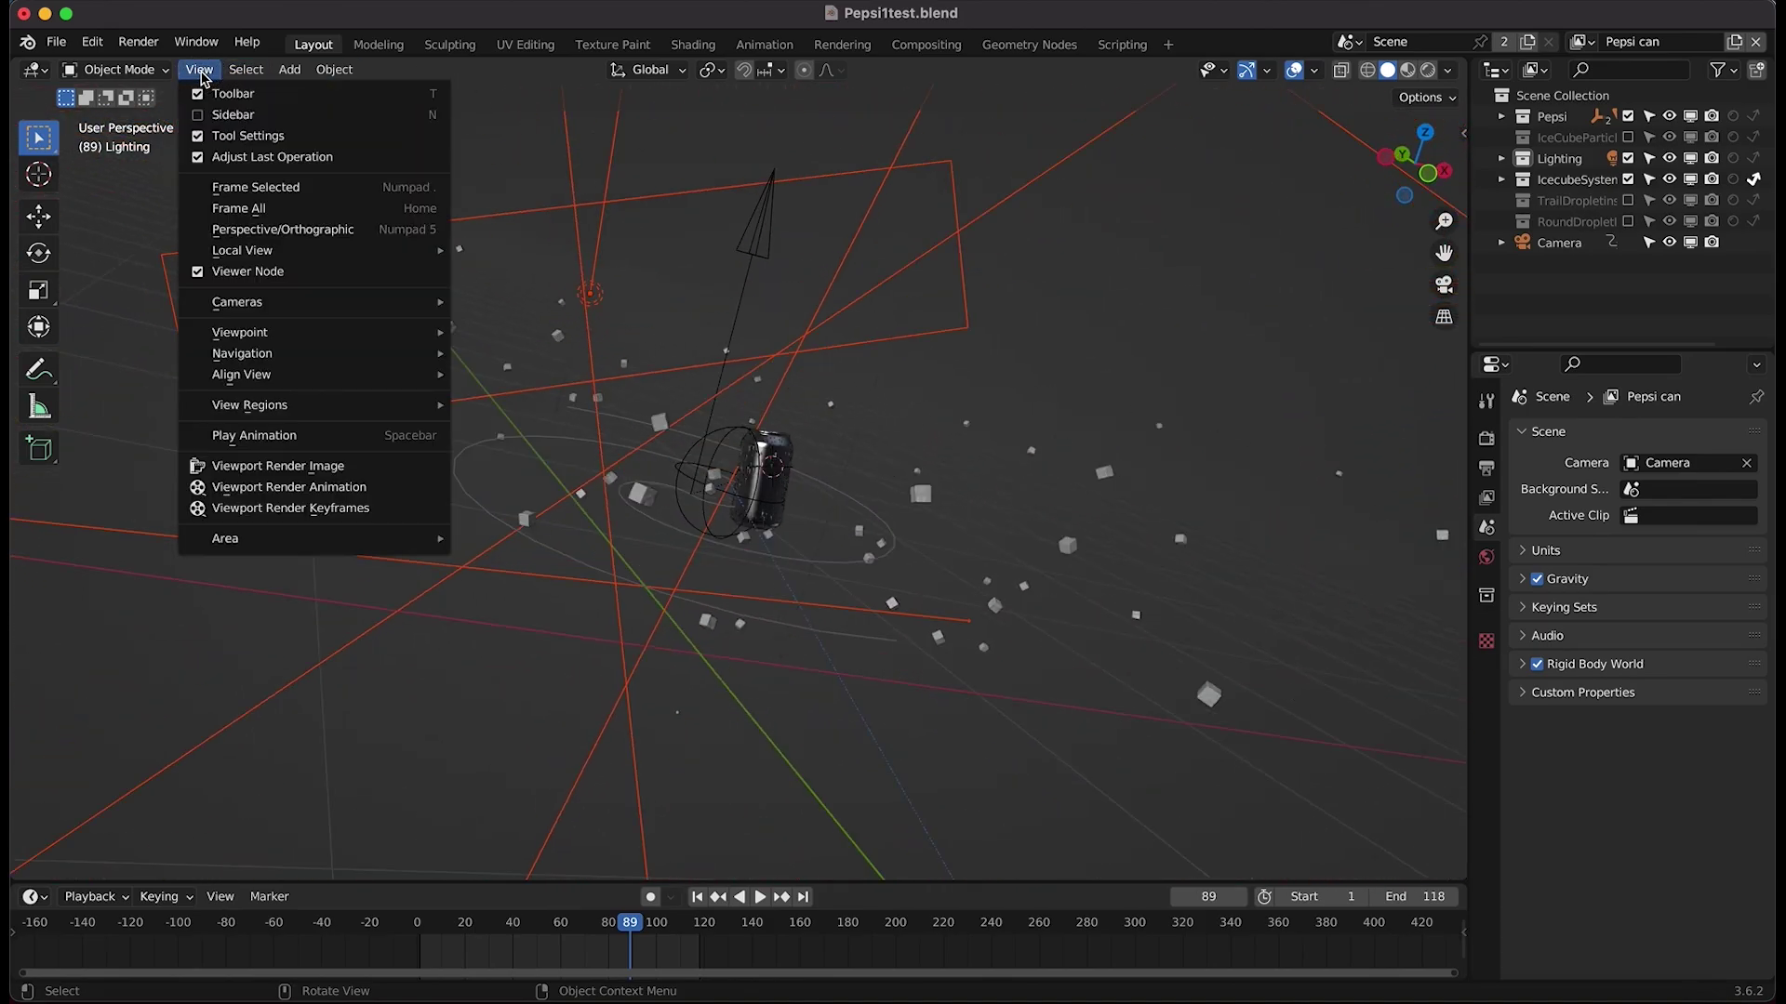
mouse_move(228, 332)
click(499, 336)
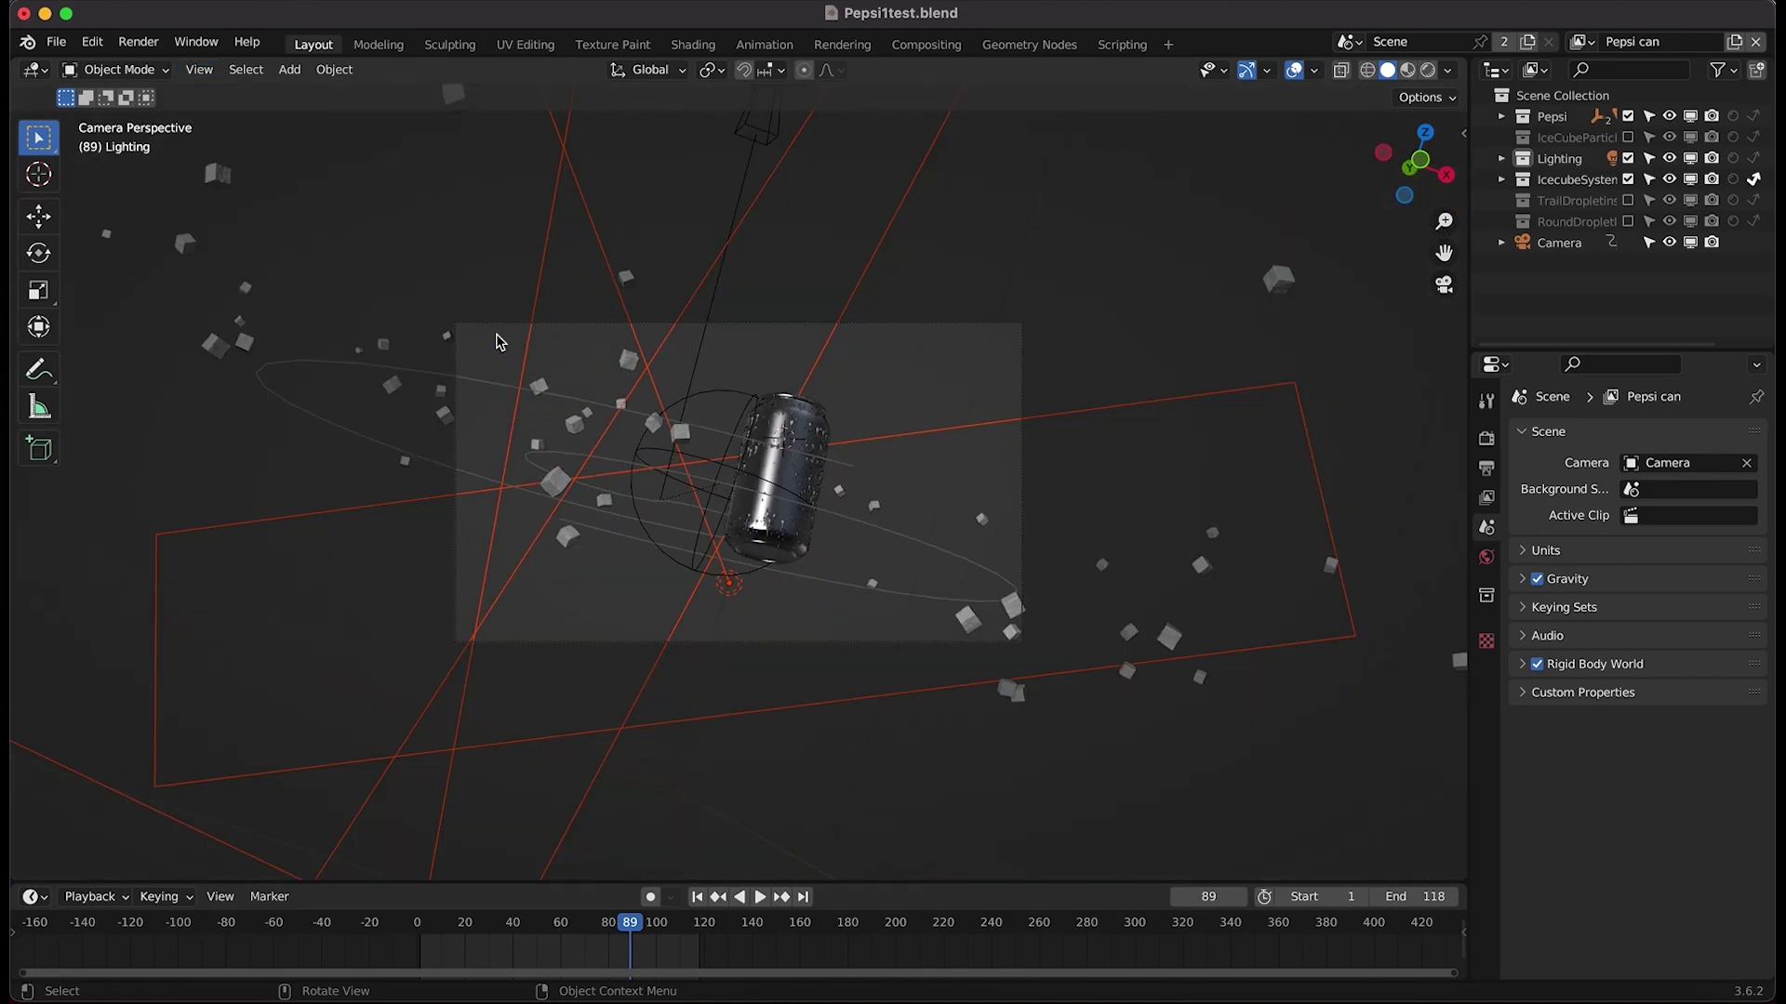
- Select the can and play the animation from the first frame through the camera, stopping at frame 56
click(795, 412)
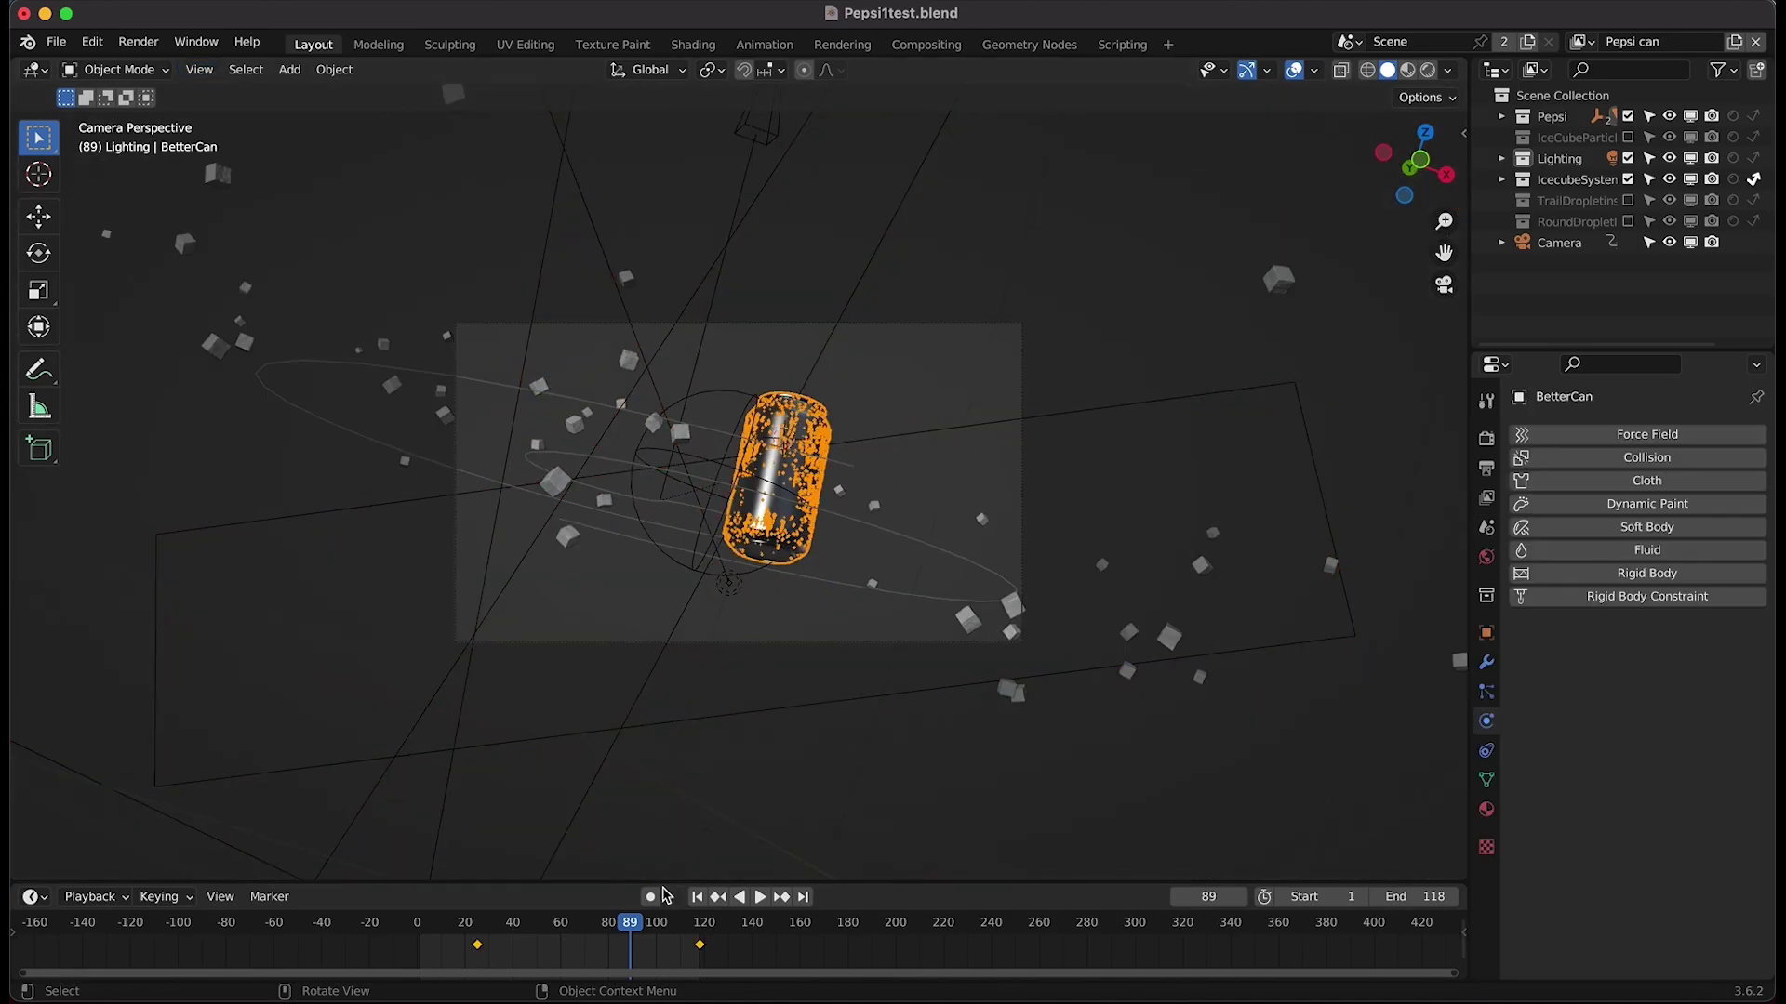
click(695, 897)
key(space)
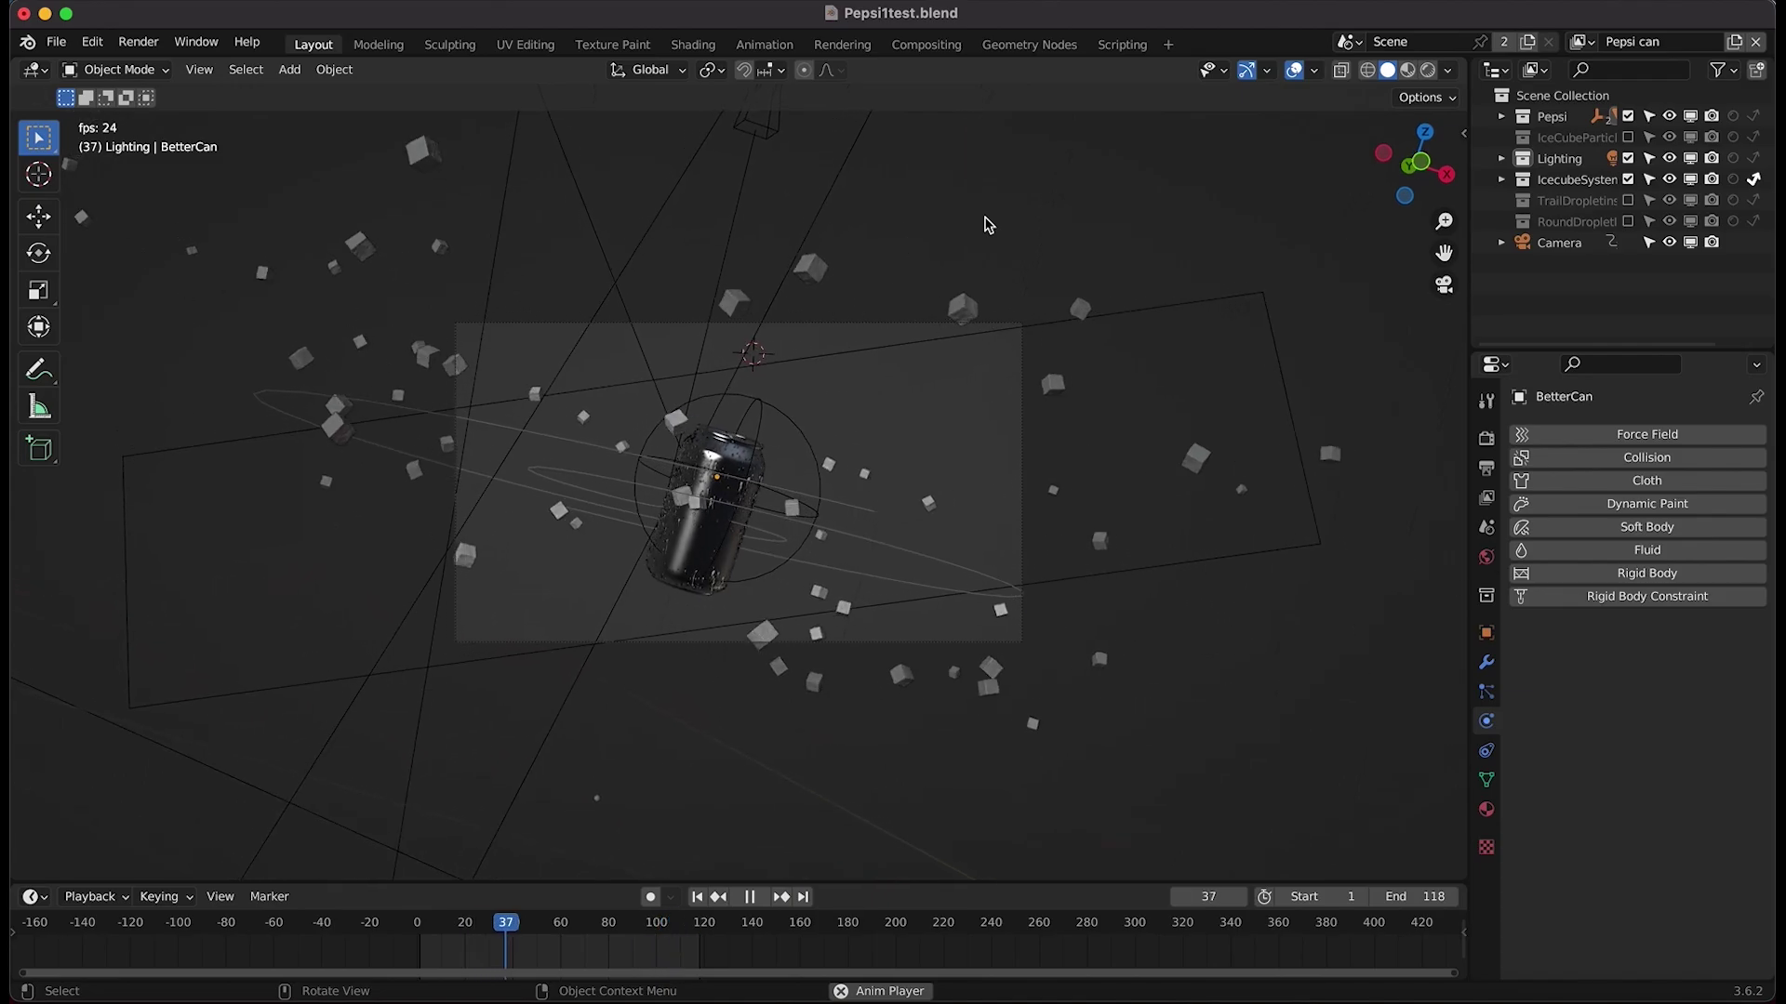
key(space)
- Show the camera view in rendered shading, collapse the Lighting collection and view the light setup beside it
key(z)
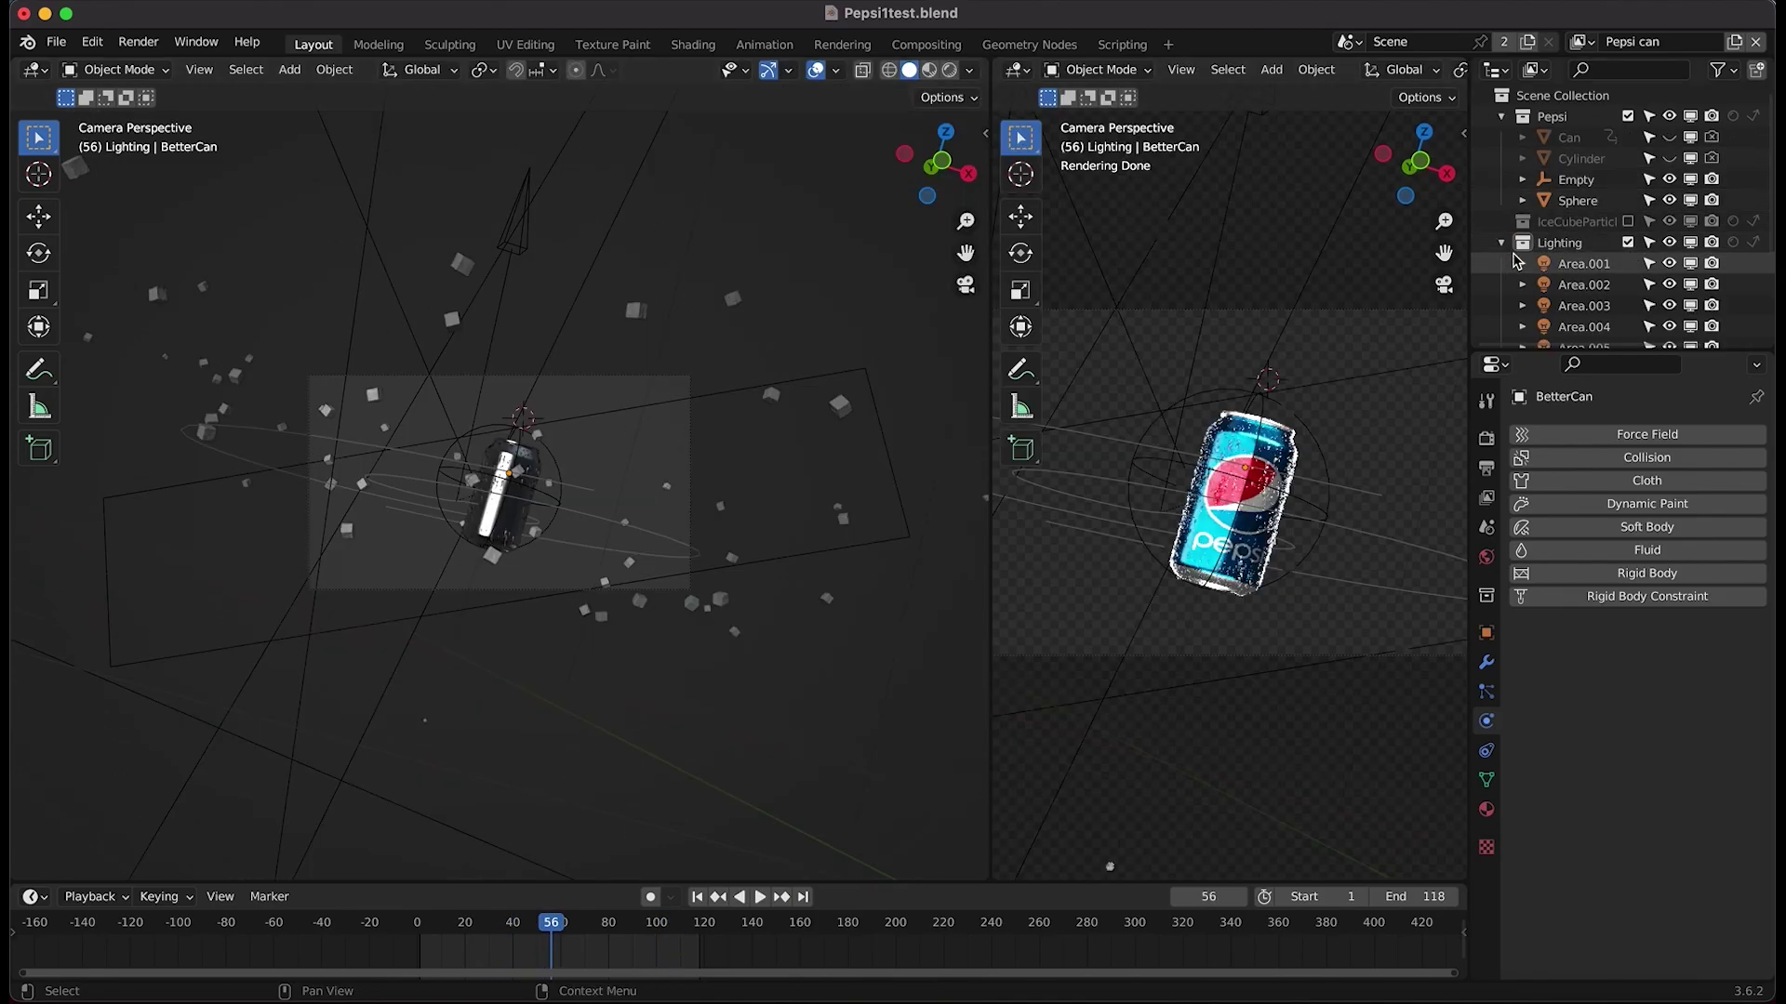
click(1501, 243)
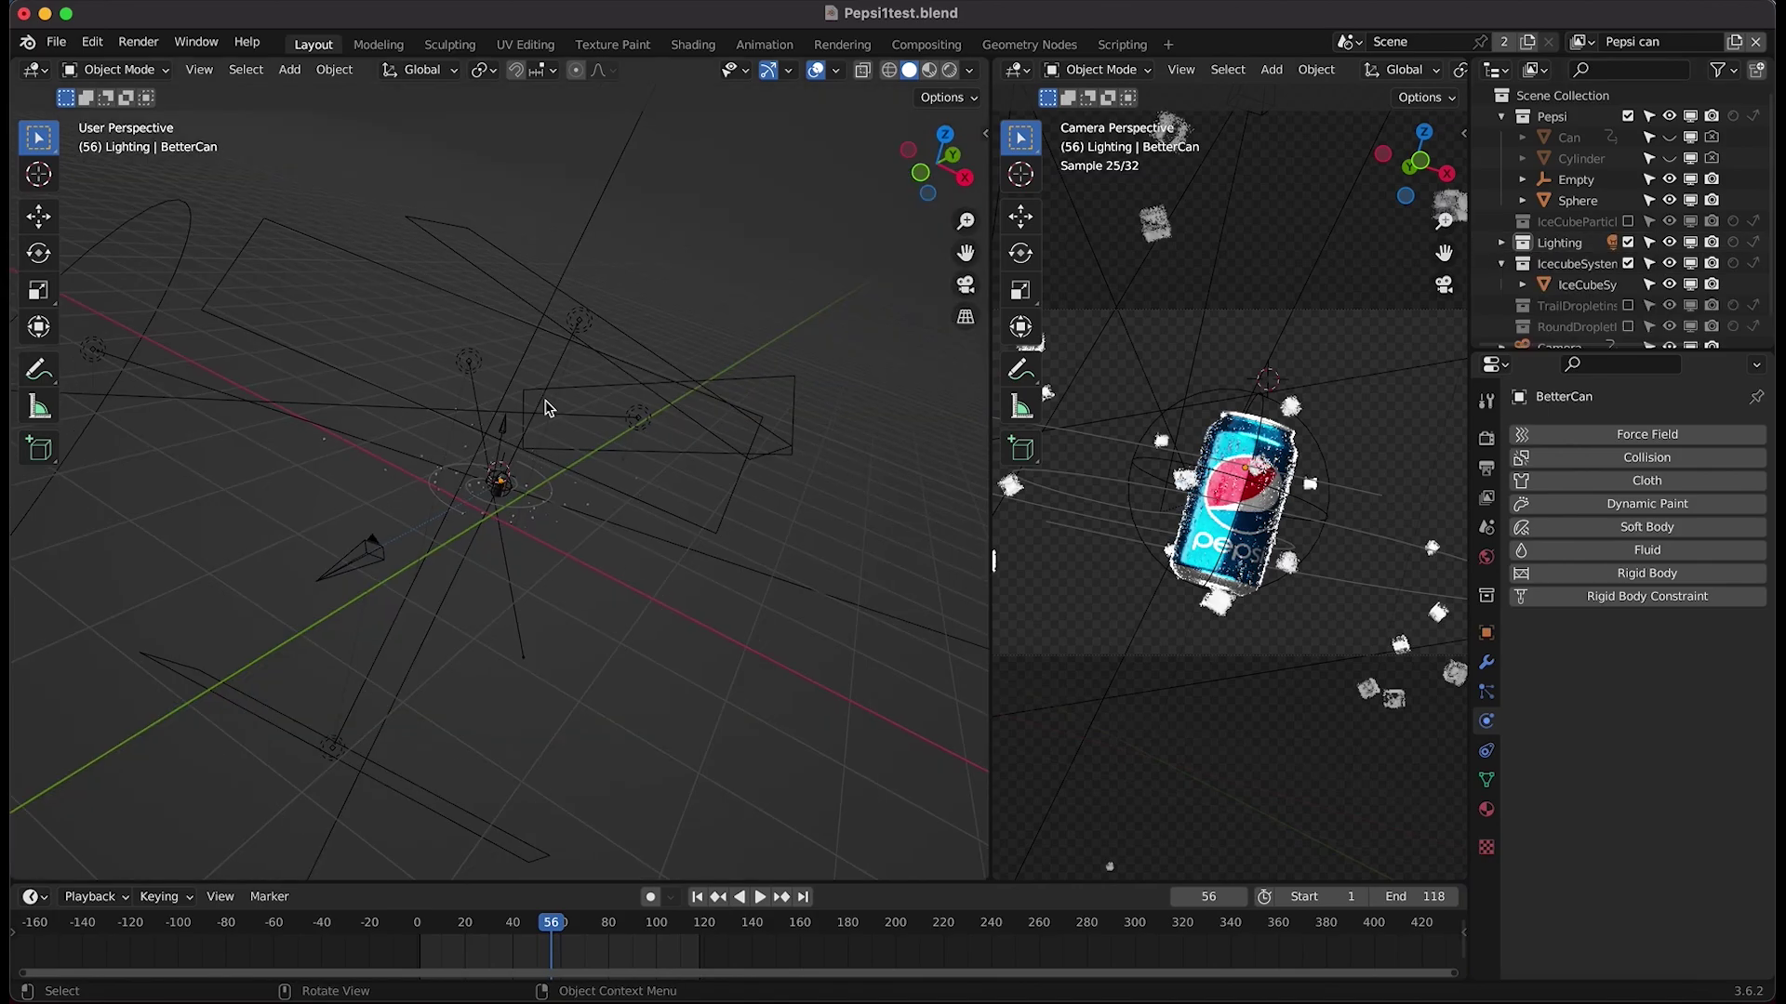
scroll(549, 408, left, 10)
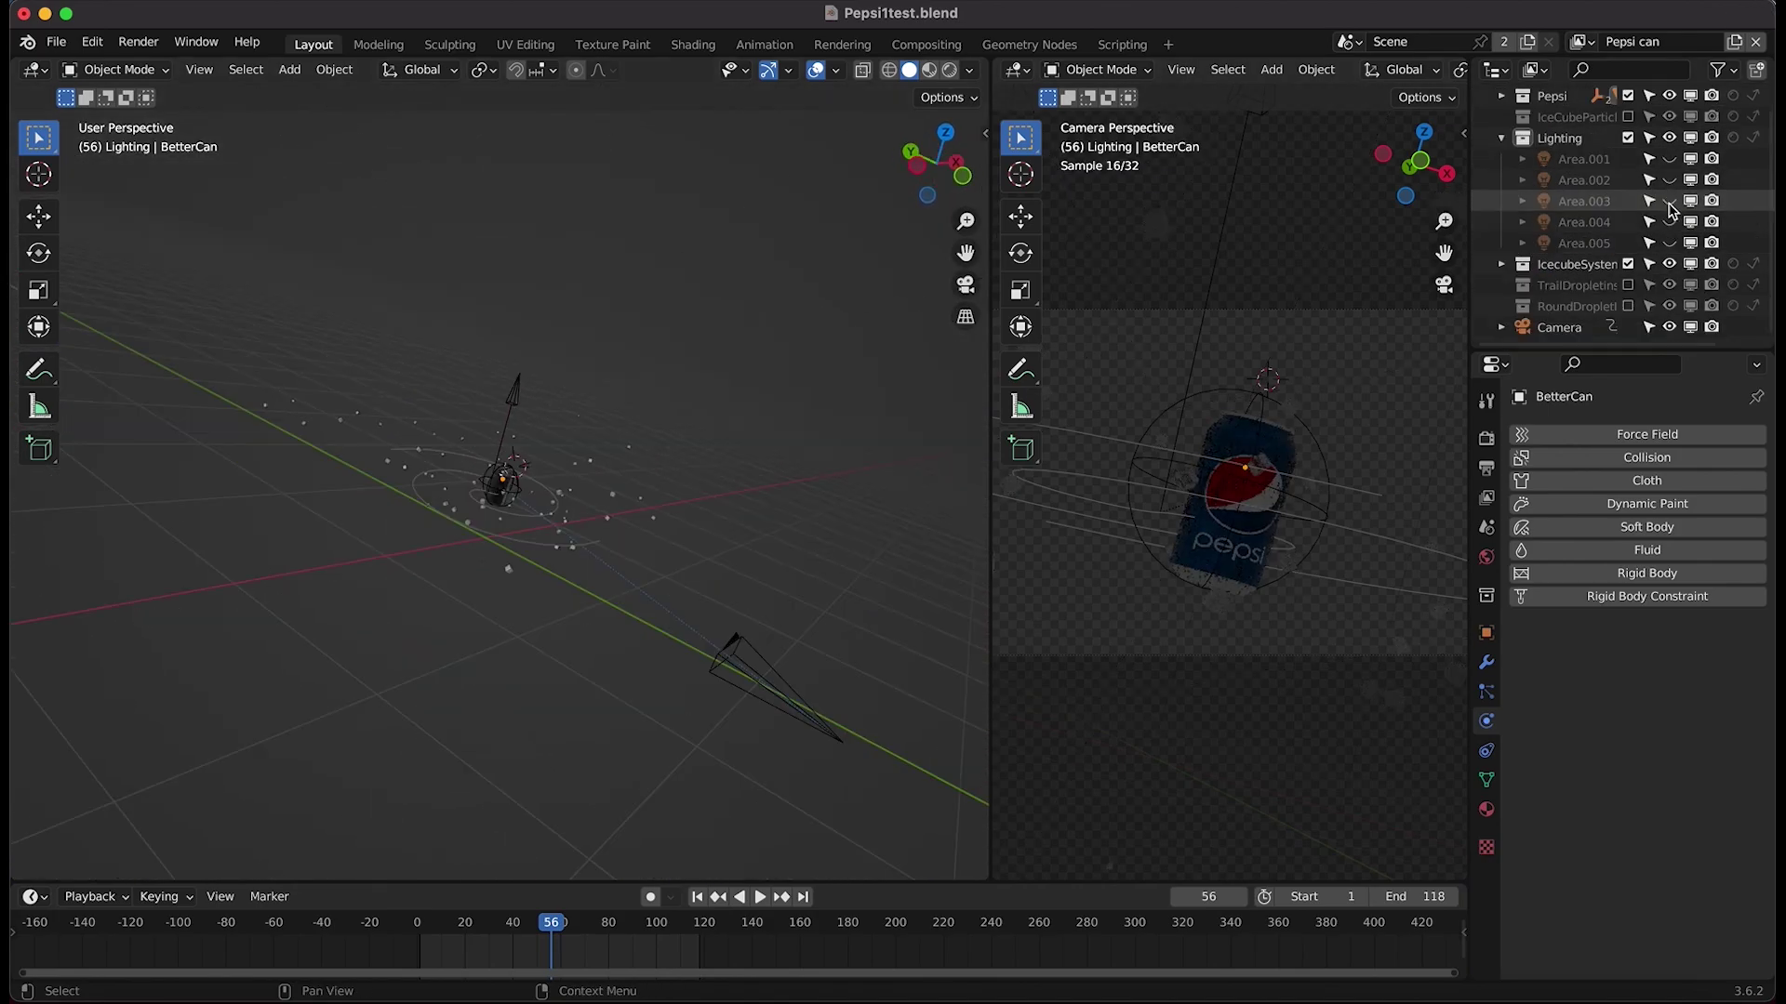
- Make the Area.003 light visible, select it, and turn on the visibility of the Area.001 light
click(1669, 201)
middle_drag(493, 319, 267, 298)
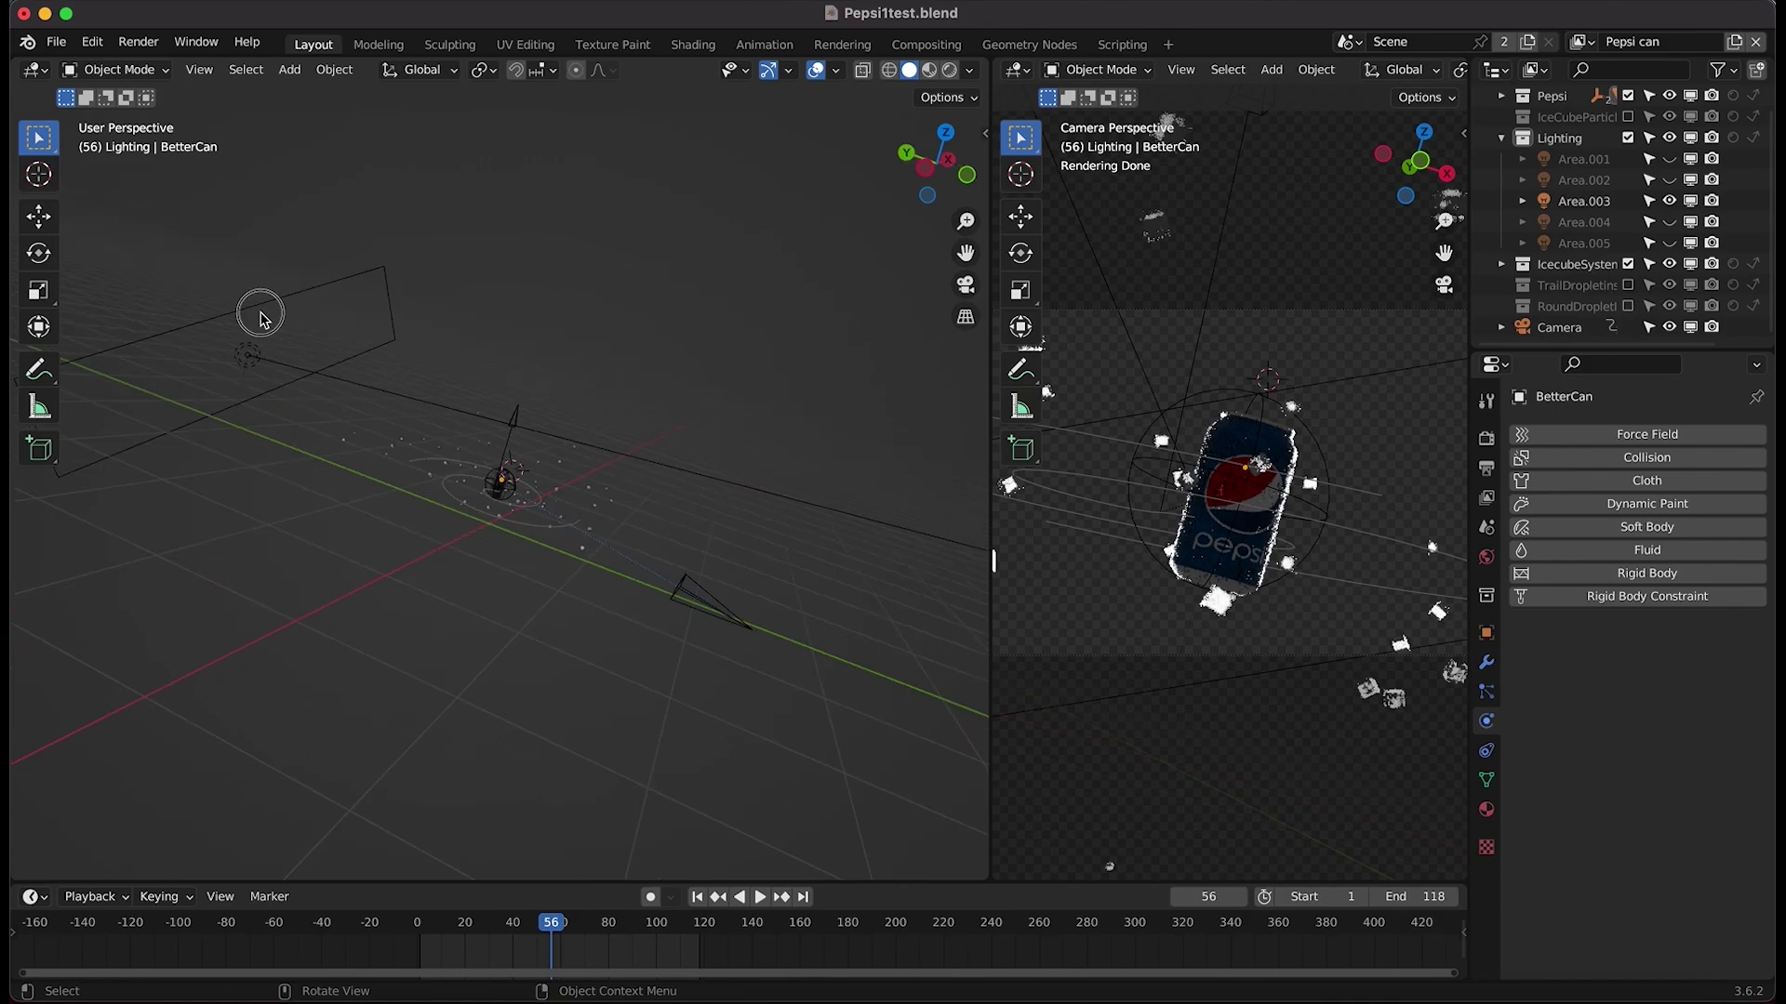
click(260, 319)
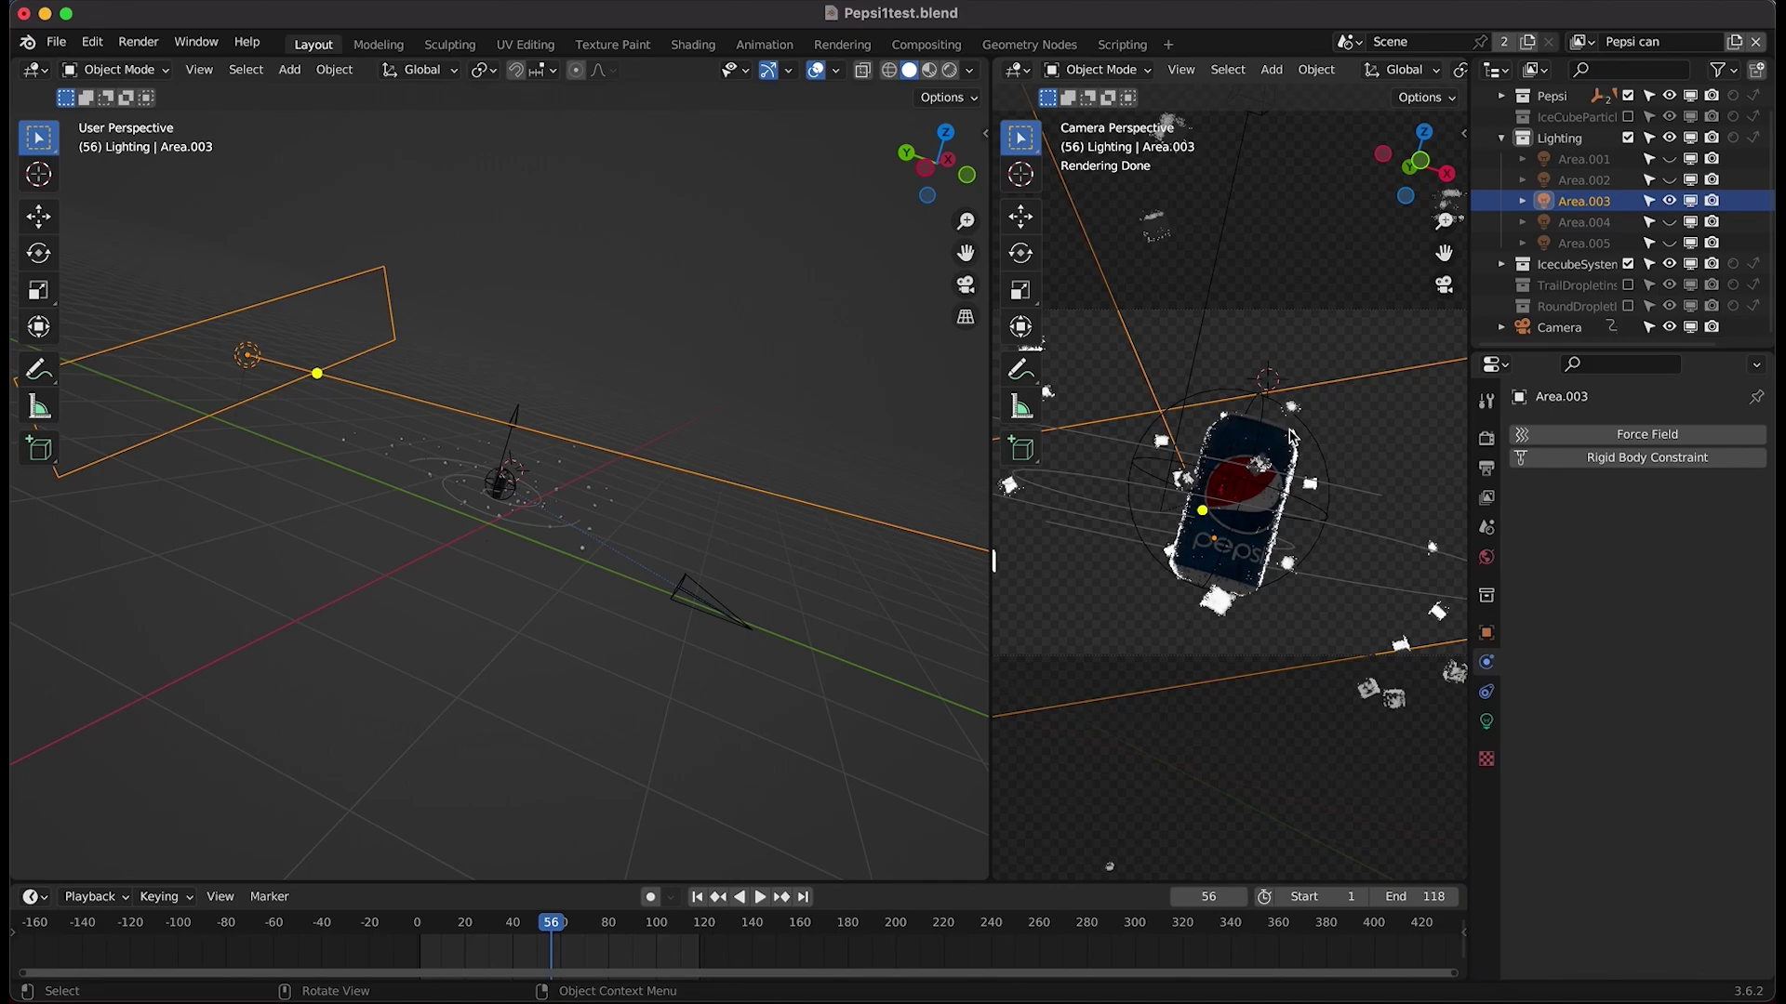
click(1670, 161)
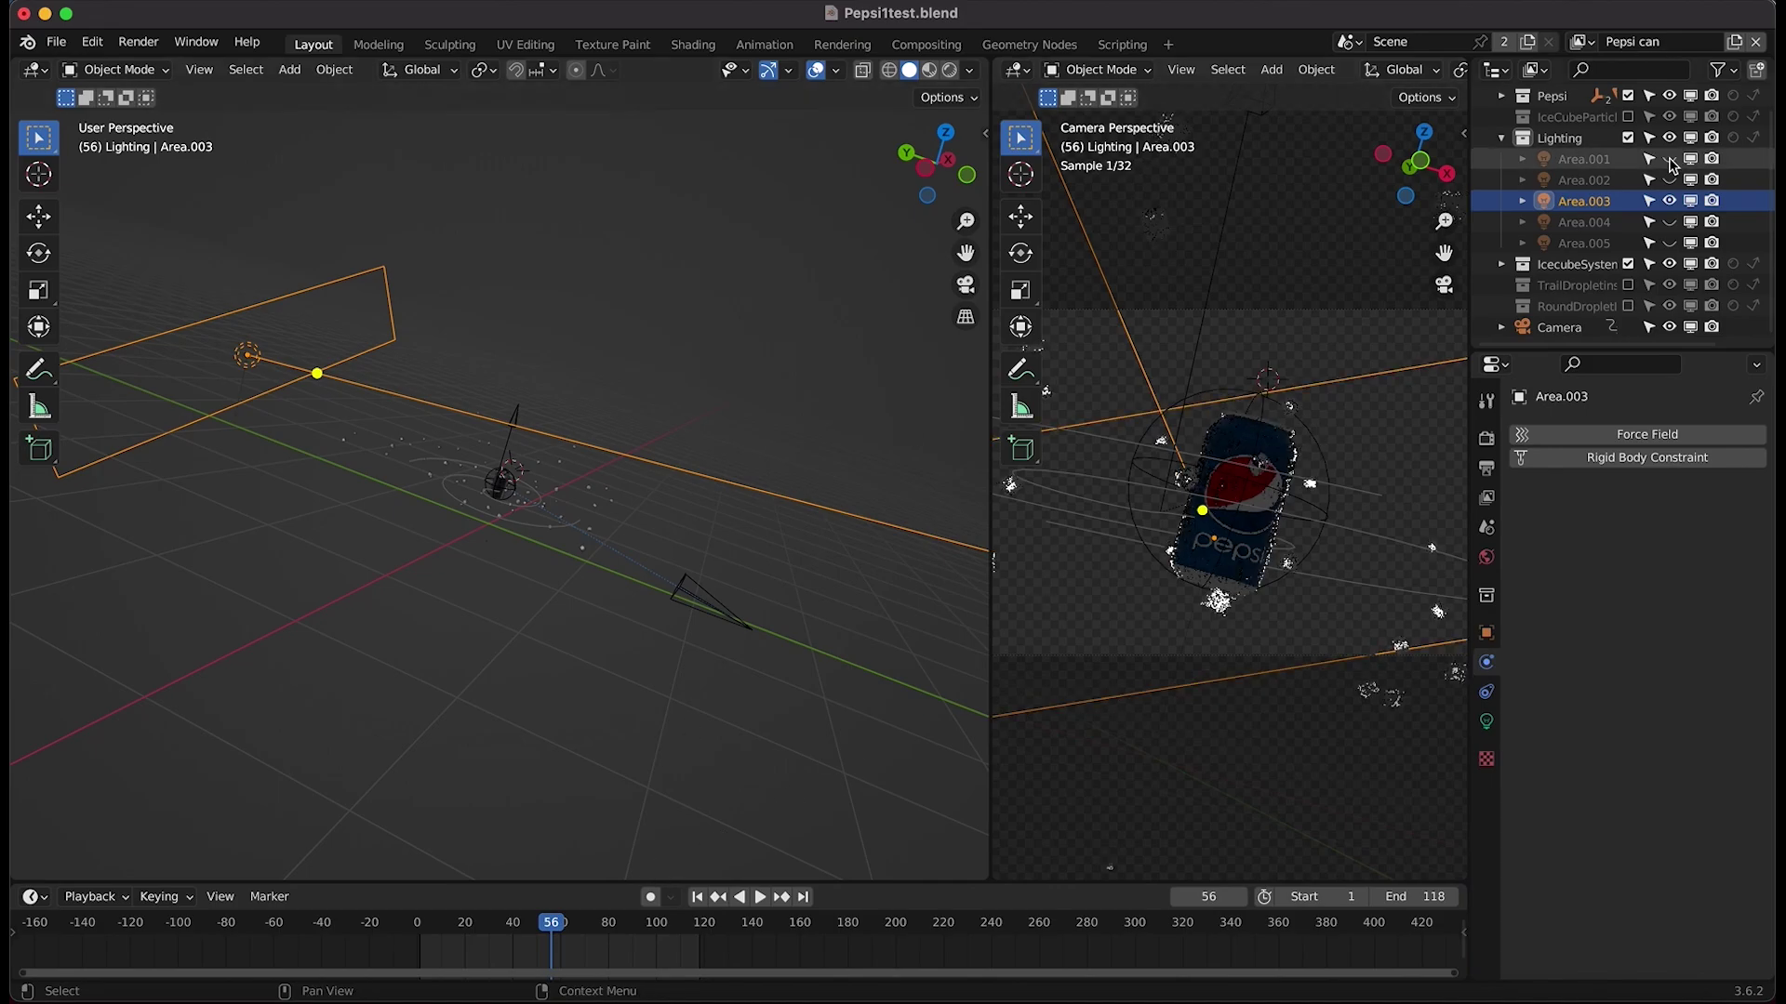
- Make the Area.001 light visible, select it, and toggle its visibility to compare its effect on the can, leaving it on
click(1670, 161)
click(593, 276)
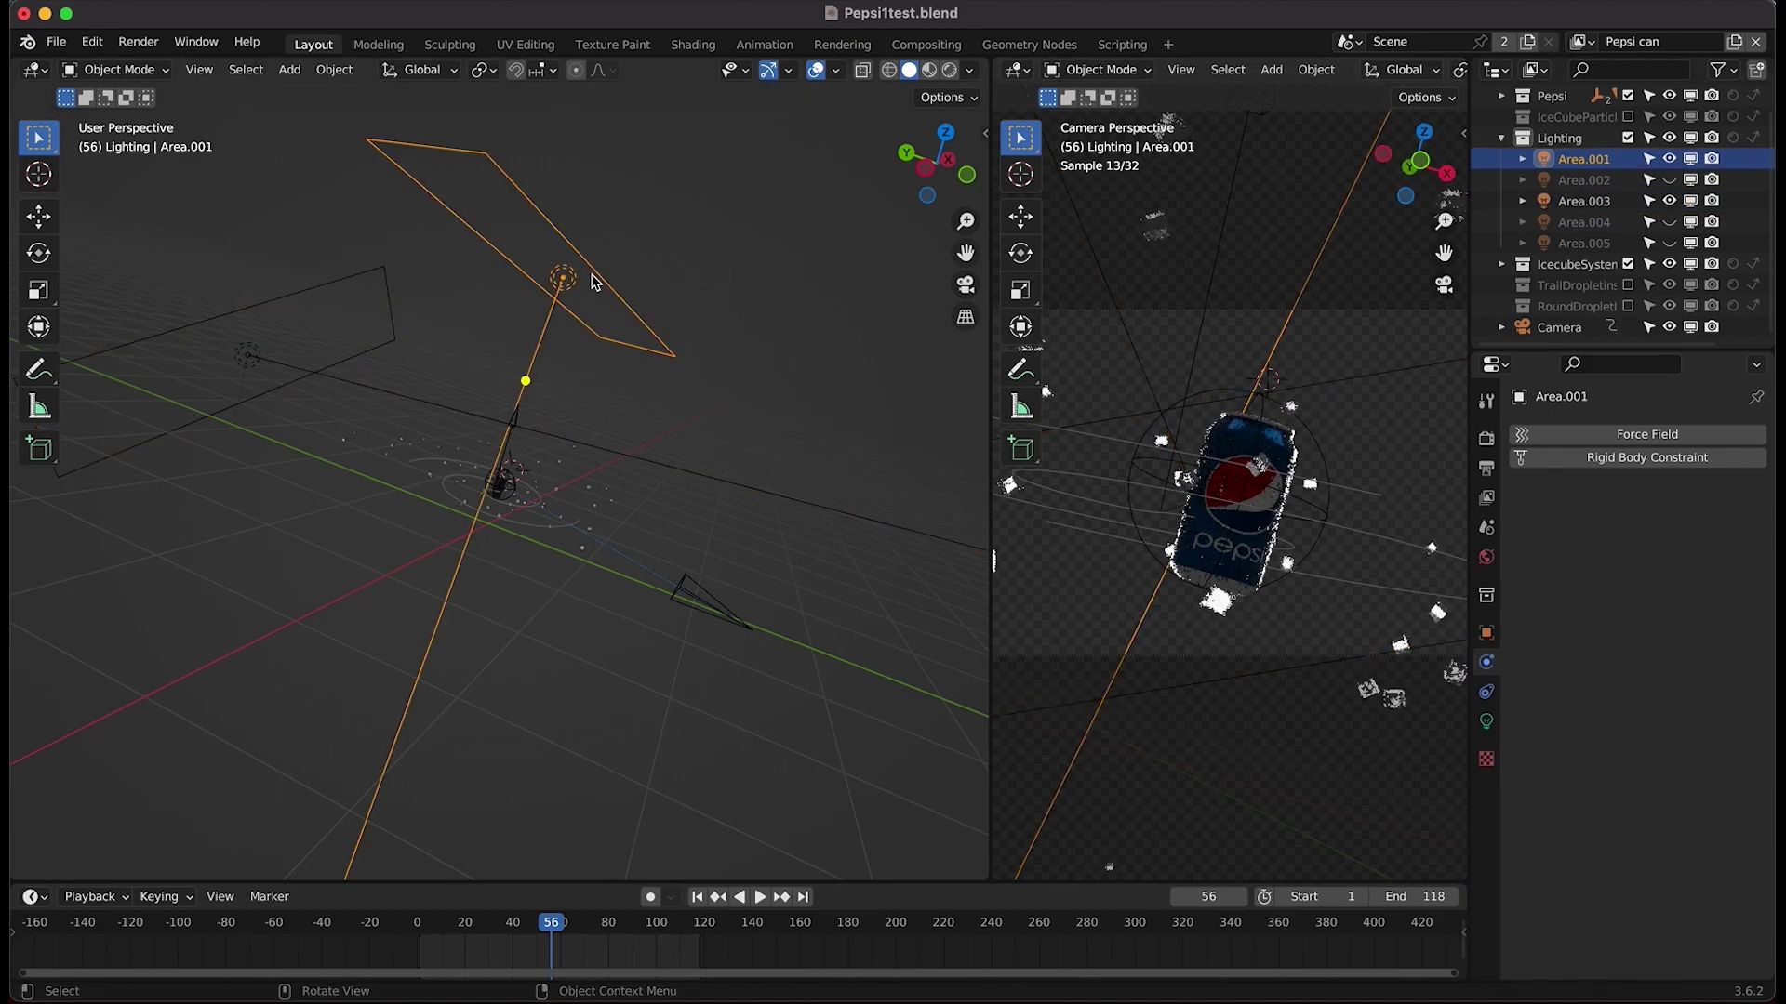
click(1672, 166)
click(1669, 160)
click(1669, 160)
scroll(1369, 428, up, 4)
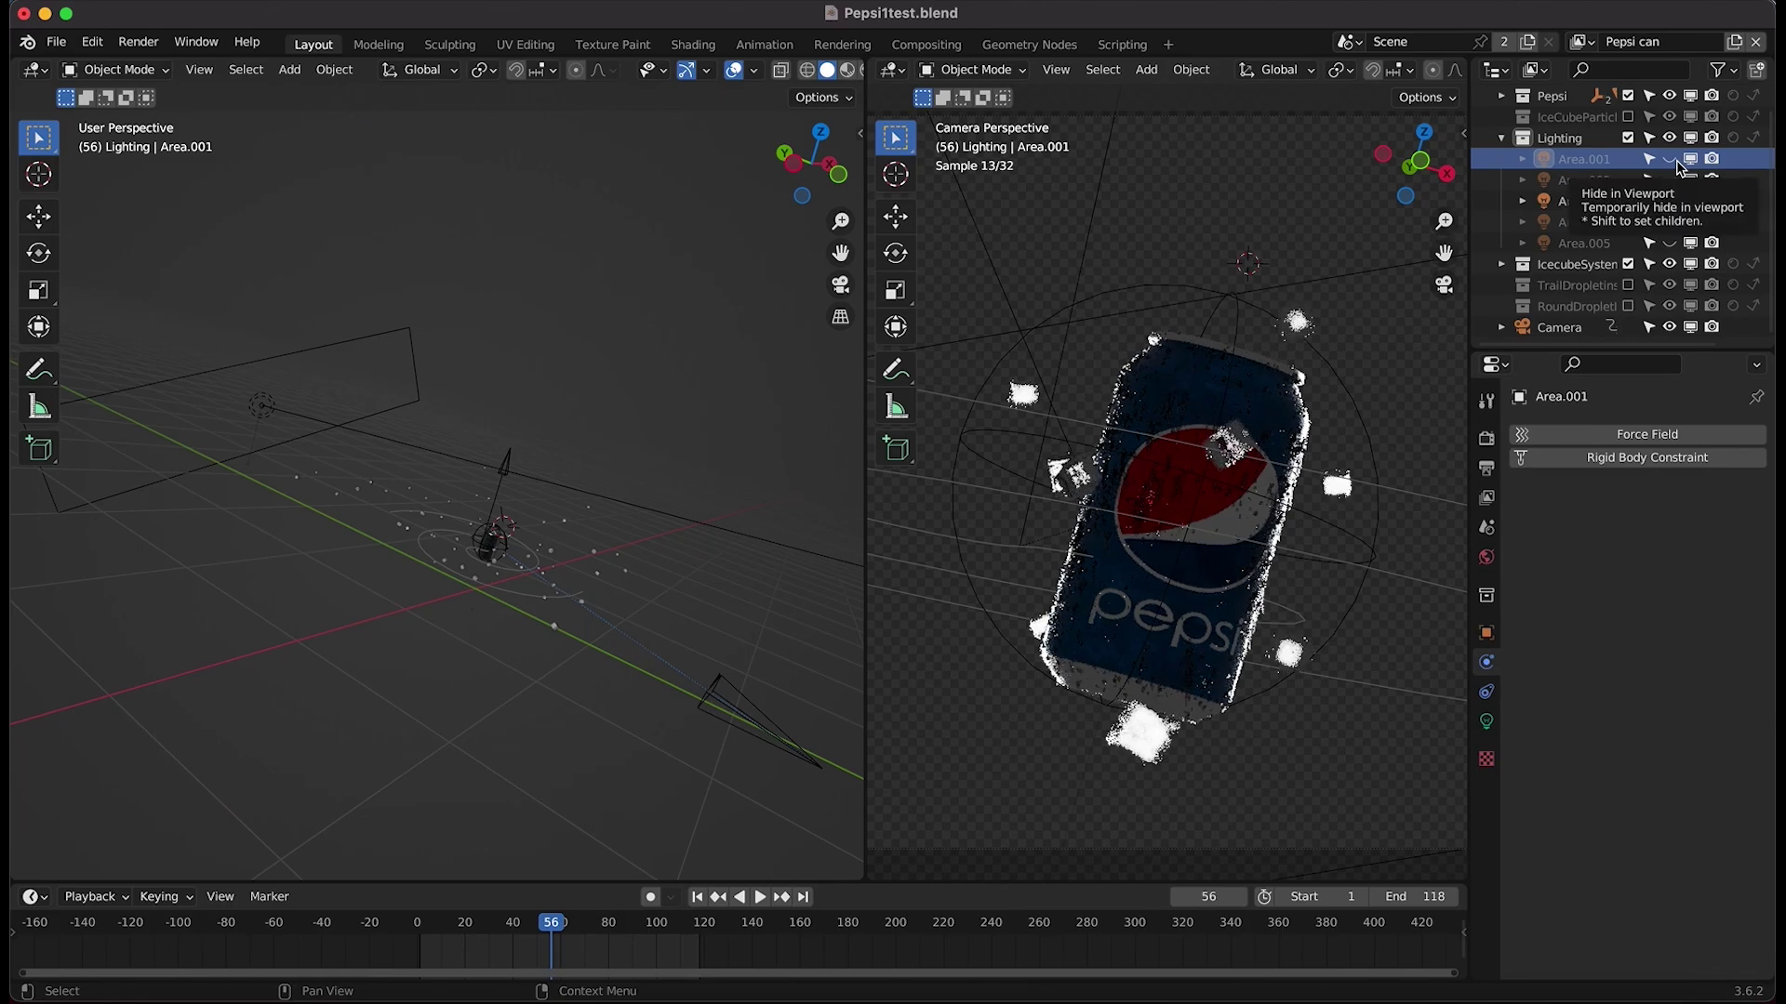
click(1672, 160)
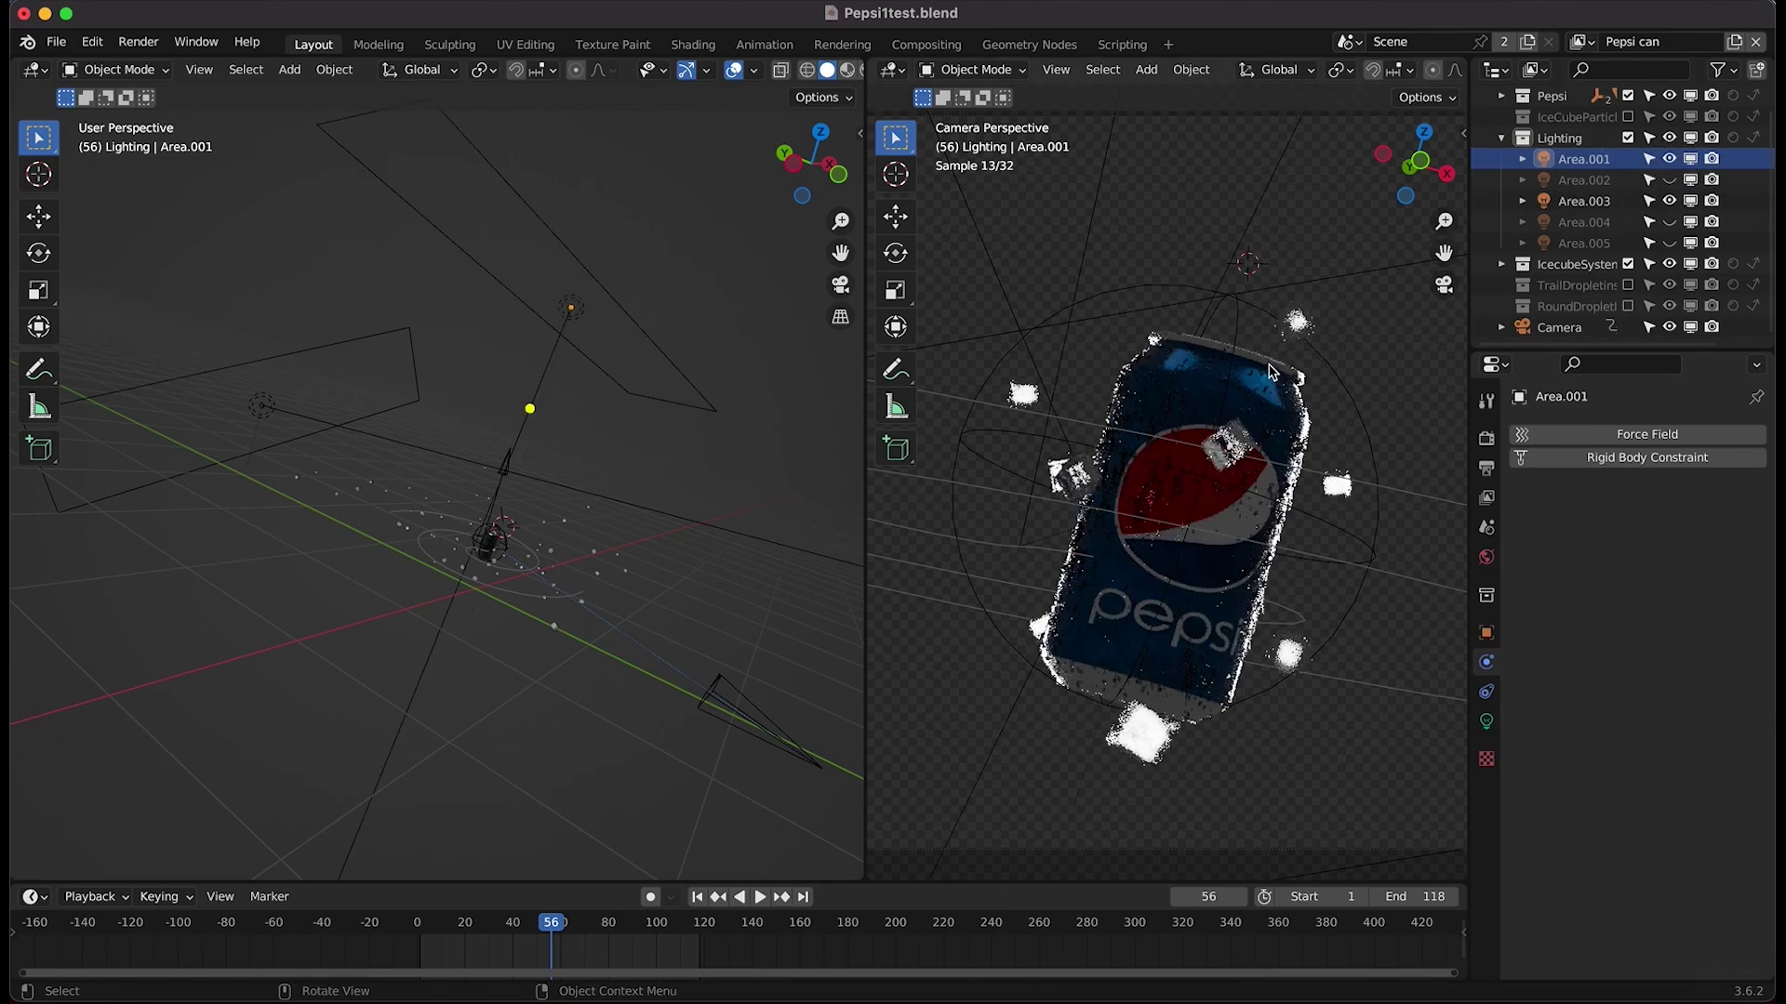
- Make the Area.002 light visible and select it in the scene to show its light settings
click(1672, 184)
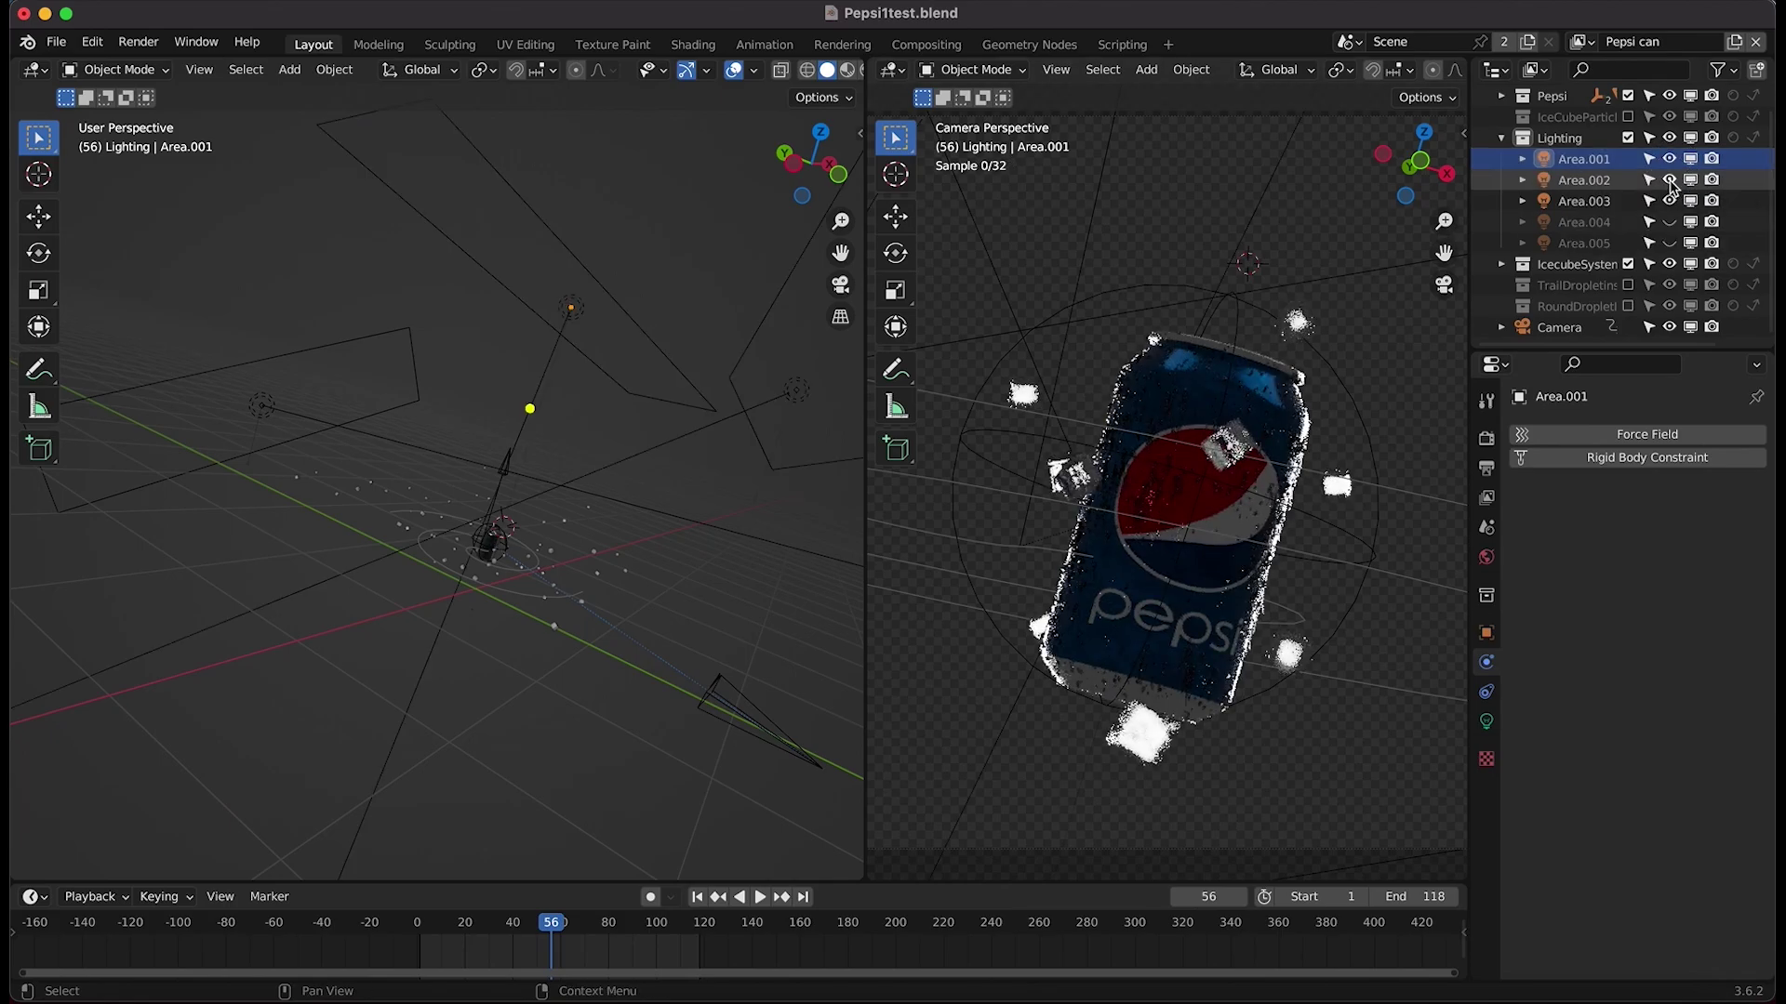
scroll(798, 428, down, 2)
scroll(797, 428, right, 5)
scroll(801, 429, left, 5)
scroll(797, 427, down, 5)
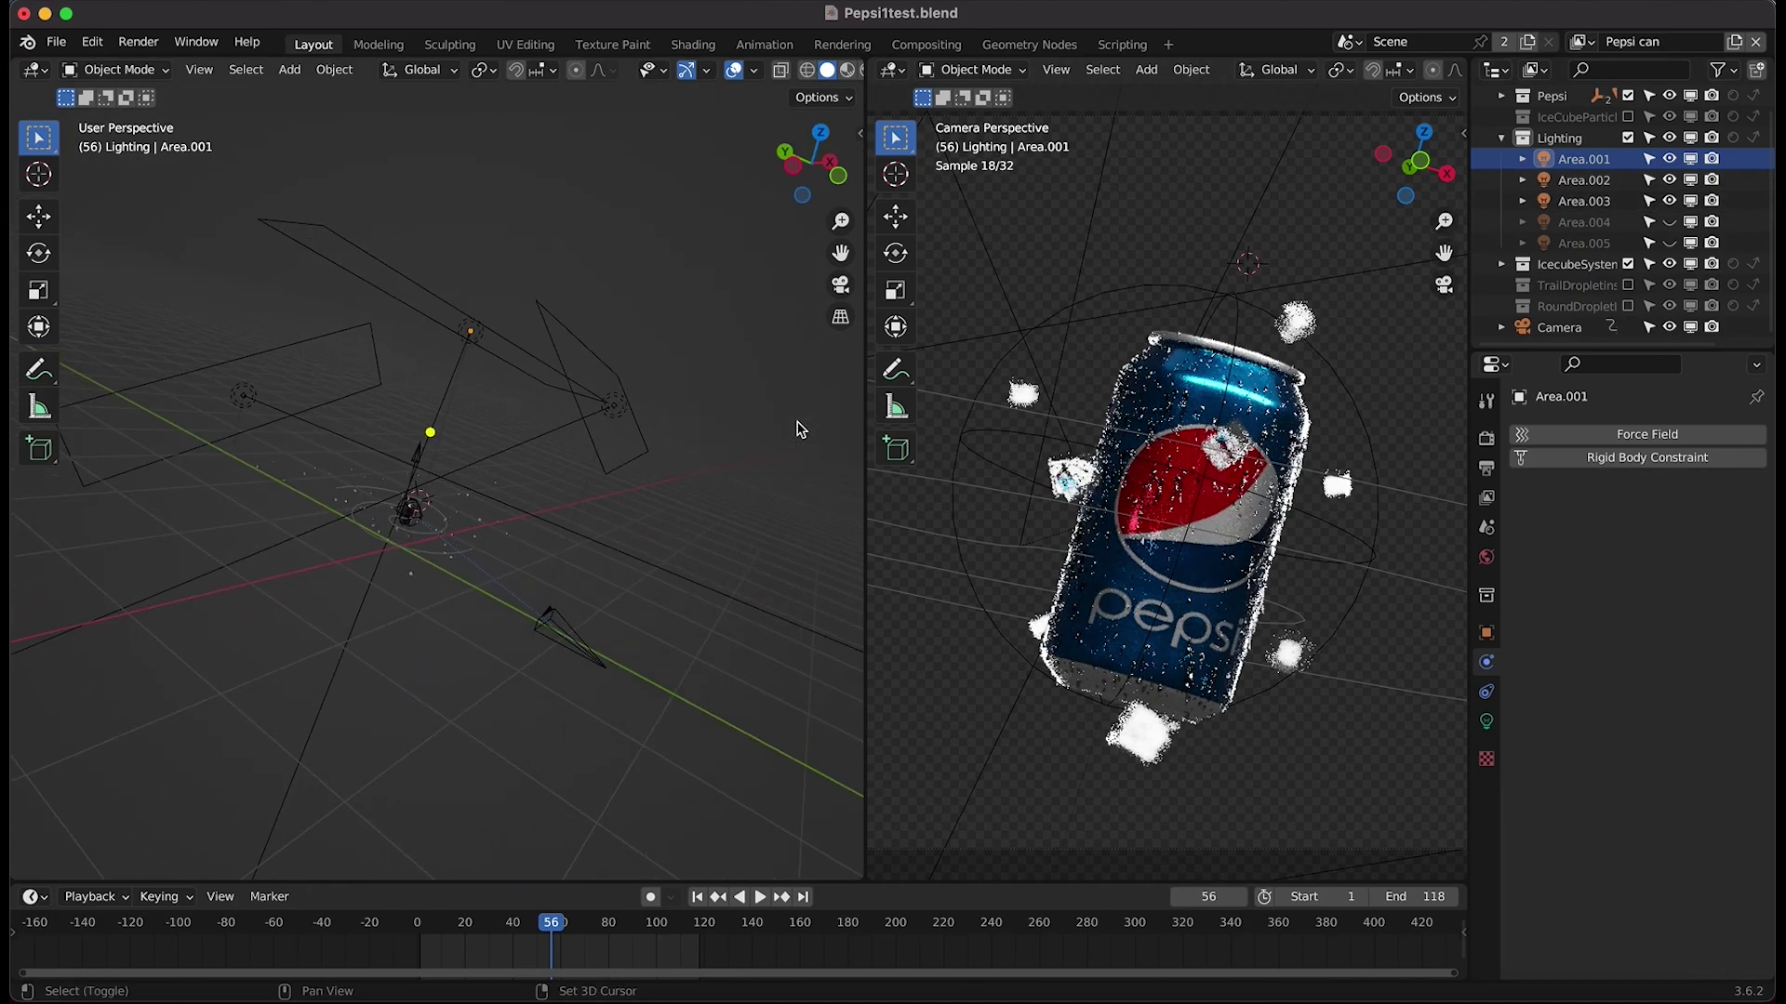
click(623, 296)
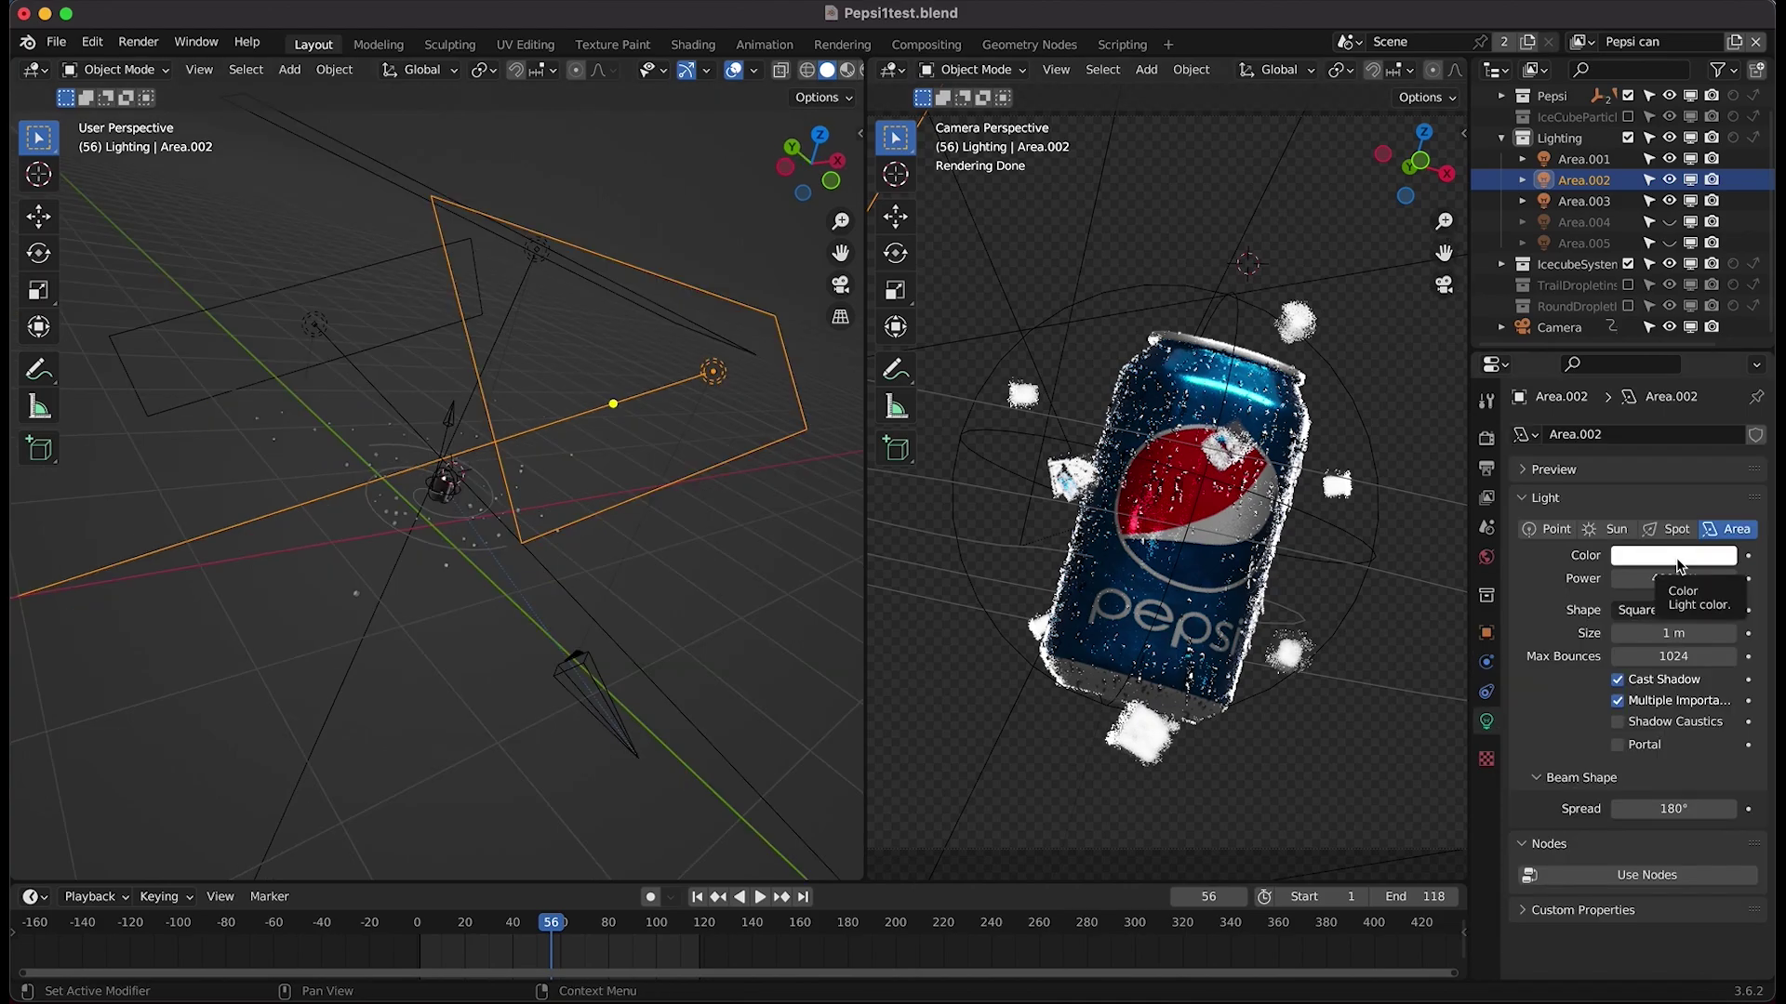
- Select the Area.004 light, make it visible and view its placement around the can
click(1584, 221)
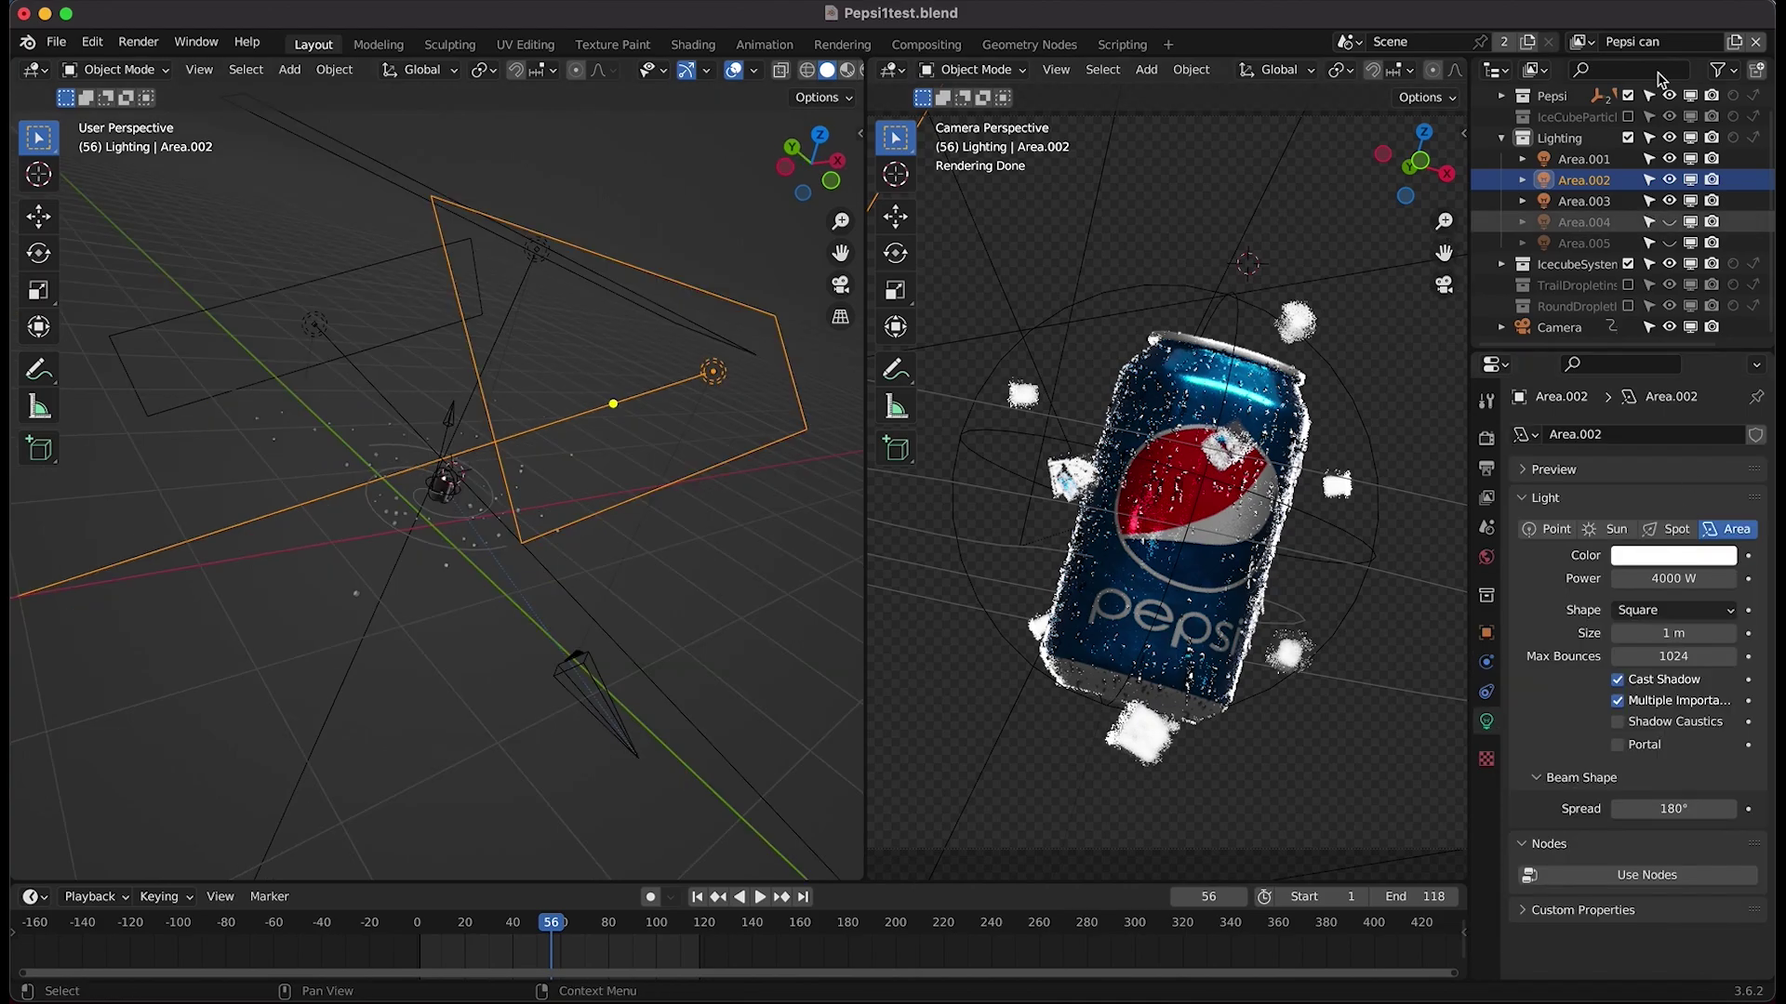
scroll(610, 558, down, 5)
scroll(609, 558, down, 3)
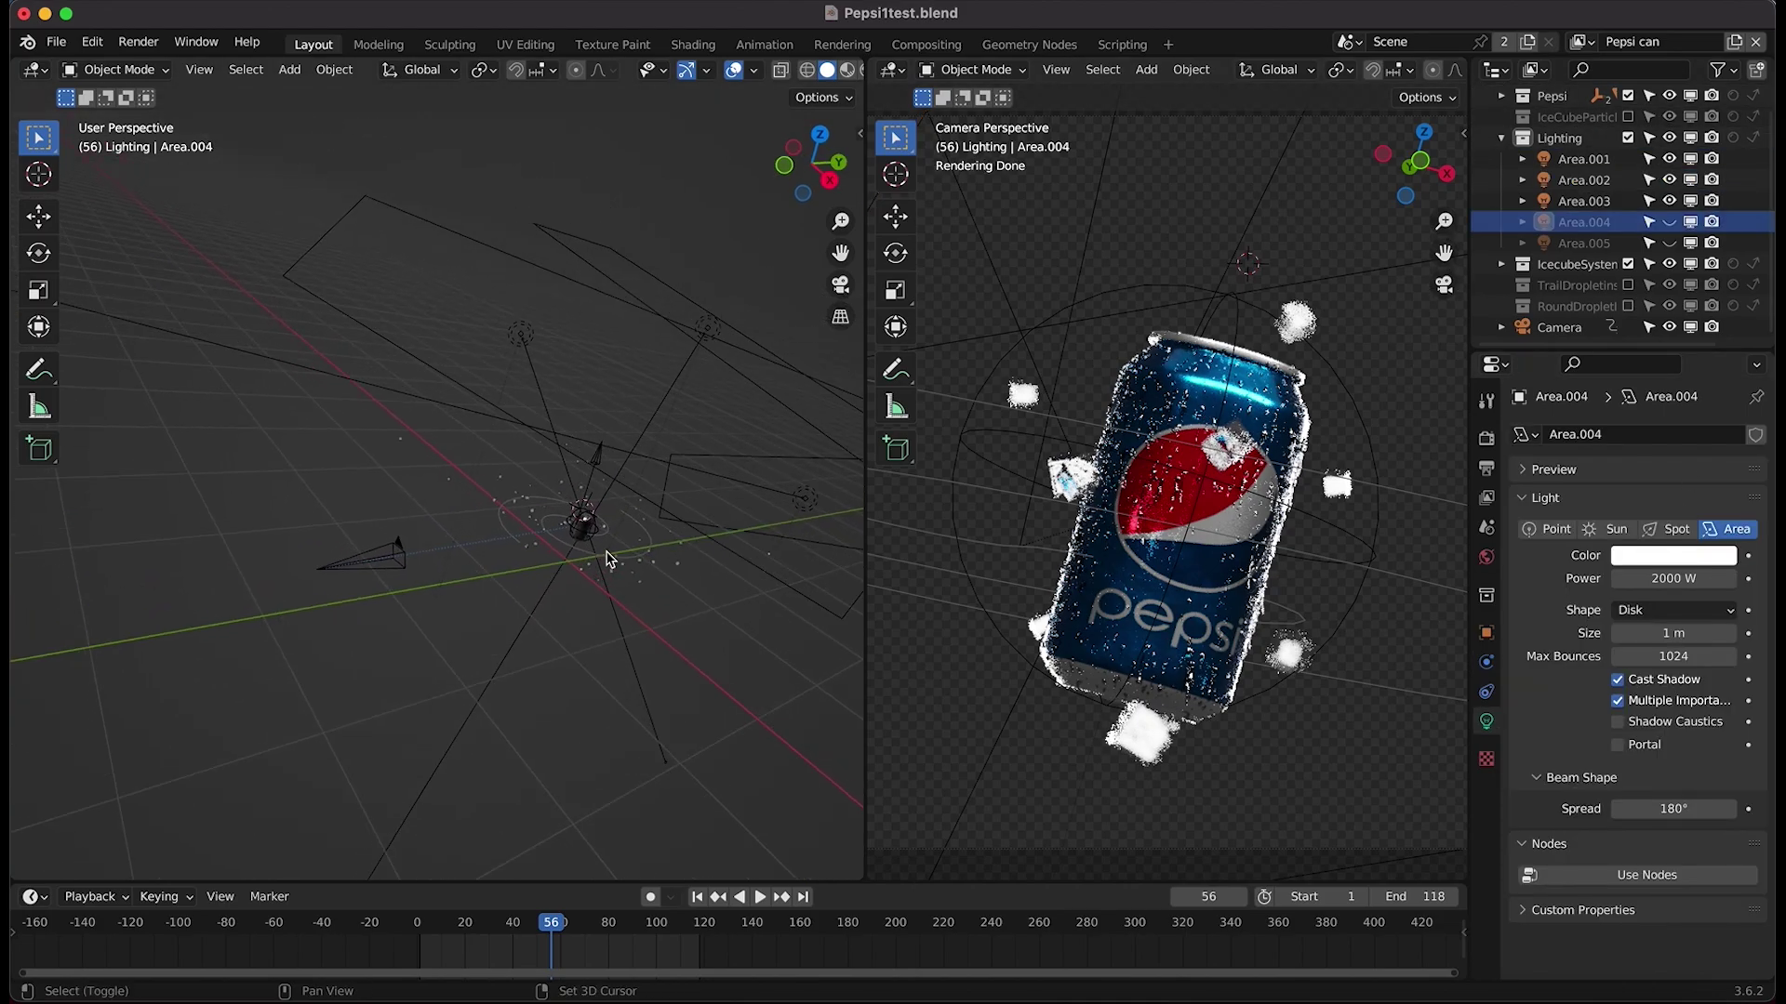
click(1669, 222)
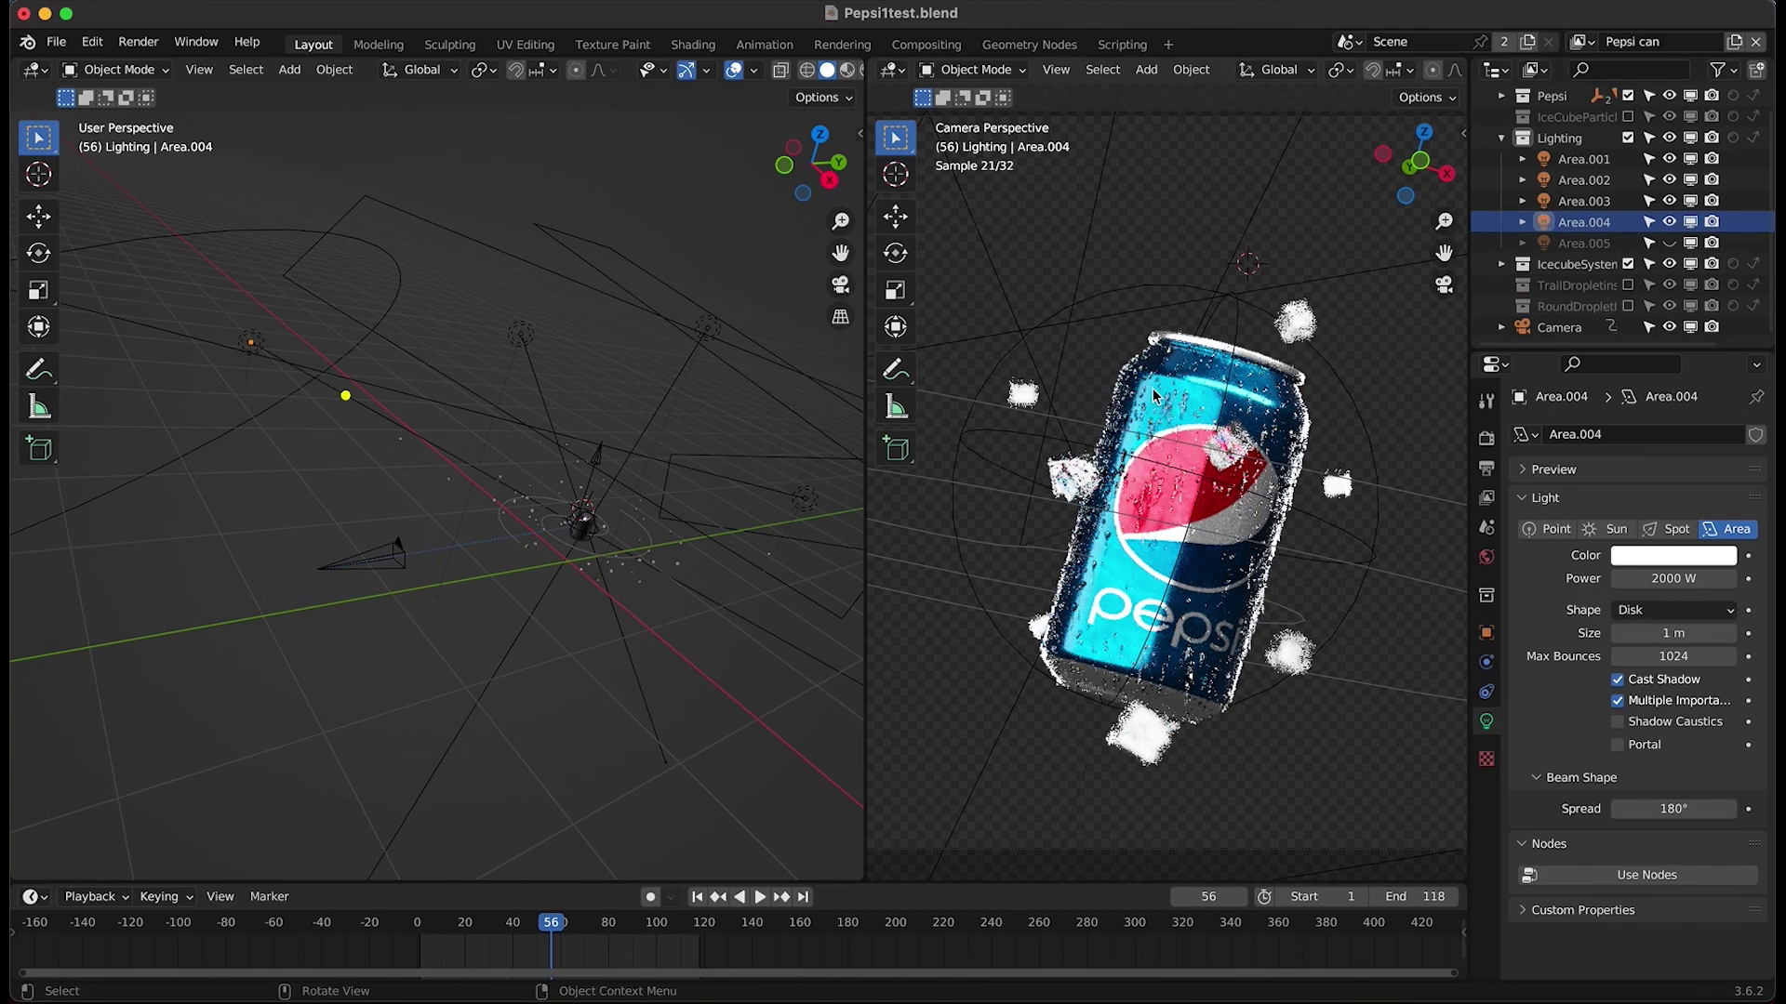
scroll(348, 455, left, 8)
scroll(348, 455, right, 4)
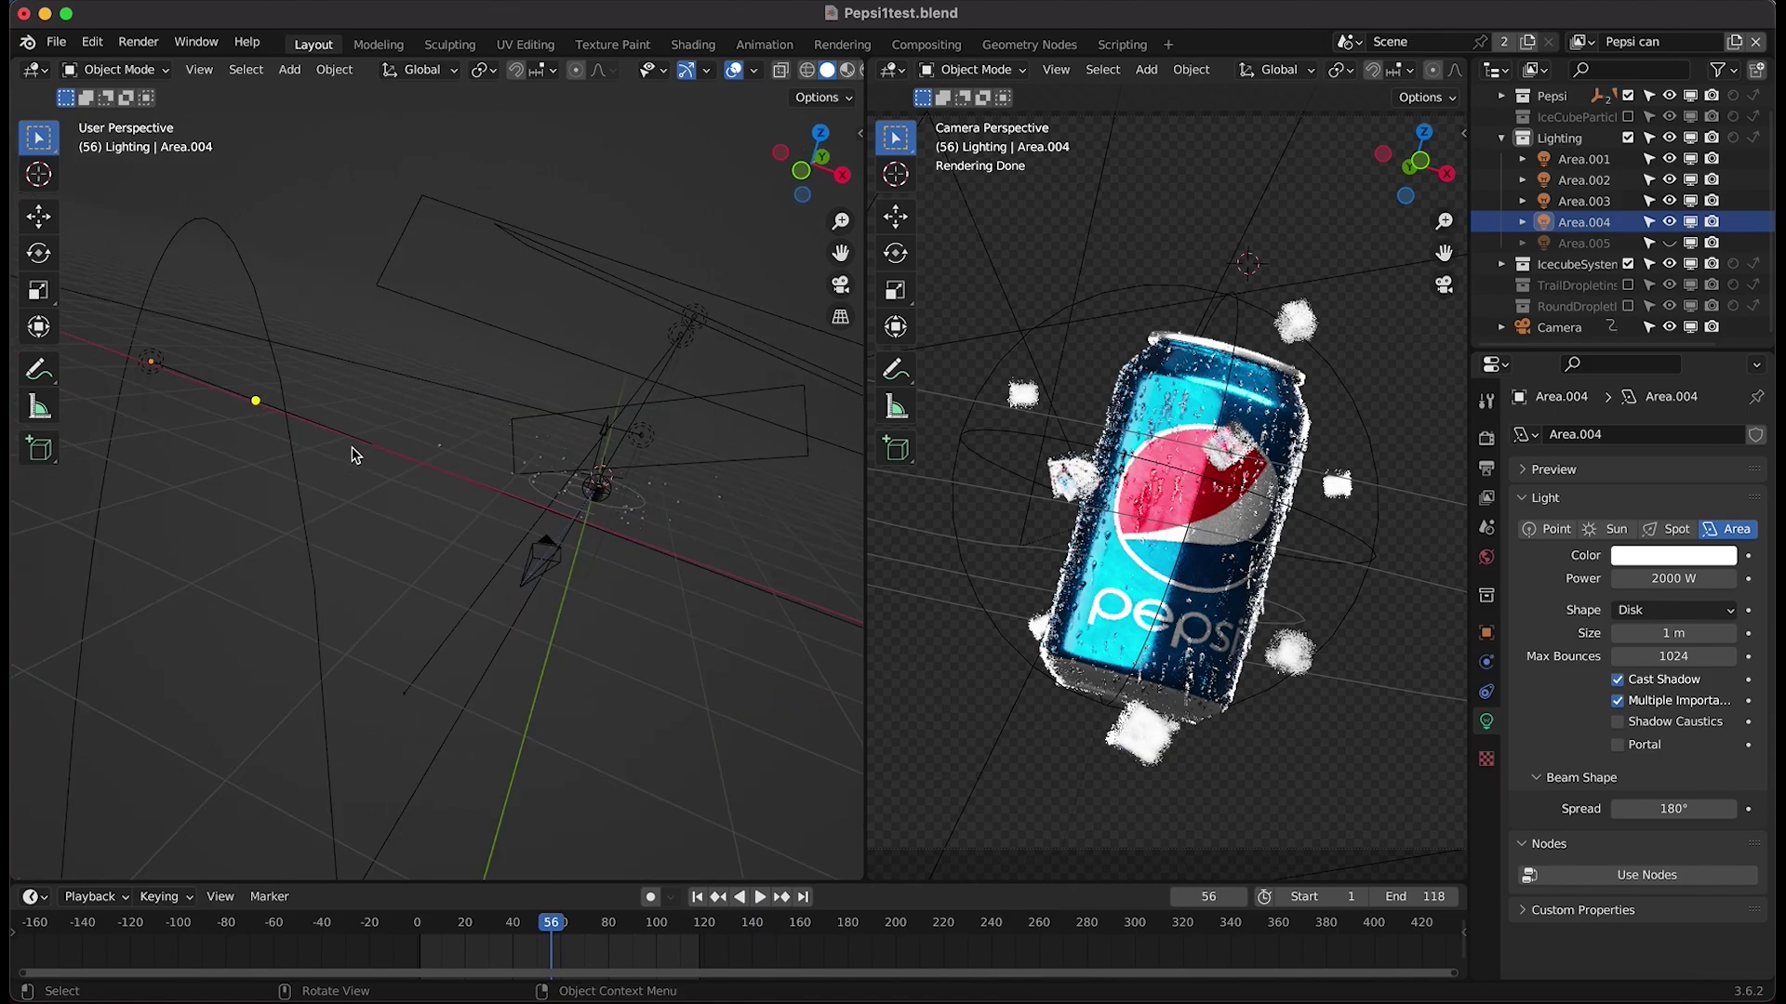
scroll(462, 572, down, 5)
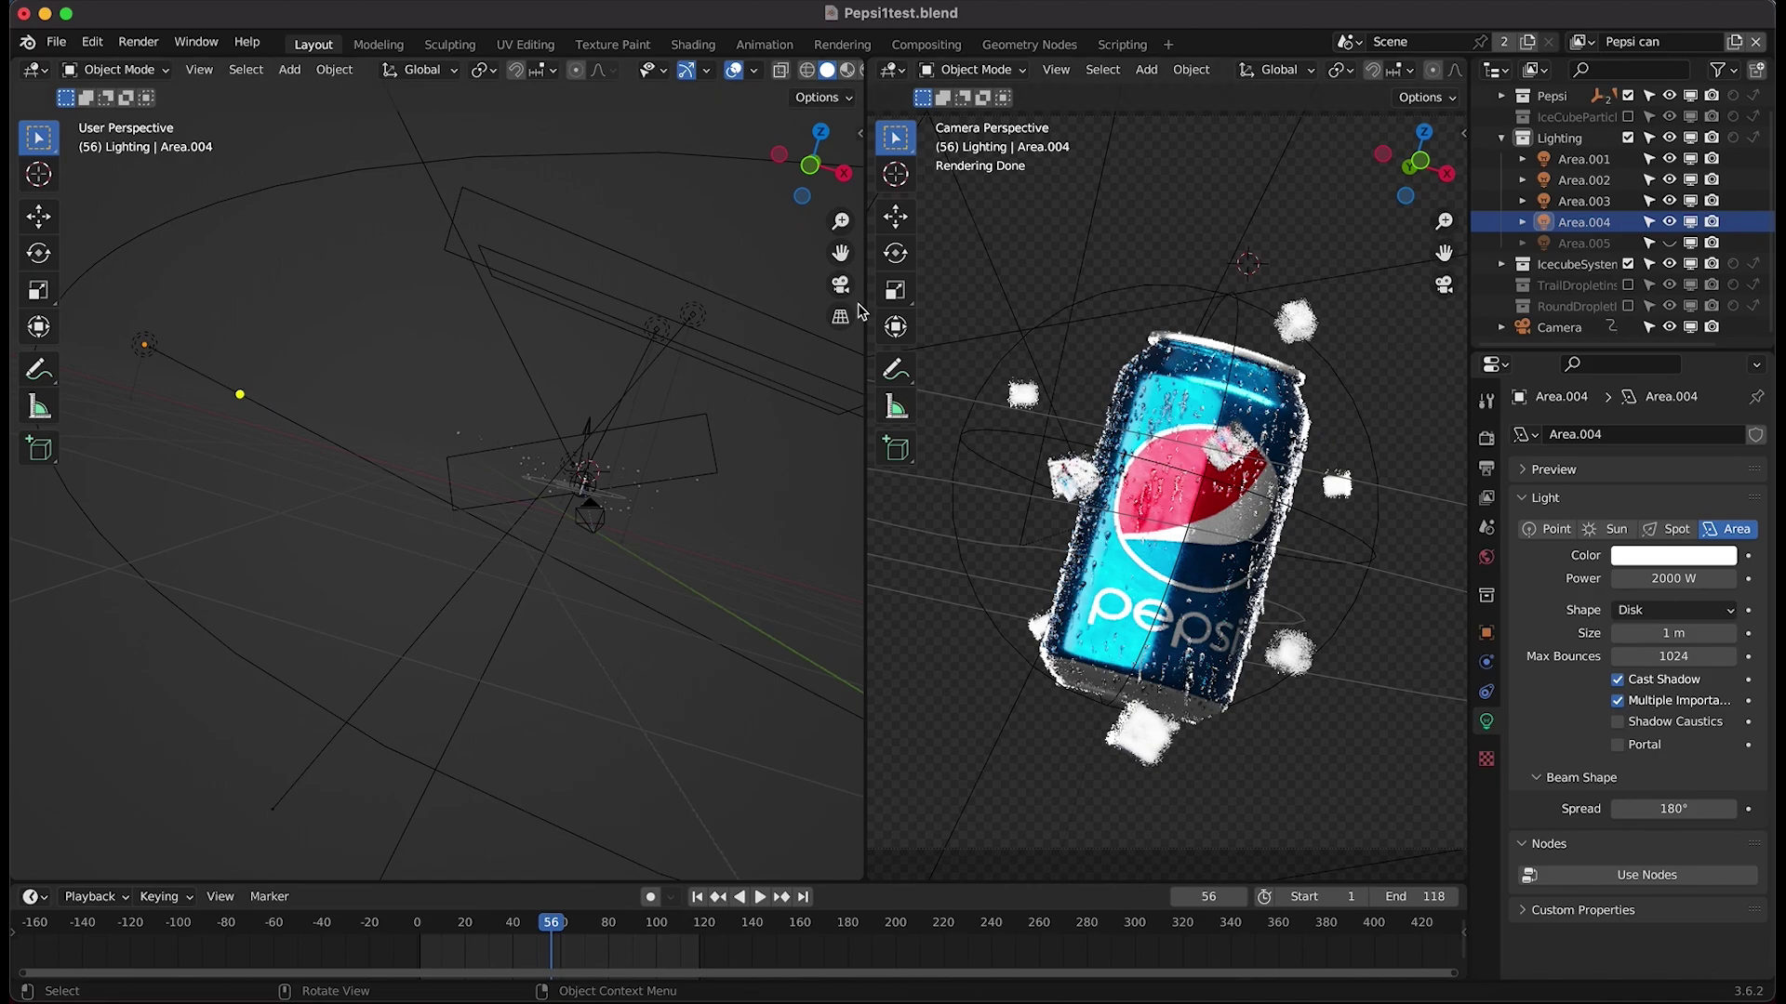
- Select the Area.005 light, make it visible and inspect the full lighting setup beside the camera render
click(1590, 245)
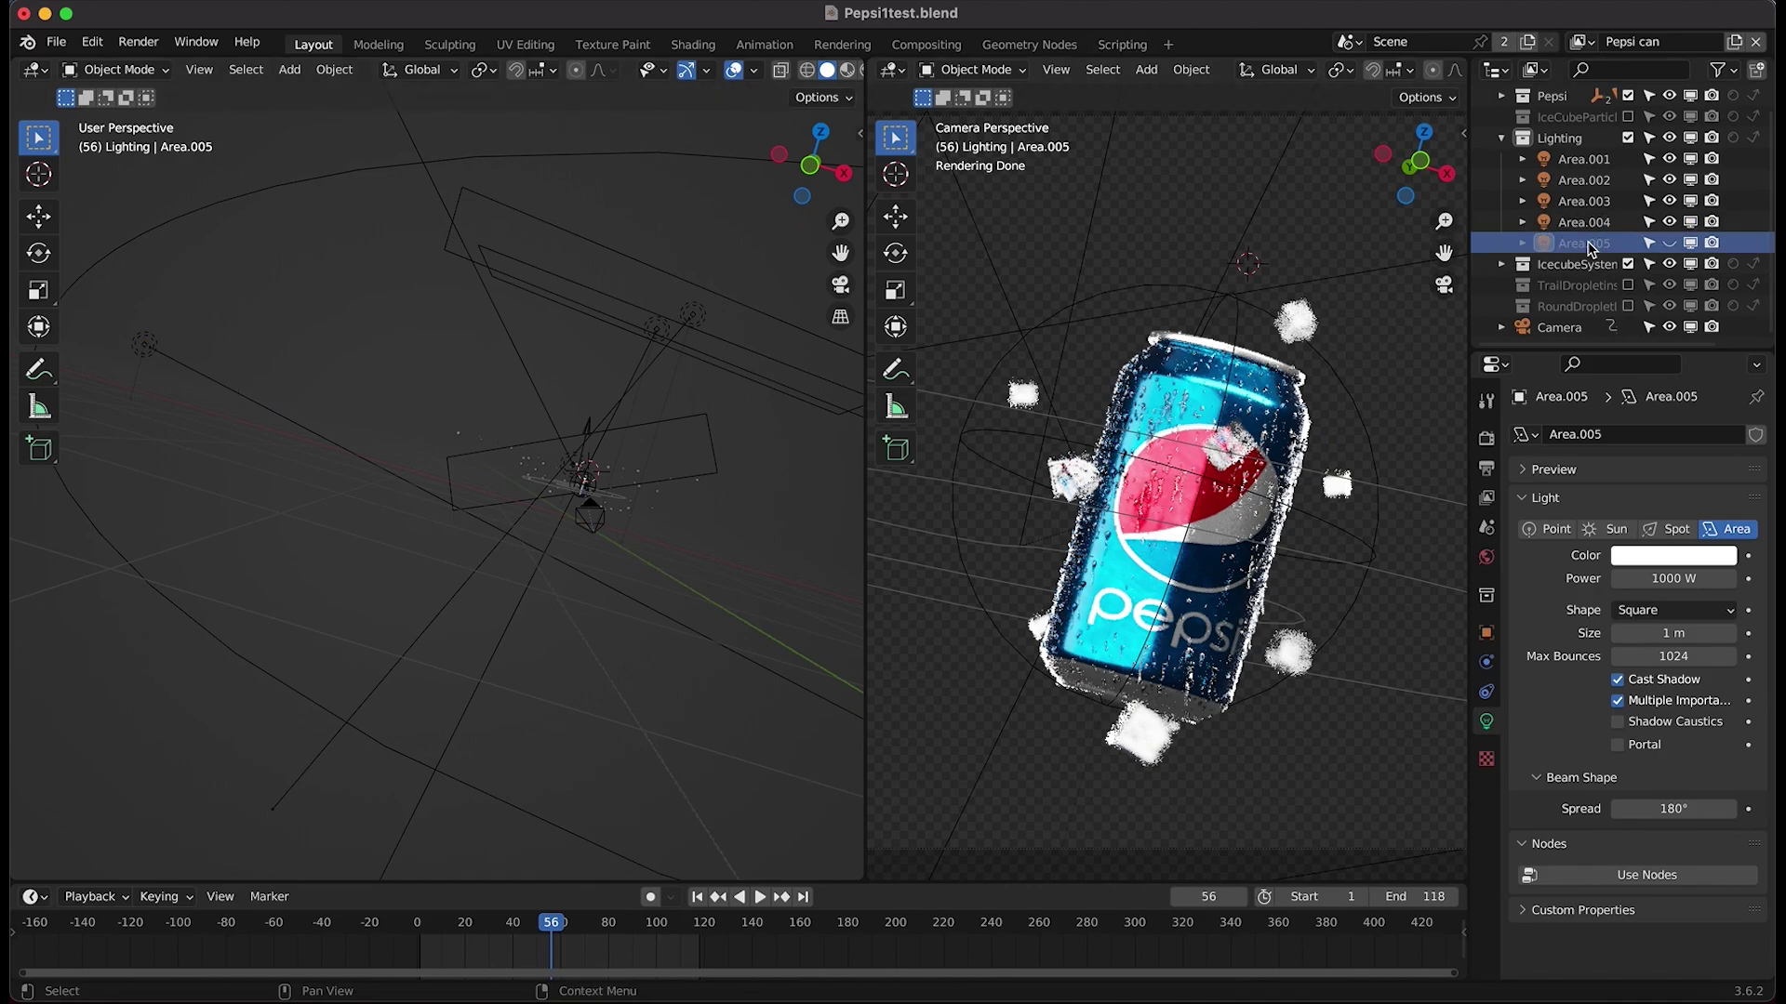
click(1669, 243)
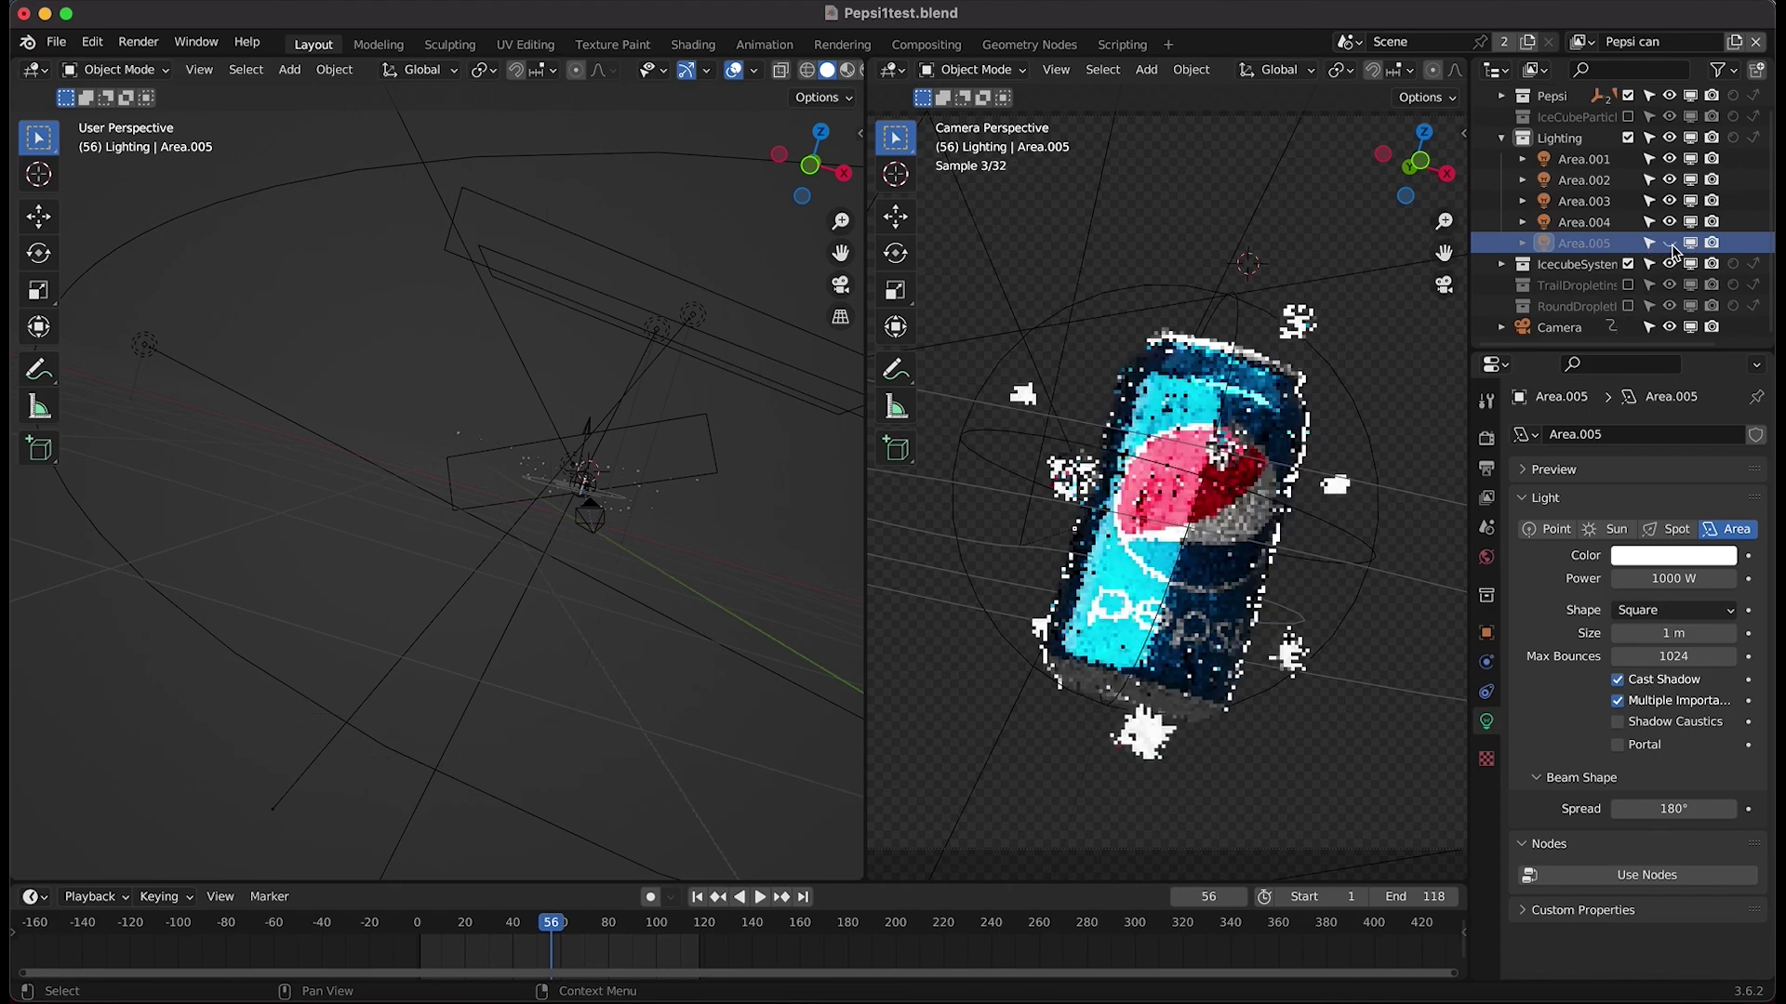
click(1669, 242)
click(598, 776)
middle_drag(603, 767, 658, 610)
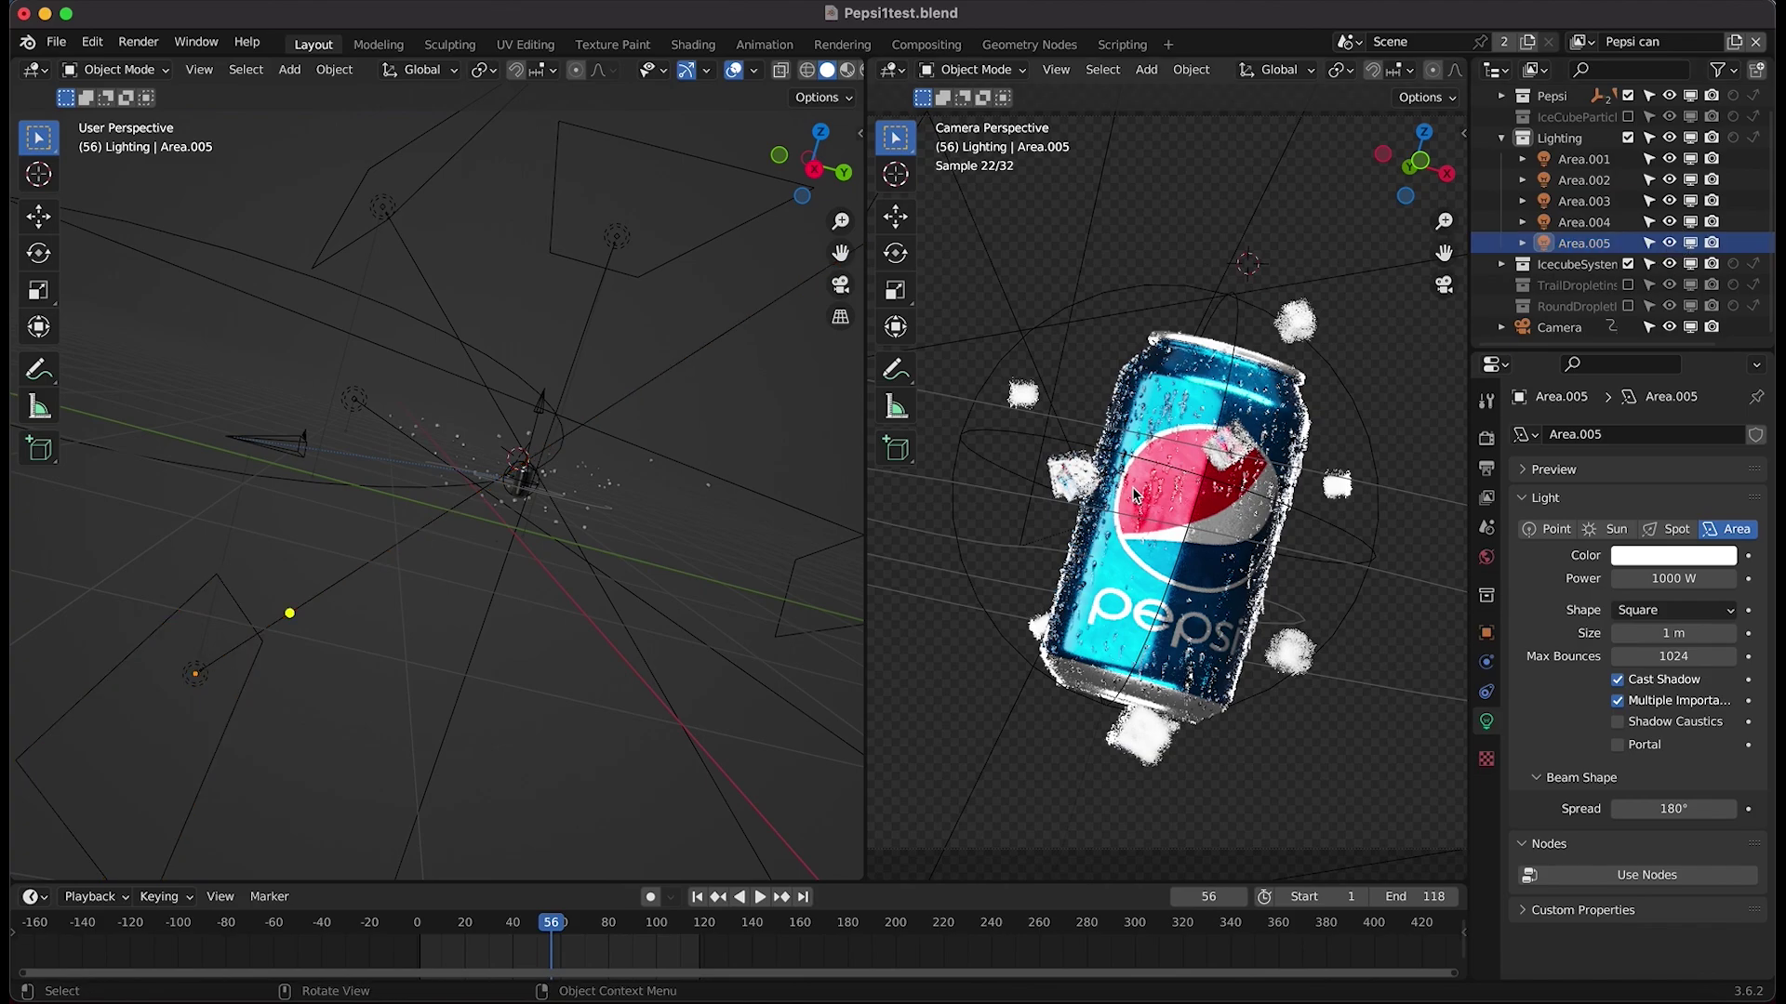
scroll(1134, 496, down, 3)
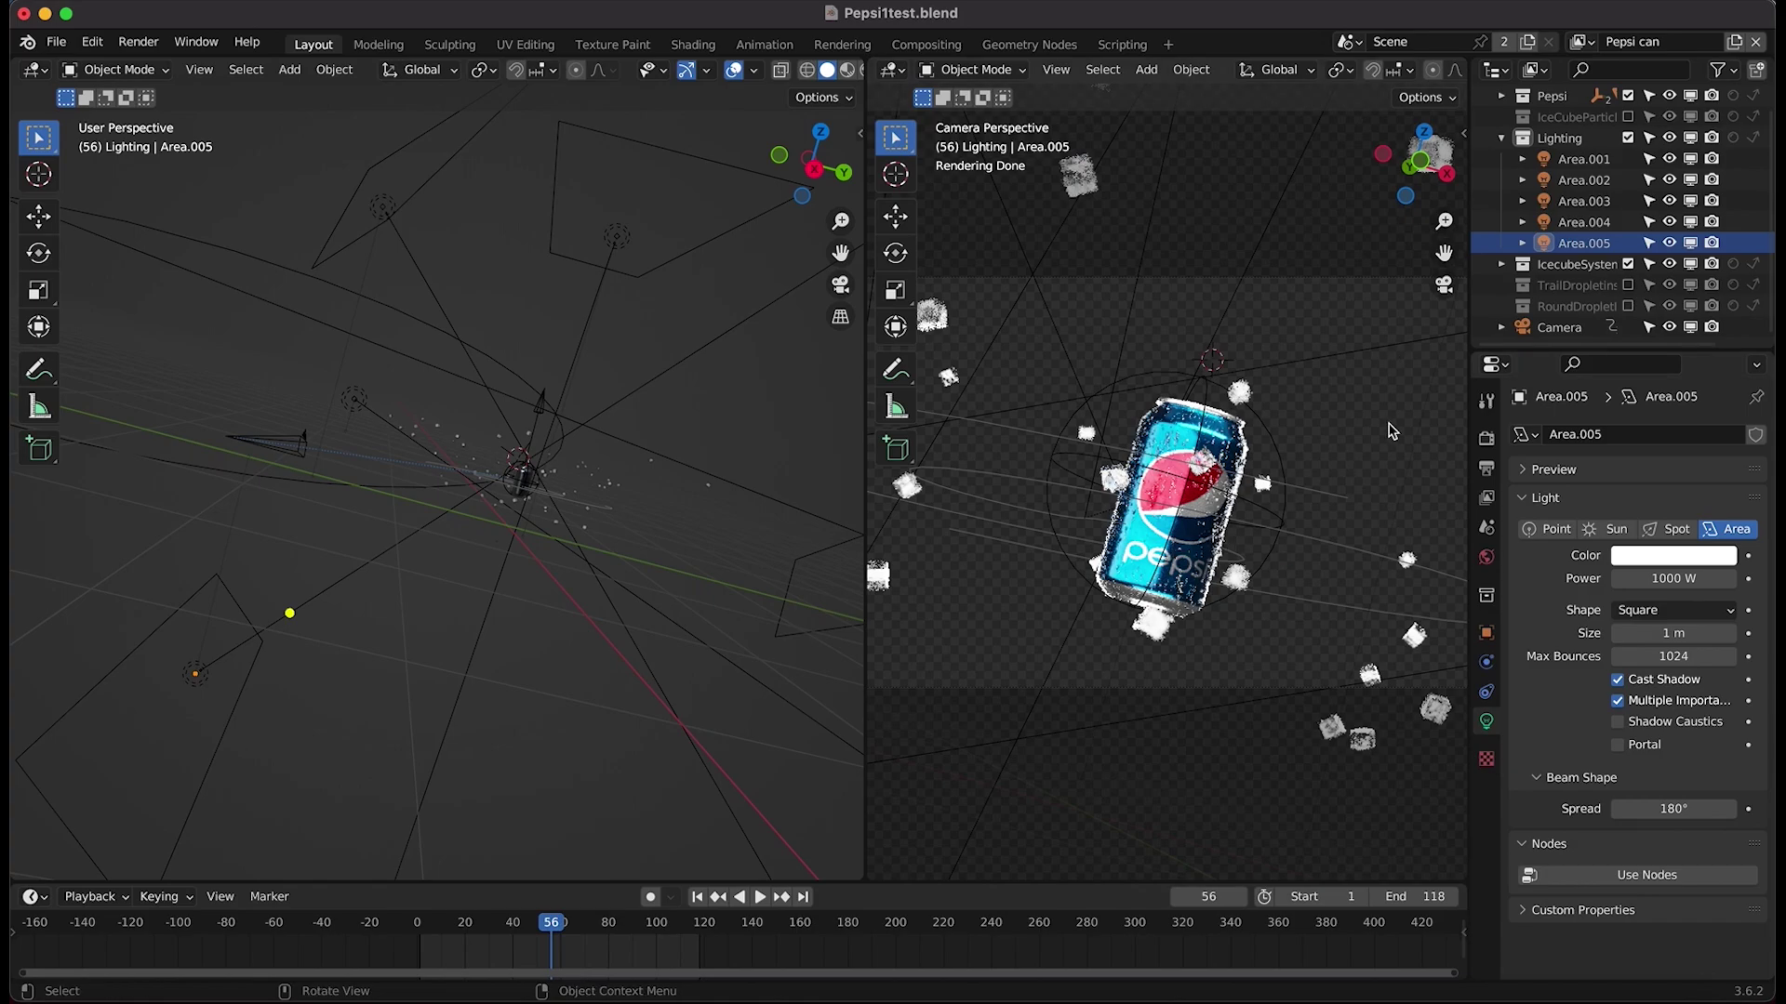
scroll(1013, 366, down, 1)
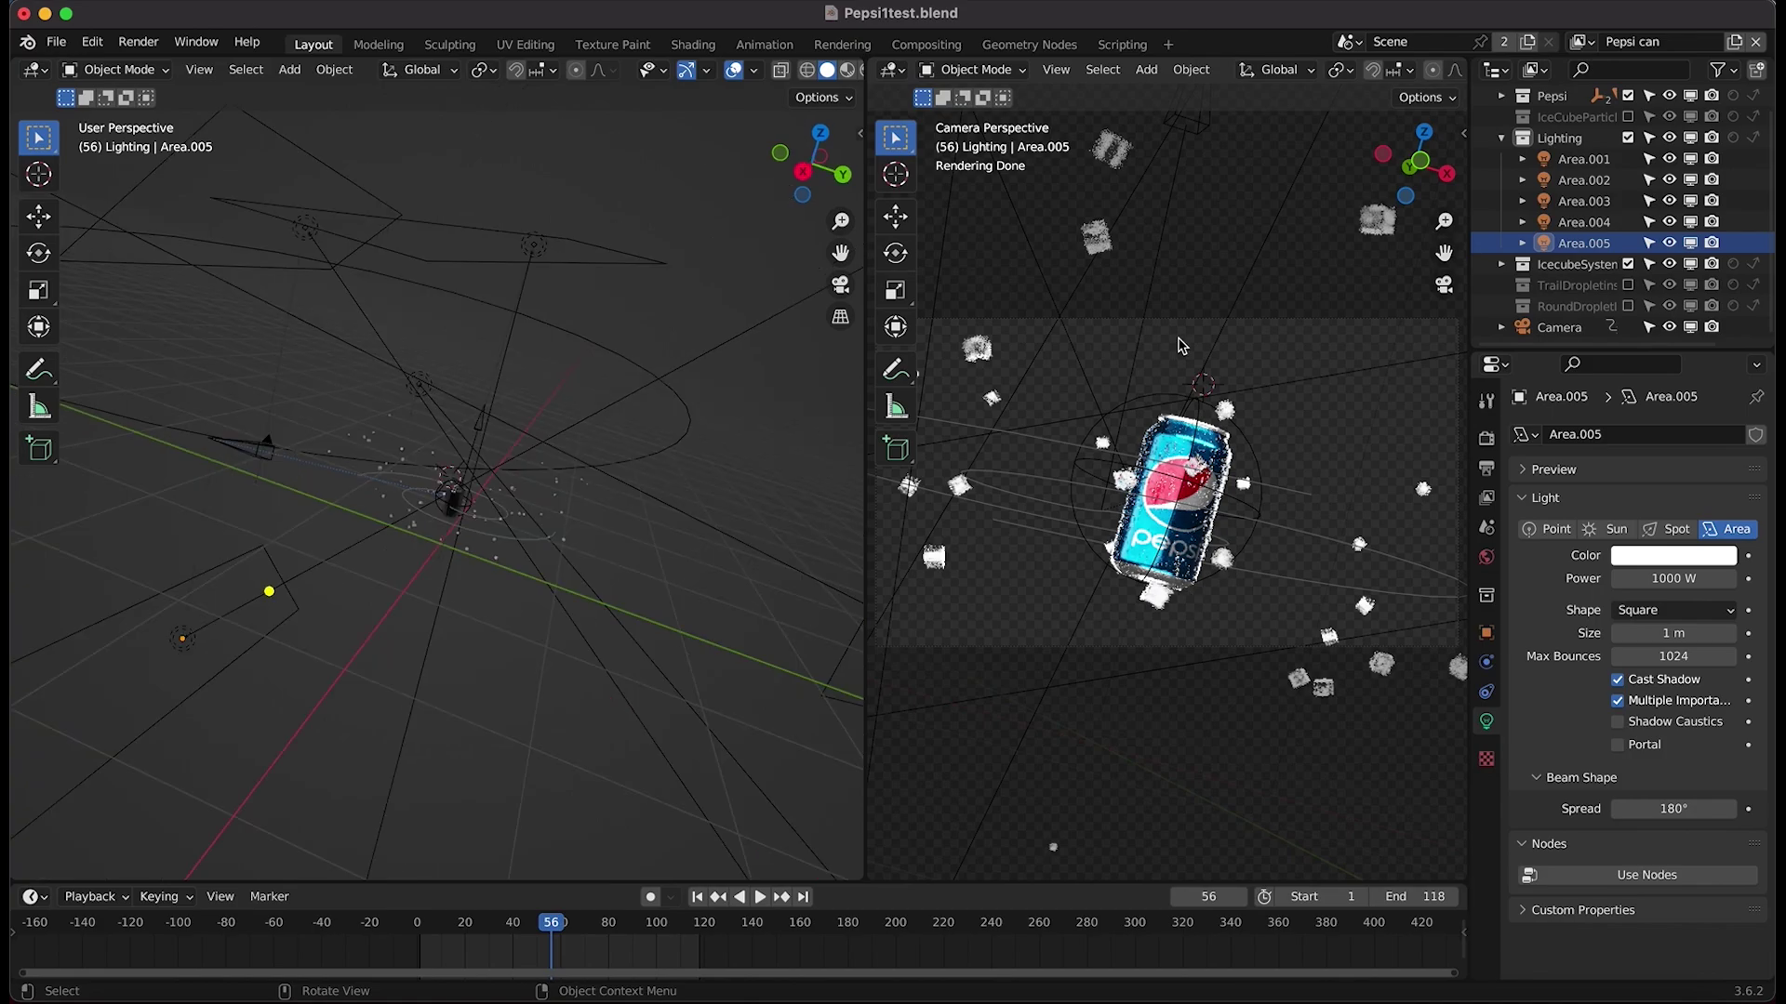
- Set the IcecubeSystem collection to indirect only in the Pepsi can view layer and select the collection
key(z)
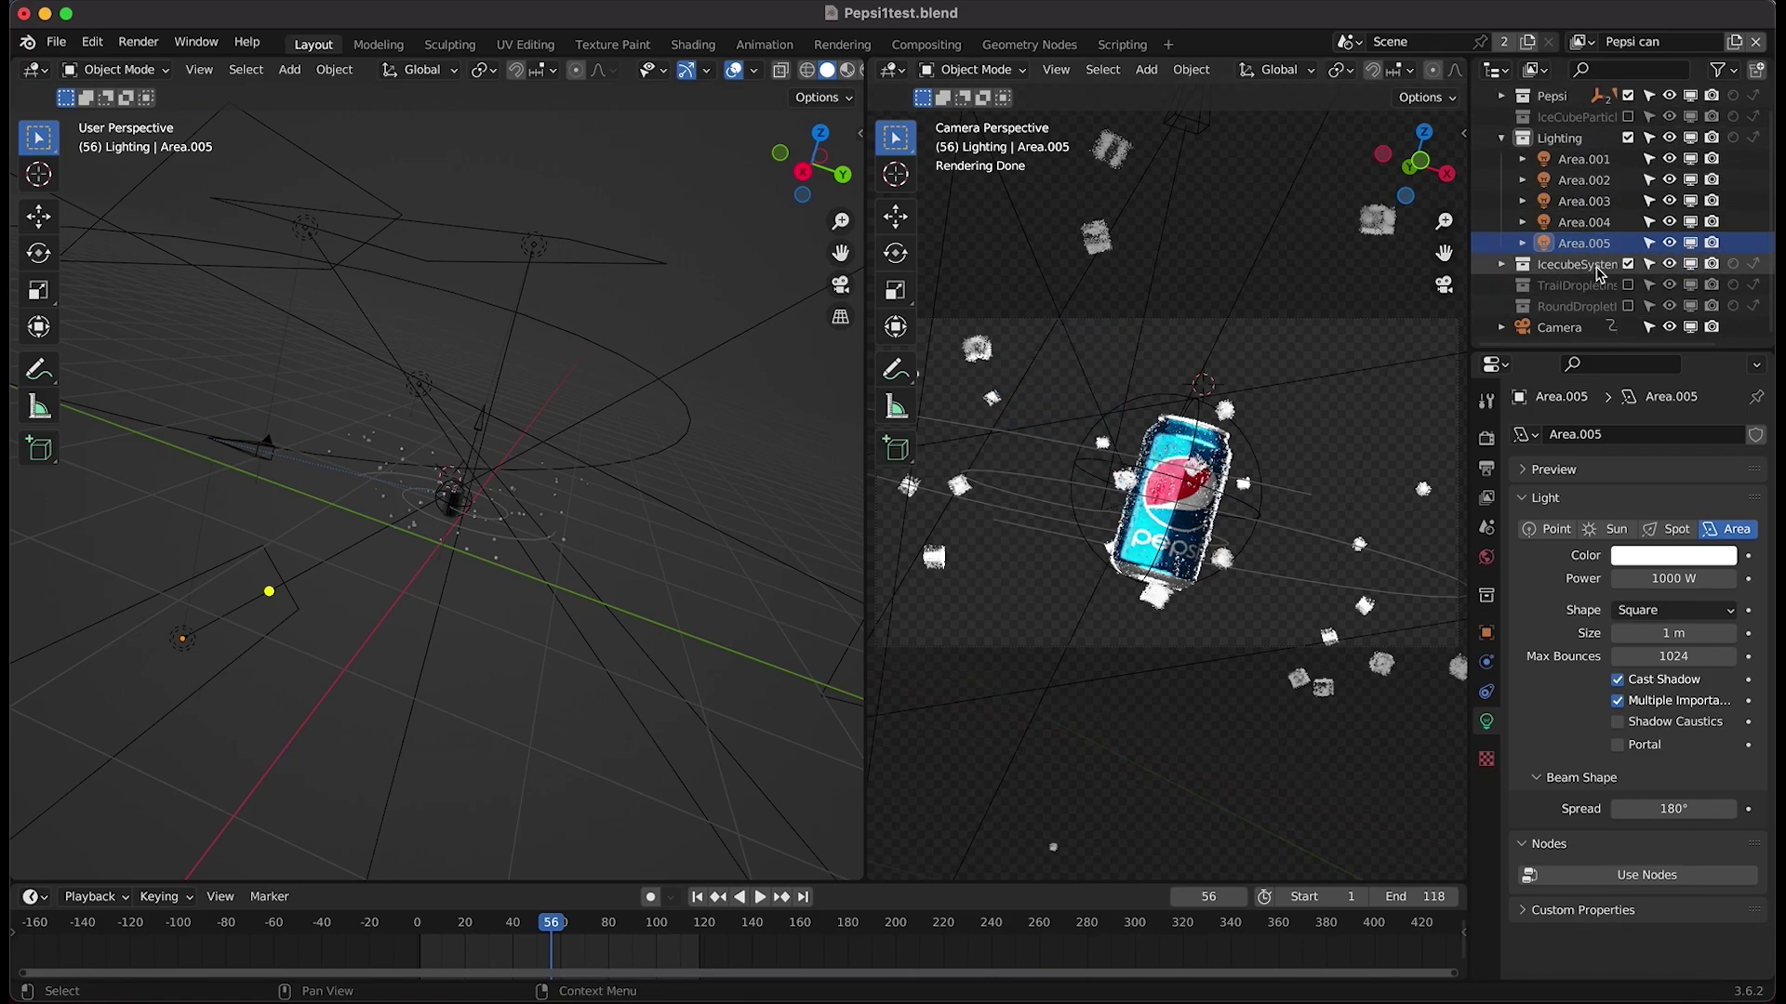
click(1752, 270)
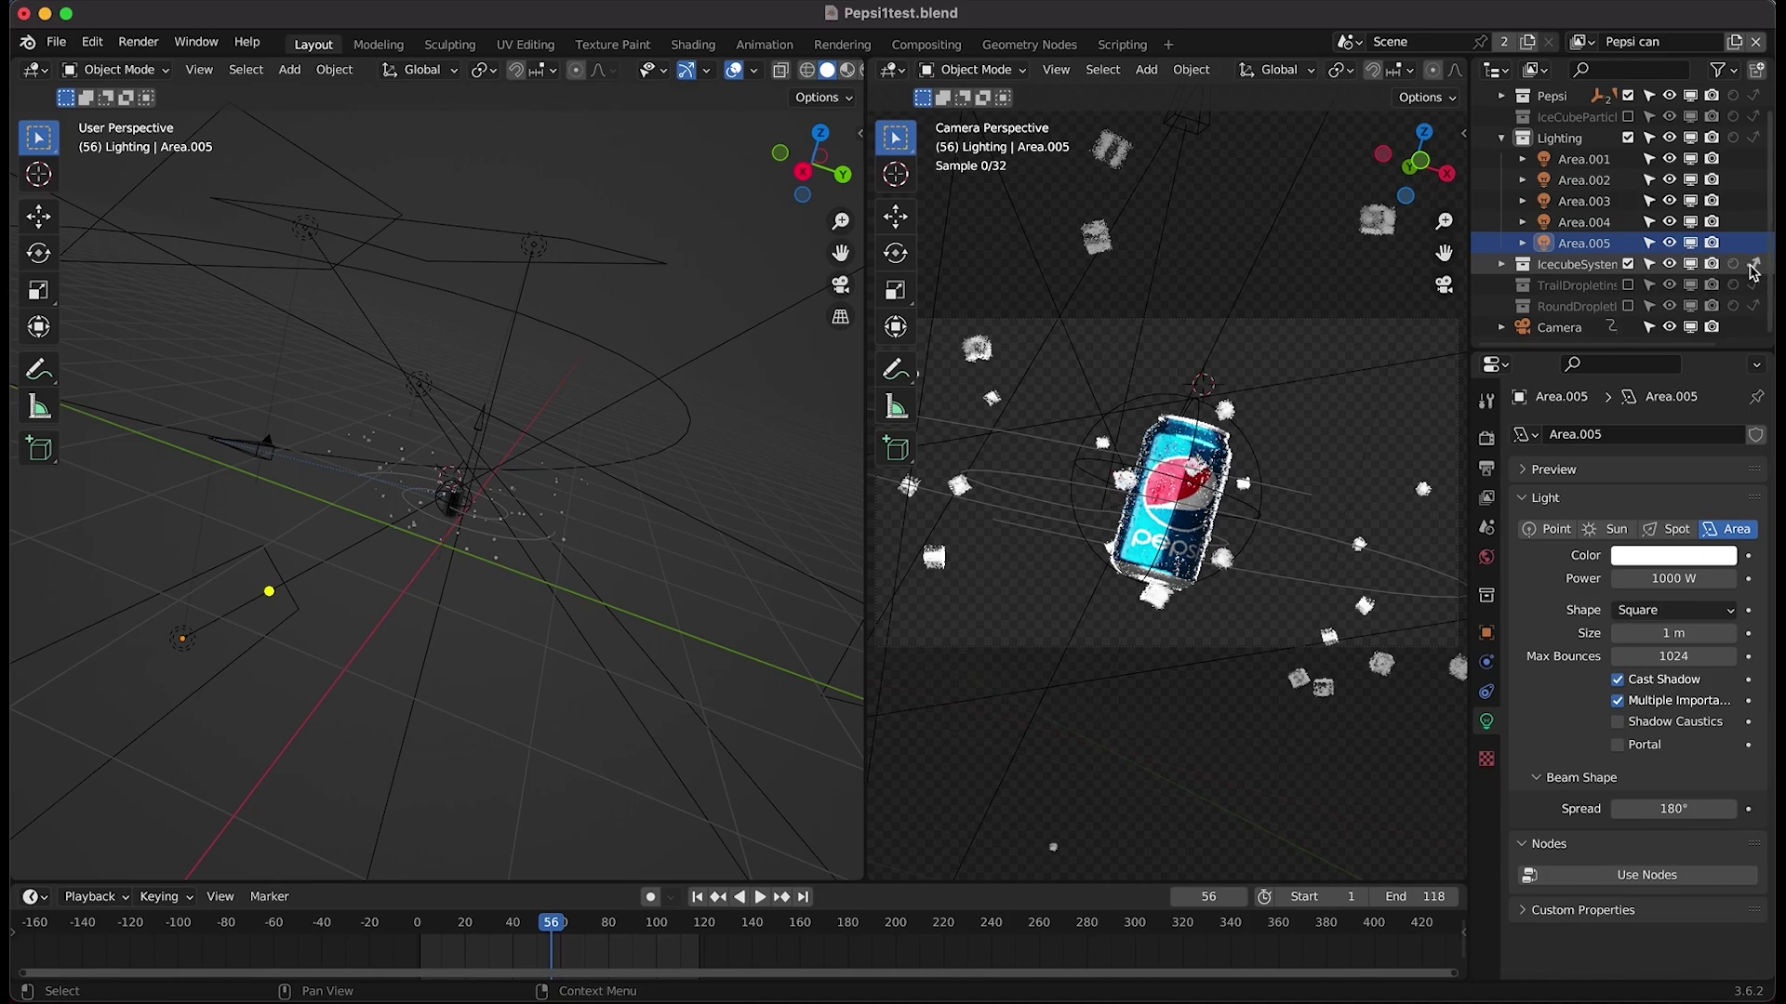
click(1562, 264)
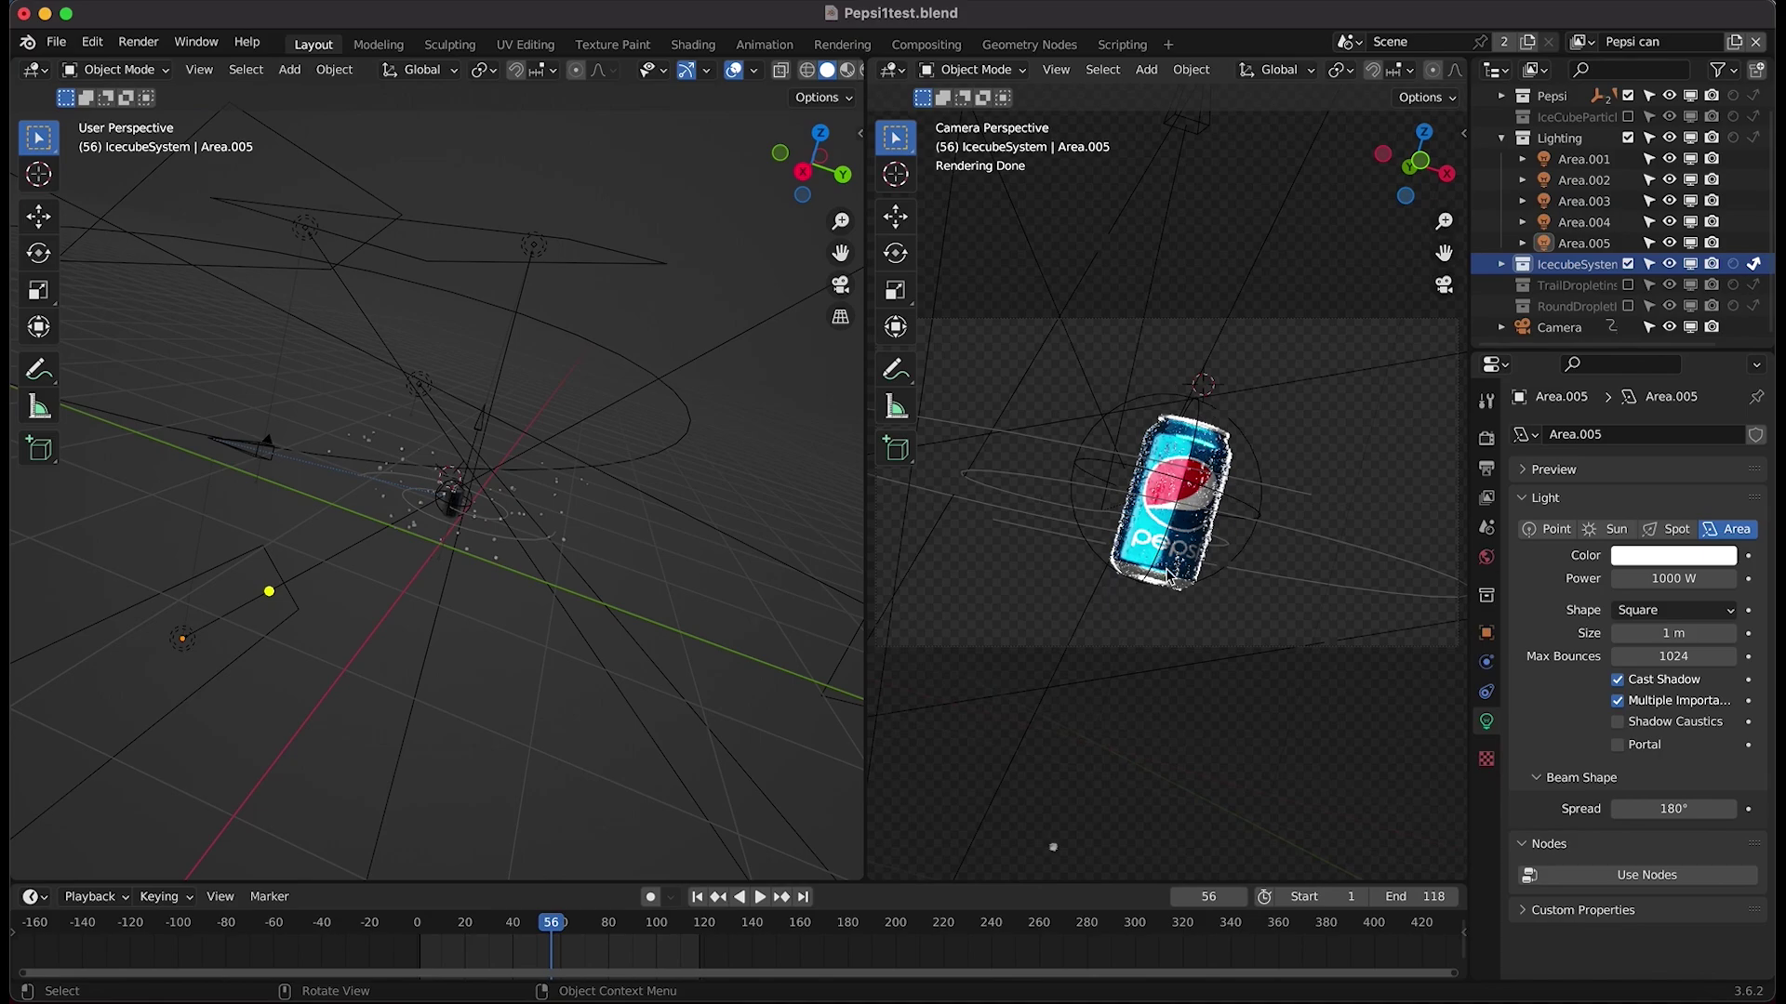
- Switch to the Icecubes view layer and toggle the holdout option of the Pepsi collection
click(1581, 42)
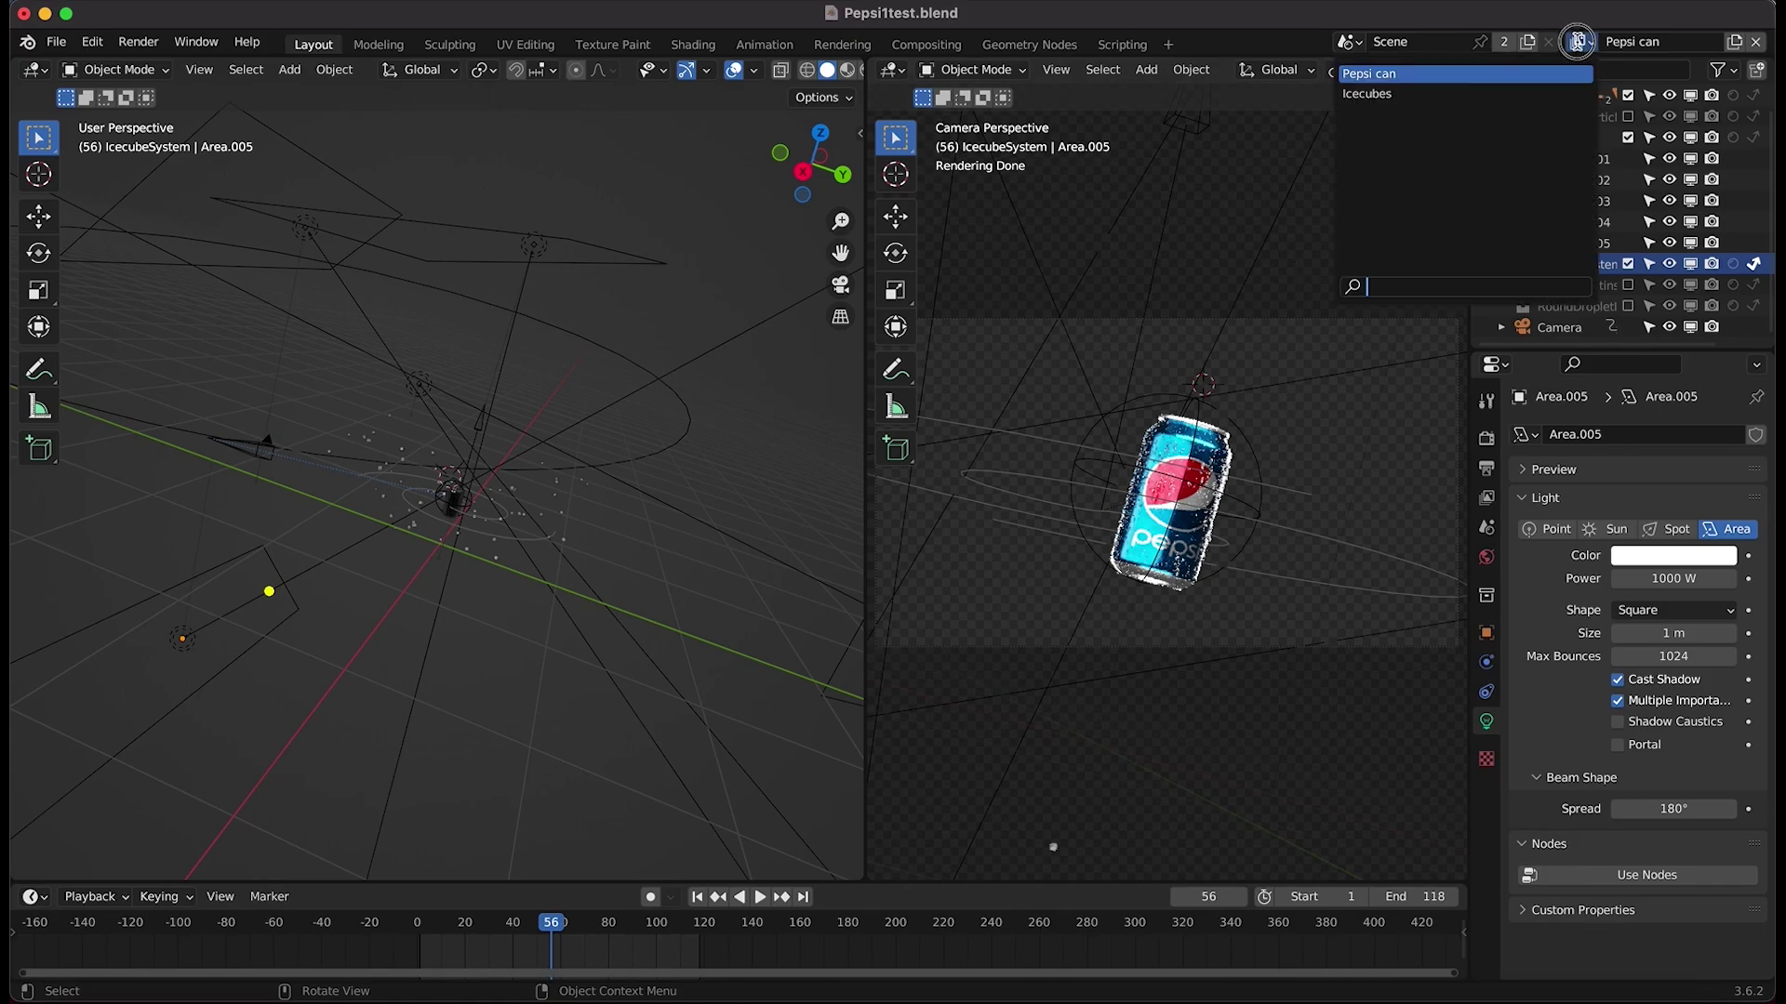
click(1418, 95)
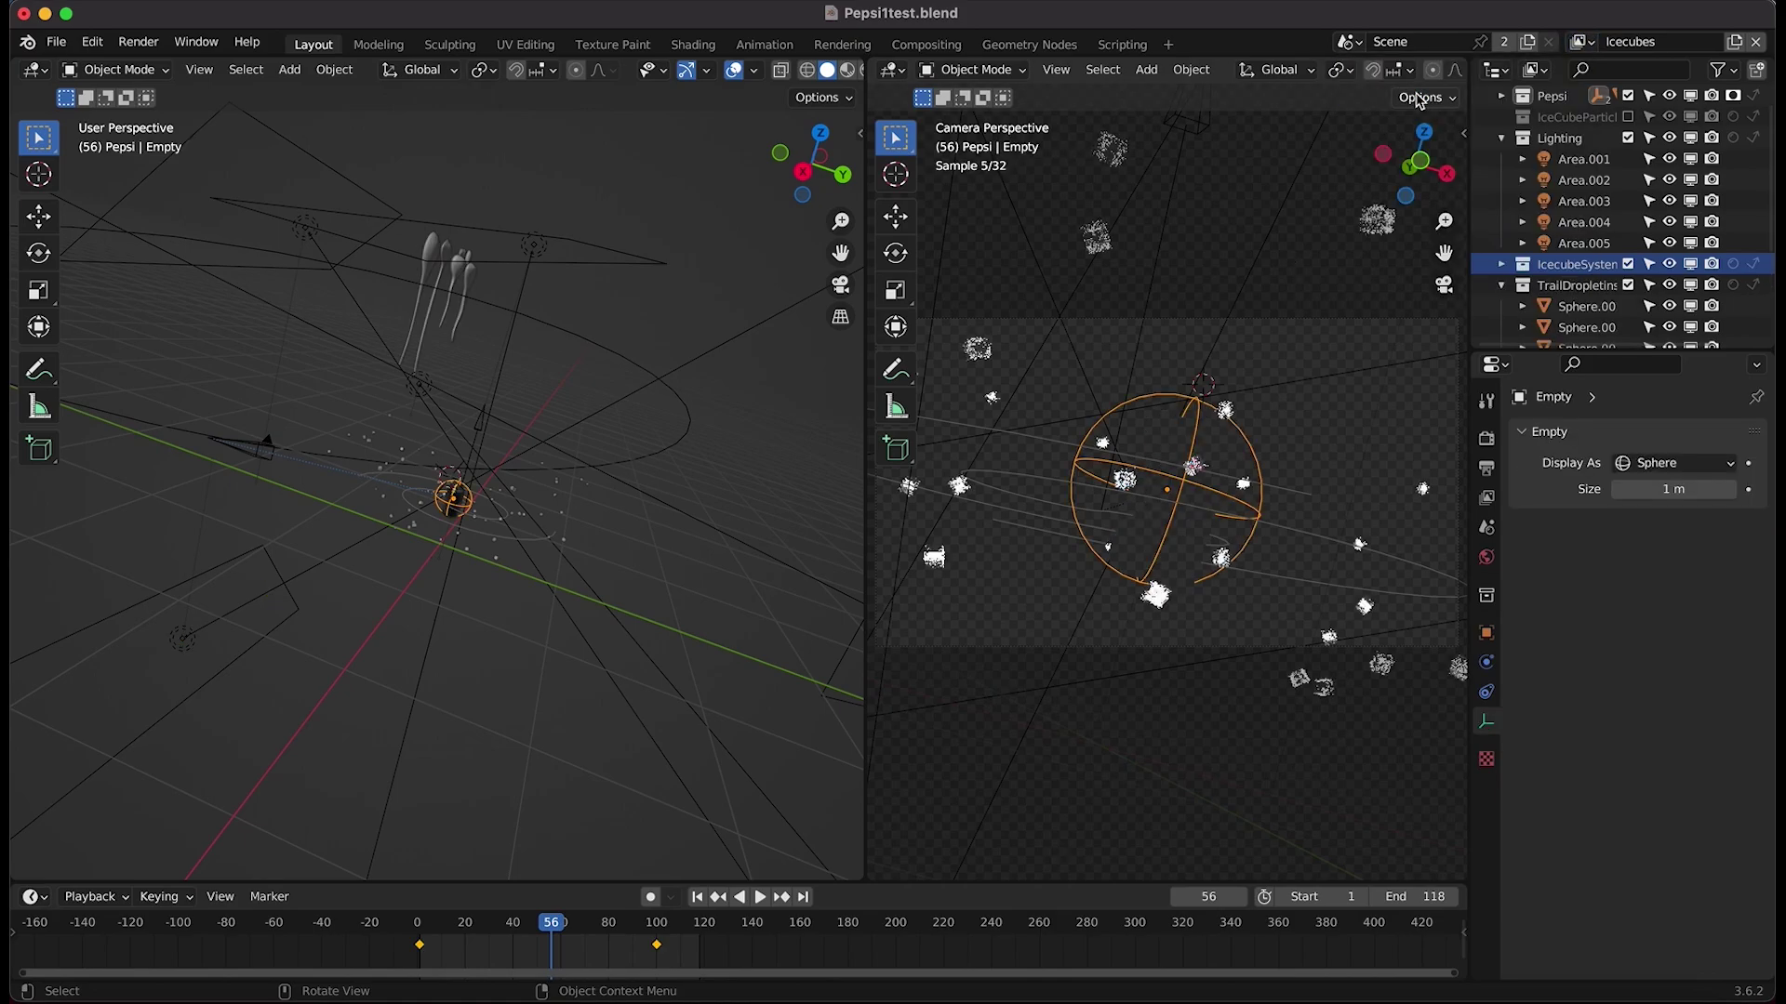
scroll(1730, 168, up, 1)
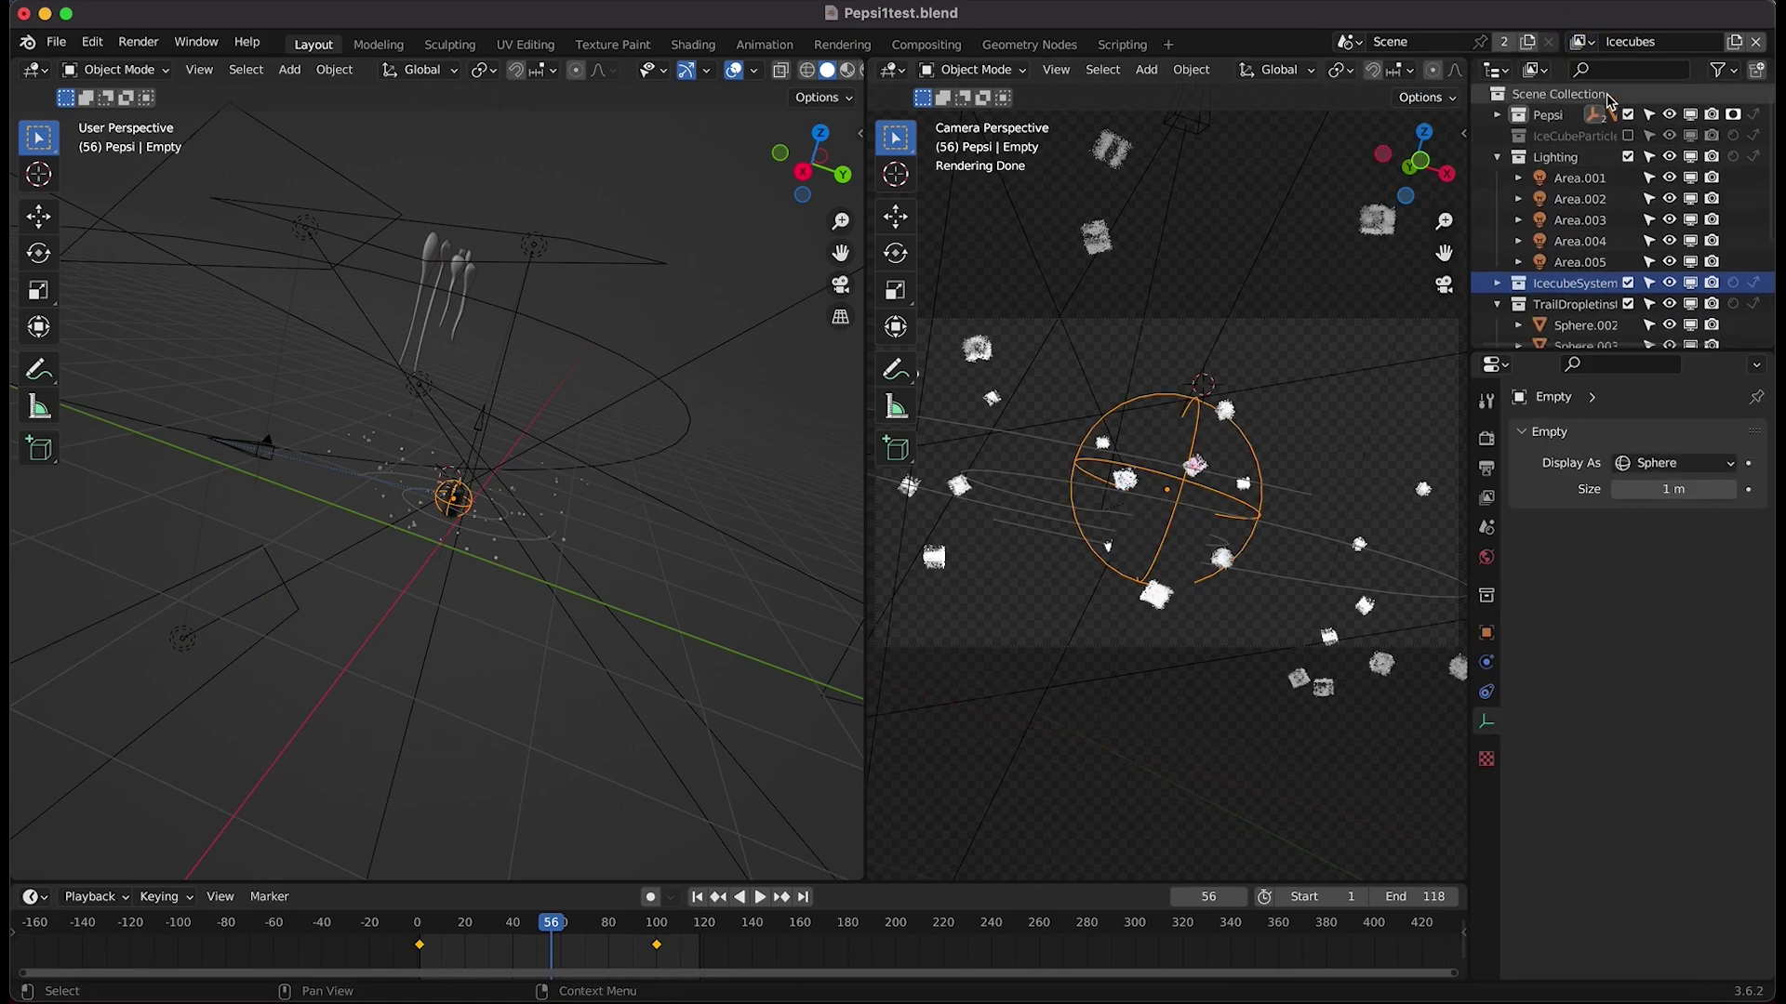
click(1732, 117)
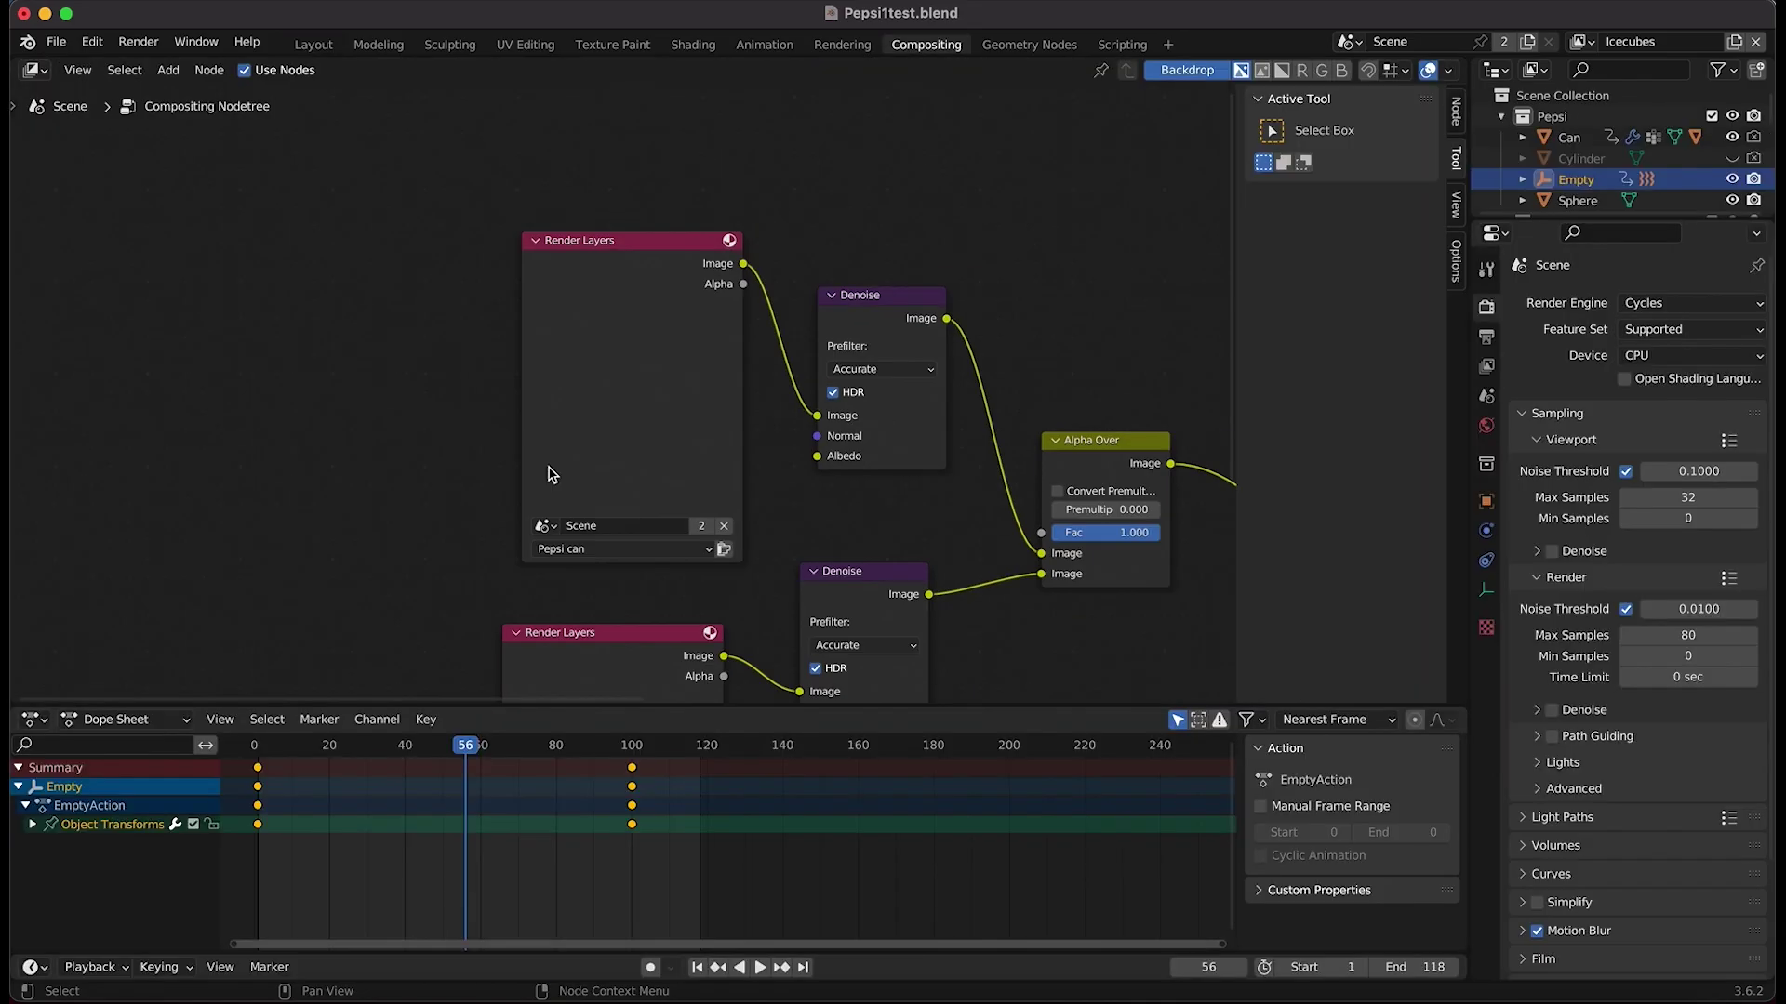
- Examine the two Render Layers nodes in the compositor, one for the Pepsi can layer and one for Icecubes
scroll(550, 475, down, 4)
scroll(550, 475, up, 3)
scroll(423, 271, down, 1)
click(432, 296)
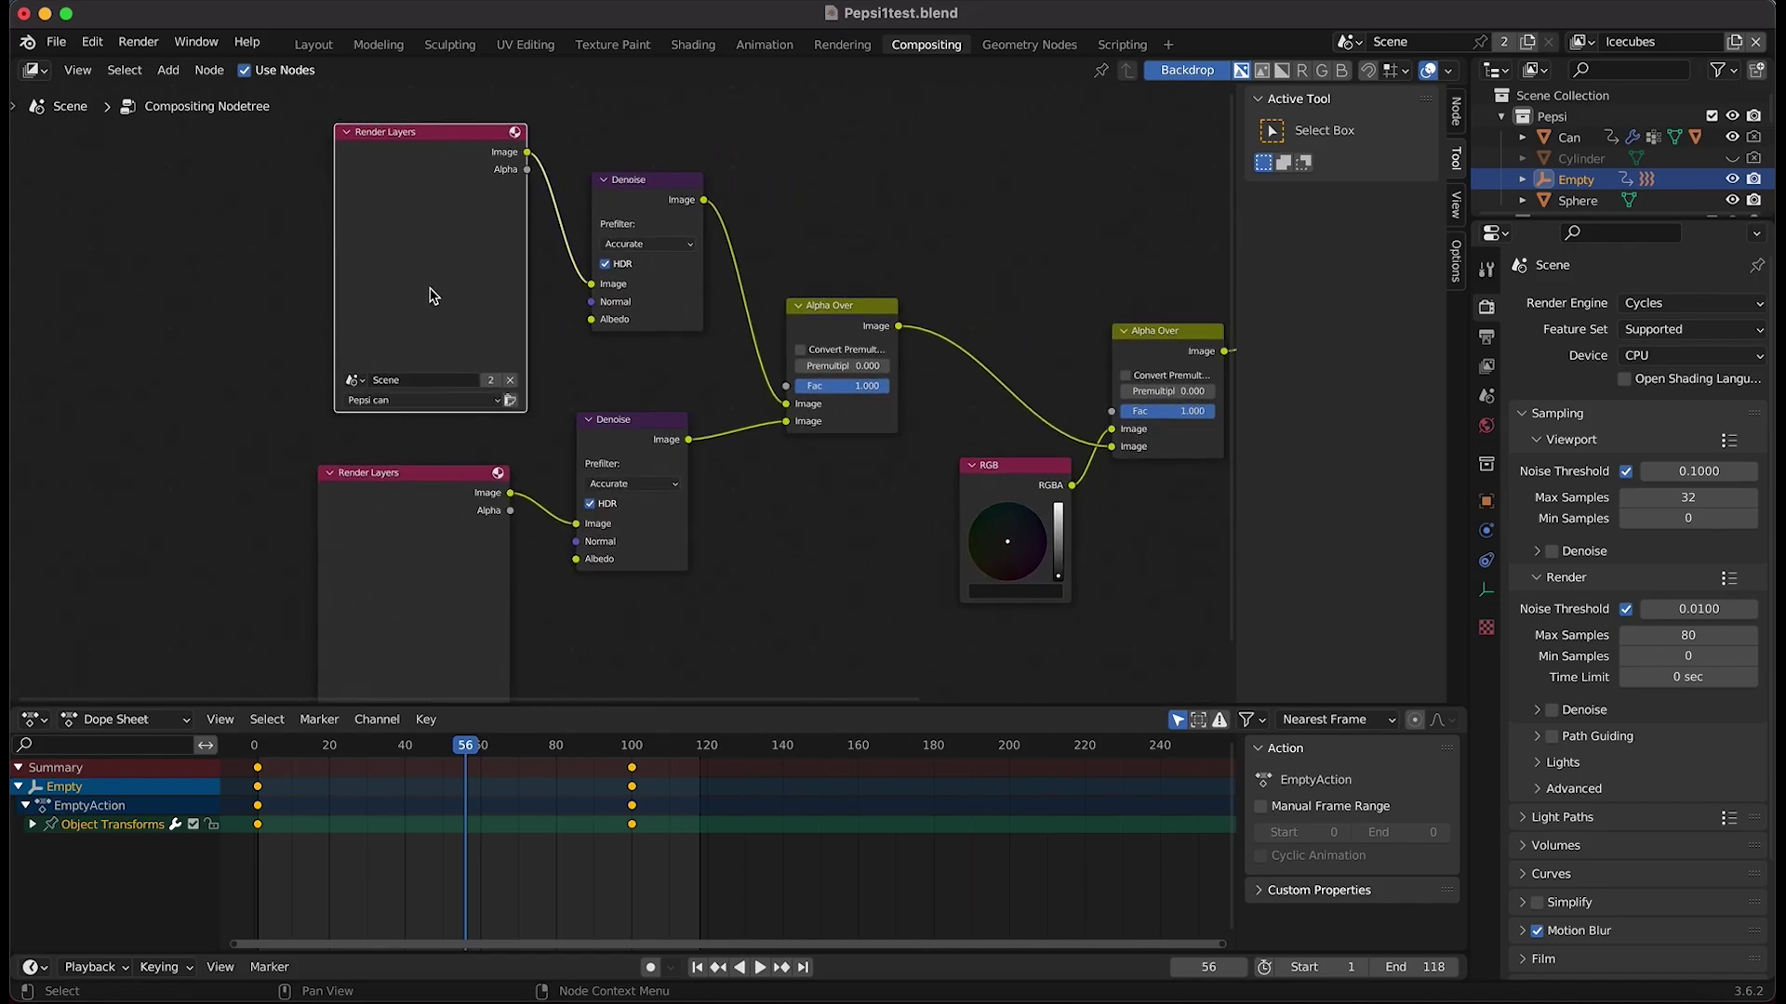
scroll(446, 522, down, 3)
click(361, 518)
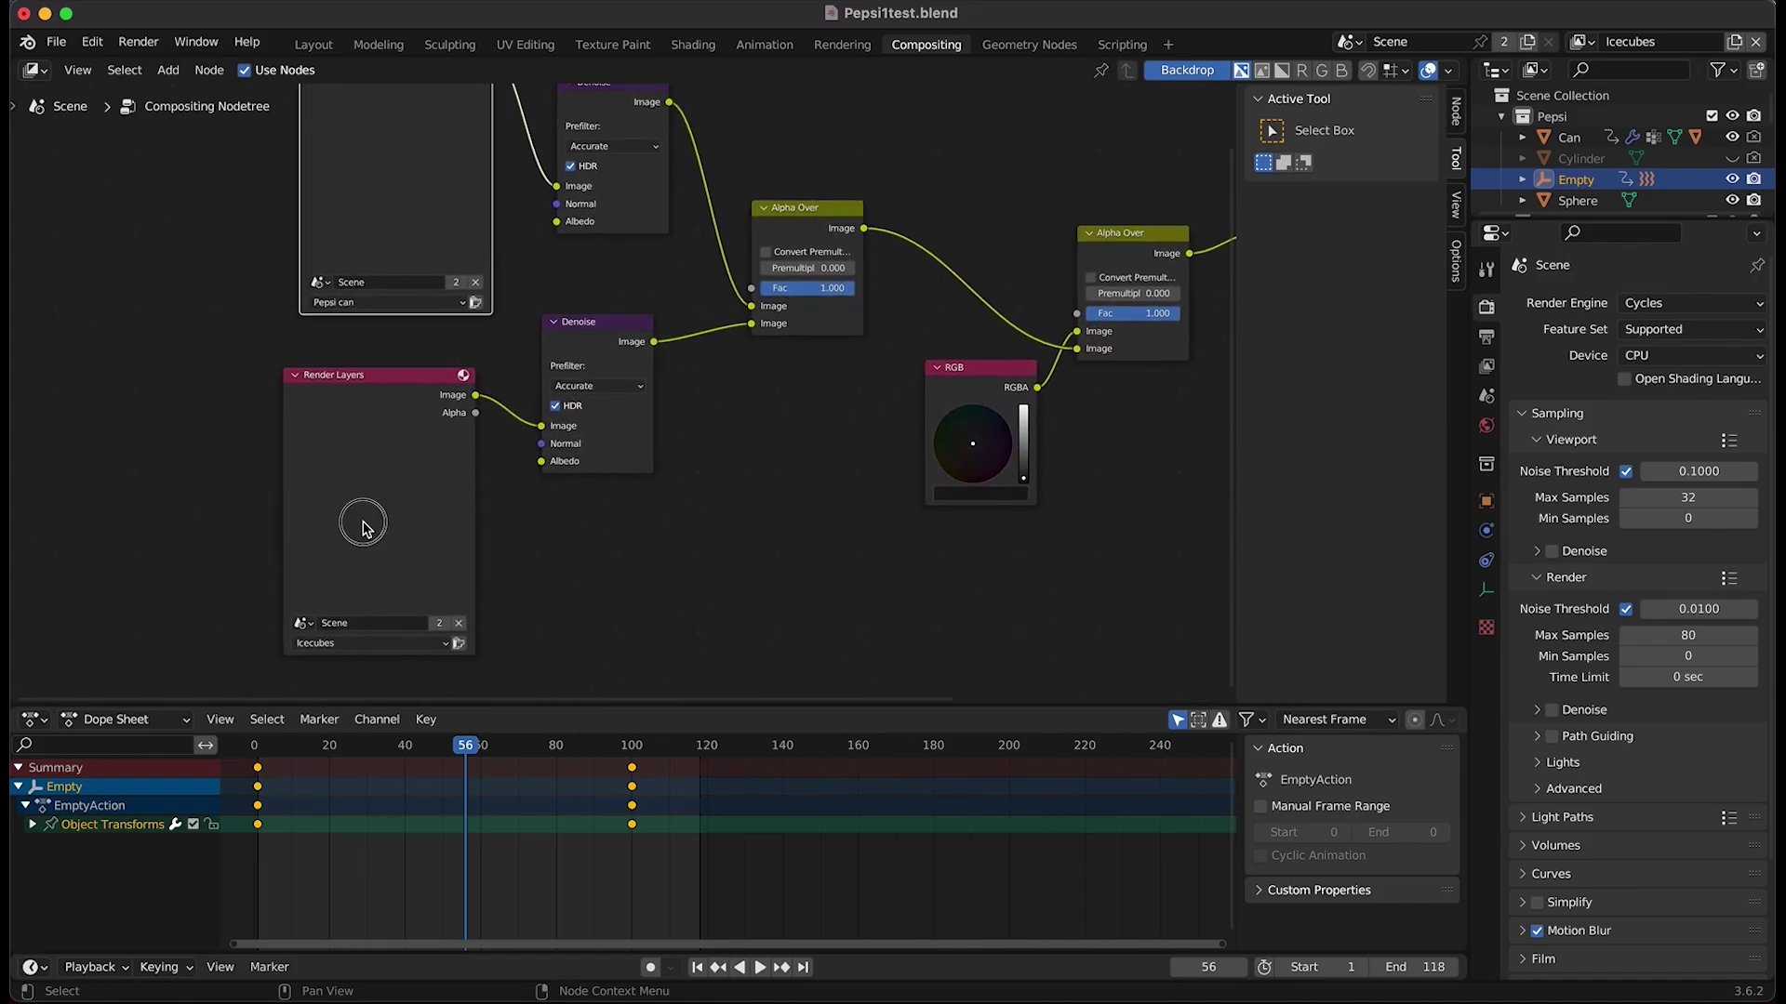
scroll(437, 428, up, 2)
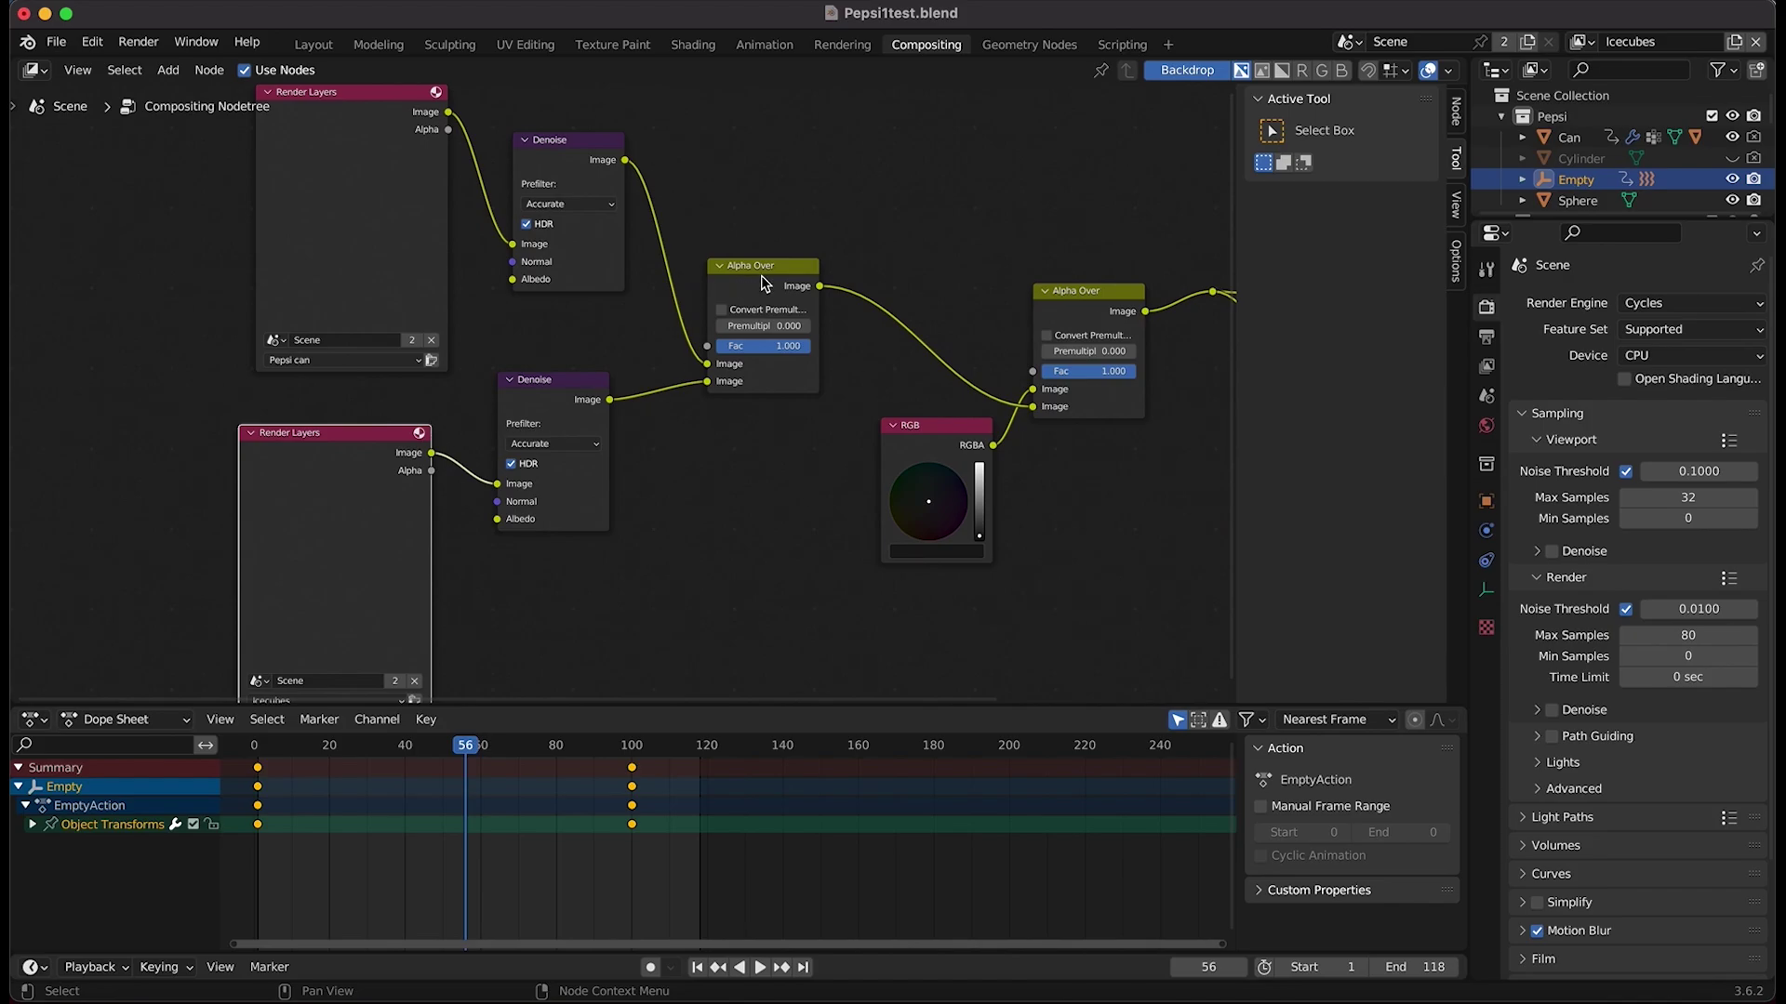
- Select both Denoise nodes and trace the connections through the Alpha Over nodes to the Composite and Viewer outputs
drag(646, 65, 525, 641)
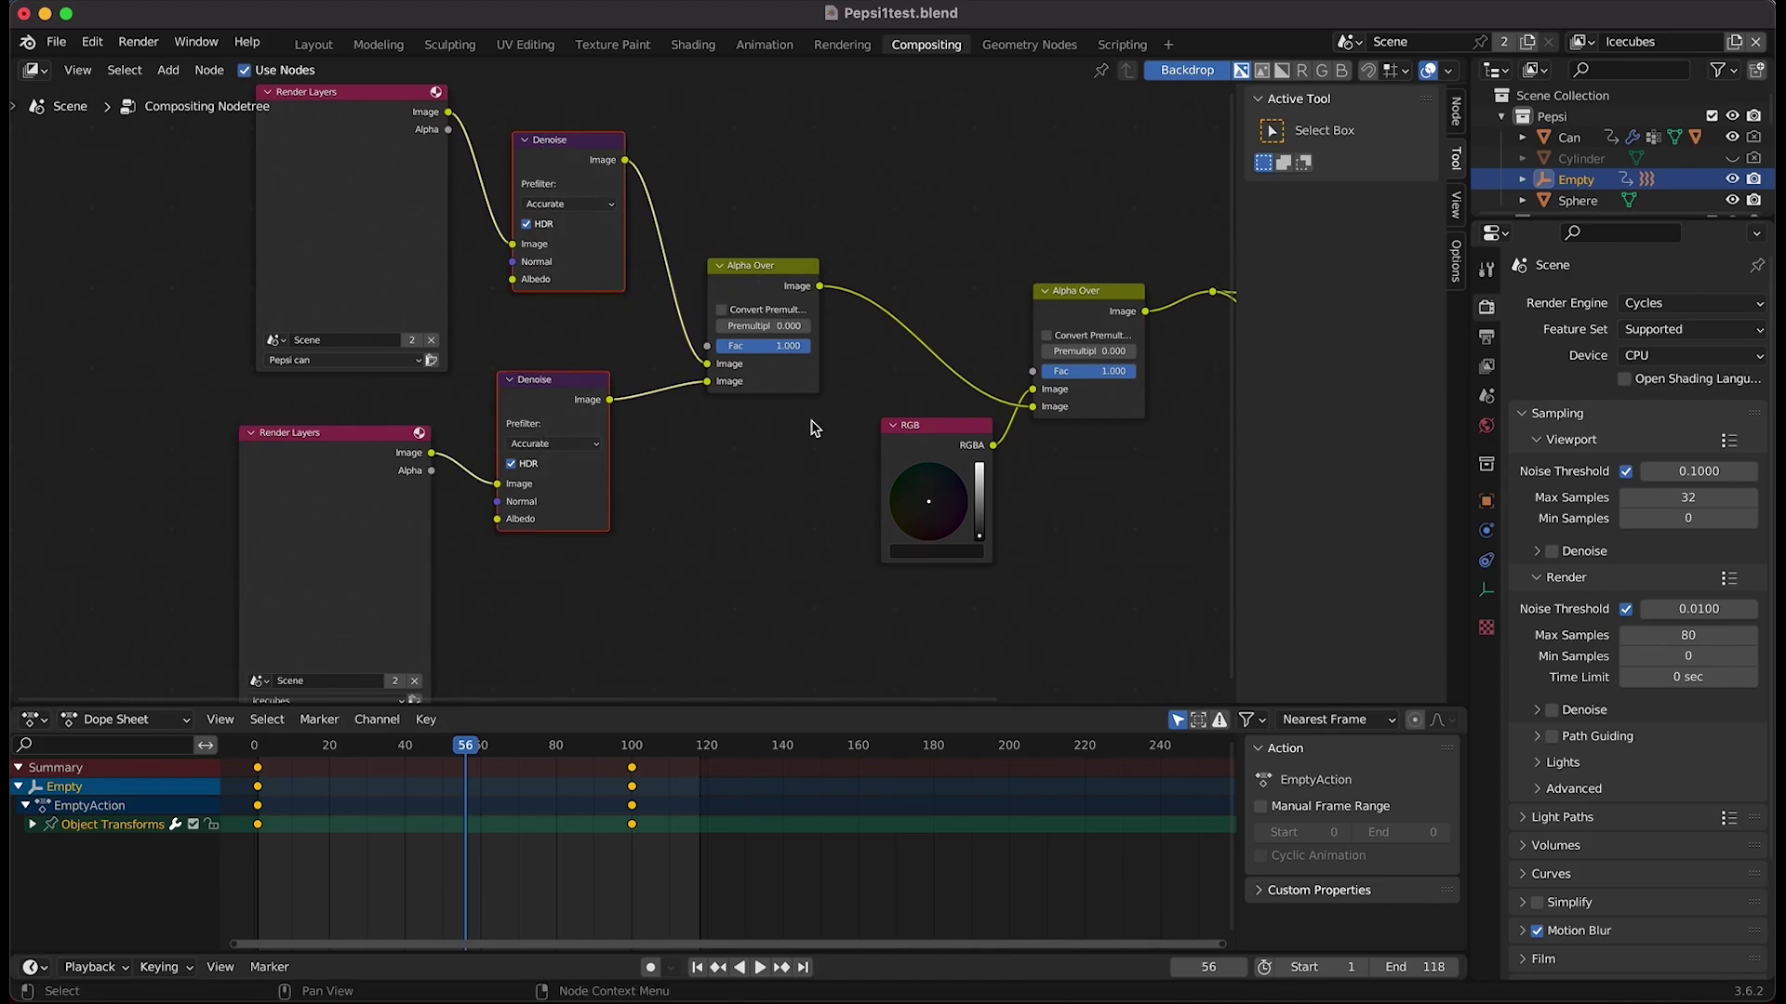
scroll(679, 380, right, 5)
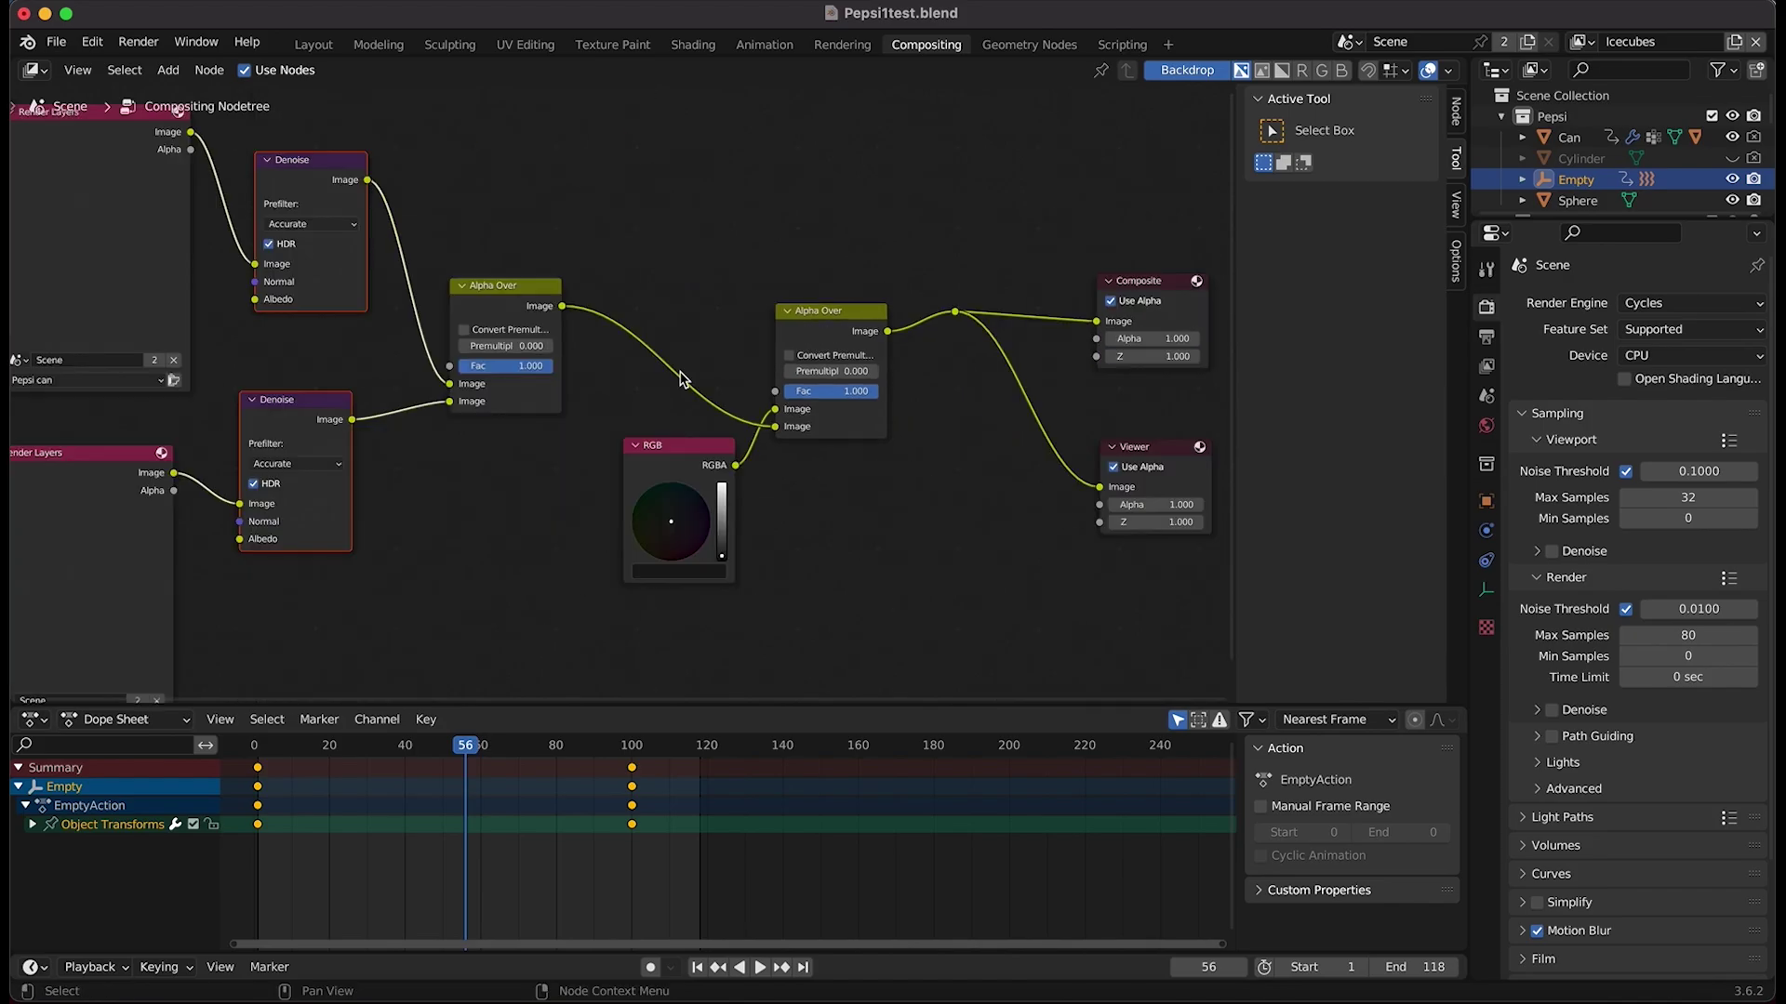
scroll(683, 379, left, 1)
scroll(682, 379, right, 4)
click(718, 353)
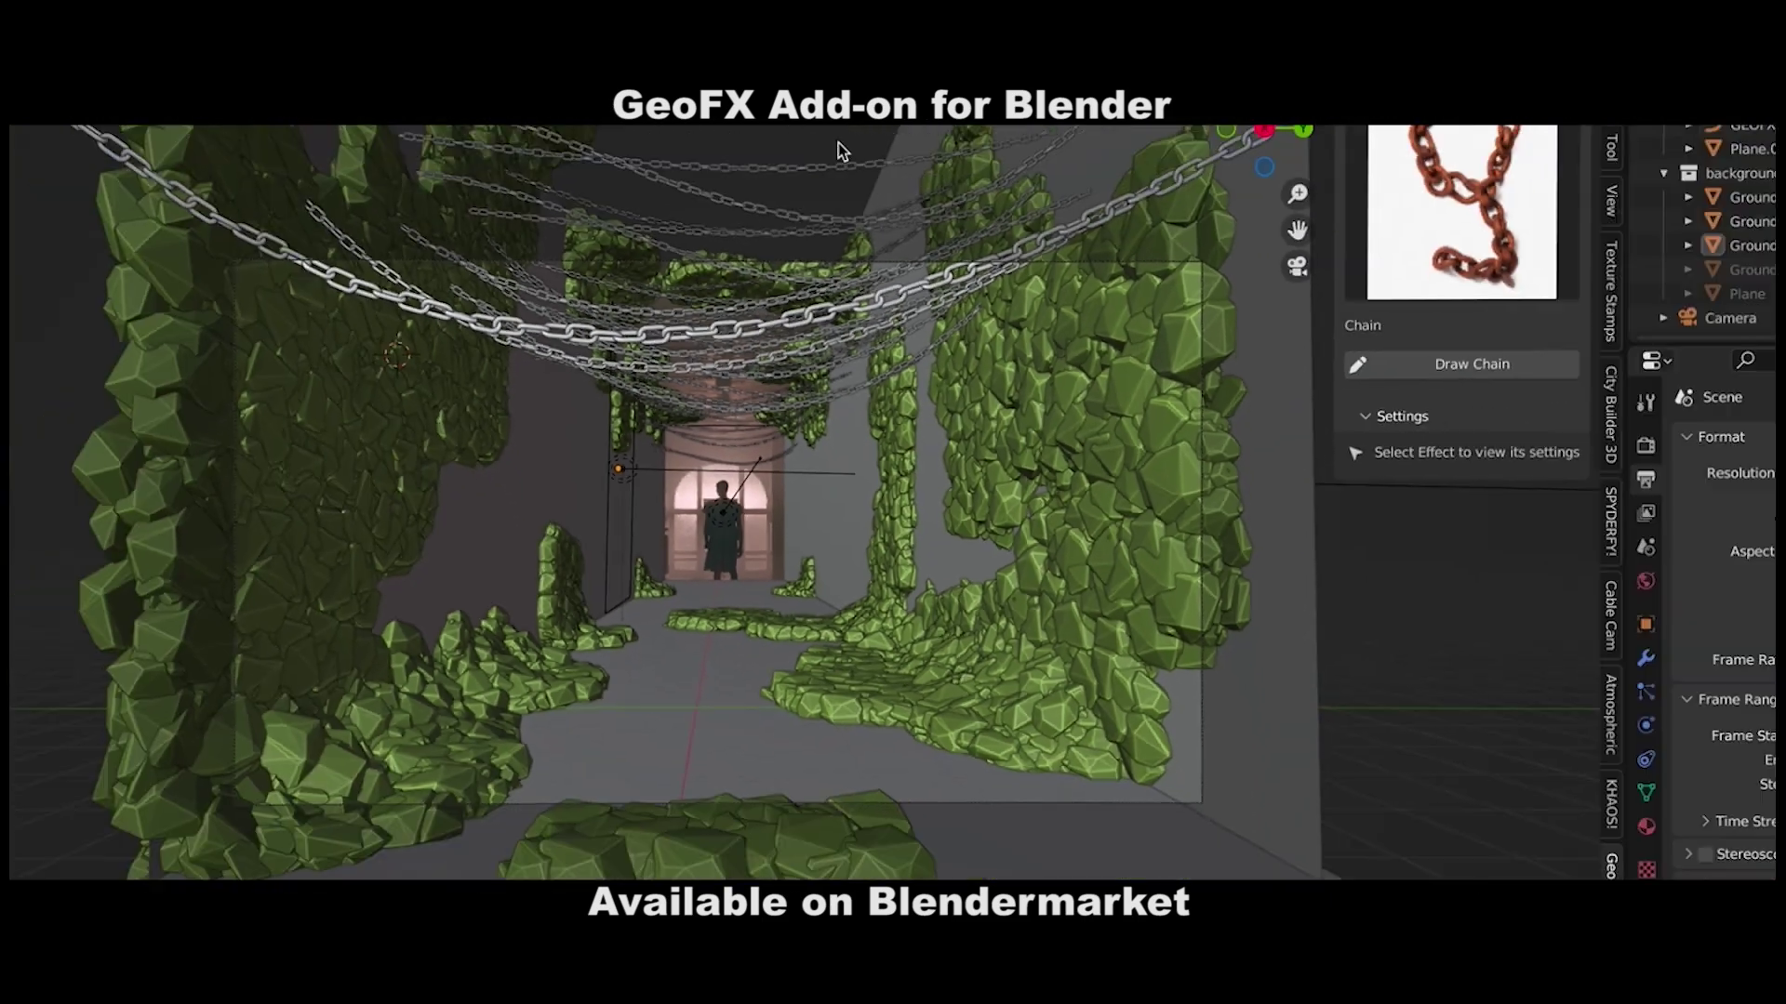
mouse_move(498, 479)
mouse_down()
mouse_move(1016, 518)
mouse_move(1196, 438)
mouse_up()
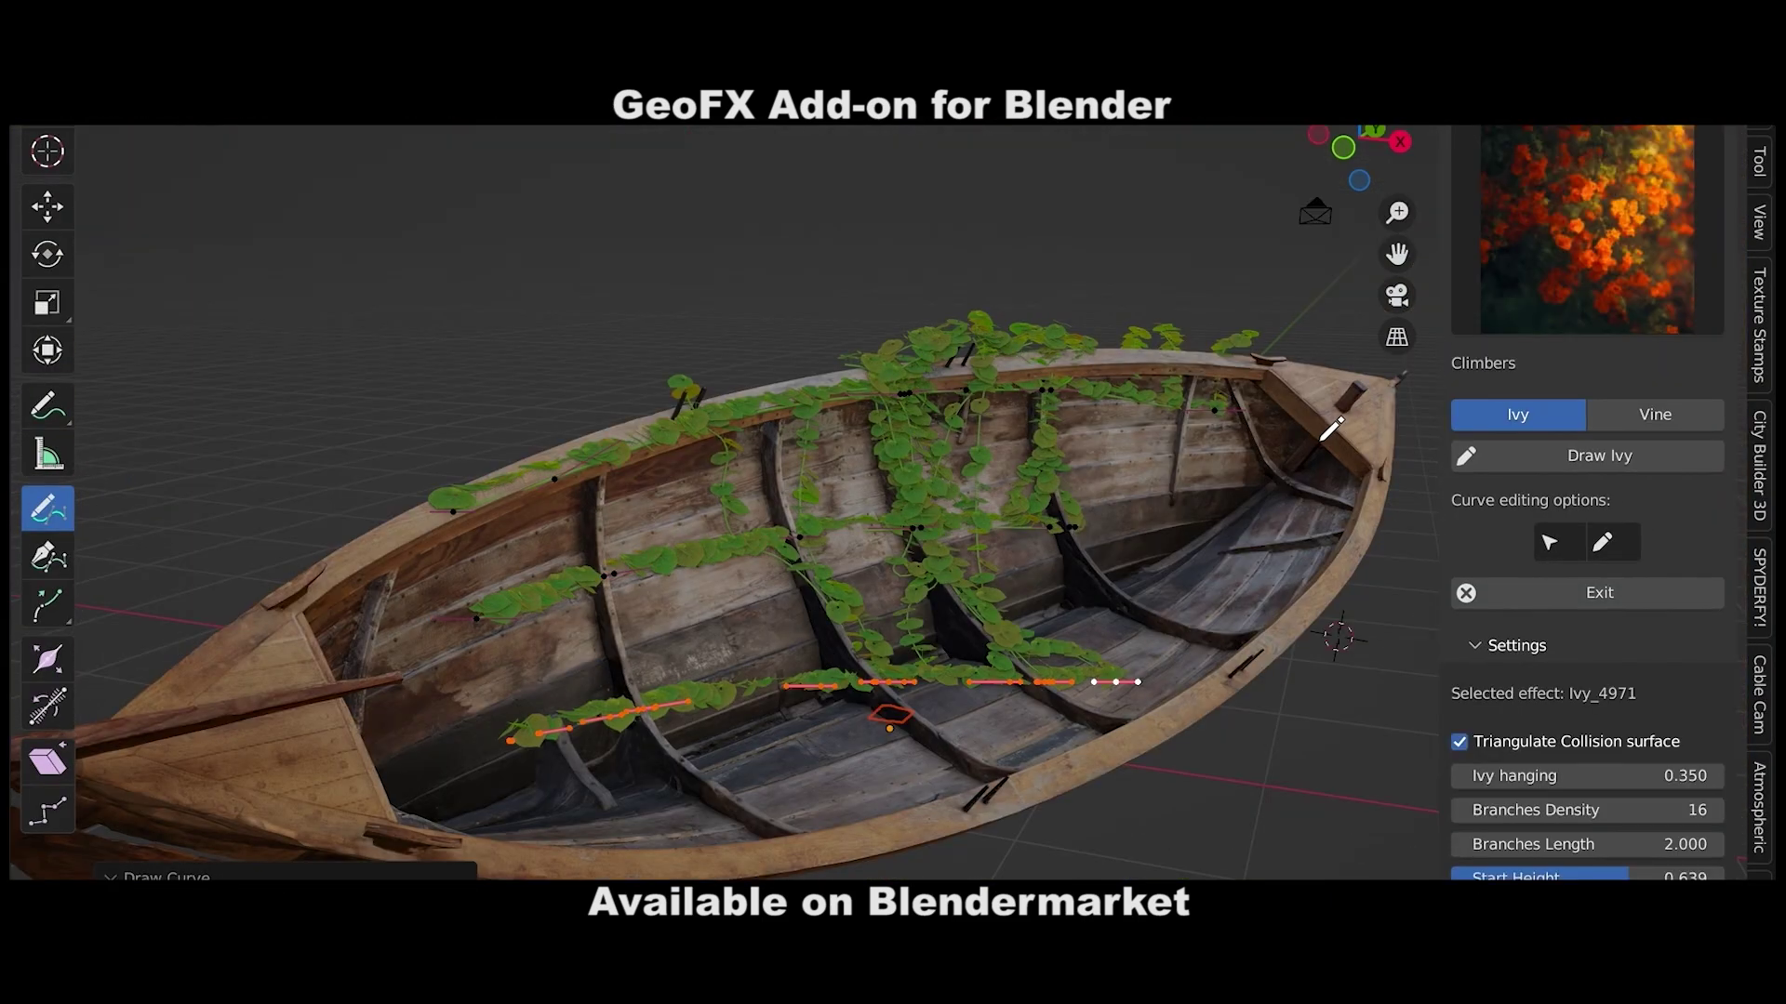
drag(242, 679, 613, 842)
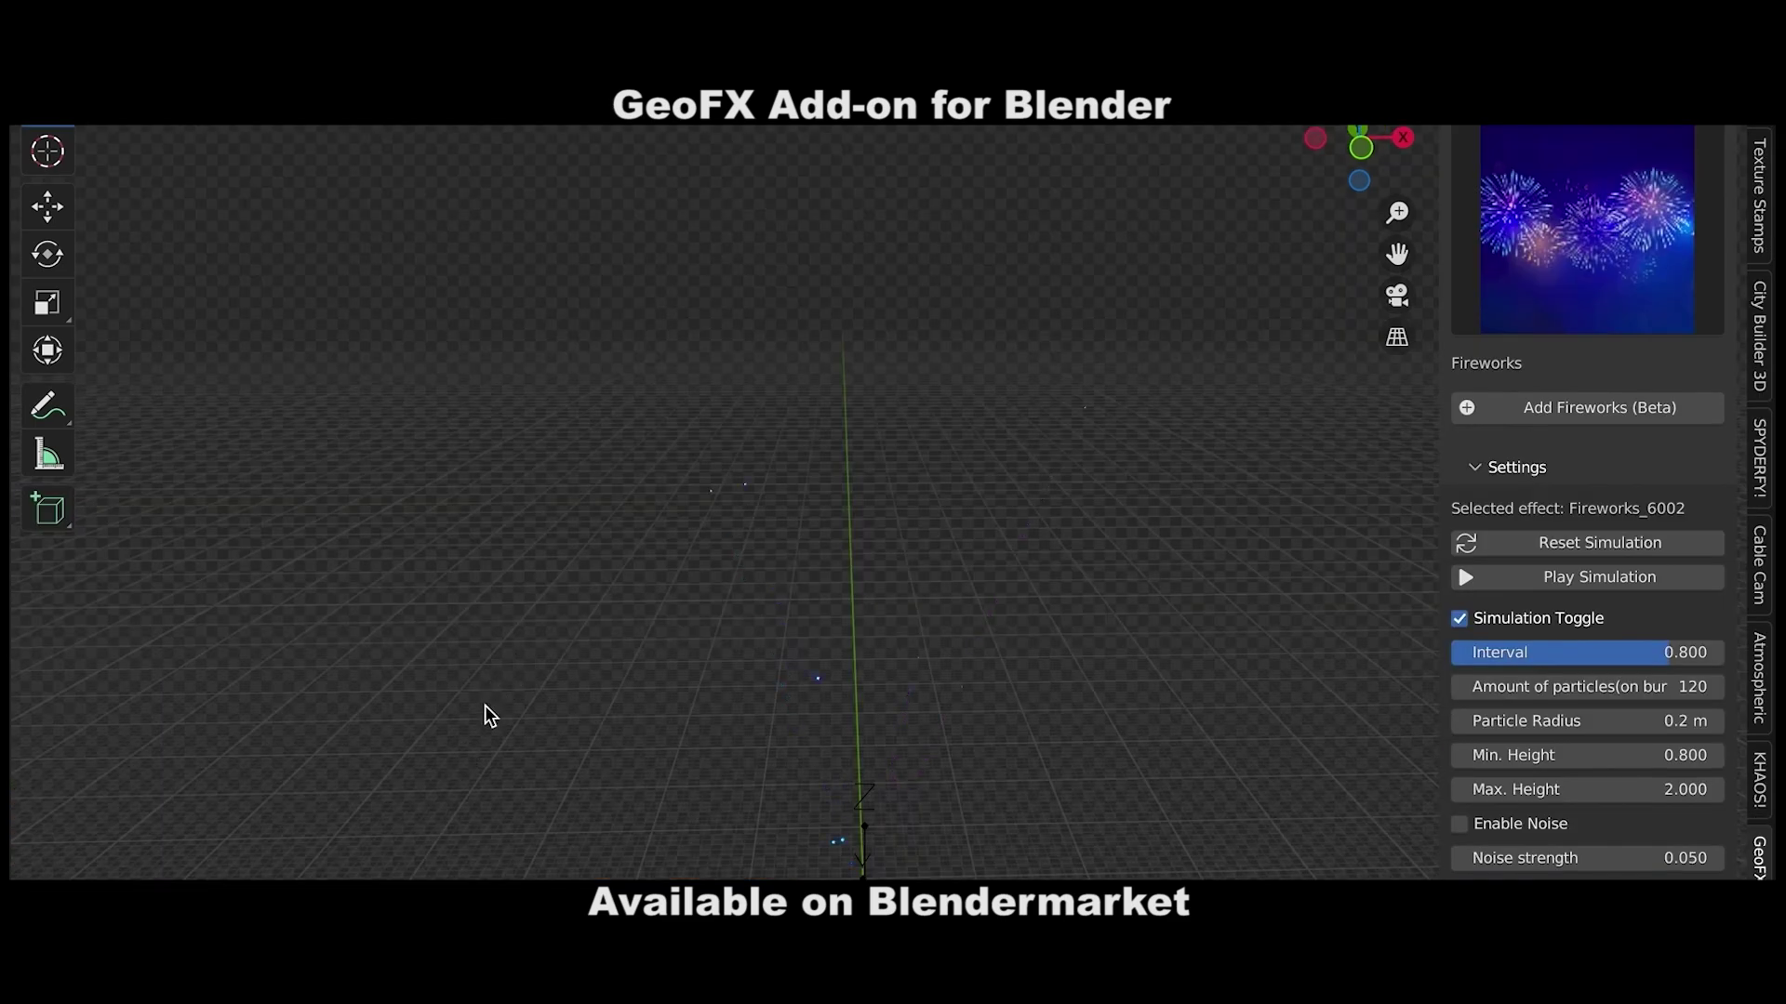